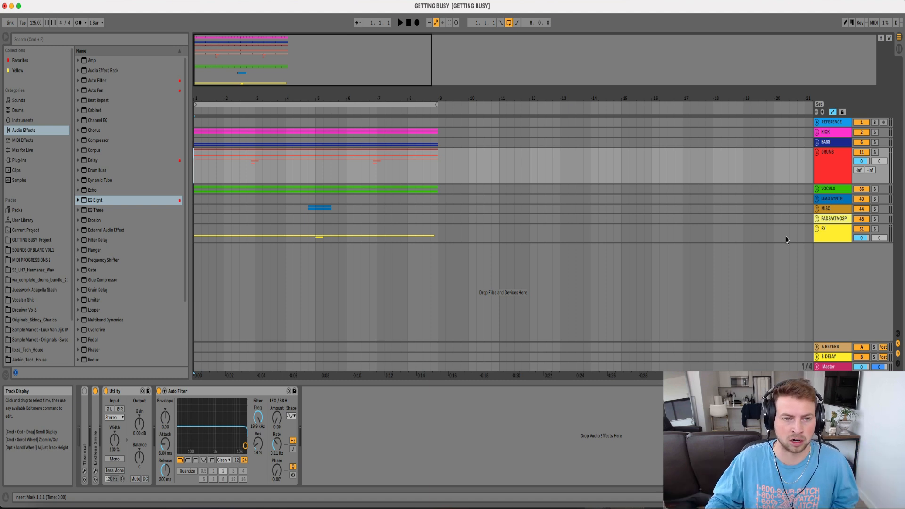
Solo the KICK group, play it back and unfold it to show the LOW and MID tracks
{"action": "left_click", "coordinate": [196, 138]}
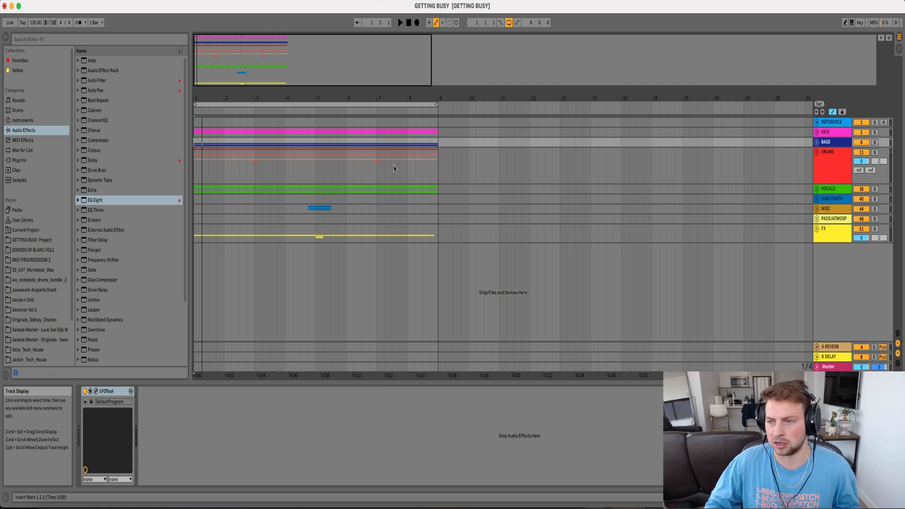
{"action": "left_click", "coordinate": [874, 132]}
{"action": "key", "text": "space"}
{"action": "left_click", "coordinate": [817, 132]}
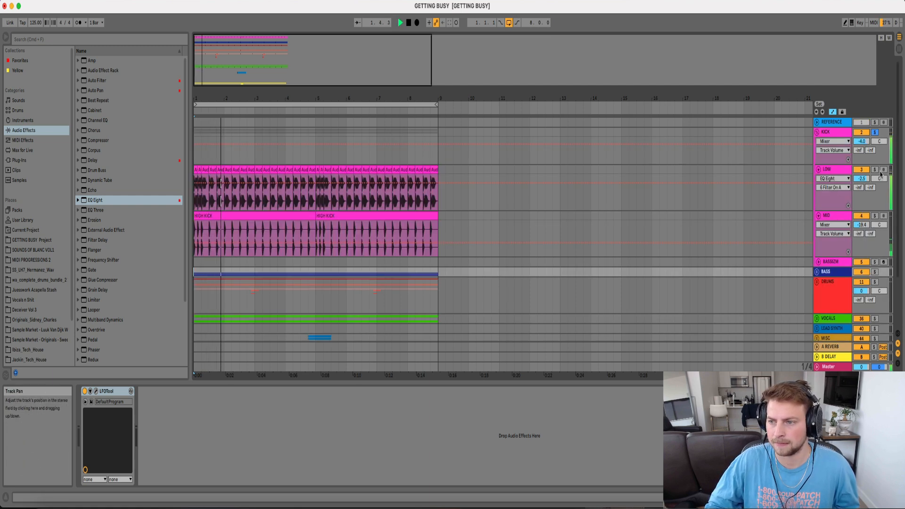
{"action": "key", "text": "space"}
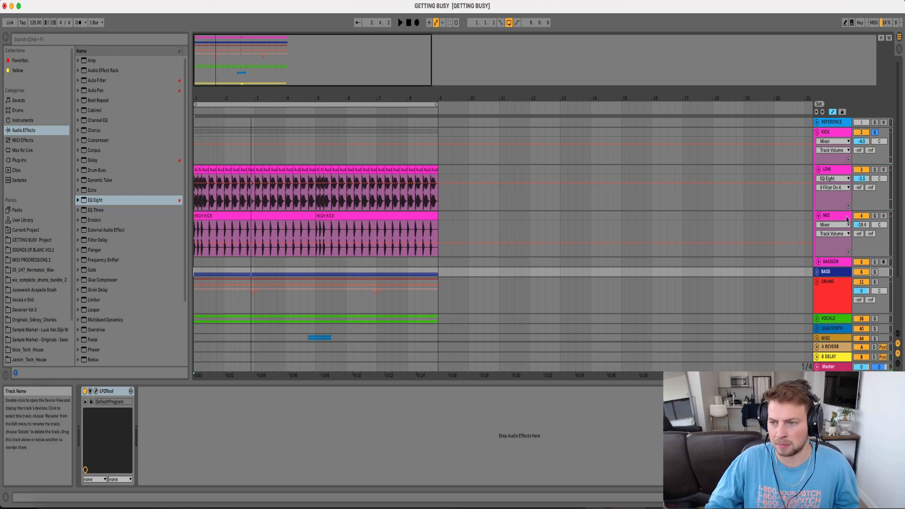
Audition the LOW kick layer and the MID kick layer separately by soloing each one during playback
{"action": "left_click", "coordinate": [874, 170]}
{"action": "key", "text": "space"}
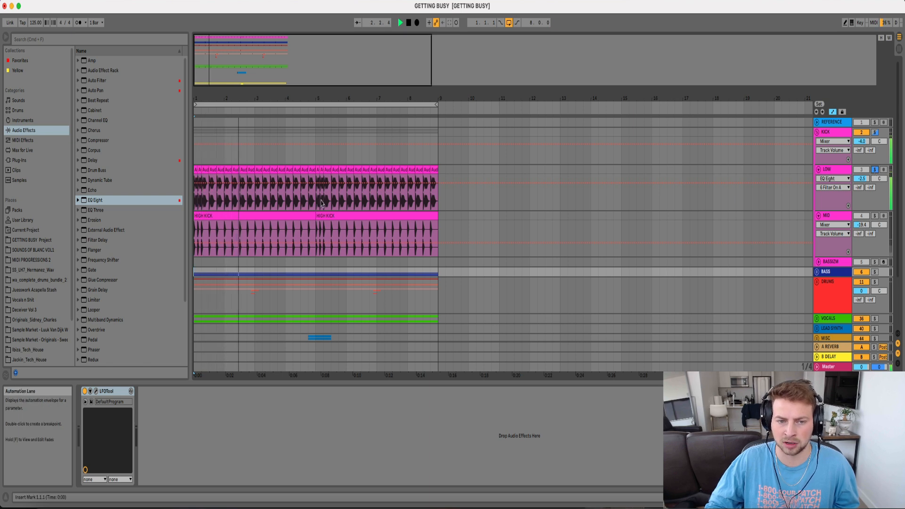
{"action": "key", "text": "space"}
{"action": "key", "text": "space"}
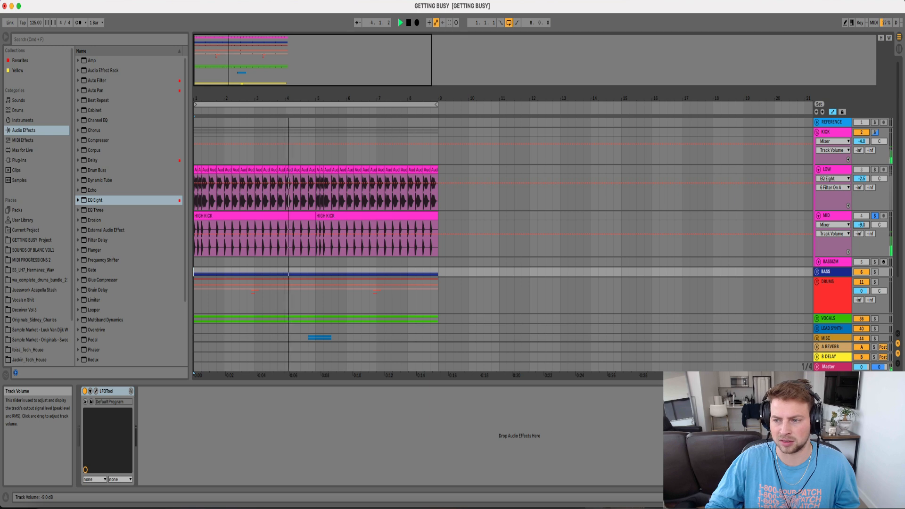
{"action": "key", "text": "space"}
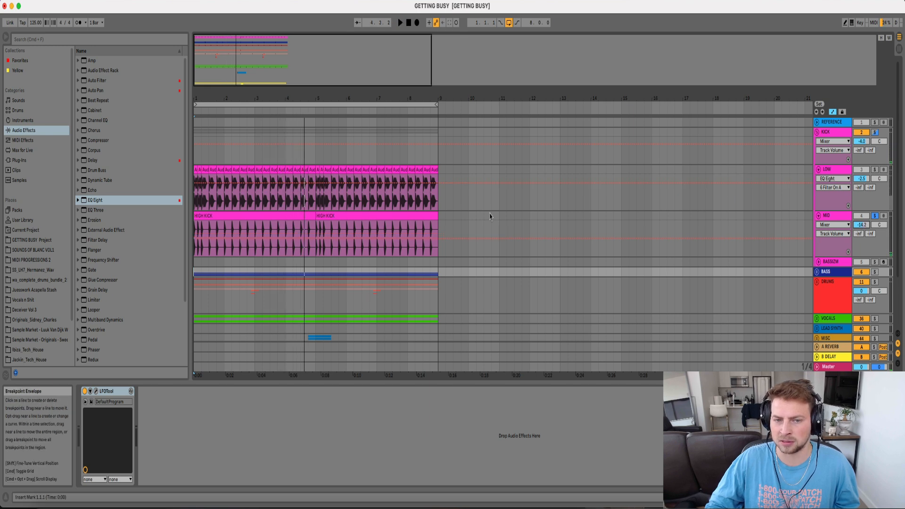
Examine the two kick layers' waveforms up close and show the MID track's EQ Eight
{"action": "left_click_drag", "start_coordinate": [387, 98], "coordinate": [387, 136]}
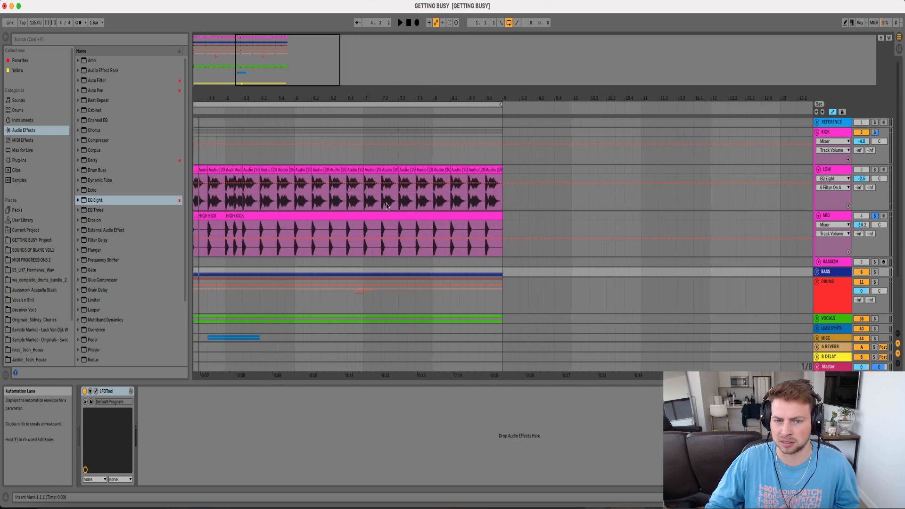
{"action": "left_click", "coordinate": [830, 170]}
{"action": "left_click", "coordinate": [833, 215]}
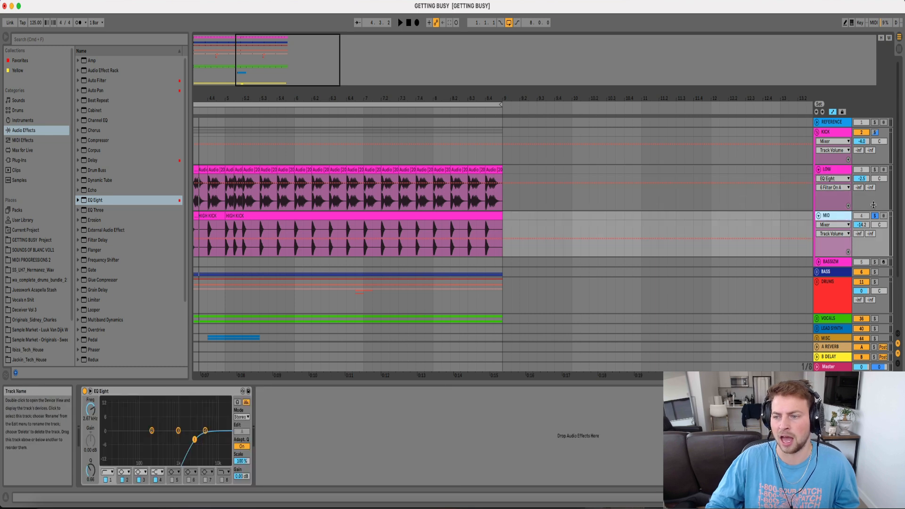
Solo the whole KICK group and set the MID track's volume to -17.0 dB, comparing playback with MID muted and active
{"action": "left_click_drag", "start_coordinate": [861, 225], "coordinate": [861, 228]}
{"action": "left_click", "coordinate": [875, 126]}
{"action": "left_click", "coordinate": [875, 133]}
{"action": "left_click", "coordinate": [862, 216]}
{"action": "key", "text": "space"}
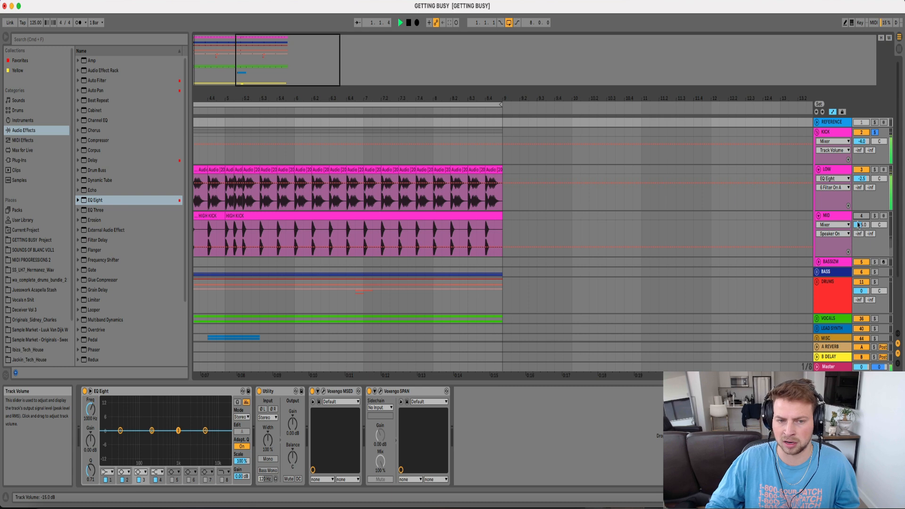
{"action": "left_click_drag", "start_coordinate": [863, 226], "coordinate": [863, 229]}
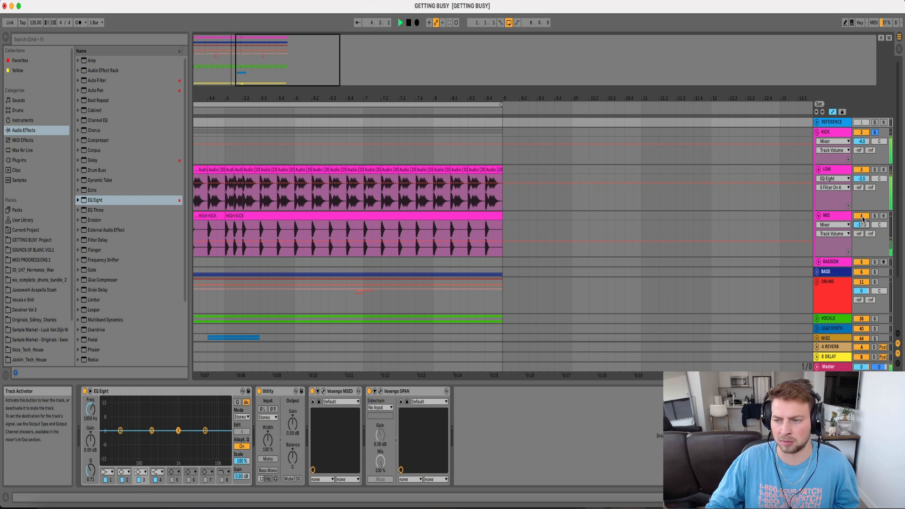
{"action": "left_click", "coordinate": [862, 216]}
{"action": "left_click", "coordinate": [862, 216]}
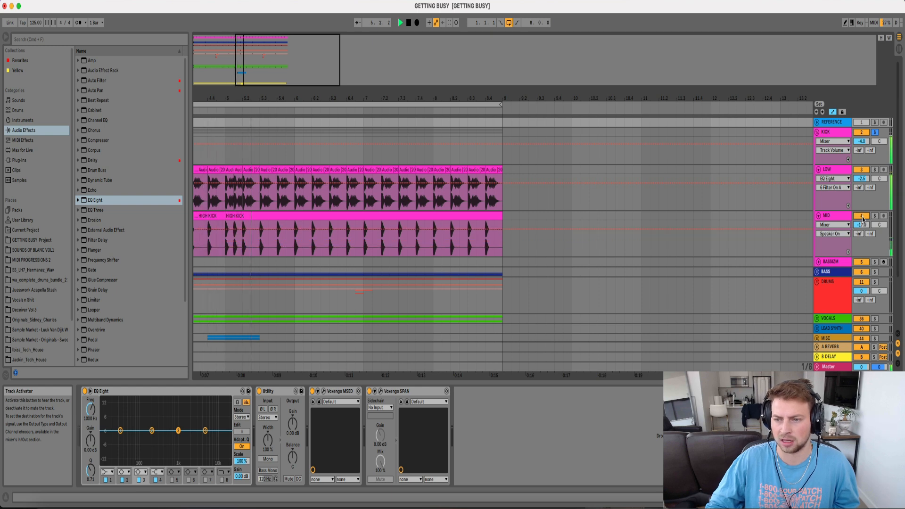
Play the kick while inspecting the LOW track's EQ Eight band settings
{"action": "left_click", "coordinate": [800, 170]}
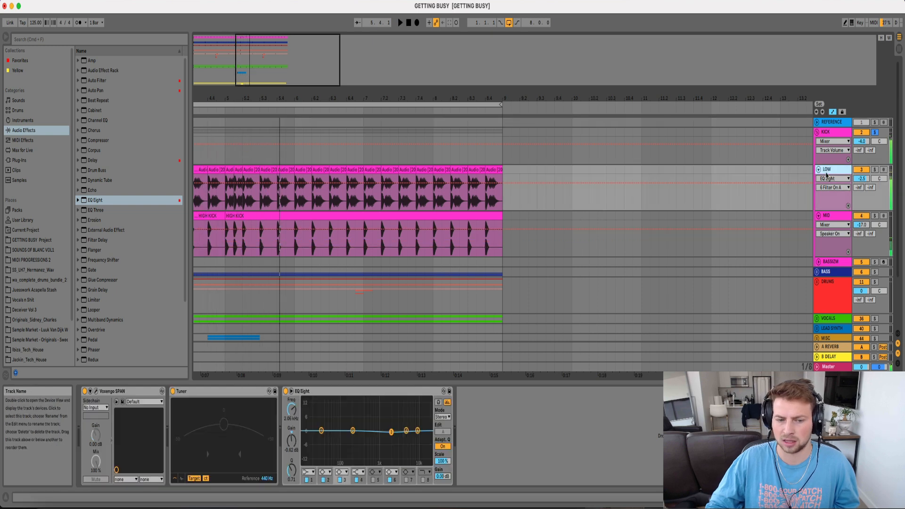
{"action": "left_click", "coordinate": [391, 432]}
{"action": "key", "text": "space"}
Adjust the low-cut filter in the MID track's EQ Eight to about 3.26 kHz during playback
{"action": "left_click", "coordinate": [538, 236]}
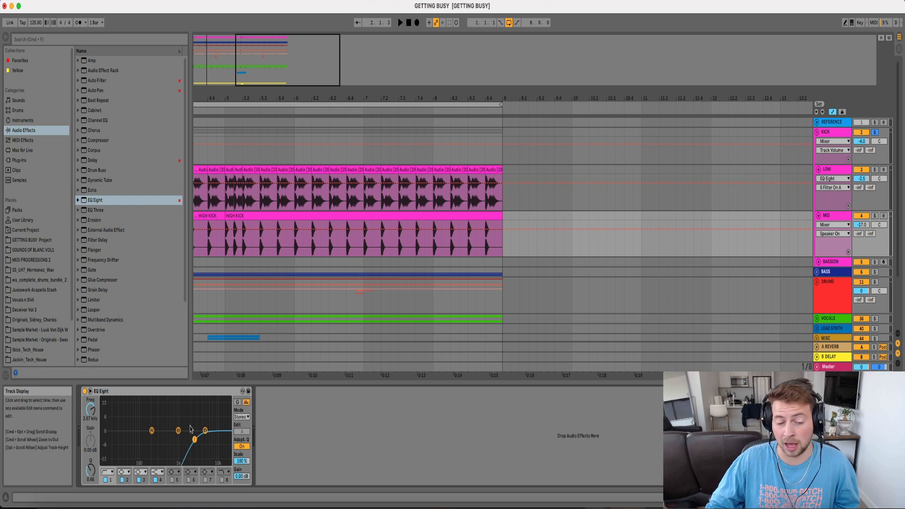
{"action": "mouse_move", "coordinate": [195, 439]}
{"action": "left_mouse_down"}
{"action": "mouse_move", "coordinate": [149, 434]}
{"action": "mouse_move", "coordinate": [194, 438]}
{"action": "left_mouse_up"}
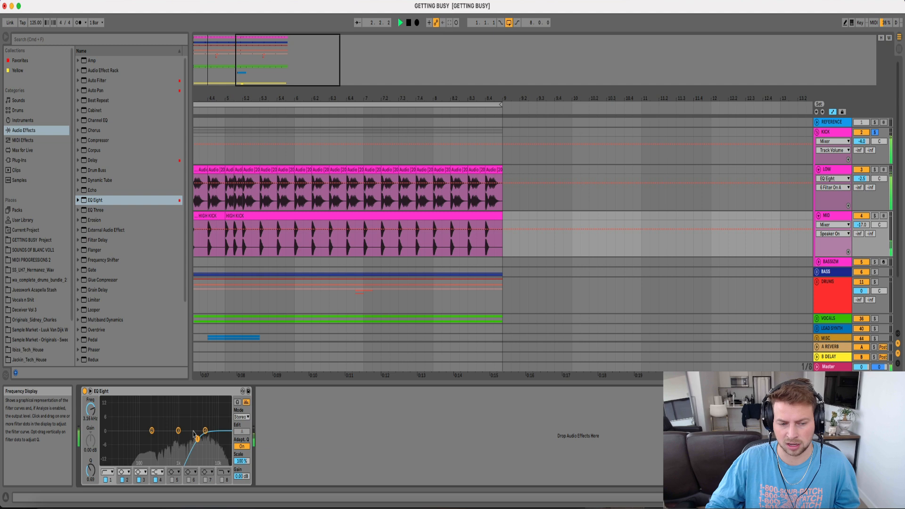
{"action": "key", "text": "space"}
Compare the KICK group's sound with its EQ Eight bypassed and active during playback
{"action": "left_click", "coordinate": [799, 141]}
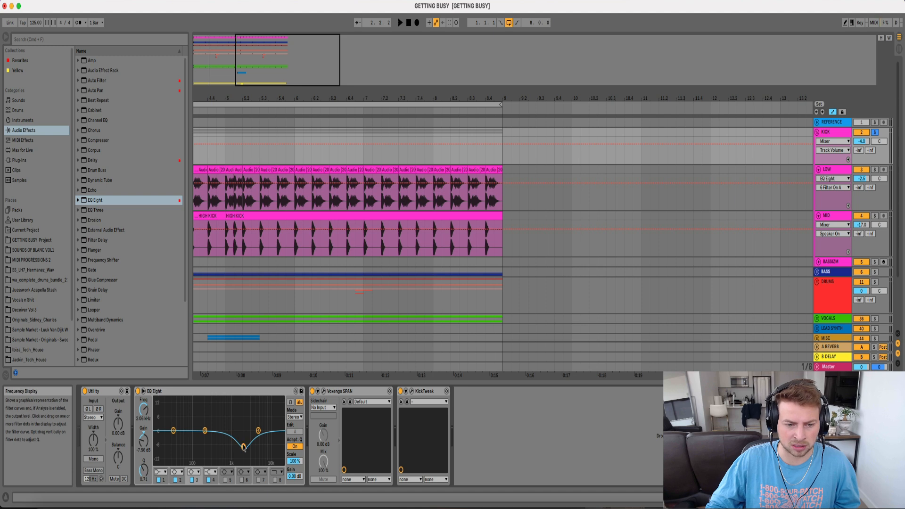
{"action": "key", "text": "space"}
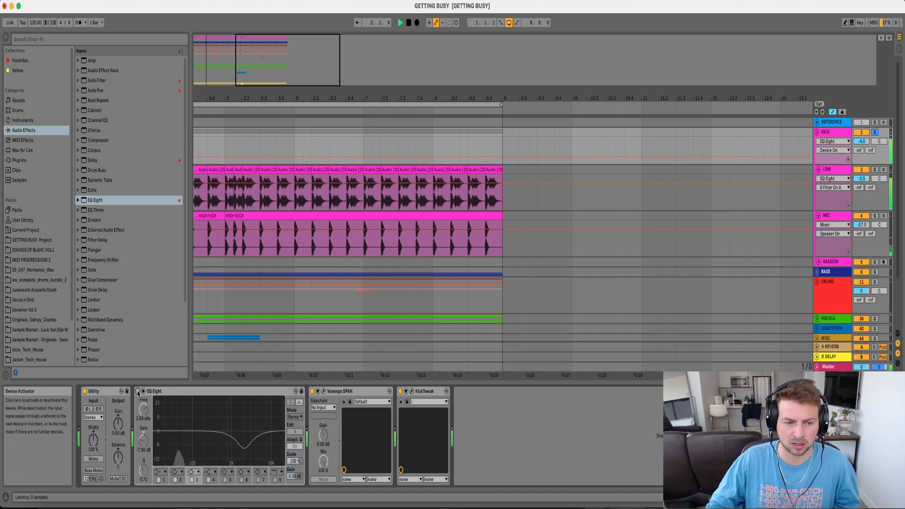
{"action": "left_click", "coordinate": [138, 392]}
{"action": "key", "text": "space"}
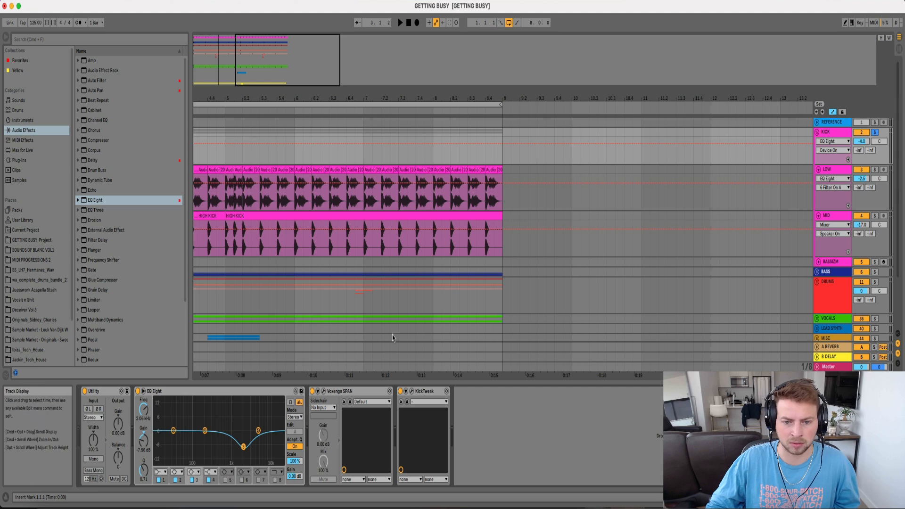
Inspect the KICK group's KickTweak plug-in and compare playback with it bypassed and active, closing its window when finished
{"action": "left_click", "coordinate": [411, 392]}
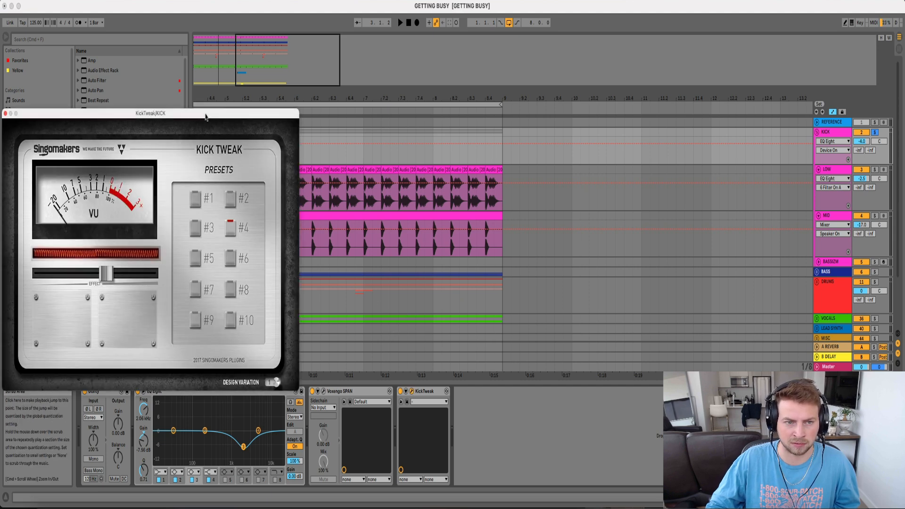
{"action": "left_click_drag", "start_coordinate": [205, 117], "coordinate": [347, 111]}
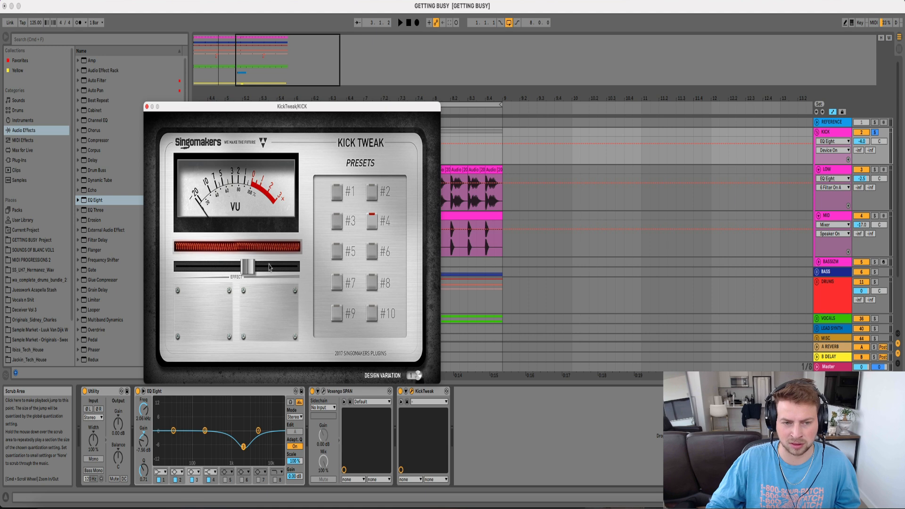
{"action": "key", "text": "space"}
{"action": "left_click", "coordinate": [400, 391]}
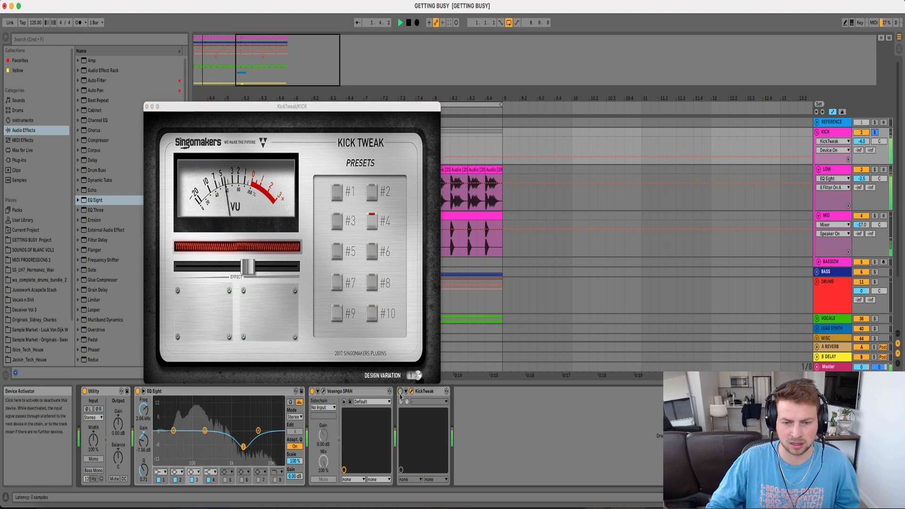
{"action": "left_click", "coordinate": [400, 392]}
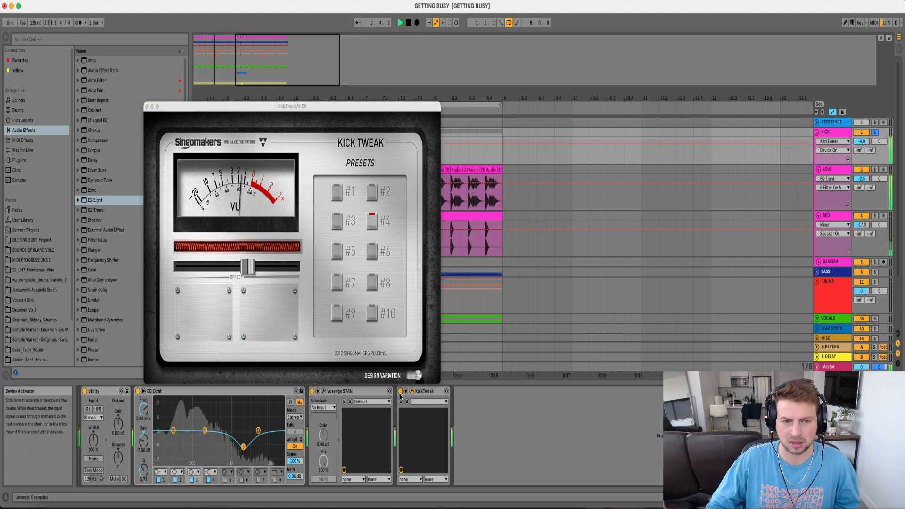
{"action": "key", "text": "space"}
{"action": "left_click", "coordinate": [146, 107]}
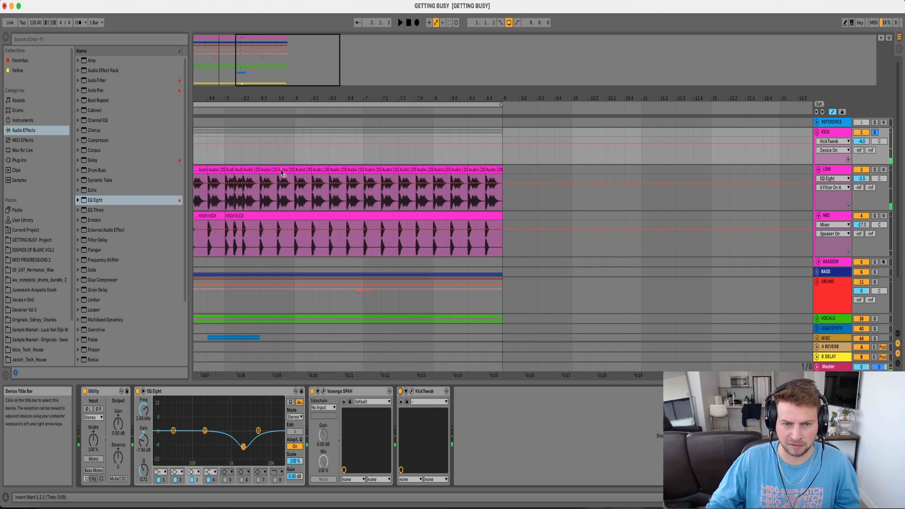
Fold the KICK group, play the BASS group soloed and unfold it to show its tracks
{"action": "left_click", "coordinate": [817, 132]}
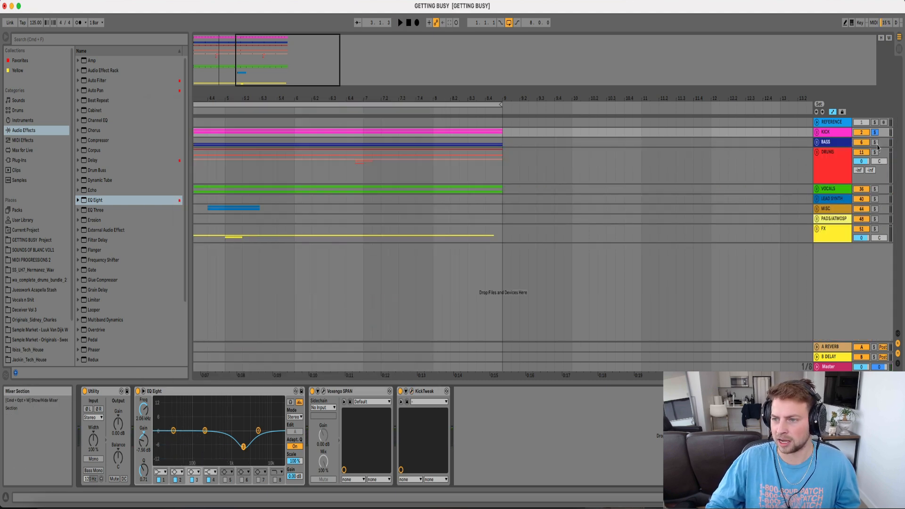
{"action": "left_click", "coordinate": [875, 143]}
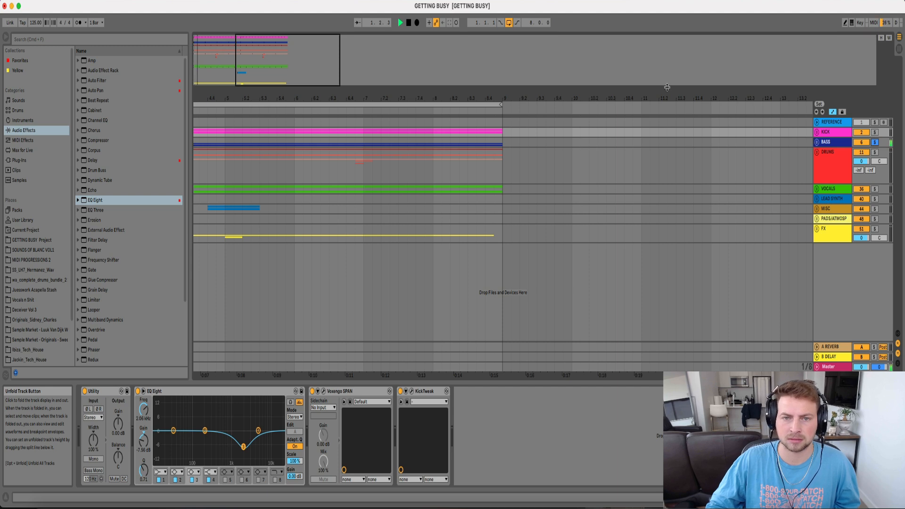
{"action": "left_click_drag", "start_coordinate": [449, 98], "coordinate": [495, 71]}
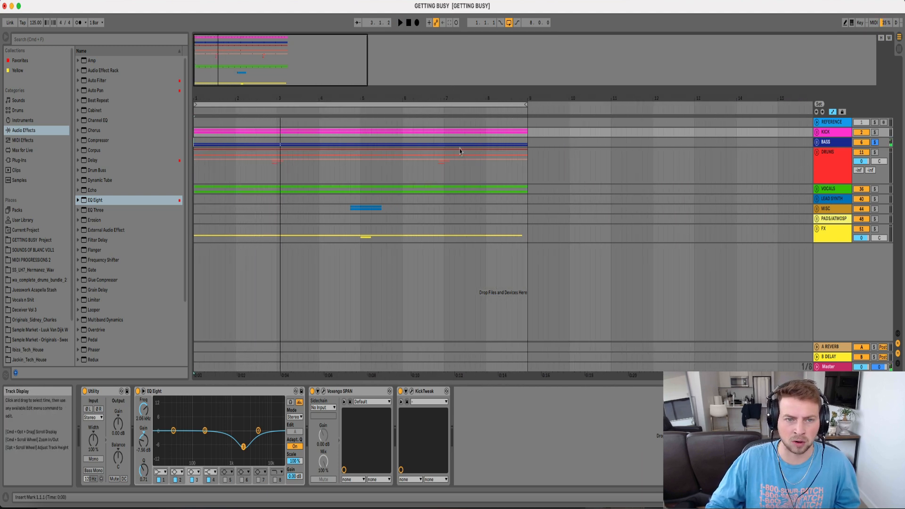
{"action": "left_click", "coordinate": [817, 143]}
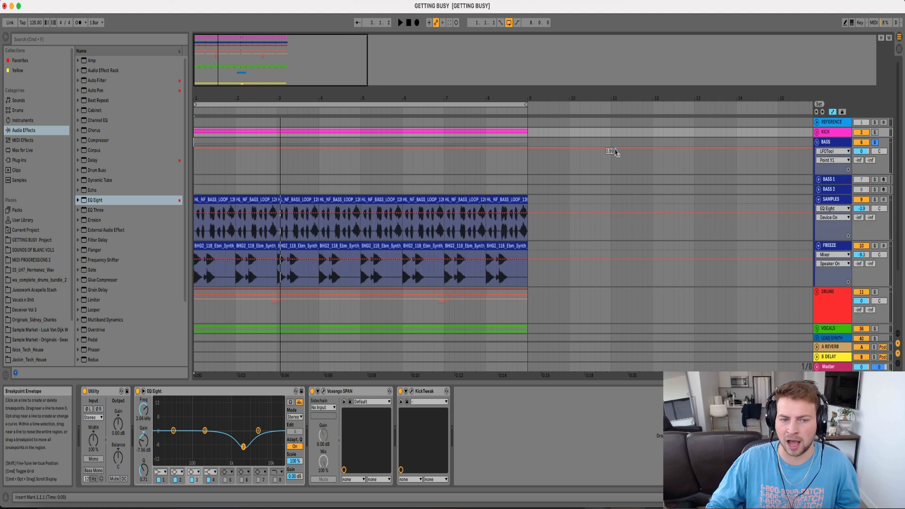
Select the first bass loop clip on the SAMPLES track and play the track soloed
{"action": "left_click", "coordinate": [760, 198]}
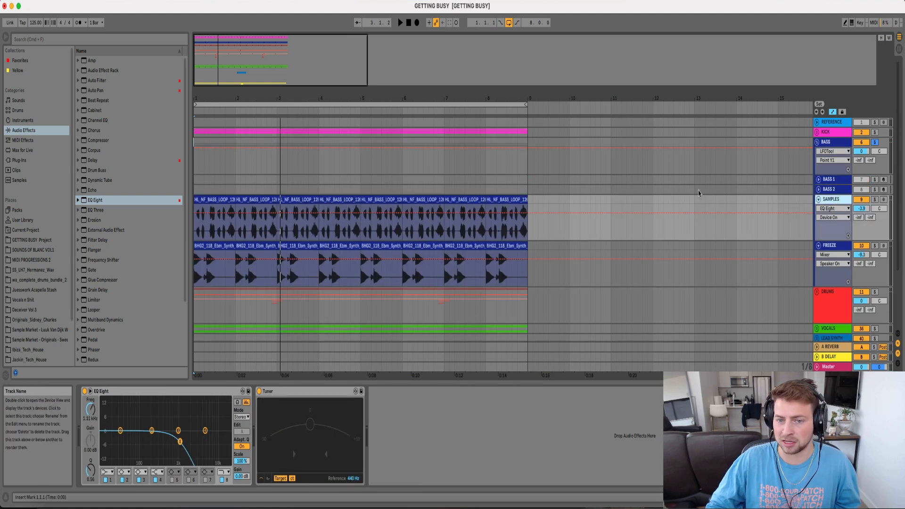
{"action": "left_click_drag", "start_coordinate": [214, 97], "coordinate": [224, 97]}
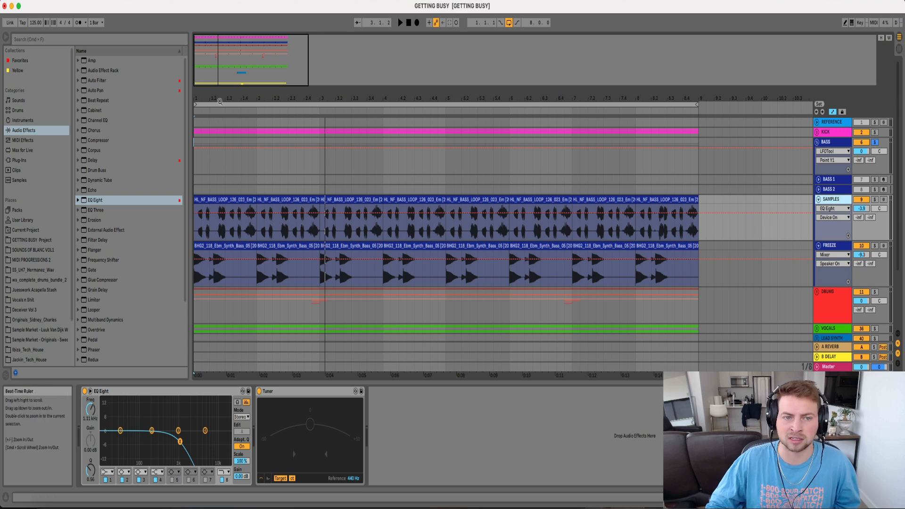
{"action": "left_click_drag", "start_coordinate": [221, 99], "coordinate": [247, 92]}
{"action": "left_click", "coordinate": [254, 208]}
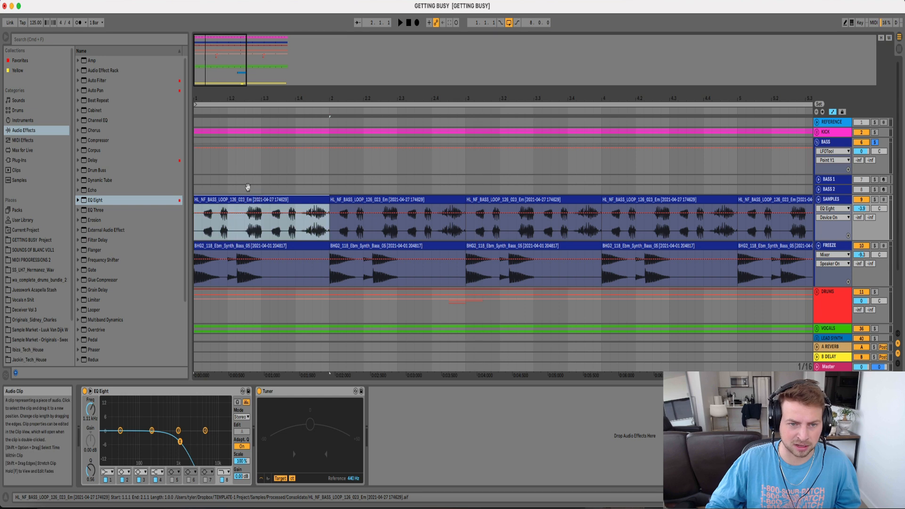
{"action": "left_click", "coordinate": [874, 199]}
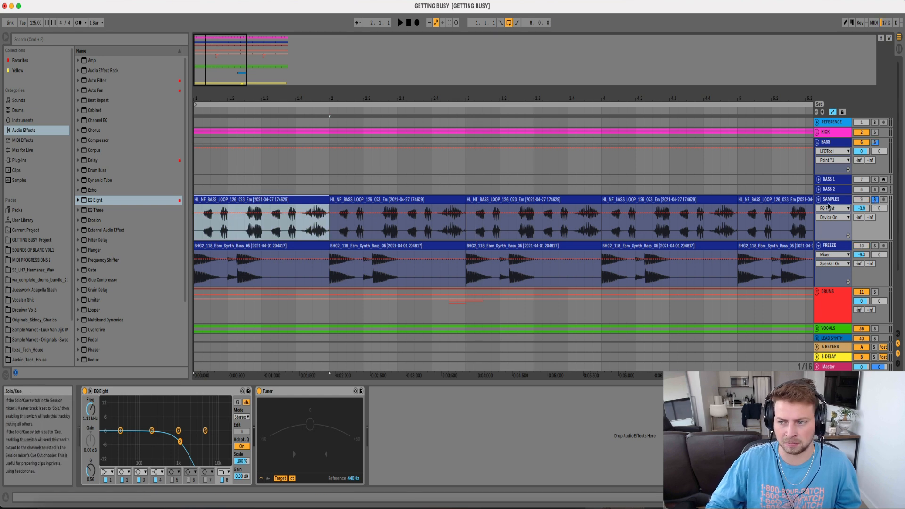
{"action": "key", "text": "space"}
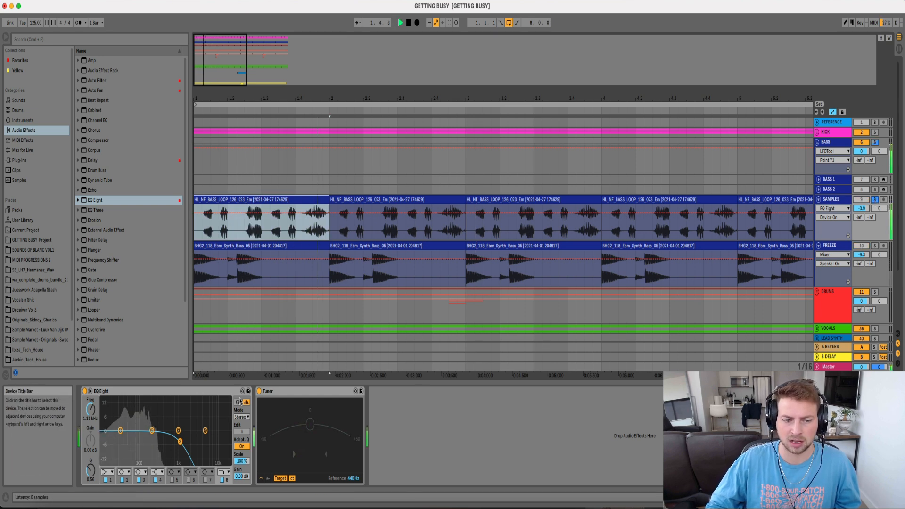
{"action": "key", "text": "space"}
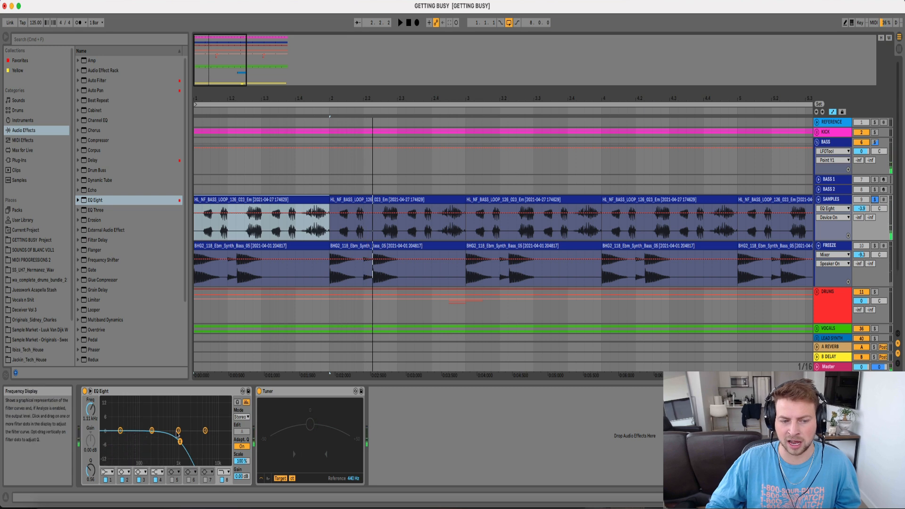
Compare the SAMPLES bass loop with its EQ Eight bypassed and active during playback
{"action": "left_click", "coordinate": [85, 392]}
{"action": "key", "text": "space"}
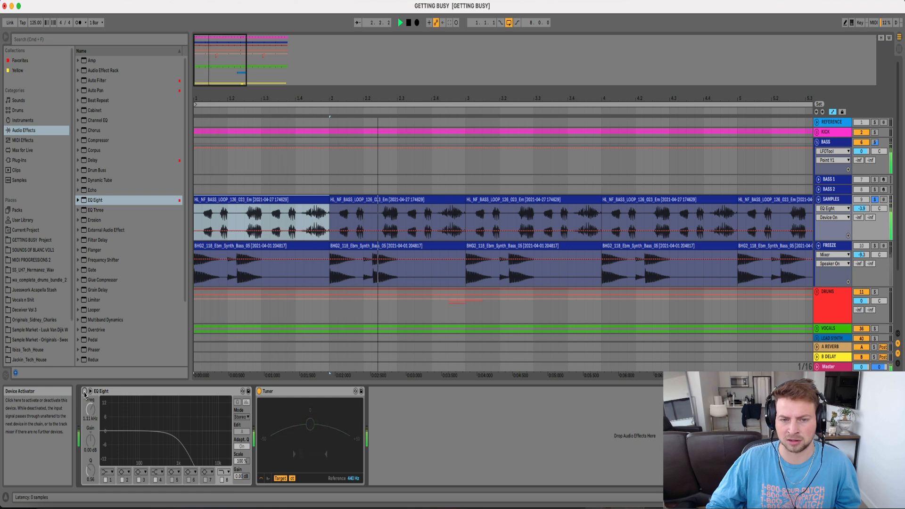
{"action": "left_click", "coordinate": [85, 391]}
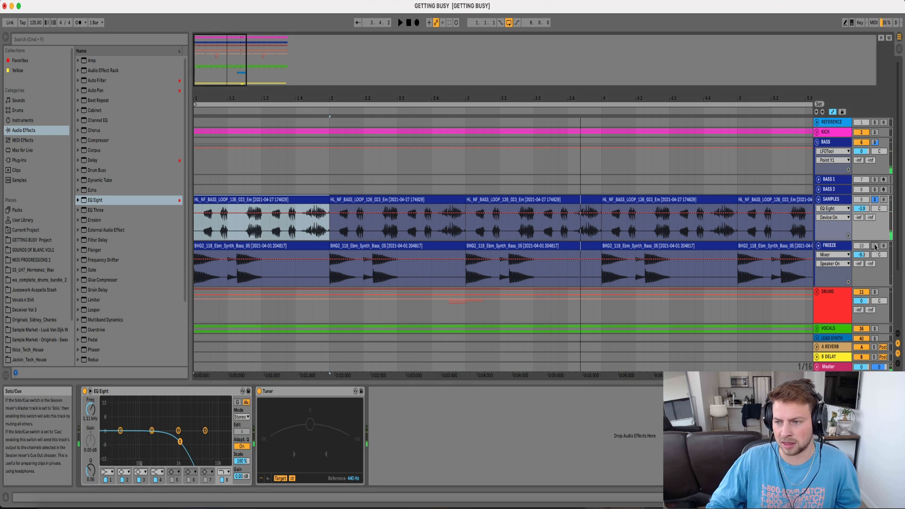
Select the first FREEZE bass clip, play the BASS group soloed, and select individual synth bass hits at bar 4
{"action": "left_click", "coordinate": [250, 247]}
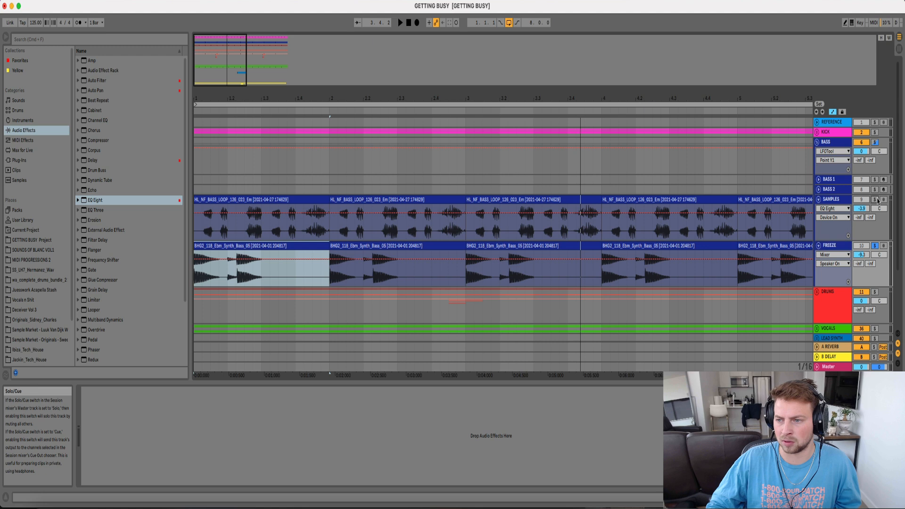
{"action": "left_click", "coordinate": [876, 136]}
{"action": "key", "text": "space"}
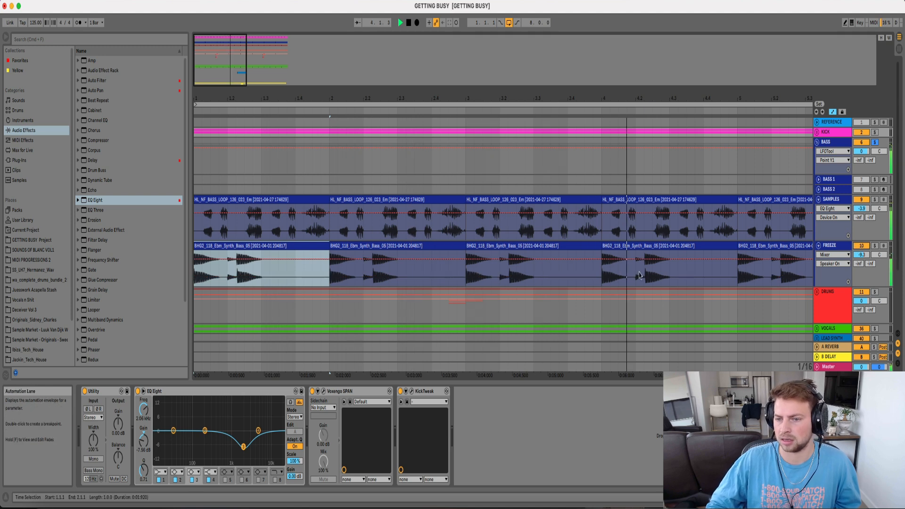
{"action": "left_click_drag", "start_coordinate": [635, 278], "coordinate": [670, 249]}
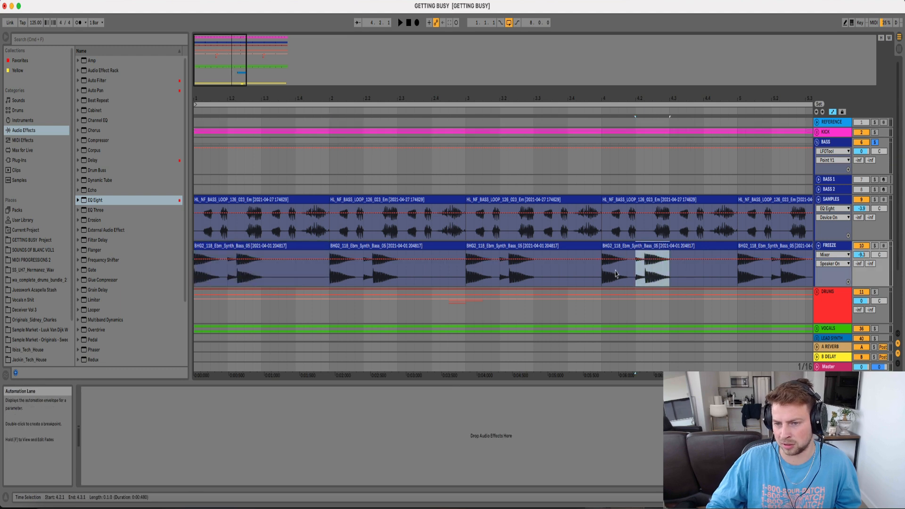
{"action": "left_click_drag", "start_coordinate": [603, 279], "coordinate": [627, 266]}
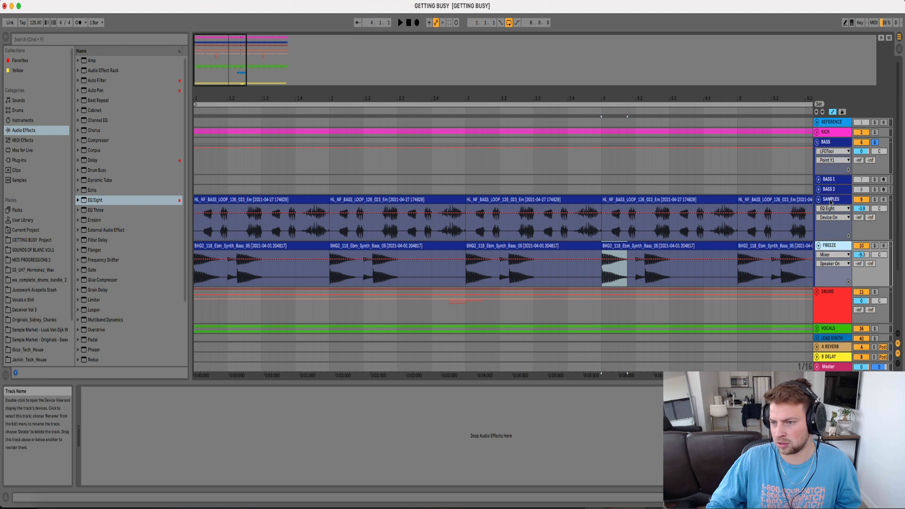
Fold the SAMPLES and FREEZE tracks and open the BASS group's LFOTool plug-in window over the middle of the arrangement
{"action": "left_click", "coordinate": [817, 200]}
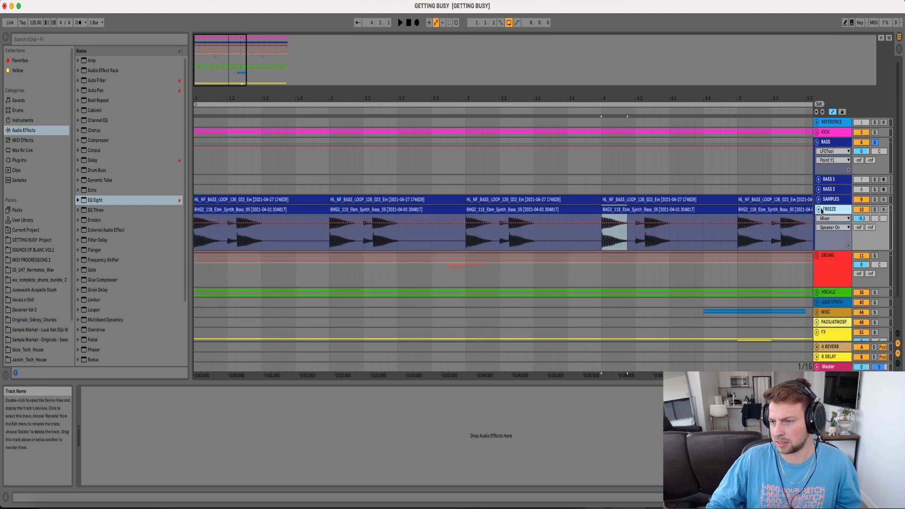
{"action": "left_click", "coordinate": [818, 210]}
{"action": "left_click", "coordinate": [838, 142]}
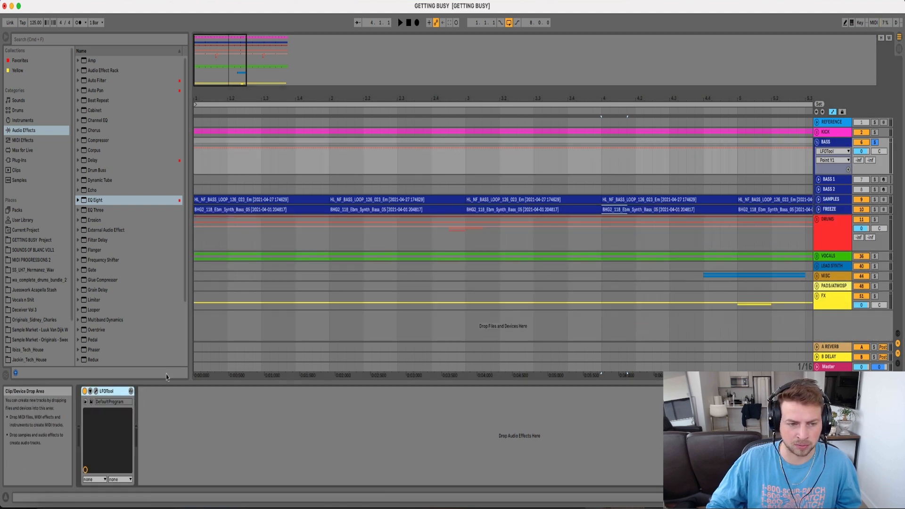
{"action": "left_click", "coordinate": [96, 391]}
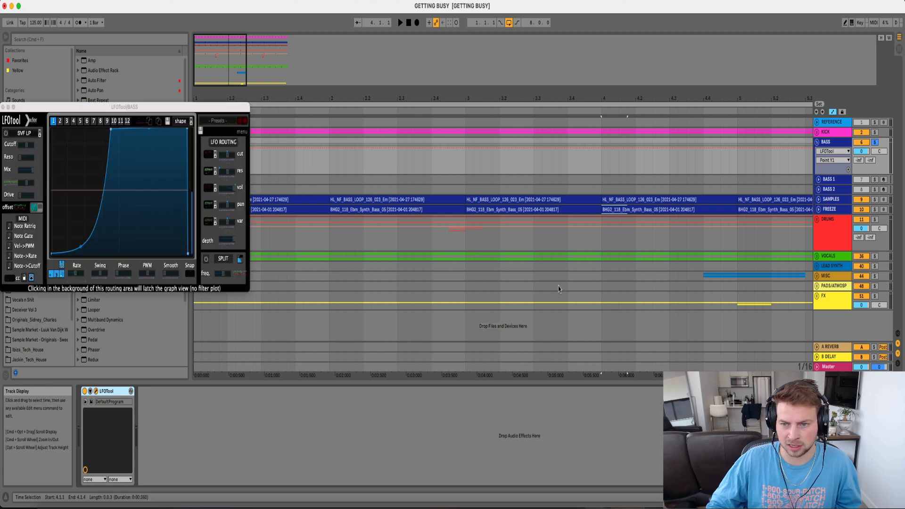
{"action": "left_click_drag", "start_coordinate": [113, 107], "coordinate": [429, 145]}
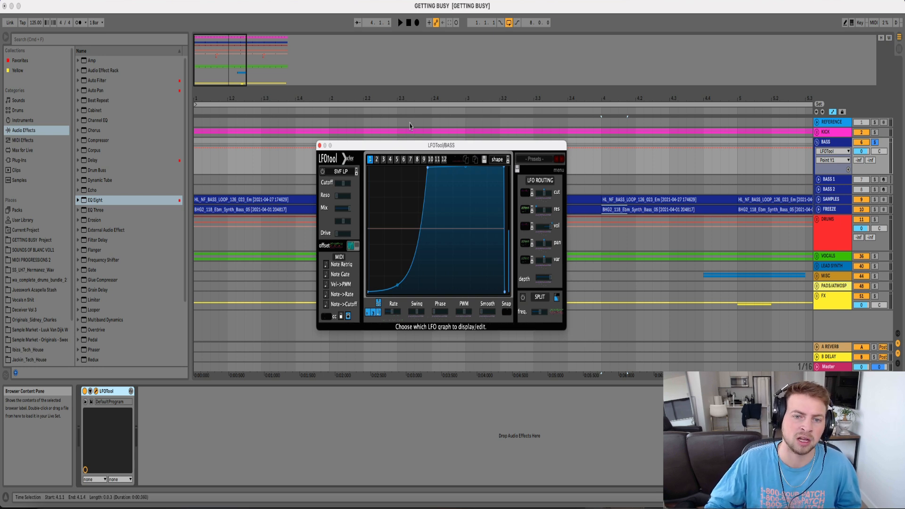
Lower the bend point of the LFOTool curve on the BASS group and compare playback with the plug-in bypassed and active
{"action": "left_click_drag", "start_coordinate": [398, 283], "coordinate": [437, 294]}
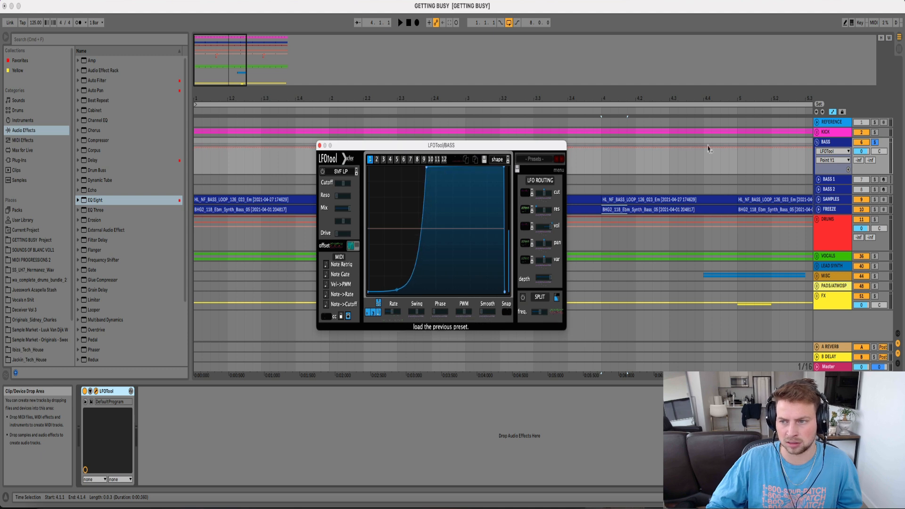
{"action": "key", "text": "space"}
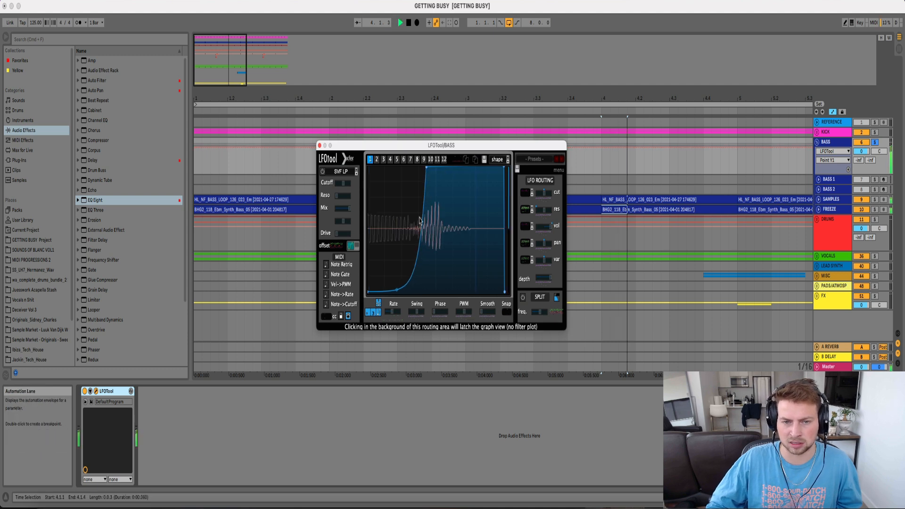
{"action": "left_click", "coordinate": [84, 392]}
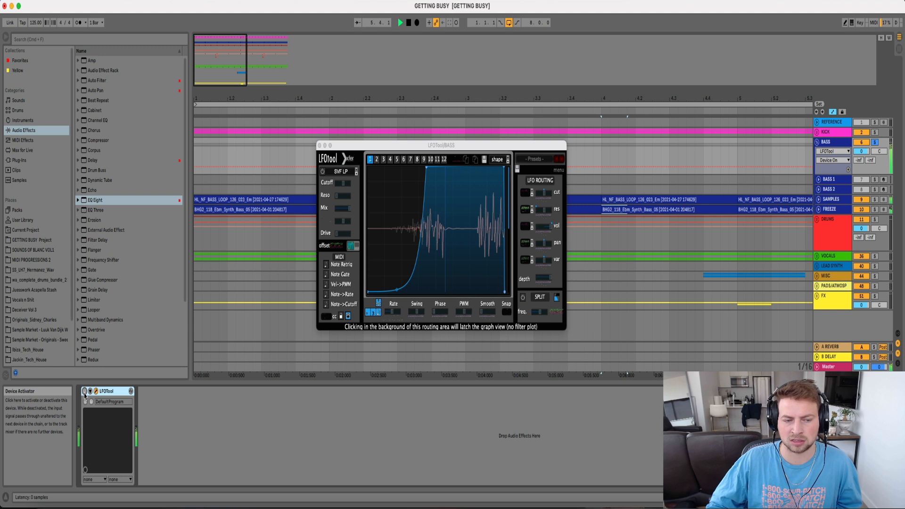
{"action": "left_click", "coordinate": [85, 393]}
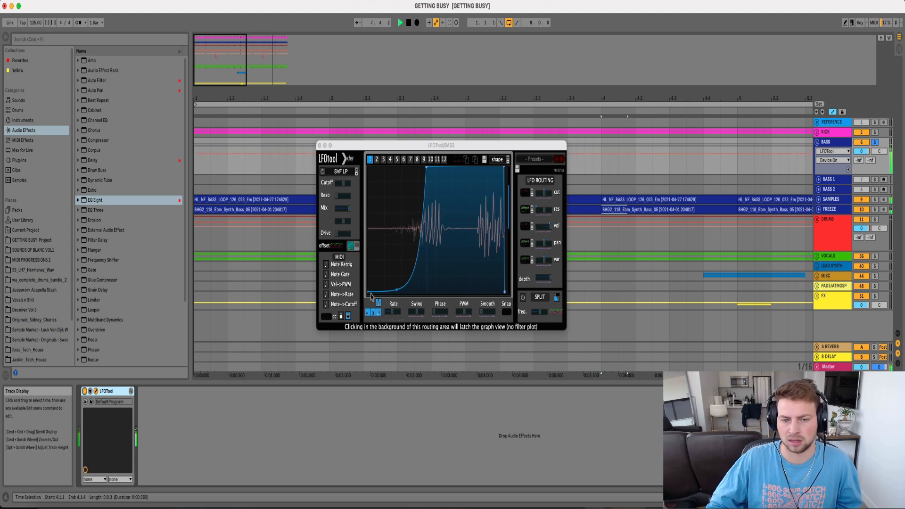
{"action": "mouse_move", "coordinate": [369, 291]}
{"action": "left_mouse_down"}
{"action": "mouse_move", "coordinate": [370, 271]}
{"action": "mouse_move", "coordinate": [369, 291]}
{"action": "left_mouse_up"}
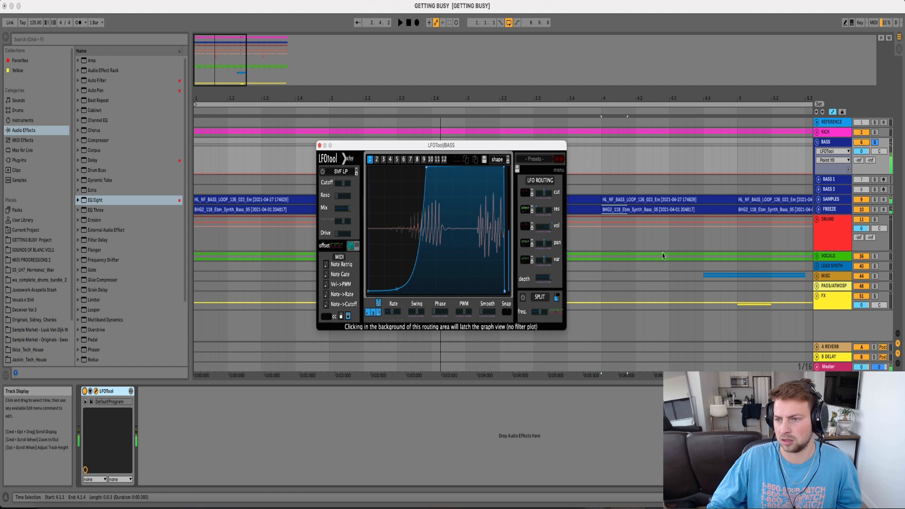
Play the KICK and BASS groups soloed together and fold the BASS group
{"action": "left_click", "coordinate": [876, 143]}
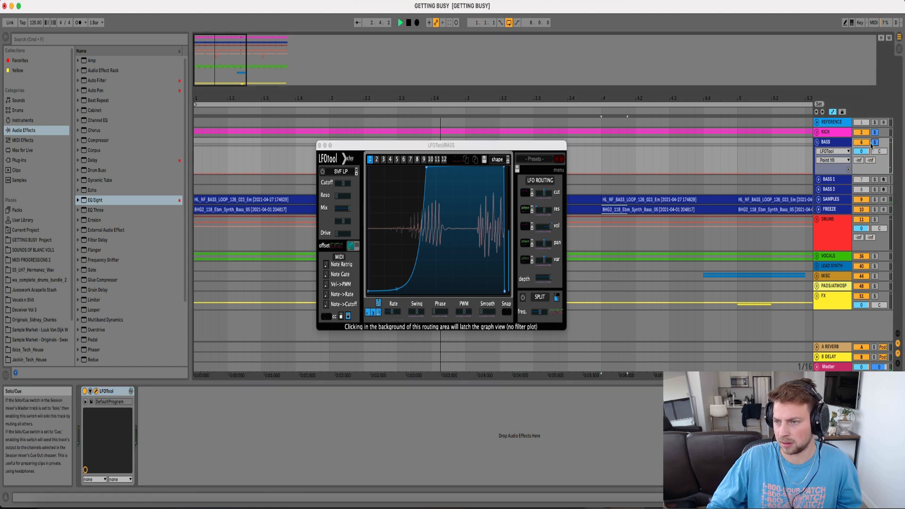
{"action": "left_click", "coordinate": [817, 143]}
{"action": "key", "text": "space"}
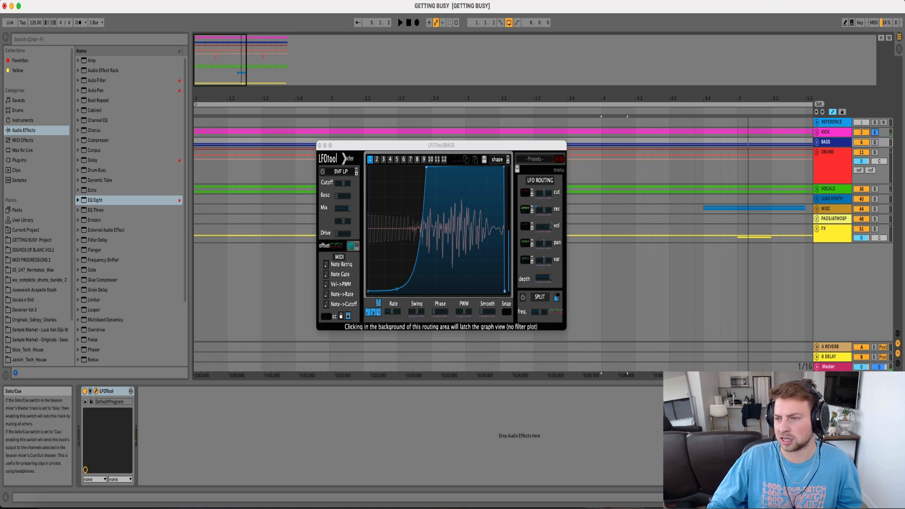
Unfold the DRUMS group, fold its HATS subgroup, and play the drums soloed from bar 1
{"action": "left_click", "coordinate": [817, 153]}
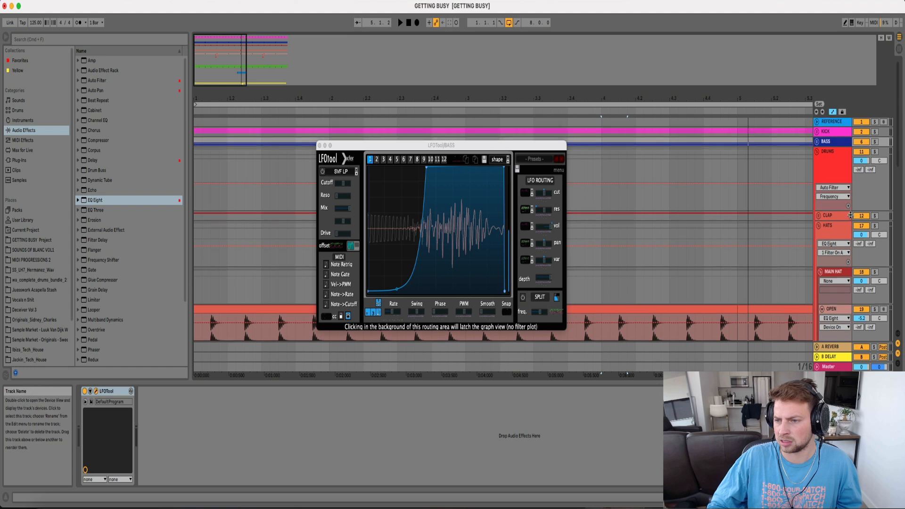
{"action": "scroll", "coordinate": [852, 217], "scroll_direction": "down", "scroll_amount": 2}
{"action": "left_click", "coordinate": [819, 207]}
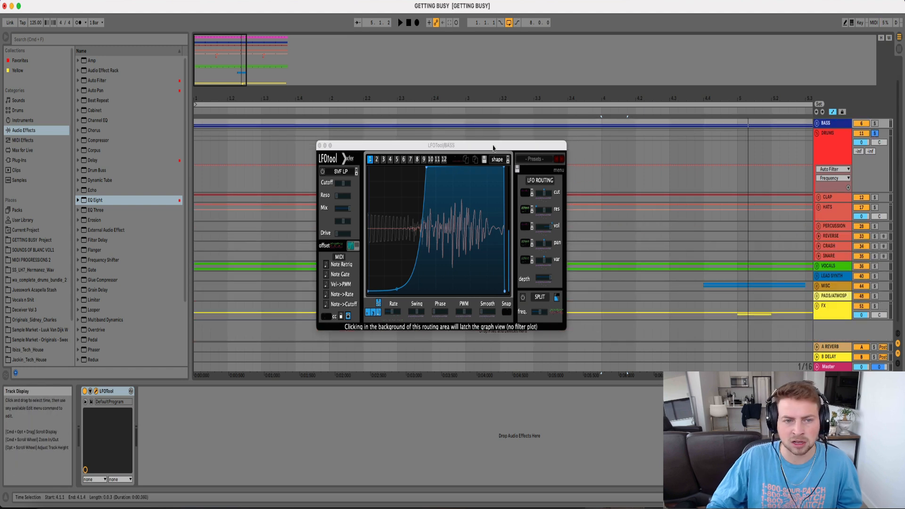
{"action": "left_click", "coordinate": [195, 140]}
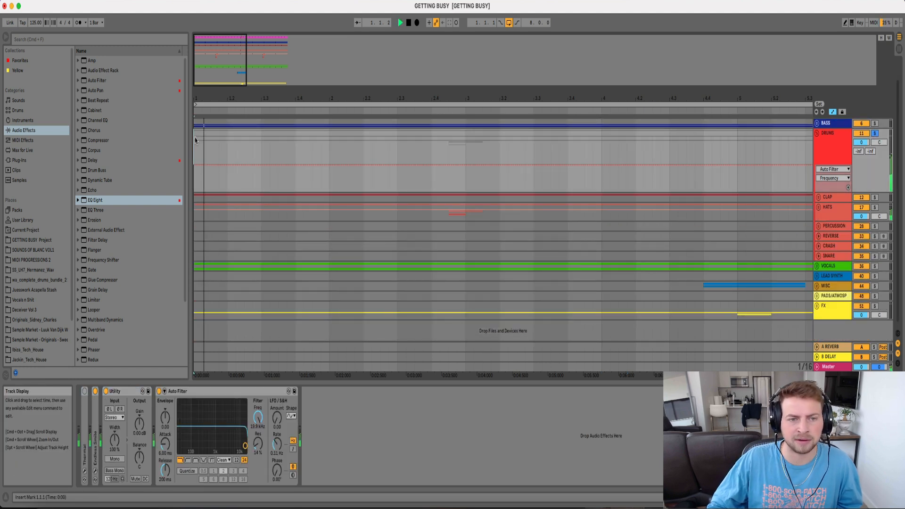
{"action": "left_click_drag", "start_coordinate": [446, 96], "coordinate": [342, 96]}
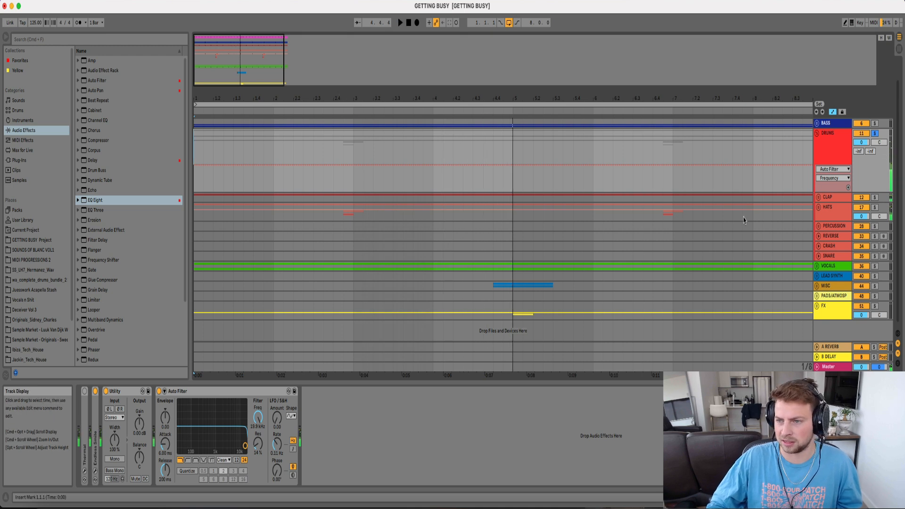
Unfold the CLAP group, play it soloed, and audition a single clap hit on the CENTER track from 3.4.1
{"action": "left_click", "coordinate": [818, 198]}
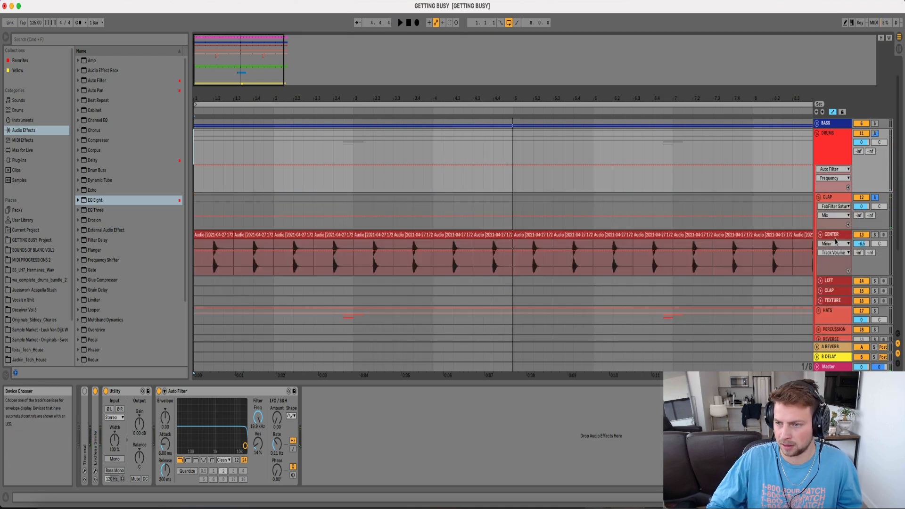
{"action": "left_click", "coordinate": [836, 238]}
{"action": "key", "text": "space"}
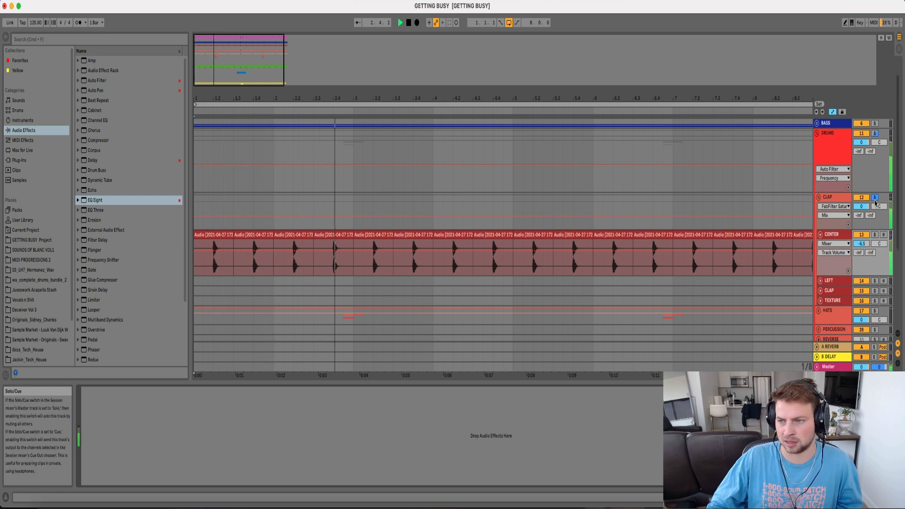
{"action": "key", "text": "space"}
{"action": "left_click_drag", "start_coordinate": [418, 95], "coordinate": [415, 157]}
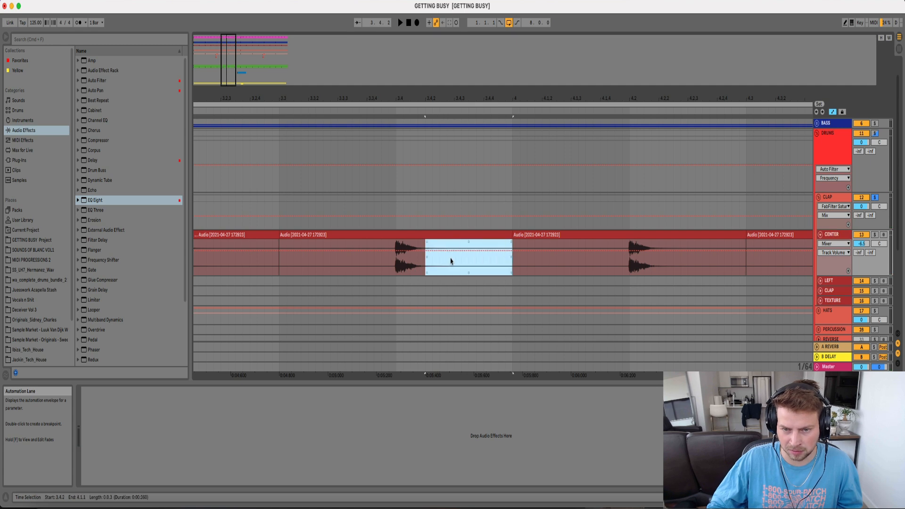
{"action": "left_click", "coordinate": [396, 271]}
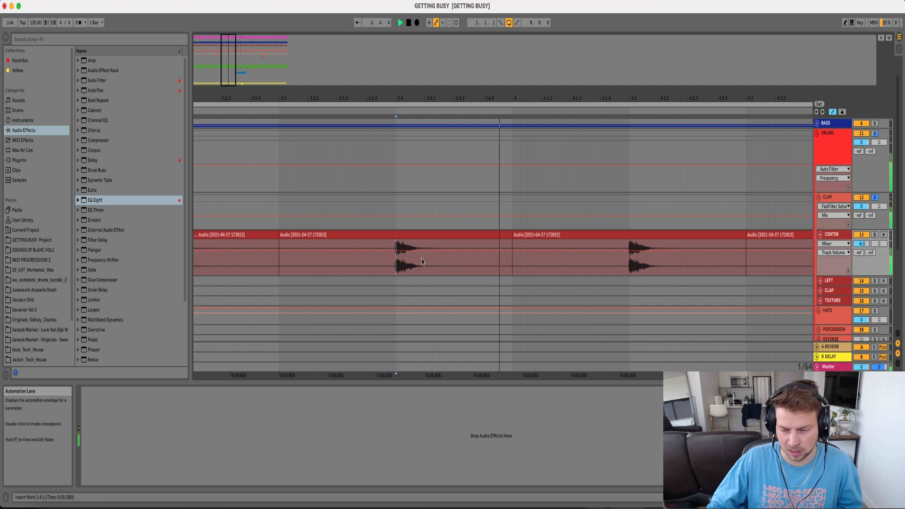
Fold the CLAP group, play the HATS group soloed, and unfold it to show its tracks
{"action": "left_click", "coordinate": [818, 197]}
{"action": "left_click", "coordinate": [875, 207]}
{"action": "key", "text": "space"}
{"action": "left_click", "coordinate": [818, 207]}
{"action": "scroll", "coordinate": [844, 212], "scroll_direction": "down", "scroll_amount": 4}
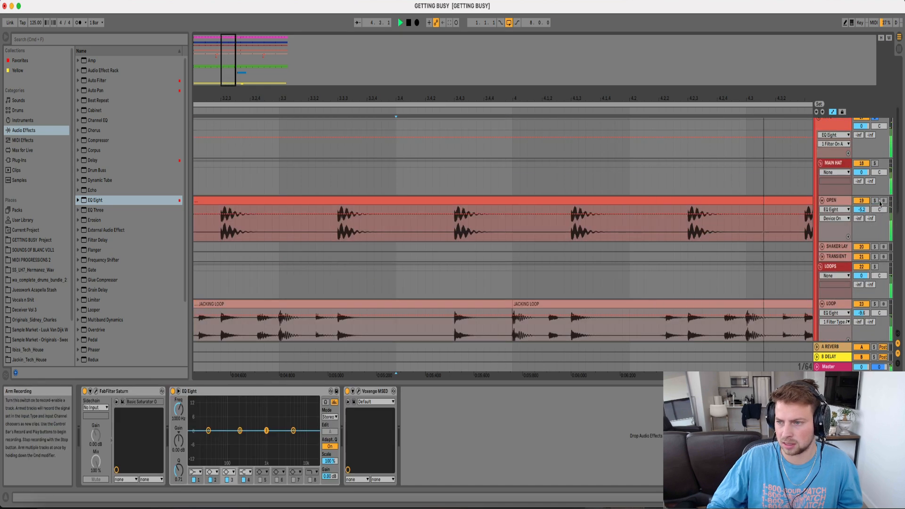
Play the OPEN hat track soloed and switch the solo to the LOOP track
{"action": "left_click", "coordinate": [875, 201]}
{"action": "left_click_drag", "start_coordinate": [751, 98], "coordinate": [739, 52]}
{"action": "key", "text": "space"}
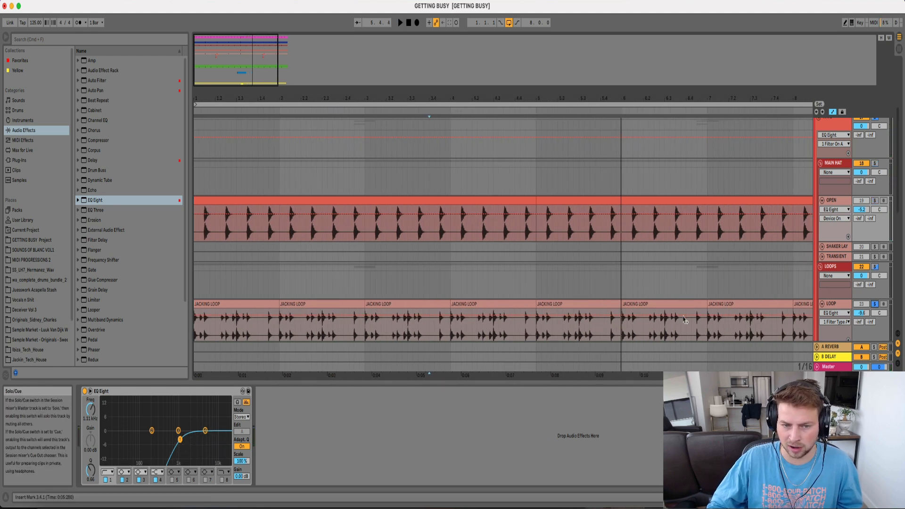
Lower the LOOP track's EQ Eight low-cut to about 24.5 Hz during playback, and raise it to about 3.2 kHz after stopping
{"action": "key", "text": "space"}
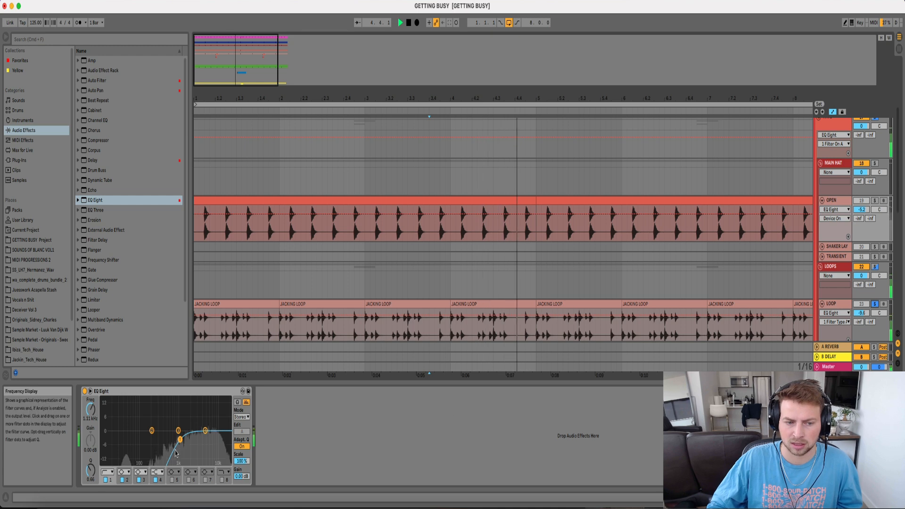
{"action": "left_click_drag", "start_coordinate": [178, 441], "coordinate": [117, 438]}
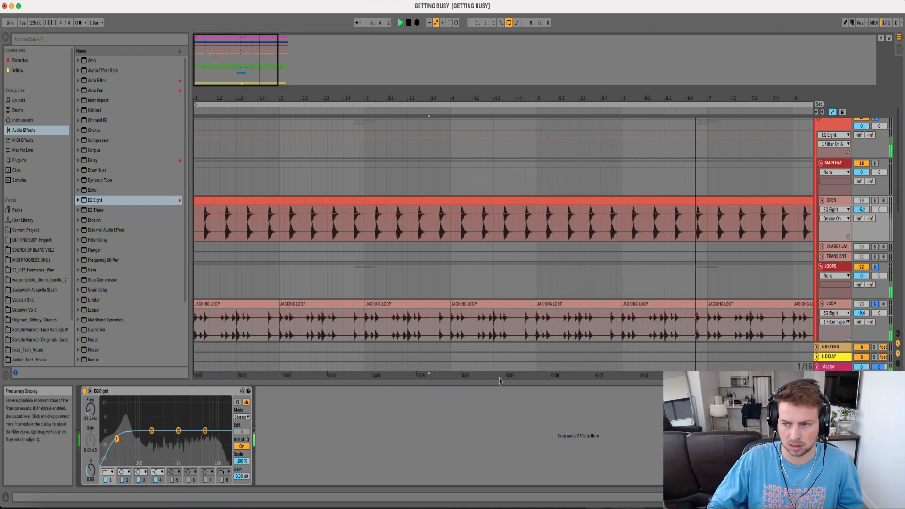
{"action": "key", "text": "space"}
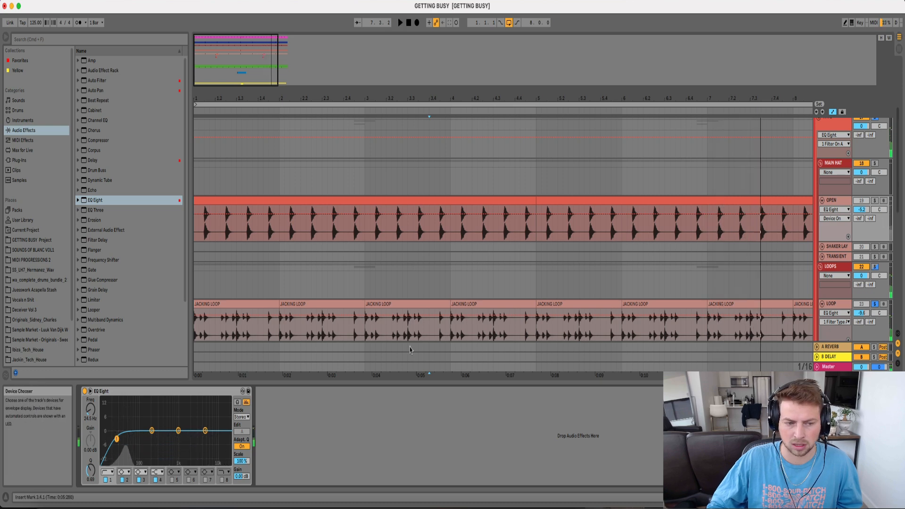
{"action": "left_click_drag", "start_coordinate": [117, 438], "coordinate": [154, 439]}
Select the first clip on the SHAKER track and play the track soloed
{"action": "scroll", "coordinate": [332, 267], "scroll_direction": "down", "scroll_amount": 5}
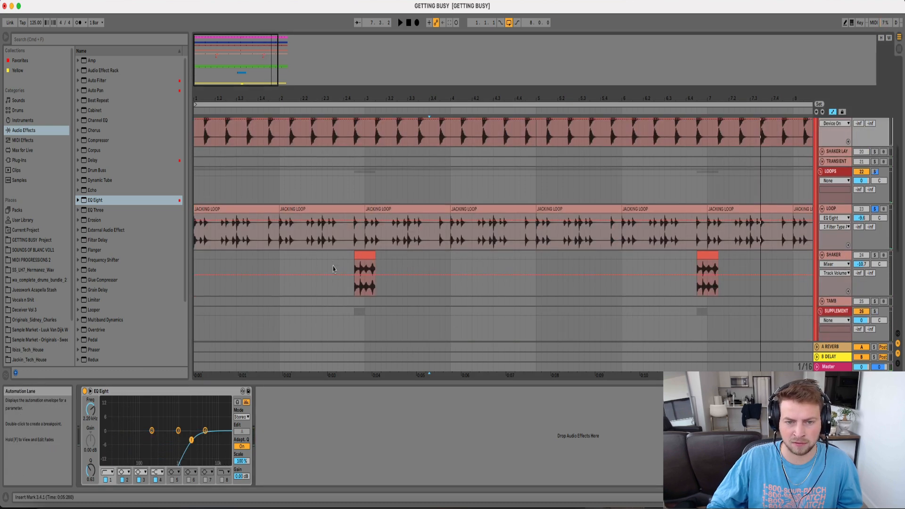
{"action": "left_click", "coordinate": [362, 262]}
{"action": "scroll", "coordinate": [362, 248], "scroll_direction": "down", "scroll_amount": 3}
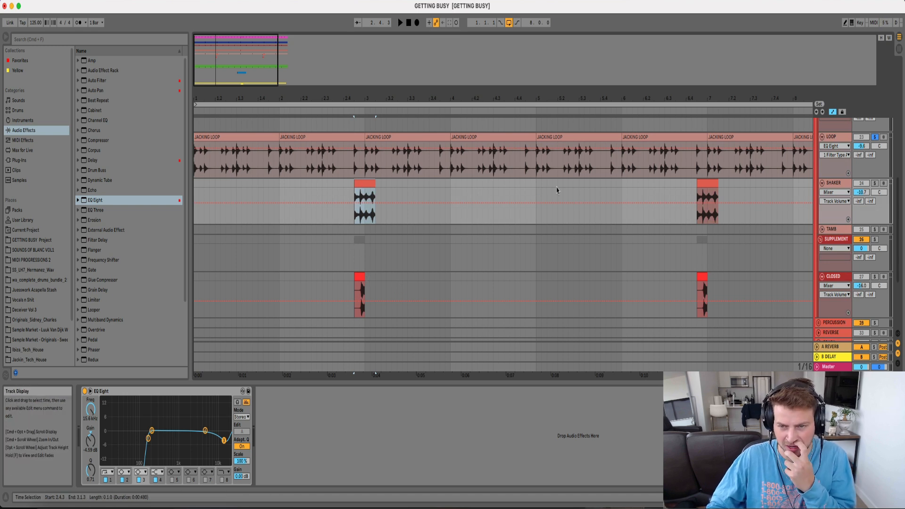
{"action": "left_click", "coordinate": [875, 184]}
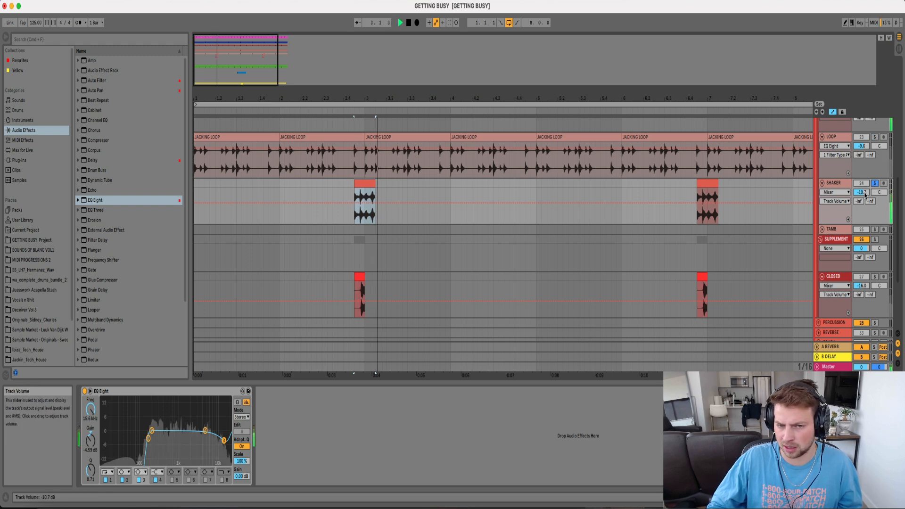
{"action": "key", "text": "space"}
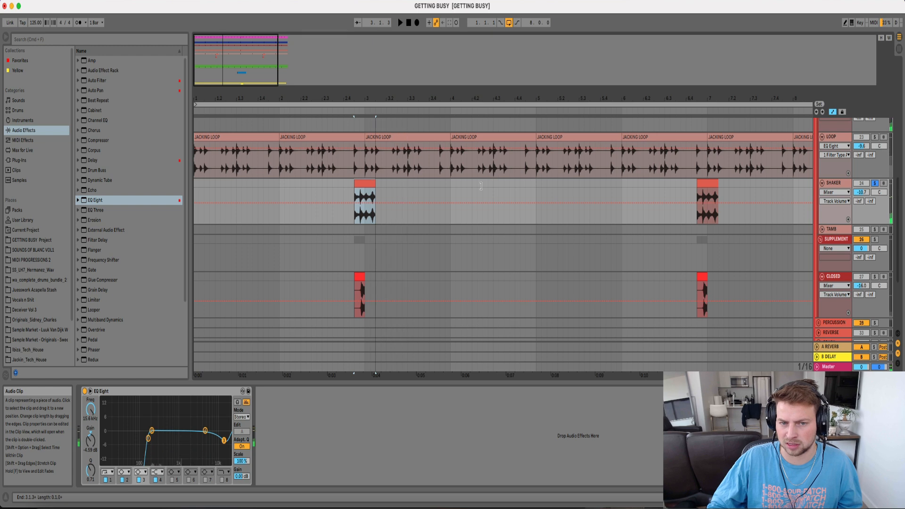
{"action": "key", "text": "space"}
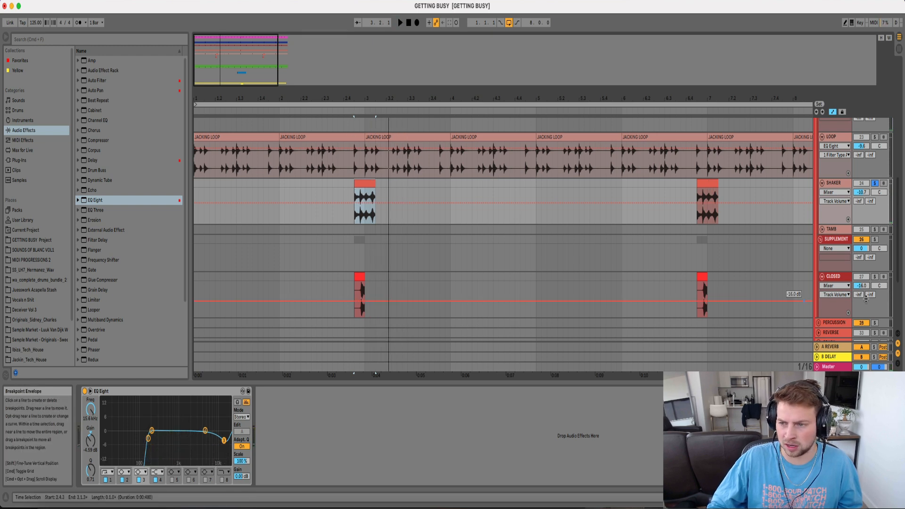
Play the CLOSED hat track soloed, and play the same passage with its solo turned off
{"action": "left_click", "coordinate": [874, 277]}
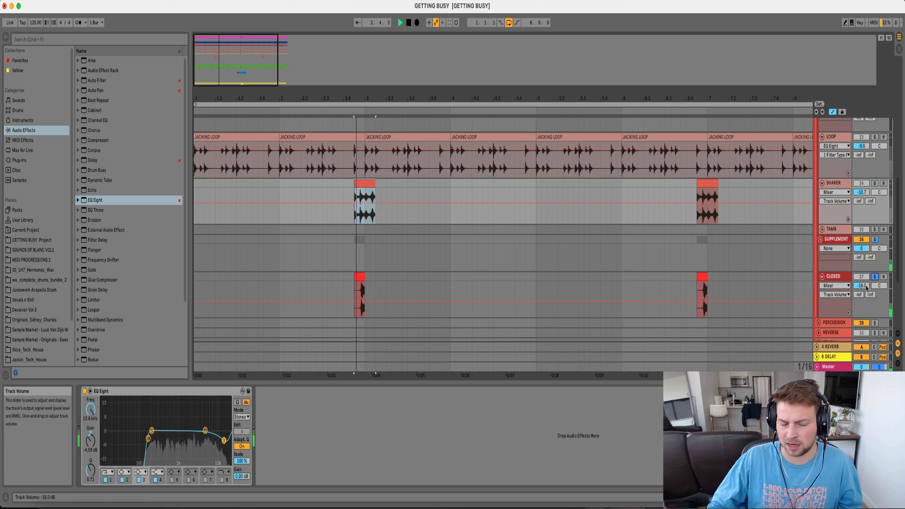
{"action": "left_click", "coordinate": [874, 276]}
{"action": "key", "text": "space"}
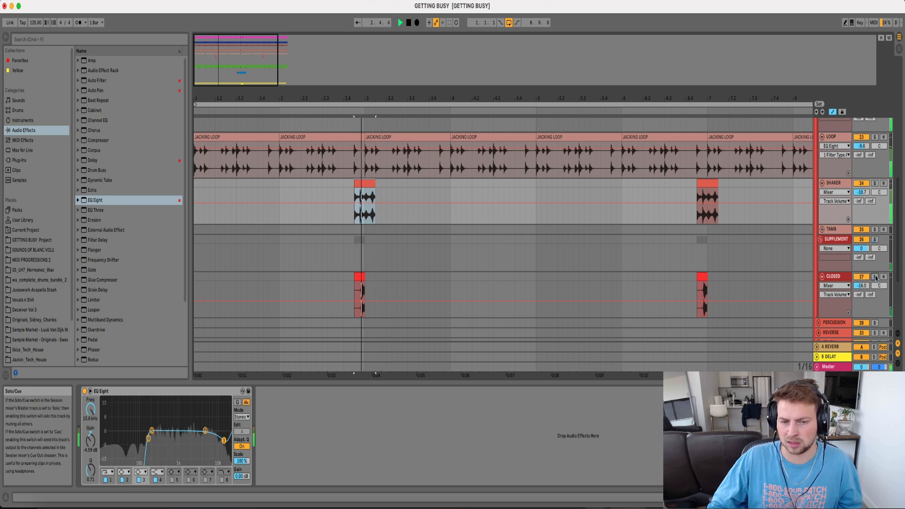
Stop playback and fold the HATS group and the whole DRUMS group in the arrangement
{"action": "key", "text": "space"}
{"action": "scroll", "coordinate": [825, 201], "scroll_direction": "up", "scroll_amount": 5}
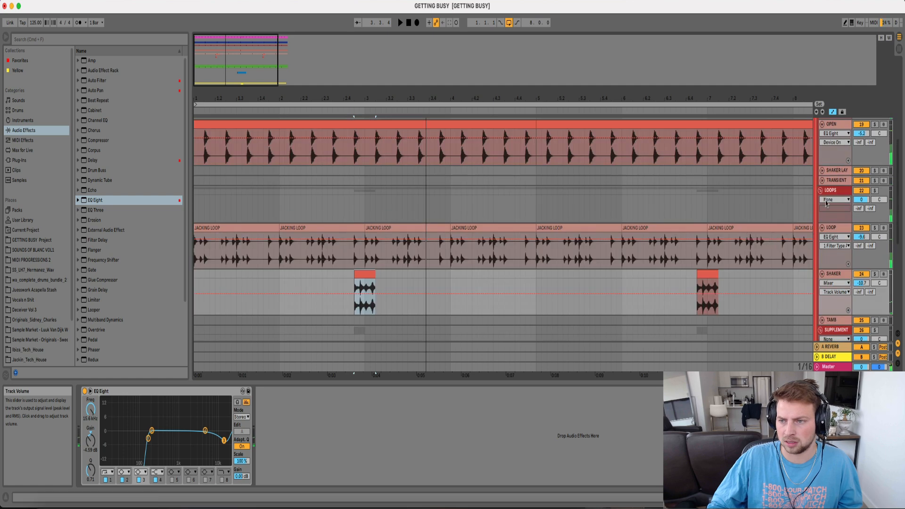
{"action": "scroll", "coordinate": [821, 153], "scroll_direction": "up", "scroll_amount": 3}
{"action": "left_click", "coordinate": [819, 156]}
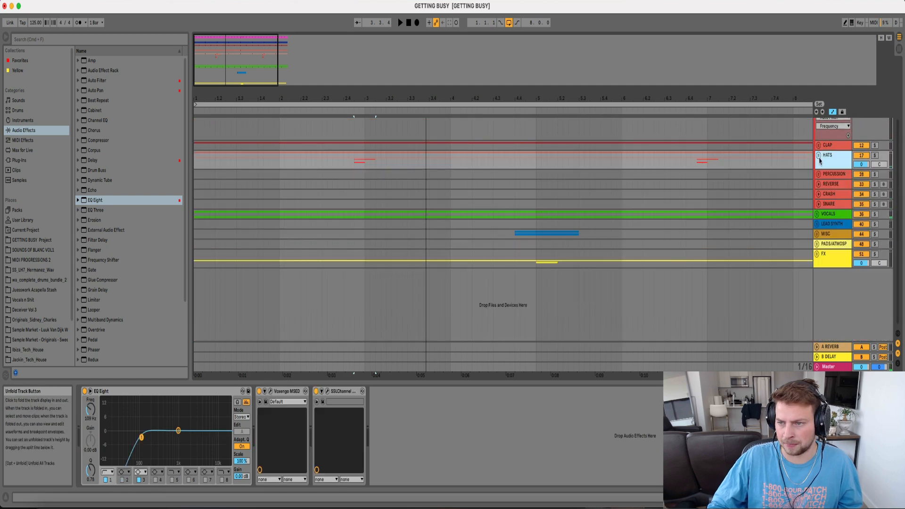
{"action": "scroll", "coordinate": [823, 145], "scroll_direction": "up", "scroll_amount": 3}
{"action": "left_click", "coordinate": [815, 164]}
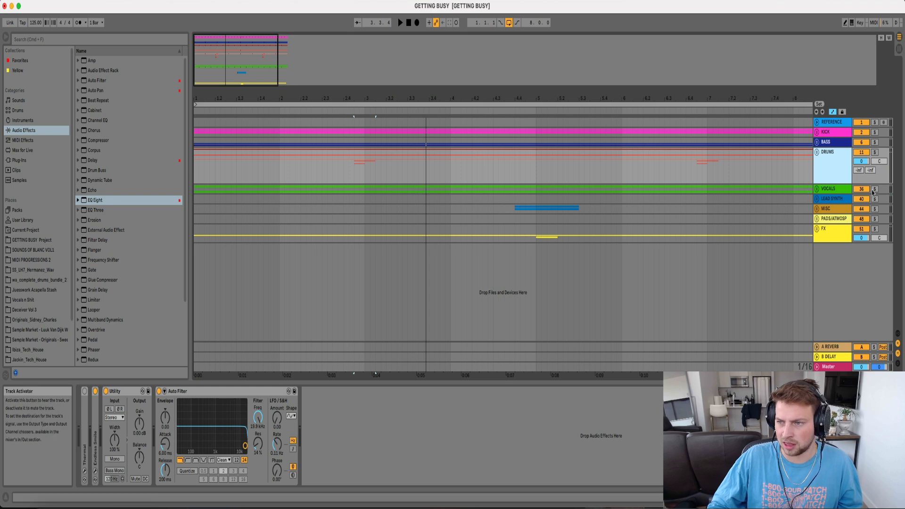
Unfold the soloed VOCALS group and play the BACKGROUND vocal track soloed from its first clip
{"action": "left_click", "coordinate": [817, 188]}
{"action": "scroll", "coordinate": [506, 195], "scroll_direction": "down", "scroll_amount": 3}
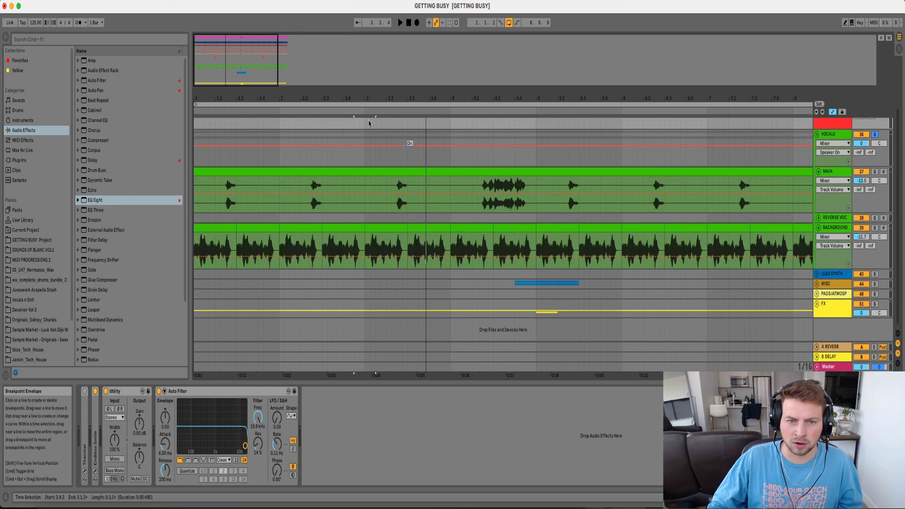
{"action": "left_click_drag", "start_coordinate": [343, 96], "coordinate": [342, 88]}
{"action": "left_click_drag", "start_coordinate": [194, 247], "coordinate": [229, 246]}
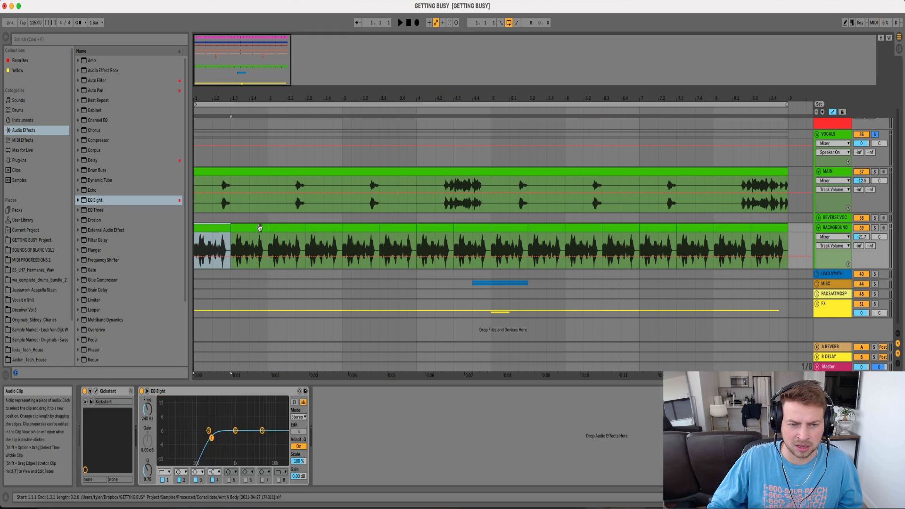
{"action": "left_click", "coordinate": [875, 229]}
{"action": "key", "text": "space"}
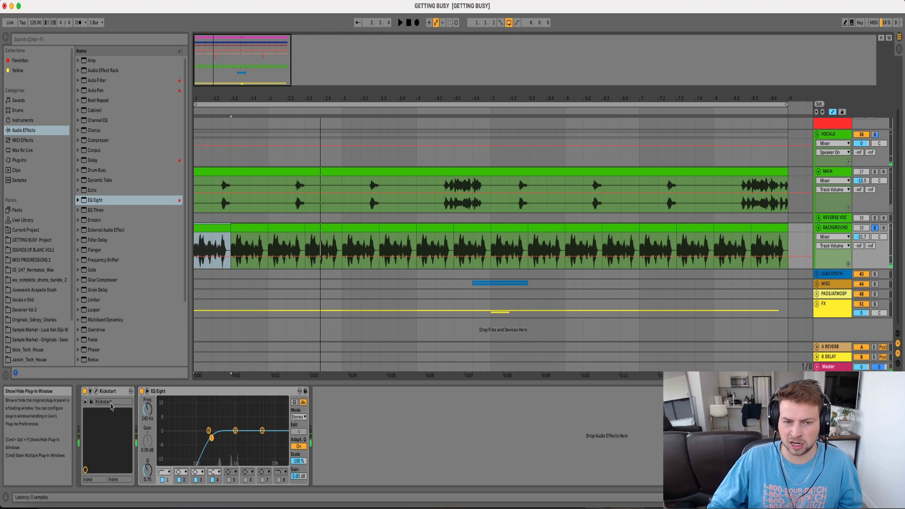
Open the BACKGROUND track's Kickstart plug-in and compare the sound with the device switched off and on
{"action": "left_click", "coordinate": [96, 392]}
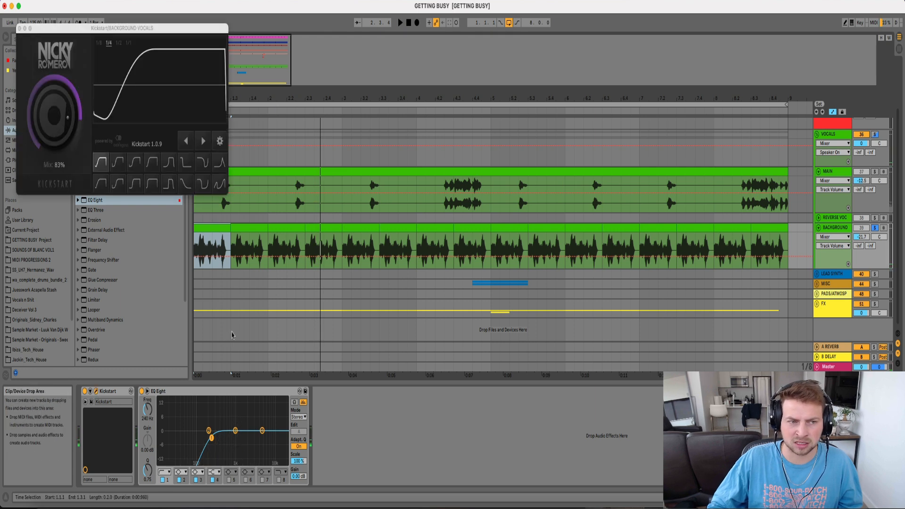
{"action": "left_click", "coordinate": [84, 392]}
{"action": "left_click", "coordinate": [84, 392]}
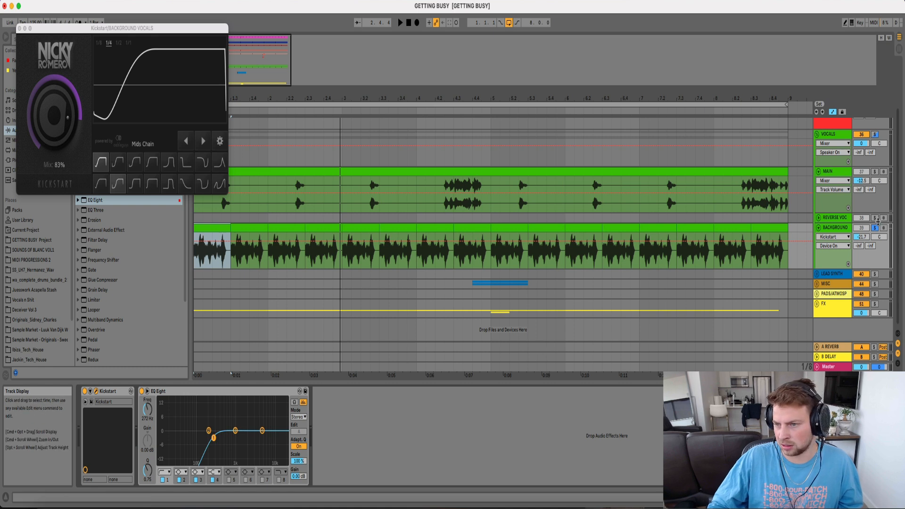
Switch the solo to the MAIN vocal track, show its devices and play its clip from the start
{"action": "left_click", "coordinate": [875, 171]}
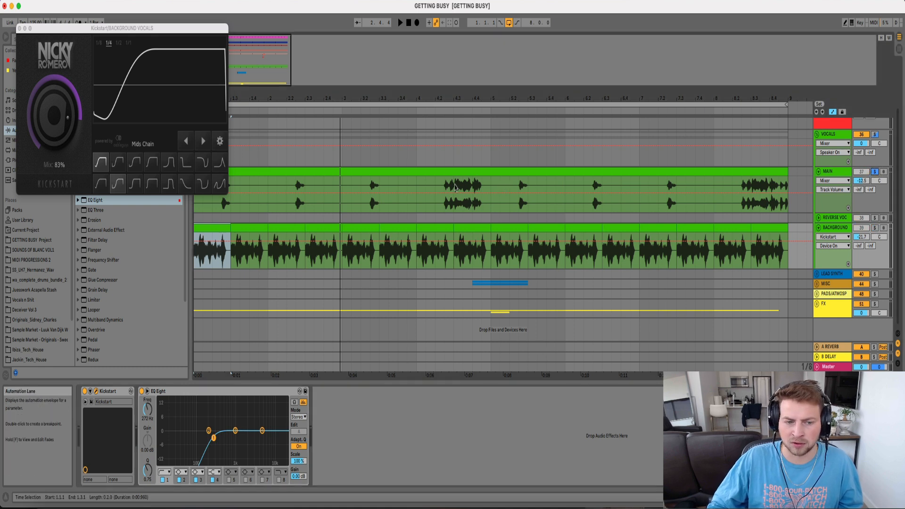
{"action": "left_click", "coordinate": [820, 175]}
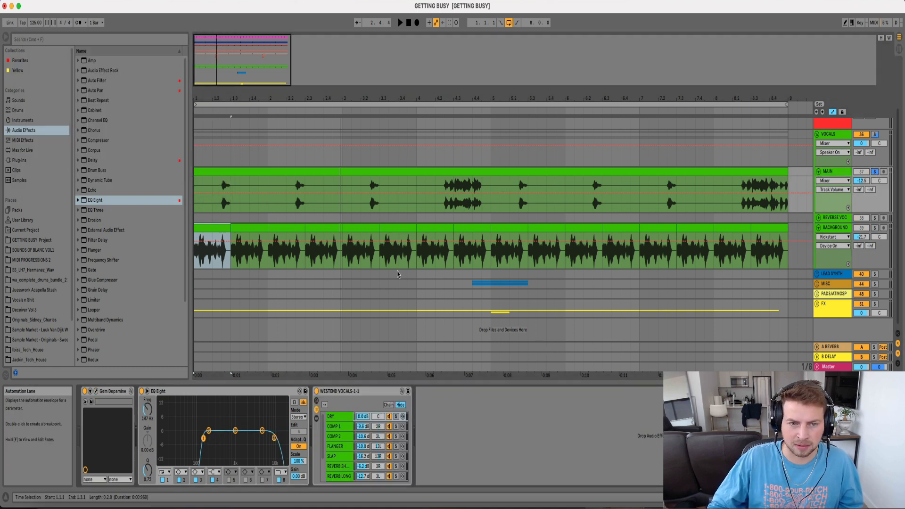
{"action": "left_click_drag", "start_coordinate": [246, 103], "coordinate": [245, 93]}
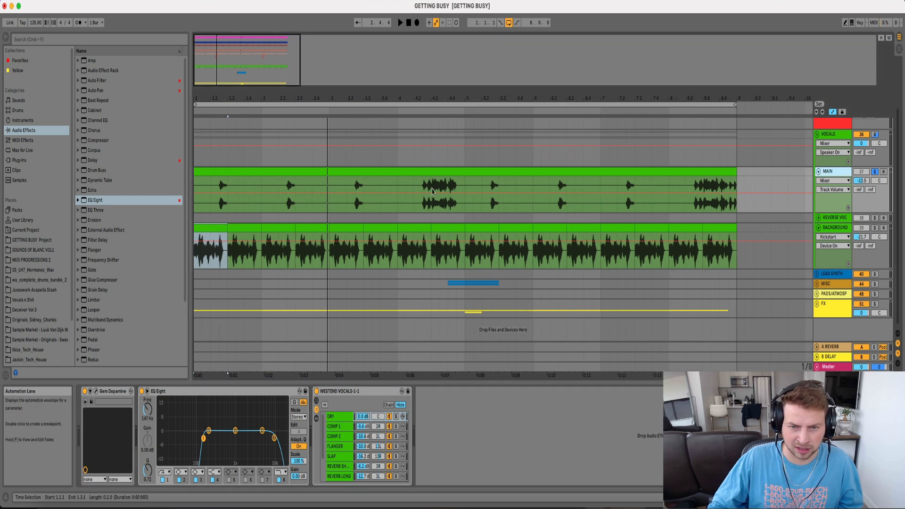
{"action": "left_click", "coordinate": [211, 173]}
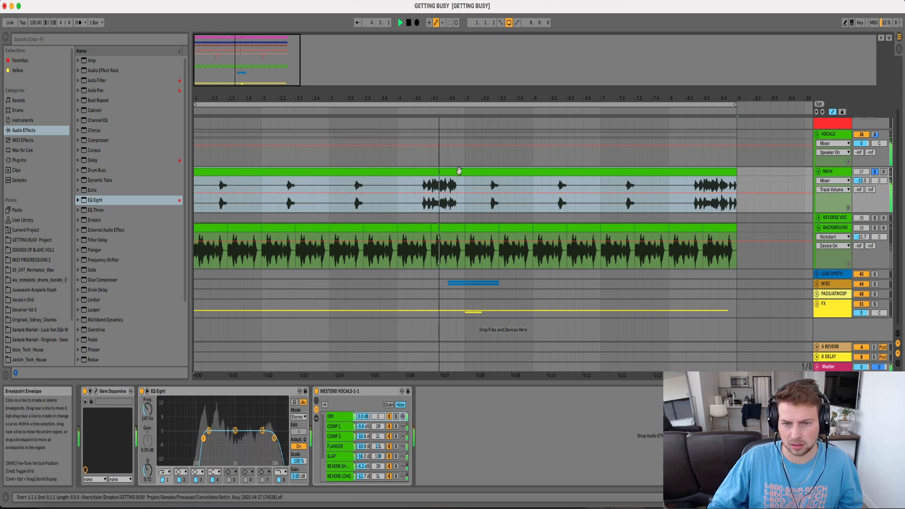
{"action": "key", "text": "space"}
Select the MAIN clip's range from 1.3.1 to 5.1.1, and play the closing vocal phrase from 8.1.1
{"action": "left_click_drag", "start_coordinate": [517, 98], "coordinate": [354, 84]}
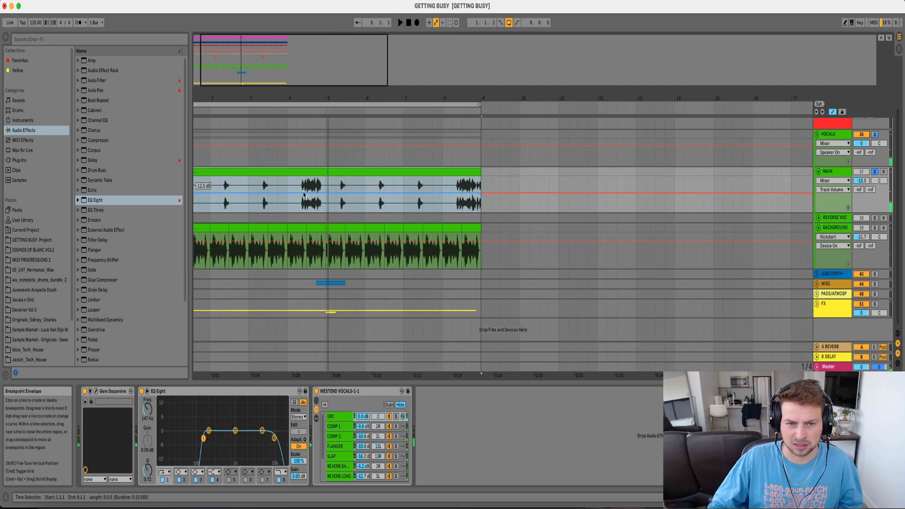
{"action": "left_click_drag", "start_coordinate": [326, 184], "coordinate": [194, 184]}
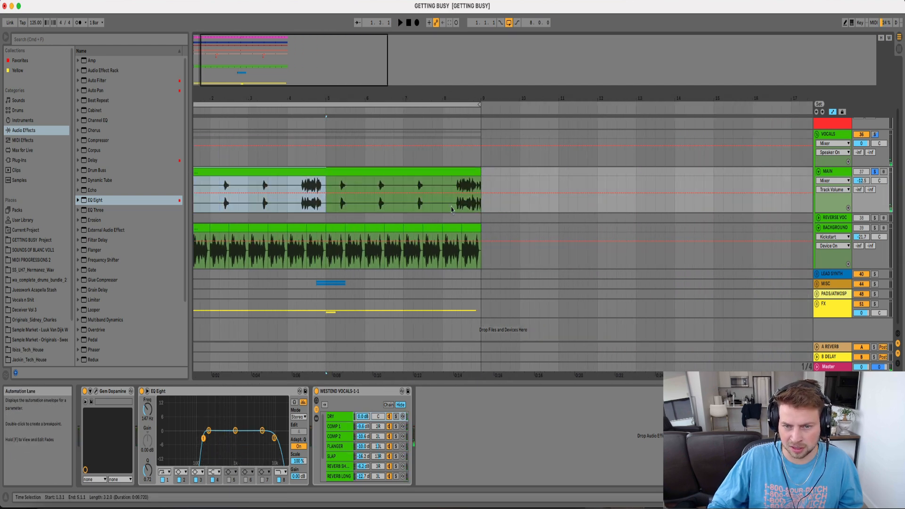
{"action": "left_click", "coordinate": [451, 189]}
{"action": "left_click_drag", "start_coordinate": [316, 191], "coordinate": [327, 193]}
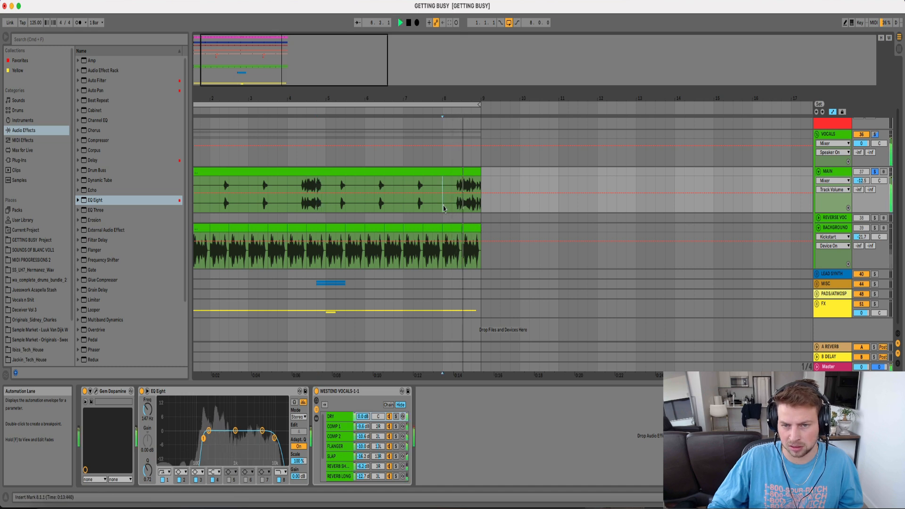
{"action": "key", "text": "space"}
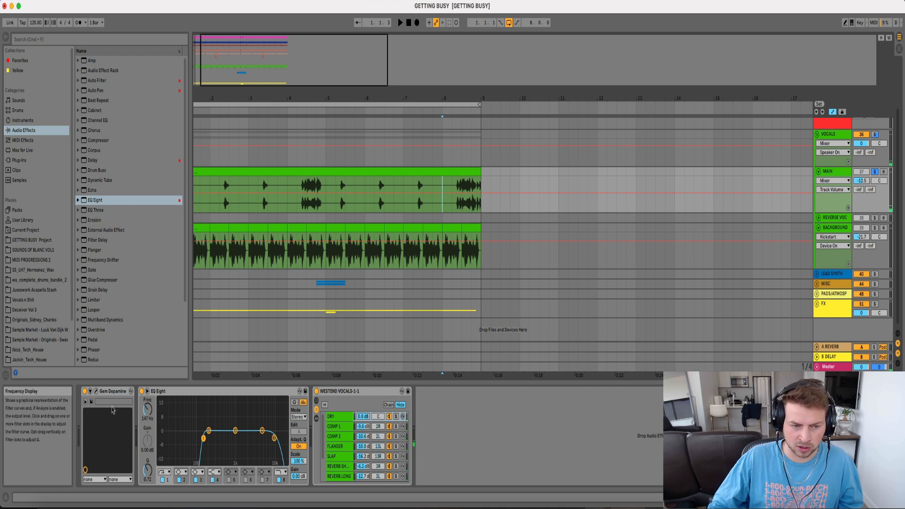
Load the preset 01. GoTo LD Voc in the MAIN track's Gem Dopamine plug-in, switch the device off and close its window
{"action": "left_click", "coordinate": [95, 391]}
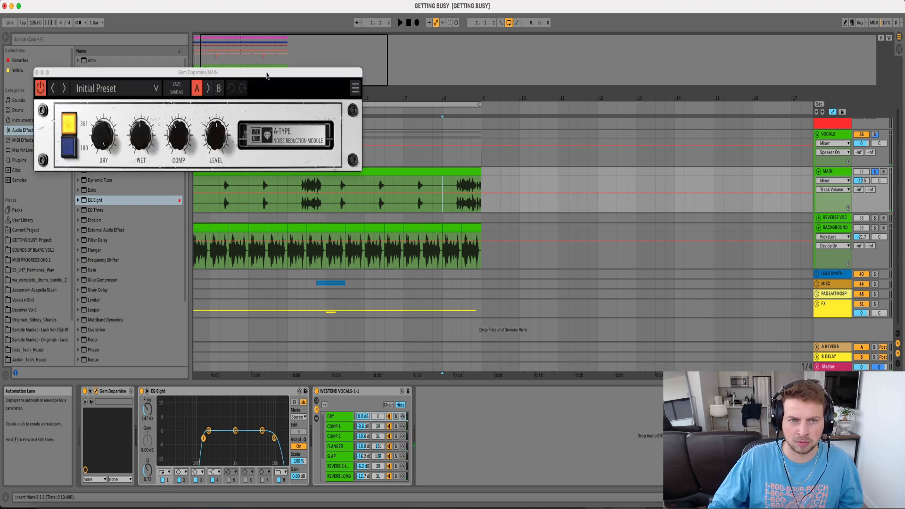
{"action": "left_click_drag", "start_coordinate": [266, 70], "coordinate": [434, 71]}
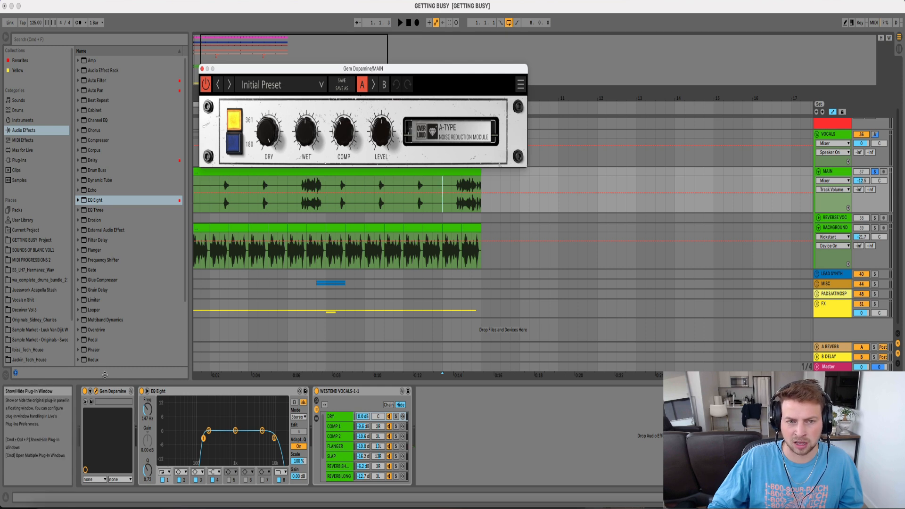
{"action": "left_click", "coordinate": [265, 85]}
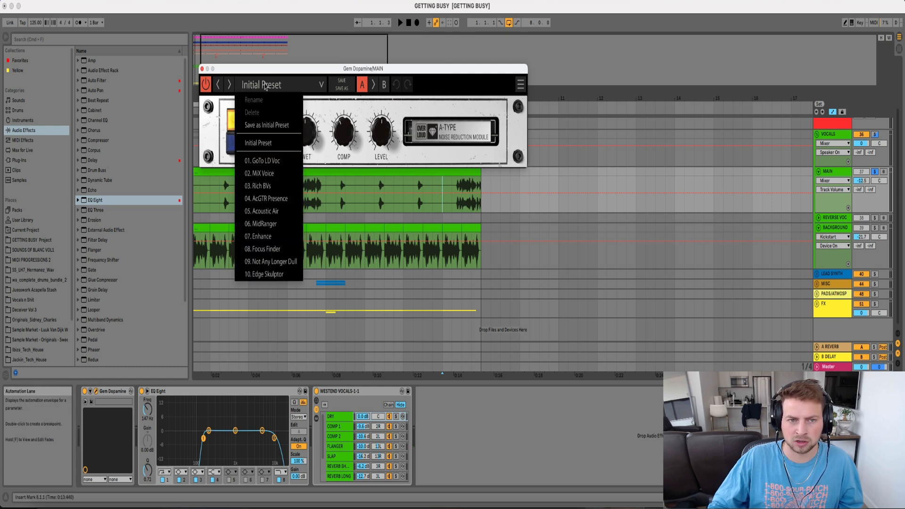
{"action": "left_click", "coordinate": [264, 161]}
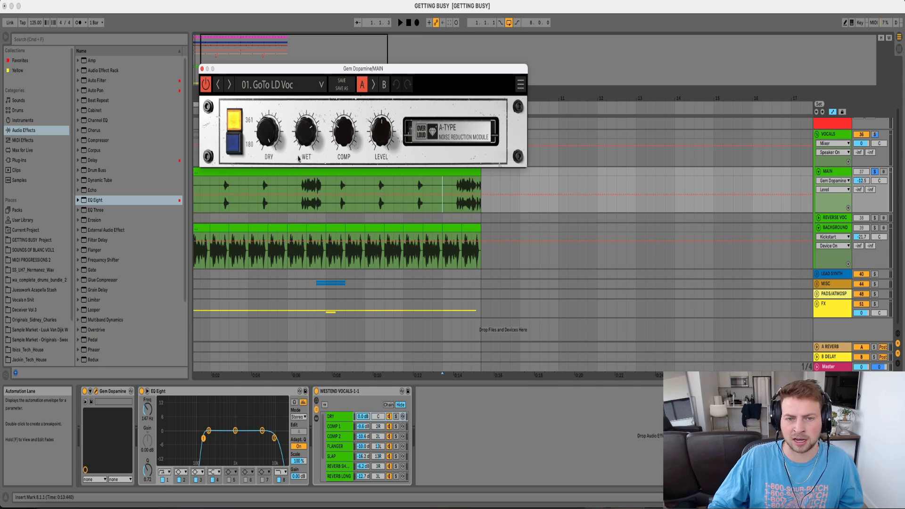
{"action": "left_click", "coordinate": [85, 392]}
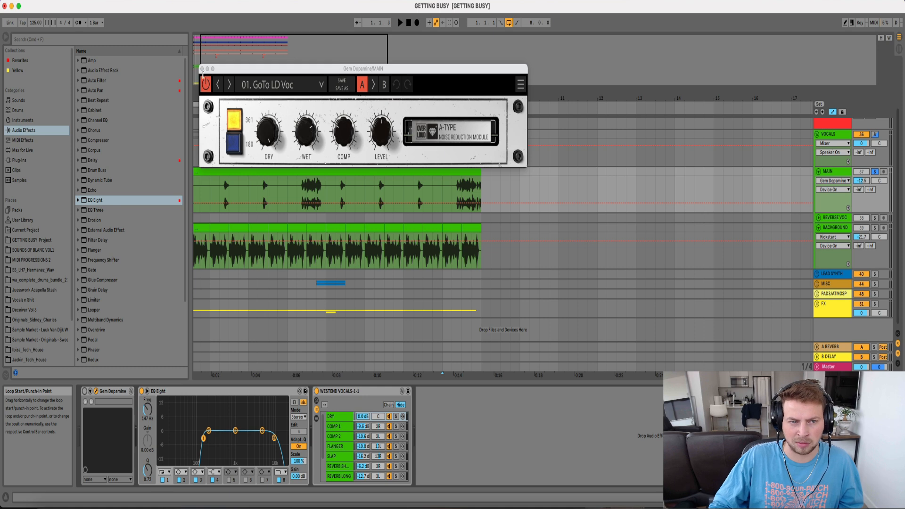
{"action": "left_click", "coordinate": [203, 68]}
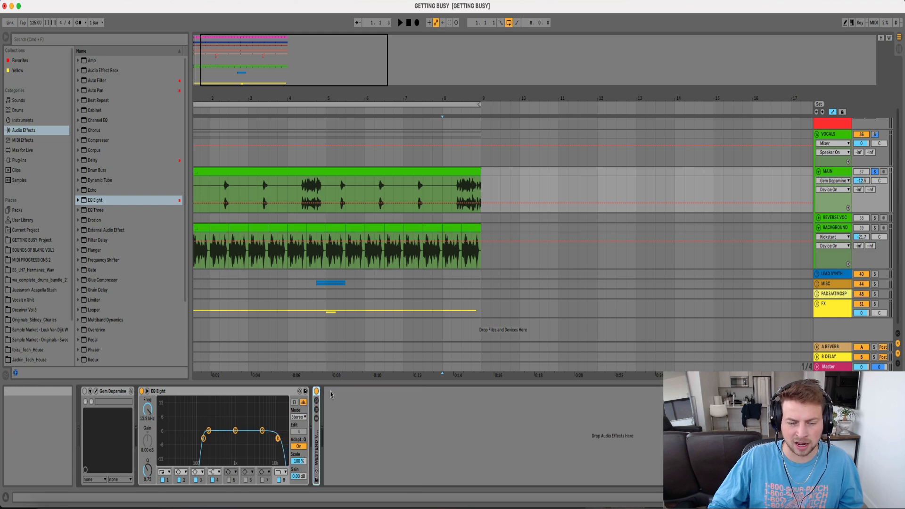
Unfold the WESTEND VOCALS-1-1 rack and play the vocal phrase before bar 5 with its DRY chain soloed
{"action": "left_click", "coordinate": [320, 442]}
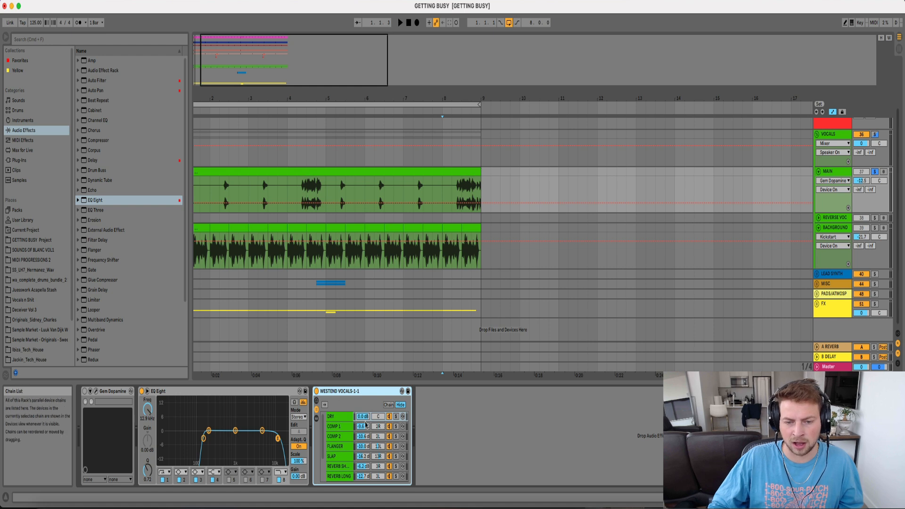
{"action": "left_click", "coordinate": [348, 417]}
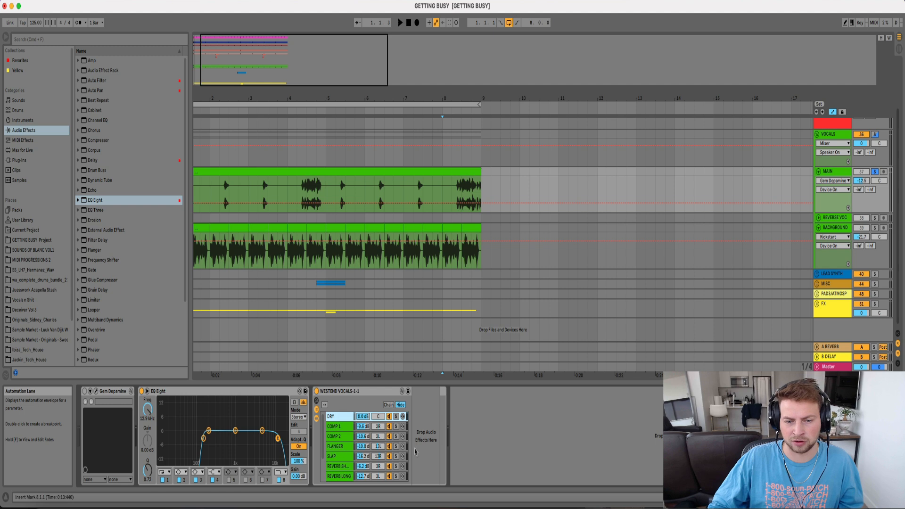
{"action": "left_click", "coordinate": [302, 194]}
{"action": "key", "text": "space"}
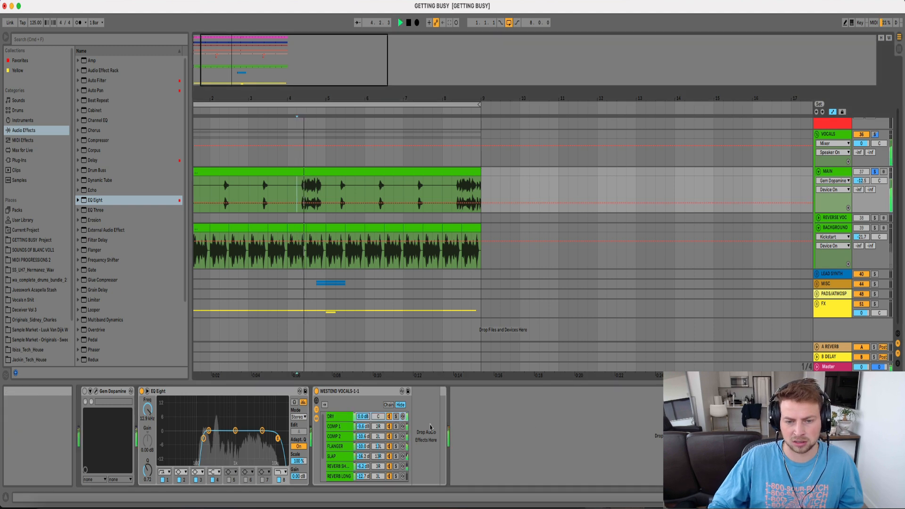
{"action": "left_click", "coordinate": [396, 417]}
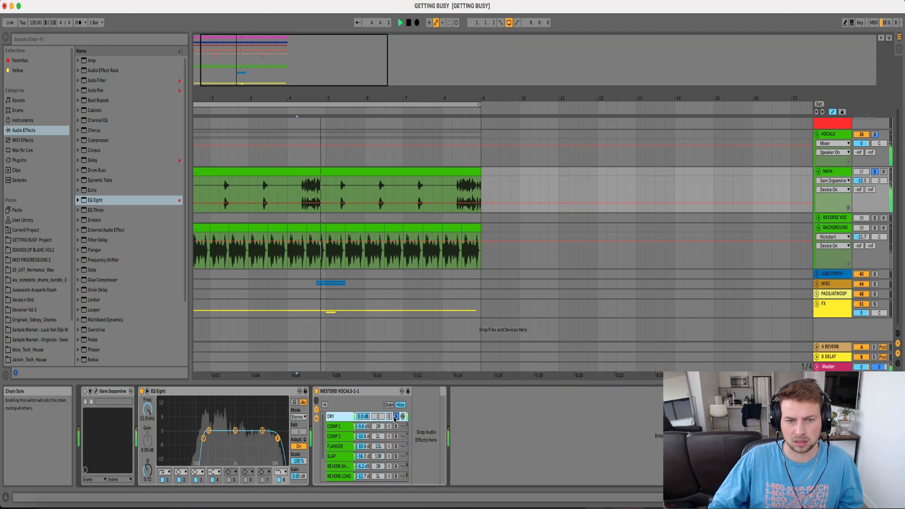
Show the COMP 1 chain's Glue Compressor and play the same vocal phrase with that chain soloed
{"action": "left_click", "coordinate": [337, 427]}
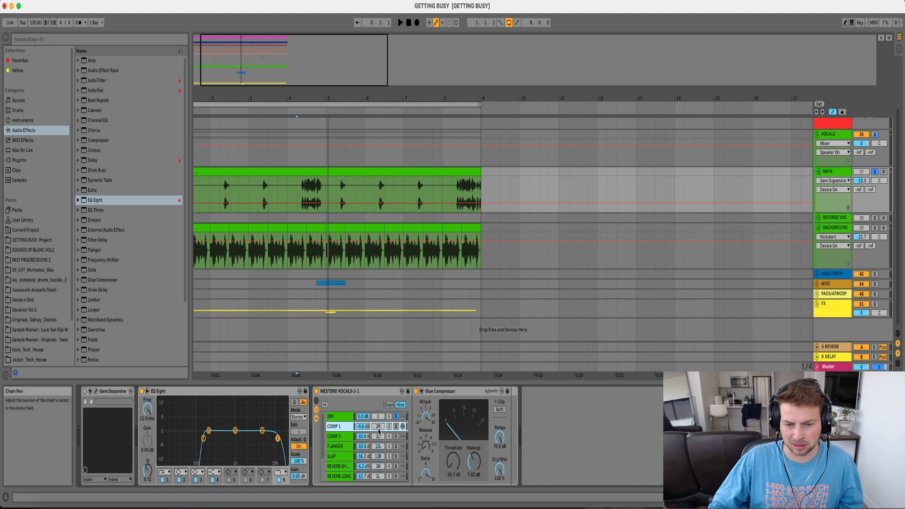
{"action": "left_click", "coordinate": [396, 427]}
{"action": "key", "text": "space"}
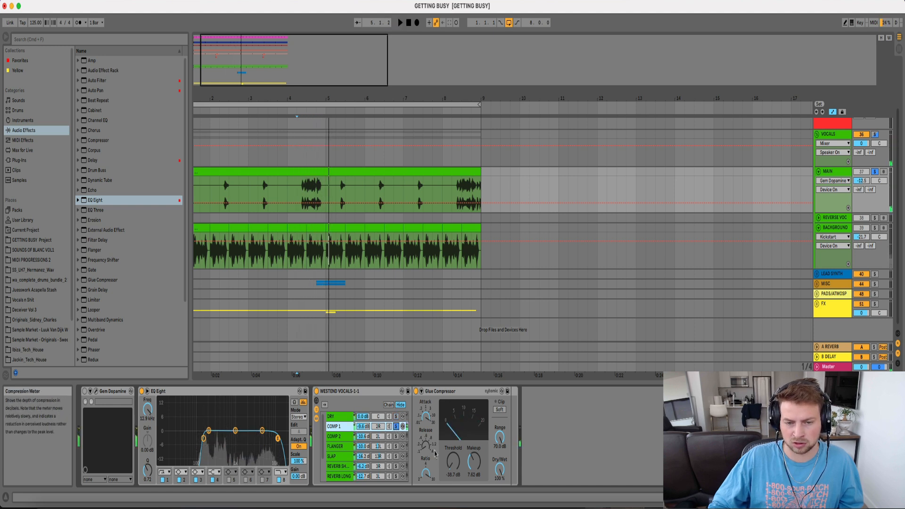
{"action": "key", "text": "space"}
Switch the rack's solo to the COMP 2 chain and play the vocal phrase through its Compressor
{"action": "left_click", "coordinate": [396, 437]}
{"action": "key", "text": "space"}
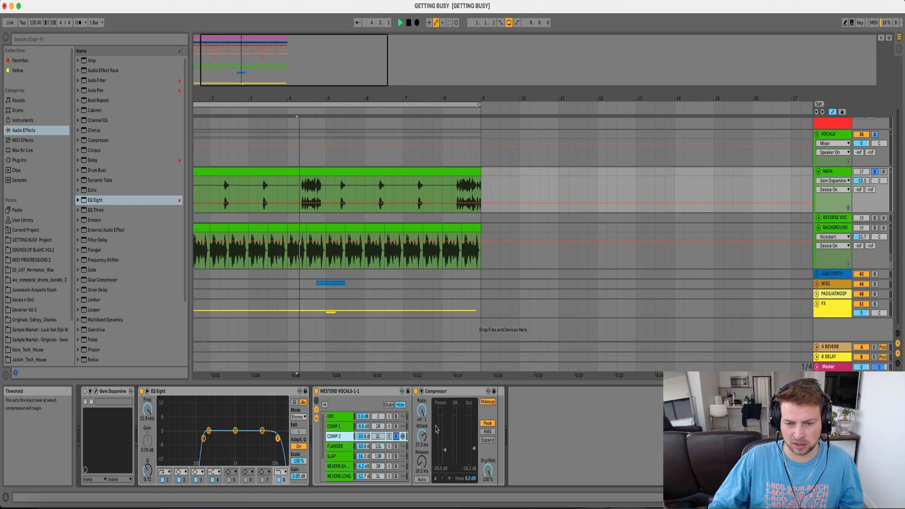
{"action": "key", "text": "space"}
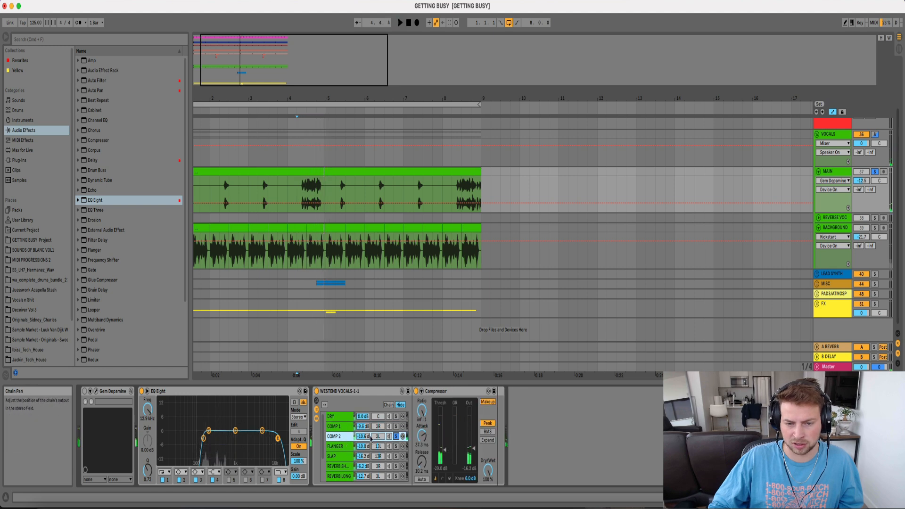
Solo the rack's FLANGER chain and play the vocal phrase through it
{"action": "left_click", "coordinate": [396, 446]}
{"action": "left_click", "coordinate": [397, 446]}
{"action": "key", "text": "space"}
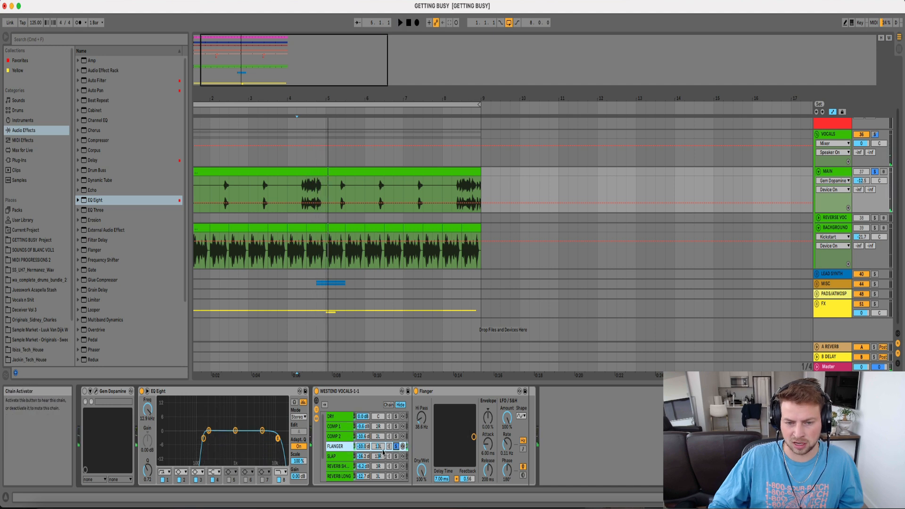
{"action": "key", "text": "space"}
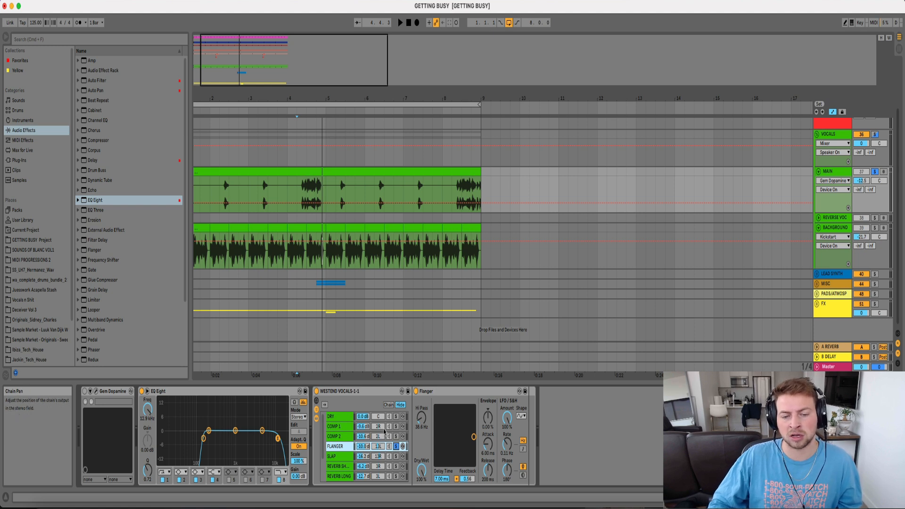
Solo the rack's SLAP chain and play the vocal phrase through its Filter Delay, Overdrive and Chorus
{"action": "left_click", "coordinate": [394, 456]}
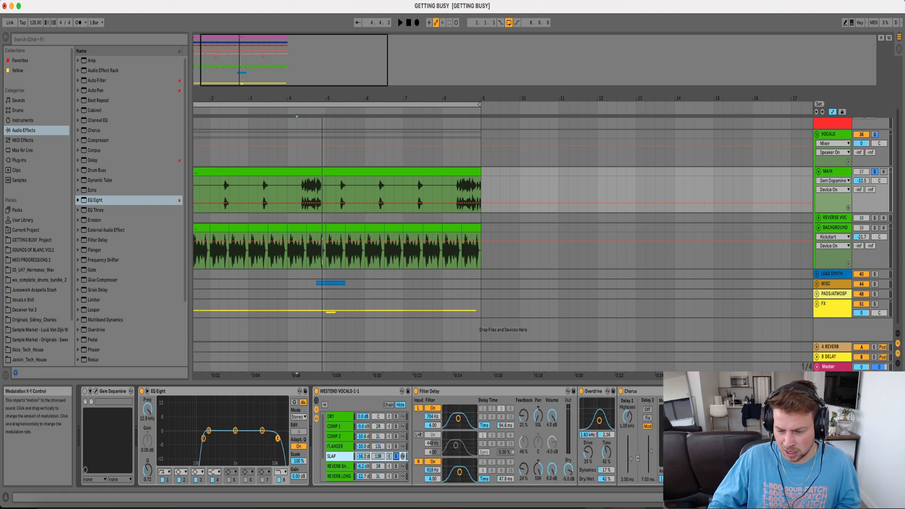
{"action": "key", "text": "space"}
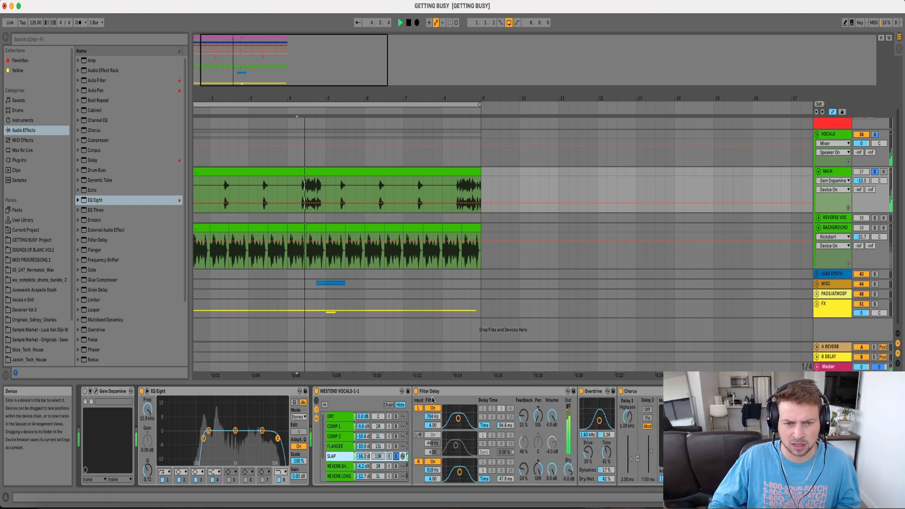
{"action": "key", "text": "space"}
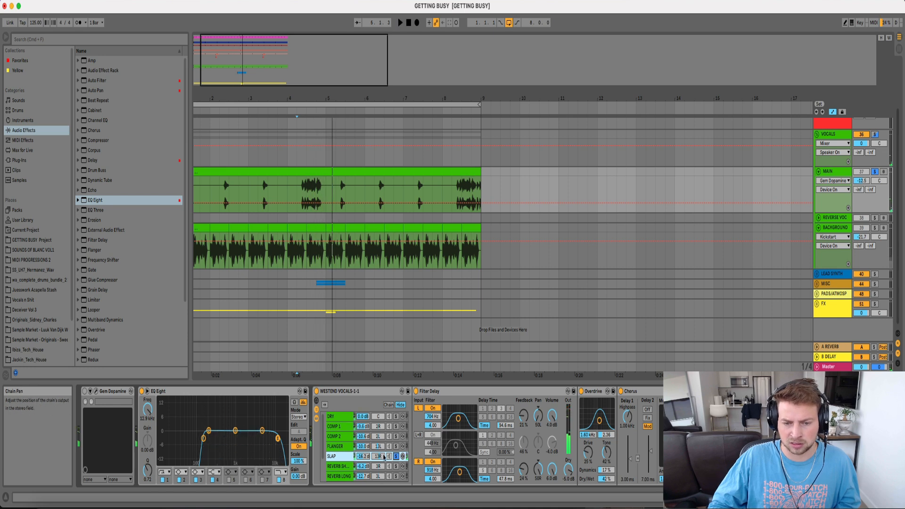
Replay the vocal phrase with the rack's FLANGER chain soloed, and switch back to the SLAP chain
{"action": "left_click", "coordinate": [396, 446]}
{"action": "key", "text": "space"}
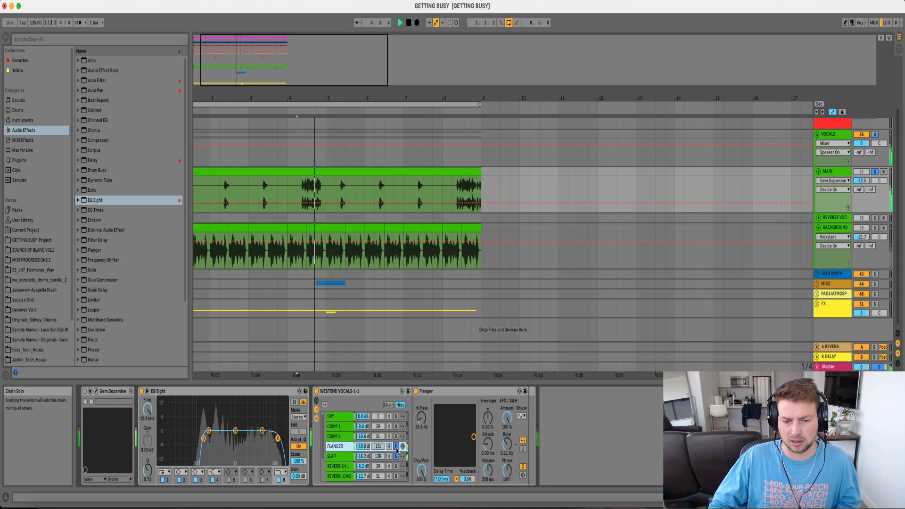
{"action": "key", "text": "space"}
{"action": "left_click", "coordinate": [397, 447]}
{"action": "left_click", "coordinate": [397, 456]}
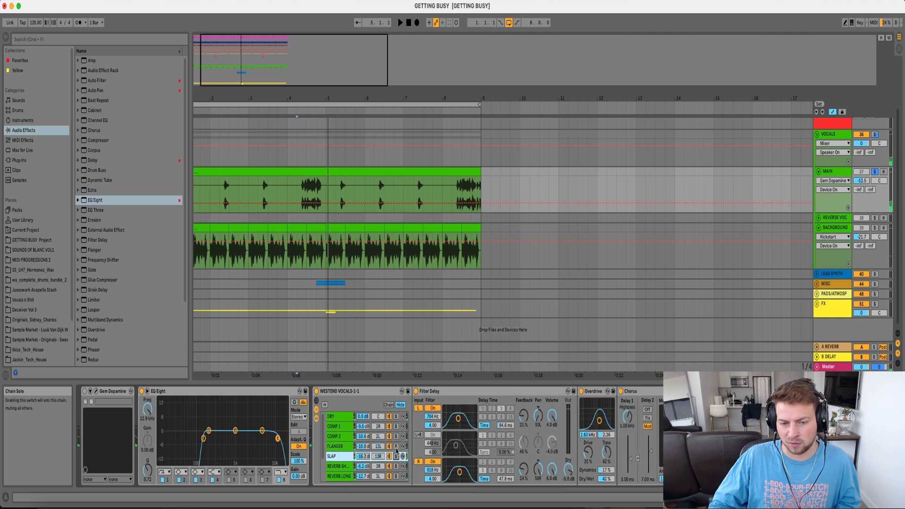
Solo the rack's short reverb chain and play the vocal phrase through its Reverb
{"action": "scroll", "coordinate": [397, 455], "scroll_direction": "down", "scroll_amount": 2}
{"action": "left_click", "coordinate": [396, 443]}
{"action": "key", "text": "space"}
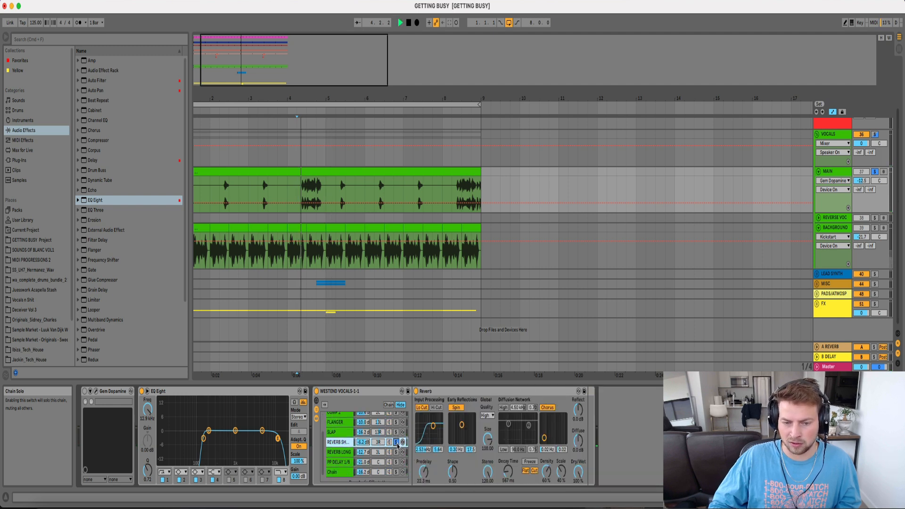
{"action": "key", "text": "space"}
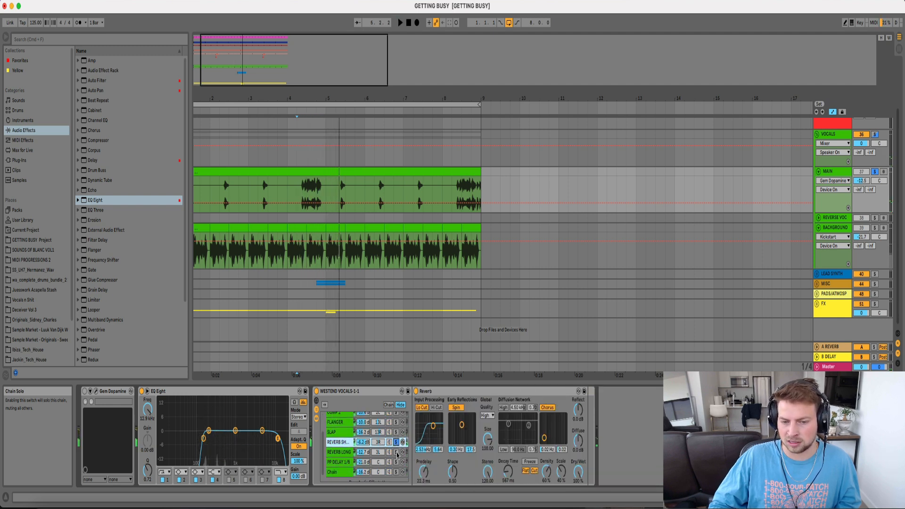
Solo the REVERB LONG and PP DELAY 1/8 chains in turn and play the vocal phrase through each
{"action": "left_click", "coordinate": [396, 452]}
{"action": "key", "text": "space"}
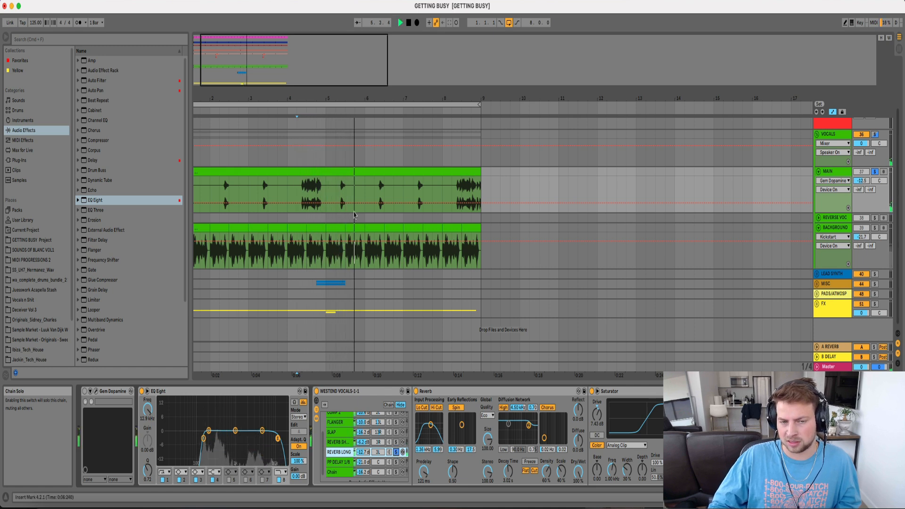
{"action": "key", "text": "space"}
{"action": "left_click", "coordinate": [397, 462]}
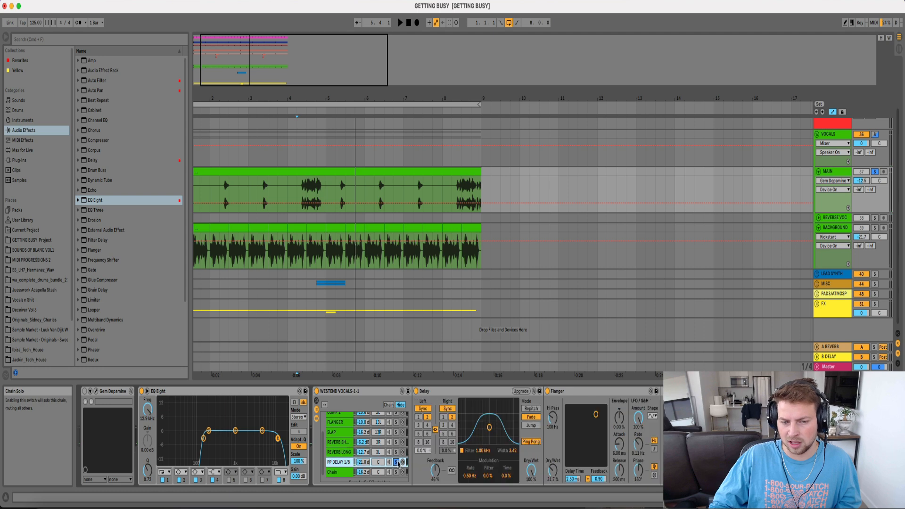
{"action": "key", "text": "space"}
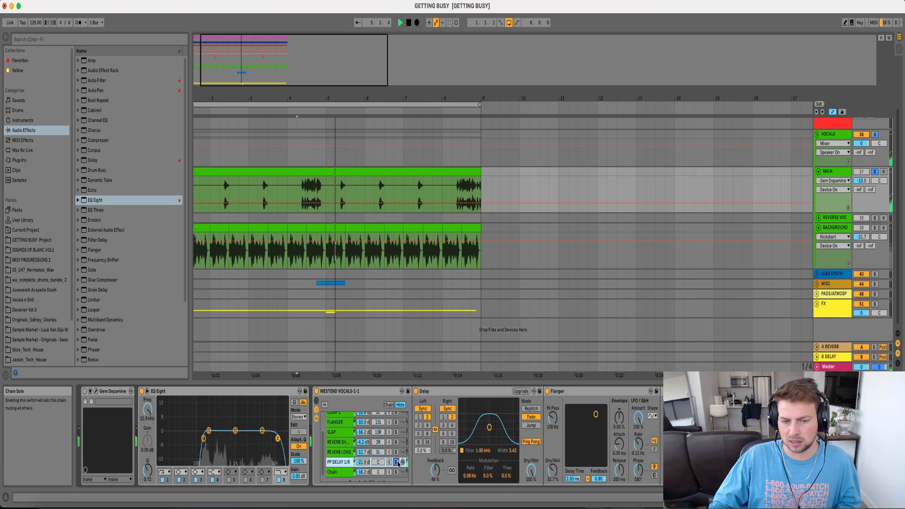
Solo the rack's last chain, named Chain, unfold its Filter Delay and play the vocal phrase through it
{"action": "scroll", "coordinate": [397, 466], "scroll_direction": "down", "scroll_amount": 1}
{"action": "left_click", "coordinate": [396, 467]}
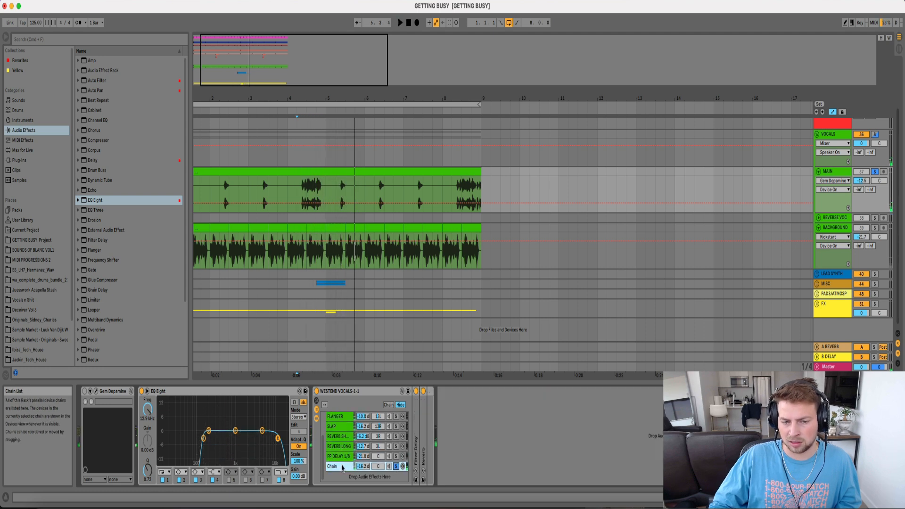
{"action": "double_click", "coordinate": [340, 468]}
{"action": "double_click", "coordinate": [417, 439]}
{"action": "key", "text": "space"}
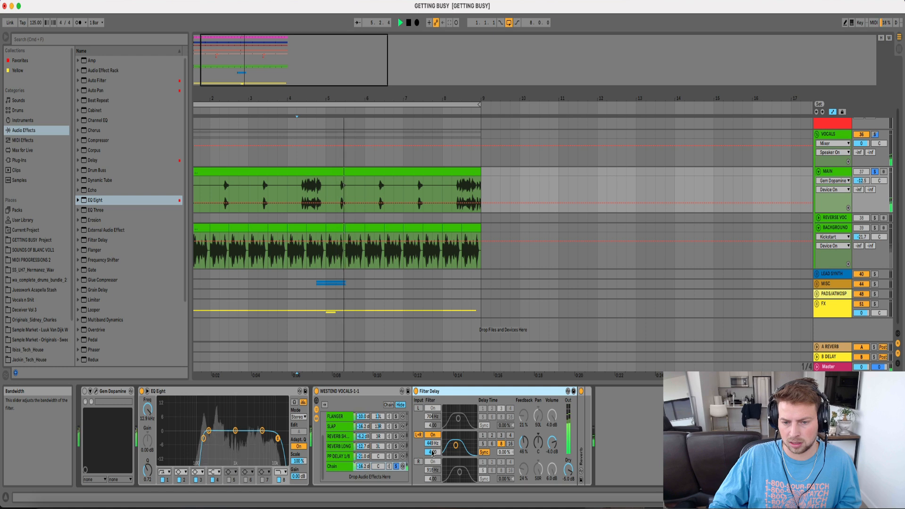
{"action": "key", "text": "space"}
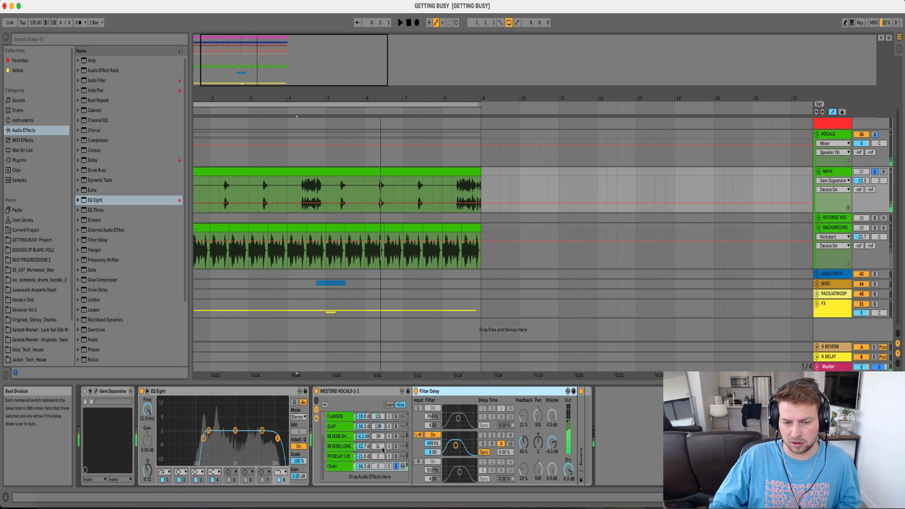
Clear the chain solo, audition the main vocal with the WESTEND VOCALS-1-1 rack bypassed, and re-enable the rack
{"action": "left_click", "coordinate": [405, 437]}
{"action": "scroll", "coordinate": [405, 439], "scroll_direction": "up", "scroll_amount": 1}
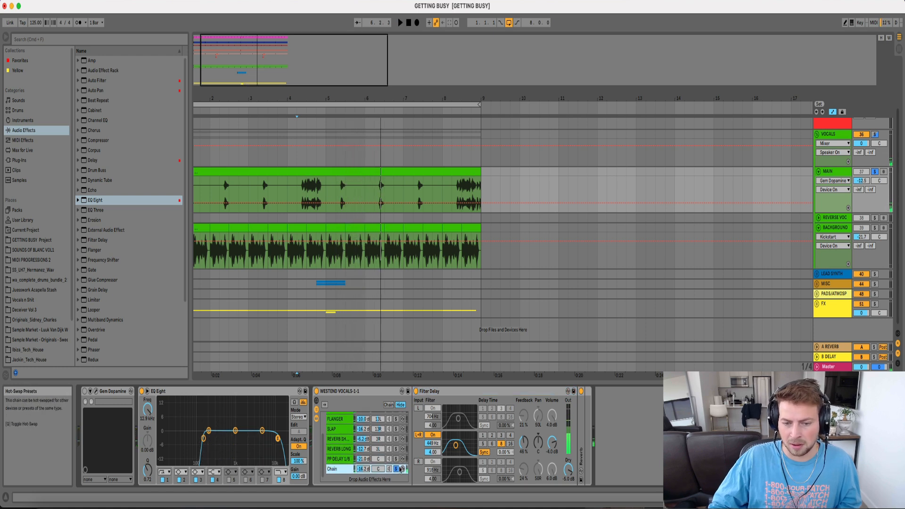
{"action": "scroll", "coordinate": [399, 470], "scroll_direction": "up", "scroll_amount": 3}
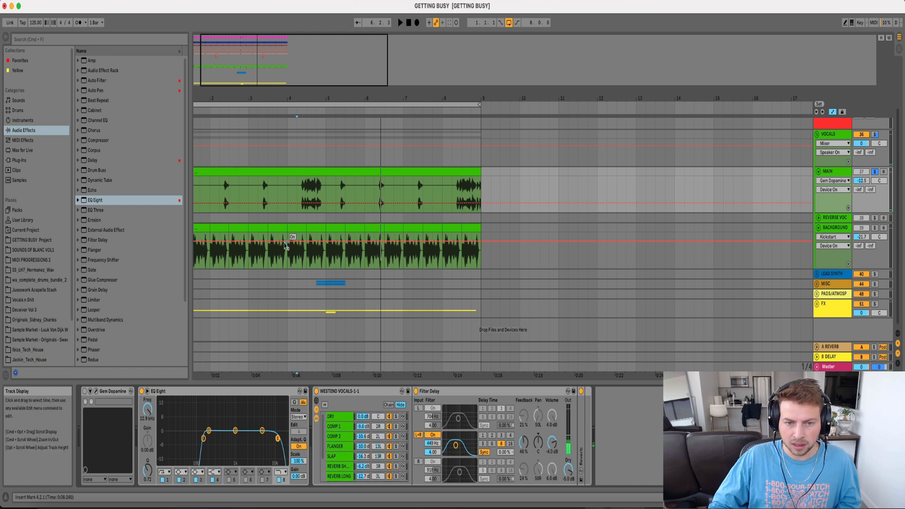
{"action": "left_click", "coordinate": [317, 391]}
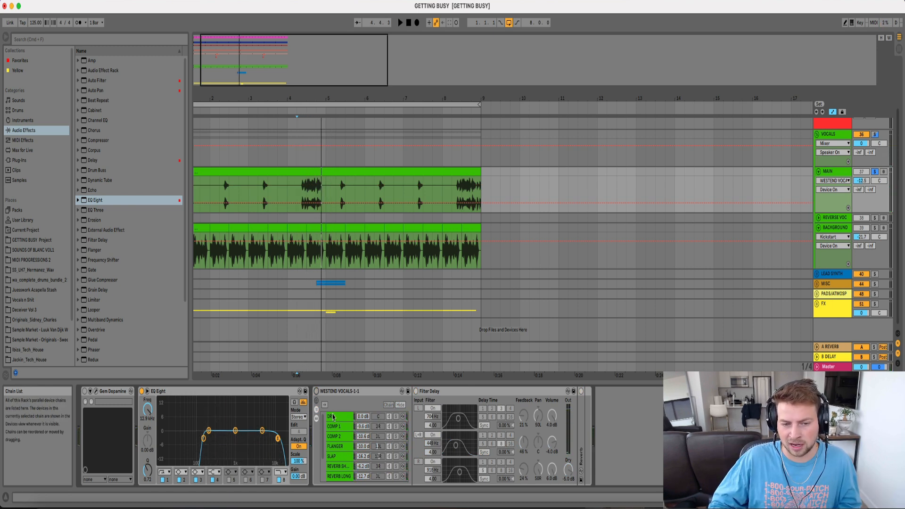
{"action": "left_click", "coordinate": [317, 391]}
{"action": "scroll", "coordinate": [368, 453], "scroll_direction": "down", "scroll_amount": 3}
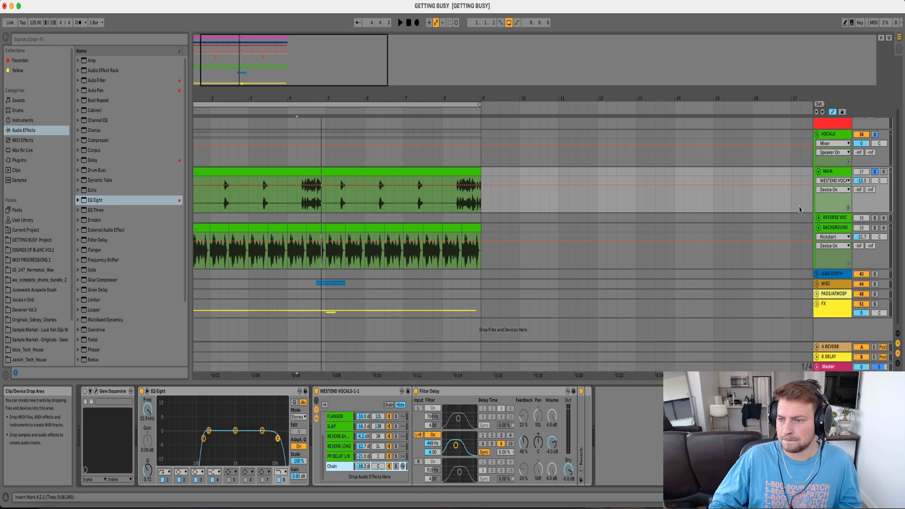
Unsolo the MAIN vocal track, fold the VOCALS group and unfold the MISC group
{"action": "left_click", "coordinate": [875, 172]}
{"action": "left_click", "coordinate": [821, 135]}
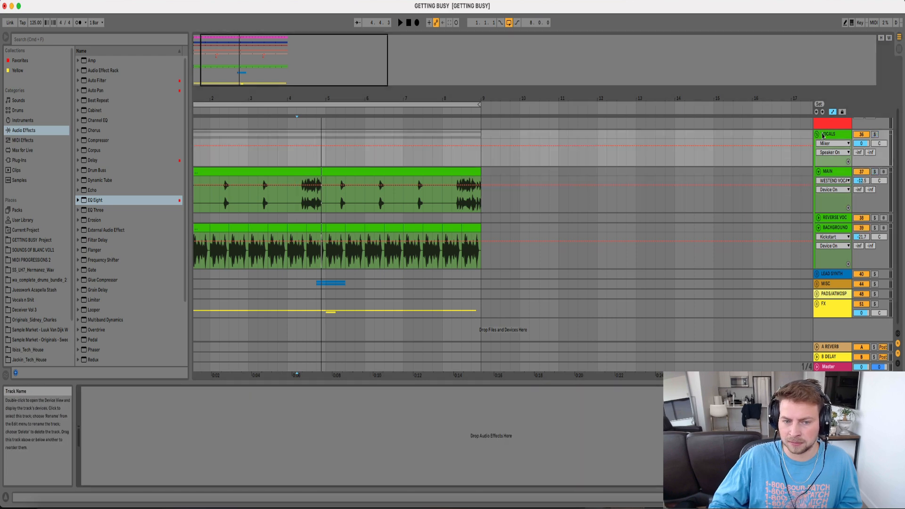
{"action": "left_click", "coordinate": [818, 134]}
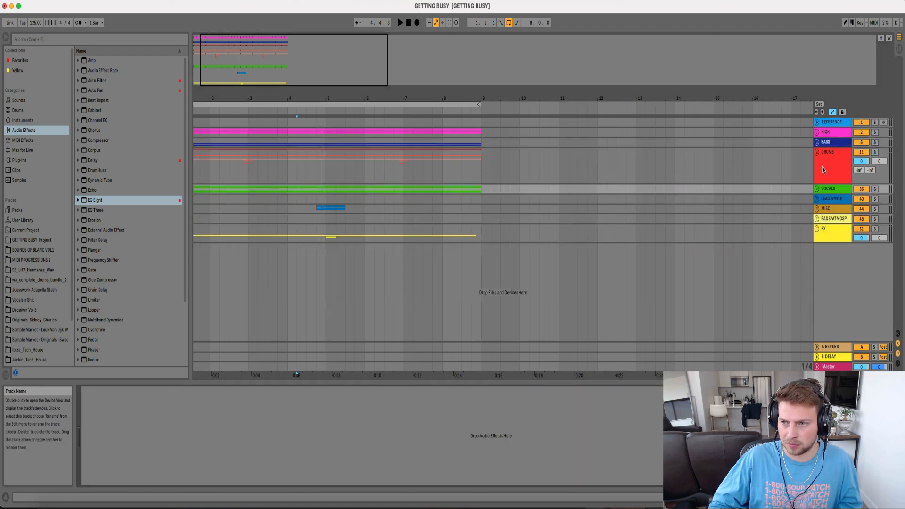
{"action": "left_click", "coordinate": [817, 208]}
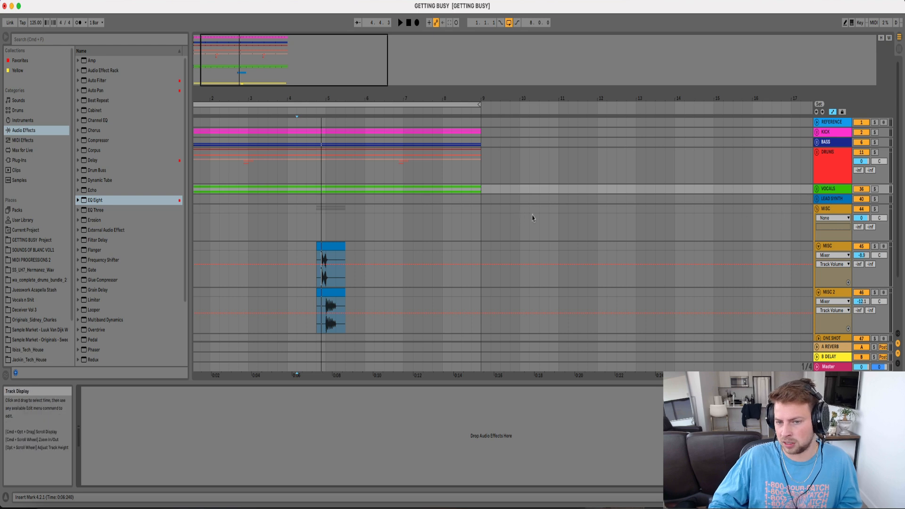
Solo the MISC and MISC 2 tracks in turn and play their clips around bar 5
{"action": "left_click", "coordinate": [875, 246]}
{"action": "left_click_drag", "start_coordinate": [327, 98], "coordinate": [326, 182]}
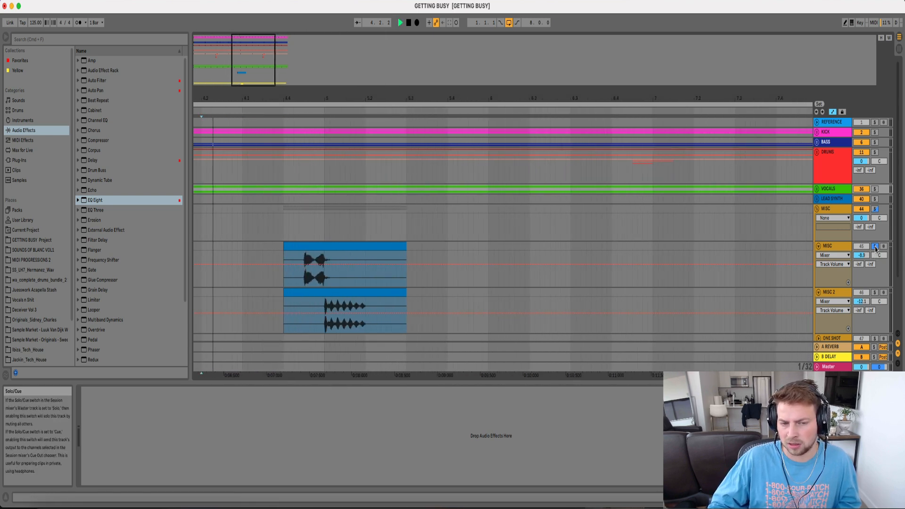
{"action": "left_click", "coordinate": [308, 245]}
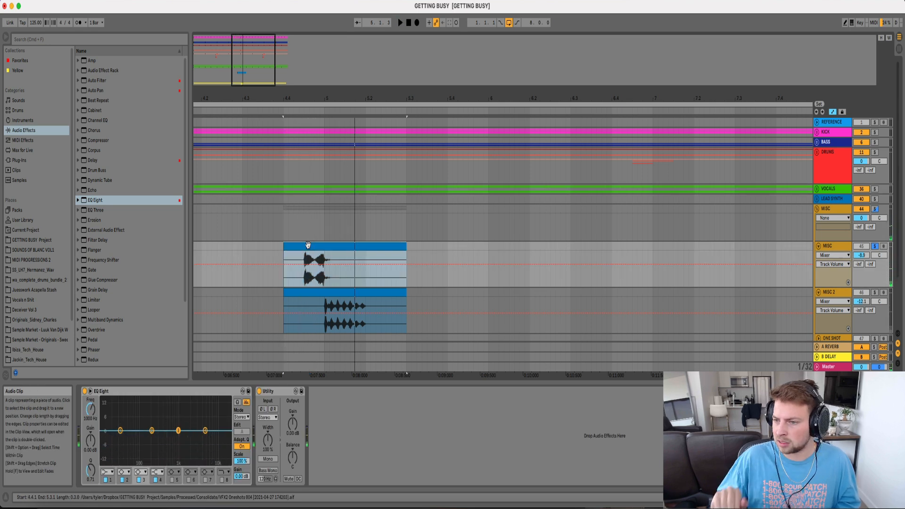
{"action": "left_click", "coordinate": [874, 292]}
{"action": "key", "text": "space"}
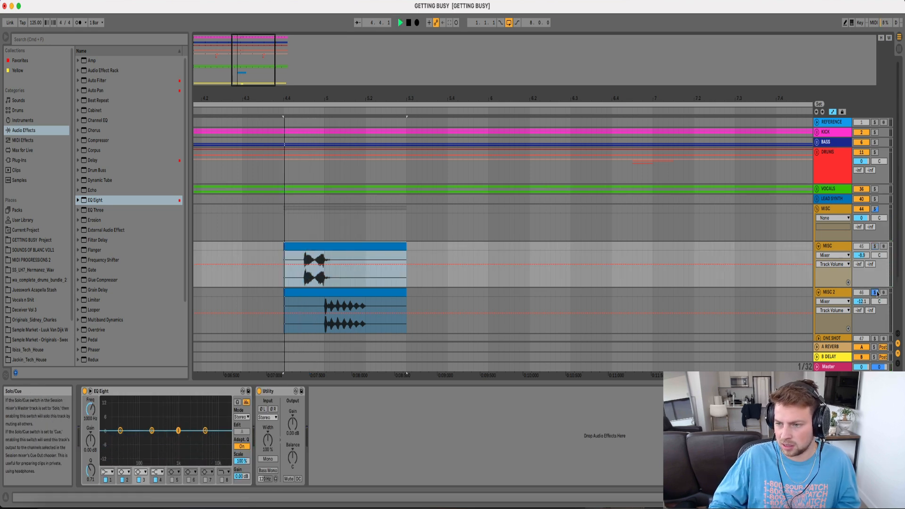
{"action": "key", "text": "space"}
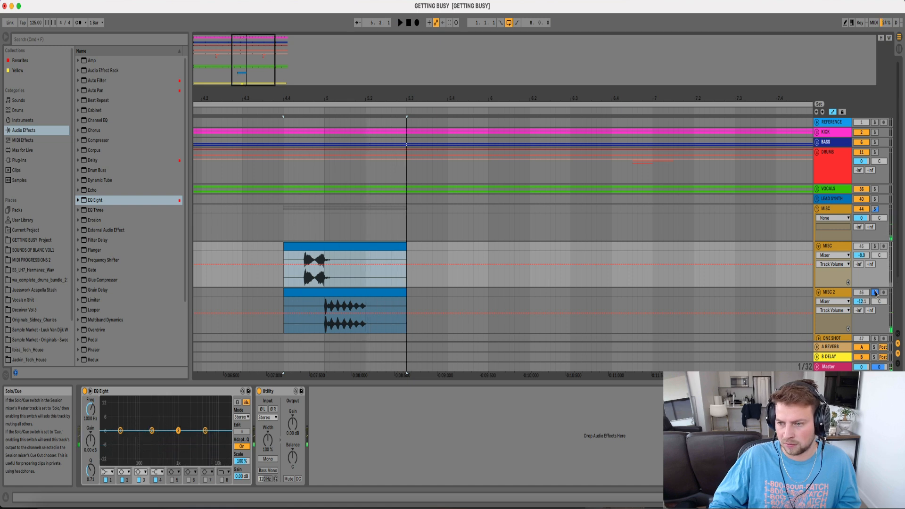
Play the DOWN 1 effect soloed in the FX group and open the Kickstart plug-in on the SIDECHAINED group
{"action": "left_click_drag", "start_coordinate": [375, 99], "coordinate": [343, 52]}
{"action": "scroll", "coordinate": [404, 251], "scroll_direction": "down", "scroll_amount": 3}
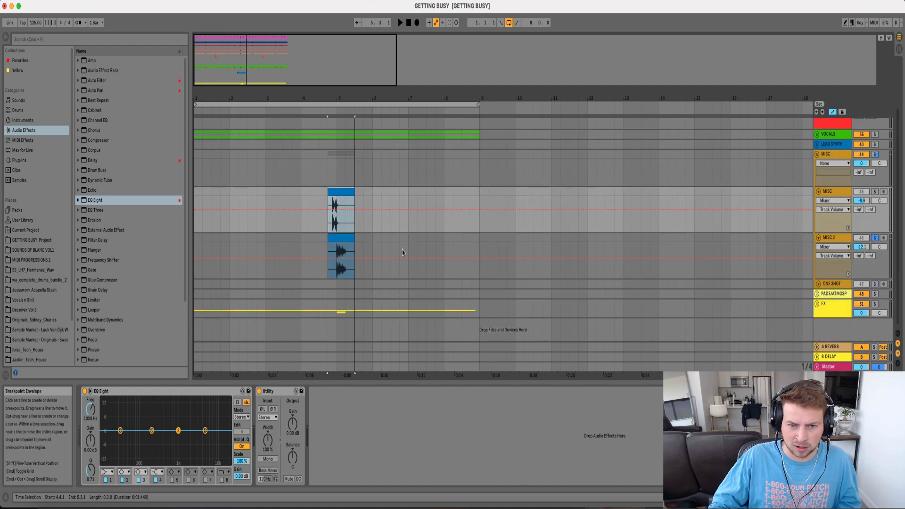
{"action": "scroll", "coordinate": [781, 316], "scroll_direction": "down", "scroll_amount": 5}
{"action": "scroll", "coordinate": [780, 316], "scroll_direction": "down", "scroll_amount": 3}
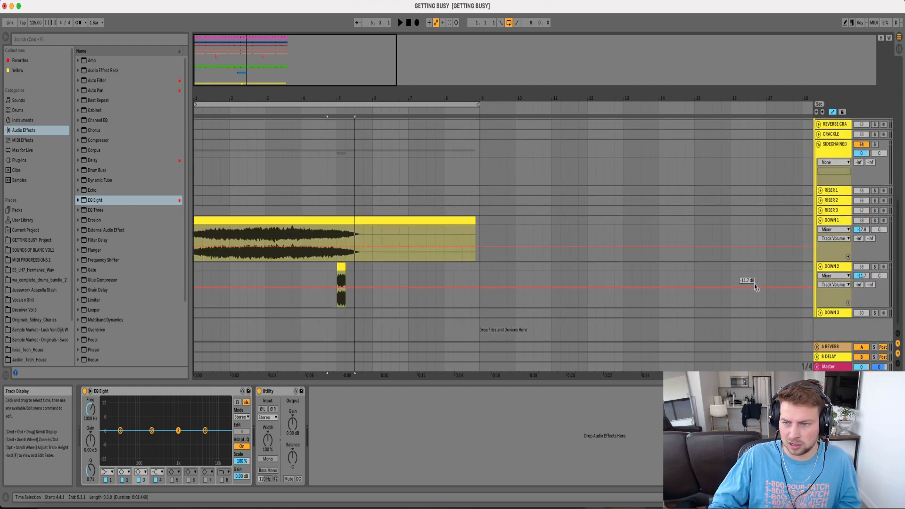
{"action": "left_click", "coordinate": [339, 223]}
{"action": "key", "text": "space"}
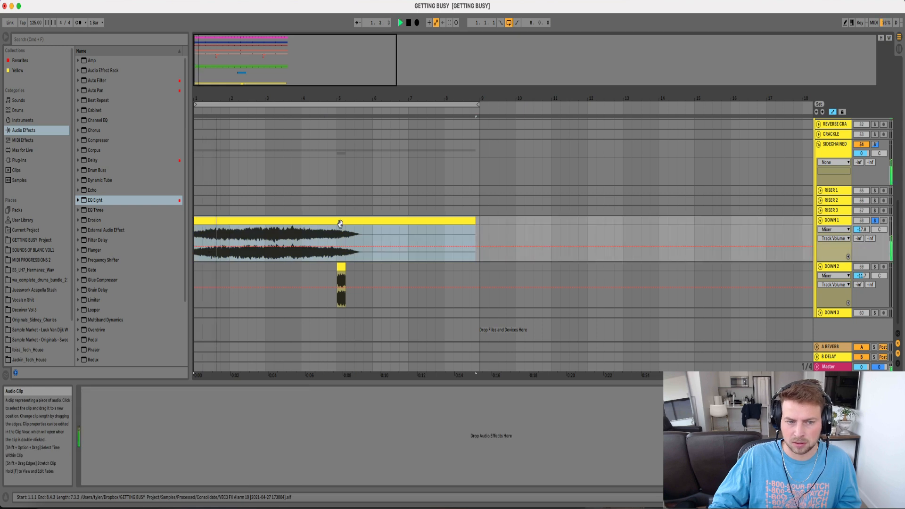
{"action": "left_click", "coordinate": [835, 149]}
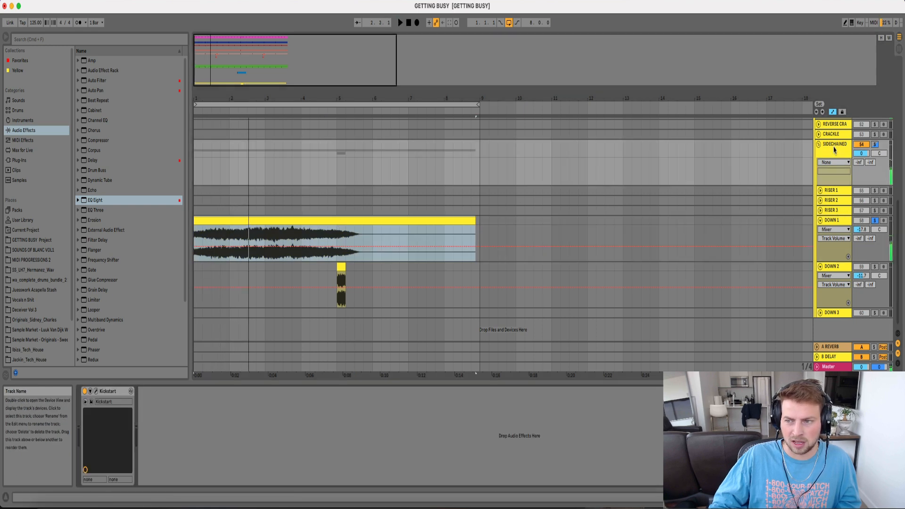
{"action": "left_click", "coordinate": [96, 393]}
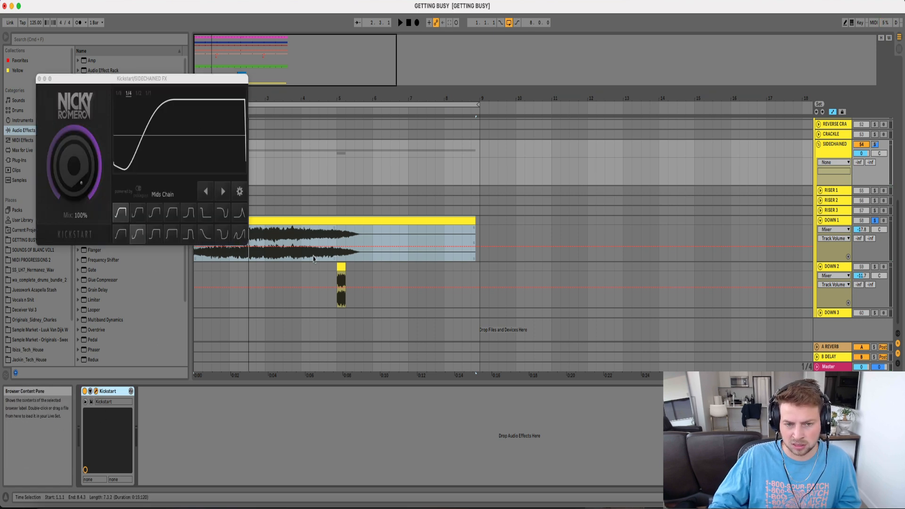
Solo the DOWN 2 track and play its short clip at bar 5
{"action": "left_click", "coordinate": [875, 267]}
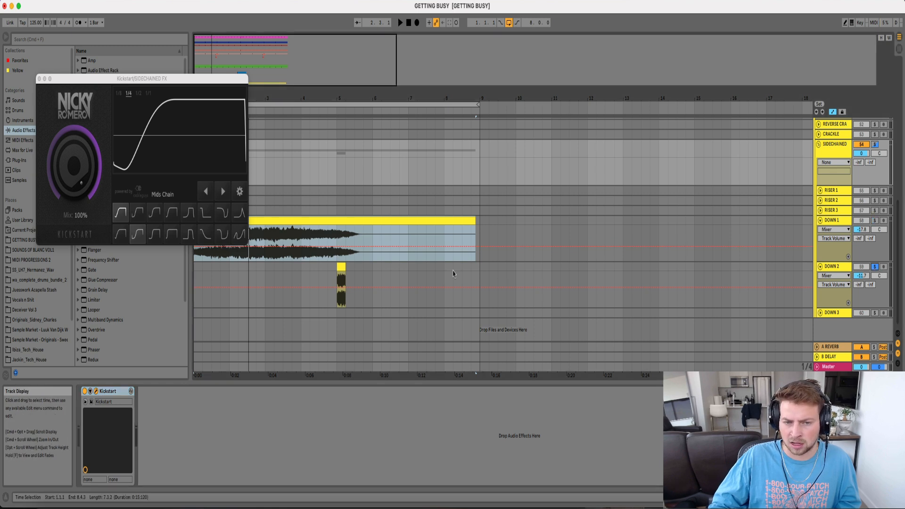
{"action": "left_click", "coordinate": [347, 268]}
{"action": "key", "text": "space"}
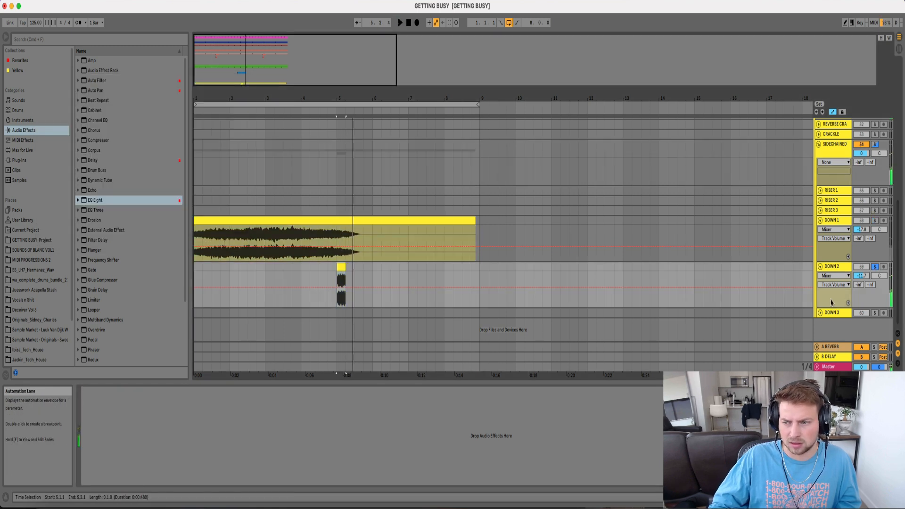
{"action": "key", "text": "space"}
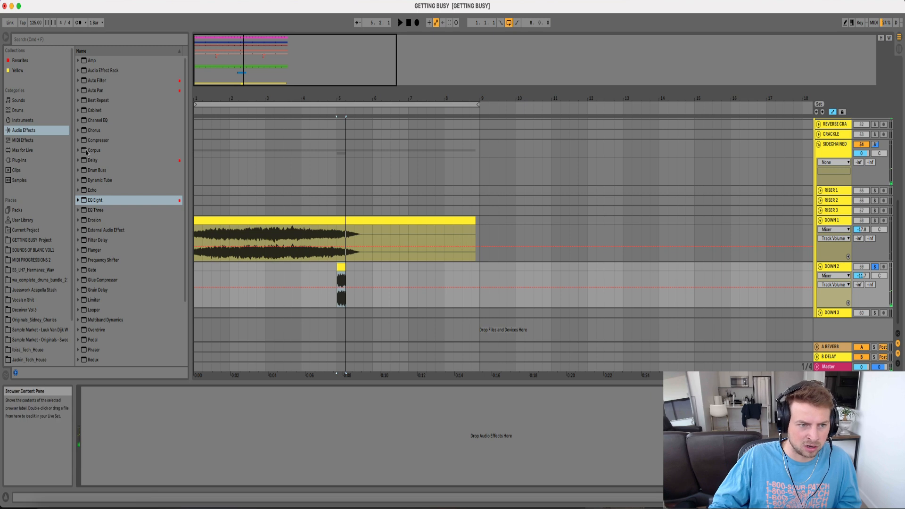
Add an EQ Eight to DOWN 2, set its first band to a low cut and raise the cutoff frequency during playback
{"action": "double_click", "coordinate": [91, 200]}
{"action": "left_click", "coordinate": [111, 472]}
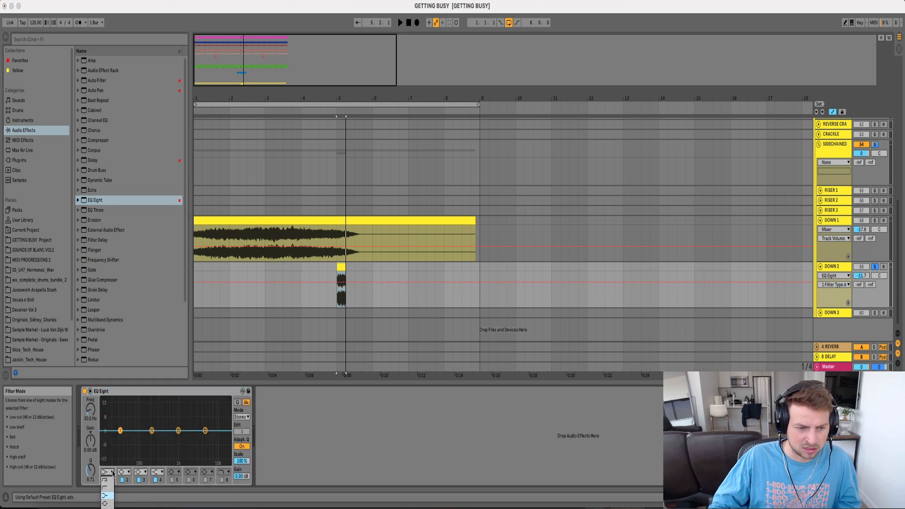
{"action": "left_click", "coordinate": [108, 479]}
{"action": "key", "text": "space"}
{"action": "left_click_drag", "start_coordinate": [120, 430], "coordinate": [163, 438]}
{"action": "key", "text": "space"}
Clear the DOWN 2 solo and close the Kickstart plug-in window
{"action": "left_click", "coordinate": [875, 267]}
{"action": "left_click_drag", "start_coordinate": [276, 98], "coordinate": [275, 87]}
{"action": "left_click", "coordinate": [197, 157]}
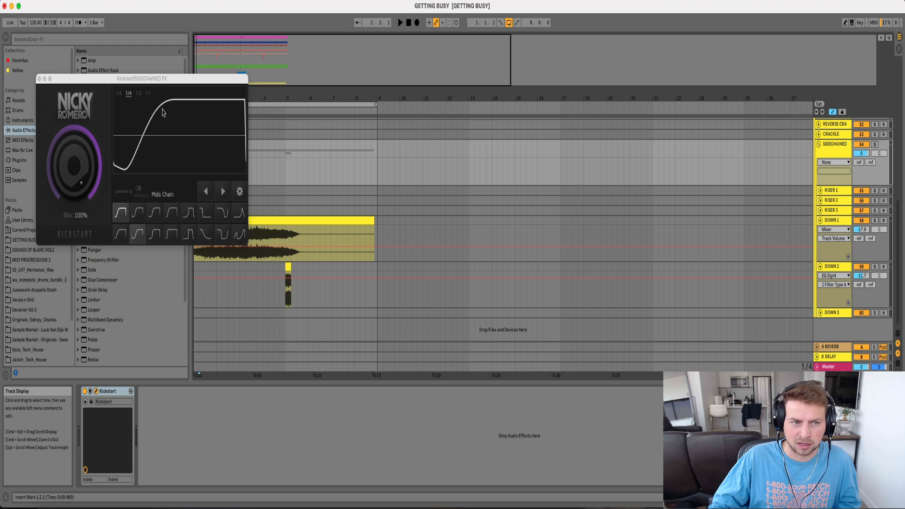
{"action": "left_click", "coordinate": [39, 79]}
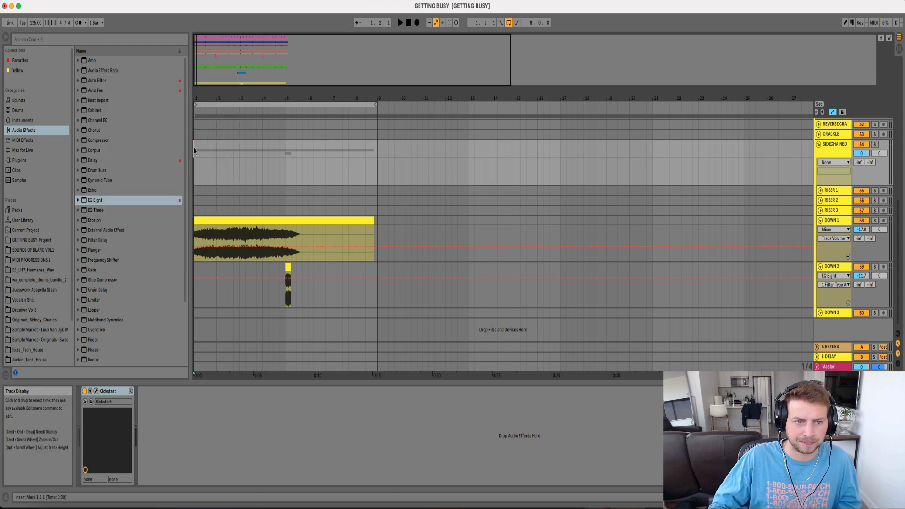
Play the full loop from the start and fold the MISC and FX groups
{"action": "scroll", "coordinate": [618, 151], "scroll_direction": "up", "scroll_amount": 10}
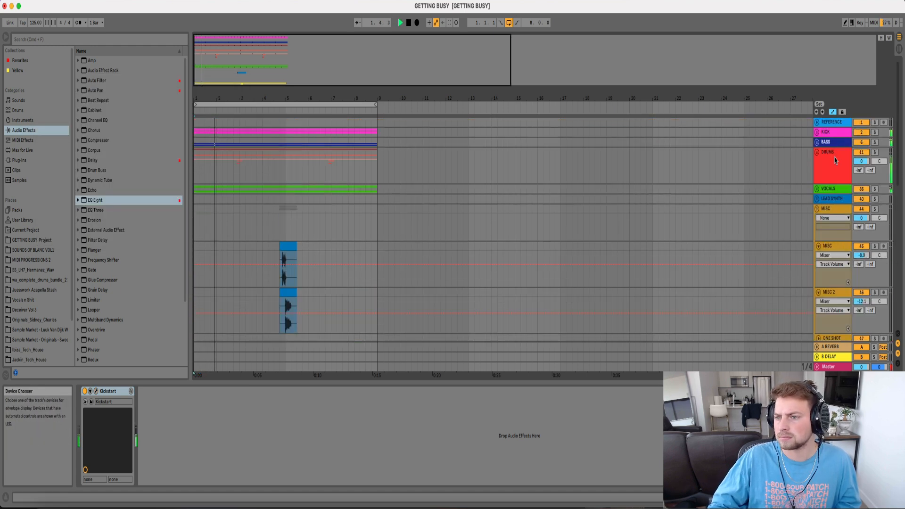
{"action": "left_click", "coordinate": [817, 209]}
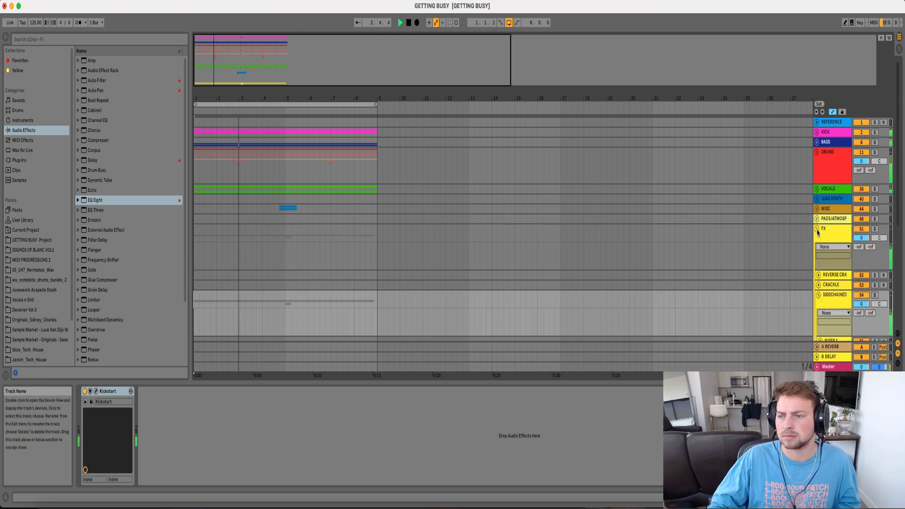
{"action": "left_click_drag", "start_coordinate": [310, 98], "coordinate": [288, 101]}
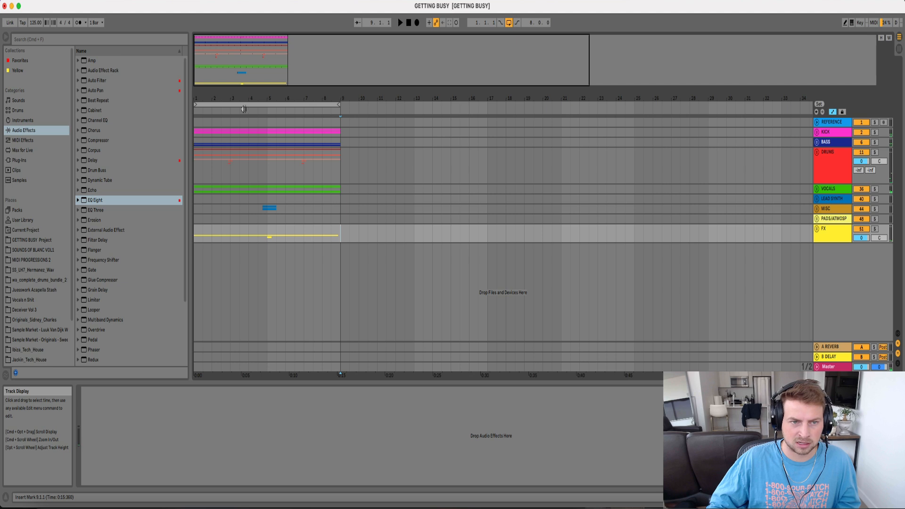
Close the LFOTool window and insert 48 bars of silence at the very start of the arrangement
{"action": "left_click_drag", "start_coordinate": [236, 94], "coordinate": [234, 84]}
{"action": "left_click", "coordinate": [194, 131]}
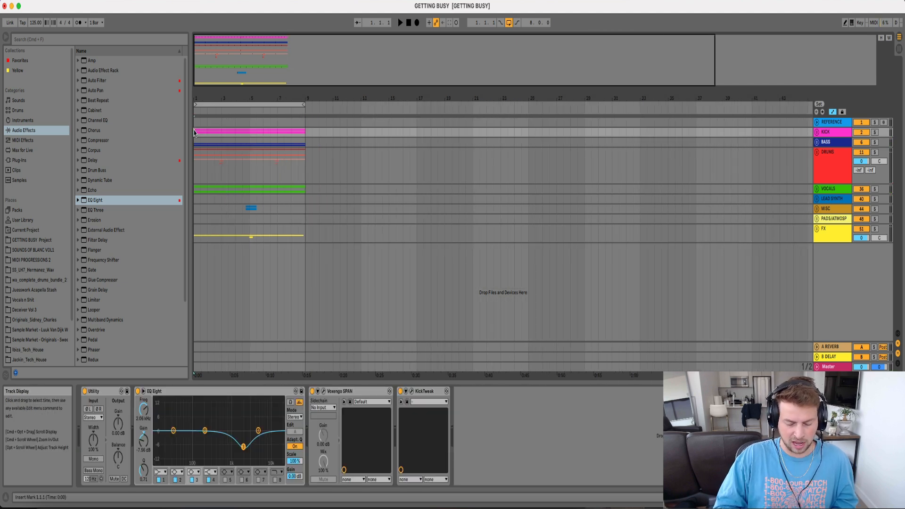
{"action": "left_click", "coordinate": [74, 0]}
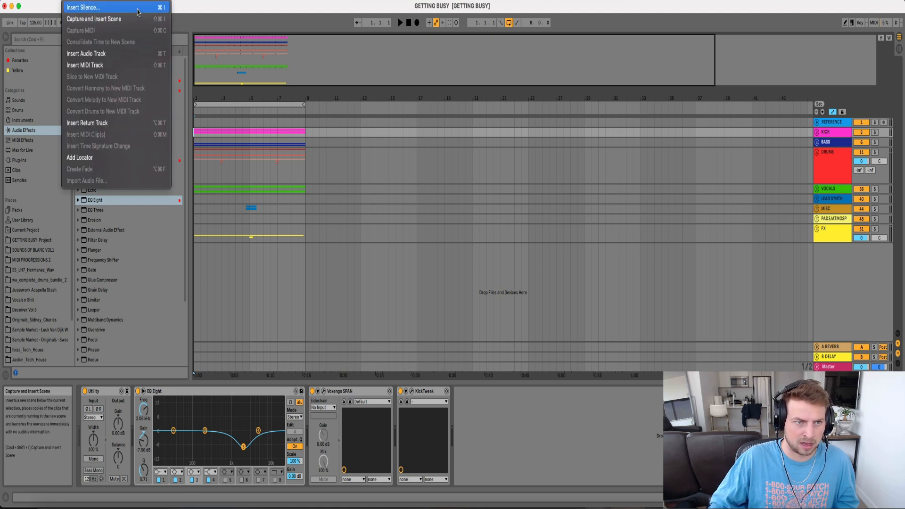
{"action": "left_click", "coordinate": [195, 146]}
{"action": "left_click", "coordinate": [195, 146]}
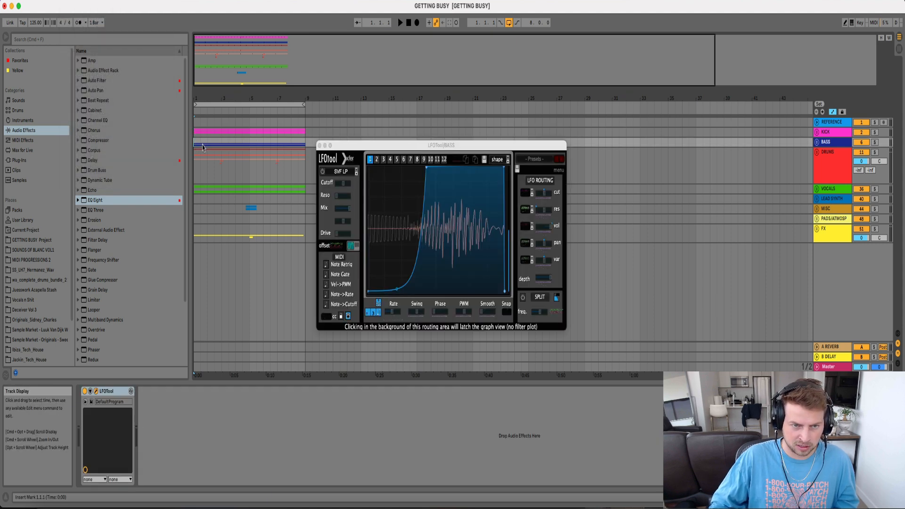
{"action": "left_click", "coordinate": [320, 146]}
{"action": "key", "text": "super+i"}
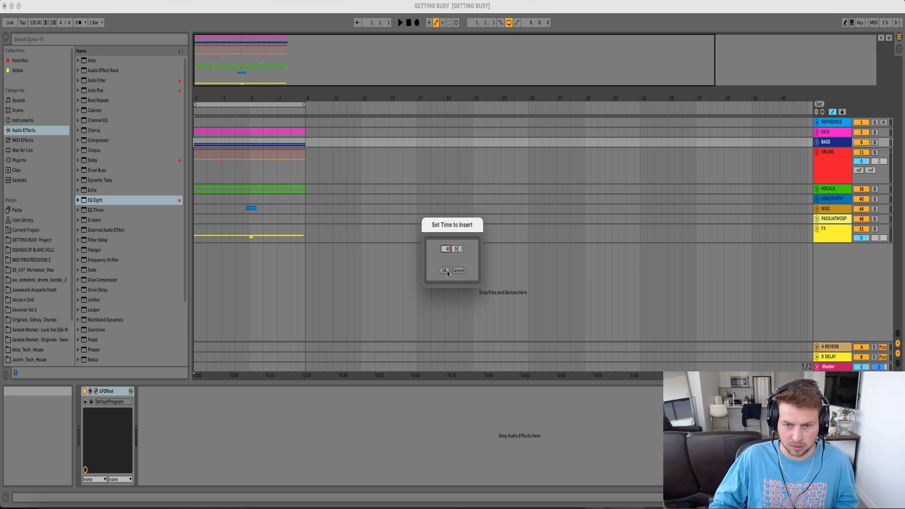
{"action": "left_click", "coordinate": [444, 271]}
{"action": "key", "text": "minus"}
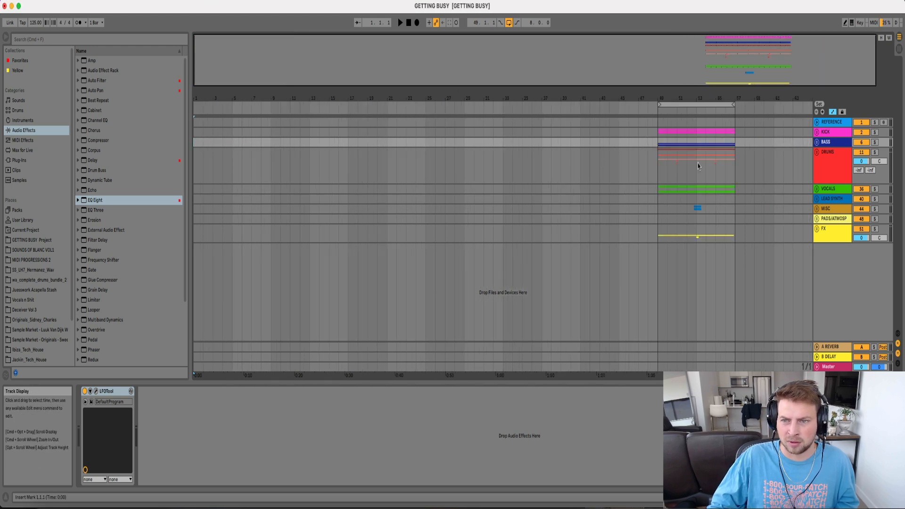
{"action": "left_click_drag", "start_coordinate": [202, 143], "coordinate": [658, 148]}
{"action": "left_click", "coordinate": [295, 137]}
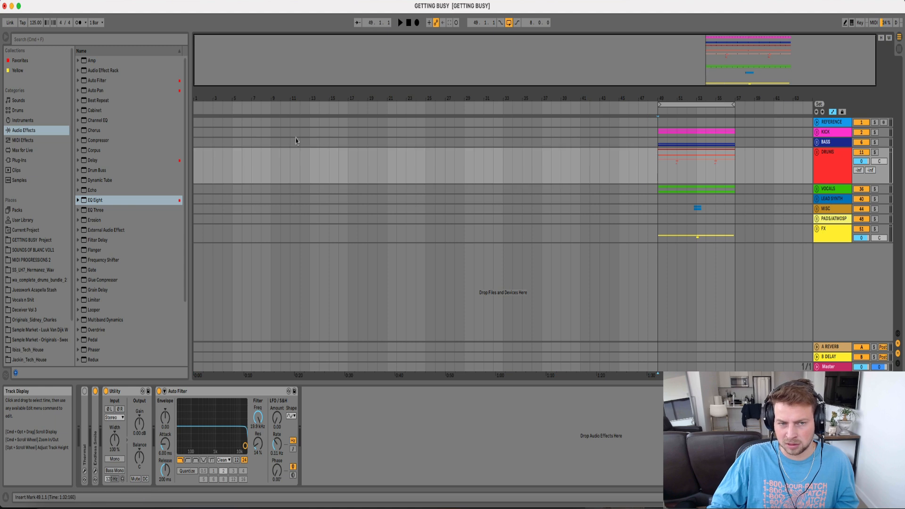
{"action": "left_click_drag", "start_coordinate": [426, 123], "coordinate": [489, 230]}
{"action": "left_click_drag", "start_coordinate": [504, 133], "coordinate": [683, 233]}
{"action": "left_click", "coordinate": [666, 238]}
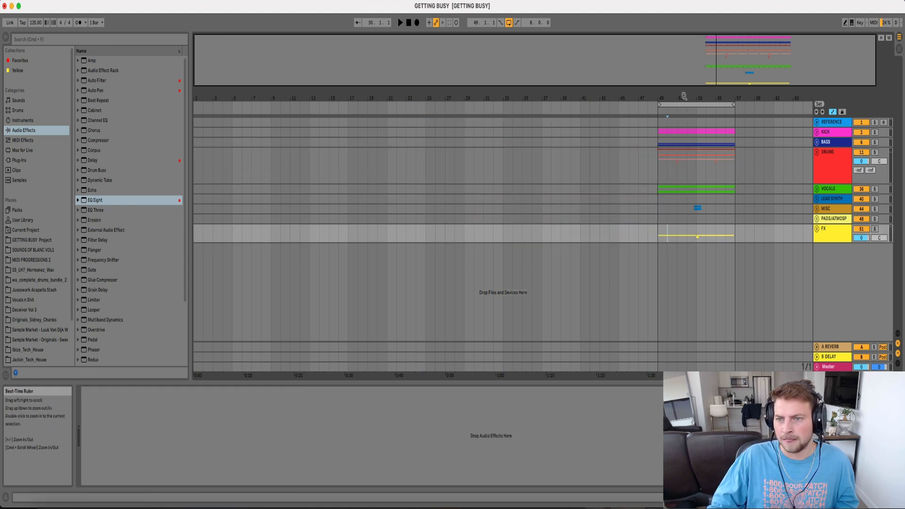
Extend the loop starting at bar 49 to 16 bars and duplicate the eight-bar section across all tracks into bar 57
{"action": "left_click_drag", "start_coordinate": [729, 104], "coordinate": [811, 103]}
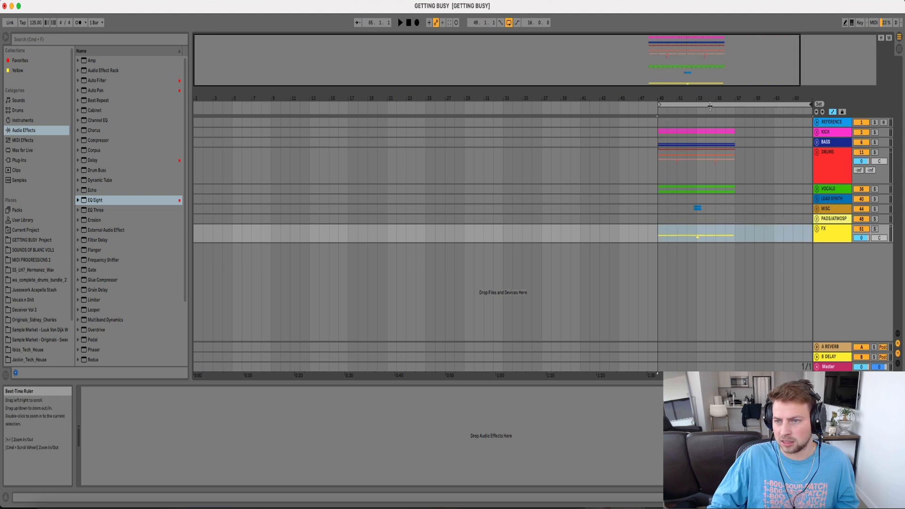
{"action": "left_click_drag", "start_coordinate": [658, 135], "coordinate": [734, 238]}
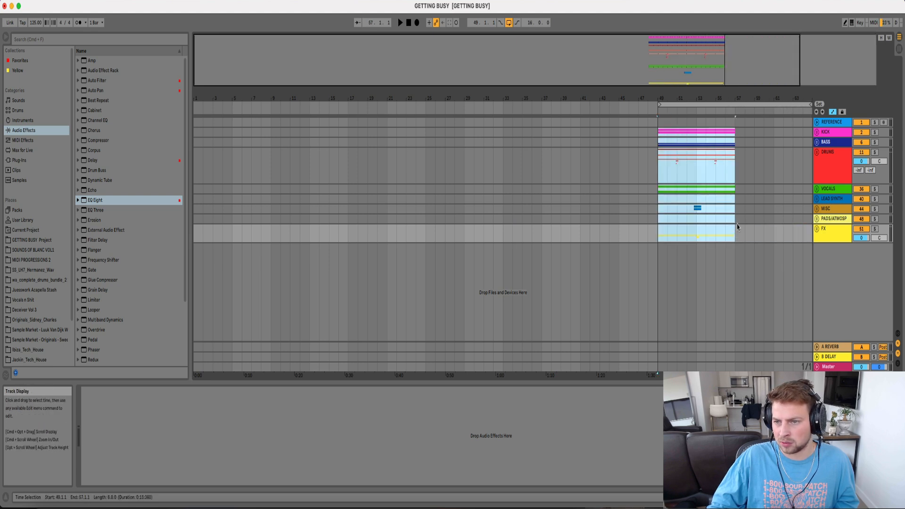
{"action": "key", "text": "super+d"}
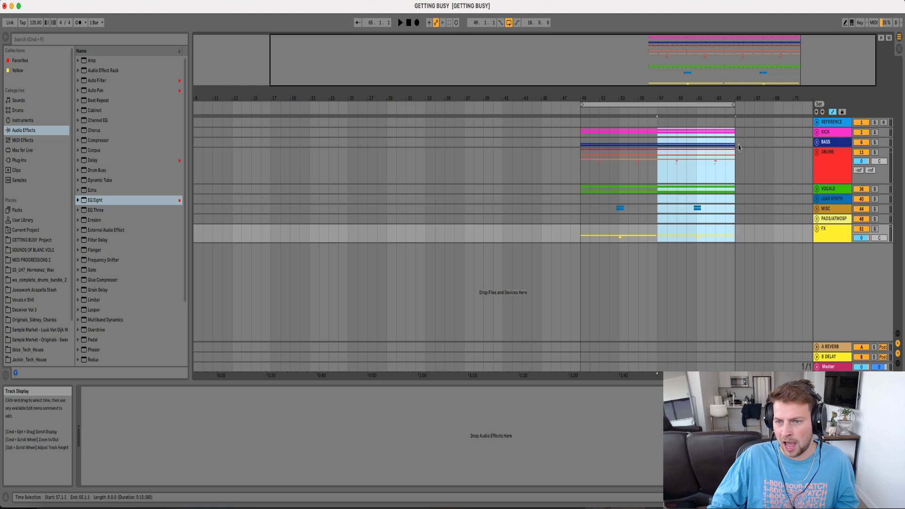
{"action": "left_click_drag", "start_coordinate": [707, 243], "coordinate": [732, 245]}
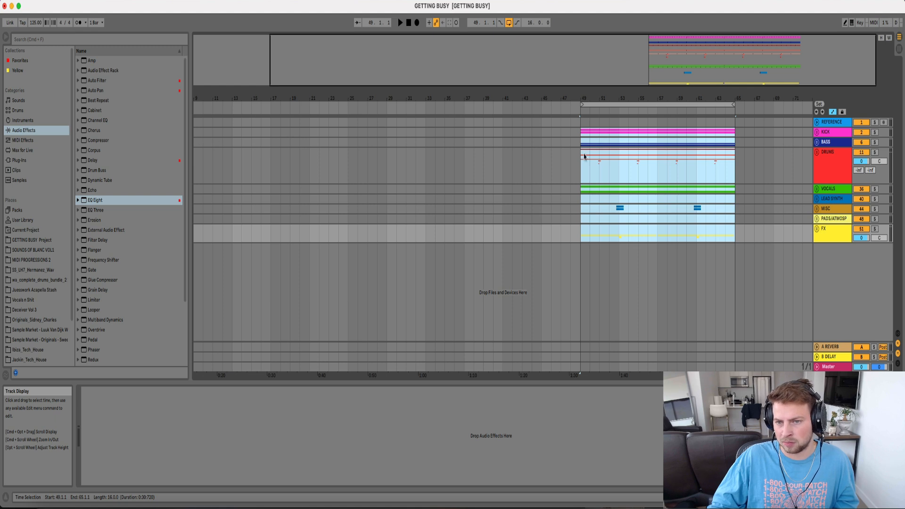
Solo the DRUMS group and play it from bar 49
{"action": "left_click_drag", "start_coordinate": [594, 97], "coordinate": [439, 137]}
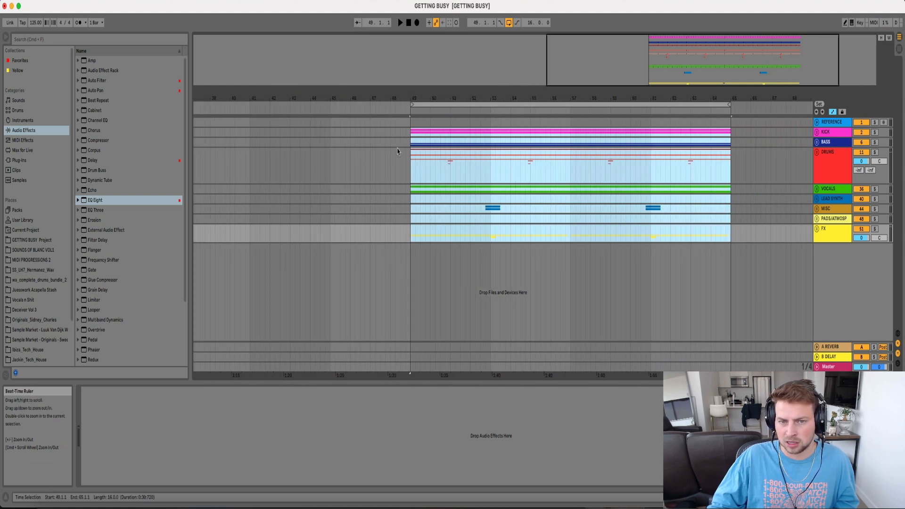
{"action": "left_click", "coordinate": [412, 133]}
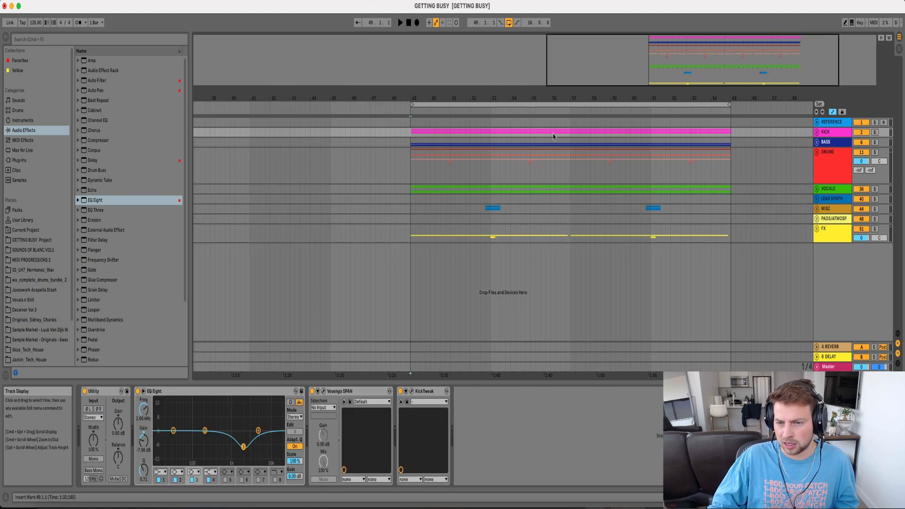
{"action": "left_click", "coordinate": [875, 152]}
{"action": "key", "text": "space"}
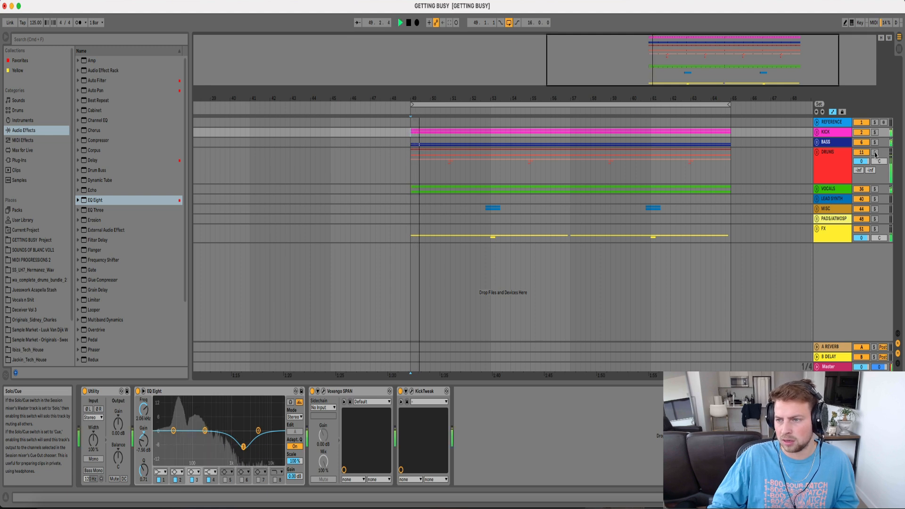
{"action": "key", "text": "space"}
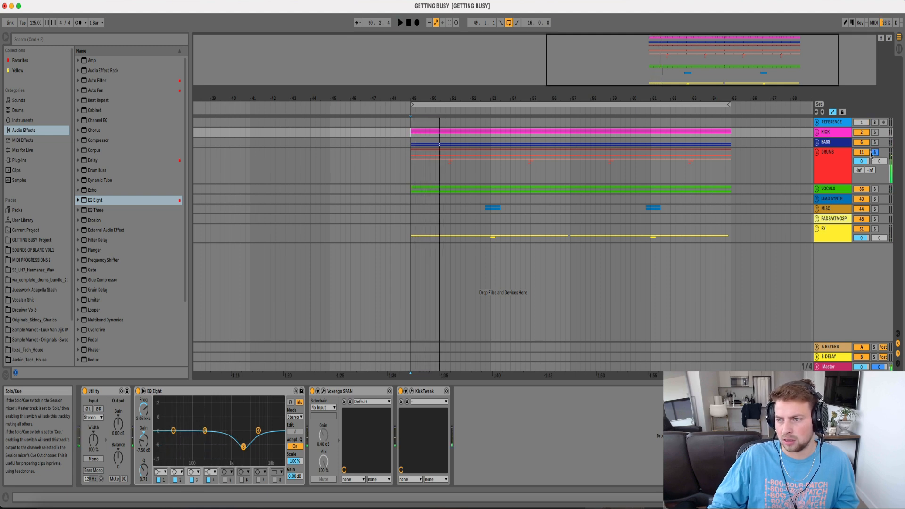
Unfold the DRUMS group and its HATS subgroup to reach the individual hat tracks
{"action": "left_click", "coordinate": [812, 153]}
{"action": "left_click_drag", "start_coordinate": [423, 98], "coordinate": [423, 129]}
{"action": "left_click", "coordinate": [827, 228]}
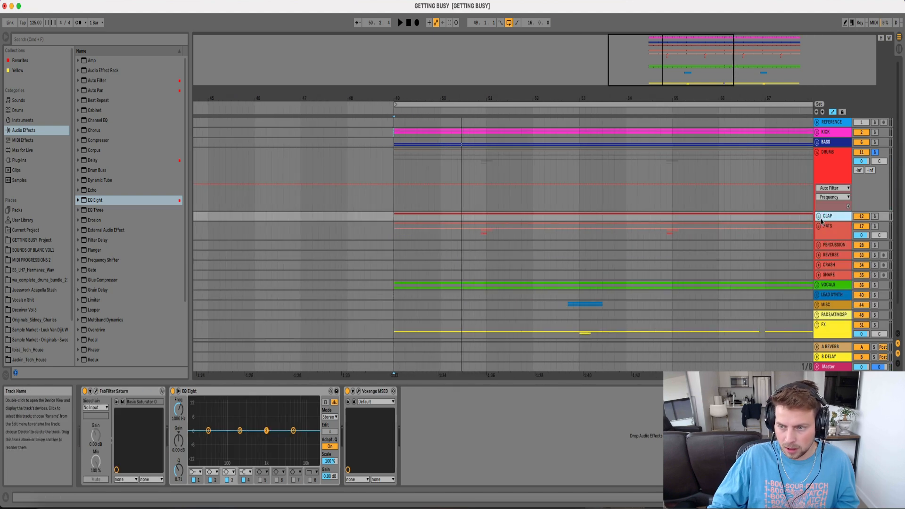
{"action": "left_click", "coordinate": [819, 226]}
{"action": "scroll", "coordinate": [731, 230], "scroll_direction": "down", "scroll_amount": 3}
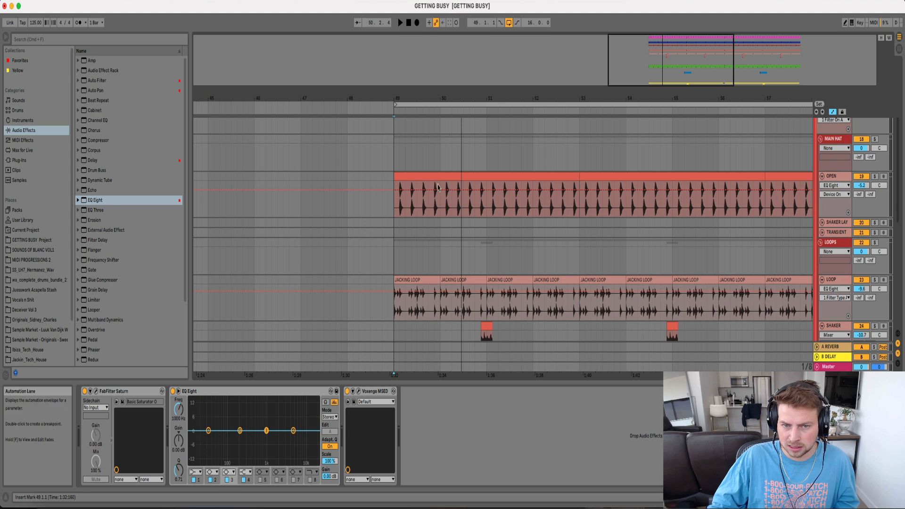
Play the soloed drums from bar 49, mark the last OPEN hat hit of that bar and unfold the SHAKER LAY track
{"action": "left_click", "coordinate": [408, 175]}
{"action": "key", "text": "space"}
{"action": "key", "text": "space"}
{"action": "left_click_drag", "start_coordinate": [435, 197], "coordinate": [441, 209]}
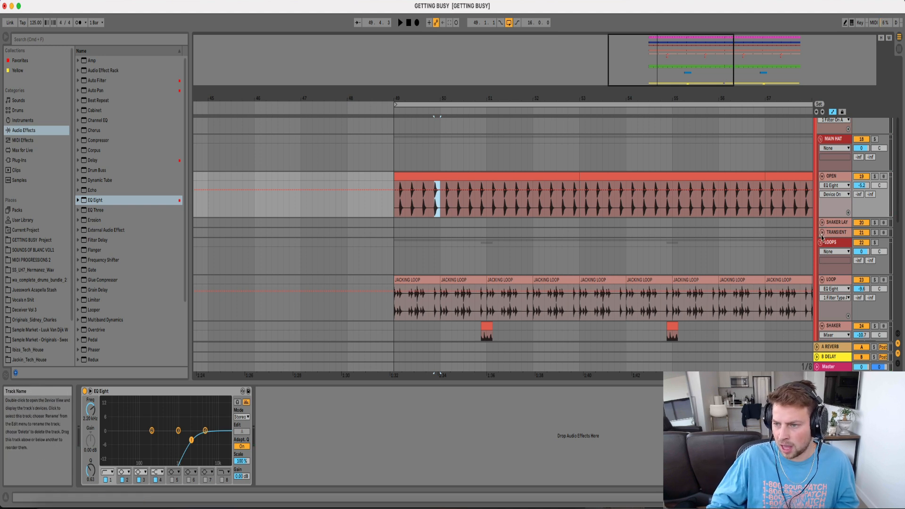
{"action": "left_click", "coordinate": [822, 224]}
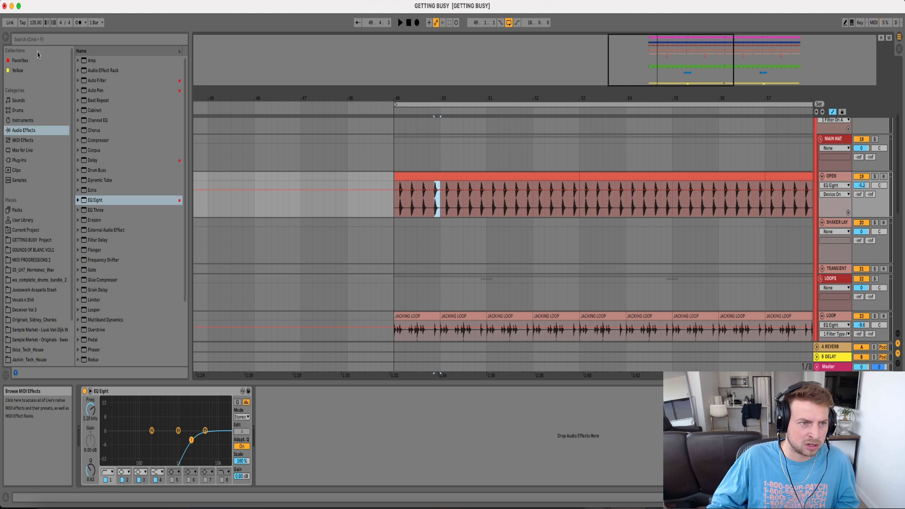
Search all library results for OPEN and narrow them to the wa_complete_drums_bundle_2 folder
{"action": "scroll", "coordinate": [23, 288], "scroll_direction": "down", "scroll_amount": 5}
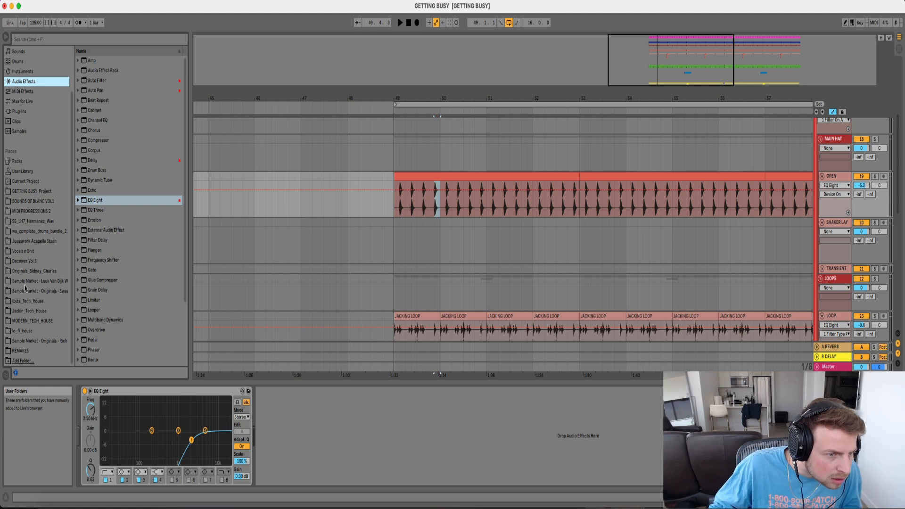
{"action": "left_click", "coordinate": [33, 40]}
{"action": "type", "text": "OPEN"}
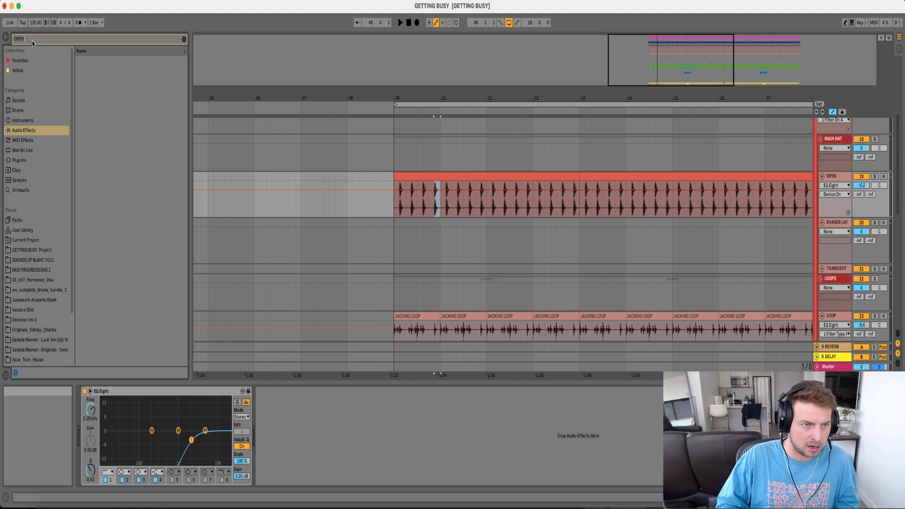
{"action": "left_click", "coordinate": [21, 190]}
{"action": "scroll", "coordinate": [33, 236], "scroll_direction": "down", "scroll_amount": 3}
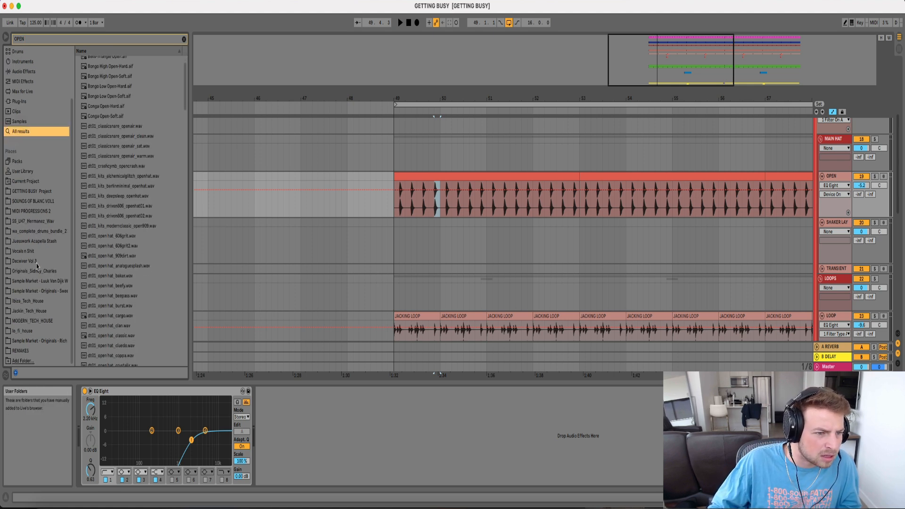
{"action": "left_click", "coordinate": [32, 232]}
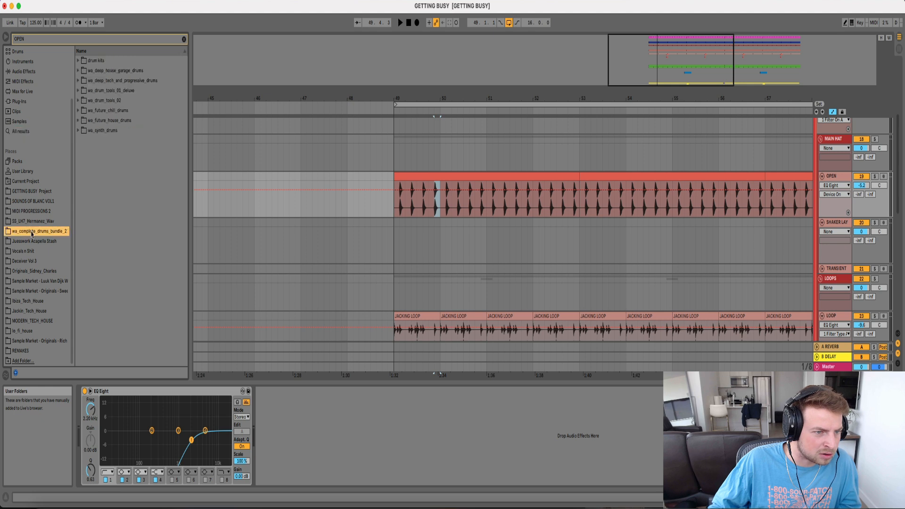
Open the open hats folder within wa_drum_tools_01_deluxe and preview samples around dt01_open hat_beefy.wav
{"action": "left_click", "coordinate": [79, 100]}
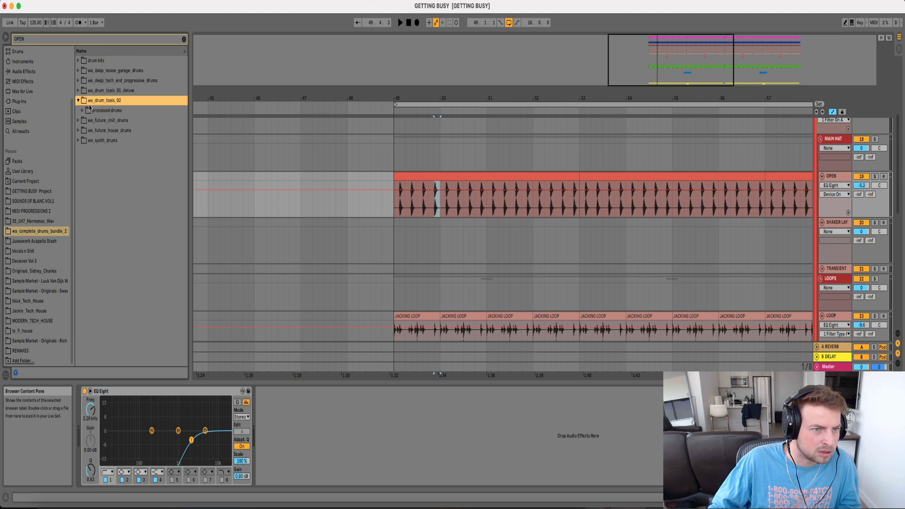
{"action": "left_click", "coordinate": [83, 111]}
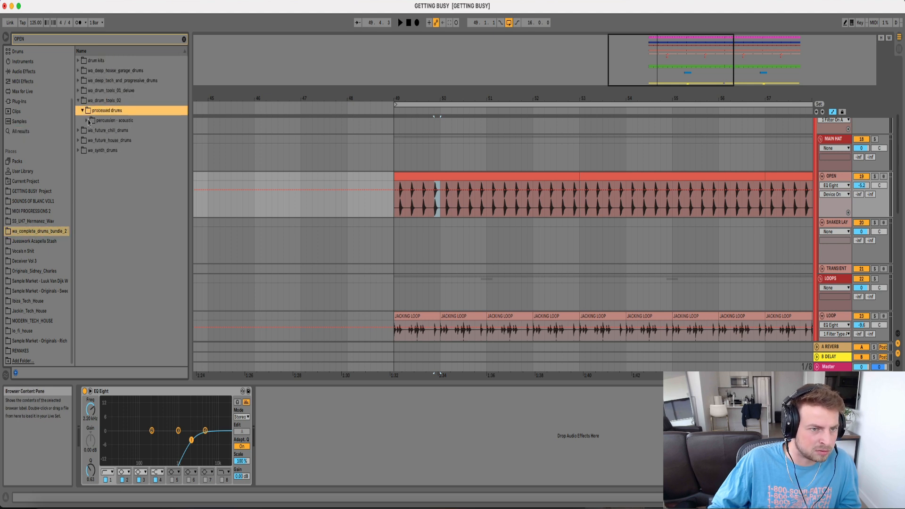
{"action": "left_click", "coordinate": [82, 91]}
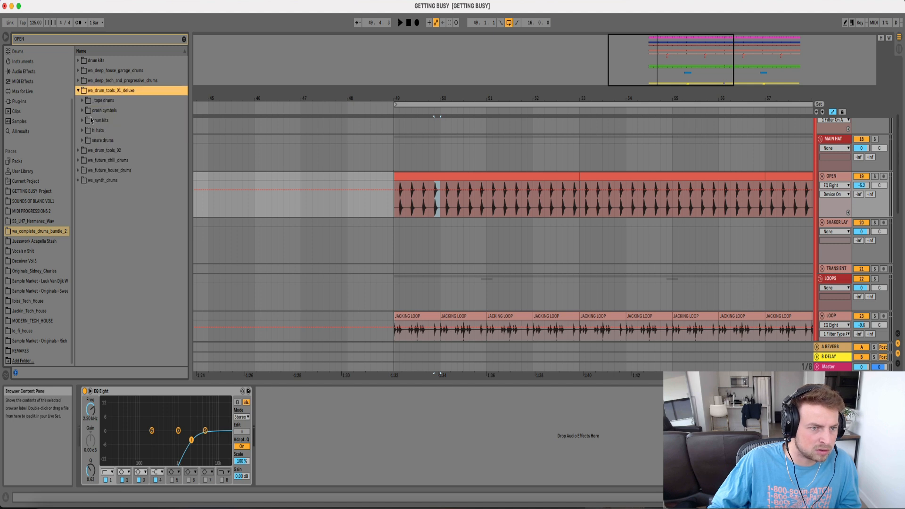
{"action": "left_click", "coordinate": [84, 129]}
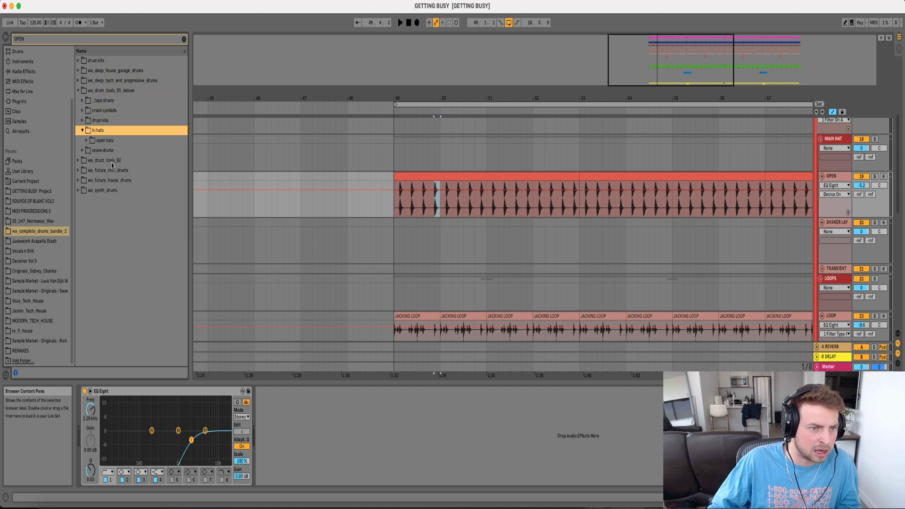
{"action": "left_click", "coordinate": [90, 141]}
{"action": "left_click", "coordinate": [125, 190]}
{"action": "key", "text": "Down"}
{"action": "key", "text": "Down"}
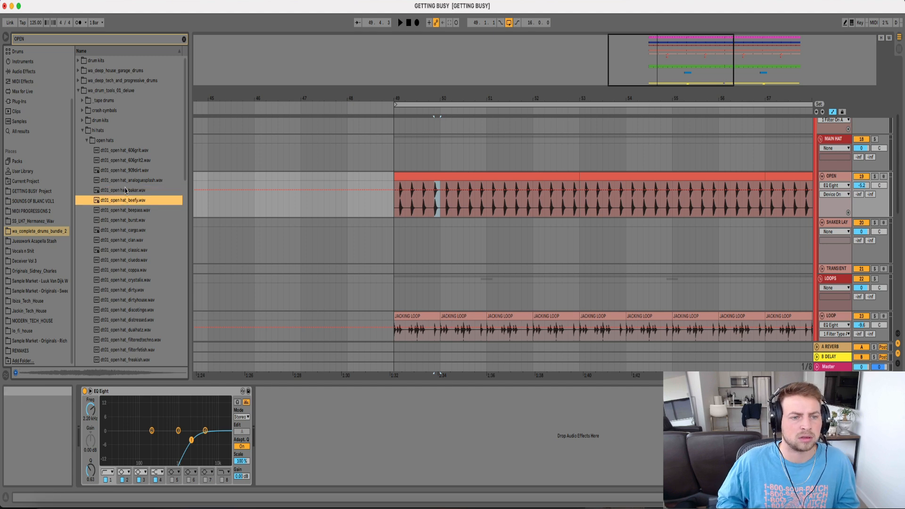
{"action": "key", "text": "Up"}
Place dt01_open hat_beefy.wav on the SHAKER LAY track at 49.4.3 and lower the track volume to -13.5 dB during playback
{"action": "left_click", "coordinate": [394, 243]}
{"action": "key", "text": "space"}
{"action": "left_click_drag", "start_coordinate": [424, 228], "coordinate": [435, 236]}
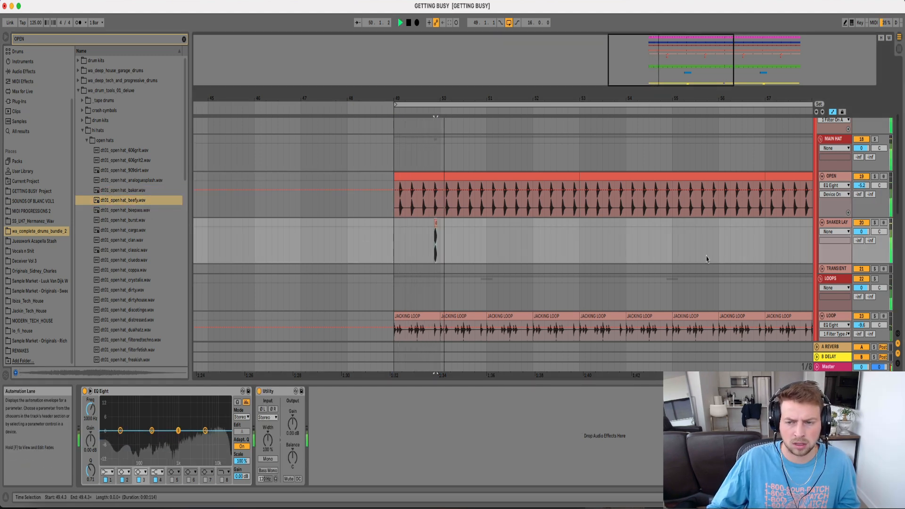
{"action": "key", "text": "space"}
{"action": "key", "text": "space"}
{"action": "left_click_drag", "start_coordinate": [893, 252], "coordinate": [893, 260]}
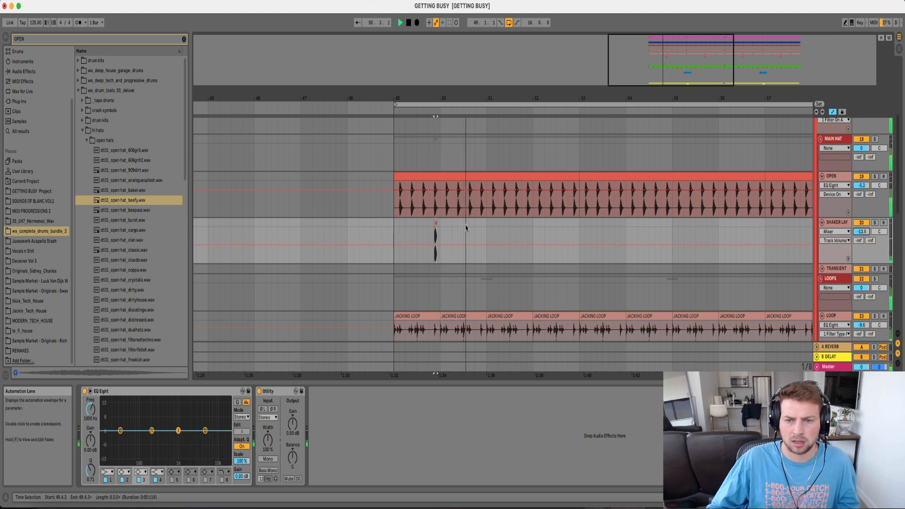
Paste a copy of the open hat one bar later, play from bar 49 and lower the SHAKER LAY volume to -19.2 dB
{"action": "left_click", "coordinate": [481, 225]}
{"action": "key", "text": "super+v"}
{"action": "left_click", "coordinate": [397, 226]}
{"action": "key", "text": "space"}
{"action": "key", "text": "space"}
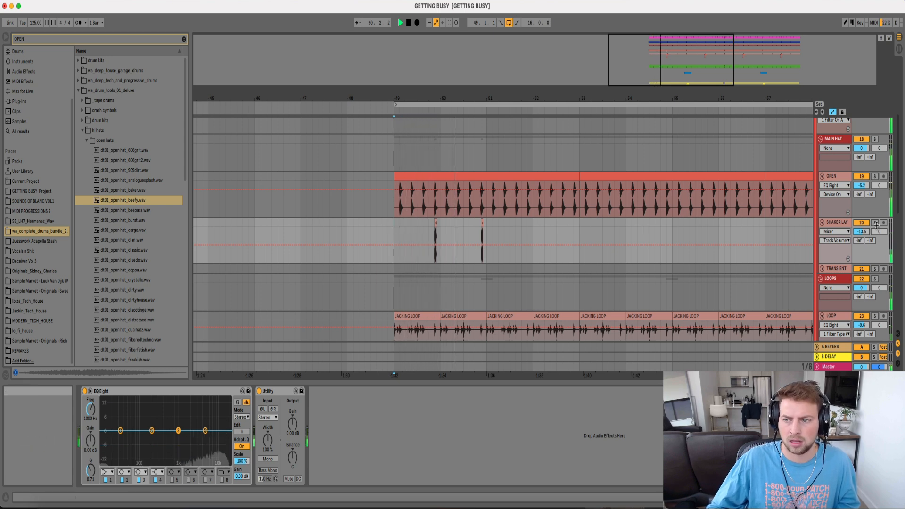
{"action": "left_click_drag", "start_coordinate": [861, 232], "coordinate": [861, 237]}
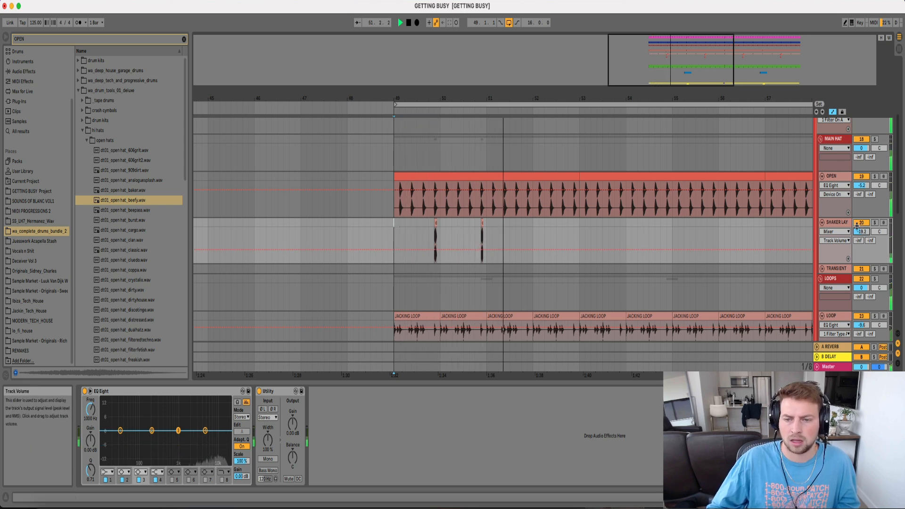
{"action": "key", "text": "space"}
Repeat bar 50 of the SHAKER LAY track, with its open hat, every bar up to bar 62
{"action": "left_click_drag", "start_coordinate": [485, 231], "coordinate": [442, 226]}
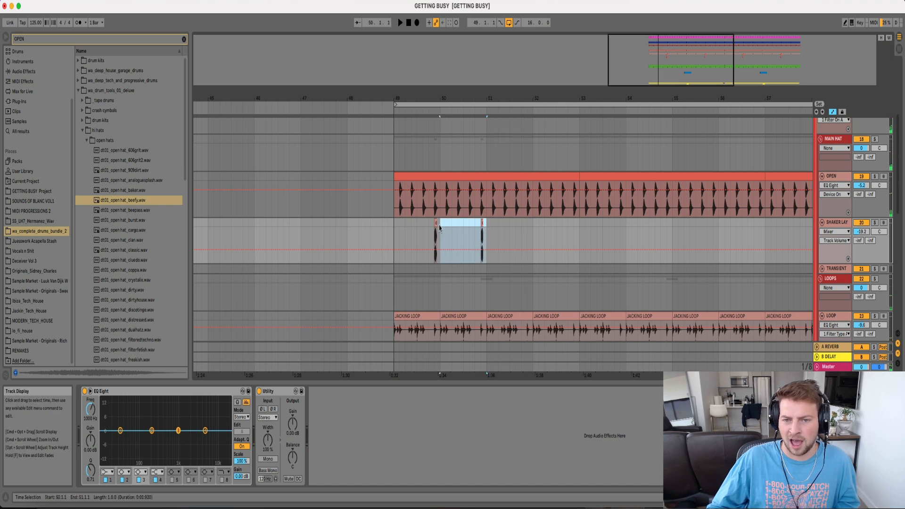
{"action": "key", "text": "super+d"}
{"action": "key", "text": "super+d"}
{"action": "key", "text": "super+d"}
{"action": "key", "text": "super+d"}
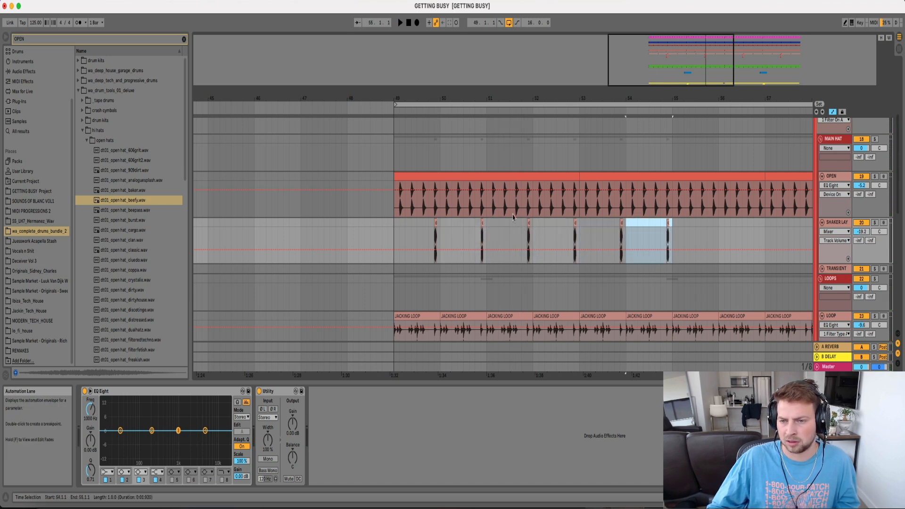
{"action": "key", "text": "super+d"}
{"action": "key", "text": "super+d"}
{"action": "key", "text": "super+d"}
{"action": "left_click_drag", "start_coordinate": [620, 99], "coordinate": [620, 75]}
{"action": "key", "text": "super+d"}
{"action": "key", "text": "super+d"}
{"action": "key", "text": "super+d"}
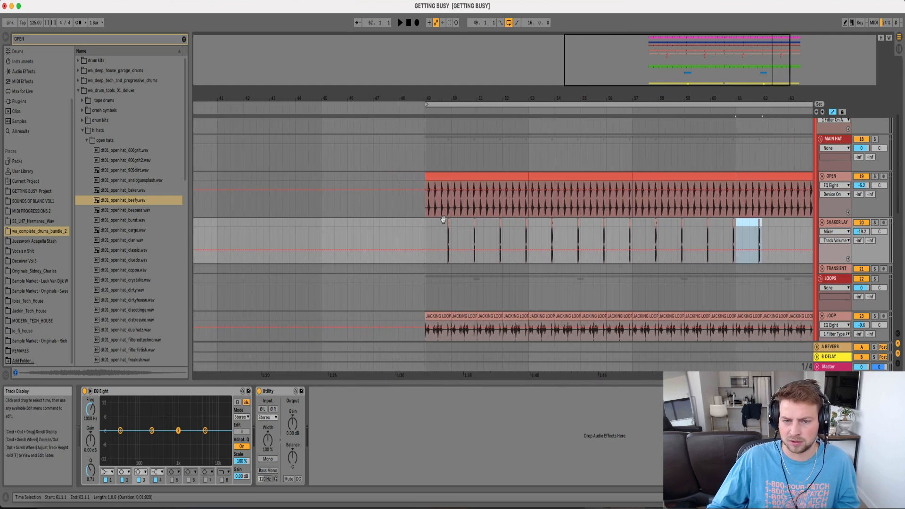
Play from bar 49 with SHAKER LAY briefly soloed, lower its volume to -20.1 dB and pan it 9L
{"action": "left_click", "coordinate": [427, 226]}
{"action": "key", "text": "space"}
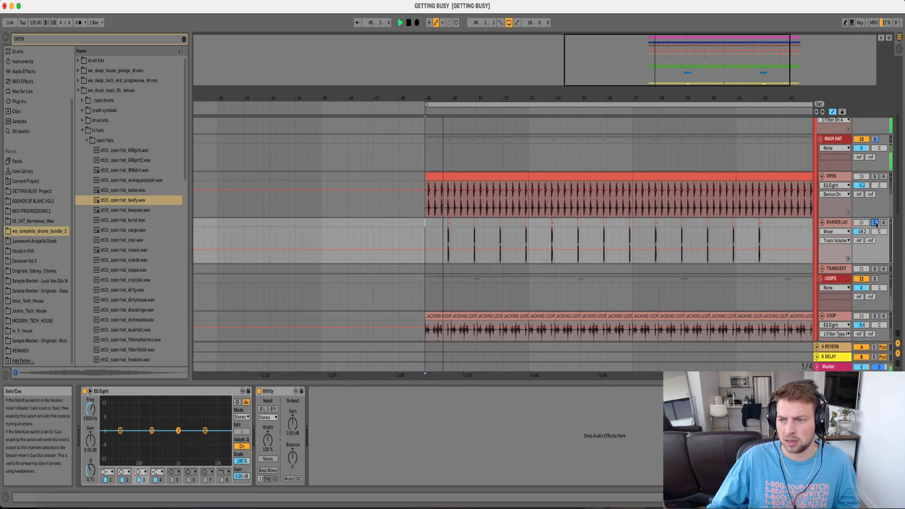
{"action": "left_click", "coordinate": [875, 223]}
{"action": "left_click", "coordinate": [875, 223]}
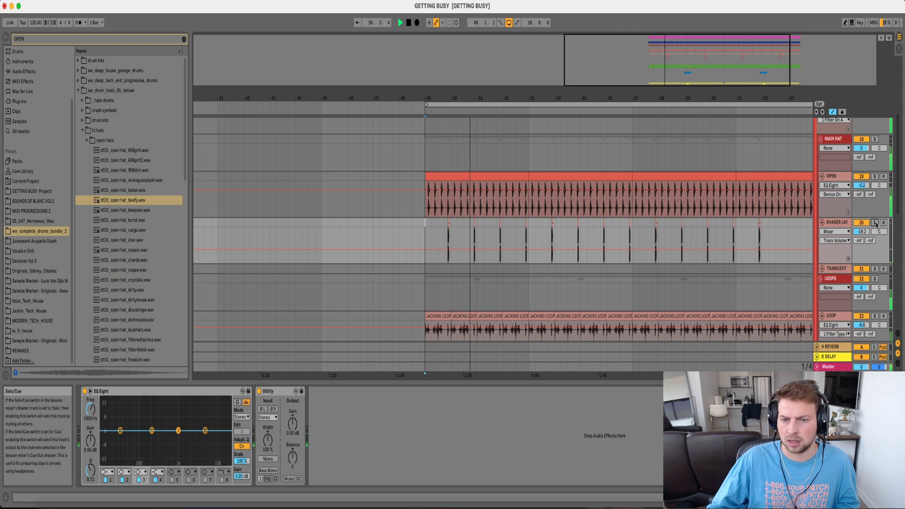
{"action": "left_click_drag", "start_coordinate": [885, 233], "coordinate": [884, 237]}
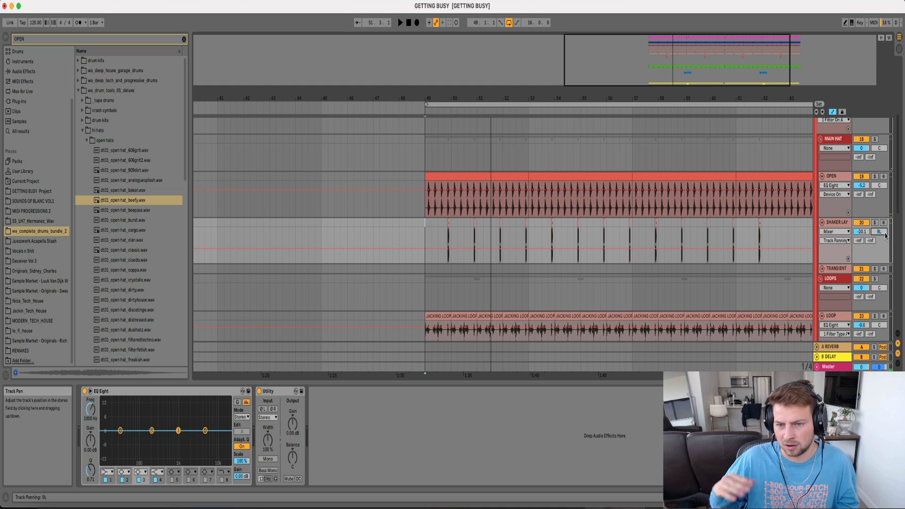
Compare the OPEN track's hit at 49.4.3 with the SHAKER LAY hat below it and play from 49.4.1
{"action": "left_click_drag", "start_coordinate": [457, 97], "coordinate": [446, 127]}
{"action": "left_click", "coordinate": [409, 200]}
{"action": "left_click_drag", "start_coordinate": [409, 200], "coordinate": [425, 200]}
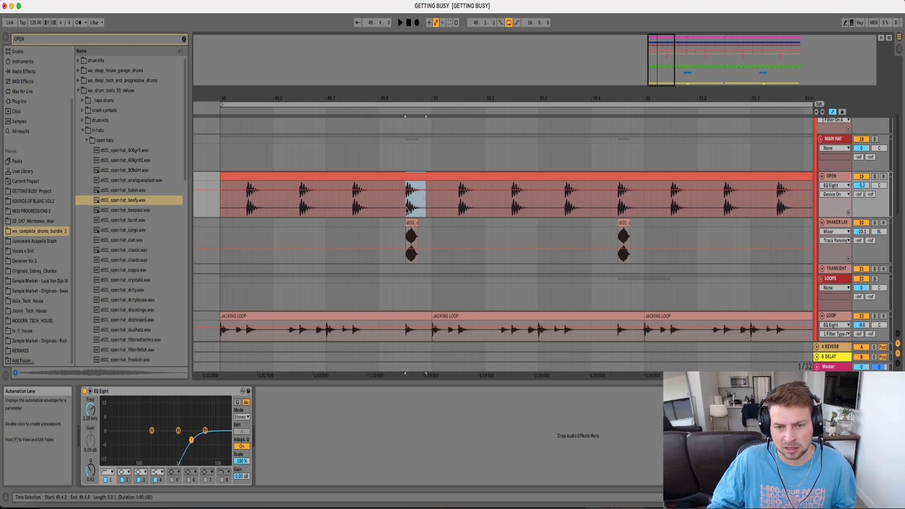
{"action": "left_click", "coordinate": [406, 210]}
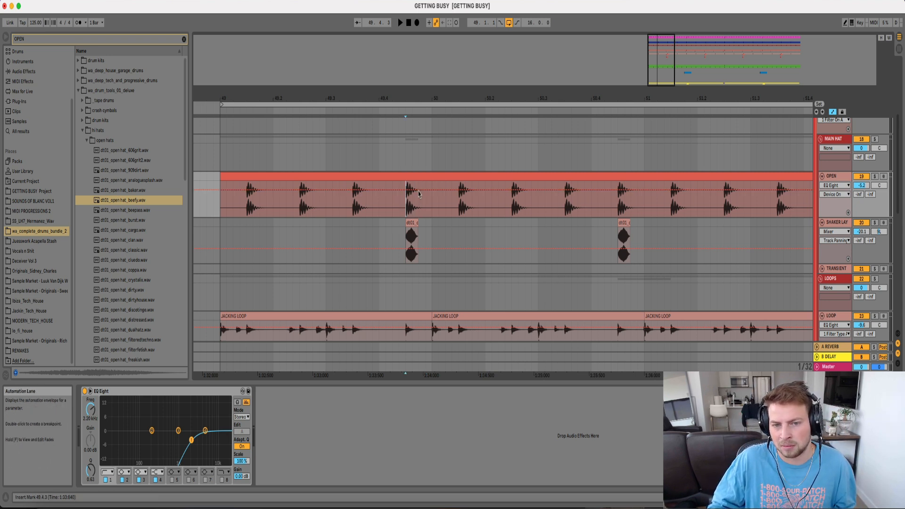
{"action": "left_click", "coordinate": [385, 226]}
{"action": "key", "text": "space"}
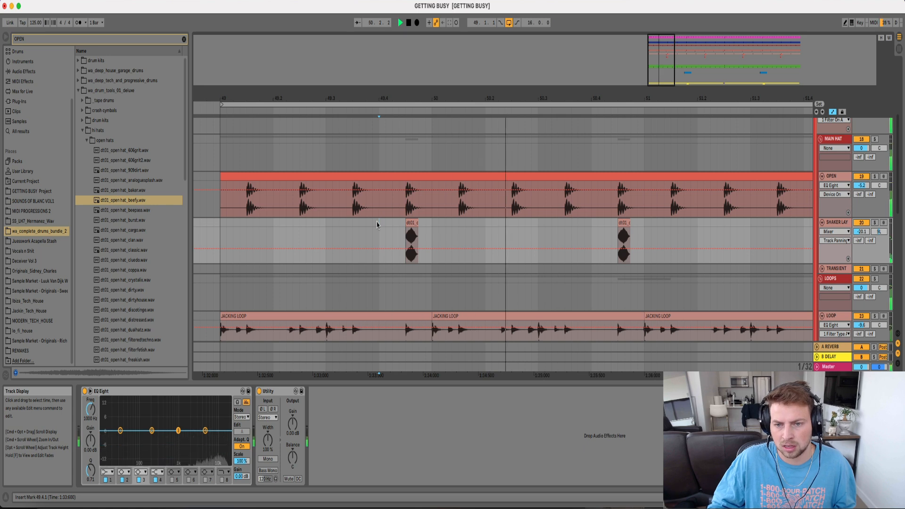
{"action": "key", "text": "space"}
Duplicate the SHAKER LAY open hat at 50.4.3 directly after itself and play the passage from beat four of bar 50
{"action": "mouse_move", "coordinate": [626, 223]}
{"action": "left_mouse_down"}
{"action": "mouse_move", "coordinate": [604, 236]}
{"action": "mouse_move", "coordinate": [642, 228]}
{"action": "left_mouse_up"}
{"action": "key", "text": "super+d"}
{"action": "left_click", "coordinate": [600, 229]}
{"action": "key", "text": "space"}
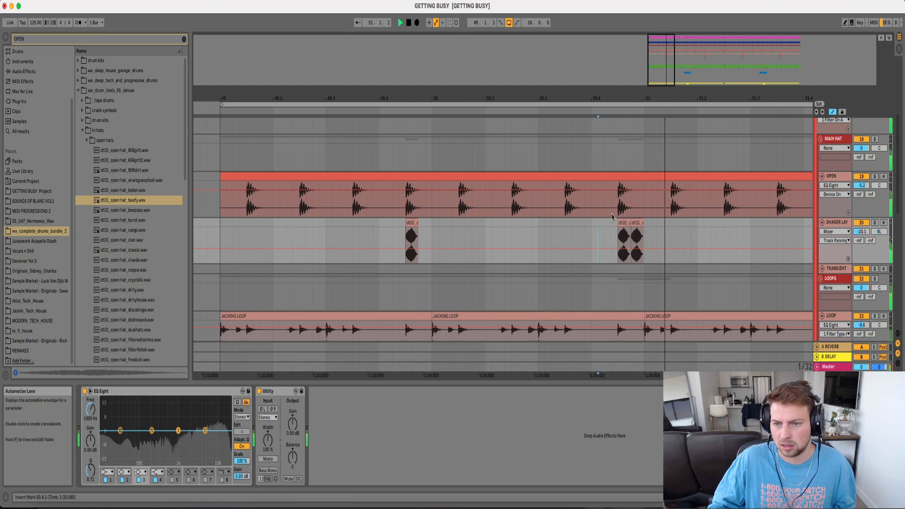
{"action": "scroll", "coordinate": [644, 229], "scroll_direction": "down", "scroll_amount": 5}
{"action": "key", "text": "space"}
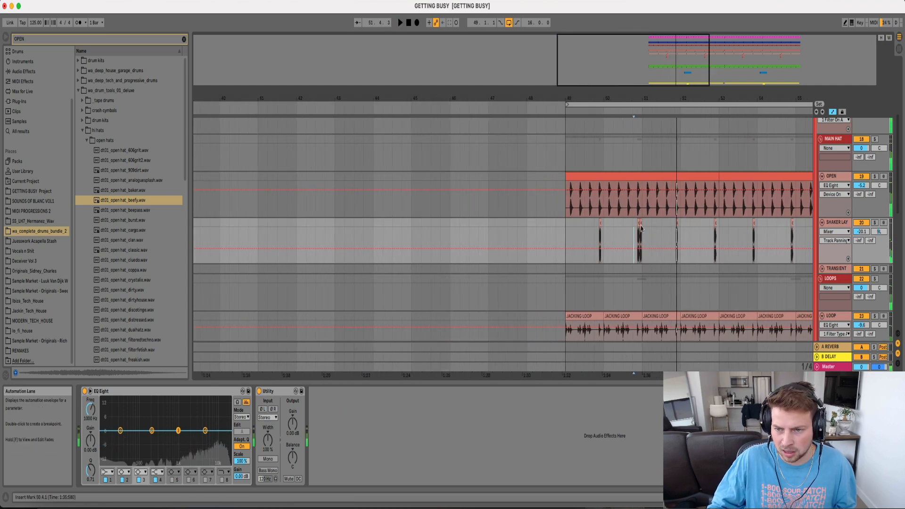
Consolidate SHAKER LAY from bar 49 to 51 into one clip and duplicate it to the end of the 16-bar loop
{"action": "left_click_drag", "start_coordinate": [643, 229], "coordinate": [570, 228]}
{"action": "key", "text": "super+j"}
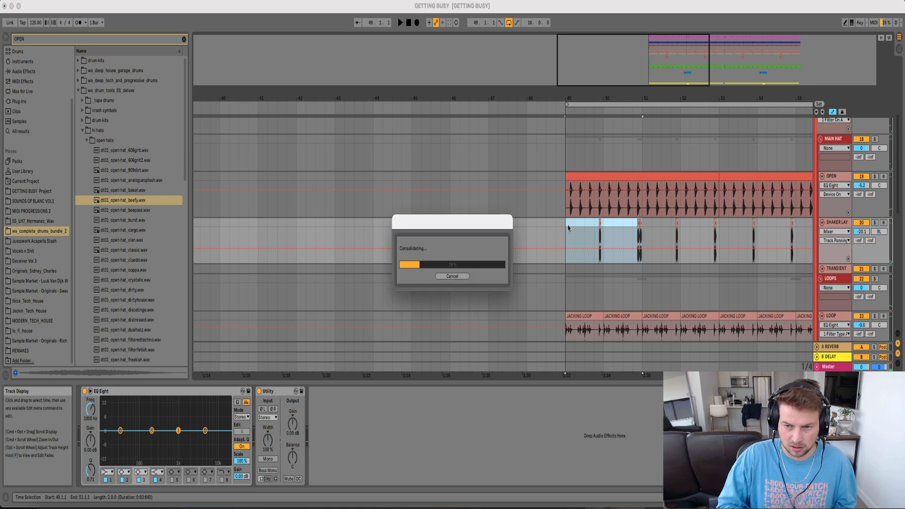
{"action": "key", "text": "super+d"}
{"action": "scroll", "coordinate": [500, 232], "scroll_direction": "down", "scroll_amount": 3}
{"action": "key", "text": "super+d"}
{"action": "key", "text": "super+d"}
{"action": "key", "text": "super+d"}
{"action": "key", "text": "super+d"}
{"action": "key", "text": "super+d"}
{"action": "key", "text": "super+d"}
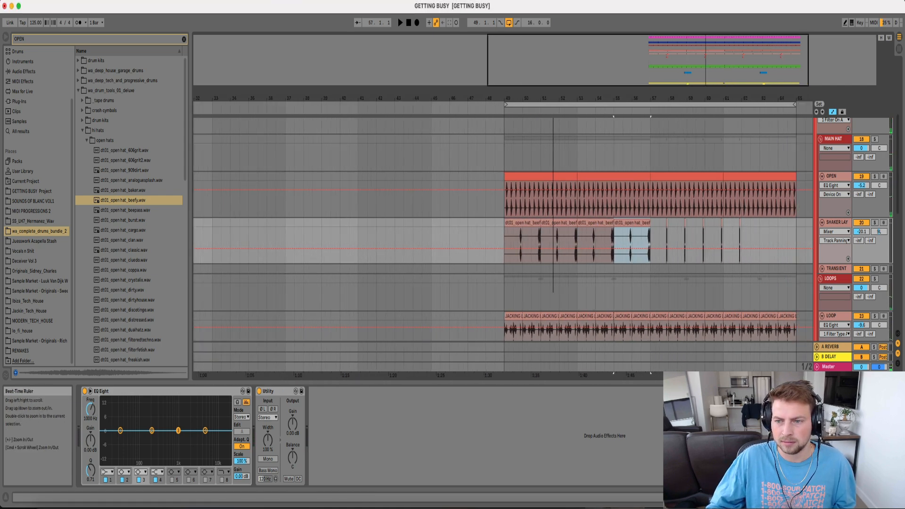
{"action": "left_click", "coordinate": [499, 231]}
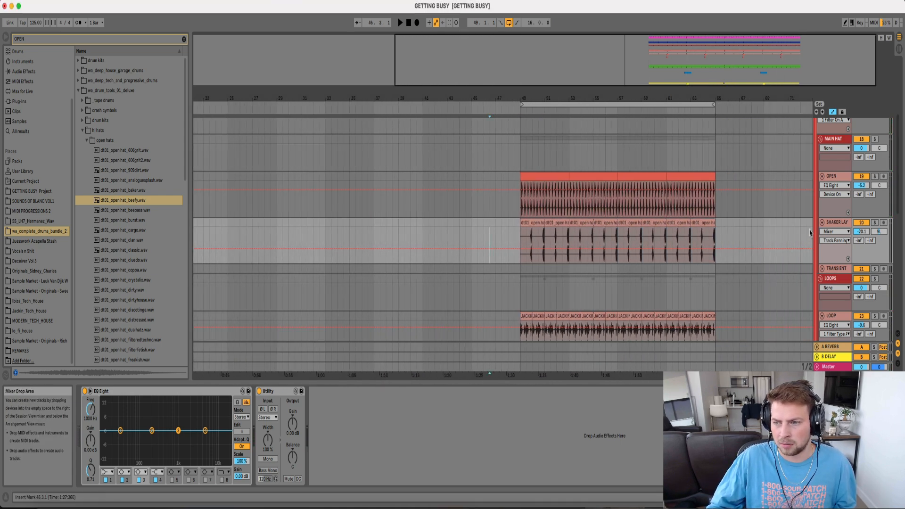
{"action": "scroll", "coordinate": [660, 217], "scroll_direction": "down", "scroll_amount": 4}
{"action": "left_click", "coordinate": [821, 187]}
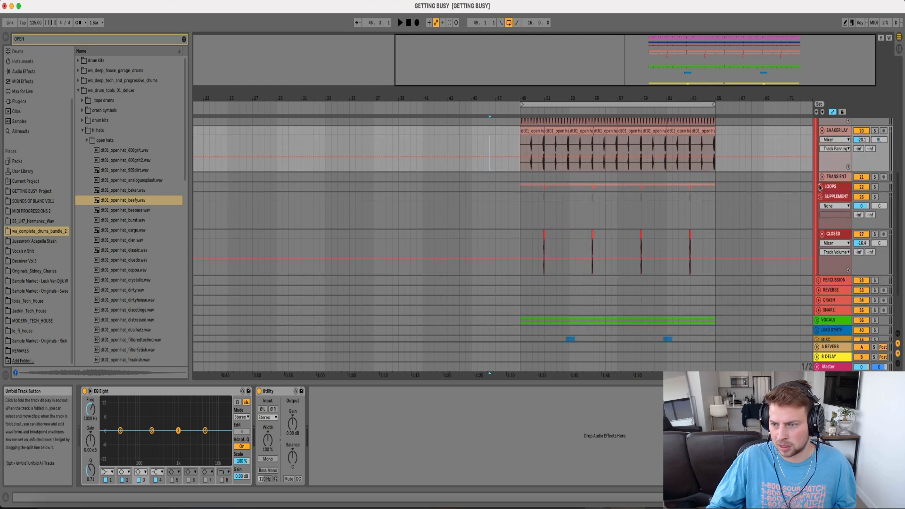
{"action": "left_click", "coordinate": [821, 187]}
{"action": "left_click", "coordinate": [830, 225]}
{"action": "key", "text": "super+t"}
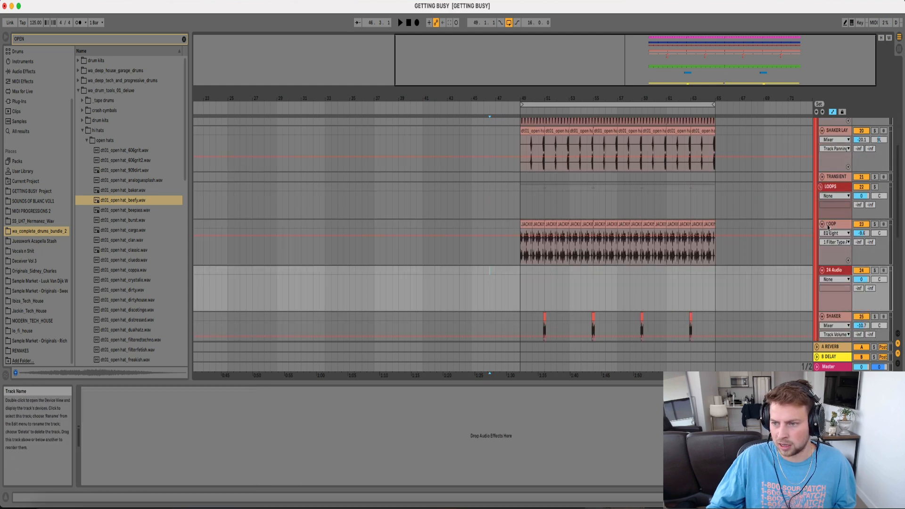
{"action": "left_click", "coordinate": [803, 239]}
Fold the LOOPS and SUPPLEMENT groups, then unfold the PERCUSSION group and its RANDOM track
{"action": "left_click", "coordinate": [820, 188]}
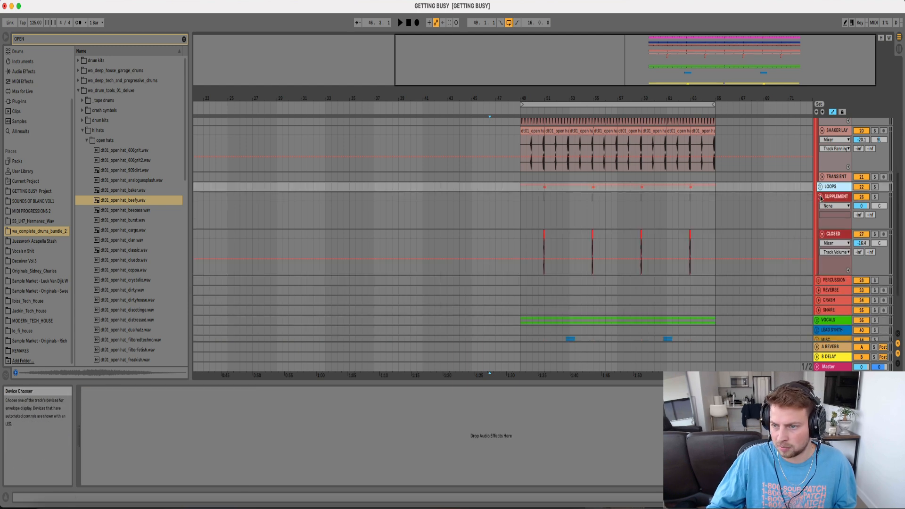
{"action": "left_click", "coordinate": [820, 198]}
{"action": "left_click", "coordinate": [819, 207]}
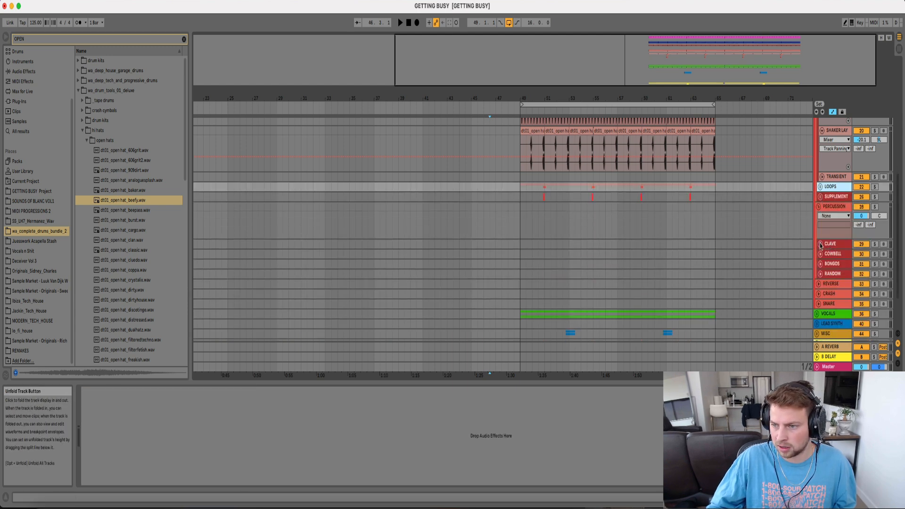
{"action": "left_click", "coordinate": [821, 273]}
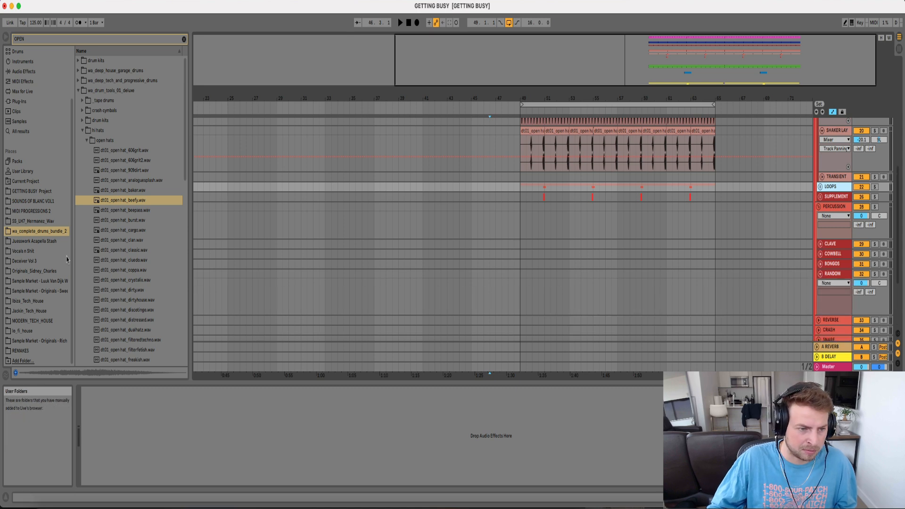
Clear the browser search and open Drum Loops > Percussion Loops in the Sample Market - Originals - Swe folder
{"action": "left_click", "coordinate": [37, 291]}
{"action": "left_click", "coordinate": [183, 39]}
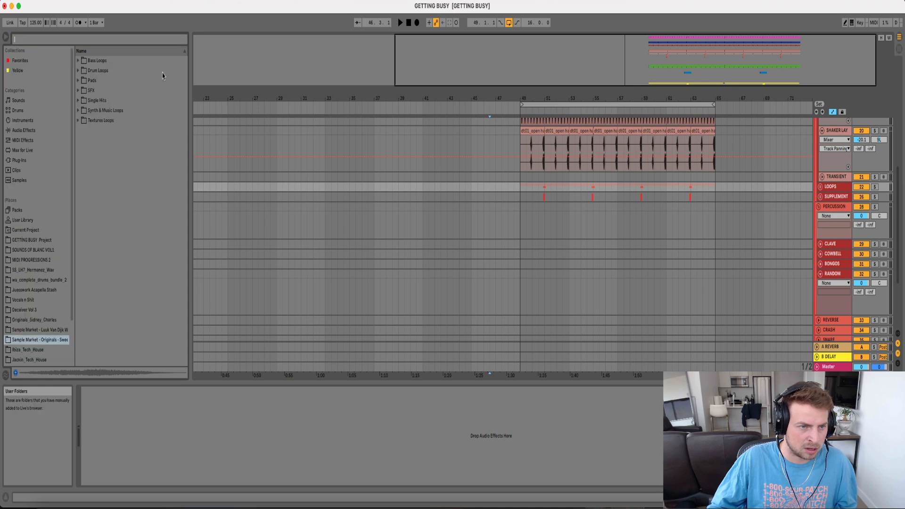
{"action": "left_click", "coordinate": [94, 71]}
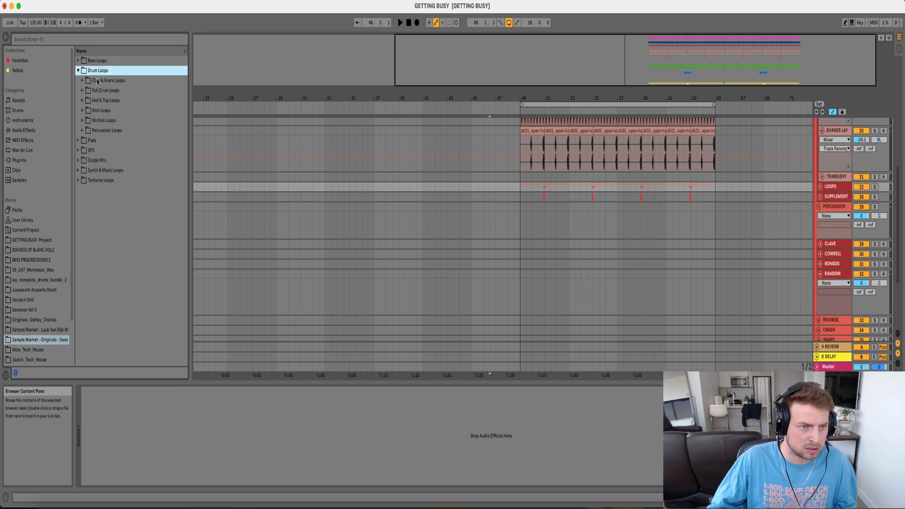
{"action": "left_click", "coordinate": [100, 139]}
{"action": "left_click", "coordinate": [101, 131]}
Preview several percussion loops in the folder, through to SM_SW_130_Mousafa_Percussion.wav
{"action": "left_click", "coordinate": [141, 241]}
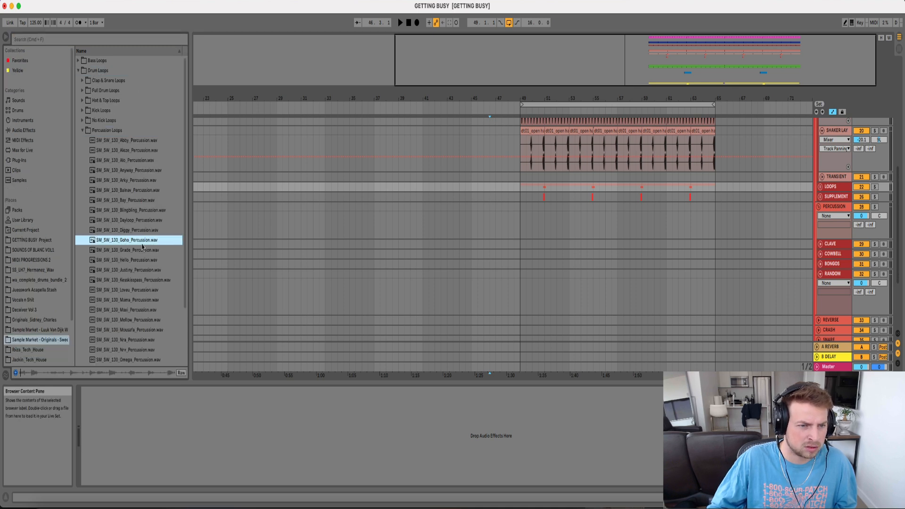
{"action": "left_click", "coordinate": [140, 291]}
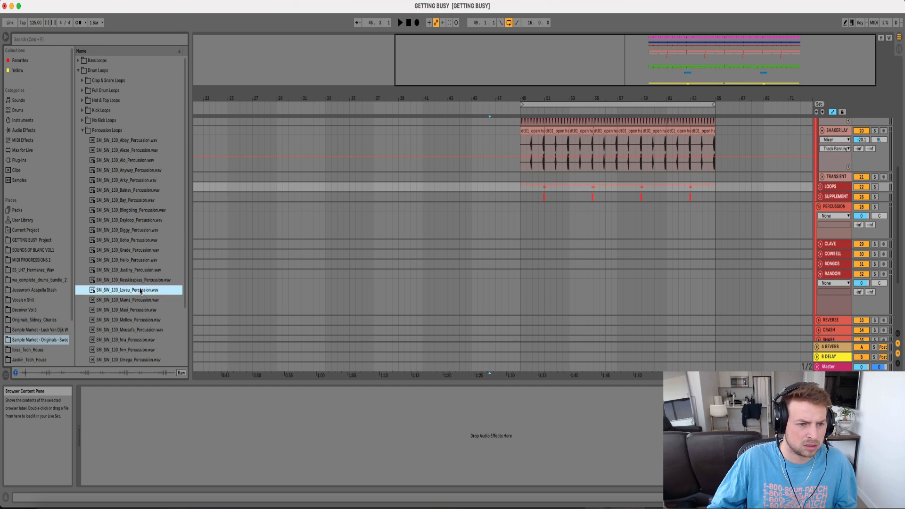
{"action": "left_click", "coordinate": [139, 311]}
{"action": "left_click", "coordinate": [136, 330]}
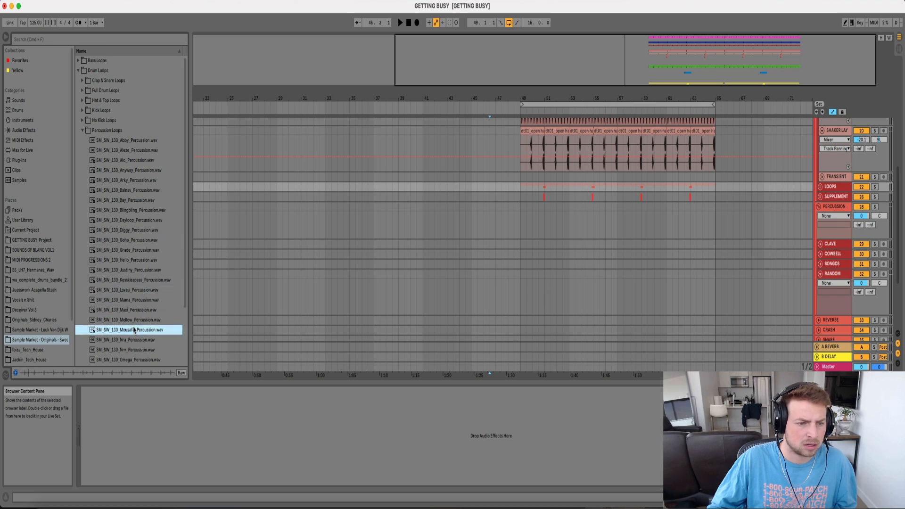
Place SM_SW_130_Mousafa_Percussion.wav on the RANDOM track at bar 49 and play it soloed and with the full mix
{"action": "left_click_drag", "start_coordinate": [128, 331], "coordinate": [517, 278]}
{"action": "key", "text": "space"}
{"action": "left_click", "coordinate": [874, 274]}
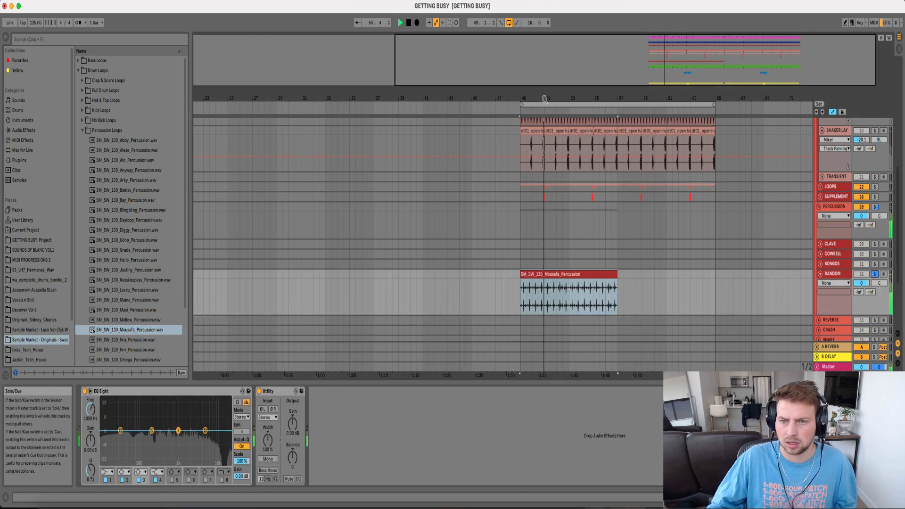
{"action": "key", "text": "space"}
{"action": "left_click_drag", "start_coordinate": [545, 98], "coordinate": [545, 135]}
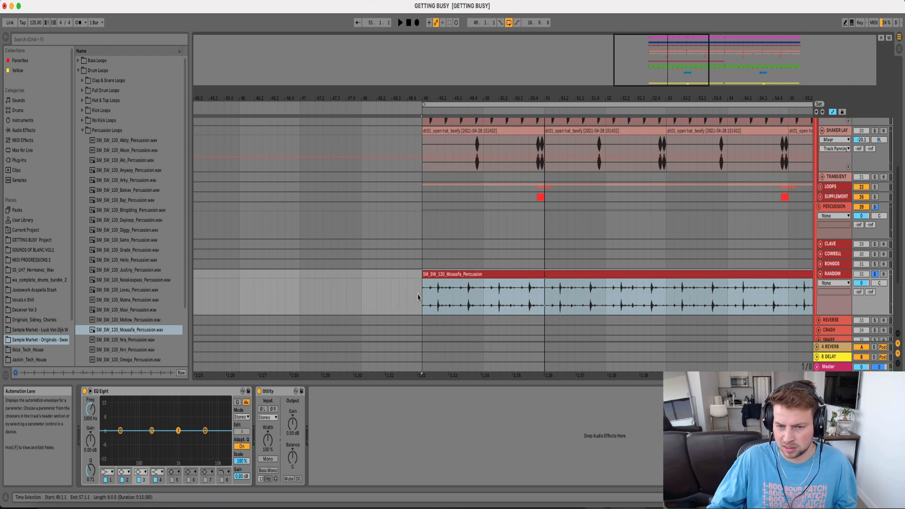
{"action": "left_click", "coordinate": [421, 301]}
{"action": "key", "text": "space"}
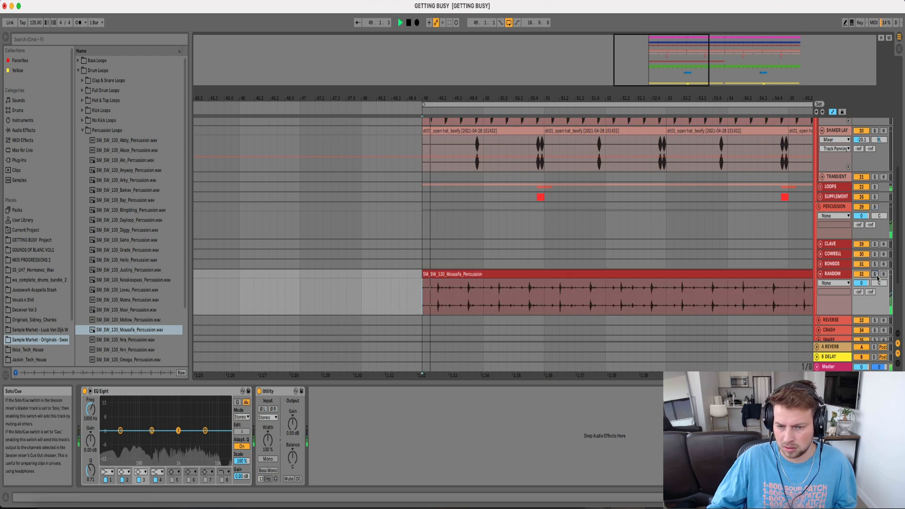
Trim the start of the Mousafa percussion clip to 49.2.1 and remove its section between 49.3.3 and 51.1.1
{"action": "key", "text": "space"}
{"action": "left_click_drag", "start_coordinate": [423, 276], "coordinate": [437, 276]}
{"action": "left_click", "coordinate": [445, 297]}
{"action": "key", "text": "space"}
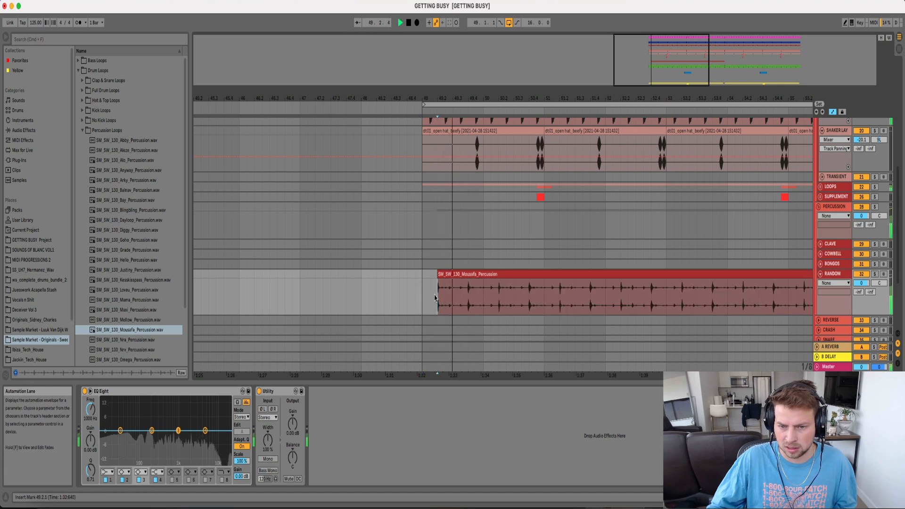
{"action": "key", "text": "space"}
{"action": "left_click_drag", "start_coordinate": [460, 297], "coordinate": [568, 277]}
Insert an audio track below RANDOM and preview more percussion loops, including the Pezze and Mama files
{"action": "key", "text": "super+t"}
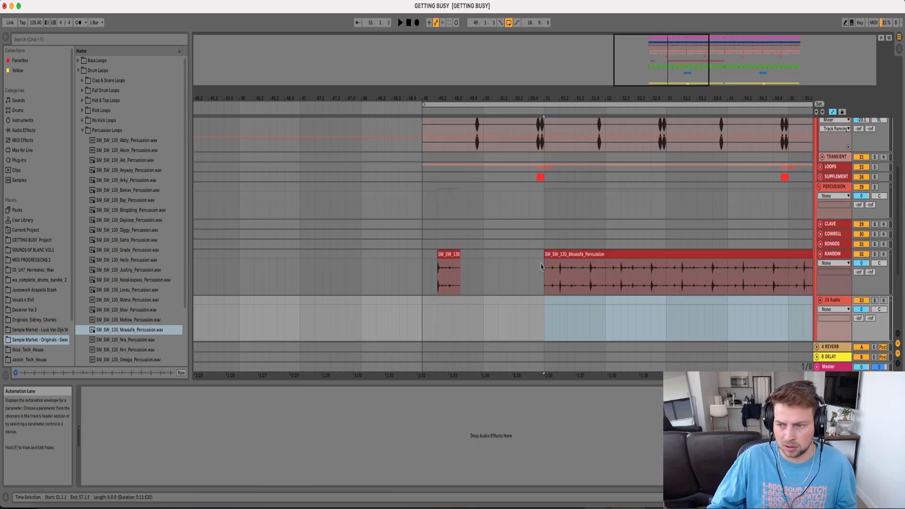
{"action": "scroll", "coordinate": [132, 325], "scroll_direction": "down", "scroll_amount": 3}
{"action": "left_click", "coordinate": [131, 326]}
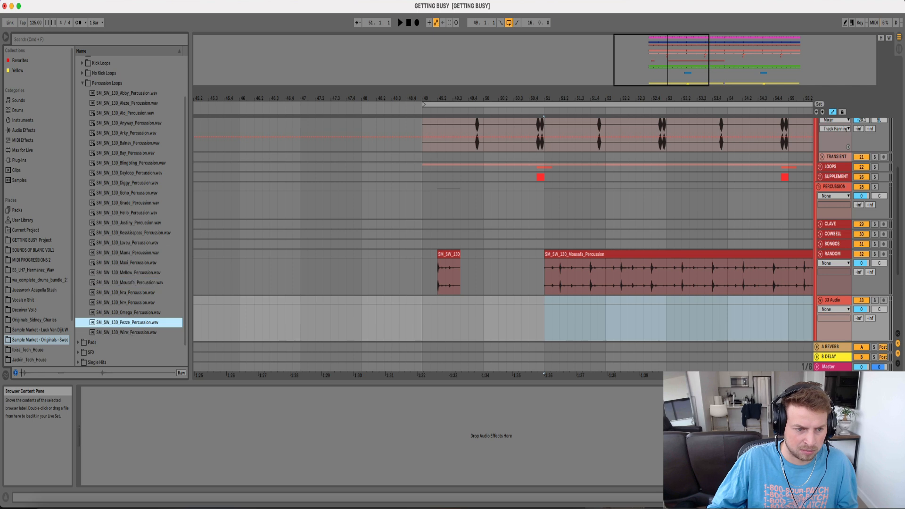
{"action": "left_click", "coordinate": [118, 252]}
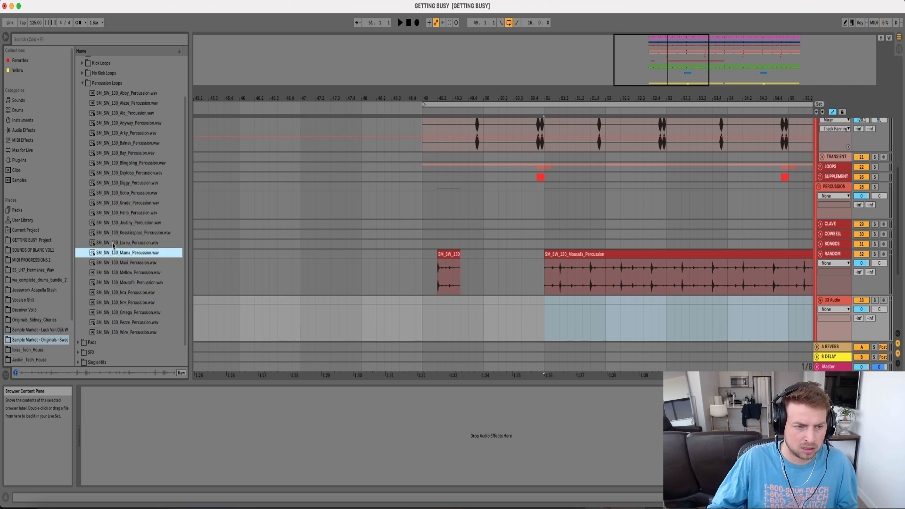
Place SM_SW_130_Mama_Percussion.wav on the new track at bar 49 and play it soloed and with the full mix
{"action": "mouse_move", "coordinate": [114, 253]}
{"action": "left_mouse_down"}
{"action": "mouse_move", "coordinate": [472, 307]}
{"action": "mouse_move", "coordinate": [422, 307]}
{"action": "left_mouse_up"}
{"action": "left_click", "coordinate": [413, 307]}
{"action": "left_click", "coordinate": [480, 302]}
{"action": "left_click", "coordinate": [875, 301]}
{"action": "key", "text": "space"}
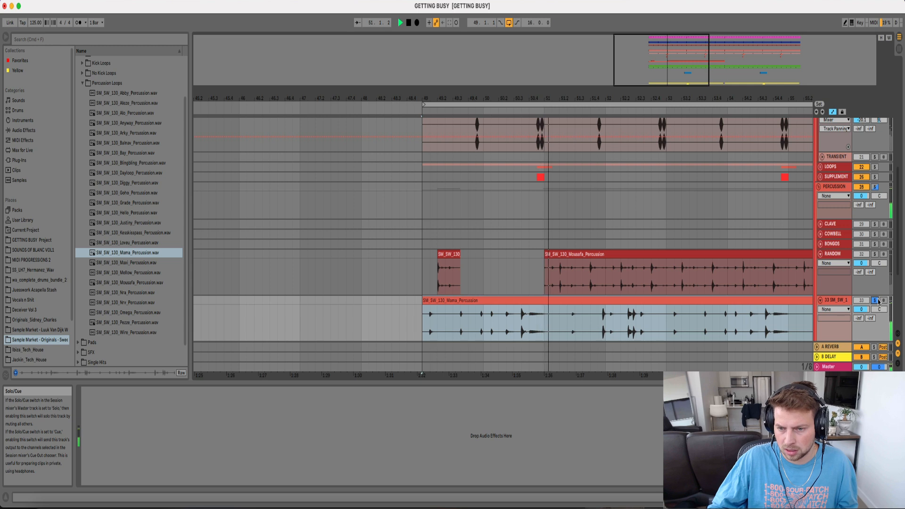
{"action": "left_click", "coordinate": [875, 300]}
{"action": "left_click", "coordinate": [391, 276]}
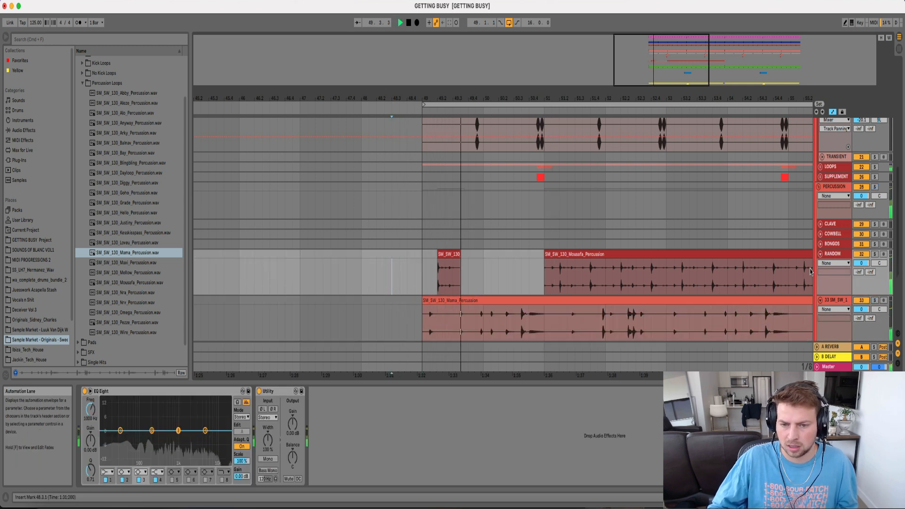
Delete the Mama percussion clip's section between 49.3.1 and 49.4.1 and play from bar 49
{"action": "key", "text": "space"}
{"action": "left_click_drag", "start_coordinate": [453, 316], "coordinate": [469, 301]}
{"action": "key", "text": "Delete"}
{"action": "left_click", "coordinate": [420, 317]}
{"action": "key", "text": "space"}
{"action": "key", "text": "space"}
Delete the first beat of the Mama percussion clip up to 49.2.1 and play the remaining hits in bar 49
{"action": "left_click_drag", "start_coordinate": [420, 316], "coordinate": [440, 301]}
{"action": "key", "text": "Delete"}
{"action": "left_click", "coordinate": [429, 319]}
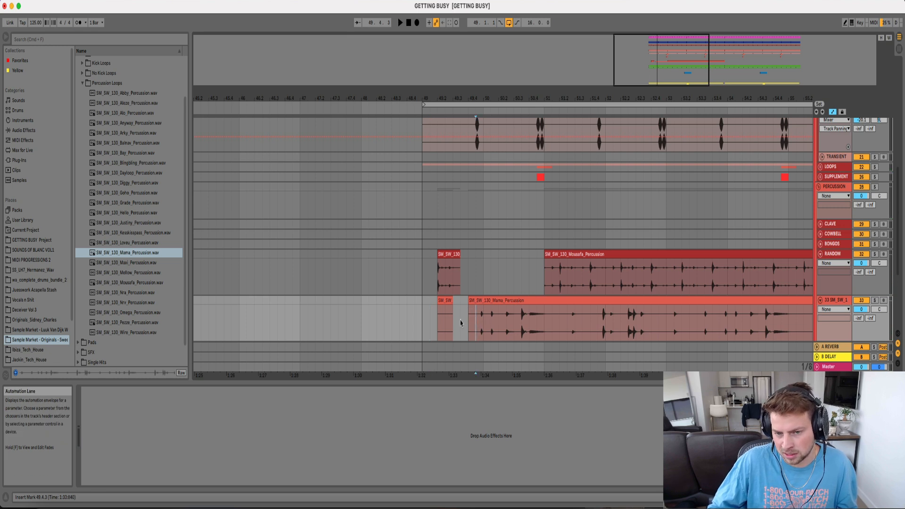
{"action": "key", "text": "space"}
{"action": "key", "text": "space"}
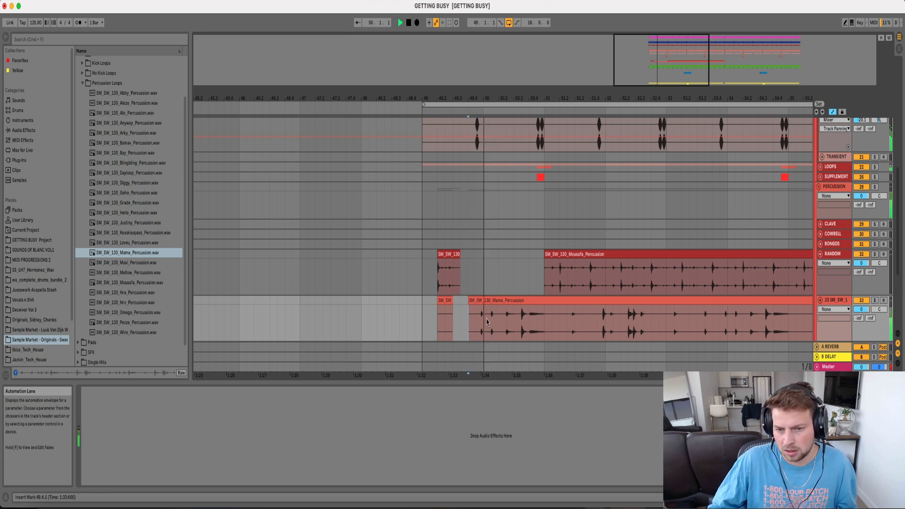
Clear the Mama percussion clip from 50.1.3 up to bar 51 and fill bar 51 with short duplicated slices
{"action": "left_click_drag", "start_coordinate": [490, 315], "coordinate": [507, 300]}
{"action": "key", "text": "space"}
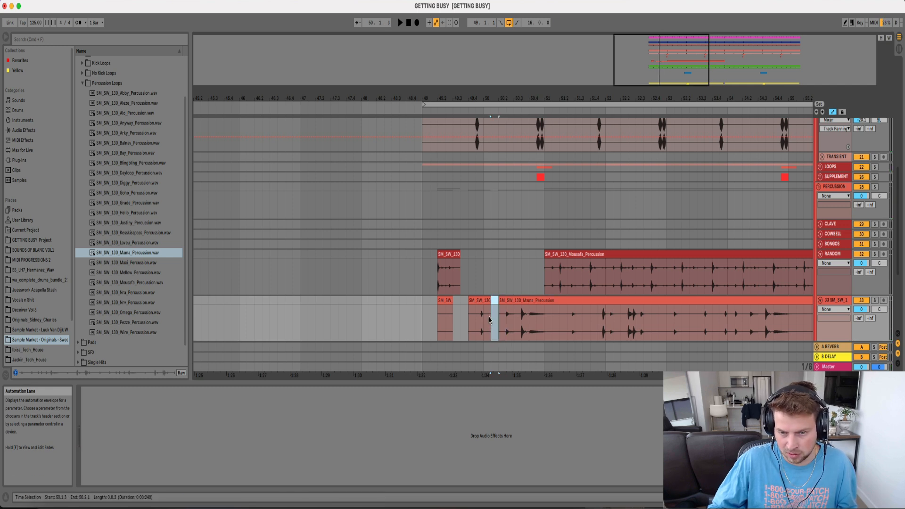
{"action": "left_click_drag", "start_coordinate": [546, 304], "coordinate": [430, 305]}
{"action": "key", "text": "super+d"}
{"action": "left_click", "coordinate": [599, 321]}
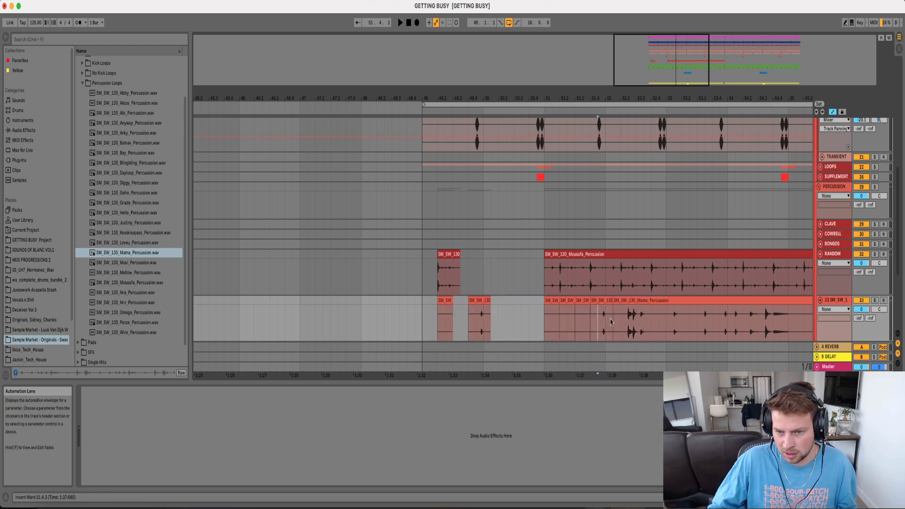
Adjust the Mama hit around bar 52, play from 51.4.3, and copy a short hit to 50.3.1
{"action": "left_click_drag", "start_coordinate": [611, 303], "coordinate": [624, 302]}
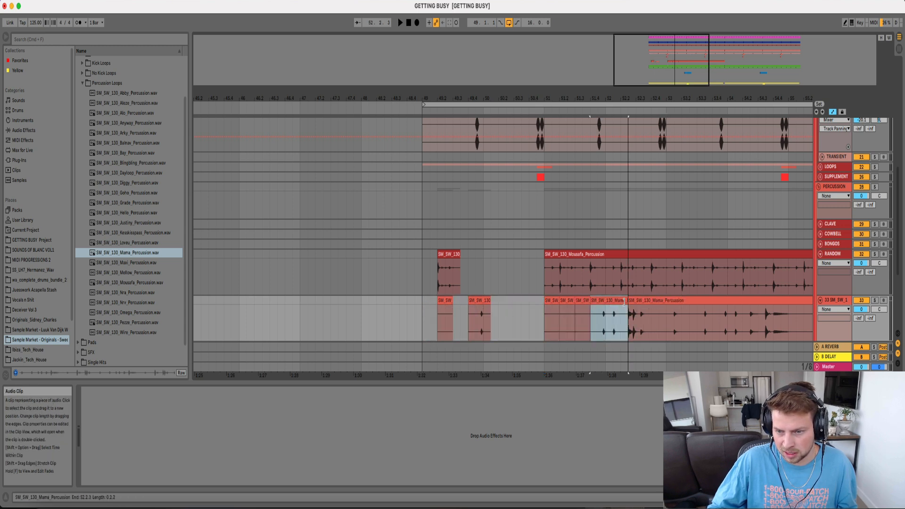
{"action": "left_click", "coordinate": [597, 325]}
{"action": "key", "text": "space"}
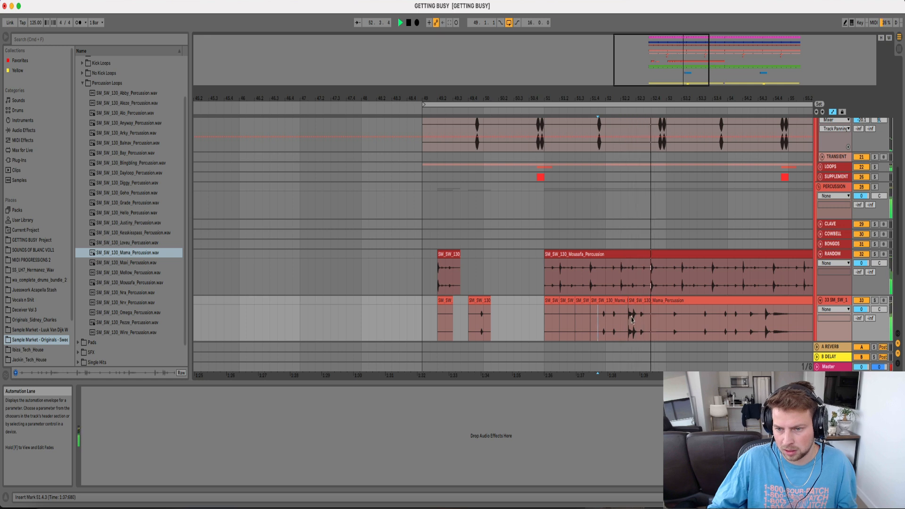
{"action": "mouse_move", "coordinate": [635, 317]}
{"action": "left_mouse_down"}
{"action": "mouse_move", "coordinate": [661, 303]}
{"action": "mouse_move", "coordinate": [558, 321]}
{"action": "mouse_move", "coordinate": [510, 310]}
{"action": "left_mouse_up"}
{"action": "key", "text": "space"}
{"action": "key", "text": "space"}
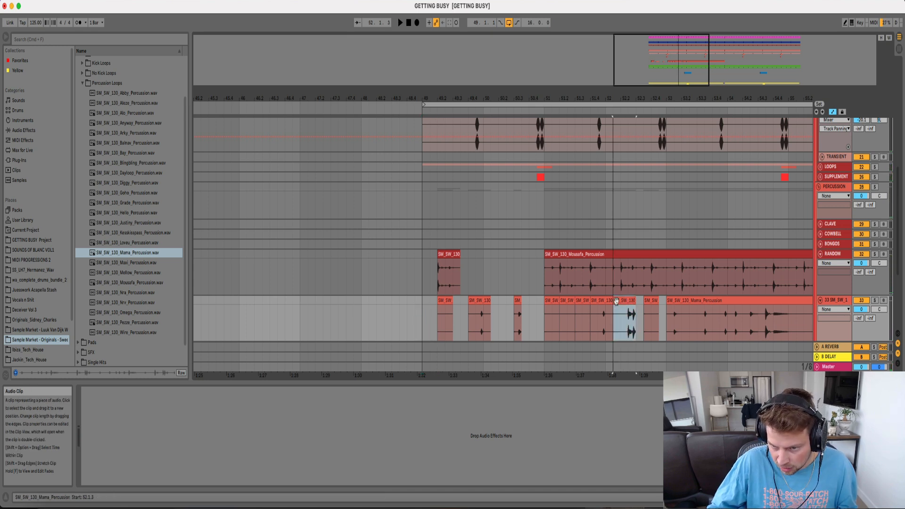
Solo the Mama percussion track for playback, trim the bar 52 double-hit clip to start at 52.2.1, and consolidate it
{"action": "left_click", "coordinate": [874, 301]}
{"action": "key", "text": "space"}
{"action": "left_click_drag", "start_coordinate": [646, 99], "coordinate": [637, 139]}
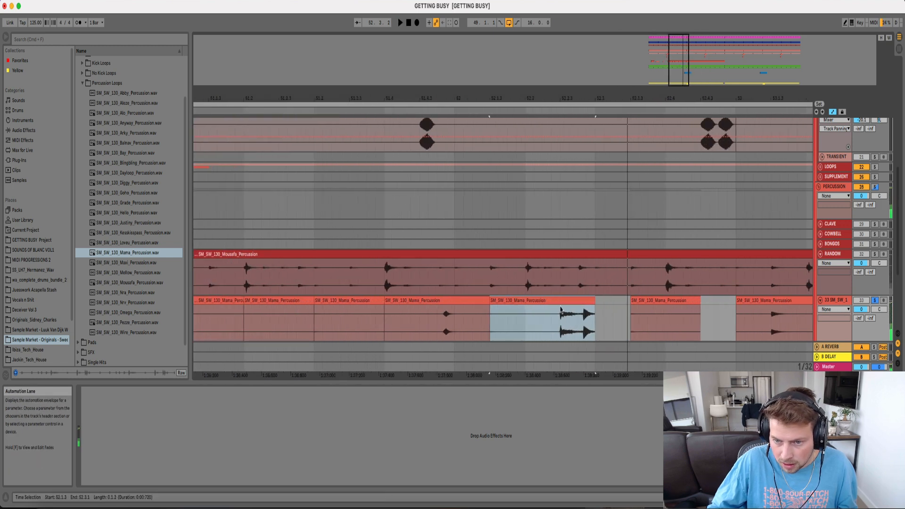
{"action": "left_click_drag", "start_coordinate": [489, 304], "coordinate": [528, 304]}
{"action": "key", "text": "super+s"}
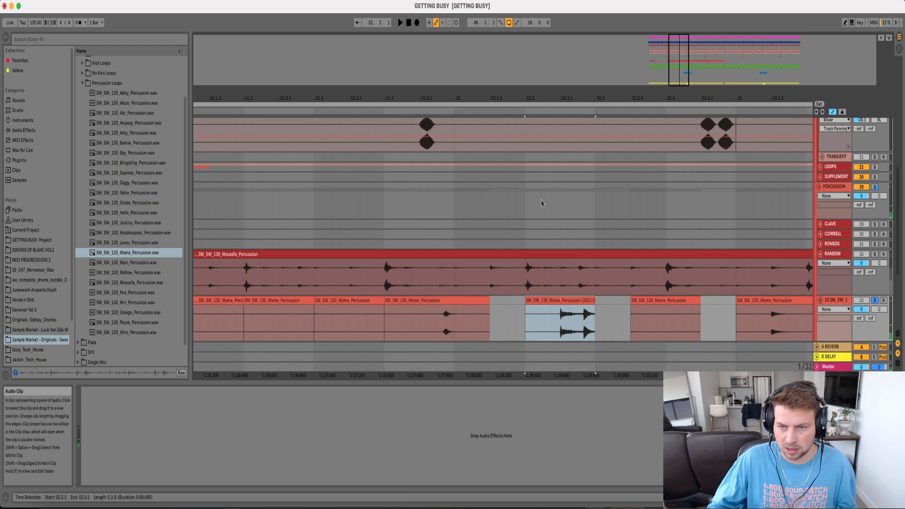
Close the gap before 52.2.1, delete the slice after the double hit, and consolidate the Mama track from bar 49 to 53
{"action": "left_click_drag", "start_coordinate": [536, 98], "coordinate": [536, 62]}
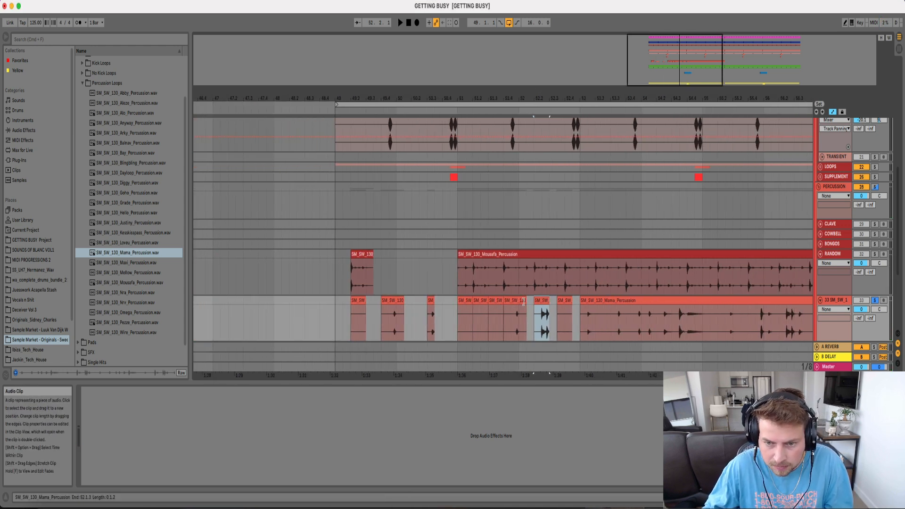
{"action": "left_click_drag", "start_coordinate": [504, 305], "coordinate": [527, 303]}
{"action": "left_click", "coordinate": [543, 302]}
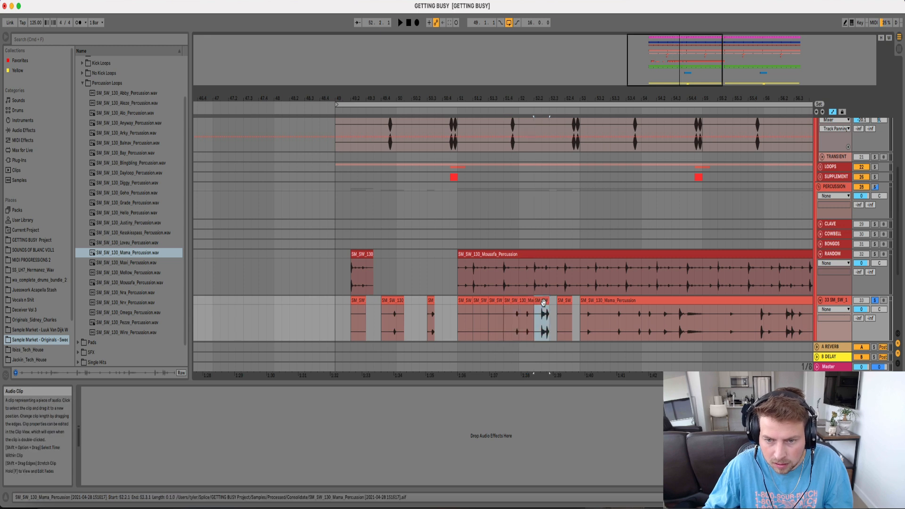
{"action": "left_click", "coordinate": [564, 305]}
{"action": "left_click_drag", "start_coordinate": [577, 304], "coordinate": [332, 300]}
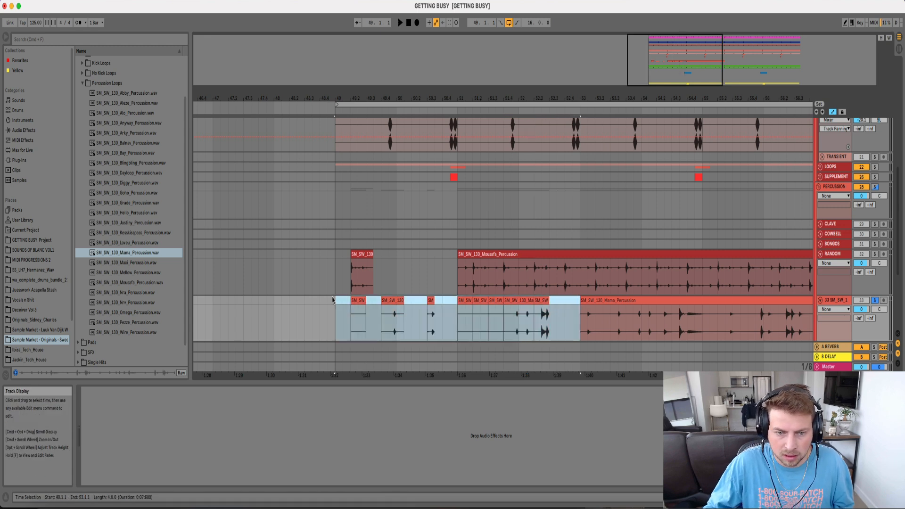
{"action": "key", "text": "super+j"}
Replace the long Mousafa clip on RANDOM with a duplicate of bars 49–51 at bar 51, and play from bar 49
{"action": "left_click", "coordinate": [460, 258]}
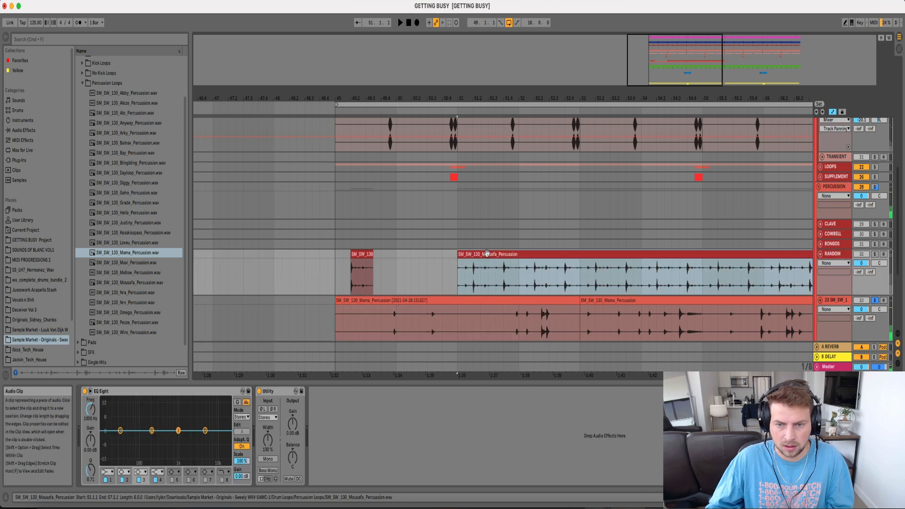
{"action": "left_click_drag", "start_coordinate": [460, 259], "coordinate": [335, 259]}
{"action": "key", "text": "super+d"}
{"action": "left_click", "coordinate": [334, 259]}
{"action": "left_click", "coordinate": [874, 254]}
{"action": "key", "text": "space"}
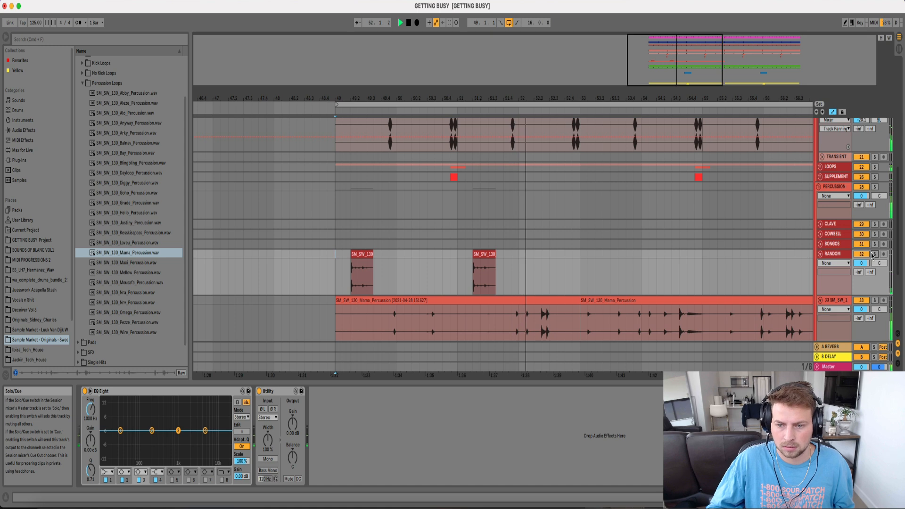
Duplicate the four-bar Mama clip and the RANDOM section from bars 49–53 into bars 53–57 during playback
{"action": "left_click", "coordinate": [546, 300]}
{"action": "key", "text": "super+d"}
{"action": "left_click_drag", "start_coordinate": [525, 98], "coordinate": [525, 80]}
{"action": "left_click_drag", "start_coordinate": [473, 255], "coordinate": [337, 257]}
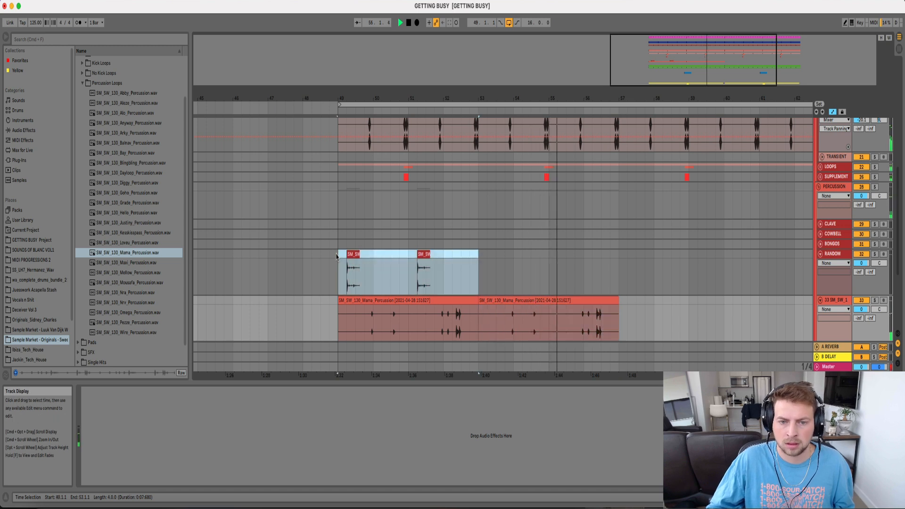
{"action": "key", "text": "super+d"}
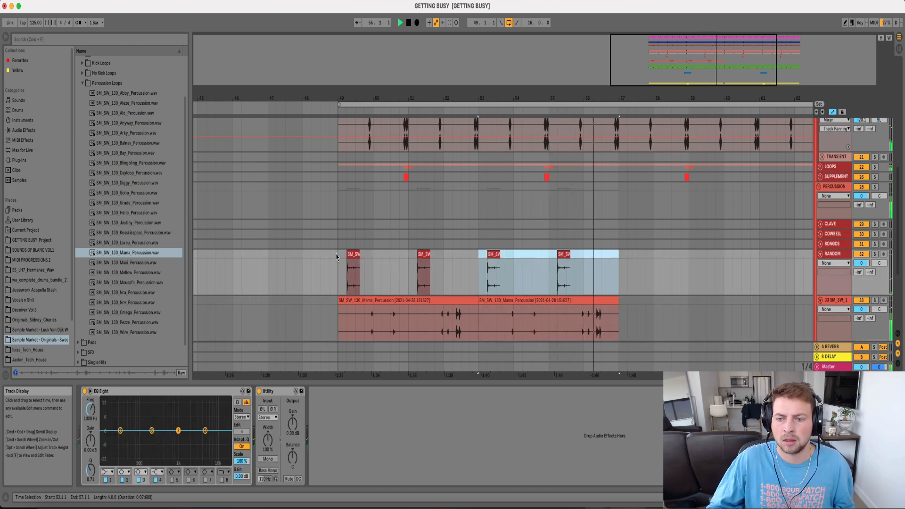
{"action": "key", "text": "space"}
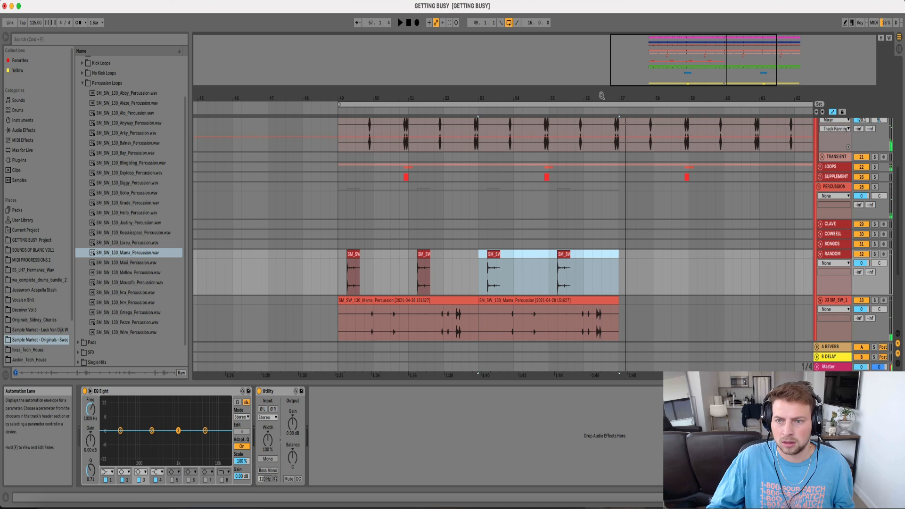
Copy the last Mama hit, cut from its onset to 56.3.1, to 56.3.4 and play the result
{"action": "scroll", "coordinate": [604, 336], "scroll_direction": "up", "scroll_amount": 5}
{"action": "left_click", "coordinate": [582, 319]}
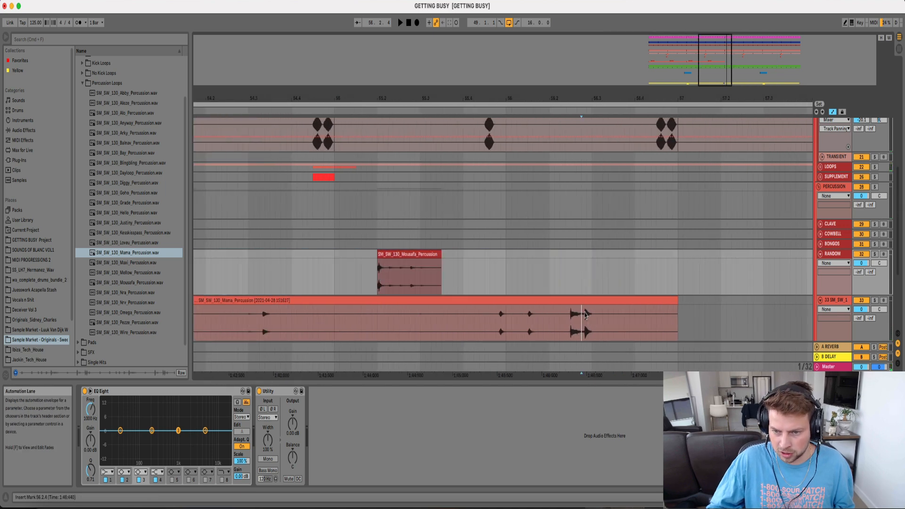
{"action": "left_click_drag", "start_coordinate": [592, 99], "coordinate": [593, 125]}
{"action": "left_click", "coordinate": [568, 320]}
{"action": "left_click_drag", "start_coordinate": [568, 321], "coordinate": [589, 308]}
{"action": "left_click", "coordinate": [577, 103]}
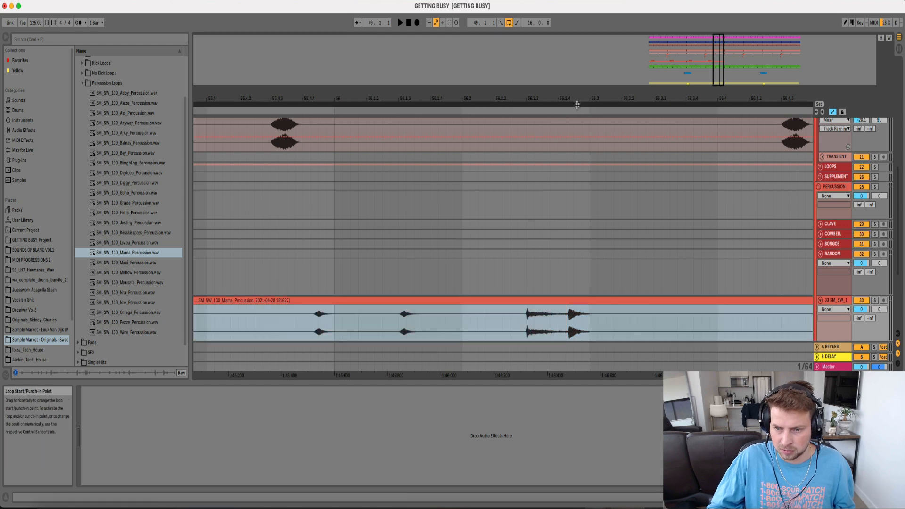
{"action": "left_click_drag", "start_coordinate": [583, 98], "coordinate": [583, 134]}
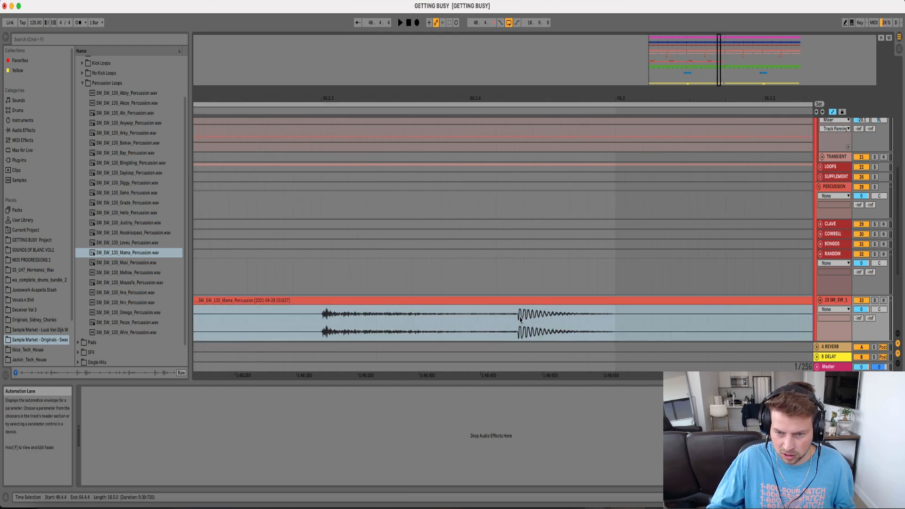
{"action": "left_click", "coordinate": [517, 320]}
{"action": "left_click_drag", "start_coordinate": [520, 99], "coordinate": [520, 137]}
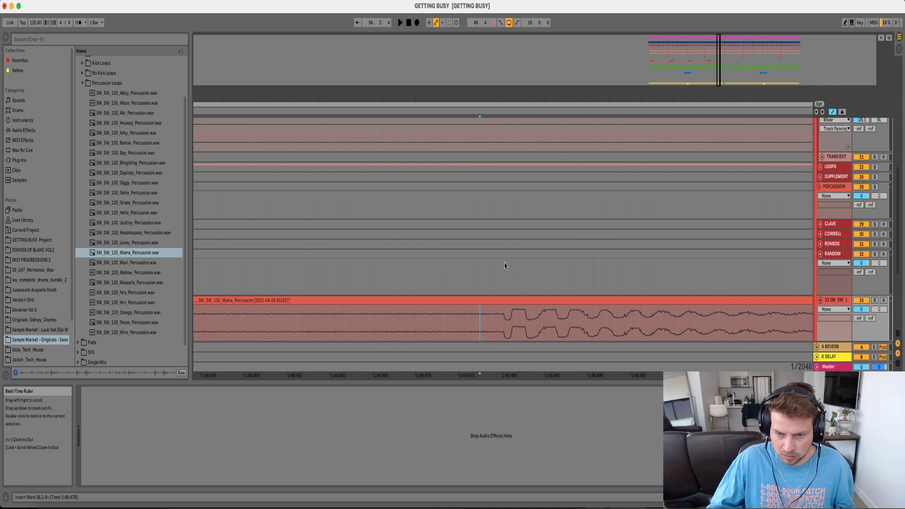
{"action": "left_click_drag", "start_coordinate": [496, 320], "coordinate": [819, 283]}
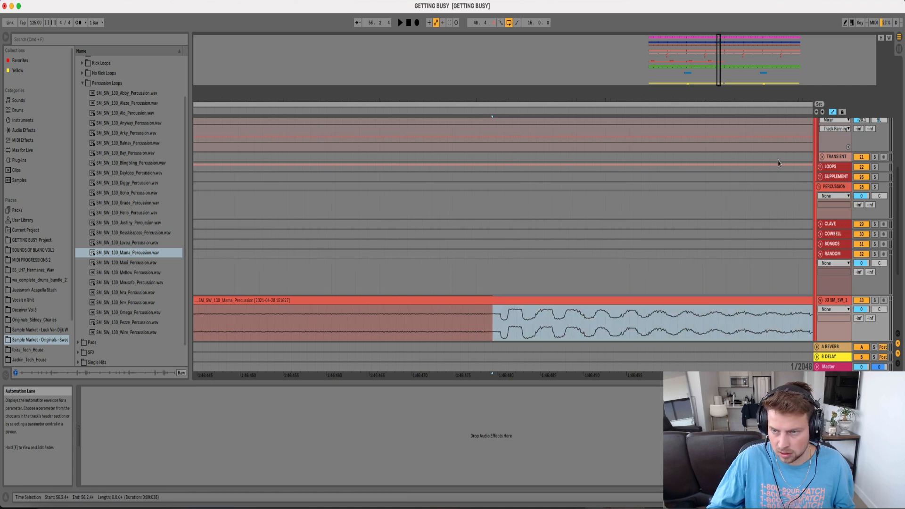
{"action": "left_click_drag", "start_coordinate": [744, 99], "coordinate": [553, 59]}
{"action": "left_click", "coordinate": [615, 321], "text": "shift"}
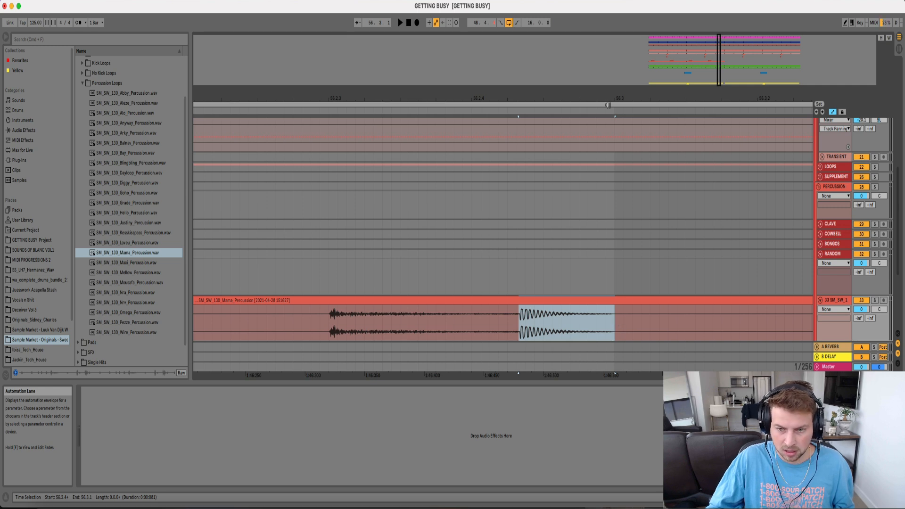
{"action": "left_click_drag", "start_coordinate": [613, 96], "coordinate": [559, 48]}
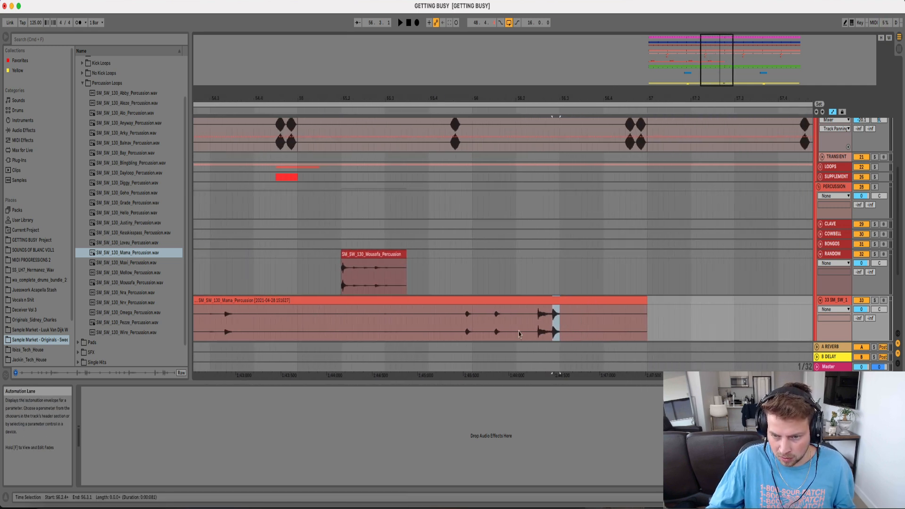
{"action": "key", "text": "space"}
{"action": "left_click", "coordinate": [588, 327]}
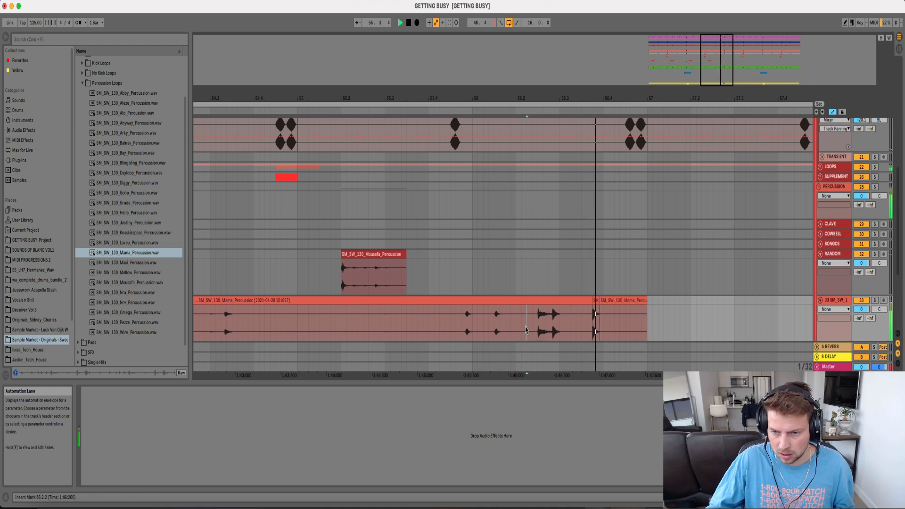
{"action": "key", "text": "space"}
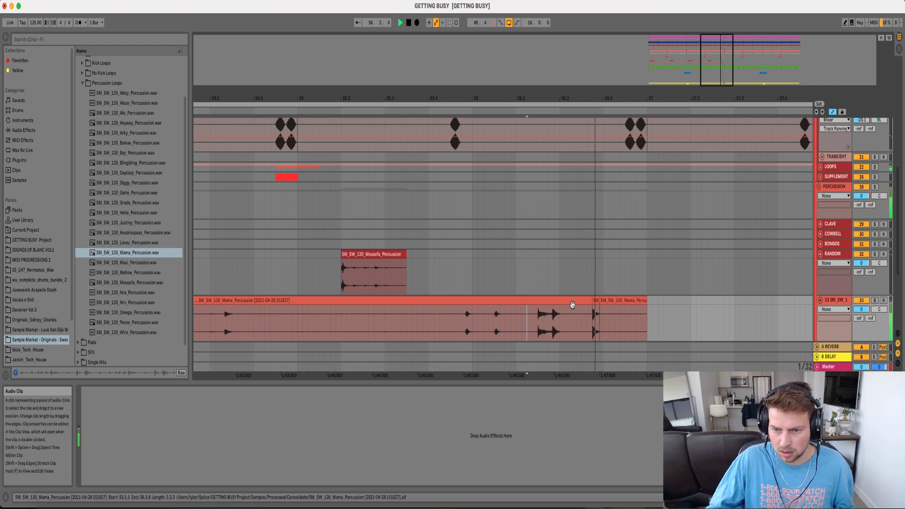
{"action": "key", "text": "space"}
Replace the extra Mama hit at 56.3.4 with one just after 56.3.2, and play from 56.2.1
{"action": "left_click_drag", "start_coordinate": [537, 315], "coordinate": [554, 315]}
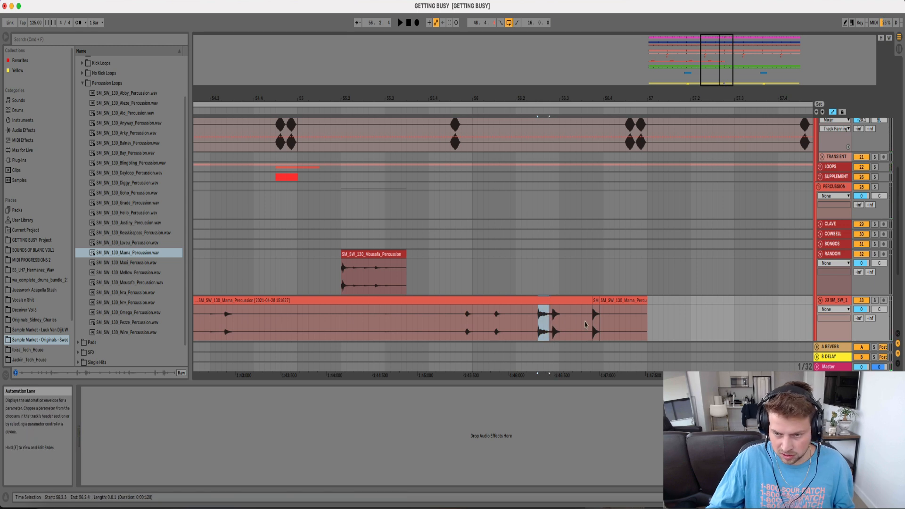
{"action": "key", "text": "shift+Right"}
{"action": "mouse_move", "coordinate": [598, 308]}
{"action": "left_mouse_down"}
{"action": "mouse_move", "coordinate": [574, 321]}
{"action": "mouse_move", "coordinate": [583, 320]}
{"action": "left_mouse_up"}
{"action": "left_click", "coordinate": [520, 329]}
{"action": "key", "text": "space"}
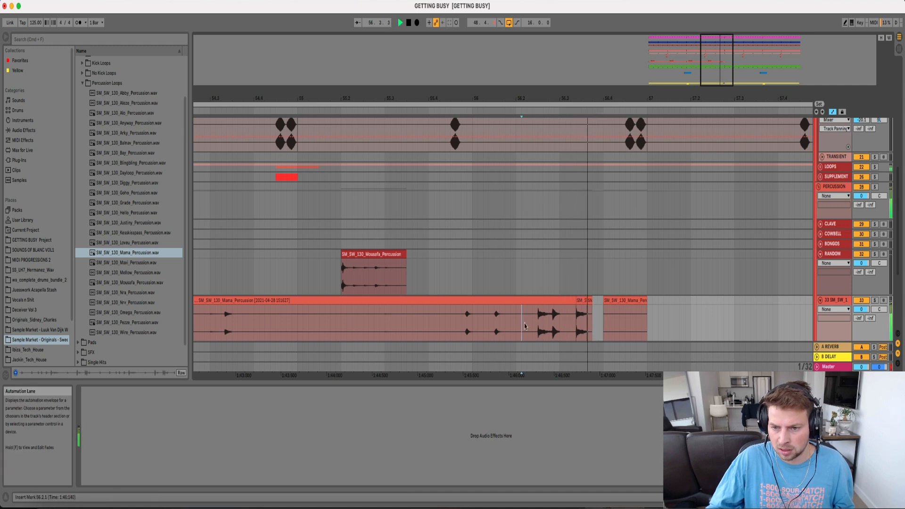
{"action": "key", "text": "space"}
{"action": "key", "text": "space"}
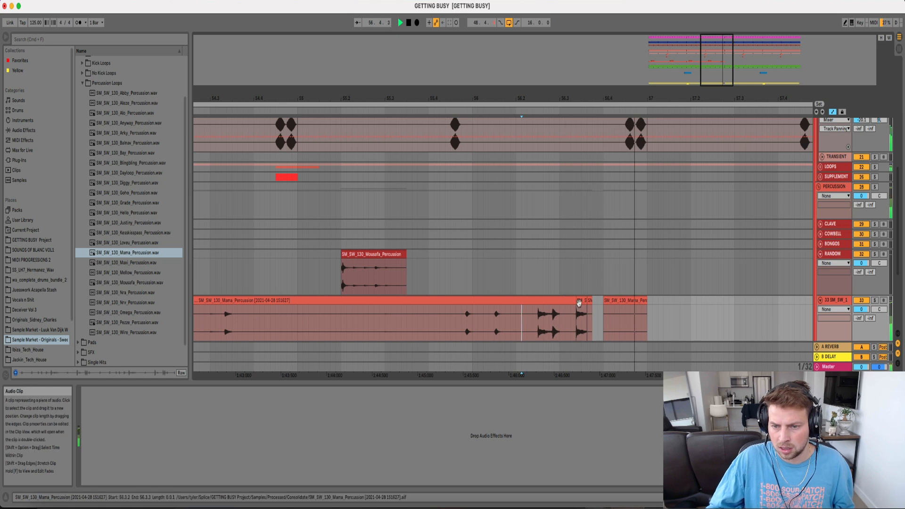
{"action": "key", "text": "space"}
Move the extra Mama hit earlier to start at 56.3.2 and play from 56.2.2
{"action": "left_click", "coordinate": [580, 313]}
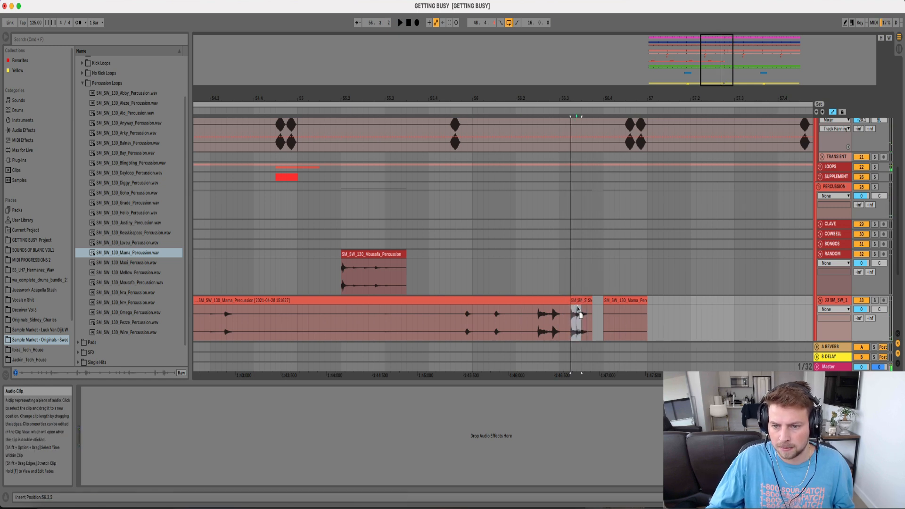
{"action": "left_click", "coordinate": [527, 325]}
{"action": "key", "text": "space"}
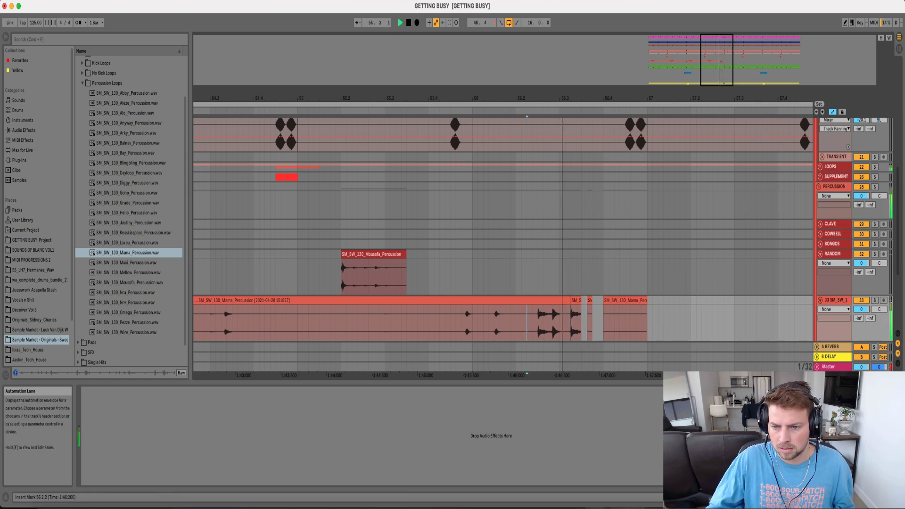
Try extending the extra Mama hit's clip across the gap to 56.4.1, then undo the change and stop playback
{"action": "left_click", "coordinate": [579, 308]}
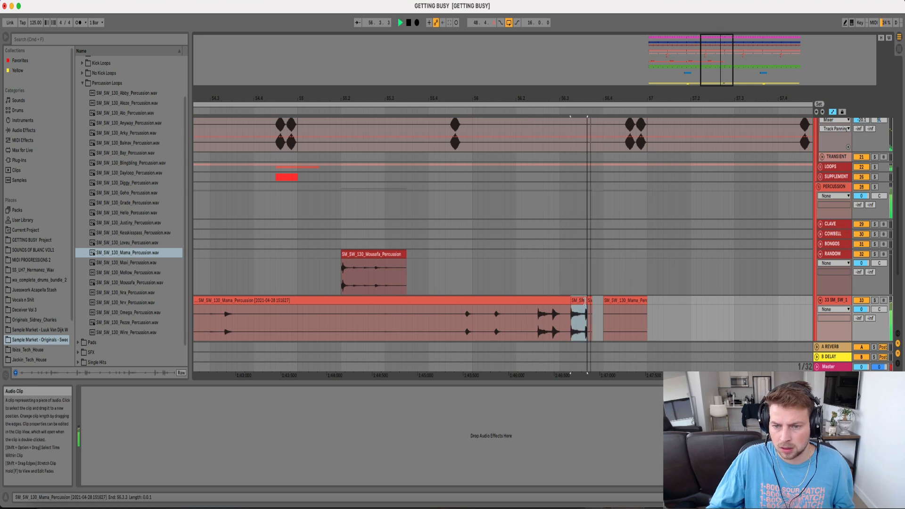
{"action": "left_click_drag", "start_coordinate": [586, 301], "coordinate": [604, 302]}
{"action": "left_click", "coordinate": [521, 336]}
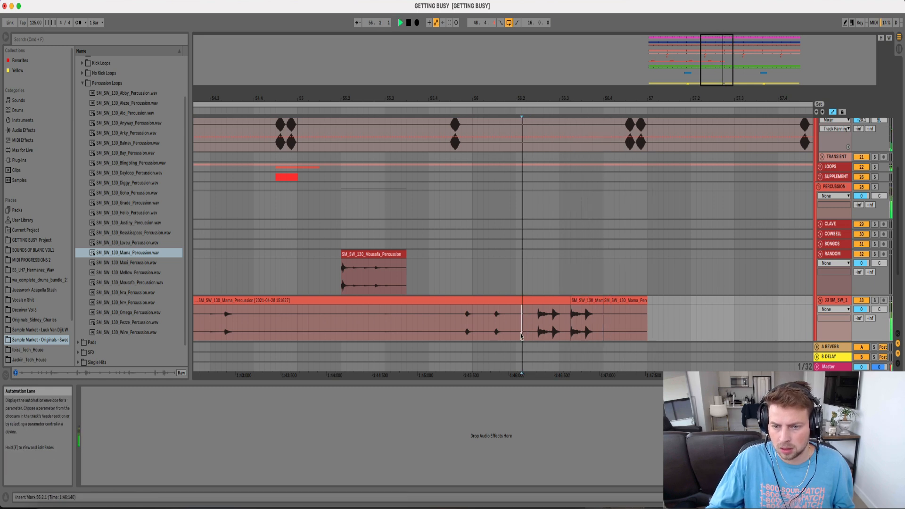
{"action": "key", "text": "super+z"}
{"action": "key", "text": "space"}
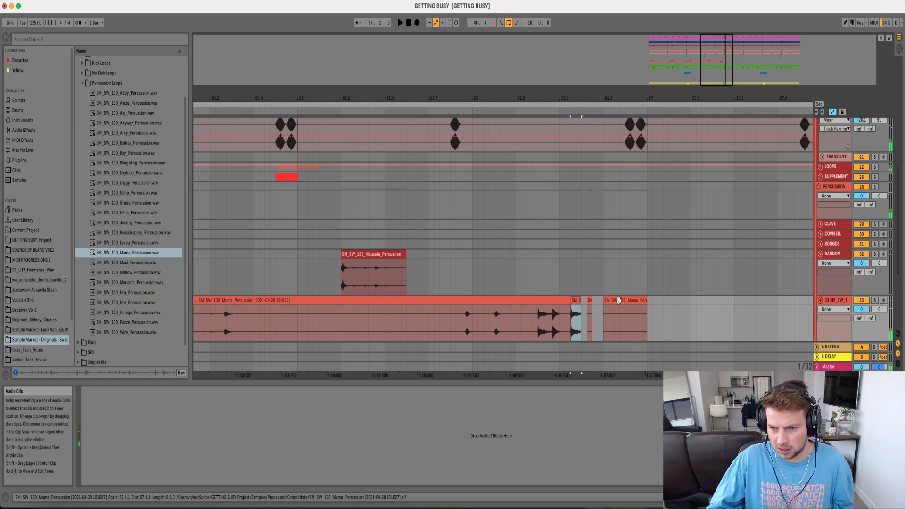
Delete the leftover Mama percussion slices between the extra hit and bar 57
{"action": "left_click", "coordinate": [626, 300]}
{"action": "left_click", "coordinate": [590, 301]}
{"action": "left_click", "coordinate": [609, 302], "text": "shift"}
{"action": "key", "text": "Delete"}
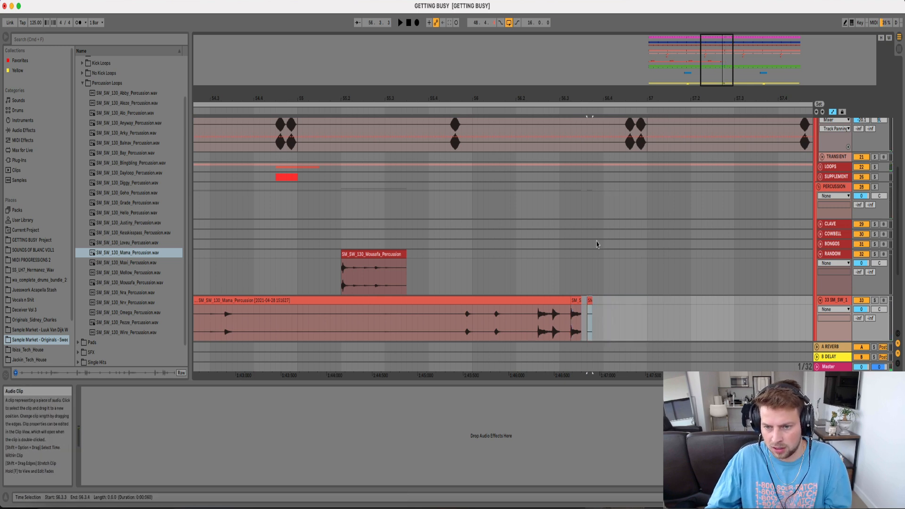
Consolidate the Mama percussion from bar 49 to bar 57 into one clip and set the loop start to 49.1.1
{"action": "left_click_drag", "start_coordinate": [603, 98], "coordinate": [603, 52]}
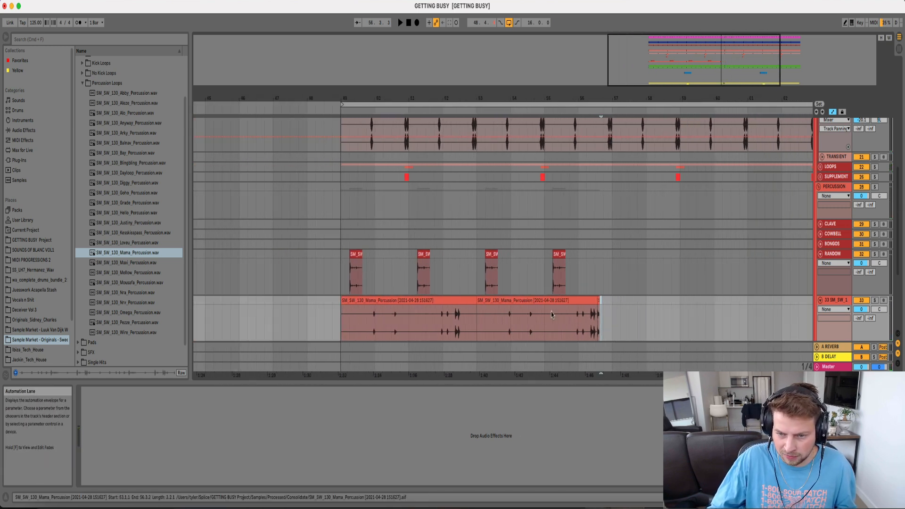
{"action": "left_click_drag", "start_coordinate": [609, 307], "coordinate": [343, 301]}
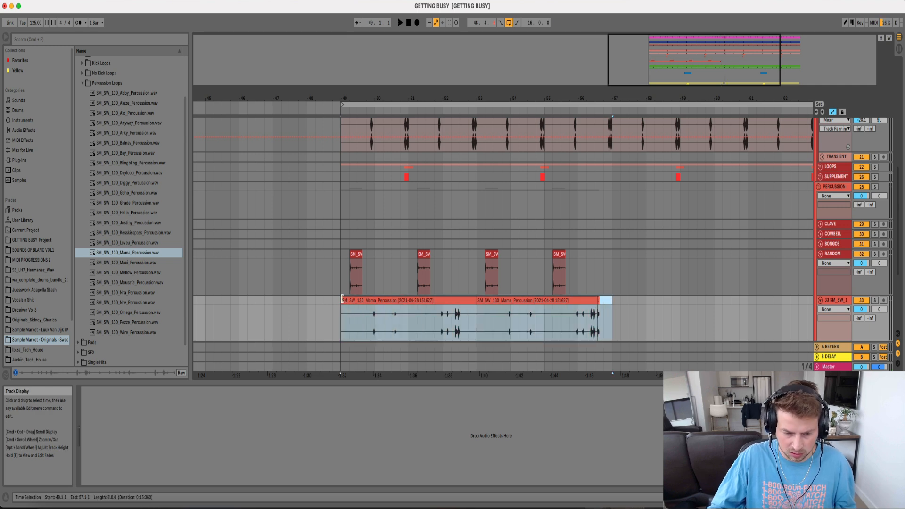
{"action": "key", "text": "super+j"}
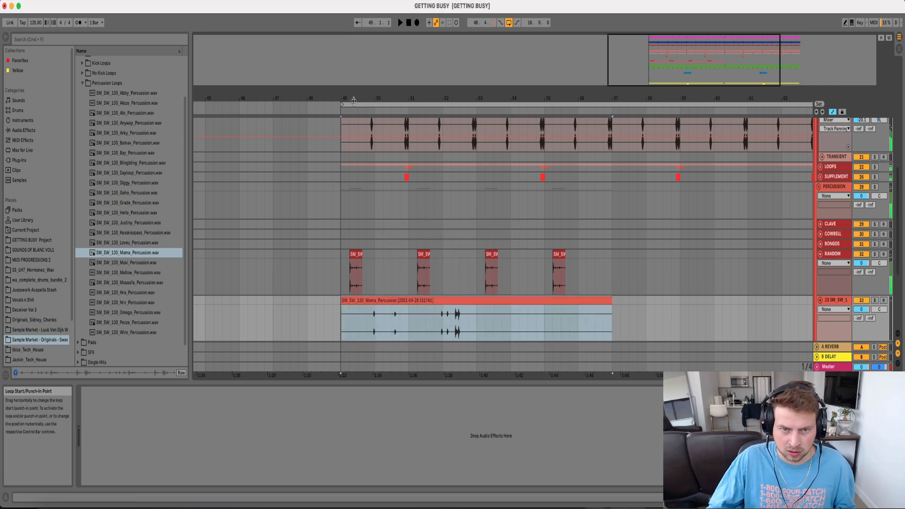
{"action": "left_click", "coordinate": [344, 104]}
{"action": "left_click", "coordinate": [339, 264]}
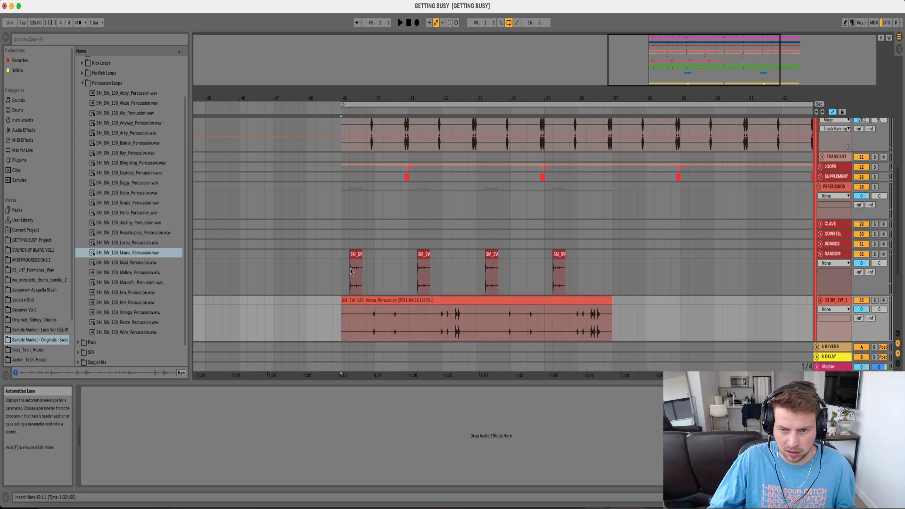
Duplicate the RANDOM track's Mousafa hits and the consolidated Mama clip from bars 49–57 into bars 57–65
{"action": "left_click", "coordinate": [554, 301]}
{"action": "key", "text": "super+d"}
{"action": "left_click", "coordinate": [344, 256], "text": "shift"}
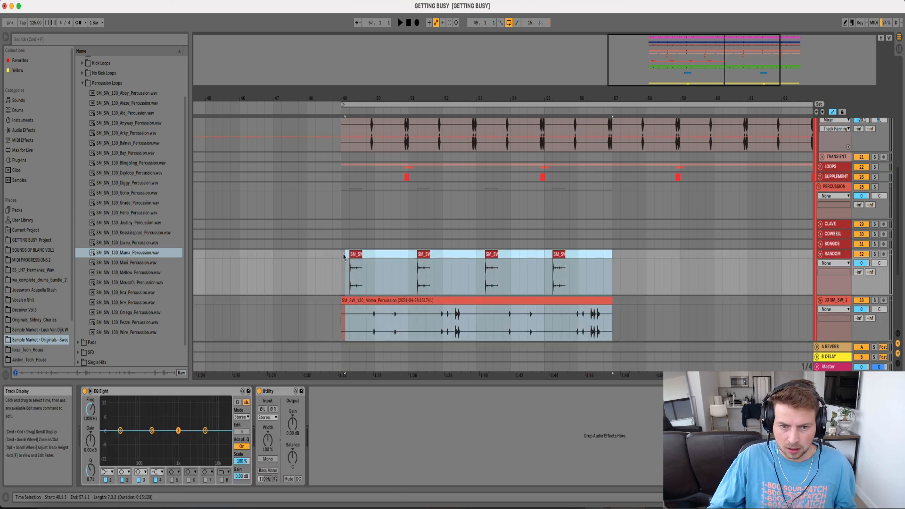
{"action": "key", "text": "super+d"}
{"action": "left_click_drag", "start_coordinate": [464, 90], "coordinate": [463, 66]}
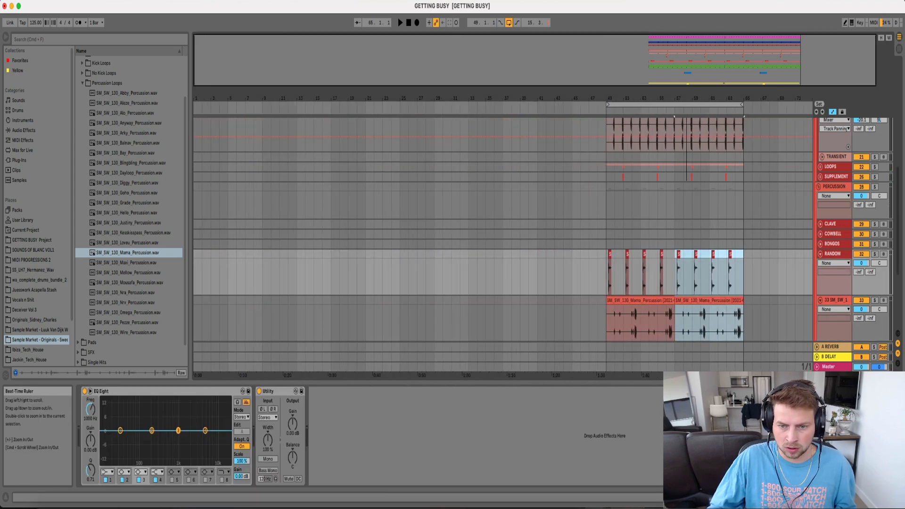
Fold the PERCUSSION group and insert a new audio track below the OPEN hat track
{"action": "left_click", "coordinate": [819, 186]}
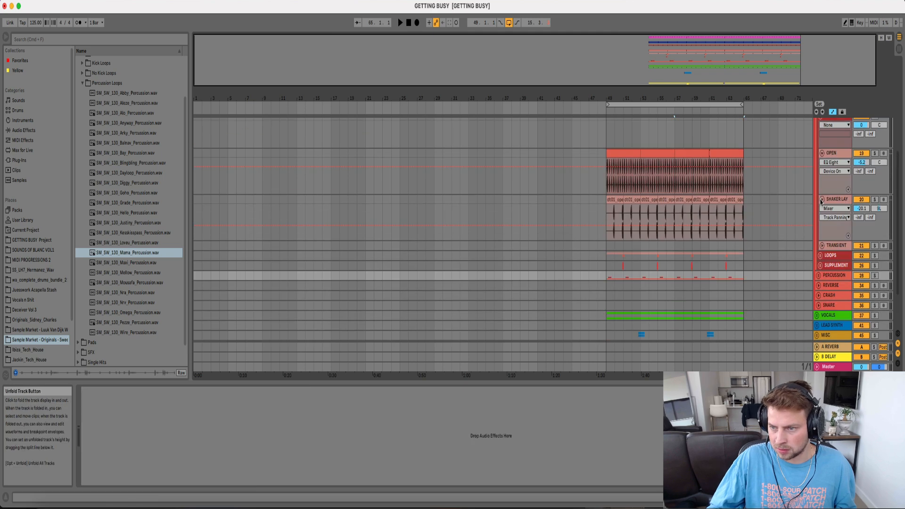
{"action": "left_click", "coordinate": [837, 154]}
{"action": "key", "text": "super+t"}
Solo the OPEN hat from bar 49 during playback and lower its EQ Eight low-cut frequency to 1.84 kHz
{"action": "left_click_drag", "start_coordinate": [629, 99], "coordinate": [542, 169]}
{"action": "left_click", "coordinate": [543, 170]}
{"action": "left_click", "coordinate": [873, 153]}
{"action": "key", "text": "space"}
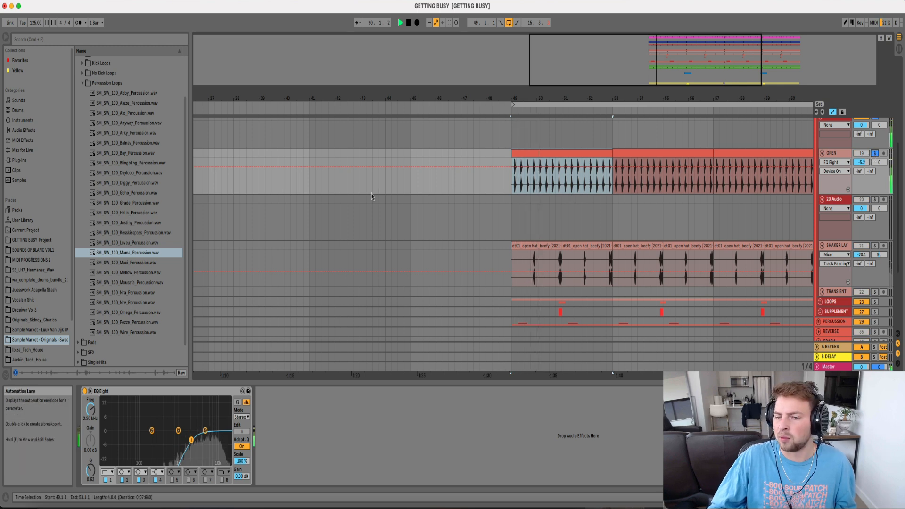
{"action": "left_click_drag", "start_coordinate": [191, 440], "coordinate": [189, 439]}
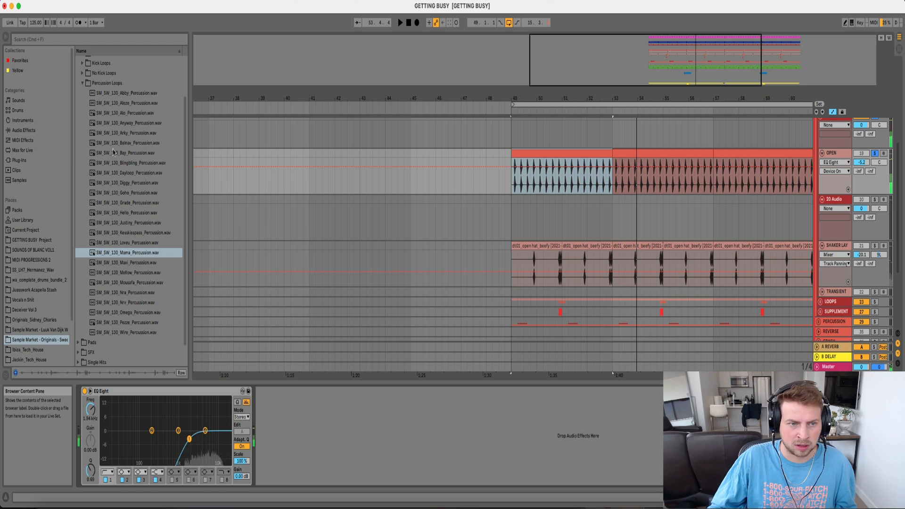
Find SM_SW_130_Freezy_Hats.wav in the Hat & Top Loops folder and place it below OPEN at bar 49
{"action": "left_click", "coordinate": [83, 82]}
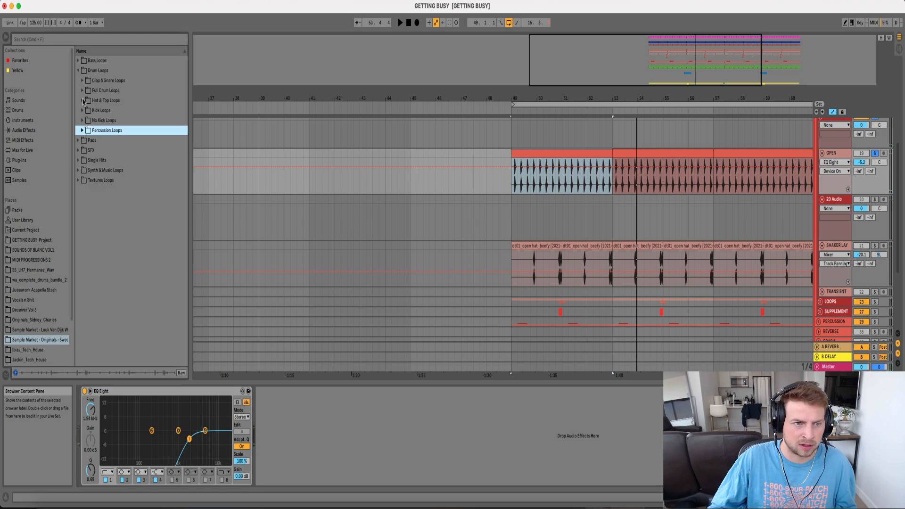
{"action": "left_click", "coordinate": [83, 101]}
{"action": "left_click", "coordinate": [126, 151]}
{"action": "left_click", "coordinate": [132, 219]}
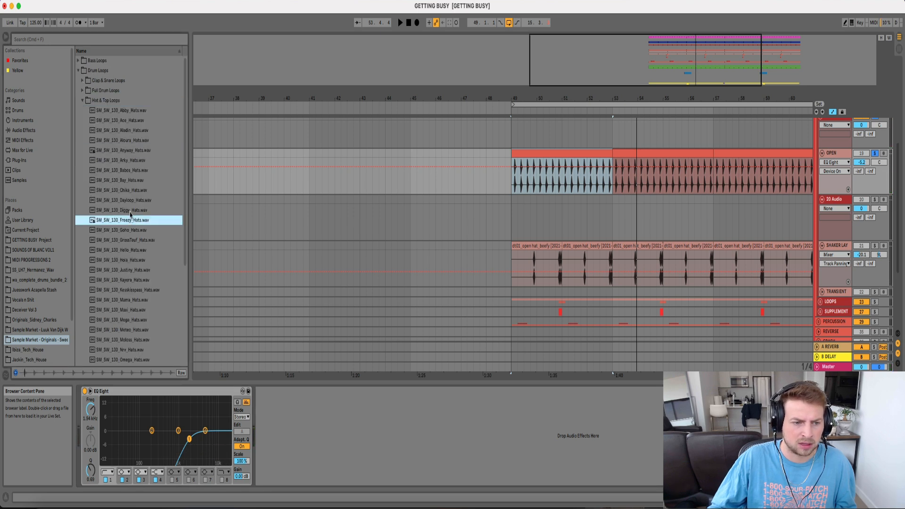
{"action": "left_click_drag", "start_coordinate": [835, 153], "coordinate": [834, 207]}
{"action": "left_click_drag", "start_coordinate": [520, 94], "coordinate": [523, 179]}
Audition the Freezy hats against OPEN, toggling them on and off, and set their track volume to -14.3 dB
{"action": "left_click", "coordinate": [874, 200], "text": "super"}
{"action": "left_click_drag", "start_coordinate": [861, 209], "coordinate": [861, 221]}
{"action": "key", "text": "space"}
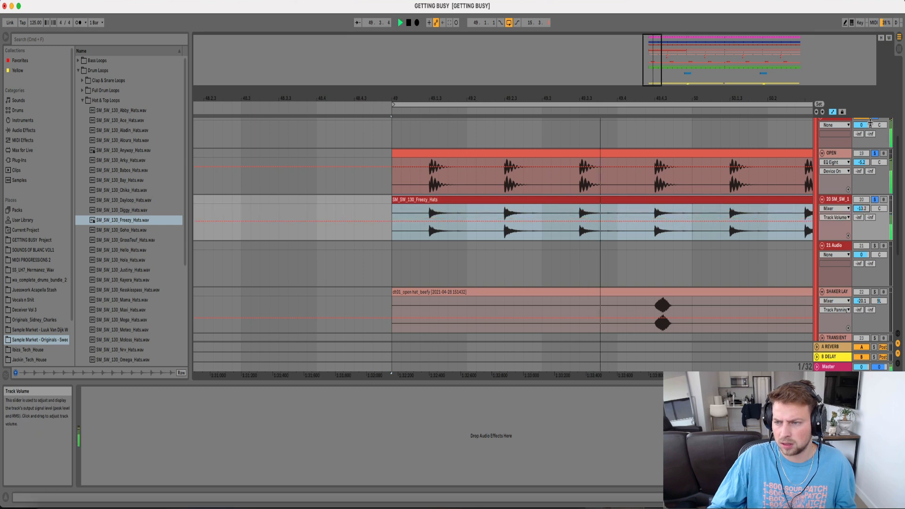
{"action": "scroll", "coordinate": [870, 123], "scroll_direction": "up", "scroll_amount": 2}
{"action": "left_click", "coordinate": [866, 219]}
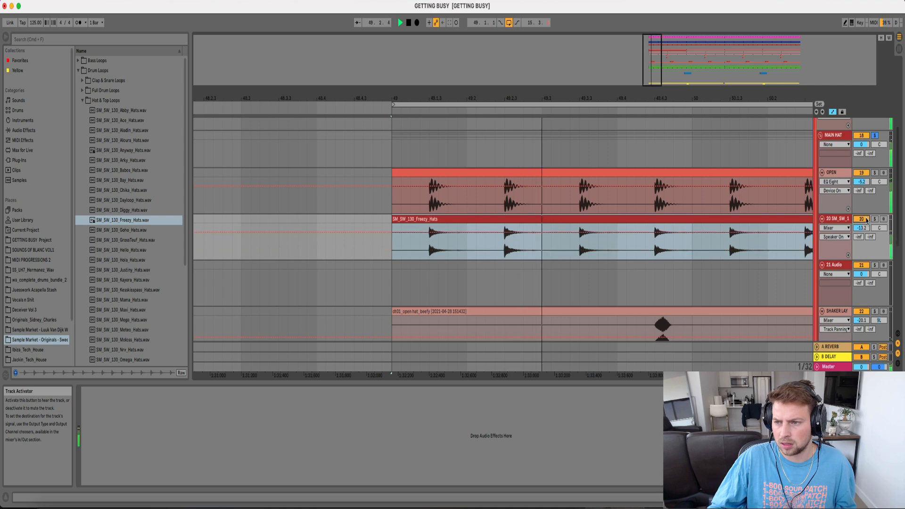
{"action": "left_click_drag", "start_coordinate": [867, 228], "coordinate": [867, 229]}
{"action": "key", "text": "space"}
{"action": "left_click", "coordinate": [875, 219]}
Duplicate the four-bar Freezy hats clip three times to fill the arrangement up to bar 65
{"action": "left_click_drag", "start_coordinate": [699, 99], "coordinate": [599, 42]}
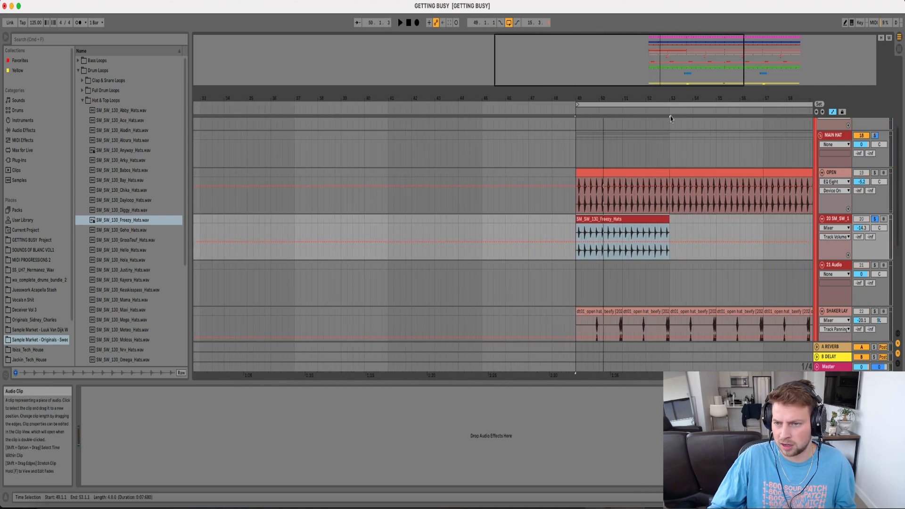
{"action": "left_click_drag", "start_coordinate": [601, 99], "coordinate": [474, 80]}
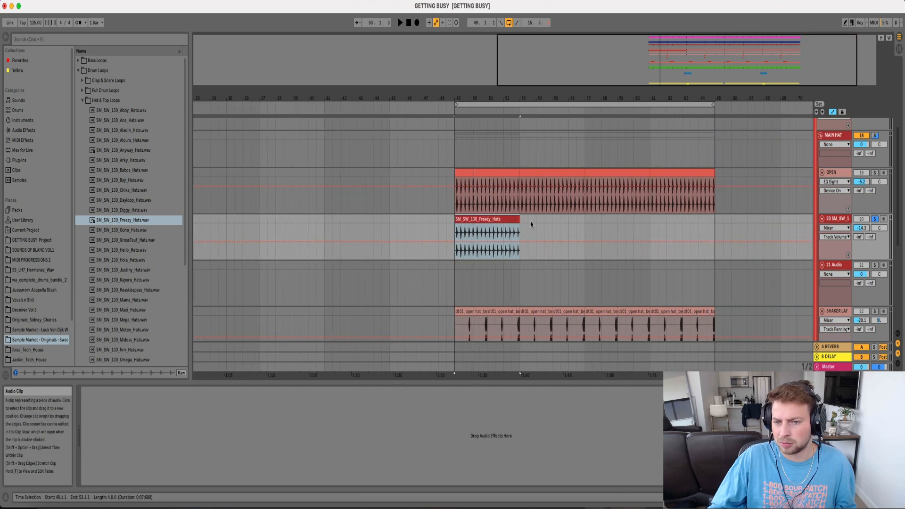
{"action": "key", "text": "super+d"}
{"action": "key", "text": "super+d"}
{"action": "key", "text": "super+d"}
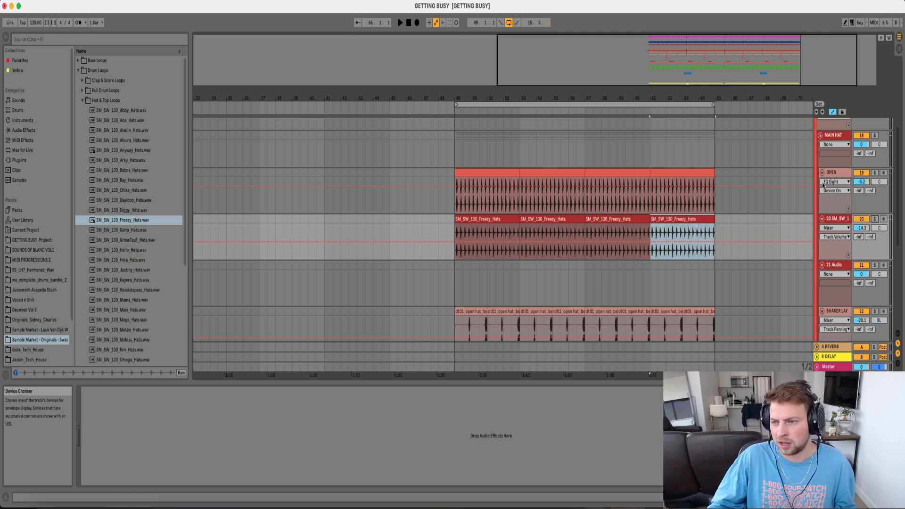
Fold the MAIN HAT group, clear its solo and play the full mix from 49.1.1
{"action": "left_click", "coordinate": [454, 151]}
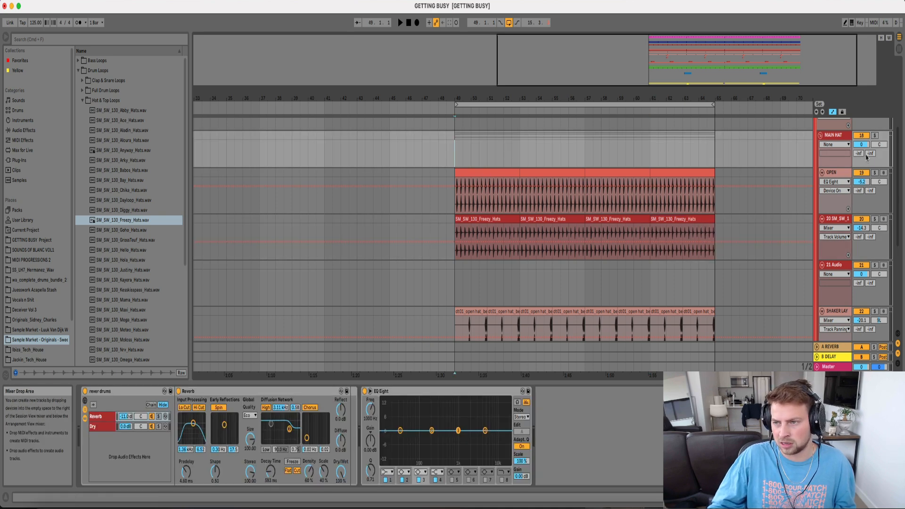
{"action": "key", "text": "super+alt+u"}
{"action": "key", "text": "space"}
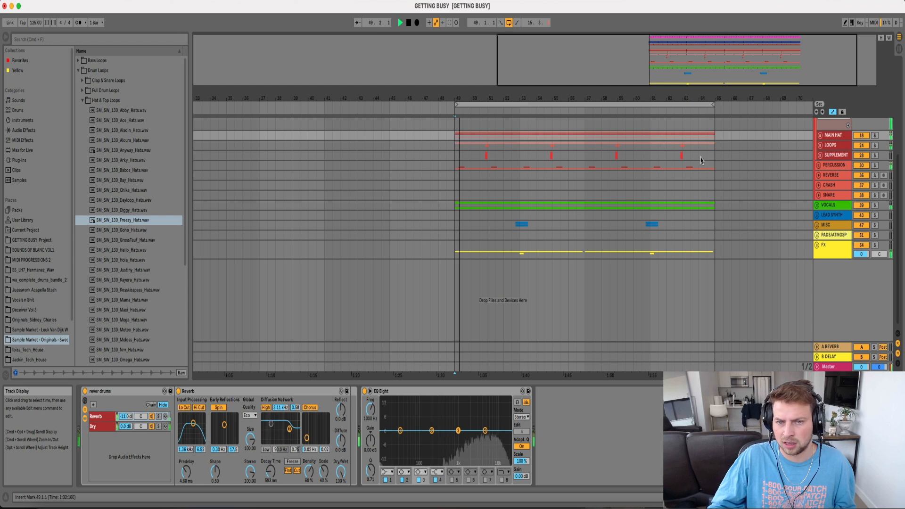
{"action": "scroll", "coordinate": [669, 151], "scroll_direction": "up", "scroll_amount": 5}
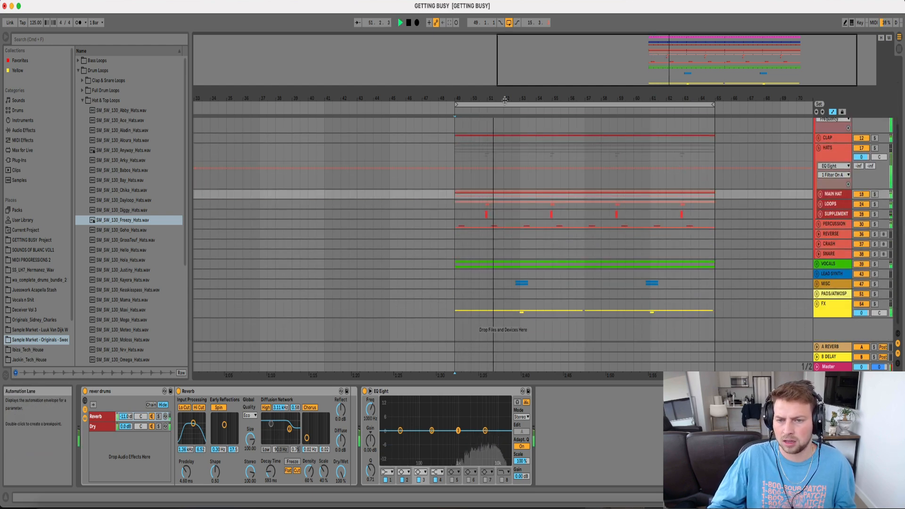
{"action": "left_click_drag", "start_coordinate": [508, 95], "coordinate": [509, 79]}
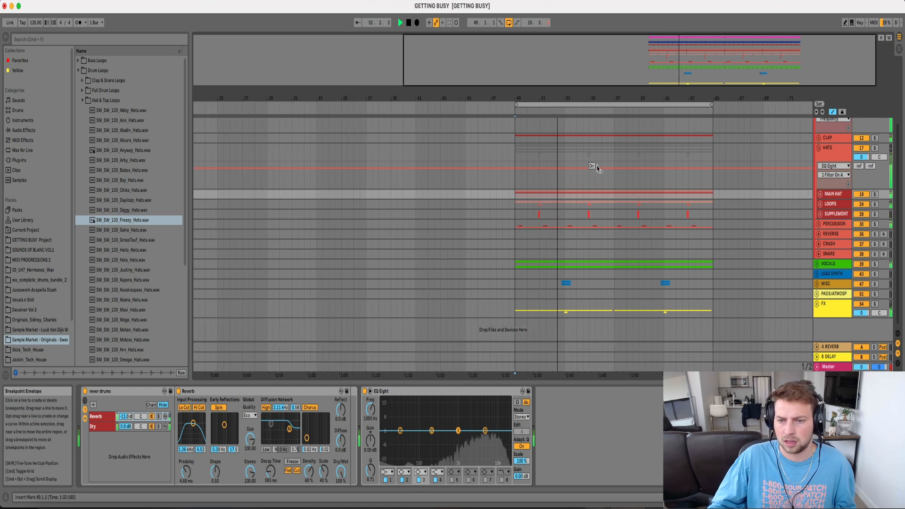
Unfold the VOCALS group and raise the MAIN vocal's volume to -9.1 dB, checking it from bar 49
{"action": "left_click", "coordinate": [817, 264]}
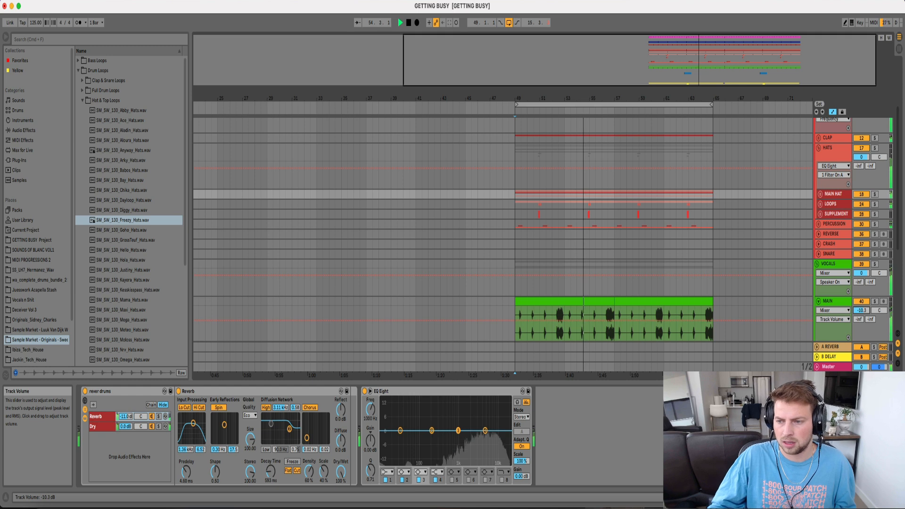
{"action": "key", "text": "space"}
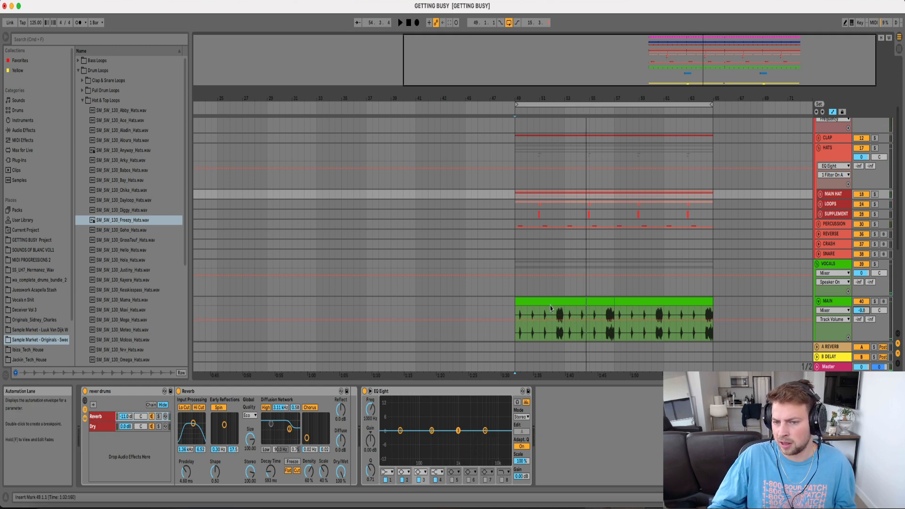
{"action": "left_click_drag", "start_coordinate": [614, 312], "coordinate": [506, 312]}
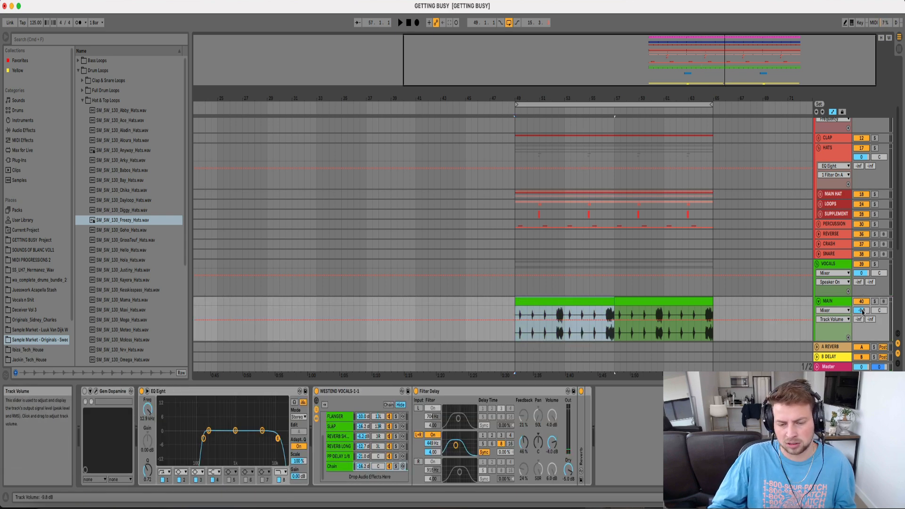
{"action": "left_click_drag", "start_coordinate": [862, 312], "coordinate": [862, 309]}
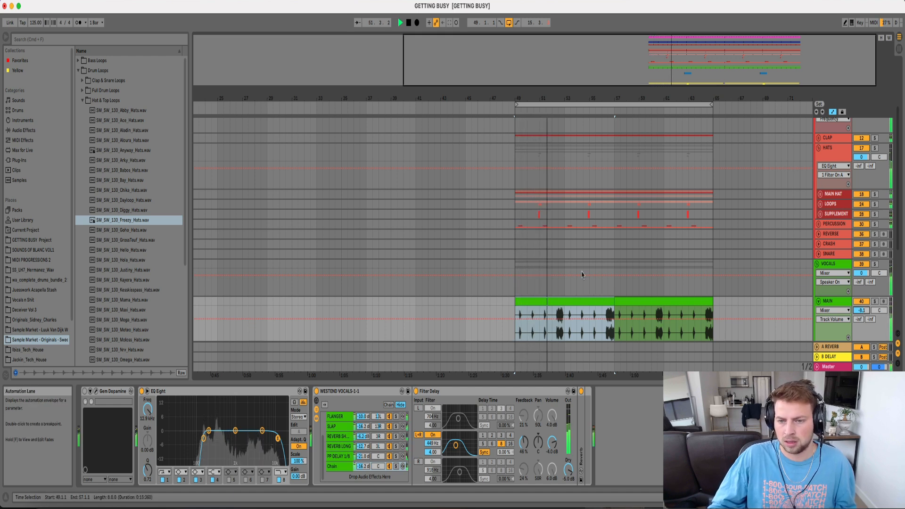
Fold the DRUMS group, stop playback and select the KICK and BASS section from 56.3.1 to 57.1.1
{"action": "left_click_drag", "start_coordinate": [609, 98], "coordinate": [608, 118]}
{"action": "left_click_drag", "start_coordinate": [481, 111], "coordinate": [502, 94]}
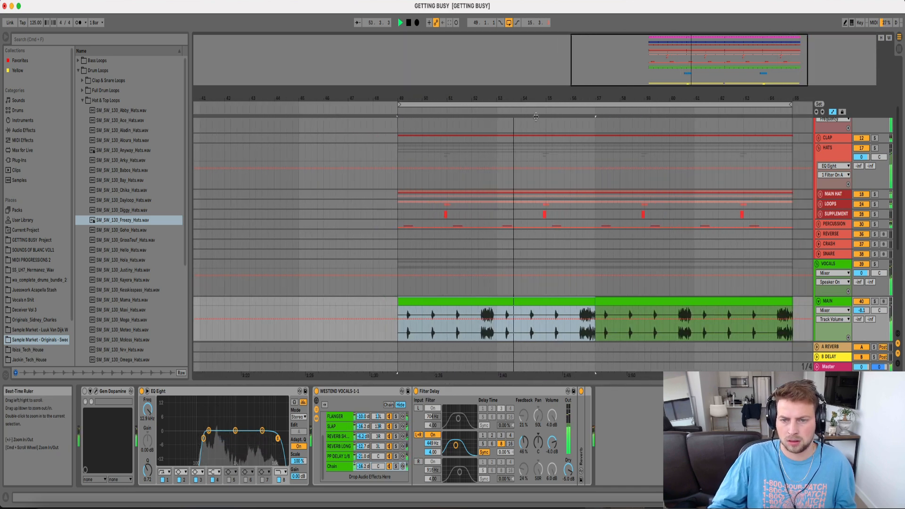
{"action": "scroll", "coordinate": [608, 160], "scroll_direction": "up", "scroll_amount": 4}
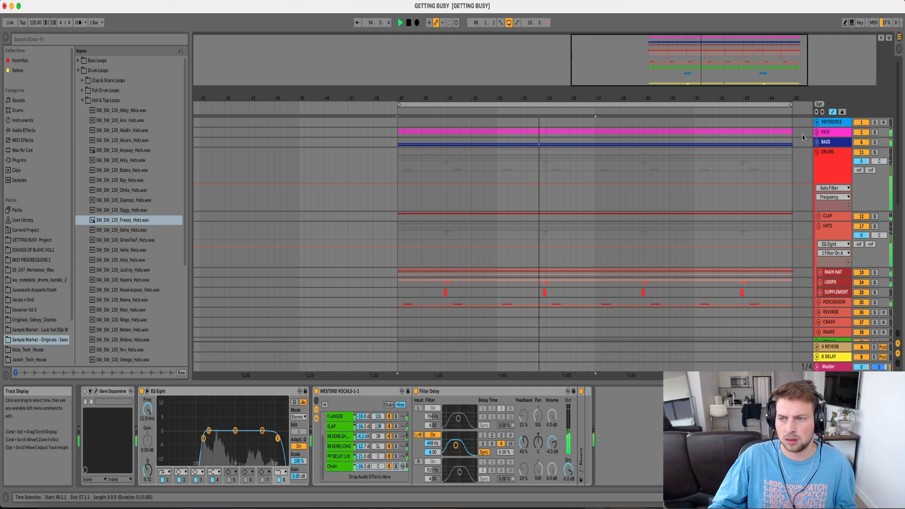
{"action": "left_click", "coordinate": [818, 152]}
{"action": "left_click", "coordinate": [818, 135]}
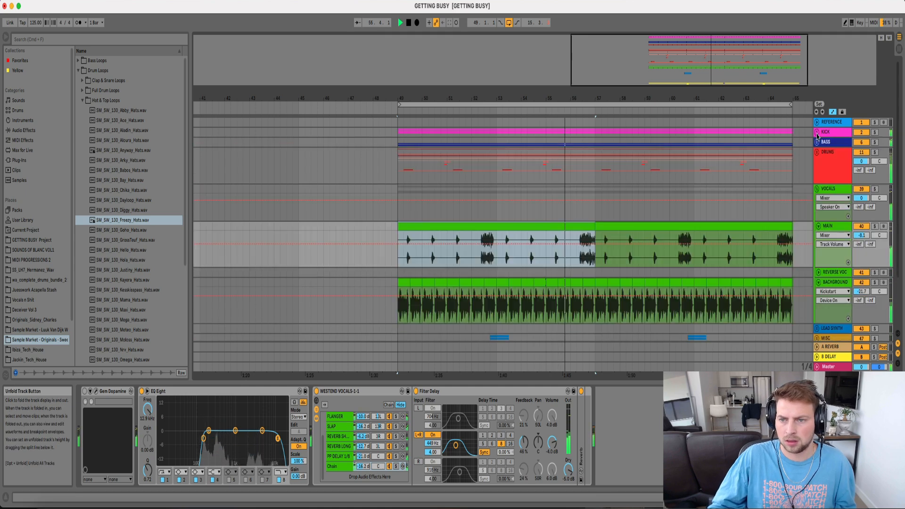
{"action": "key", "text": "space"}
{"action": "left_click_drag", "start_coordinate": [583, 128], "coordinate": [597, 143]}
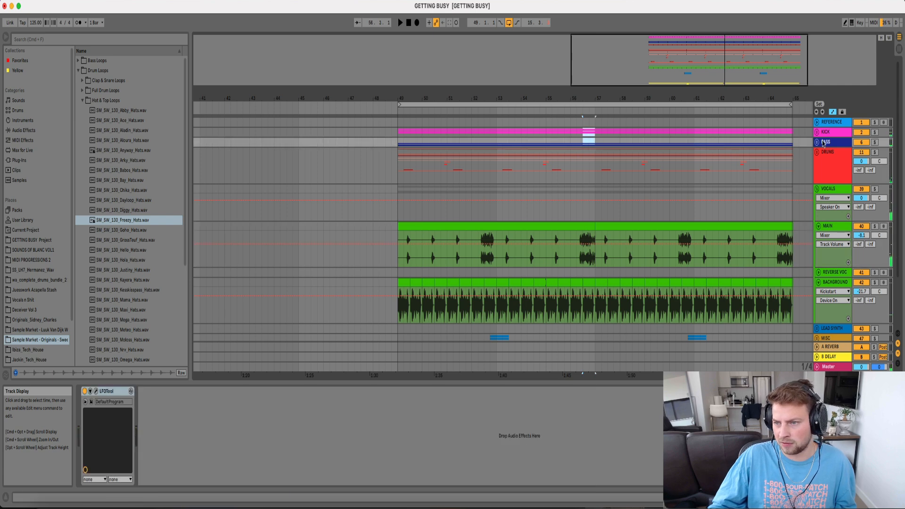
Group the KICK and BASS tracks together
{"action": "left_click", "coordinate": [830, 135]}
{"action": "left_click", "coordinate": [830, 142], "text": "shift"}
{"action": "key", "text": "super+g"}
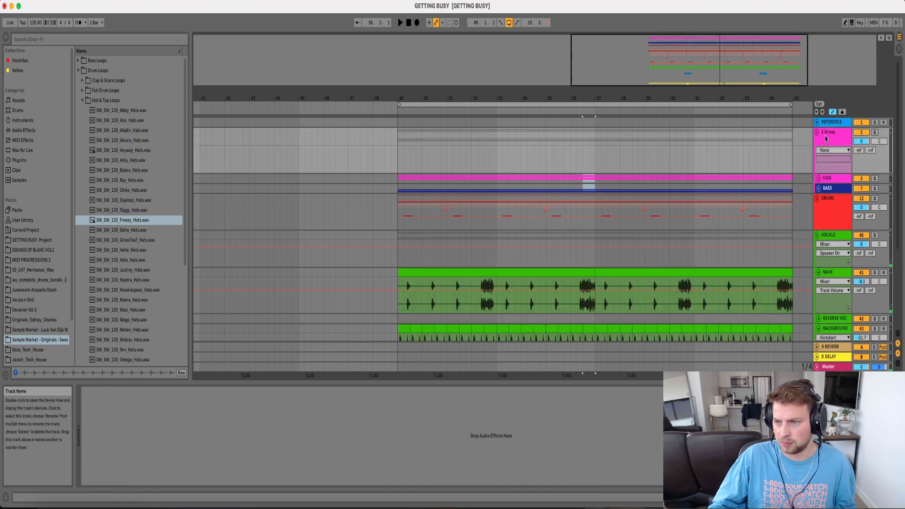
Add EQ Eight from the Favorites collection to the new kick and bass group
{"action": "left_click", "coordinate": [83, 40]}
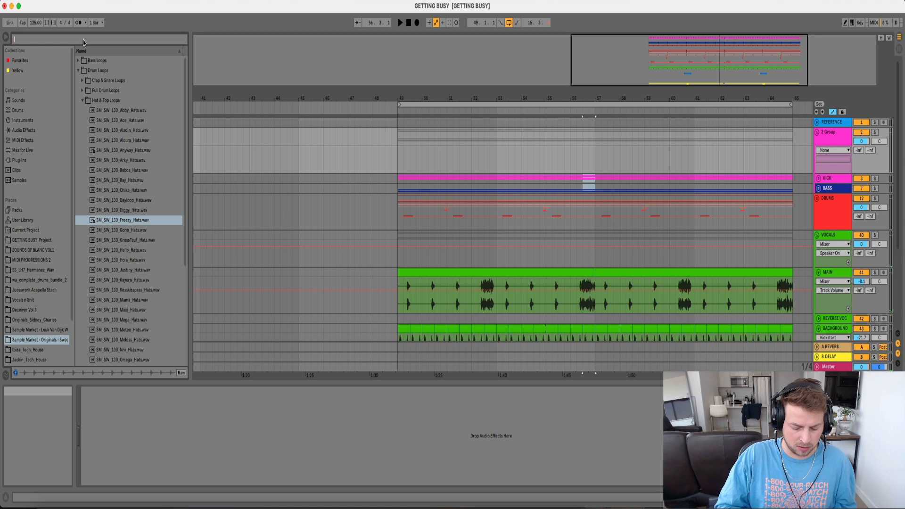
{"action": "left_click", "coordinate": [21, 60]}
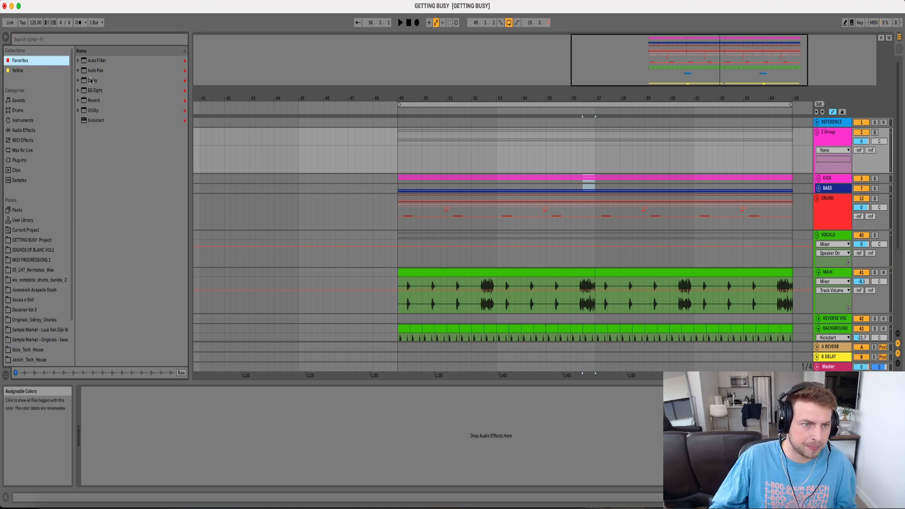
{"action": "left_click_drag", "start_coordinate": [100, 92], "coordinate": [637, 138]}
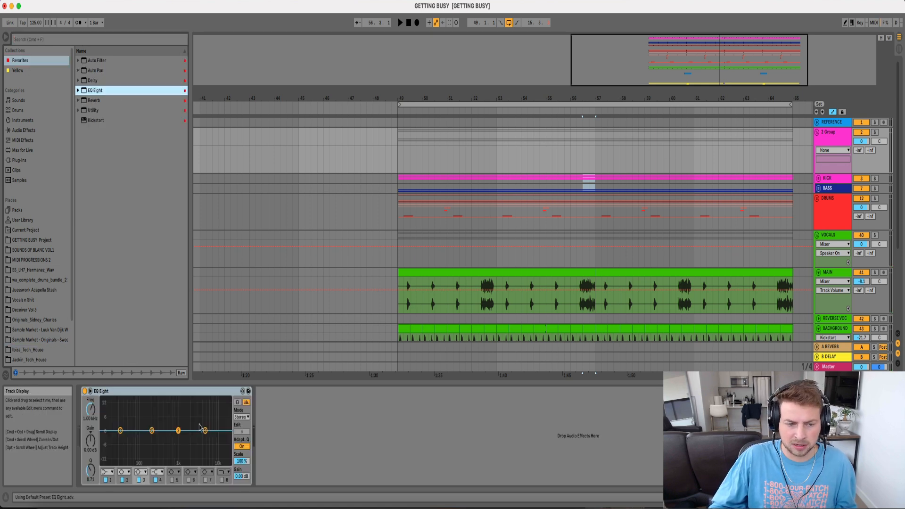
Show the group EQ Eight's Device On automation in its own lane and remove the Filter Type lane
{"action": "right_click", "coordinate": [112, 472]}
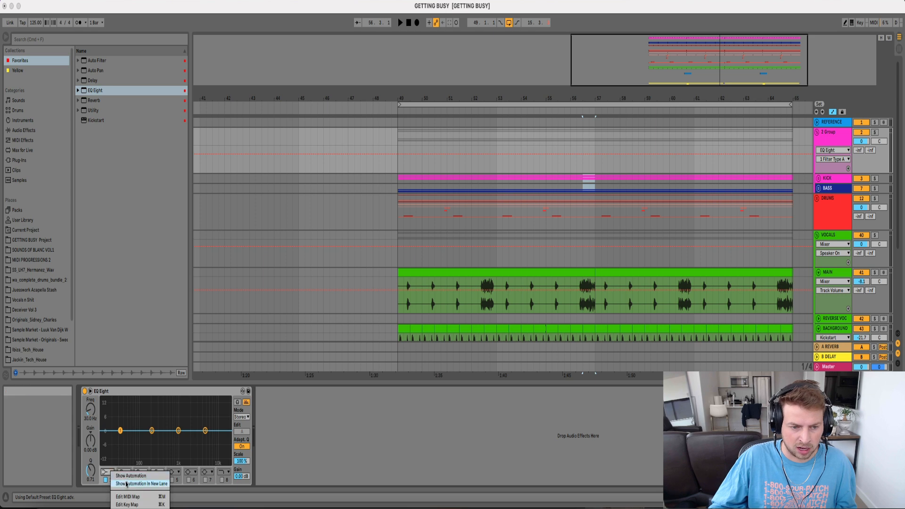
{"action": "left_click", "coordinate": [126, 484]}
{"action": "left_click", "coordinate": [583, 183]}
{"action": "left_click", "coordinate": [92, 402]}
{"action": "right_click", "coordinate": [85, 393]}
{"action": "left_click", "coordinate": [113, 404]}
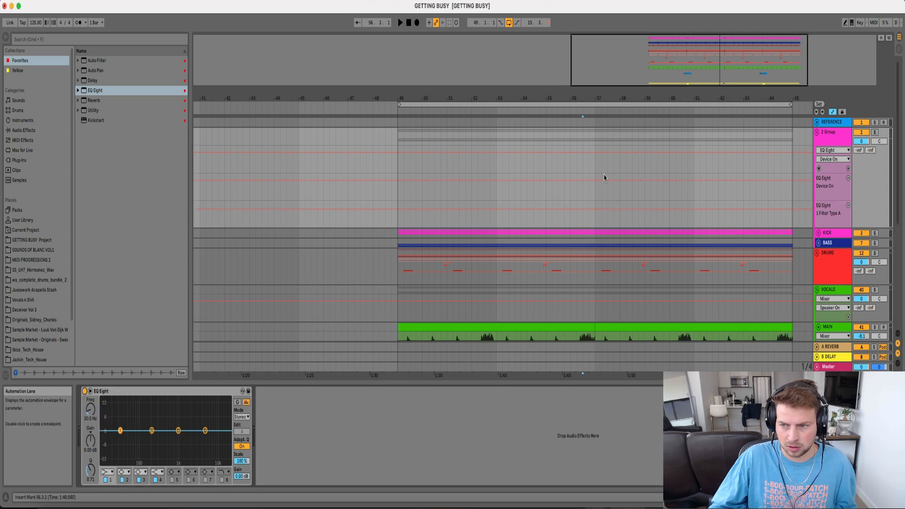
{"action": "left_click", "coordinate": [848, 206]}
Automate the group's EQ Eight to be on only from 56.3.1 to 57.1.1, and play that section
{"action": "left_click", "coordinate": [564, 188]}
{"action": "left_click", "coordinate": [564, 192]}
{"action": "mouse_move", "coordinate": [595, 181]}
{"action": "left_mouse_down"}
{"action": "mouse_move", "coordinate": [595, 192]}
{"action": "mouse_move", "coordinate": [582, 181]}
{"action": "left_mouse_up"}
{"action": "key", "text": "space"}
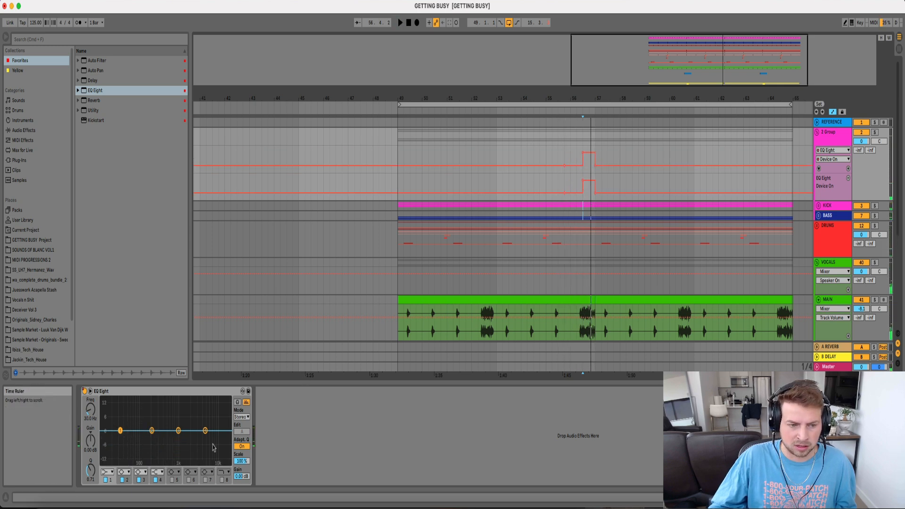
Turn band 1 of the group's EQ Eight into a low-cut filter at about 120 Hz and play the transition
{"action": "left_click", "coordinate": [108, 472]}
{"action": "left_click", "coordinate": [108, 488]}
{"action": "left_click", "coordinate": [109, 472]}
{"action": "left_click", "coordinate": [106, 480]}
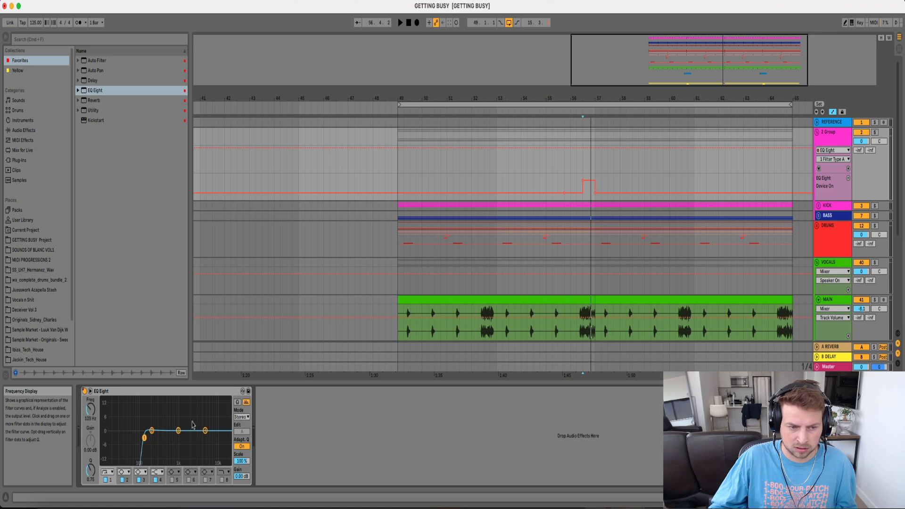
{"action": "key", "text": "space"}
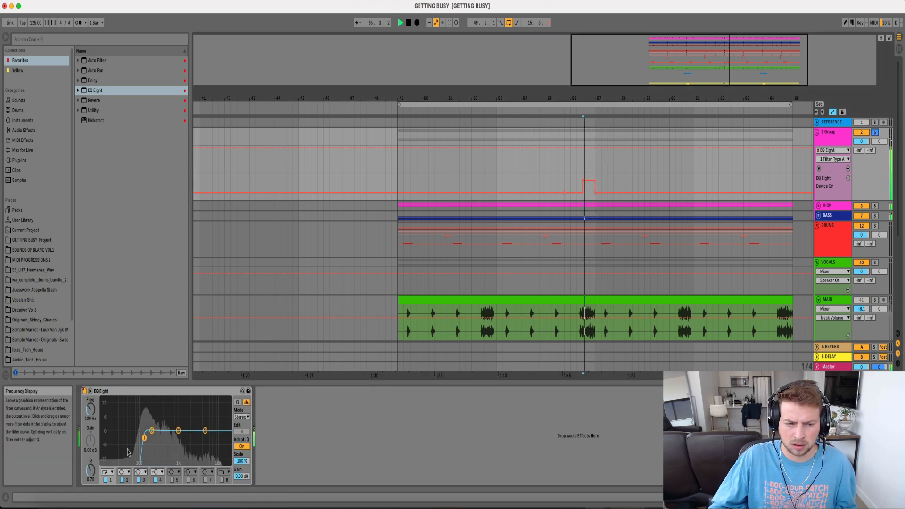
{"action": "key", "text": "space"}
Raise band 1's frequency in the group's EQ Eight to 188 Hz and replay the transition
{"action": "left_click_drag", "start_coordinate": [91, 411], "coordinate": [91, 405]}
{"action": "key", "text": "space"}
{"action": "key", "text": "space"}
{"action": "key", "text": "space"}
{"action": "key", "text": "space"}
{"action": "key", "text": "space"}
{"action": "key", "text": "space"}
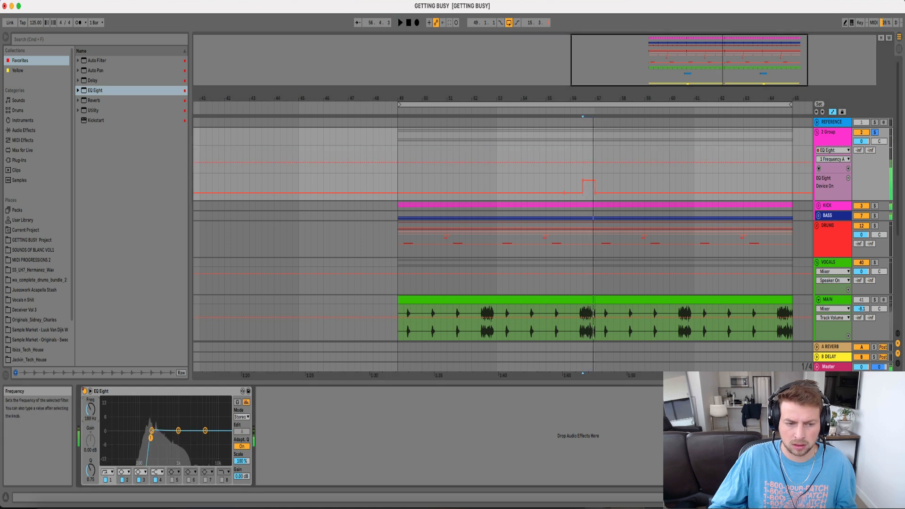
Show band 1's frequency automation, make it fall from 188 Hz at 56.3.1 to 73.1 Hz at 57.1.1, and play it
{"action": "right_click", "coordinate": [91, 411]}
{"action": "left_click", "coordinate": [104, 423]}
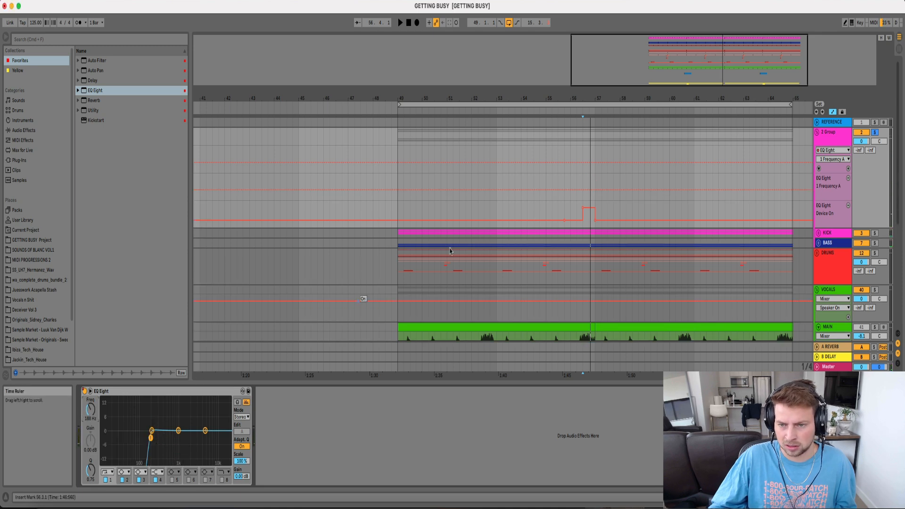
{"action": "left_click", "coordinate": [583, 190]}
{"action": "left_click_drag", "start_coordinate": [595, 190], "coordinate": [595, 193]}
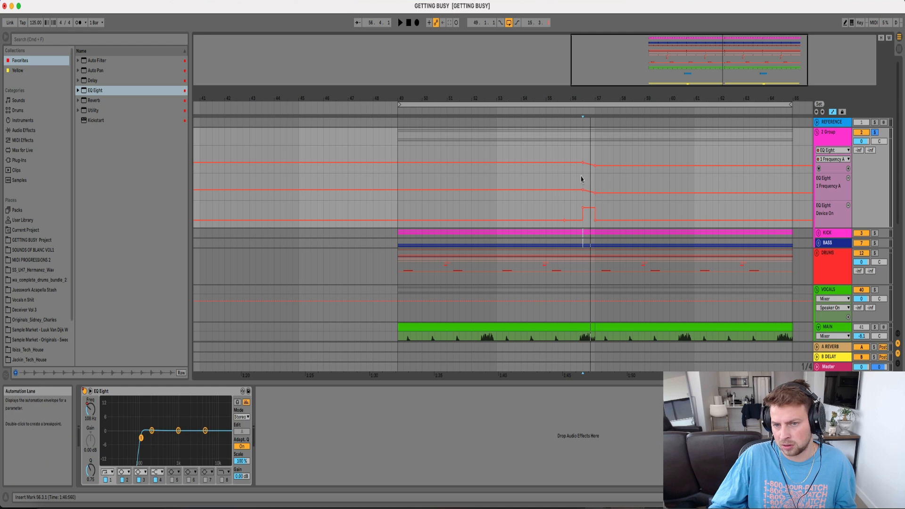
{"action": "left_click", "coordinate": [596, 184]}
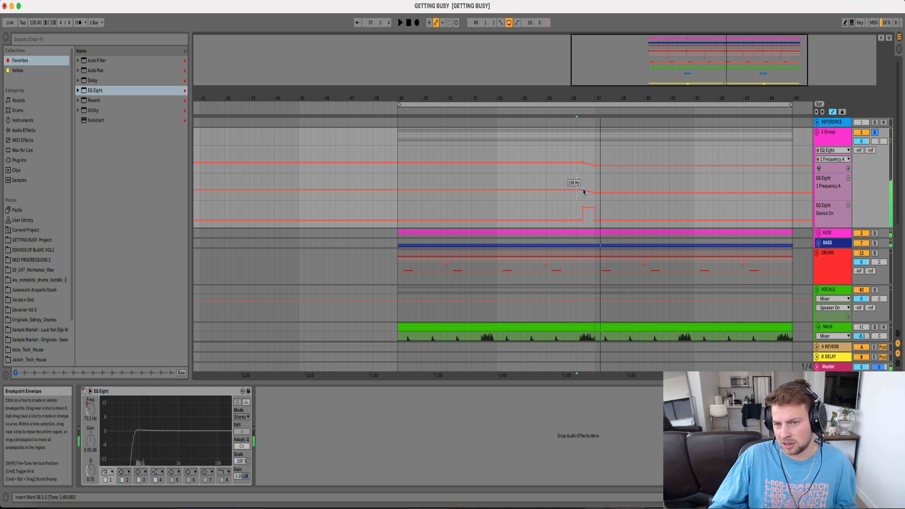
{"action": "left_click", "coordinate": [583, 183]}
{"action": "key", "text": "space"}
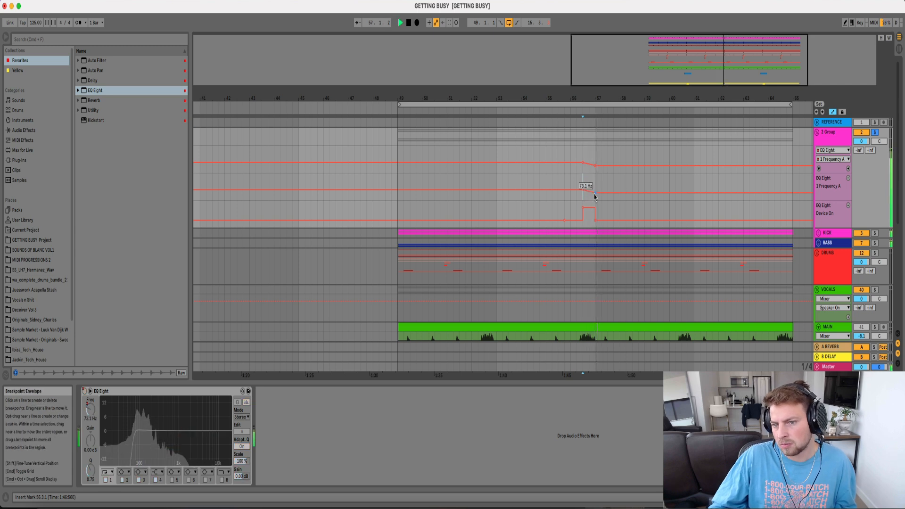
Copy the frequency sweep from 56.3.1–57.1.1 to 64.1.1 and stretch its end to 65.1.1
{"action": "left_click_drag", "start_coordinate": [583, 99], "coordinate": [535, 61]}
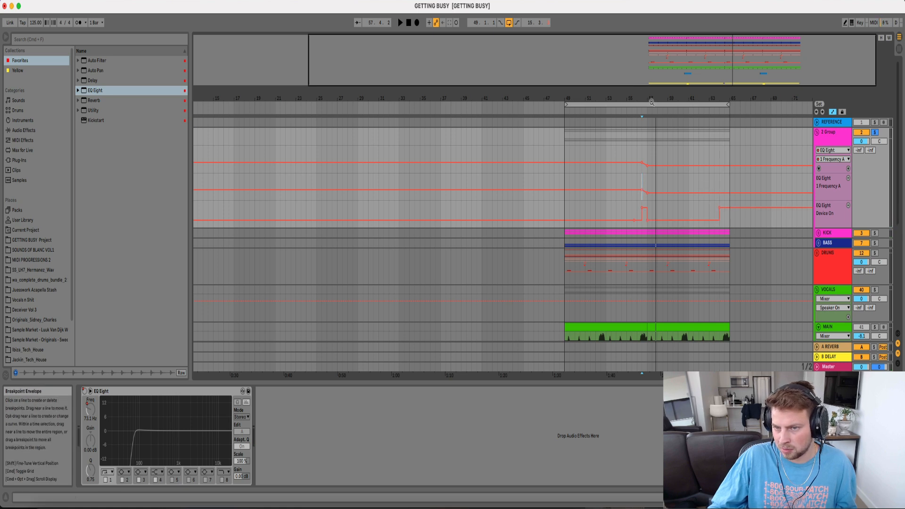
{"action": "left_click_drag", "start_coordinate": [662, 98], "coordinate": [517, 134]}
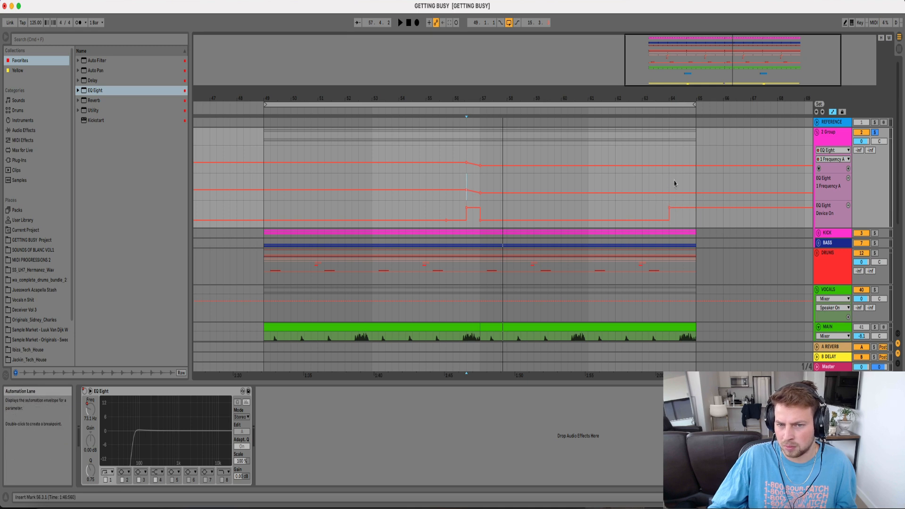
{"action": "left_click", "coordinate": [472, 155]}
{"action": "left_click_drag", "start_coordinate": [472, 156], "coordinate": [478, 155]}
{"action": "key", "text": "super+c"}
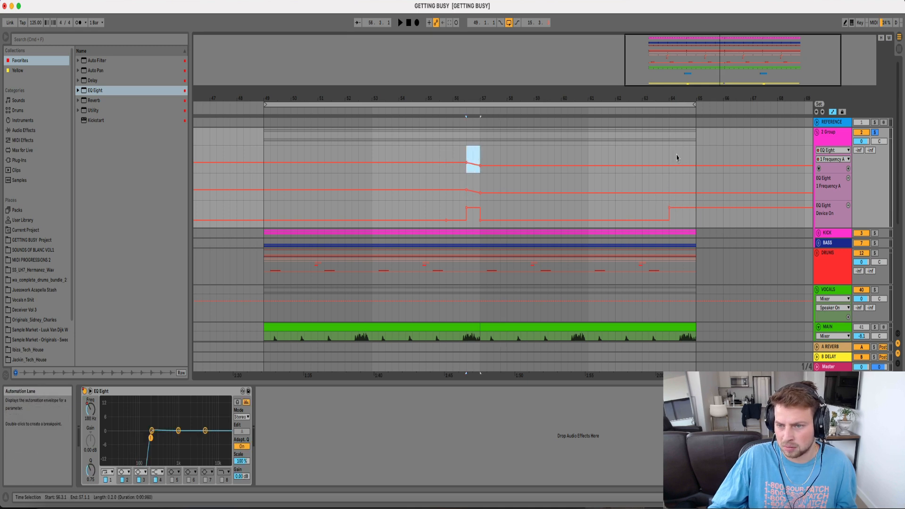
{"action": "left_click", "coordinate": [674, 158]}
{"action": "key", "text": "super+v"}
{"action": "left_click_drag", "start_coordinate": [683, 166], "coordinate": [696, 167]}
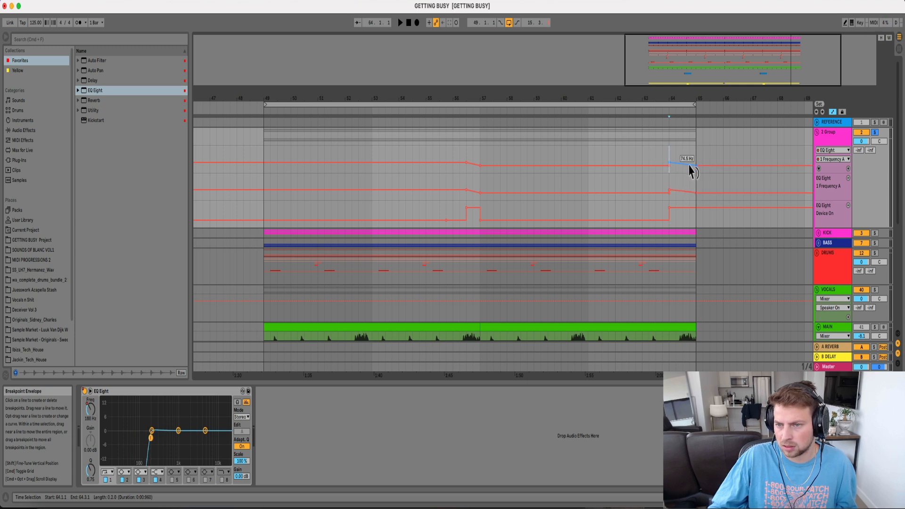
Enlarge the frequency automation lane, play the last-bar sweep and straighten its curve between 64.1.1 and 65.1.1
{"action": "left_click_drag", "start_coordinate": [821, 172], "coordinate": [806, 262]}
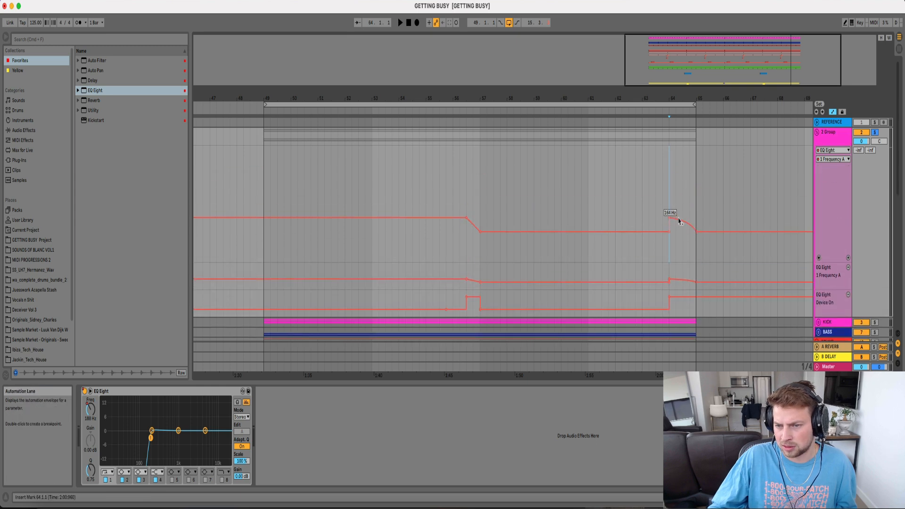
{"action": "left_click", "coordinate": [662, 194]}
{"action": "key", "text": "space"}
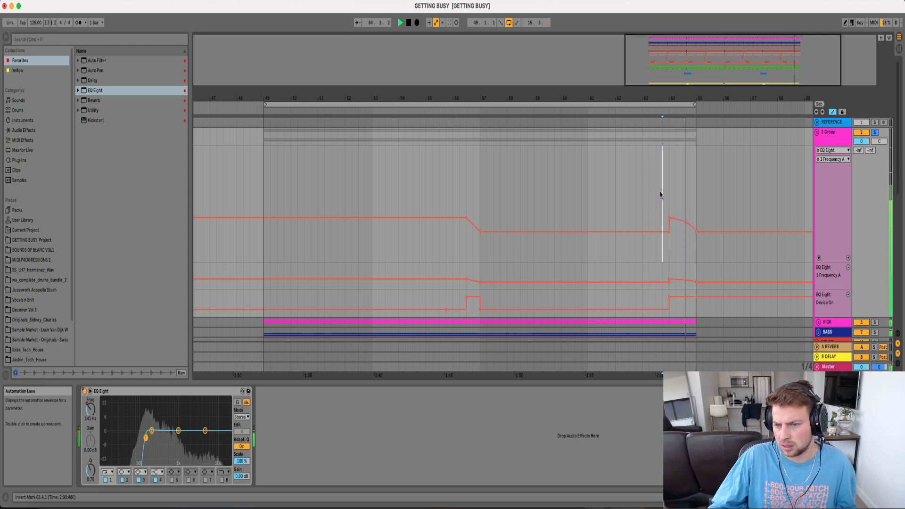
{"action": "key", "text": "space"}
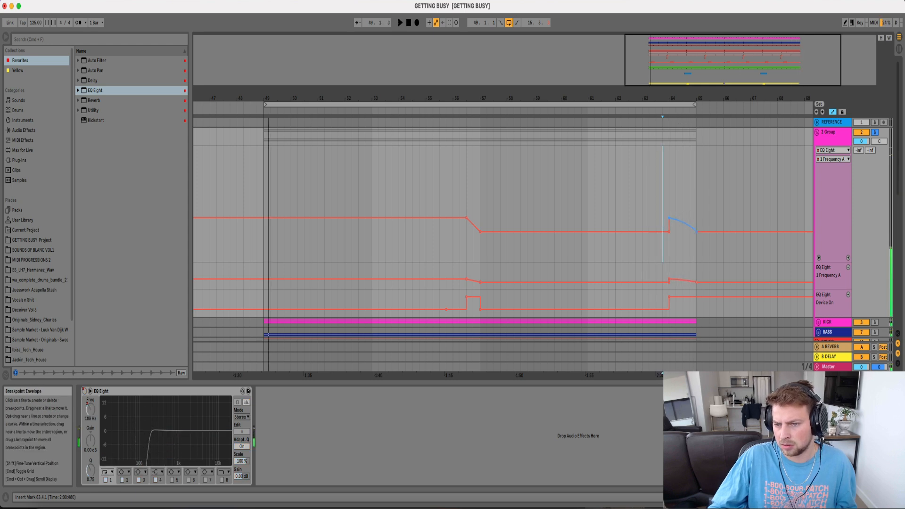
{"action": "key", "text": "space"}
{"action": "left_click_drag", "start_coordinate": [688, 227], "coordinate": [688, 232]}
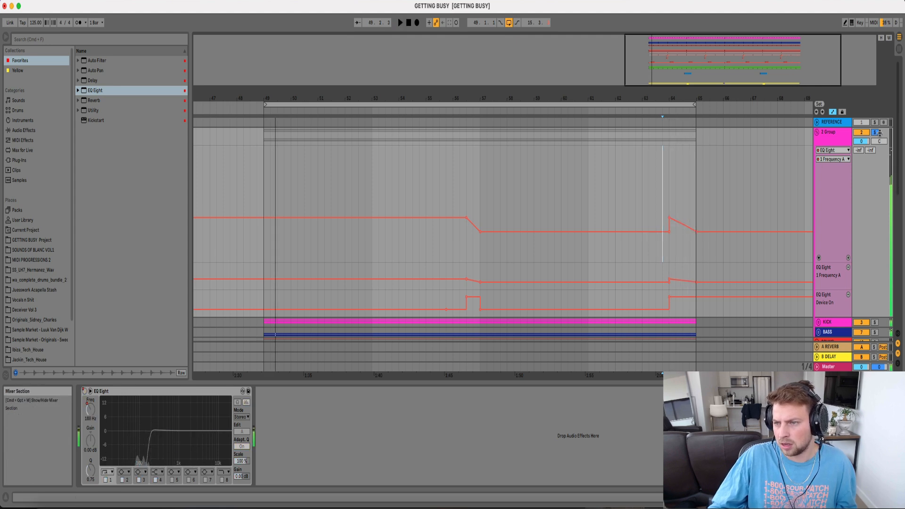
Fold the kick and bass group and the VOCALS group, and extend the loop start back to bar 1
{"action": "left_click", "coordinate": [817, 132]}
{"action": "left_click_drag", "start_coordinate": [605, 99], "coordinate": [669, 90]}
{"action": "left_click", "coordinate": [817, 188]}
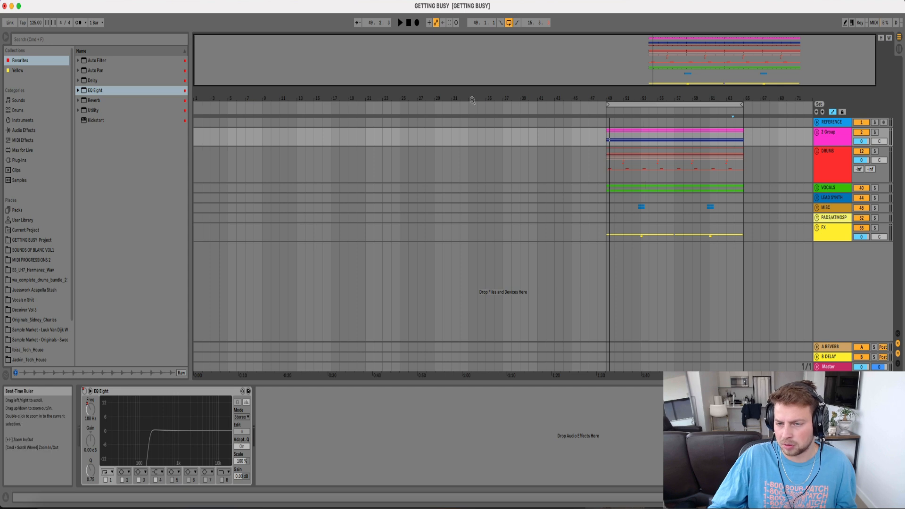
{"action": "left_click_drag", "start_coordinate": [608, 104], "coordinate": [195, 104]}
{"action": "left_click", "coordinate": [251, 94]}
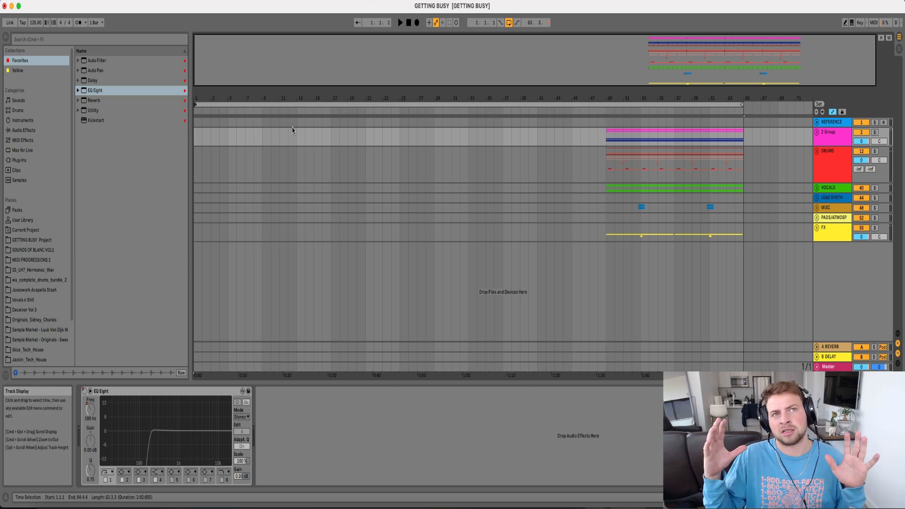
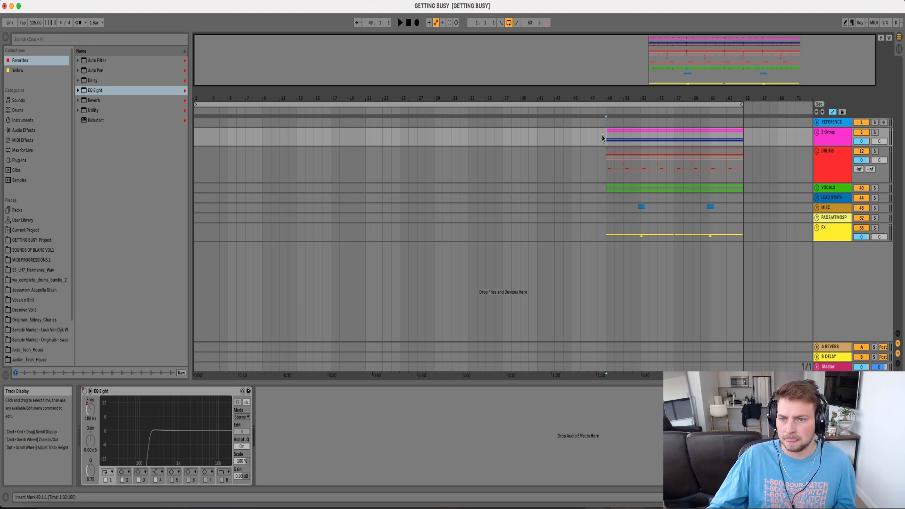
Unfold the kick and bass group and rename it
{"action": "left_click", "coordinate": [817, 133]}
{"action": "left_click", "coordinate": [826, 135]}
{"action": "key", "text": "super+r"}
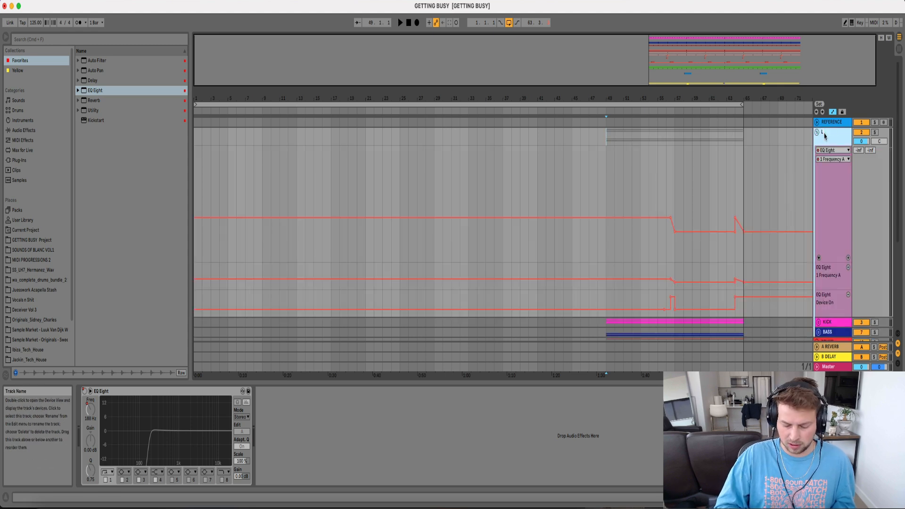
Copy the KICK group's clips from bars 49 to 57 to the start of bar 1 and play them
{"action": "scroll", "coordinate": [817, 229], "scroll_direction": "down", "scroll_amount": 3}
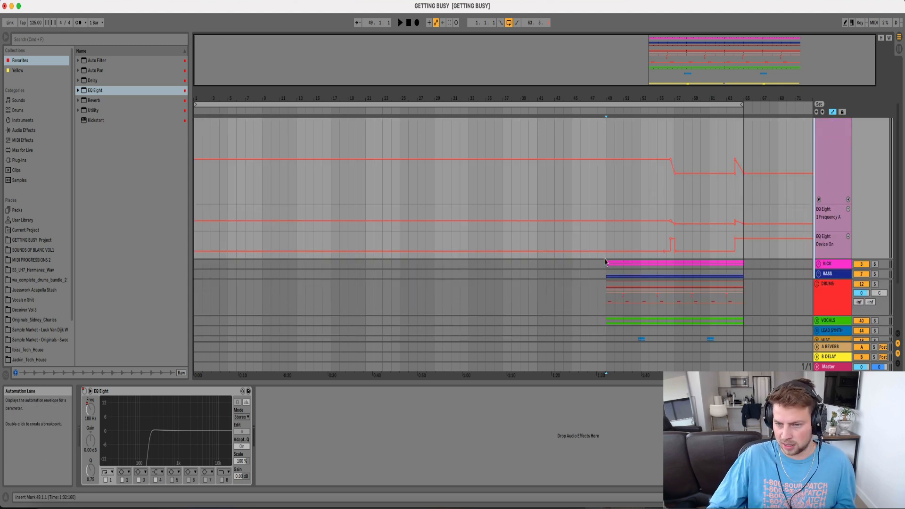
{"action": "left_click_drag", "start_coordinate": [606, 261], "coordinate": [668, 265]}
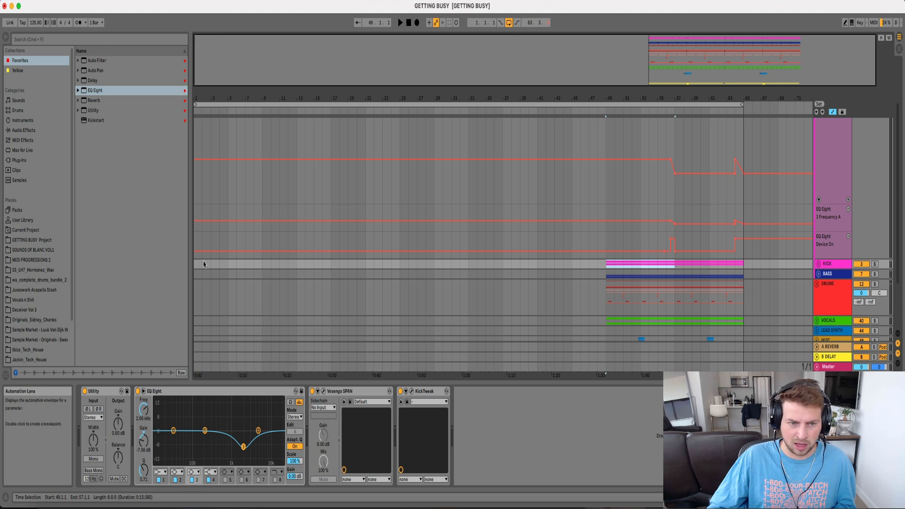
{"action": "left_click", "coordinate": [197, 265]}
{"action": "key", "text": "super+v"}
{"action": "key", "text": "space"}
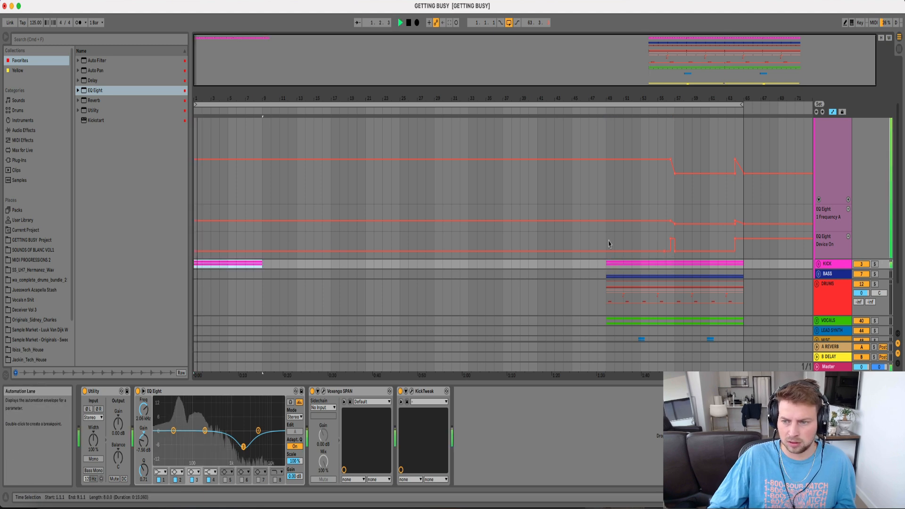
Unfold the KICK group and replace the first beat of the LOW track with a copied single-kick clip
{"action": "scroll", "coordinate": [817, 160], "scroll_direction": "up", "scroll_amount": 3}
{"action": "scroll", "coordinate": [817, 161], "scroll_direction": "down", "scroll_amount": 5}
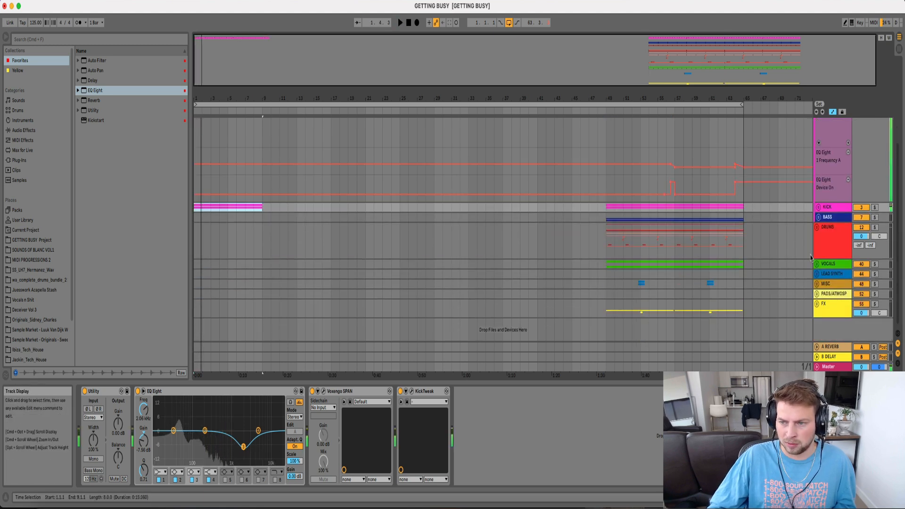
{"action": "left_click", "coordinate": [819, 207]}
{"action": "left_click_drag", "start_coordinate": [207, 95], "coordinate": [208, 156]}
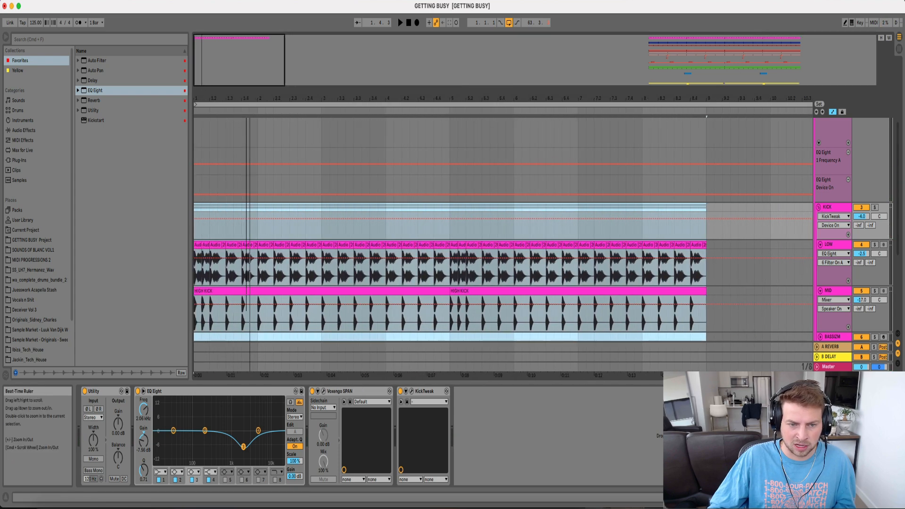
{"action": "left_click", "coordinate": [227, 245]}
{"action": "key", "text": "super+c"}
{"action": "left_click", "coordinate": [197, 245]}
{"action": "key", "text": "super+v"}
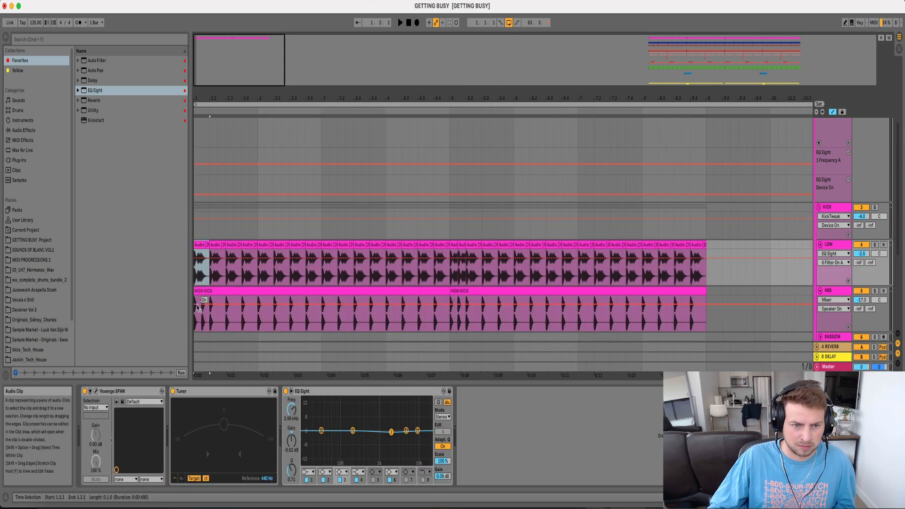
Replace the first beat of the MID track with a copied one-beat section of the HIGH KICK clip
{"action": "left_click_drag", "start_coordinate": [210, 309], "coordinate": [227, 289]}
{"action": "key", "text": "super+c"}
{"action": "left_click", "coordinate": [199, 288]}
{"action": "key", "text": "super+v"}
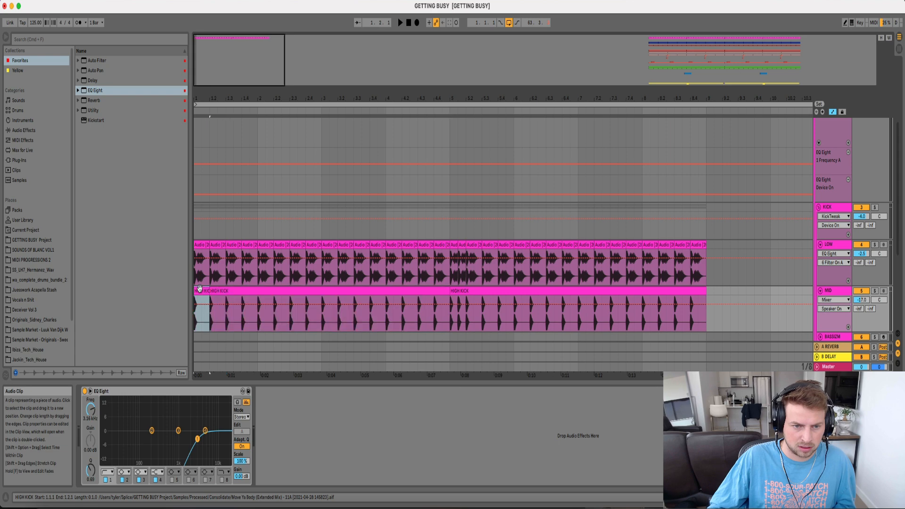
Duplicate the first four bars of the LOW and MID kick tracks repeatedly until they reach bar 33
{"action": "left_click", "coordinate": [441, 291]}
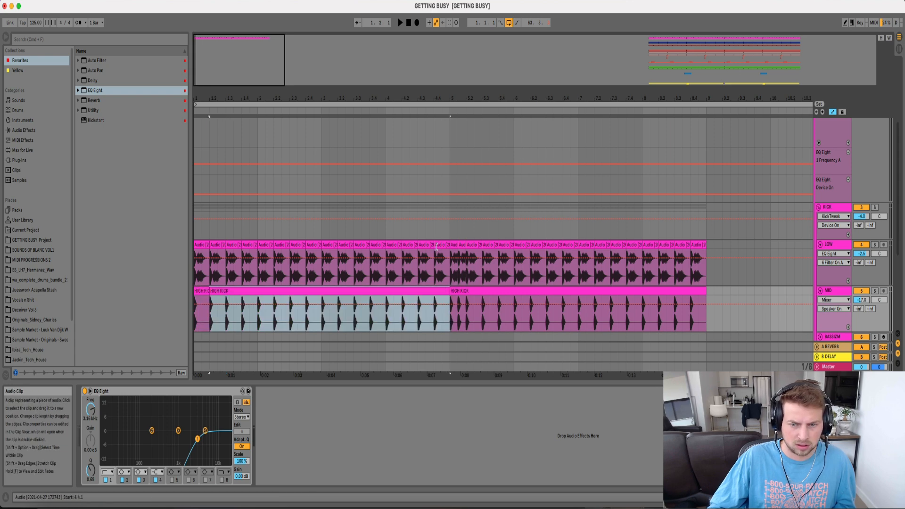
{"action": "left_click", "coordinate": [204, 244], "text": "shift"}
{"action": "key", "text": "super+d"}
{"action": "left_click_drag", "start_coordinate": [497, 98], "coordinate": [235, 98]}
{"action": "key", "text": "super+d"}
{"action": "key", "text": "super+d"}
{"action": "key", "text": "super+d"}
{"action": "key", "text": "super+d"}
{"action": "key", "text": "super+d"}
{"action": "key", "text": "super+d"}
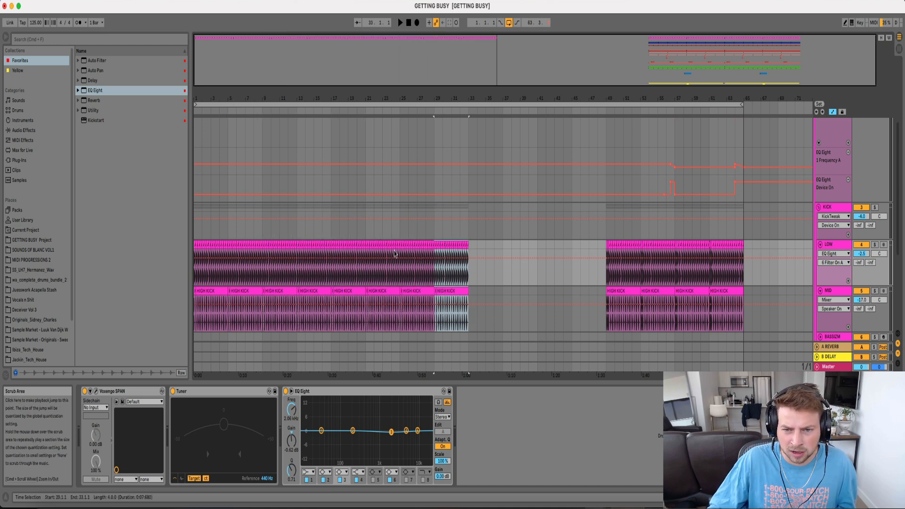
Fold the KICK group and copy the BASS group's clips from bars 49 to 57 to bar 17
{"action": "left_click", "coordinate": [819, 208]}
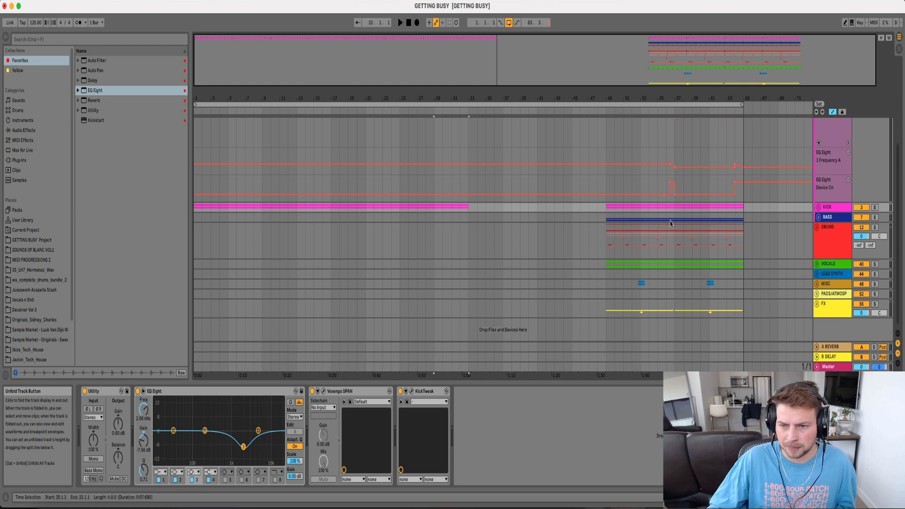
{"action": "left_click", "coordinate": [646, 221]}
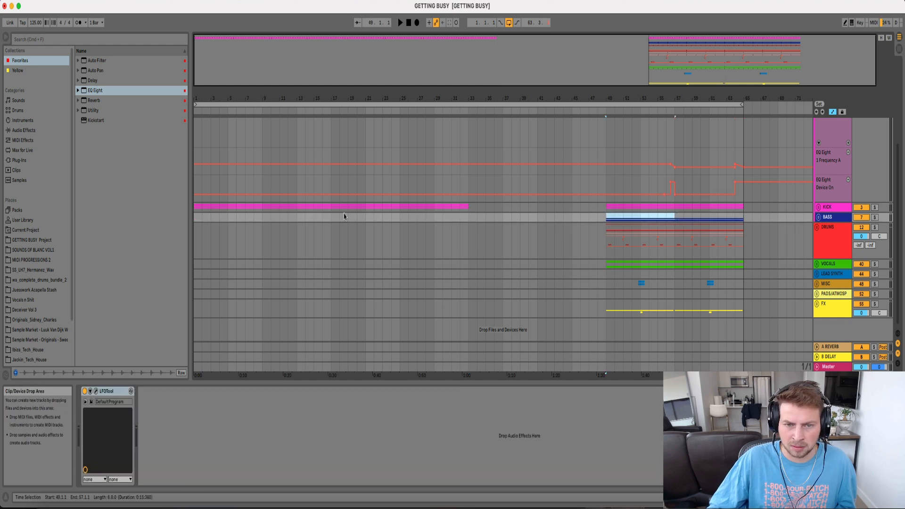
{"action": "left_click", "coordinate": [331, 220]}
{"action": "key", "text": "super+v"}
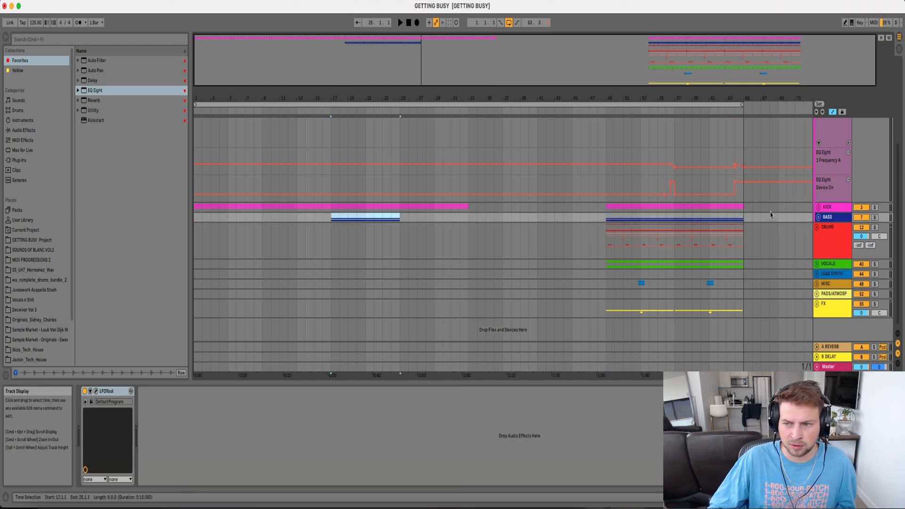
Unfold the BASS group and delete the copied FREEZE clips between bars 17 and 25
{"action": "left_click", "coordinate": [819, 218]}
{"action": "scroll", "coordinate": [755, 220], "scroll_direction": "down", "scroll_amount": 3}
{"action": "left_click", "coordinate": [340, 222]}
{"action": "left_click_drag", "start_coordinate": [314, 230], "coordinate": [408, 230]}
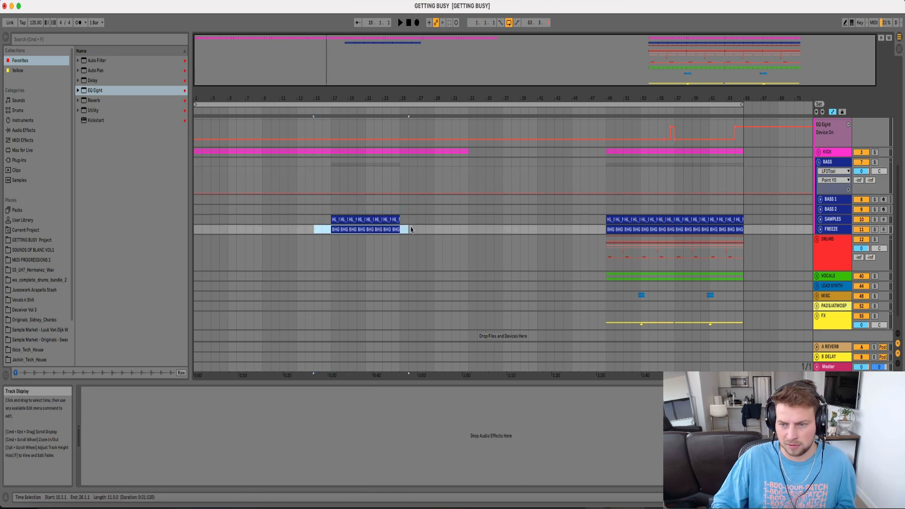
Unfold the FREEZE track and audition it solo from bar 49, and duplicate the eight bars of SAMPLES clips up to bar 33
{"action": "left_click", "coordinate": [820, 229]}
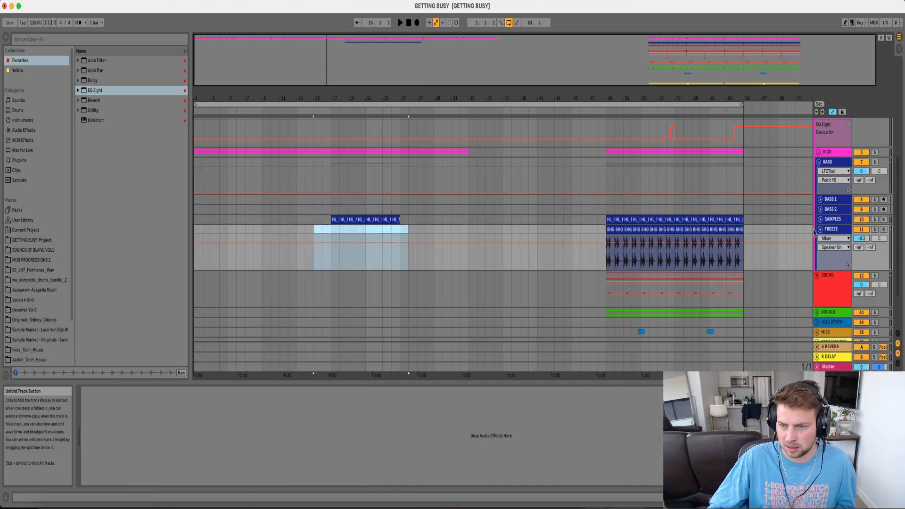
{"action": "left_click", "coordinate": [608, 240]}
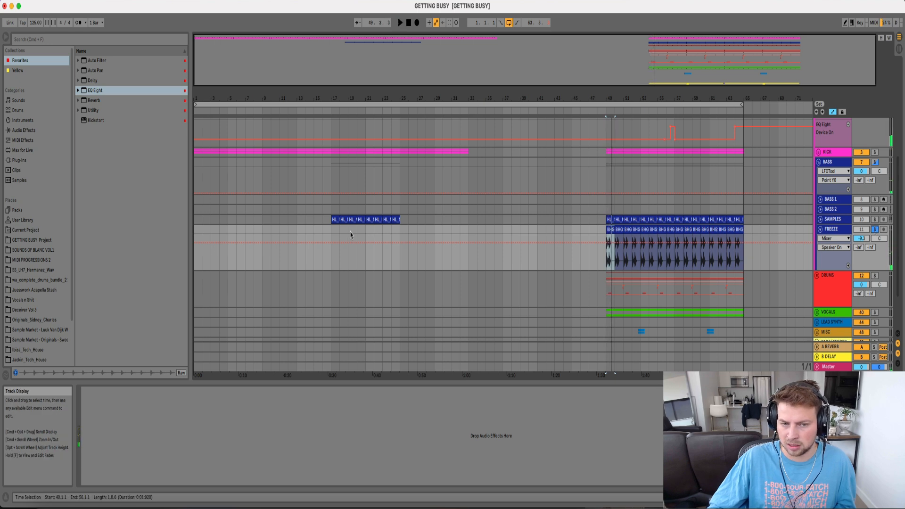
{"action": "left_click", "coordinate": [395, 219]}
{"action": "key", "text": "super+d"}
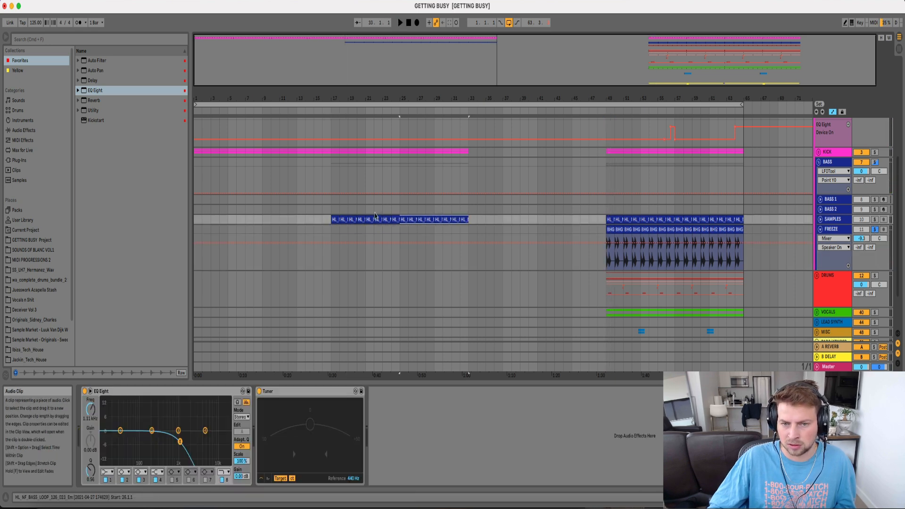
Fold the BASS group, unfold the DRUMS group and copy the CLAP clips from bars 49 to 57 to bar 1
{"action": "left_click", "coordinate": [347, 210]}
{"action": "left_click", "coordinate": [819, 163]}
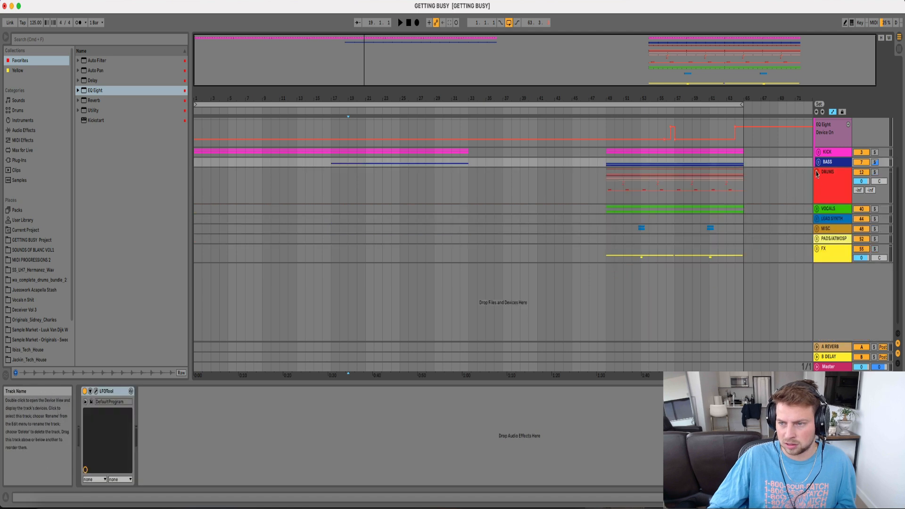
{"action": "left_click", "coordinate": [817, 172]}
{"action": "scroll", "coordinate": [815, 198], "scroll_direction": "down", "scroll_amount": 3}
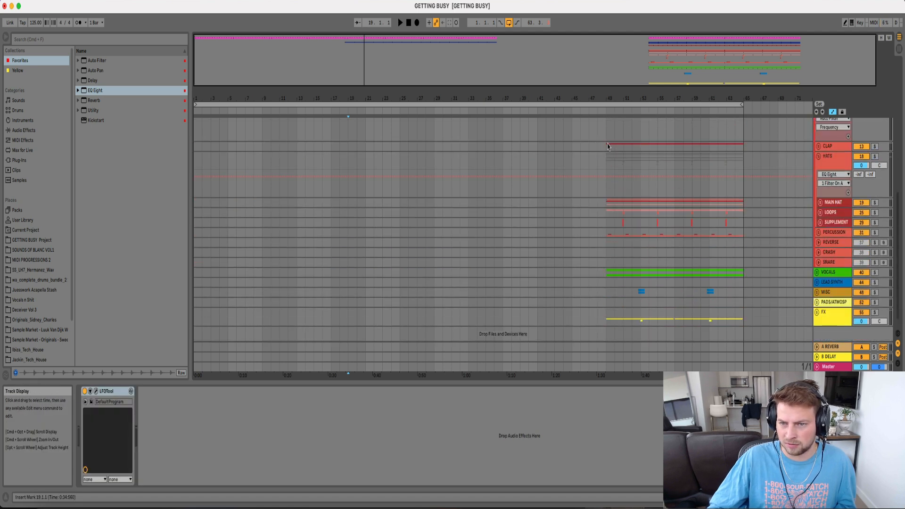
{"action": "left_click_drag", "start_coordinate": [667, 148], "coordinate": [675, 147]}
{"action": "left_click_drag", "start_coordinate": [196, 148], "coordinate": [263, 147]}
{"action": "key", "text": "space"}
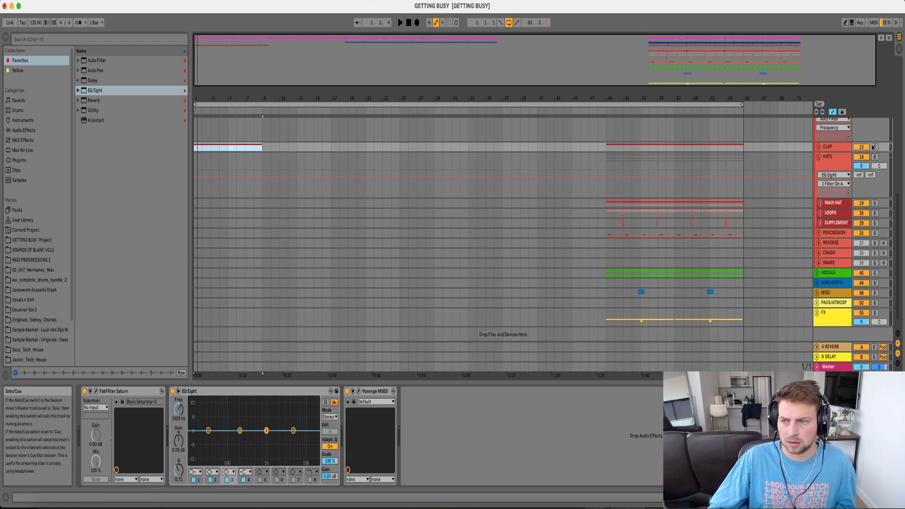
{"action": "key", "text": "space"}
Duplicate the copied eight bars of CLAP clips until they reach bar 33, removing the surplus repeat
{"action": "key", "text": "super+d"}
{"action": "key", "text": "super+d"}
{"action": "key", "text": "super+d"}
{"action": "key", "text": "super+d"}
{"action": "key", "text": "super+z"}
{"action": "key", "text": "space"}
Copy the MAIN HAT clips from bars 49 to 53 to bar 1 and duplicate them until they reach bar 33
{"action": "left_click_drag", "start_coordinate": [607, 202], "coordinate": [630, 202]}
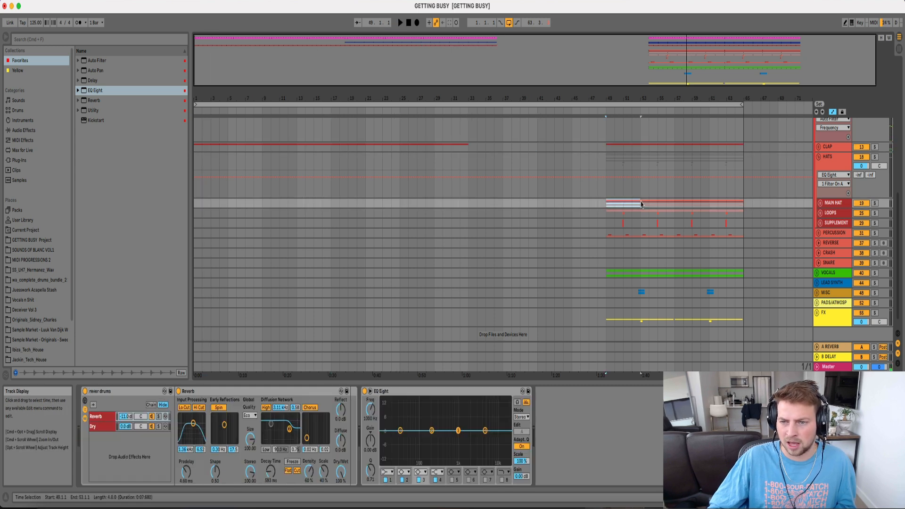
{"action": "left_click", "coordinate": [197, 203]}
{"action": "key", "text": "super+d"}
{"action": "key", "text": "super+d"}
{"action": "key", "text": "super+d"}
{"action": "key", "text": "super+d"}
{"action": "key", "text": "super+d"}
{"action": "key", "text": "super+d"}
{"action": "key", "text": "super+d"}
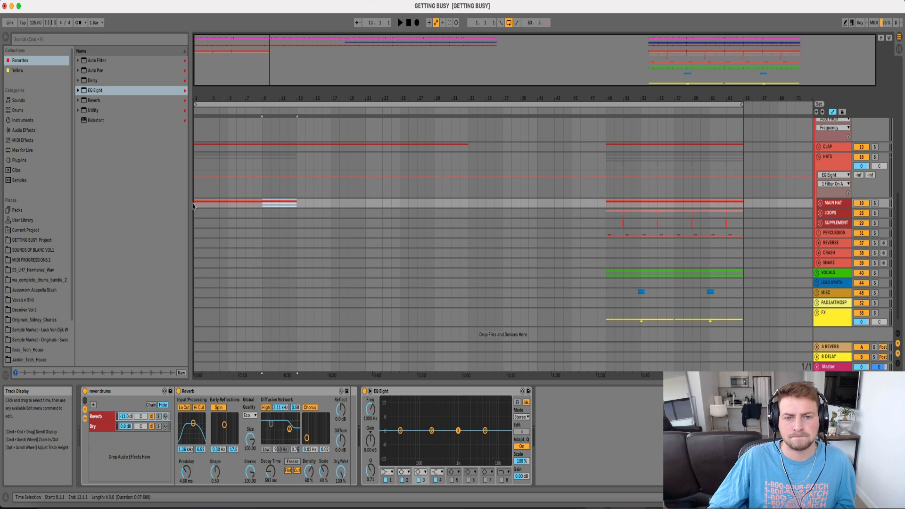
Play from bar 1, unfold the MAIN HAT group, and set the SHAKER LAY track to -21.6 dB volume and 17L pan
{"action": "key", "text": "space"}
{"action": "left_click", "coordinate": [198, 204]}
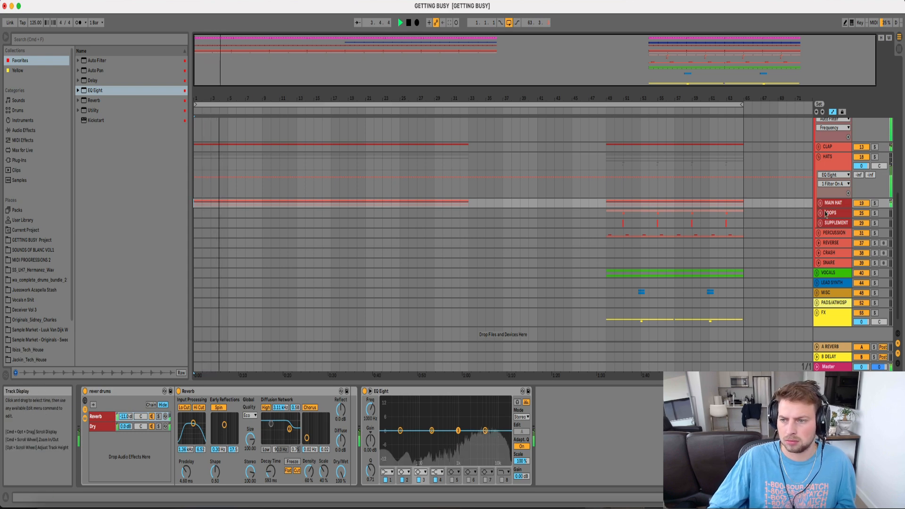
{"action": "left_click", "coordinate": [820, 203]}
{"action": "scroll", "coordinate": [820, 222], "scroll_direction": "down", "scroll_amount": 5}
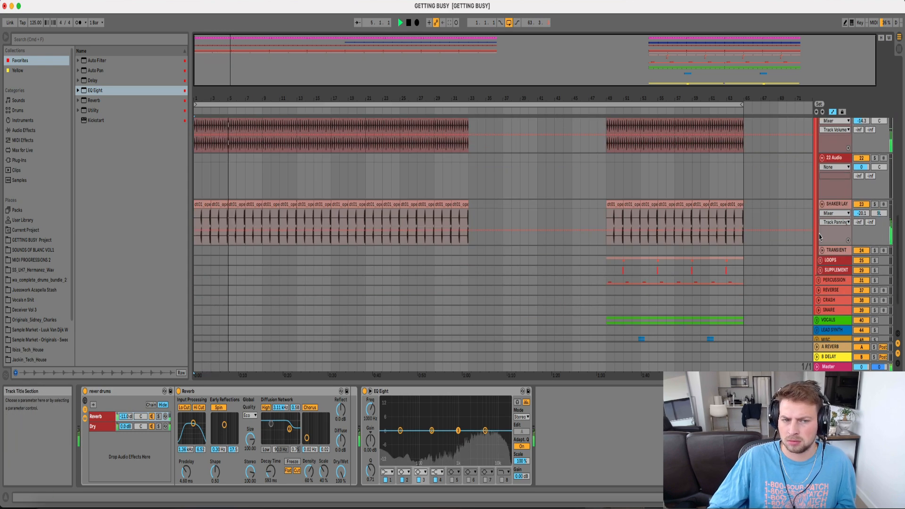
{"action": "left_click_drag", "start_coordinate": [860, 213], "coordinate": [878, 221]}
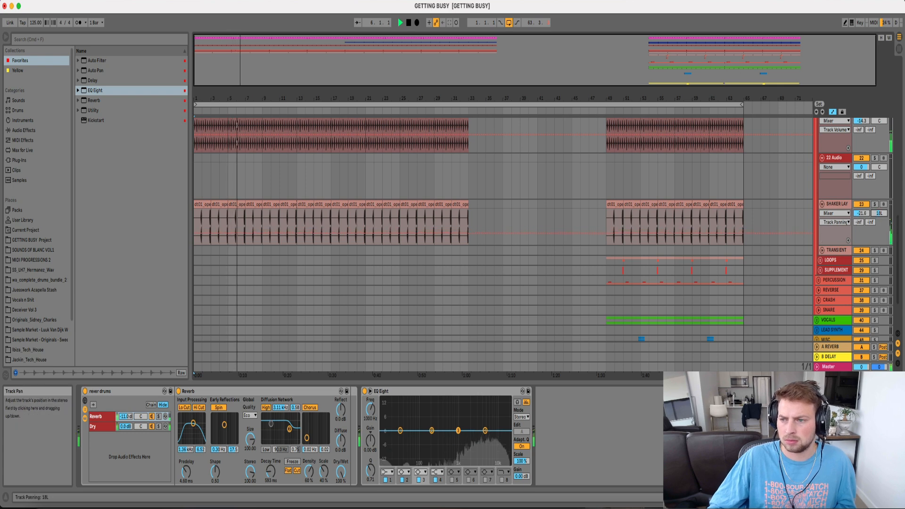
{"action": "scroll", "coordinate": [819, 209], "scroll_direction": "down", "scroll_amount": 3}
{"action": "scroll", "coordinate": [818, 208], "scroll_direction": "up", "scroll_amount": 3}
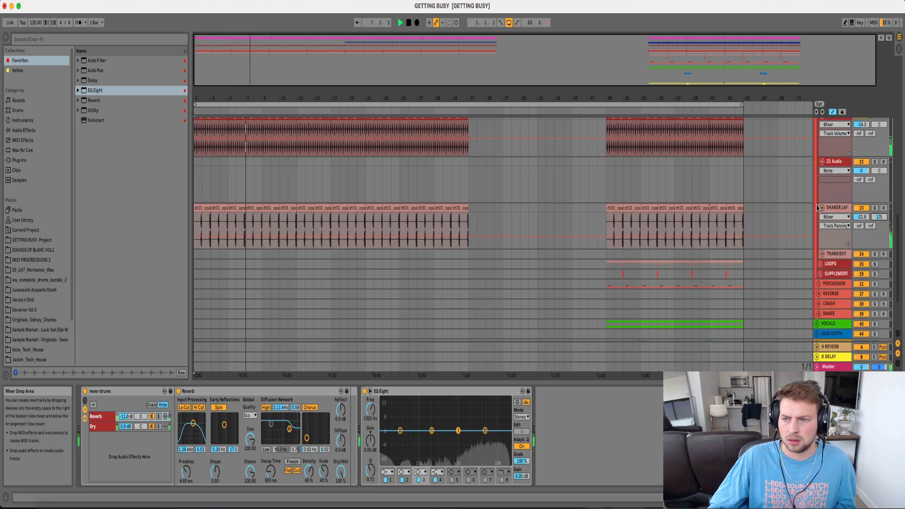
Fold the DRUMS group, switch the LOWEND EQ Eight's Device On automation to On from bar 1 to bar 9, and audition it from bar 3
{"action": "scroll", "coordinate": [820, 264], "scroll_direction": "up", "scroll_amount": 10}
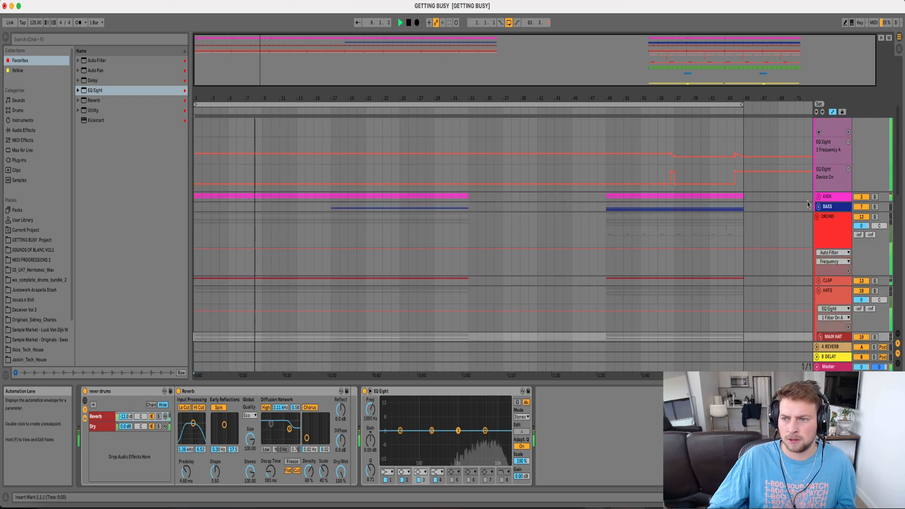
{"action": "key", "text": "space"}
{"action": "left_click", "coordinate": [817, 217]}
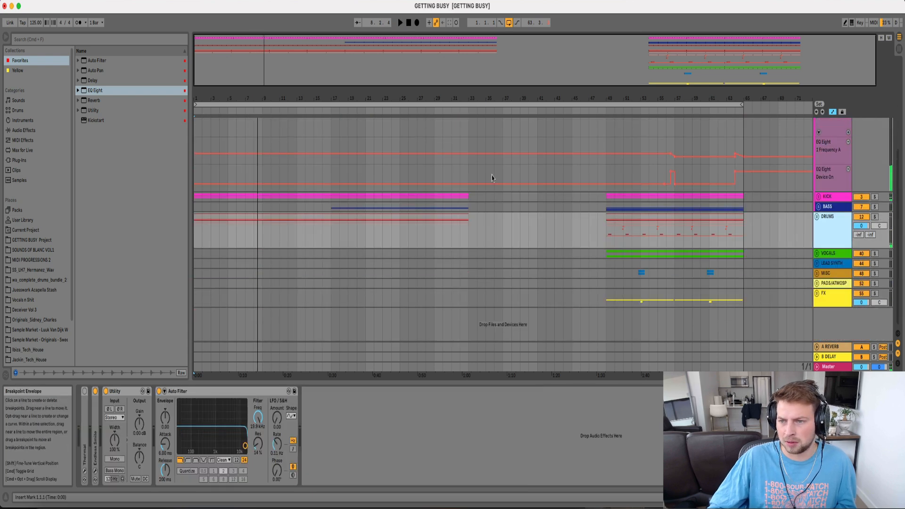
{"action": "mouse_move", "coordinate": [261, 184]}
{"action": "left_mouse_down"}
{"action": "mouse_move", "coordinate": [262, 171]}
{"action": "mouse_move", "coordinate": [276, 184]}
{"action": "mouse_move", "coordinate": [259, 171]}
{"action": "left_mouse_up"}
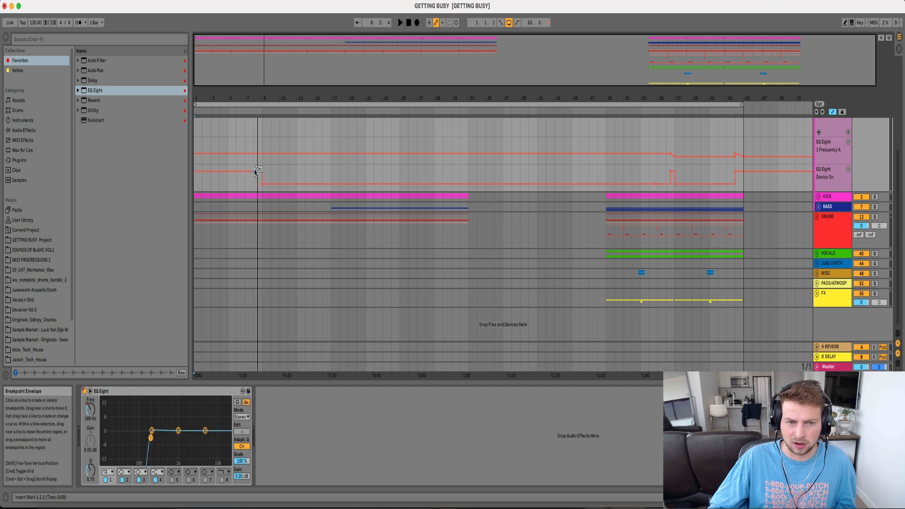
{"action": "left_click", "coordinate": [214, 187]}
{"action": "key", "text": "space"}
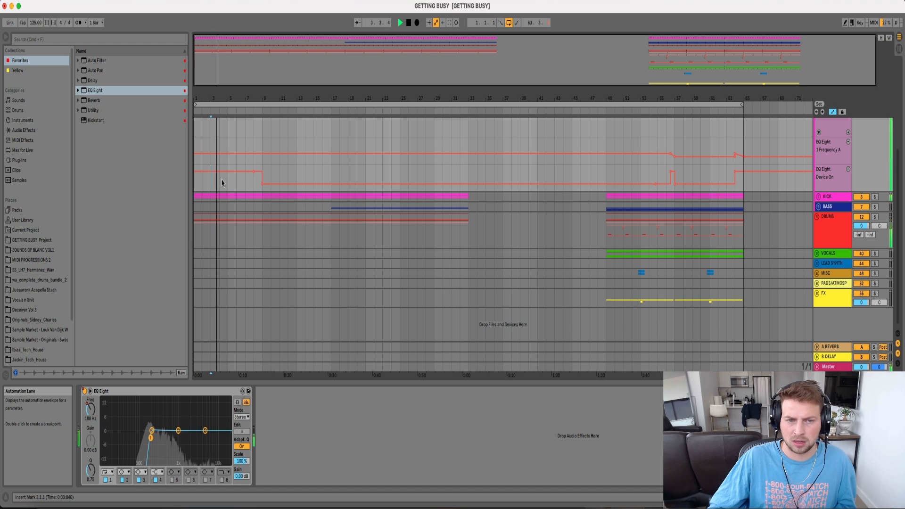
{"action": "mouse_move", "coordinate": [257, 172]}
{"action": "left_mouse_down"}
{"action": "mouse_move", "coordinate": [259, 184]}
{"action": "mouse_move", "coordinate": [258, 171]}
{"action": "left_mouse_up"}
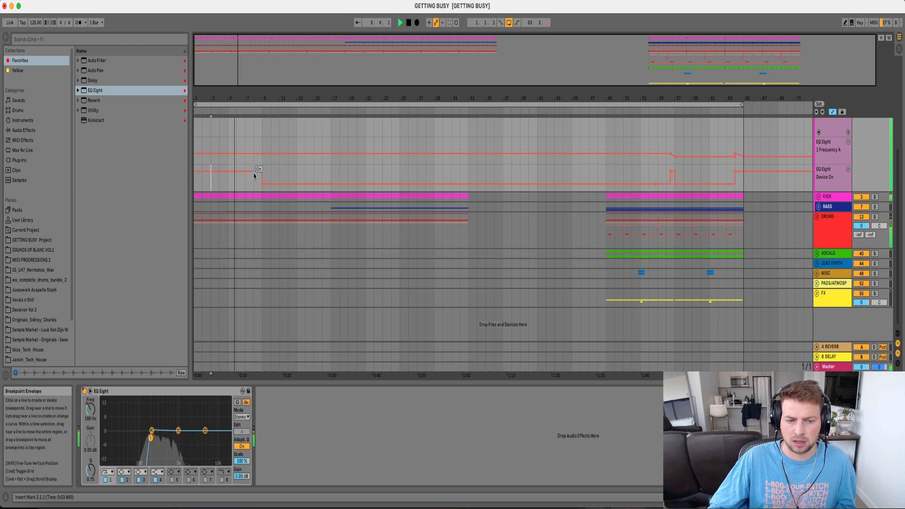
Unfold the KICK group and, during playback, add EQ Eight cuts around its midrange dip, with the highest band at about 4.35 kHz
{"action": "left_click", "coordinate": [819, 197]}
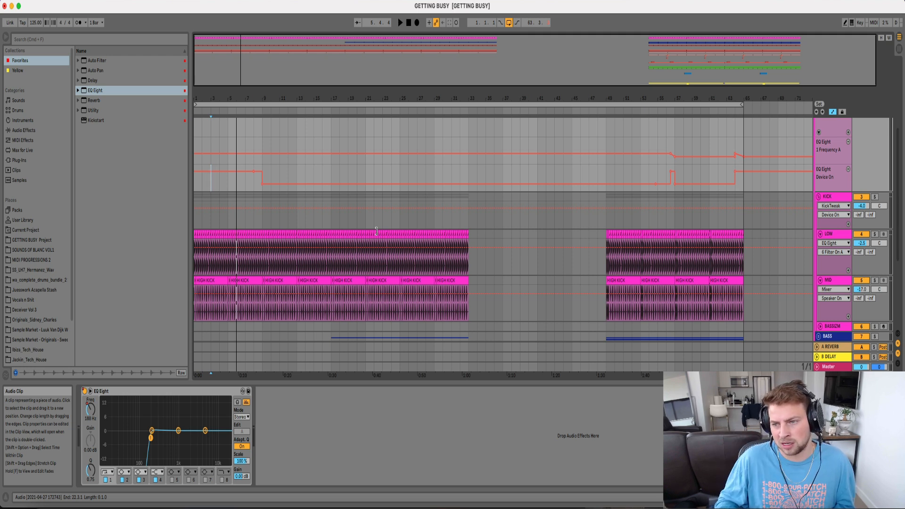
{"action": "left_click", "coordinate": [824, 198]}
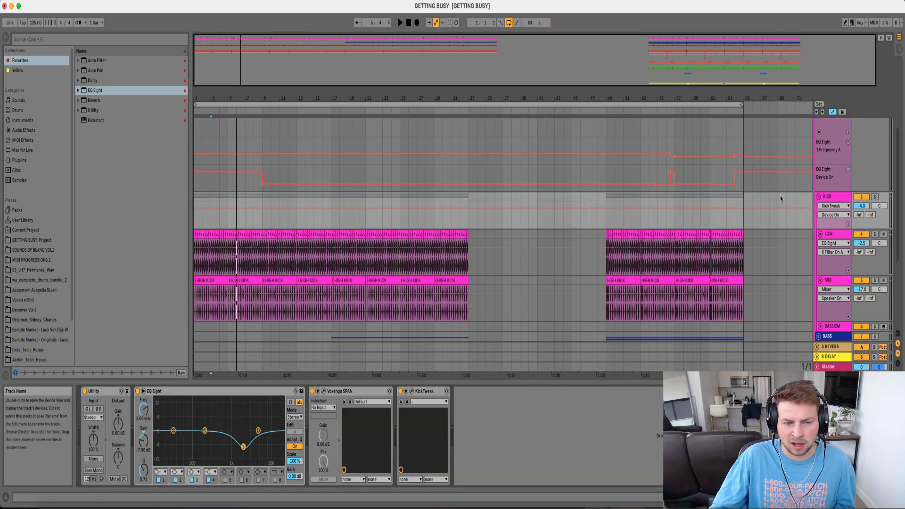
{"action": "key", "text": "space"}
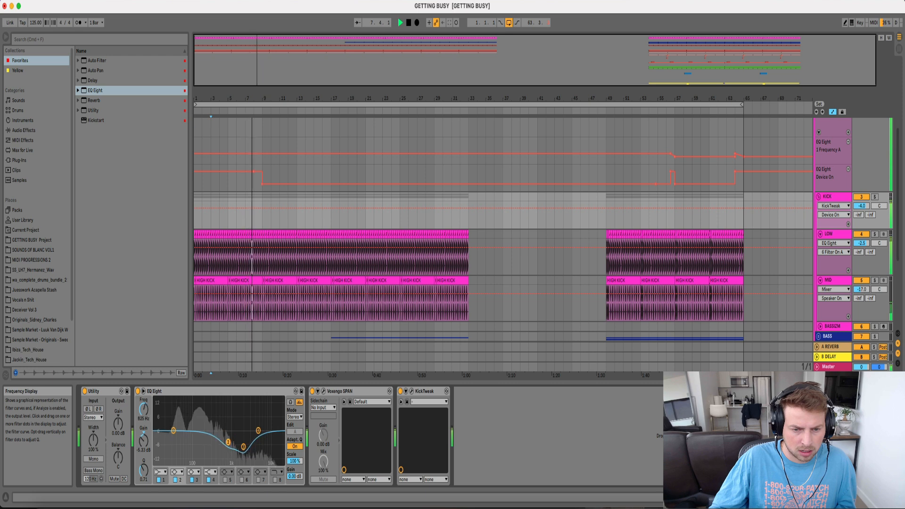
{"action": "left_click", "coordinate": [257, 430]}
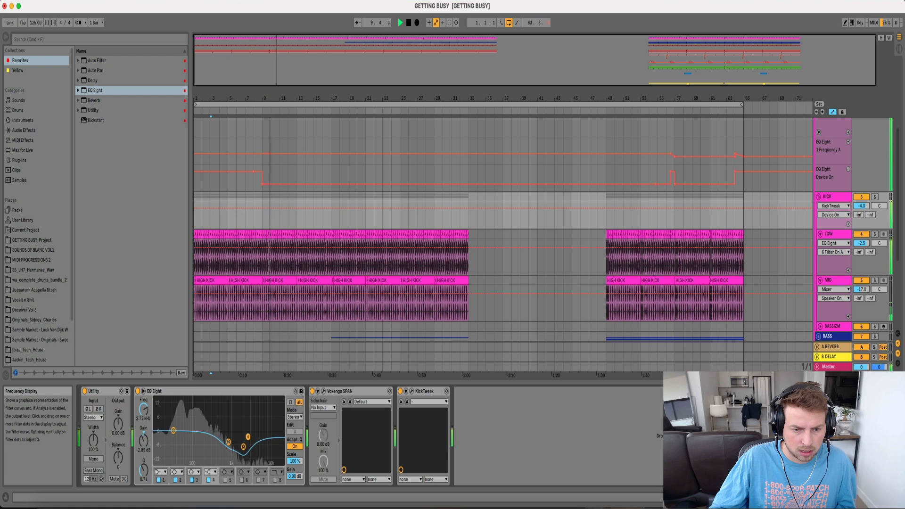
{"action": "left_click", "coordinate": [219, 224]}
{"action": "key", "text": "space"}
Audition the LOWEND group and raise its EQ Eight low-cut frequency to 280 Hz
{"action": "scroll", "coordinate": [835, 150], "scroll_direction": "up", "scroll_amount": 5}
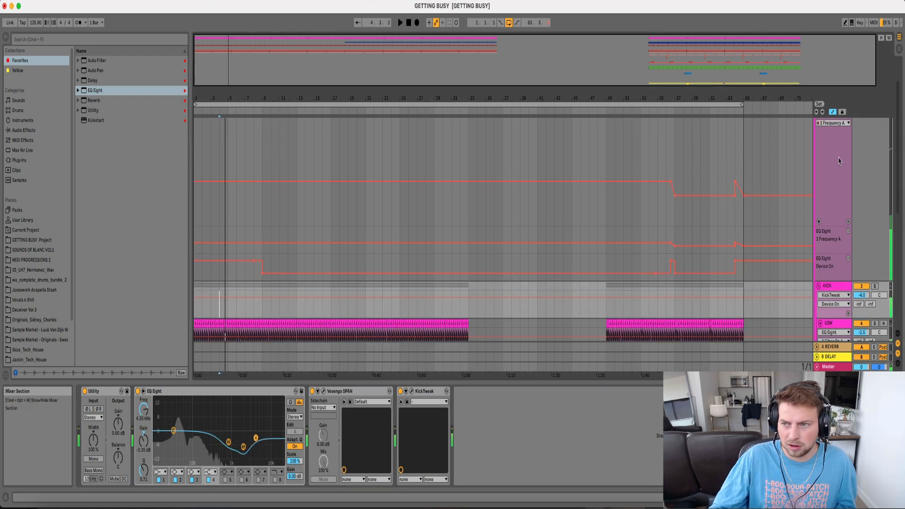
{"action": "left_click", "coordinate": [833, 136]}
{"action": "key", "text": "space"}
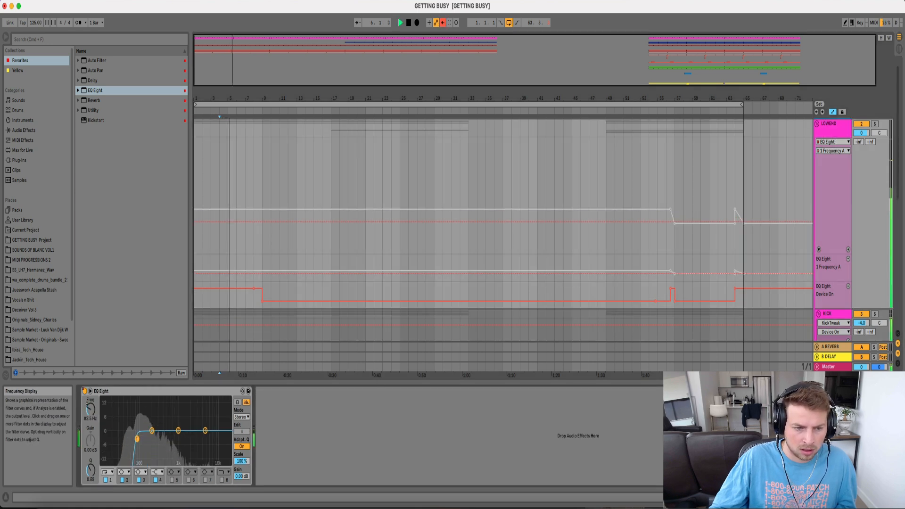
{"action": "right_click", "coordinate": [89, 410]}
{"action": "left_click", "coordinate": [105, 431]}
{"action": "mouse_move", "coordinate": [150, 439]}
{"action": "left_mouse_down"}
{"action": "mouse_move", "coordinate": [169, 439]}
{"action": "mouse_move", "coordinate": [153, 434]}
{"action": "left_mouse_up"}
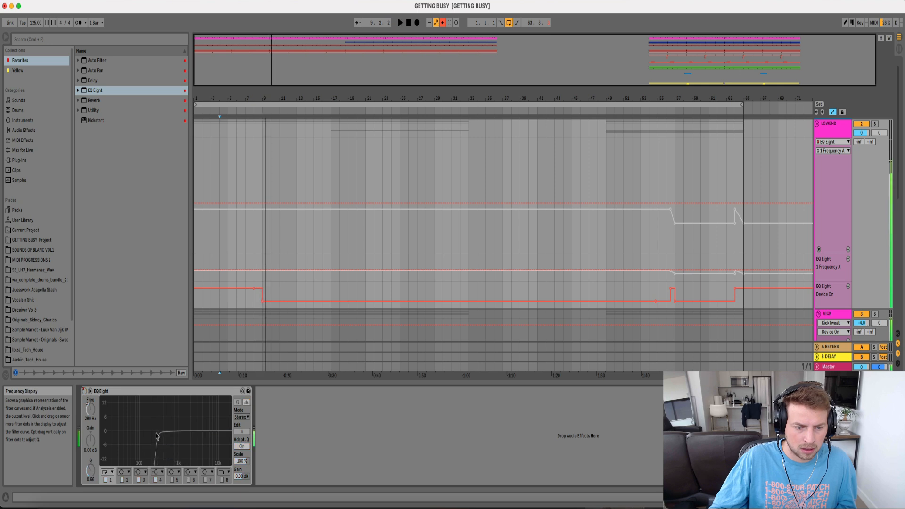
Add a second EQ Eight to the LOWEND group with a shallow dip at about 390 Hz, audition it, and fold the group
{"action": "left_click_drag", "start_coordinate": [90, 90], "coordinate": [342, 440]}
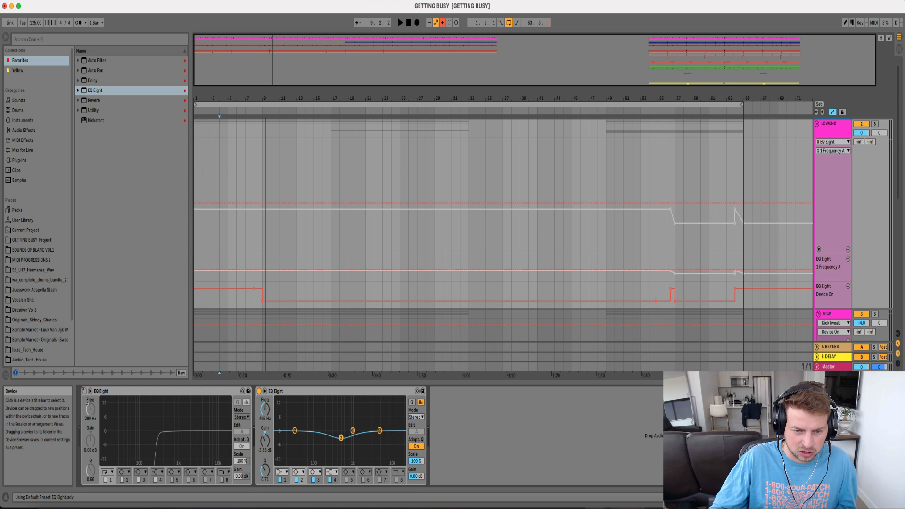
{"action": "key", "text": "space"}
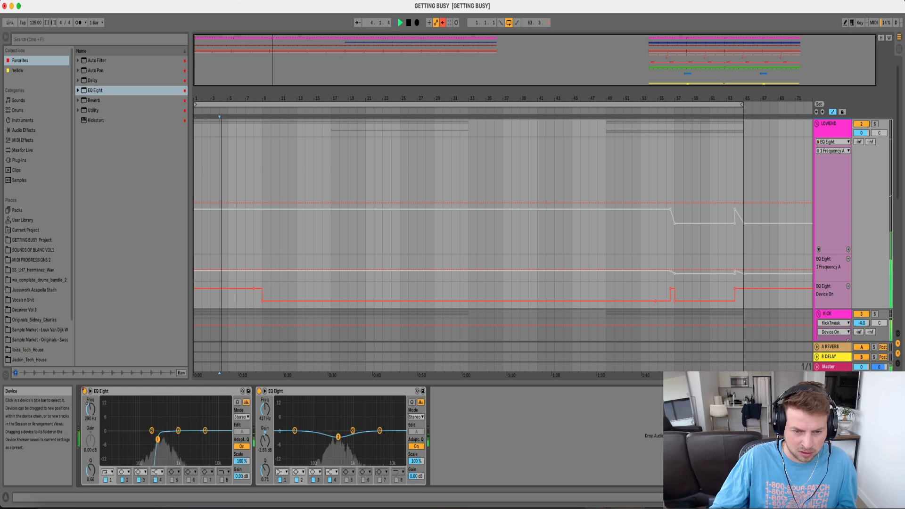
{"action": "left_click_drag", "start_coordinate": [340, 437], "coordinate": [336, 438]}
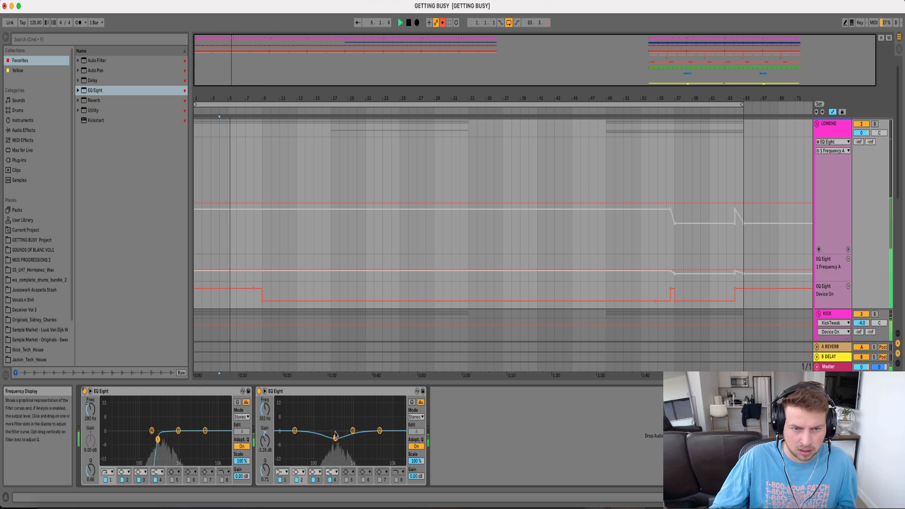
{"action": "key", "text": "space"}
{"action": "left_click", "coordinate": [817, 124]}
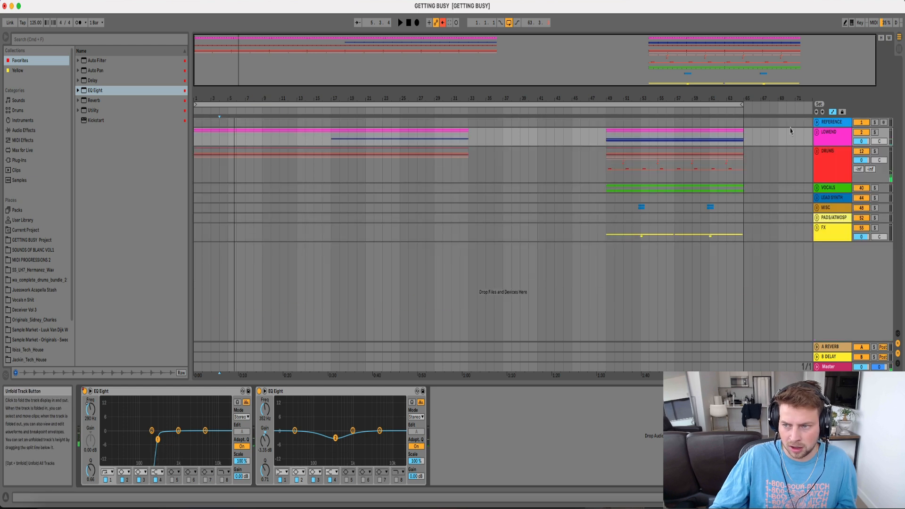
Unfold the VOCALS group and copy the first two bars of the MAIN vocal from bar 49 to bar 17
{"action": "left_click", "coordinate": [323, 165]}
{"action": "left_click", "coordinate": [817, 133]}
{"action": "left_click", "coordinate": [817, 134]}
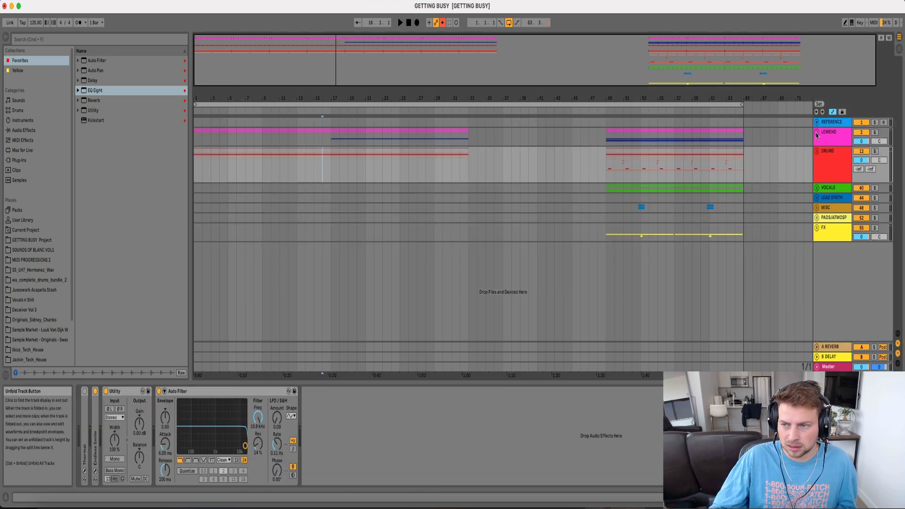
{"action": "left_click", "coordinate": [818, 188]}
{"action": "left_click", "coordinate": [644, 225]}
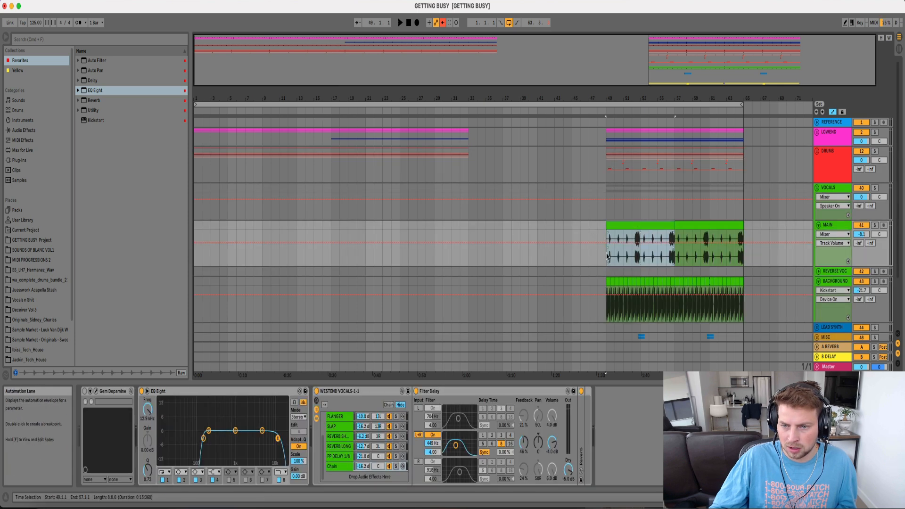
{"action": "left_click_drag", "start_coordinate": [606, 256], "coordinate": [620, 226]}
{"action": "key", "text": "super+c"}
{"action": "left_click", "coordinate": [330, 228]}
{"action": "key", "text": "super+v"}
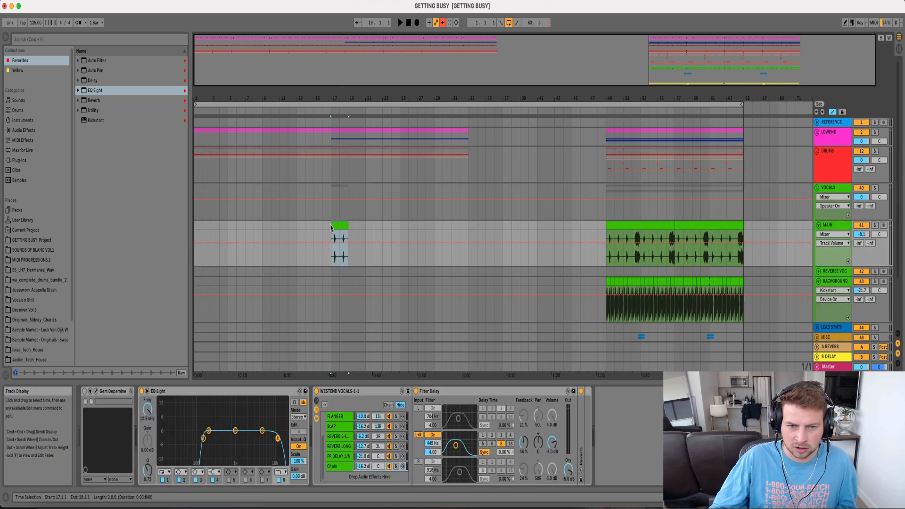
Duplicate the two-bar MAIN vocal clip until it reaches bar 33 and audition it from bar 17
{"action": "key", "text": "super+d"}
{"action": "key", "text": "super+d"}
{"action": "key", "text": "super+d"}
{"action": "key", "text": "super+d"}
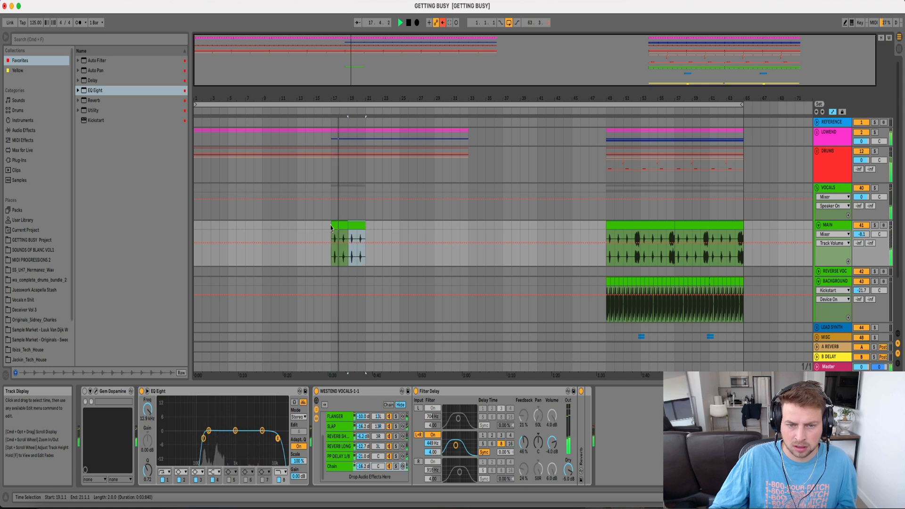
{"action": "key", "text": "super+d"}
{"action": "key", "text": "super+d"}
{"action": "key", "text": "super+d"}
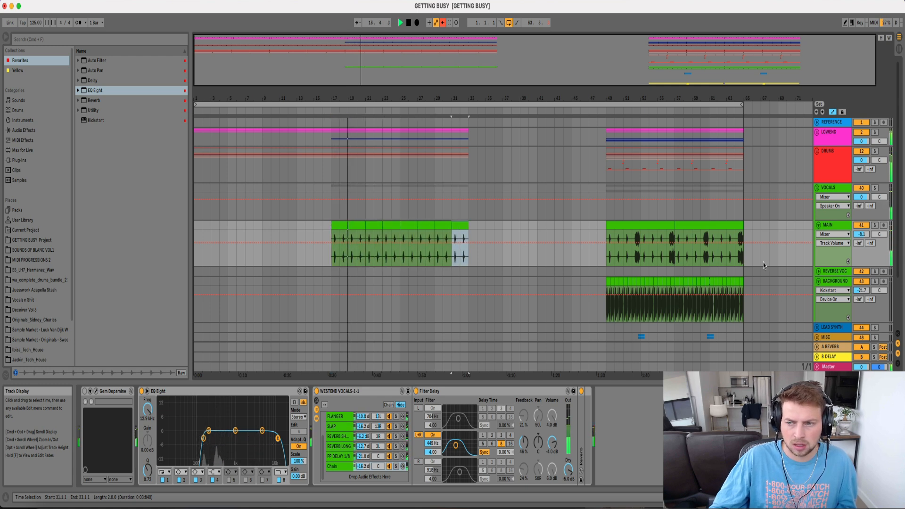
{"action": "key", "text": "space"}
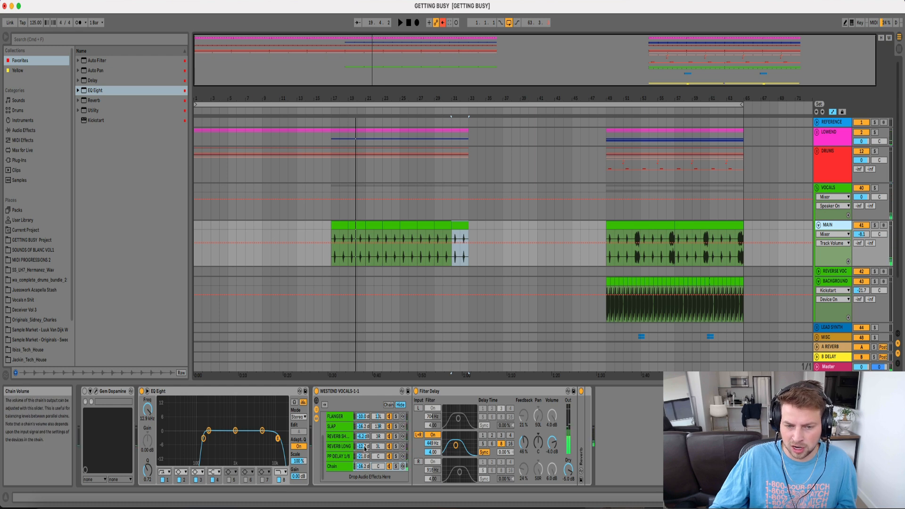
Lower the REVERB LONG chain to -30.4 dB and reduce the delay and last chain volumes in the MAIN vocal's effect rack
{"action": "left_click_drag", "start_coordinate": [364, 449], "coordinate": [364, 464]}
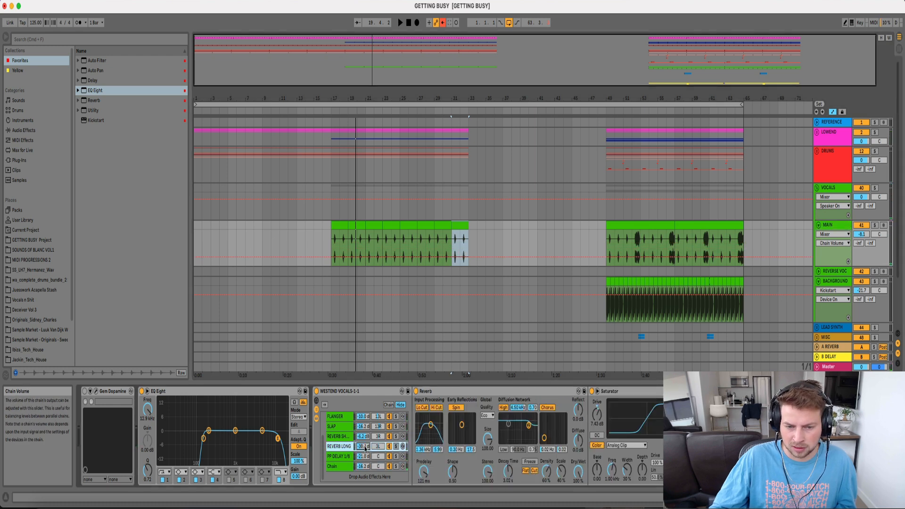
{"action": "left_click_drag", "start_coordinate": [364, 457], "coordinate": [364, 477]}
{"action": "key", "text": "space"}
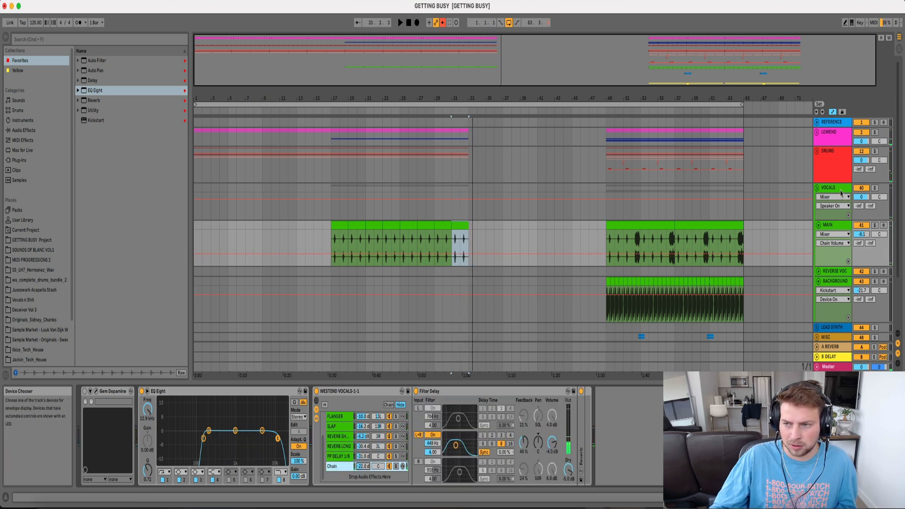
Add Auto Filter to the MAIN vocal and automate its frequency rising from about 377 Hz at bar 17 to 19.9 kHz at bar 33
{"action": "left_click", "coordinate": [597, 216]}
{"action": "left_click", "coordinate": [88, 62]}
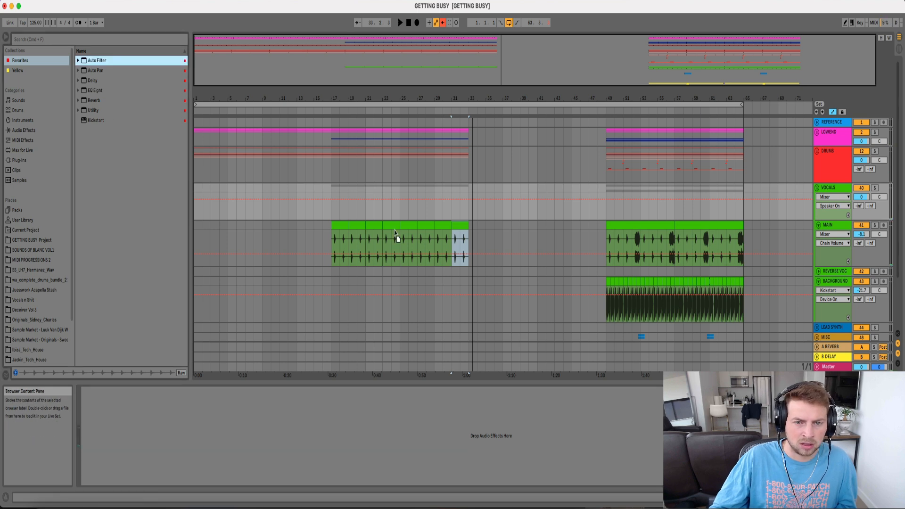
{"action": "left_click_drag", "start_coordinate": [389, 227], "coordinate": [391, 231]}
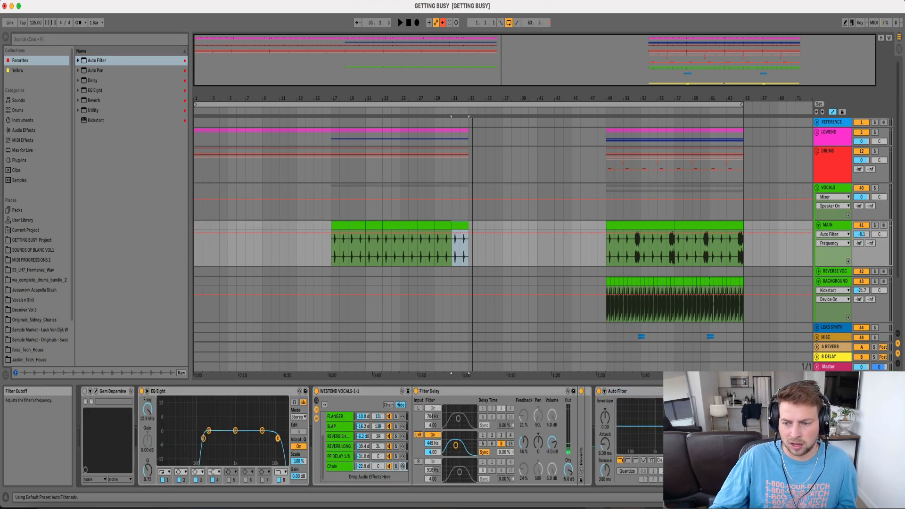
{"action": "left_click_drag", "start_coordinate": [331, 230], "coordinate": [331, 250]}
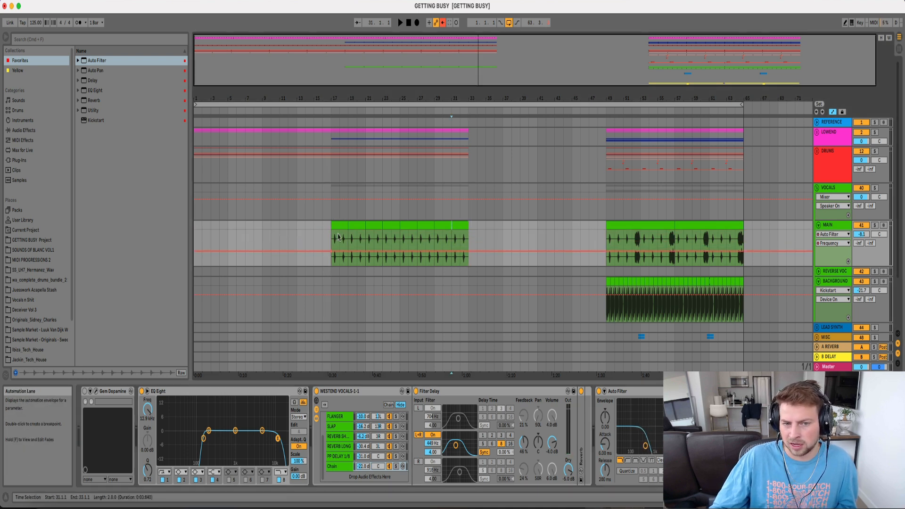
{"action": "left_click", "coordinate": [342, 259]}
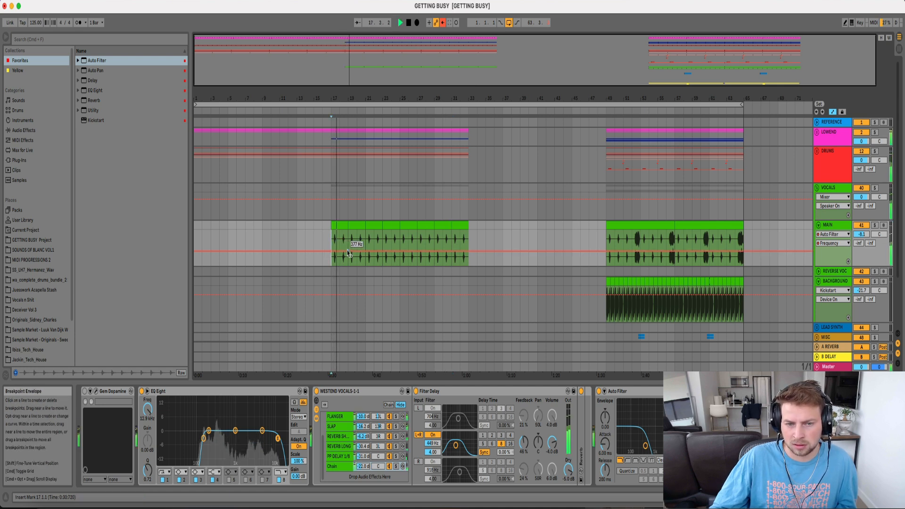
{"action": "left_click_drag", "start_coordinate": [344, 252], "coordinate": [469, 230]}
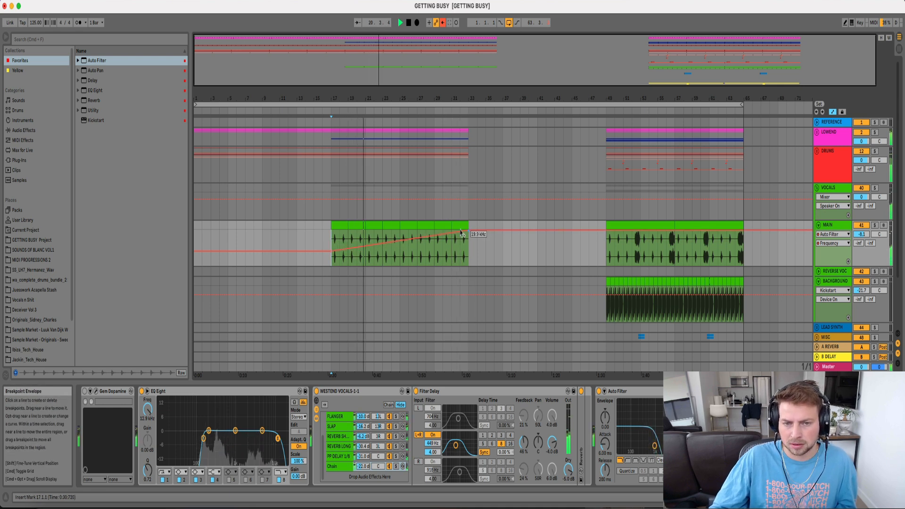
Fold the VOCALS group and unfold the DRUMS group to reach its hat tracks
{"action": "left_click", "coordinate": [817, 189]}
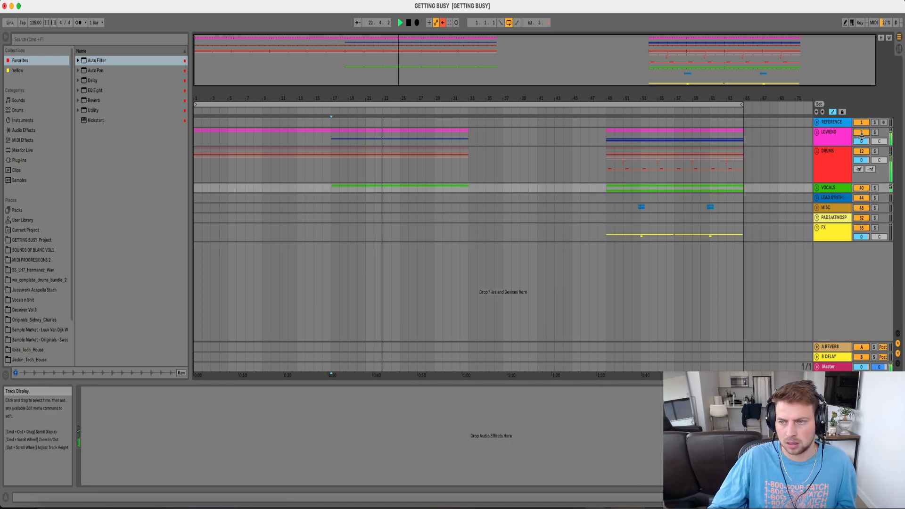
{"action": "left_click", "coordinate": [817, 151]}
{"action": "scroll", "coordinate": [819, 173], "scroll_direction": "down", "scroll_amount": 5}
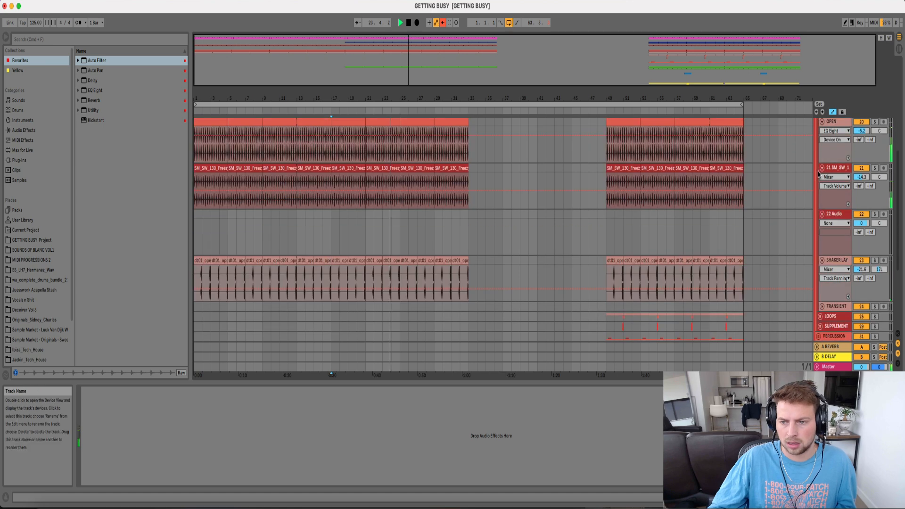
Expand the LOOPS group inside the HATS group to reach its LOOP track
{"action": "scroll", "coordinate": [819, 173], "scroll_direction": "down", "scroll_amount": 4}
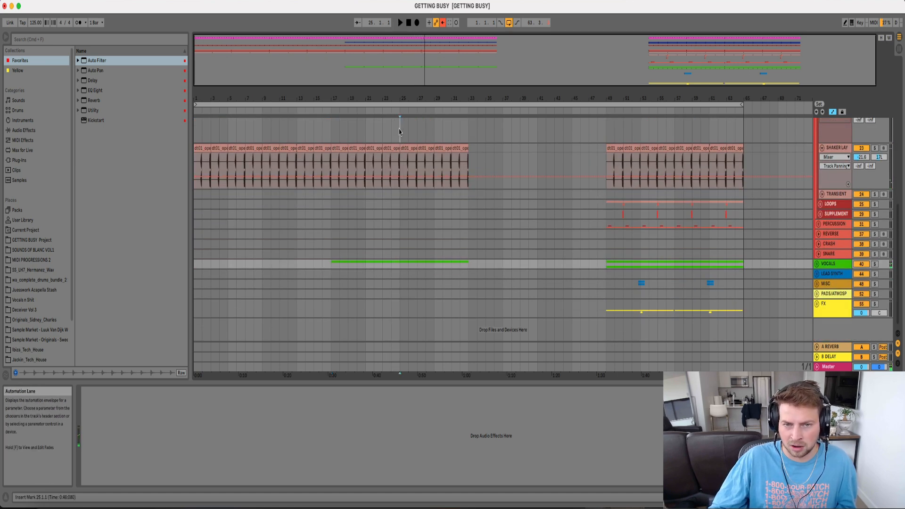
{"action": "scroll", "coordinate": [659, 201], "scroll_direction": "up", "scroll_amount": 6}
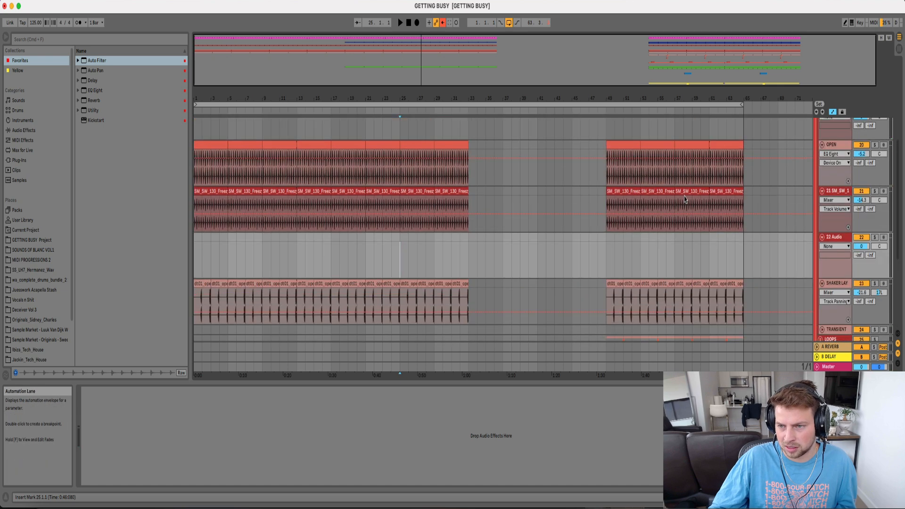
{"action": "scroll", "coordinate": [660, 200], "scroll_direction": "up", "scroll_amount": 3}
{"action": "left_click", "coordinate": [818, 208]}
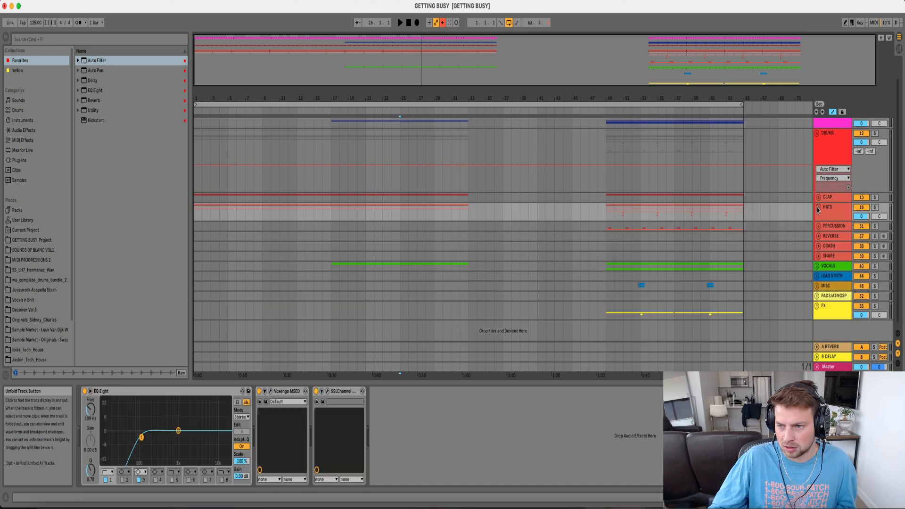
{"action": "left_click", "coordinate": [818, 209]}
{"action": "scroll", "coordinate": [796, 218], "scroll_direction": "down", "scroll_amount": 4}
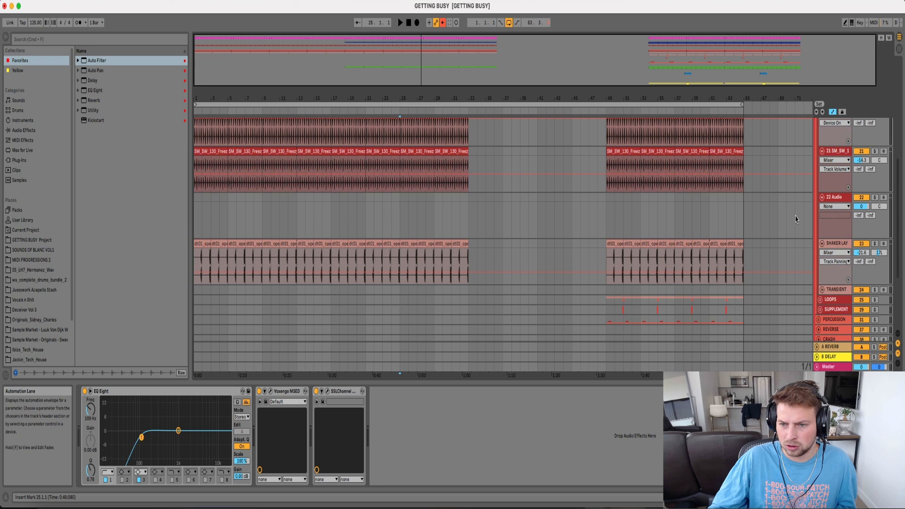
{"action": "left_click", "coordinate": [821, 237]}
{"action": "left_click", "coordinate": [821, 236]}
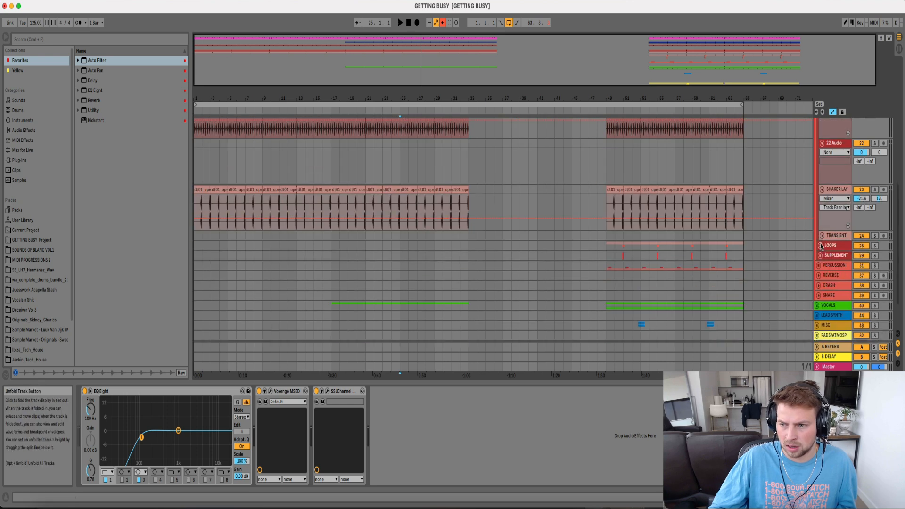
{"action": "left_click", "coordinate": [820, 245]}
{"action": "scroll", "coordinate": [656, 256], "scroll_direction": "down", "scroll_amount": 3}
Copy the one-bar jacking loop clip from bar 49 to bar 25 on the LOOP track and repeat it up to bar 33
{"action": "left_click", "coordinate": [612, 222]}
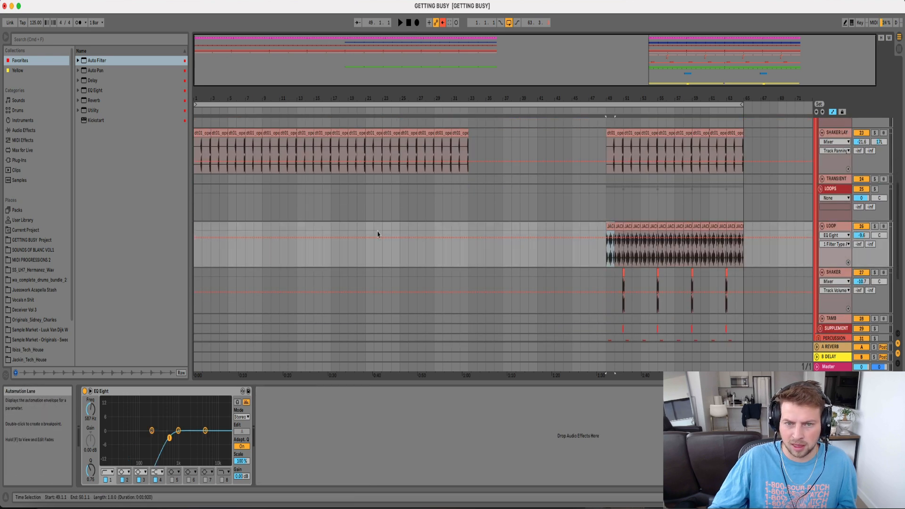
{"action": "left_click", "coordinate": [400, 228]}
{"action": "key", "text": "super+v"}
{"action": "key", "text": "super+d"}
{"action": "key", "text": "super+d"}
{"action": "key", "text": "super+d"}
{"action": "key", "text": "super+d"}
{"action": "key", "text": "super+d"}
{"action": "key", "text": "super+d"}
{"action": "key", "text": "super+d"}
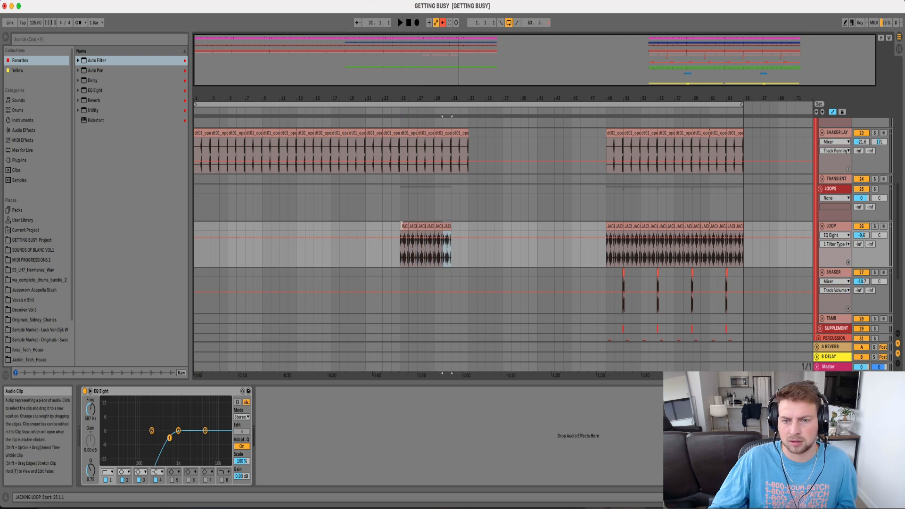
Play the arrangement from bar 24 and lower the LOOP track's volume to -10.2 dB
{"action": "left_click", "coordinate": [391, 227]}
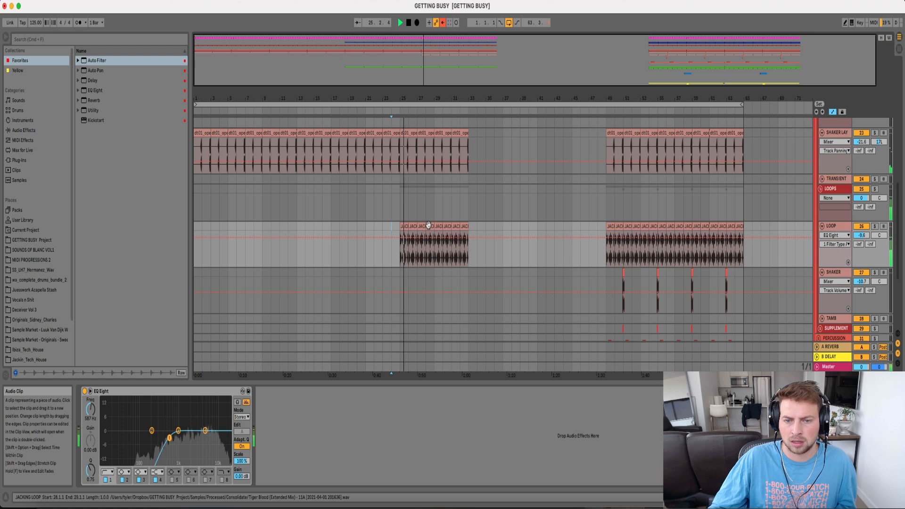
{"action": "left_click_drag", "start_coordinate": [866, 236], "coordinate": [865, 238]}
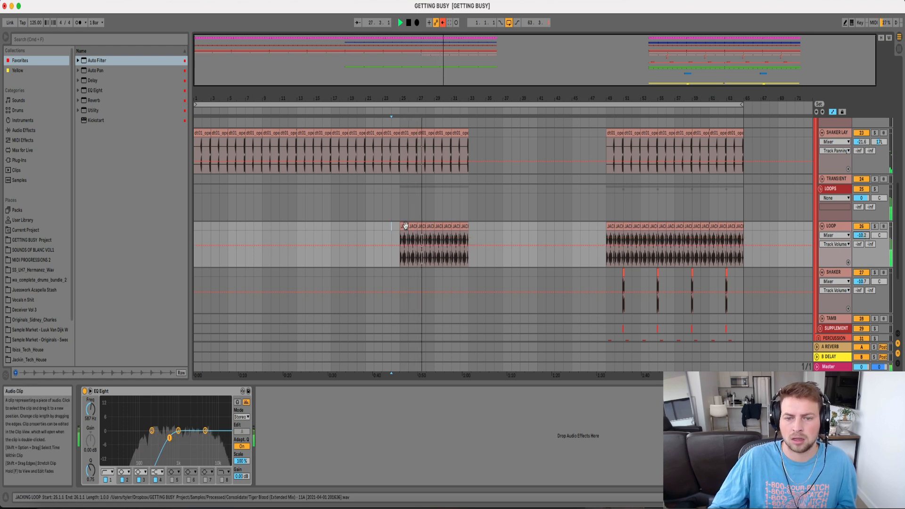
{"action": "scroll", "coordinate": [744, 242], "scroll_direction": "down", "scroll_amount": 5}
{"action": "scroll", "coordinate": [562, 222], "scroll_direction": "up", "scroll_amount": 12}
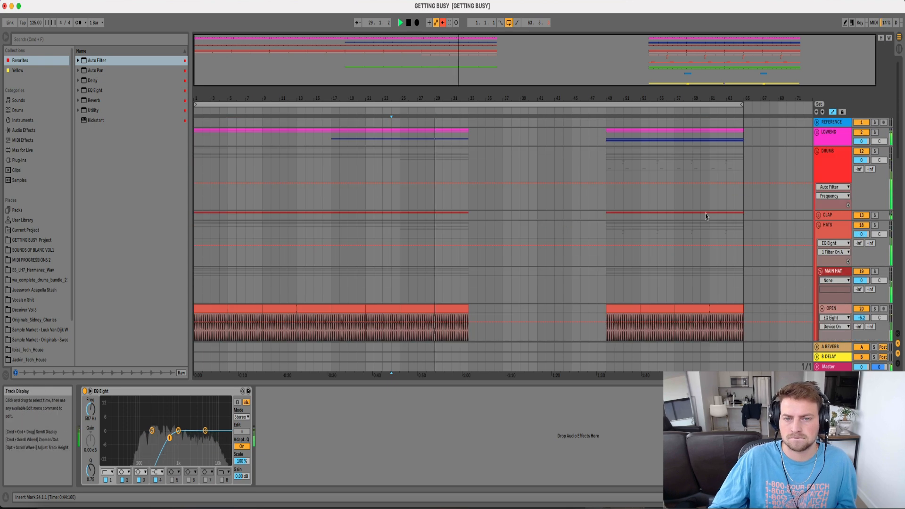
Collapse the DRUMS group, expand the VOCALS group and stop playback
{"action": "left_click", "coordinate": [816, 152]}
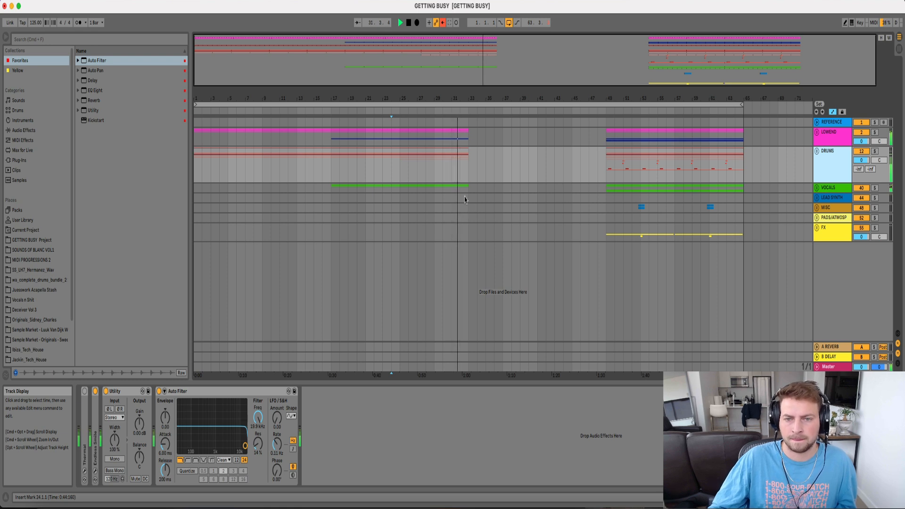
{"action": "left_click", "coordinate": [817, 188]}
{"action": "key", "text": "space"}
{"action": "scroll", "coordinate": [655, 189], "scroll_direction": "down", "scroll_amount": 3}
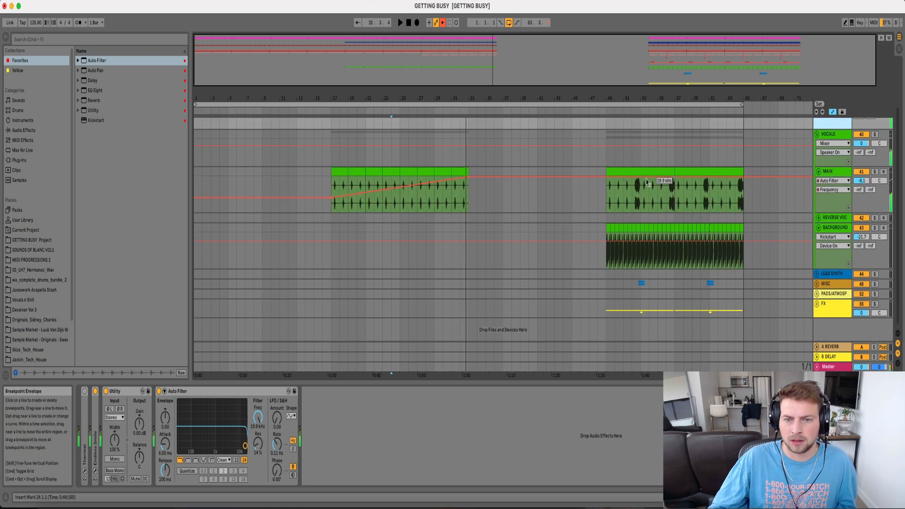
Lock the automation envelopes and copy the one-bar vocal at bar 52 of the MAIN vocal track to bar 32
{"action": "left_click_drag", "start_coordinate": [634, 189], "coordinate": [640, 189]}
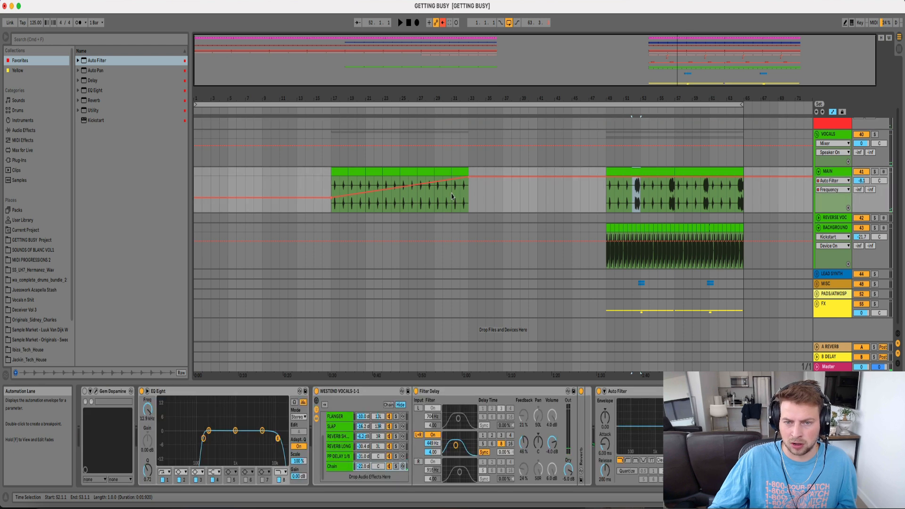
{"action": "left_click", "coordinate": [842, 111]}
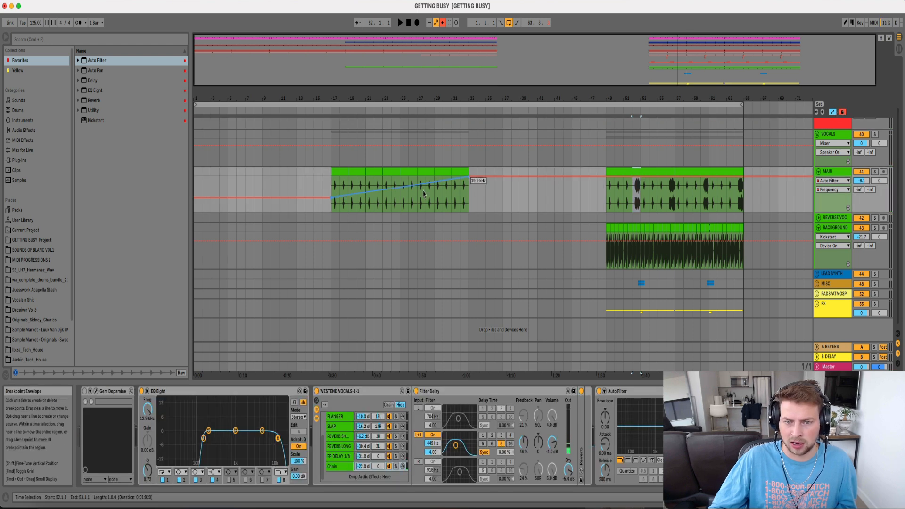
{"action": "scroll", "coordinate": [506, 152], "scroll_direction": "up", "scroll_amount": 5}
{"action": "key", "text": "space"}
Add a locator named BUILDUP at bar 33 and one named INTRO at the start of the arrangement
{"action": "right_click", "coordinate": [467, 111]}
{"action": "left_click", "coordinate": [476, 136]}
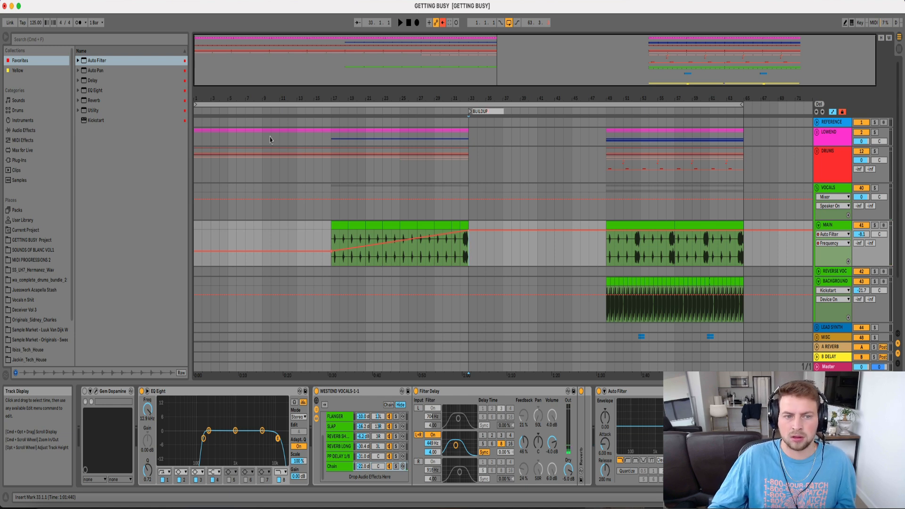
{"action": "left_click", "coordinate": [197, 112]}
{"action": "right_click", "coordinate": [198, 113]}
{"action": "left_click", "coordinate": [206, 138]}
{"action": "left_click_drag", "start_coordinate": [199, 112], "coordinate": [195, 113]}
{"action": "right_click", "coordinate": [196, 113]}
{"action": "left_click", "coordinate": [200, 124]}
{"action": "type", "text": "INTRO"}
{"action": "key", "text": "Return"}
Add a locator named DROP at bar 49 and collapse the VOCALS group
{"action": "right_click", "coordinate": [608, 113]}
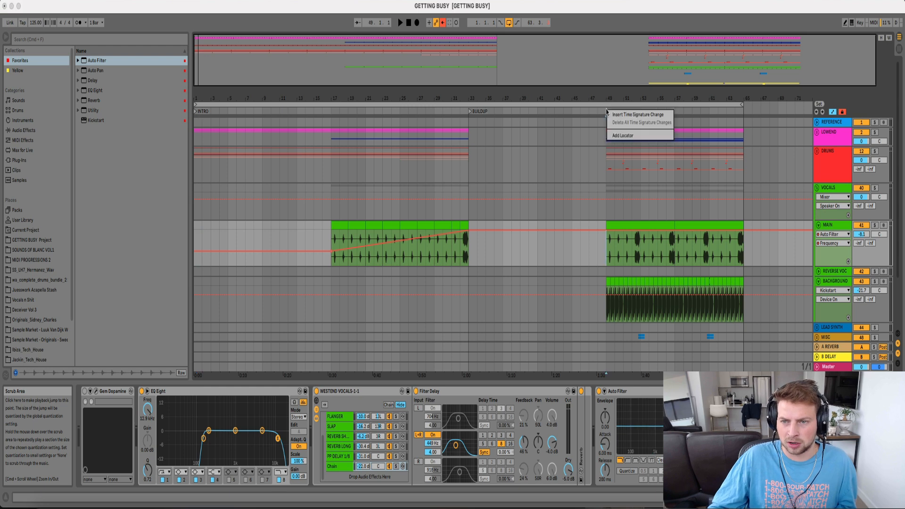
{"action": "left_click", "coordinate": [617, 135]}
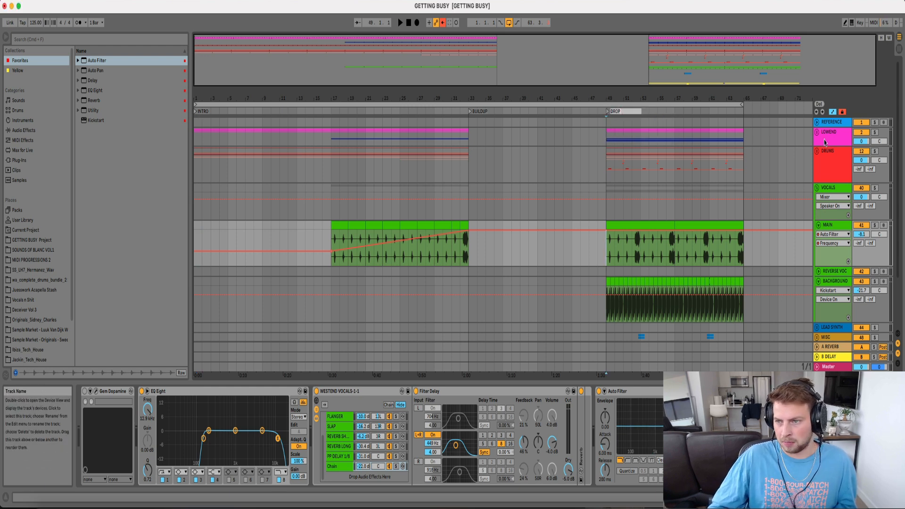
{"action": "key", "text": "Return"}
{"action": "left_click", "coordinate": [818, 189]}
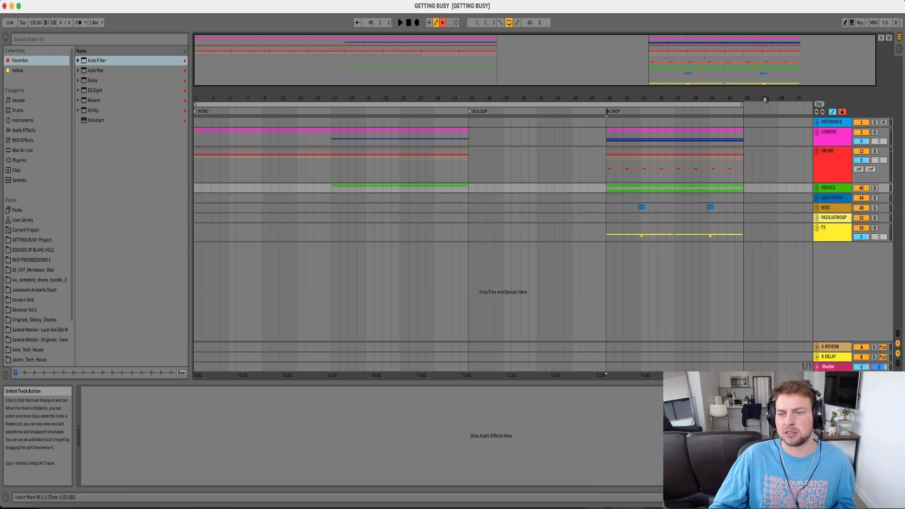
Duplicate bars 25 to 33 of the LOWEND, DRUMS and VOCALS groups twice to fill the buildup up to bar 49
{"action": "left_click", "coordinate": [607, 149]}
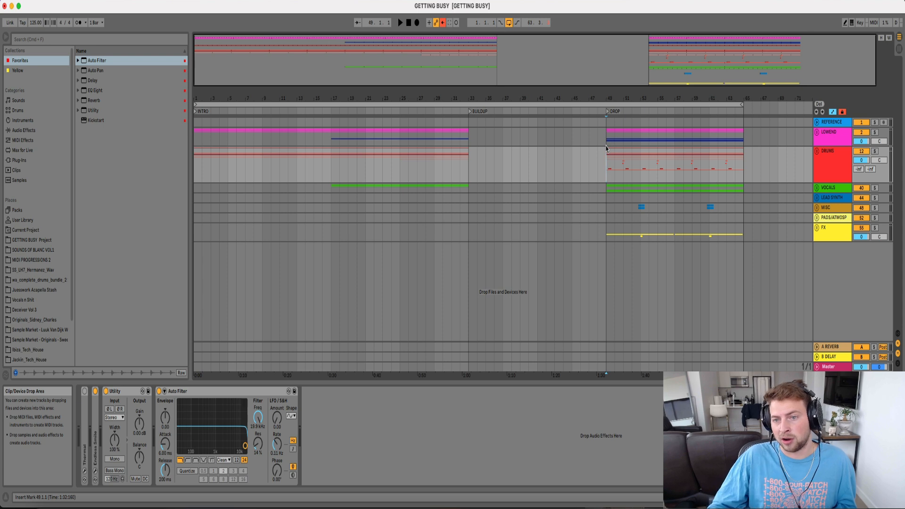
{"action": "left_click", "coordinate": [606, 136]}
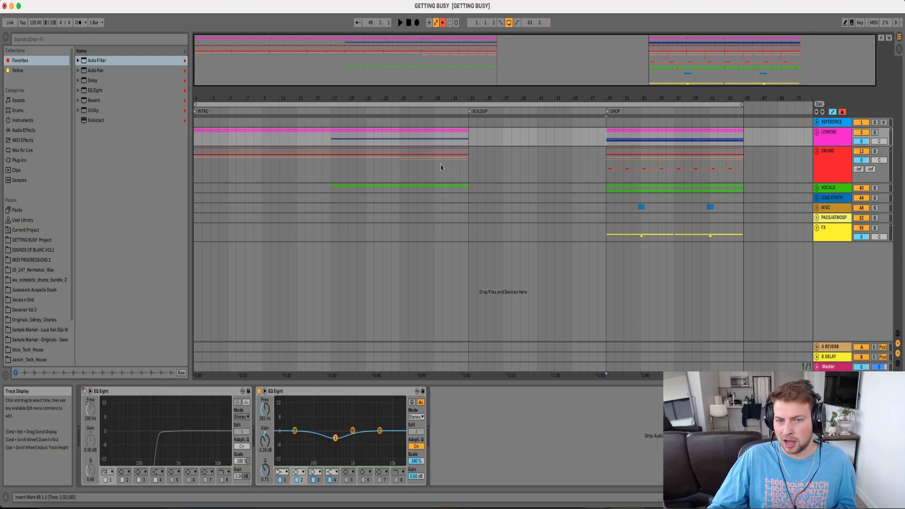
{"action": "left_click_drag", "start_coordinate": [425, 171], "coordinate": [470, 188]}
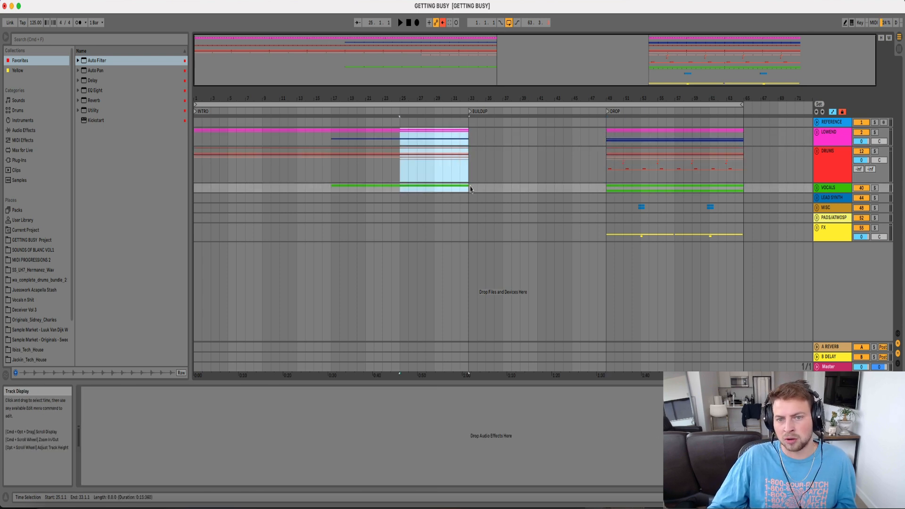
{"action": "key", "text": "super+d"}
{"action": "key", "text": "super+d"}
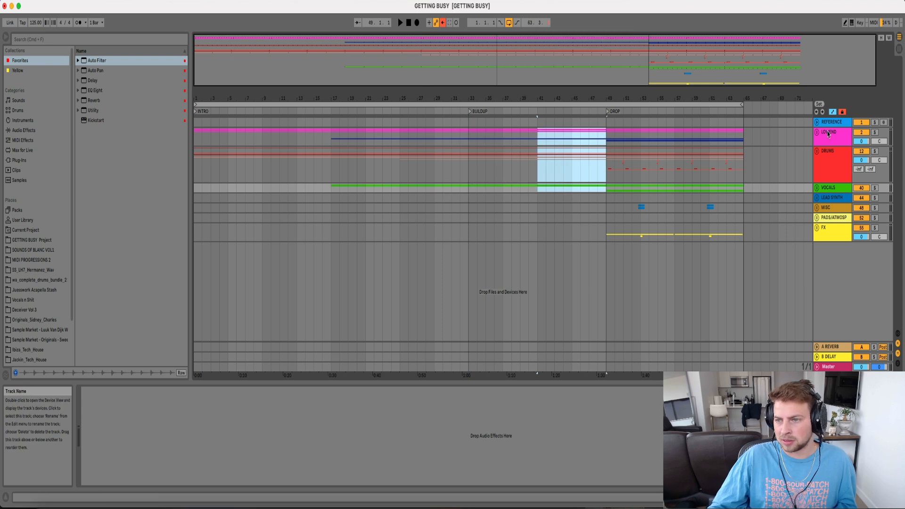
Expand the LOWEND group and switch its EQ Eight Device On automation to on from bar 33
{"action": "left_click", "coordinate": [817, 136]}
{"action": "scroll", "coordinate": [659, 246], "scroll_direction": "down", "scroll_amount": 2}
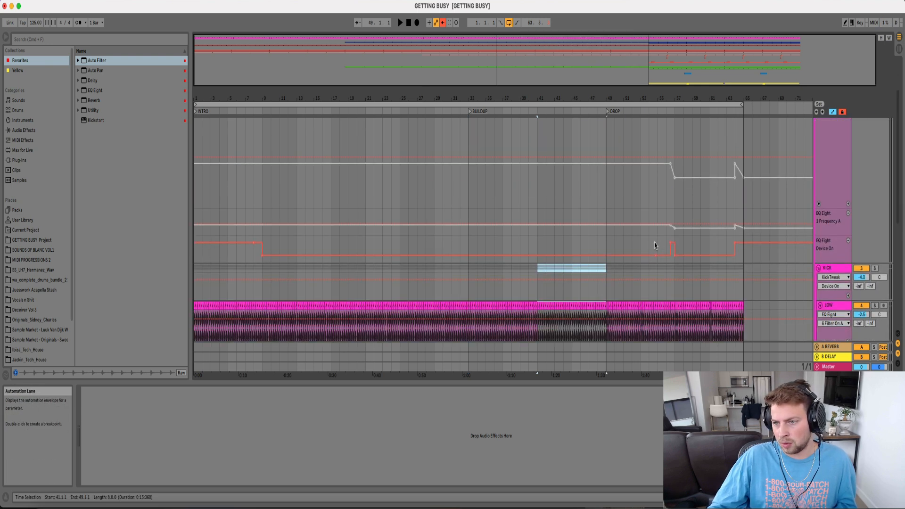
{"action": "left_click_drag", "start_coordinate": [472, 256], "coordinate": [472, 243]}
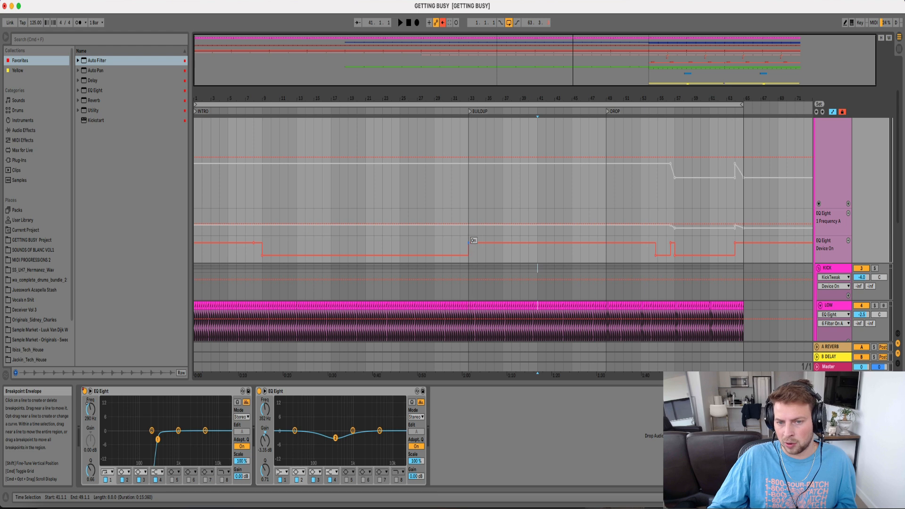
Place the insert marker at bar 32 and re-enable the frequency automation of the LOWEND group's first EQ Eight
{"action": "scroll", "coordinate": [522, 228], "scroll_direction": "up", "scroll_amount": 2}
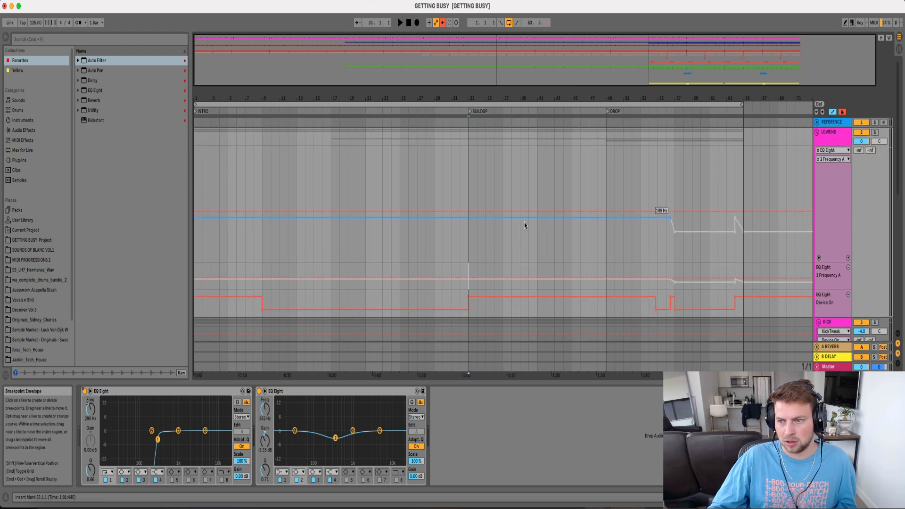
{"action": "left_click", "coordinate": [459, 293]}
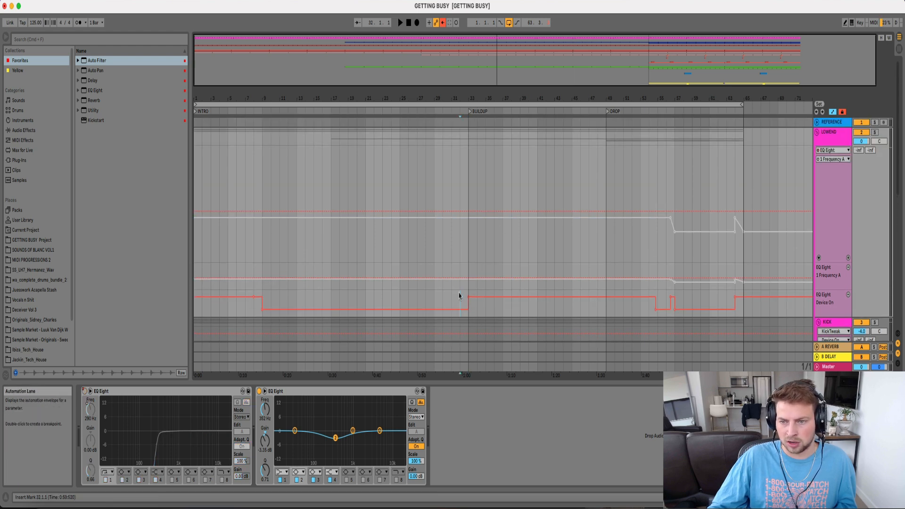
{"action": "right_click", "coordinate": [100, 409]}
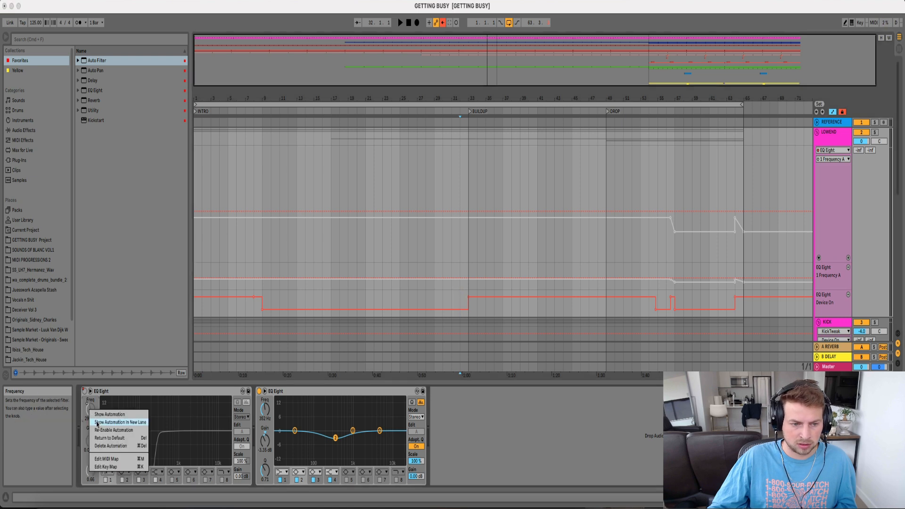
{"action": "left_click", "coordinate": [111, 429]}
Play the transition from bar 32 into the buildup, collapse the KICK group and stop playback
{"action": "key", "text": "space"}
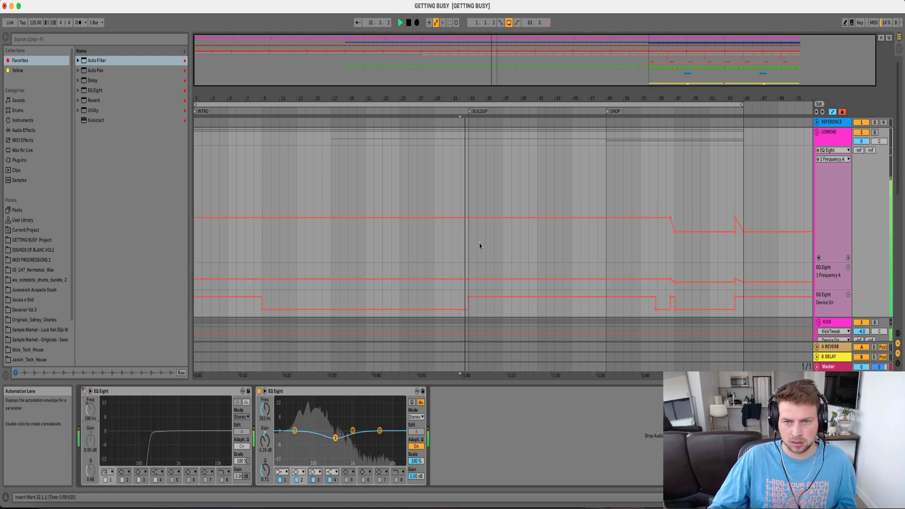
{"action": "scroll", "coordinate": [473, 256], "scroll_direction": "down", "scroll_amount": 10}
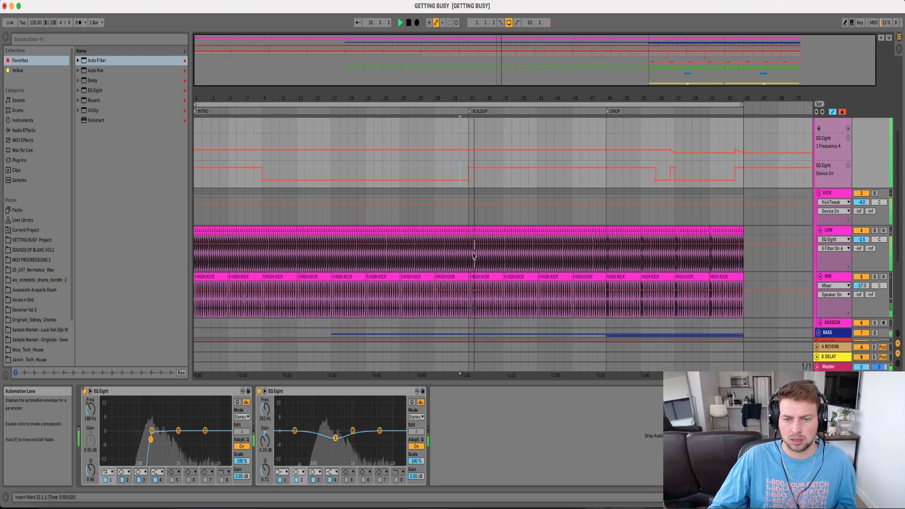
{"action": "scroll", "coordinate": [825, 174], "scroll_direction": "up", "scroll_amount": 3}
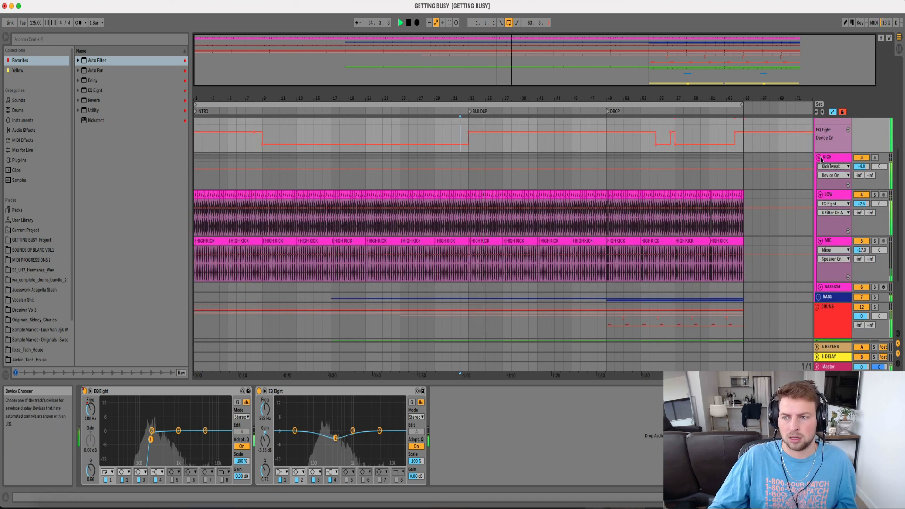
{"action": "left_click", "coordinate": [818, 157]}
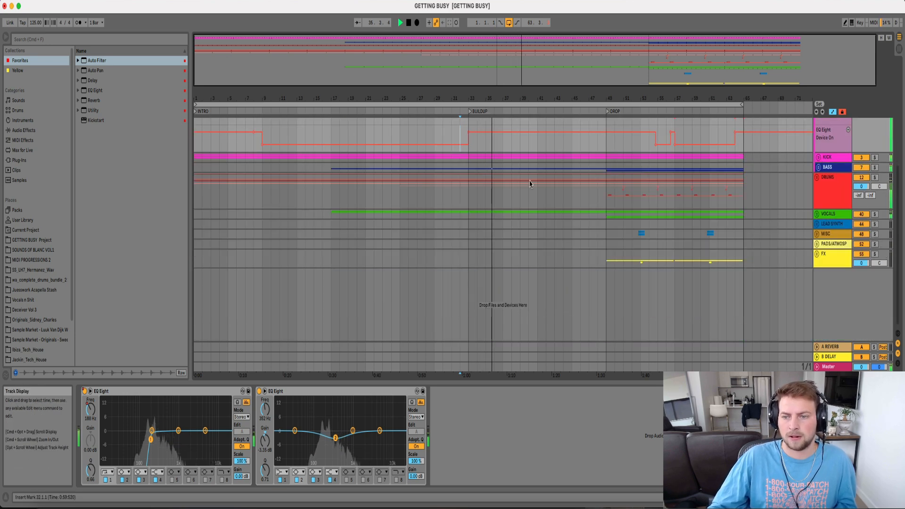
{"action": "scroll", "coordinate": [521, 198], "scroll_direction": "up", "scroll_amount": 1}
{"action": "key", "text": "space"}
Review the BASS, DRUMS and VOCALS material of the buildup between bars 33 and 49
{"action": "left_click_drag", "start_coordinate": [468, 232], "coordinate": [604, 172]}
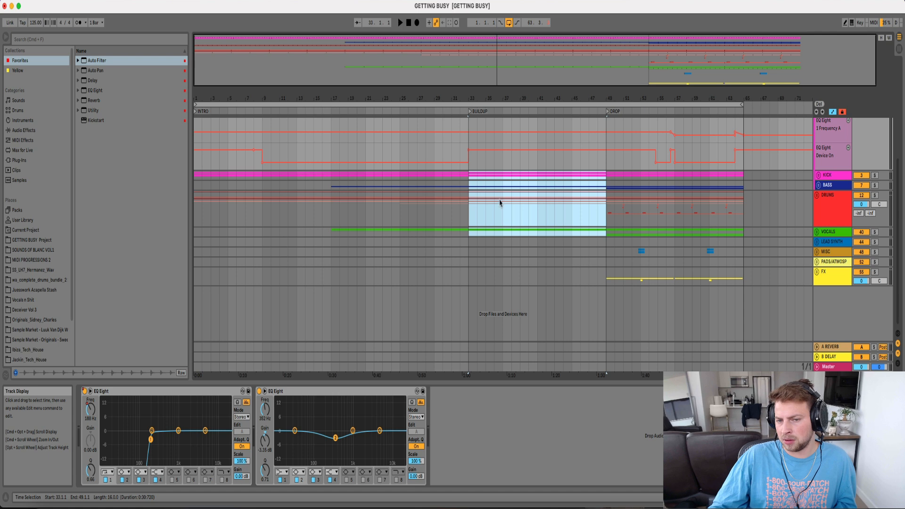
{"action": "scroll", "coordinate": [822, 198], "scroll_direction": "up", "scroll_amount": 5}
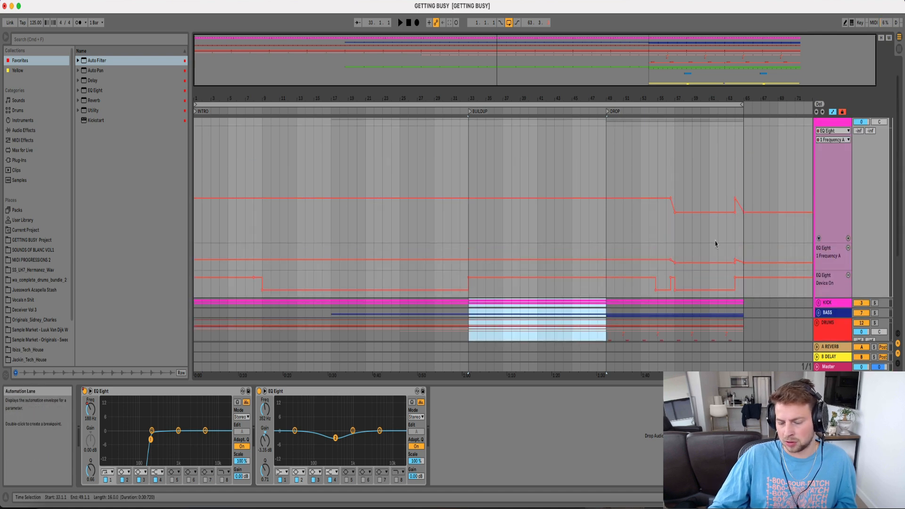
{"action": "scroll", "coordinate": [712, 243], "scroll_direction": "down", "scroll_amount": 2}
{"action": "scroll", "coordinate": [711, 242], "scroll_direction": "down", "scroll_amount": 2}
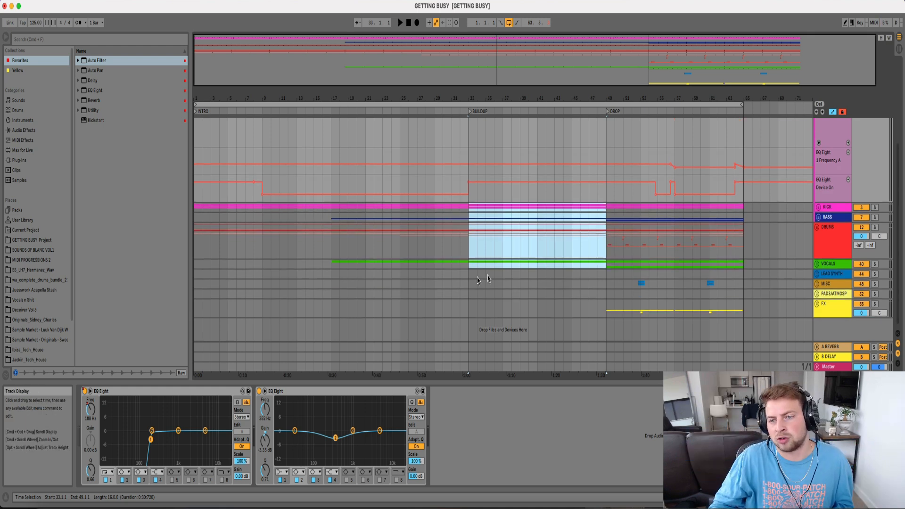
{"action": "left_click_drag", "start_coordinate": [473, 248], "coordinate": [607, 236]}
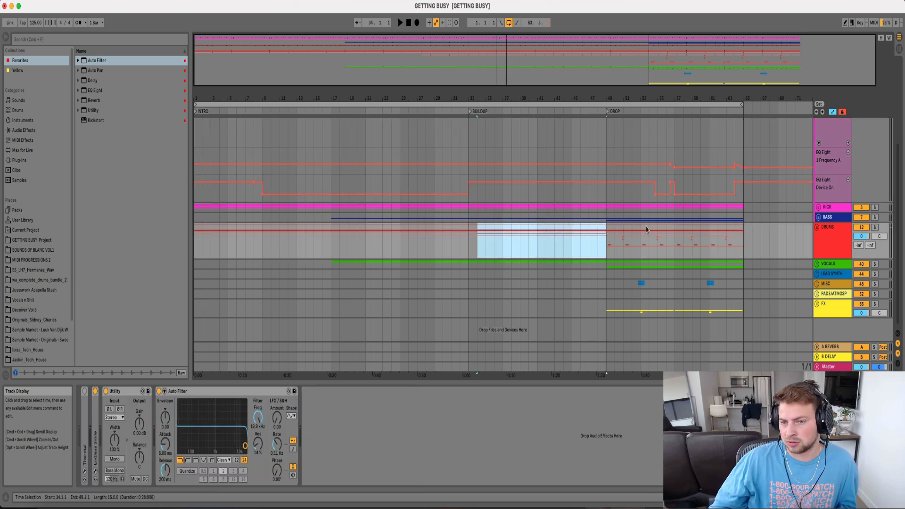
{"action": "left_click_drag", "start_coordinate": [470, 265], "coordinate": [503, 265]}
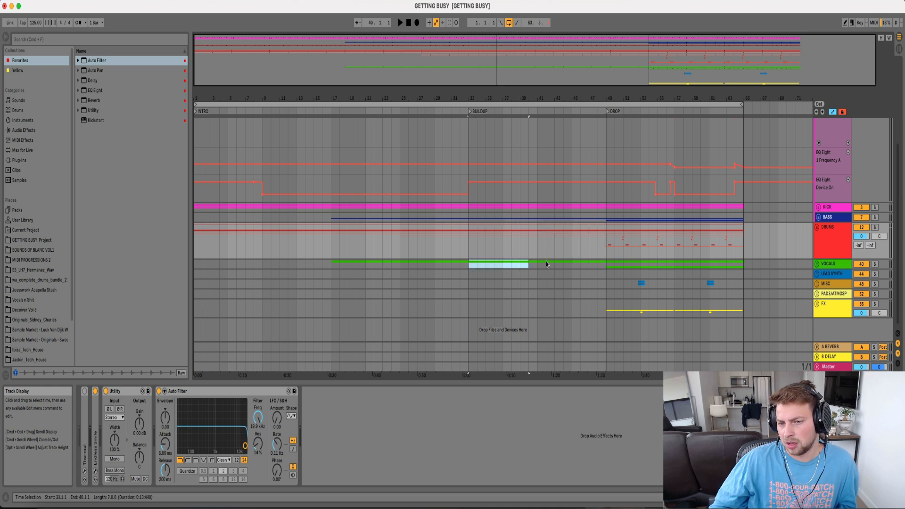
{"action": "left_click_drag", "start_coordinate": [604, 265], "coordinate": [614, 265]}
Expand the VOCALS group and locate the first vocal chop after bar 33 on the MAIN track
{"action": "left_click", "coordinate": [817, 264]}
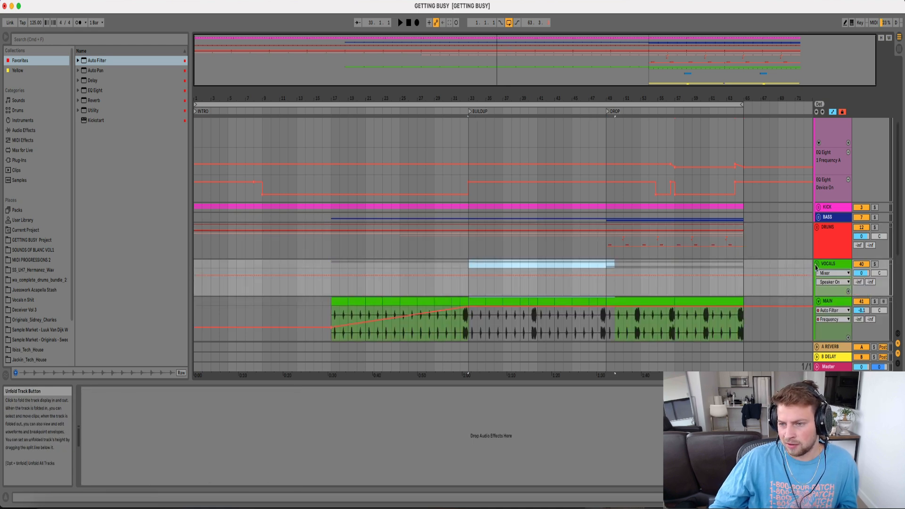
{"action": "scroll", "coordinate": [706, 262], "scroll_direction": "down", "scroll_amount": 4}
{"action": "scroll", "coordinate": [474, 190], "scroll_direction": "up", "scroll_amount": 10}
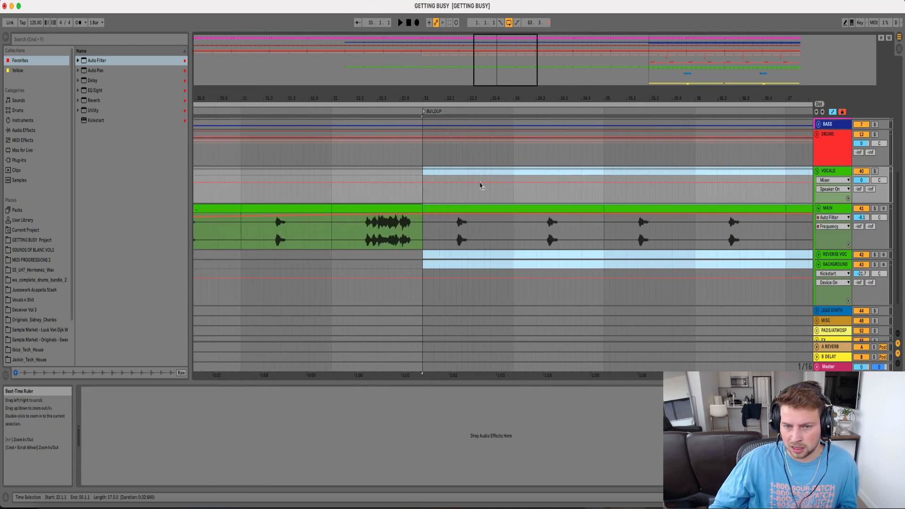
{"action": "left_click_drag", "start_coordinate": [455, 238], "coordinate": [467, 238]}
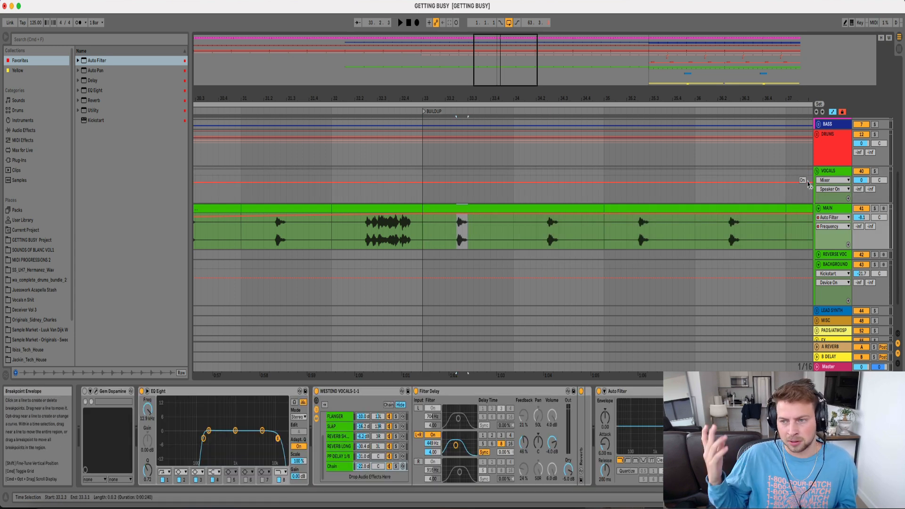
Collapse the VOCALS group, expand LEAD SYNTH and load a Simpler onto its first MIDI track
{"action": "left_click", "coordinate": [817, 170]}
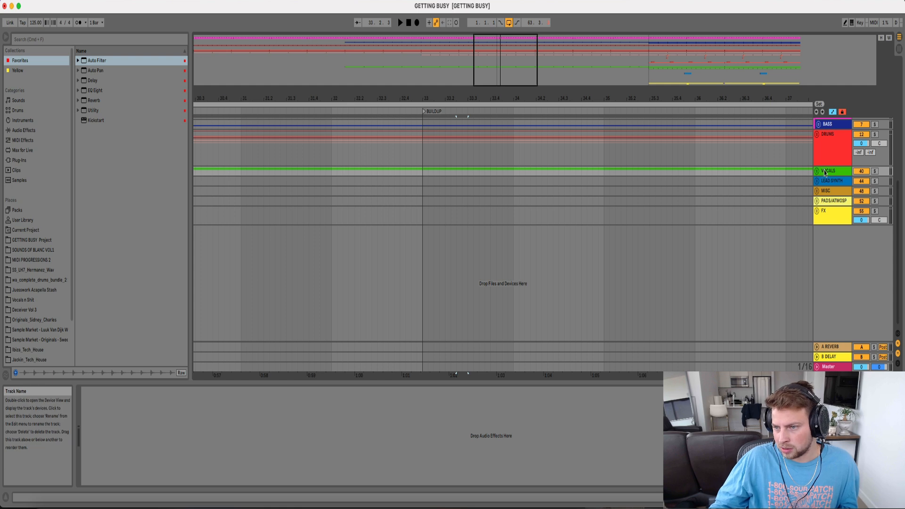
{"action": "left_click", "coordinate": [817, 181]}
{"action": "left_click", "coordinate": [602, 218]}
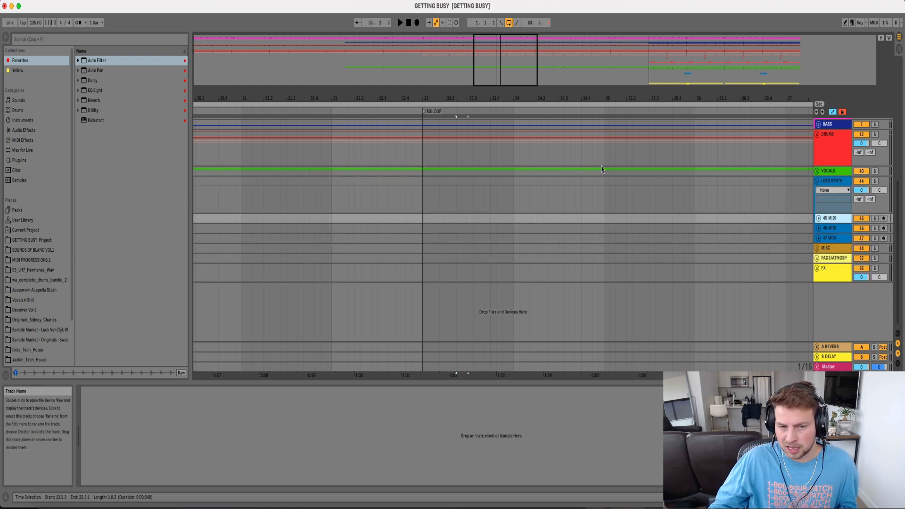
{"action": "left_click", "coordinate": [23, 121]}
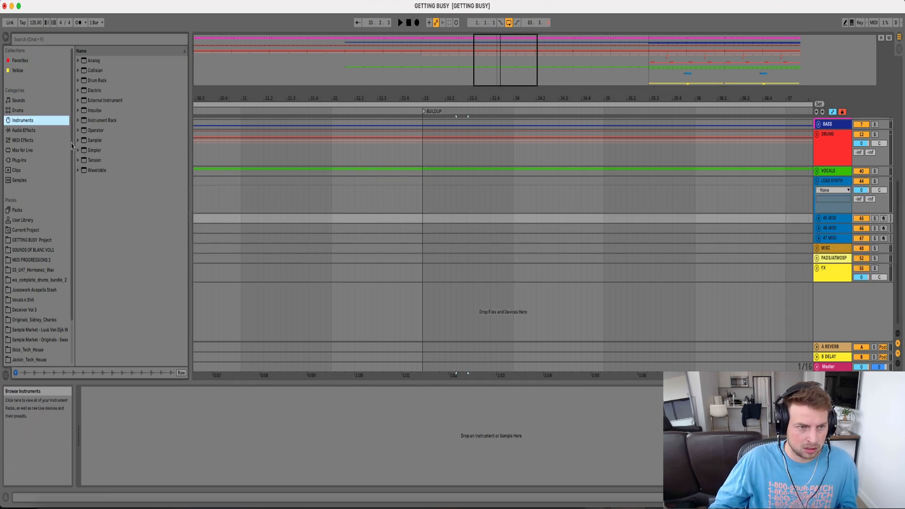
{"action": "left_click_drag", "start_coordinate": [92, 153], "coordinate": [635, 197]}
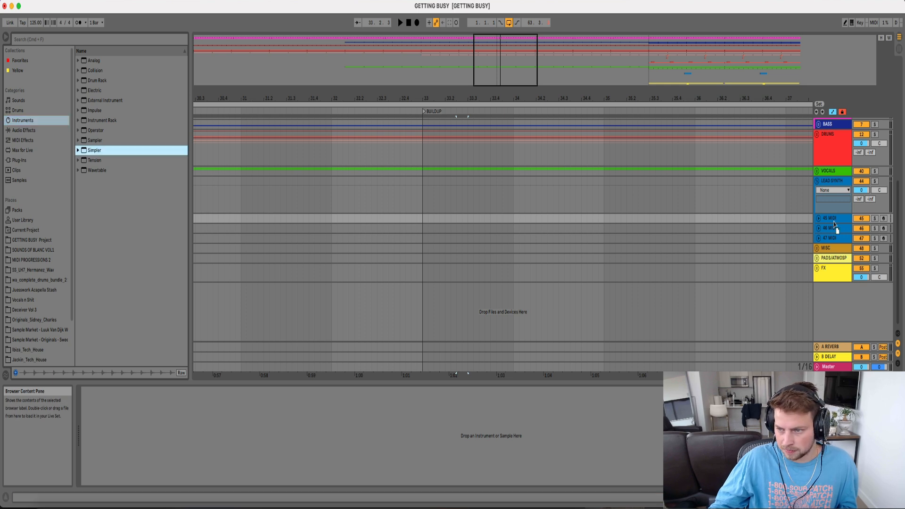
{"action": "left_click_drag", "start_coordinate": [835, 218], "coordinate": [834, 219]}
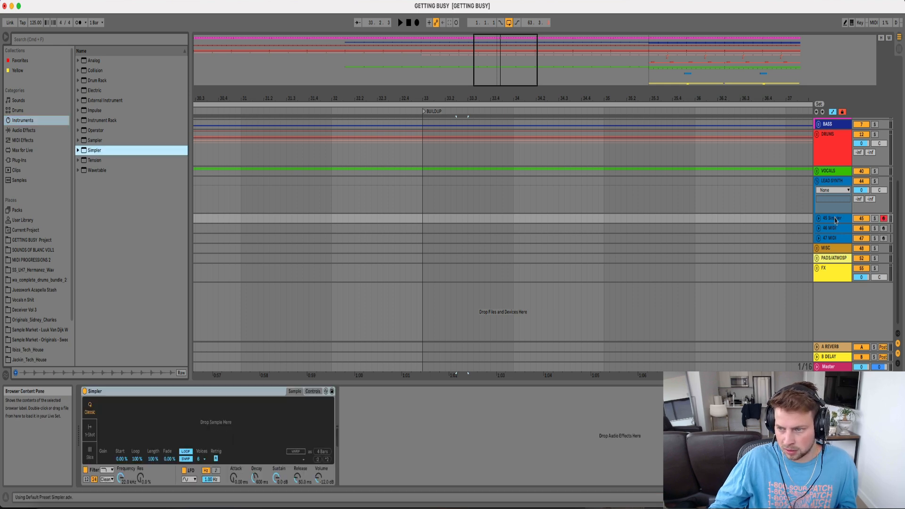
Consolidate the first vocal chop after bar 33 on the MAIN vocal track and load it into the Simpler
{"action": "left_click", "coordinate": [817, 171]}
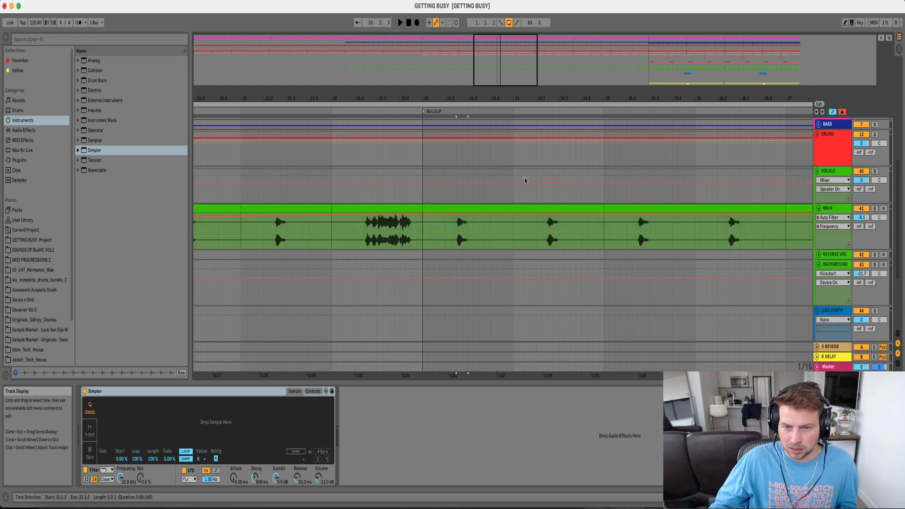
{"action": "left_click_drag", "start_coordinate": [467, 208], "coordinate": [475, 206]}
{"action": "key", "text": "super+j"}
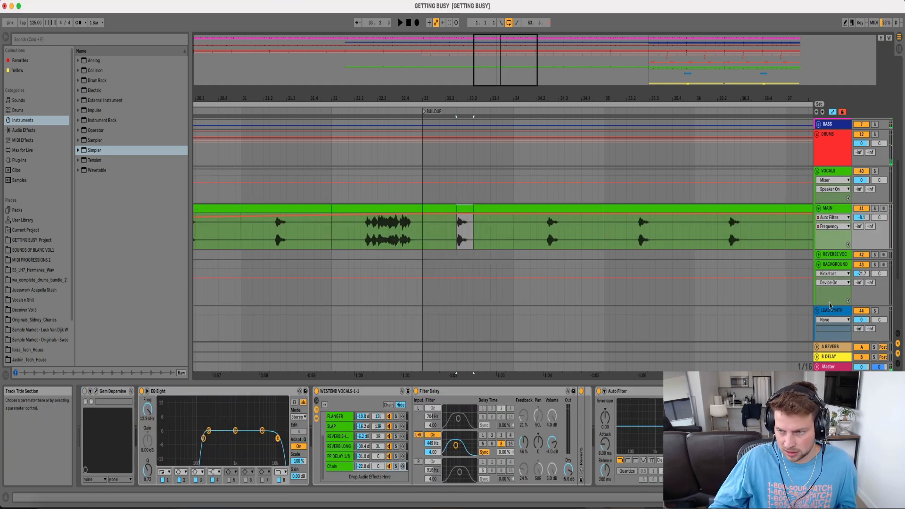
{"action": "scroll", "coordinate": [830, 303], "scroll_direction": "down", "scroll_amount": 3}
{"action": "left_click", "coordinate": [832, 267]}
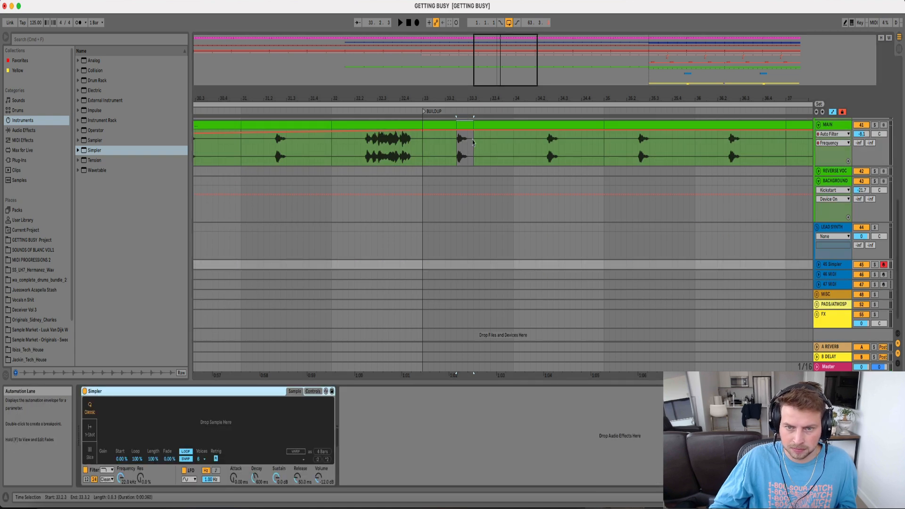
{"action": "left_click_drag", "start_coordinate": [463, 125], "coordinate": [233, 418]}
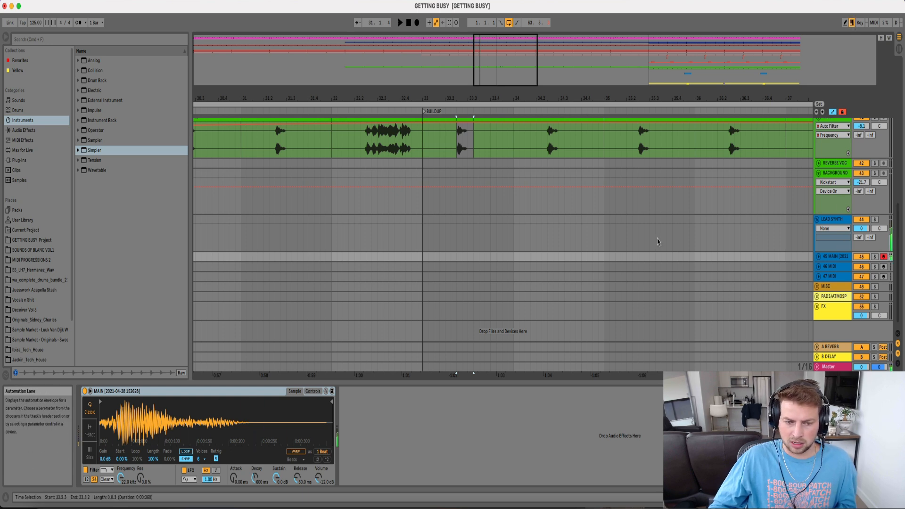
Add an Arpeggiator MIDI effect in front of the Simpler on track 45
{"action": "left_click_drag", "start_coordinate": [437, 100], "coordinate": [450, 51]}
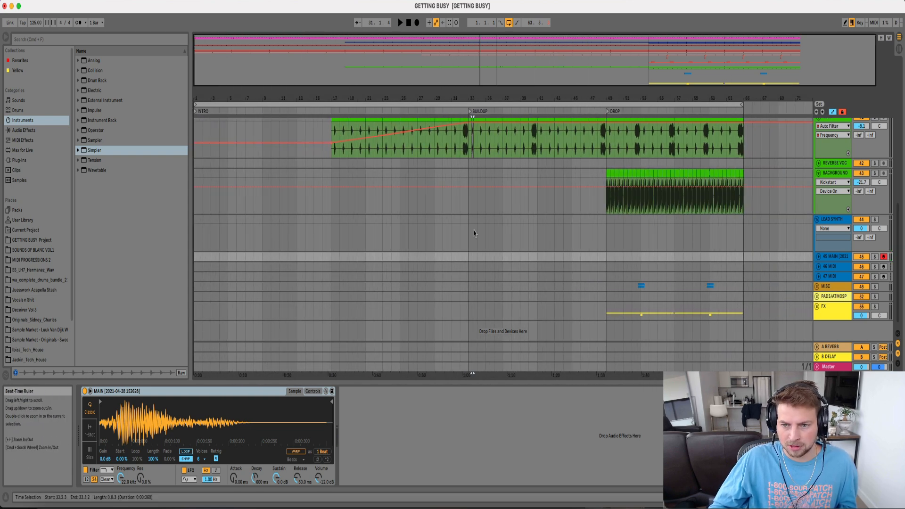
{"action": "left_click", "coordinate": [37, 140]}
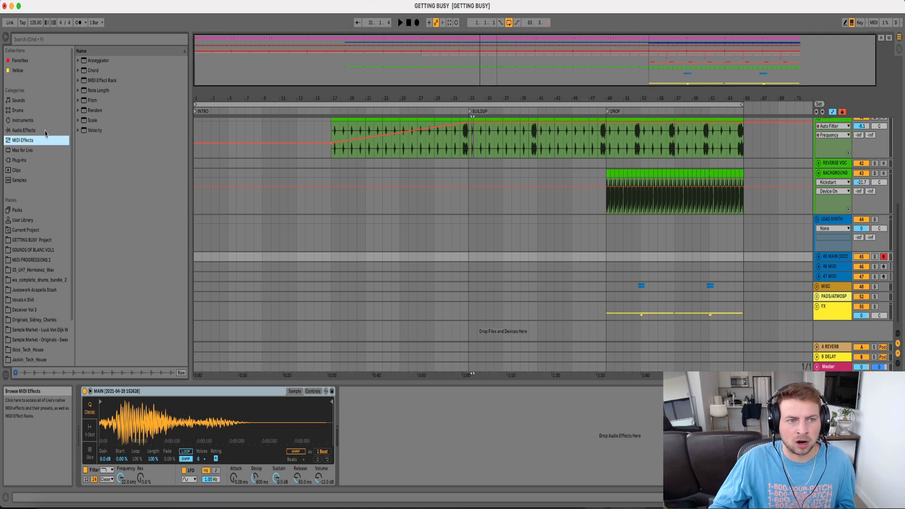
{"action": "left_click", "coordinate": [97, 61]}
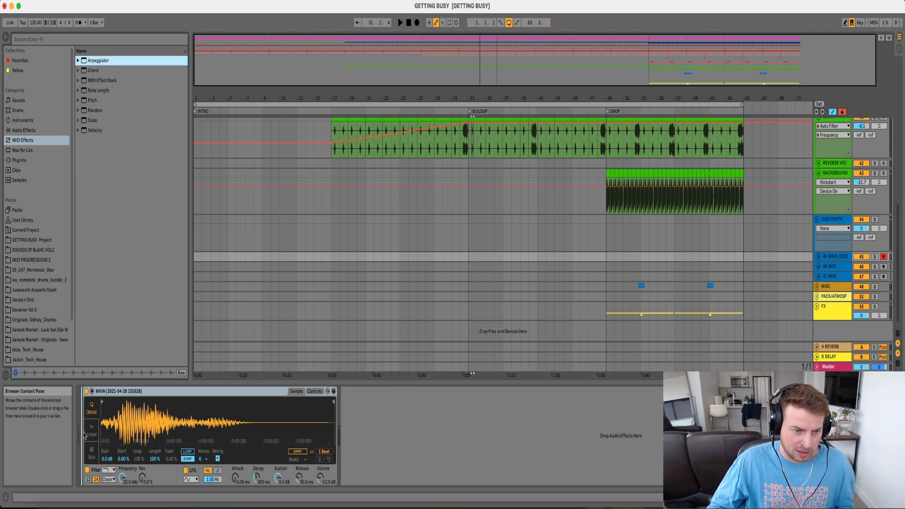
{"action": "key", "text": "Return"}
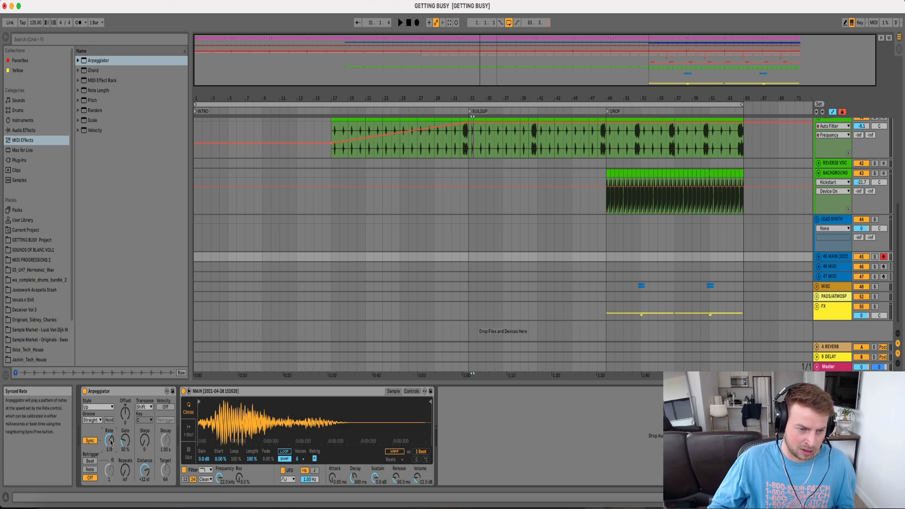
Create a MIDI clip on the Simpler track from bar 33 to 49 and fill it with one sustained C3 note
{"action": "left_click", "coordinate": [468, 255]}
{"action": "left_click_drag", "start_coordinate": [468, 258], "coordinate": [591, 253]}
{"action": "key", "text": "super+shift+m"}
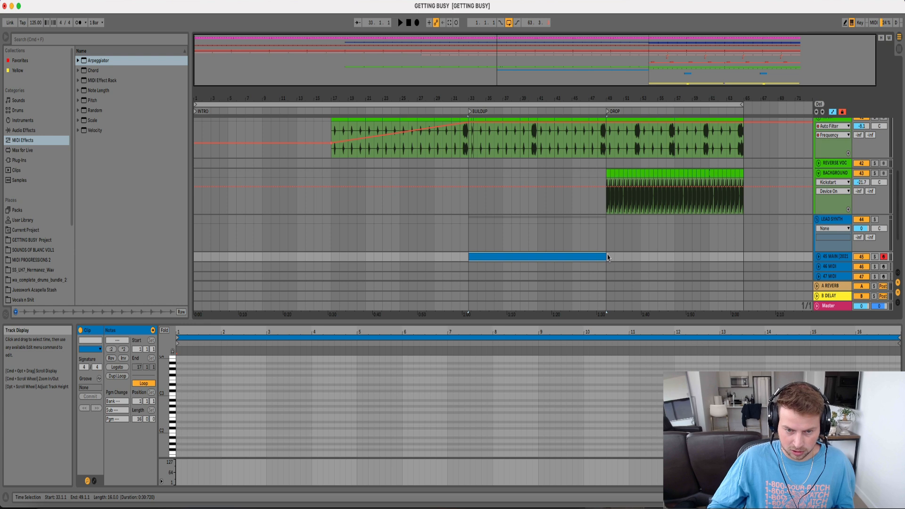
{"action": "double_click", "coordinate": [180, 393]}
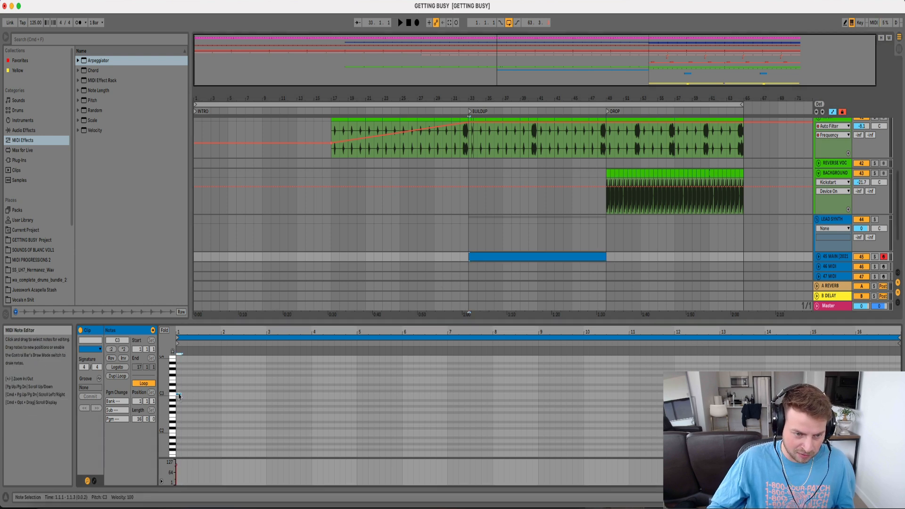
{"action": "left_click_drag", "start_coordinate": [181, 393], "coordinate": [885, 393]}
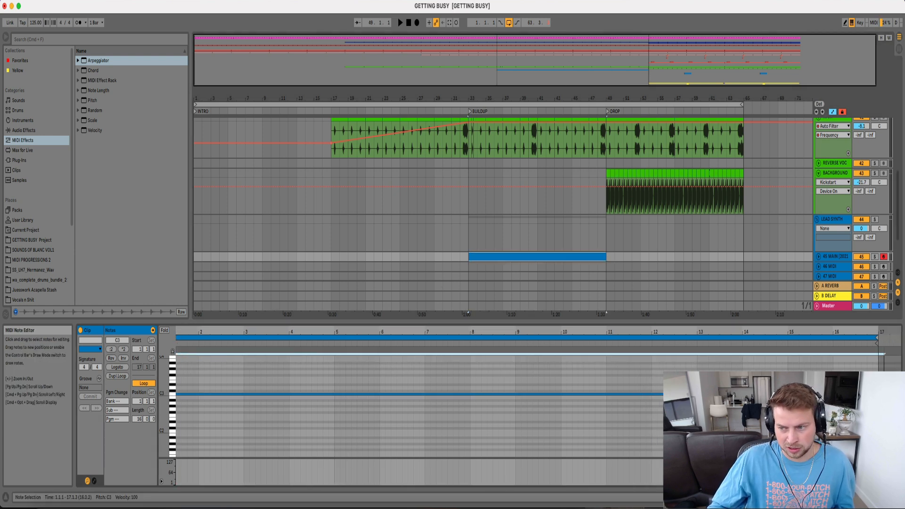
Play the buildup from bar 33 and lower the Simpler track's volume to about -9.8 dB
{"action": "key", "text": "space"}
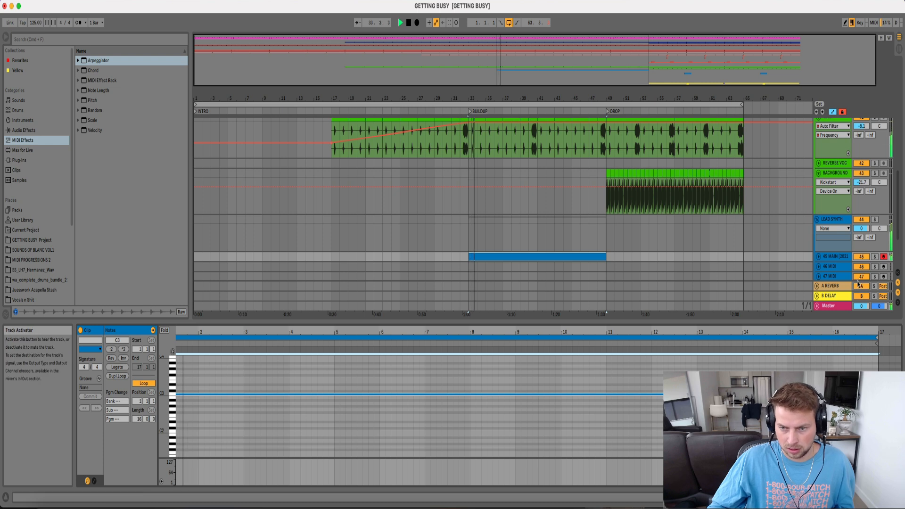
{"action": "scroll", "coordinate": [822, 249], "scroll_direction": "down", "scroll_amount": 2}
{"action": "left_click", "coordinate": [819, 232]}
{"action": "left_click", "coordinate": [861, 240]}
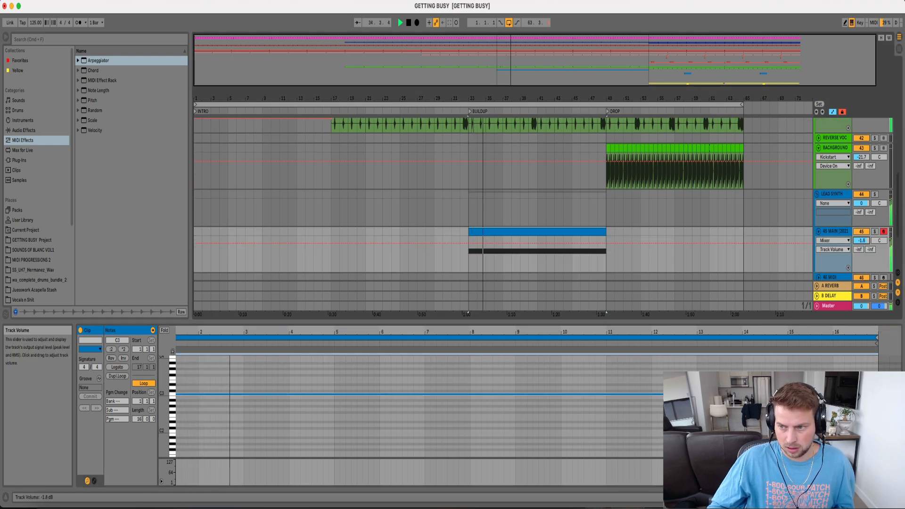
{"action": "left_click_drag", "start_coordinate": [861, 240], "coordinate": [861, 250]}
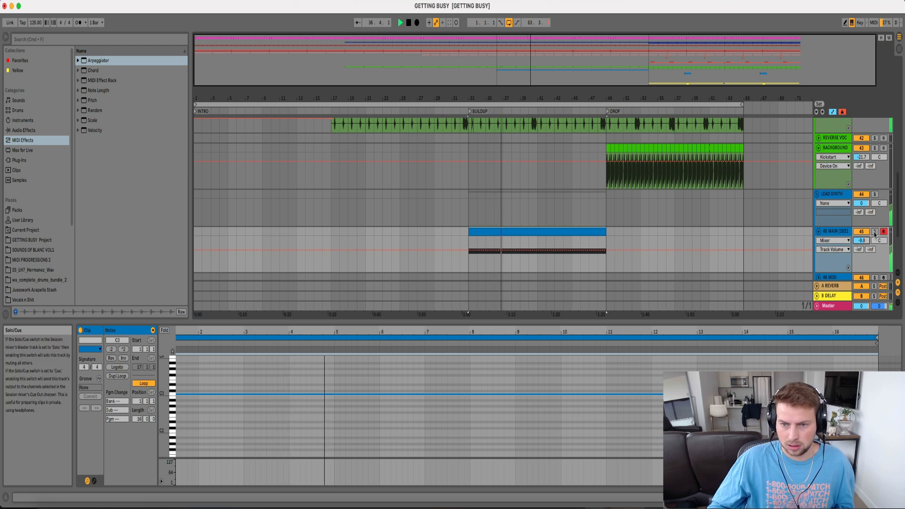
{"action": "key", "text": "space"}
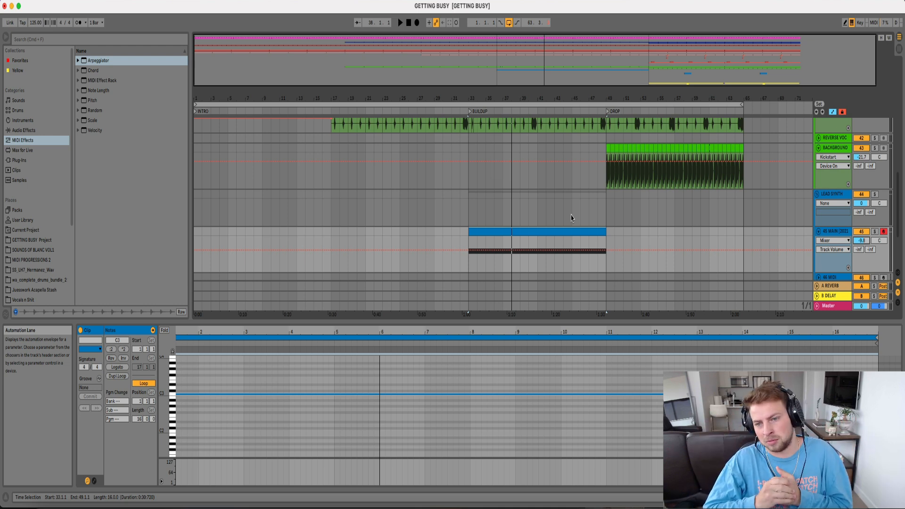
Deactivate the MAIN vocal clips between bars 33 and 49
{"action": "double_click", "coordinate": [834, 232]}
{"action": "scroll", "coordinate": [672, 174], "scroll_direction": "up", "scroll_amount": 3}
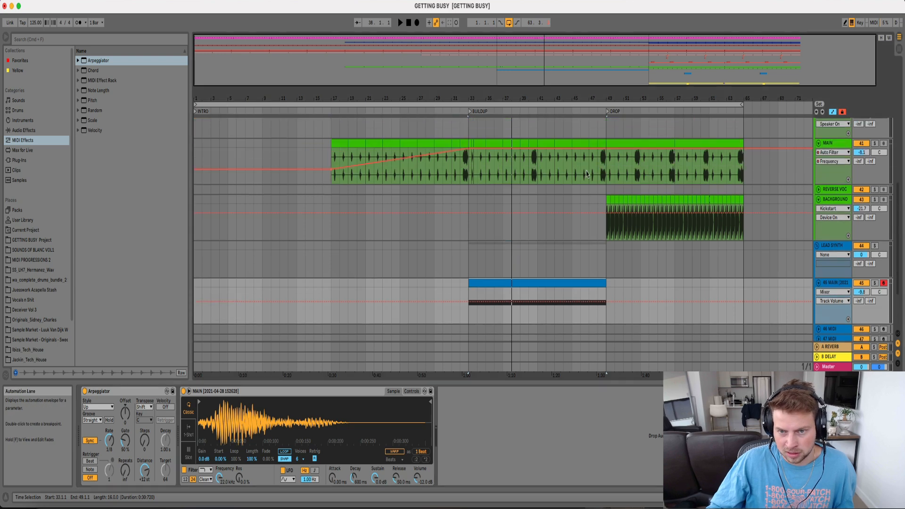
{"action": "left_click", "coordinate": [470, 145]}
{"action": "left_click", "coordinate": [602, 145], "text": "shift"}
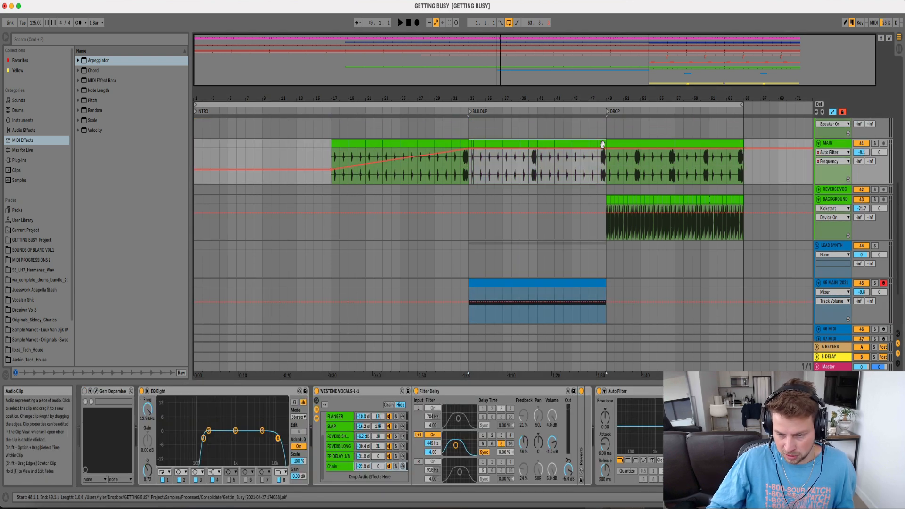
{"action": "key", "text": "0"}
Select the Simpler track's MIDI clip and play the buildup from bar 33 to audition the arpeggiated vocal
{"action": "scroll", "coordinate": [586, 179], "scroll_direction": "down", "scroll_amount": 4}
{"action": "left_click", "coordinate": [524, 217]}
{"action": "key", "text": "space"}
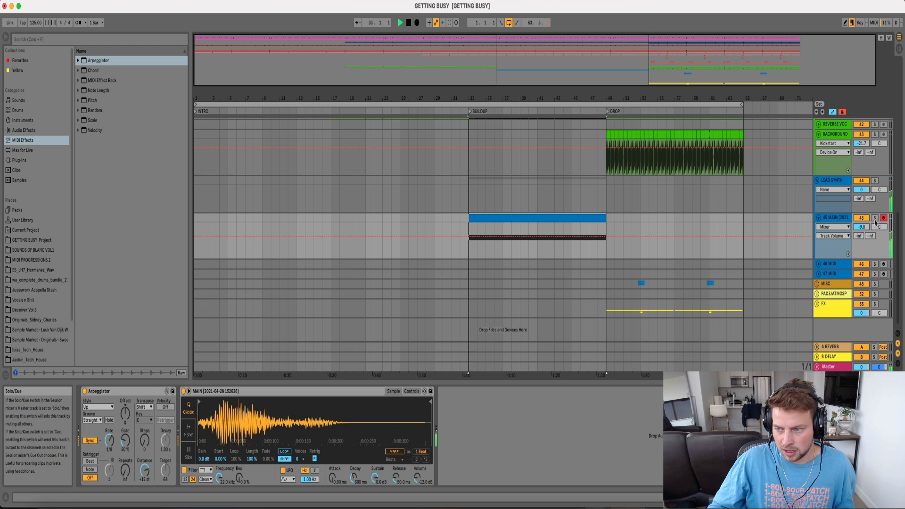
{"action": "key", "text": "space"}
Show the automation of the Arpeggiator's synced rate and try a rate of 1/12
{"action": "left_click", "coordinate": [109, 441]}
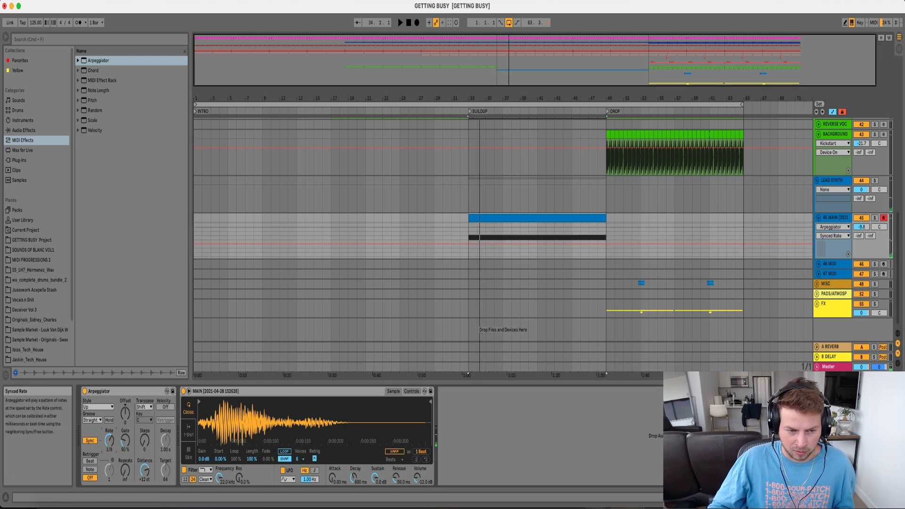
{"action": "right_click", "coordinate": [110, 444]}
{"action": "left_click", "coordinate": [123, 447]}
{"action": "left_click_drag", "start_coordinate": [109, 443], "coordinate": [109, 449]}
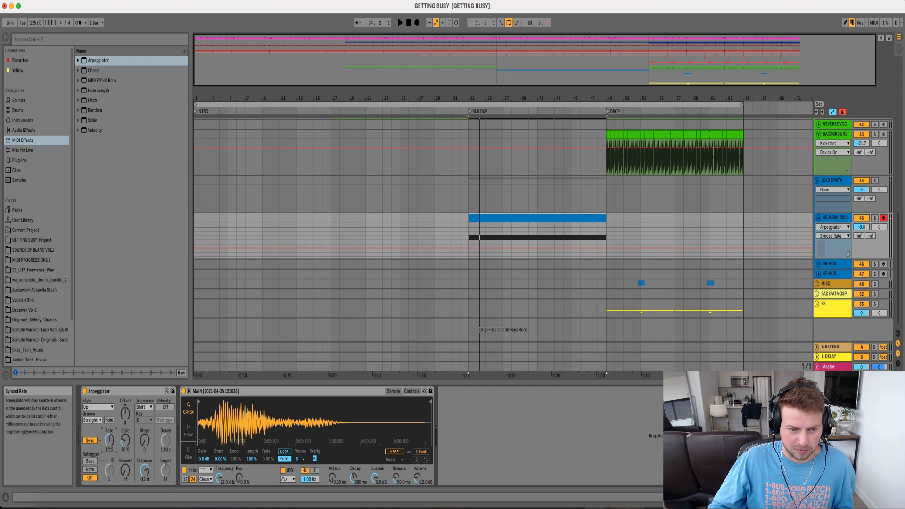
Audition the arpeggiated vocal in the buildup and switch the Arpeggiator's rate from Sync to Free
{"action": "key", "text": "space"}
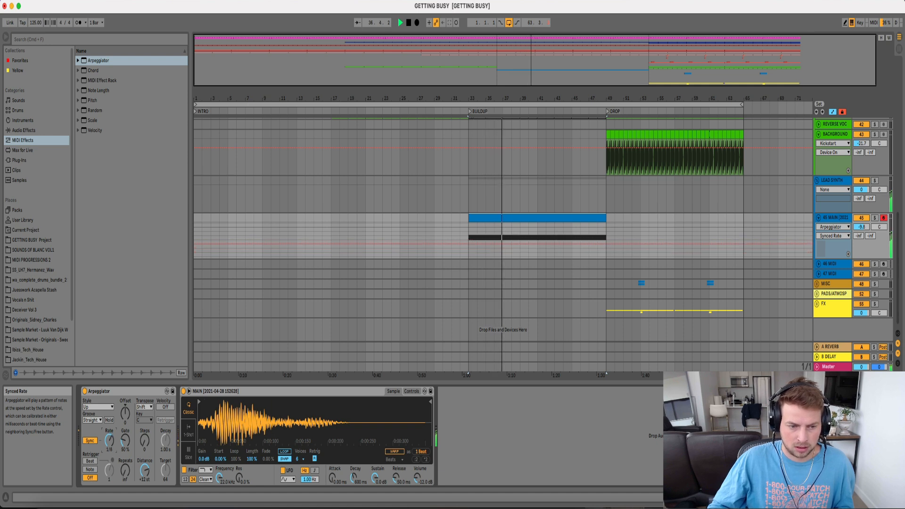
{"action": "key", "text": "space"}
{"action": "left_click", "coordinate": [91, 441]}
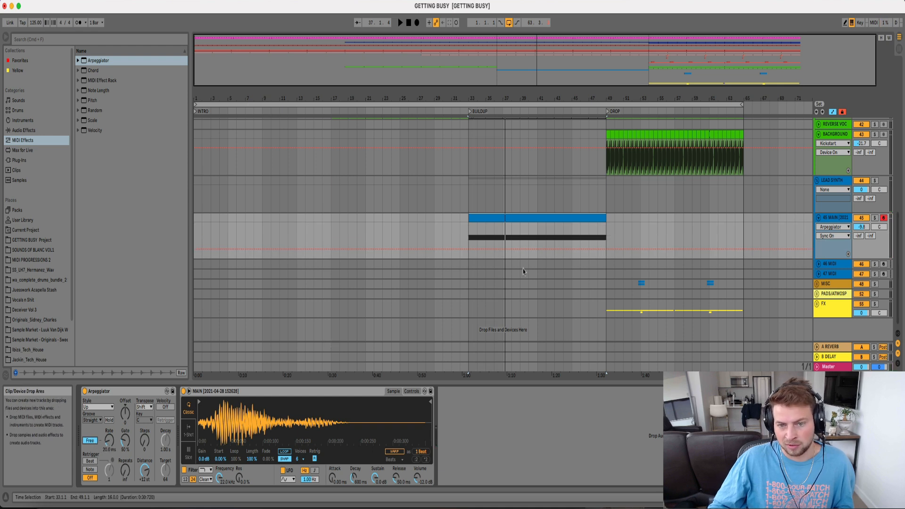
Enlarge the Simpler track and try a free Arpeggiator rate of 53.7 ms while playing the buildup
{"action": "left_click_drag", "start_coordinate": [829, 257], "coordinate": [829, 338]}
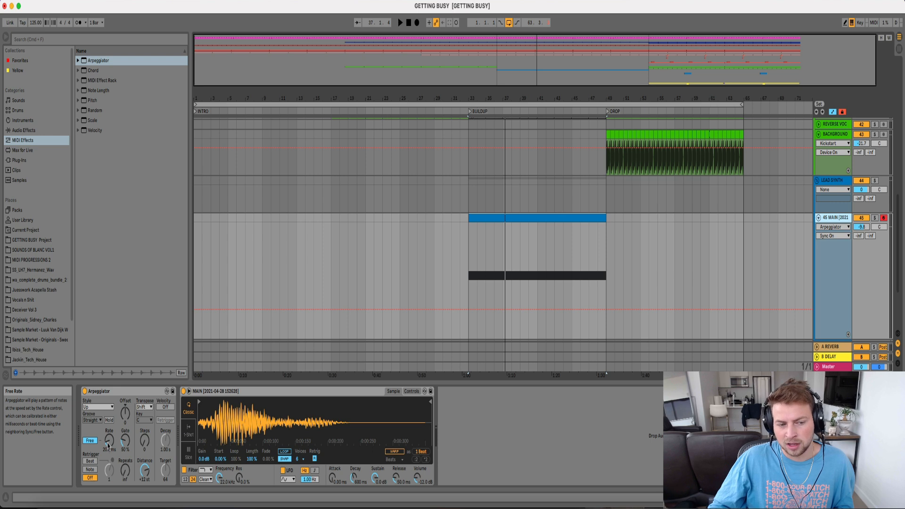
{"action": "key", "text": "space"}
{"action": "mouse_move", "coordinate": [110, 441]}
{"action": "left_mouse_down"}
{"action": "mouse_move", "coordinate": [109, 398]}
{"action": "mouse_move", "coordinate": [109, 428]}
{"action": "left_mouse_up"}
{"action": "key", "text": "space"}
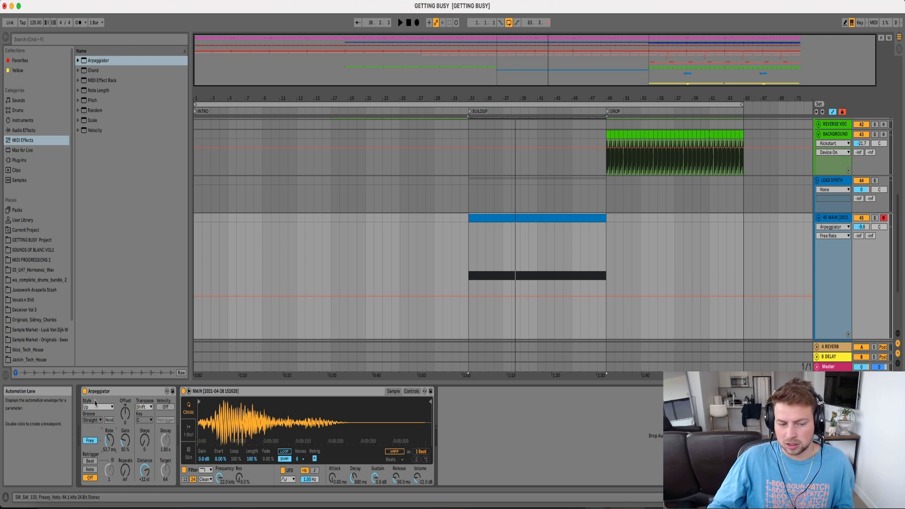
Switch the Arpeggiator's rate back to Sync and audition the vocal chop from just before the BUILDUP marker
{"action": "left_click", "coordinate": [90, 440]}
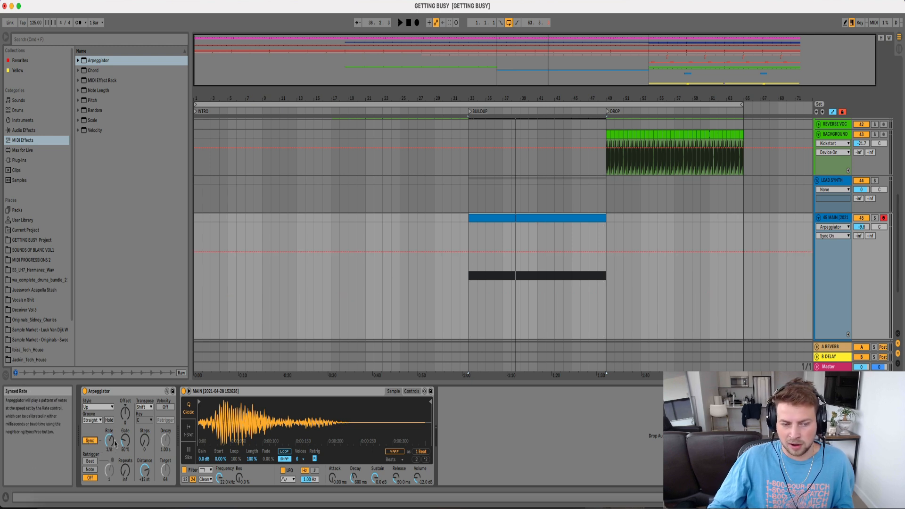
{"action": "left_click_drag", "start_coordinate": [477, 98], "coordinate": [449, 155]}
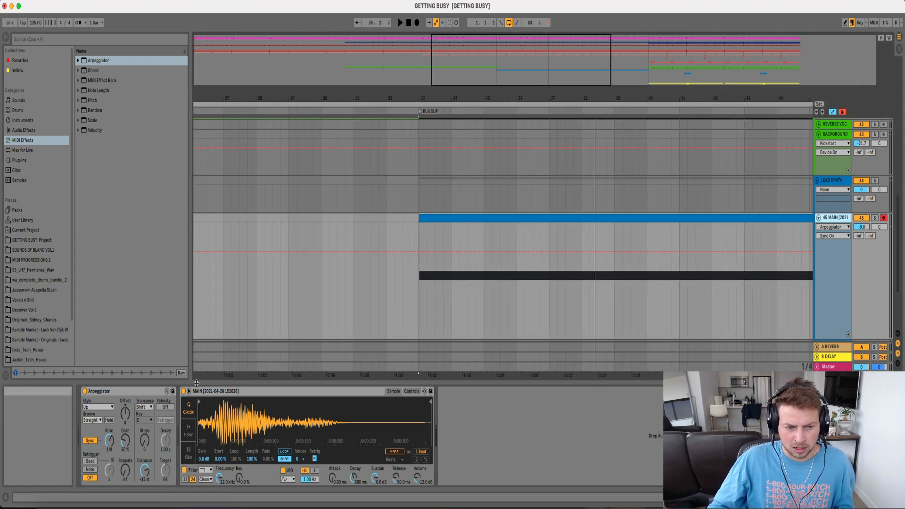
{"action": "left_click", "coordinate": [401, 282]}
{"action": "key", "text": "space"}
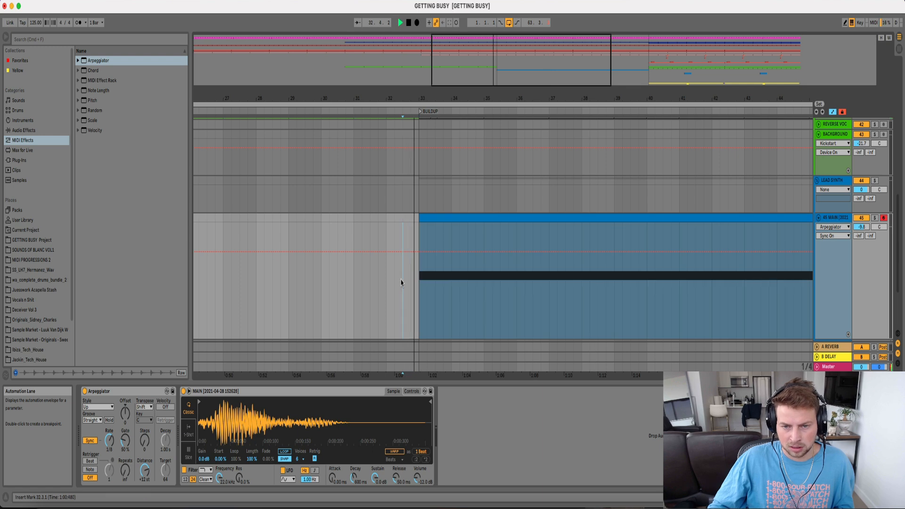
{"action": "key", "text": "space"}
{"action": "key", "text": "space"}
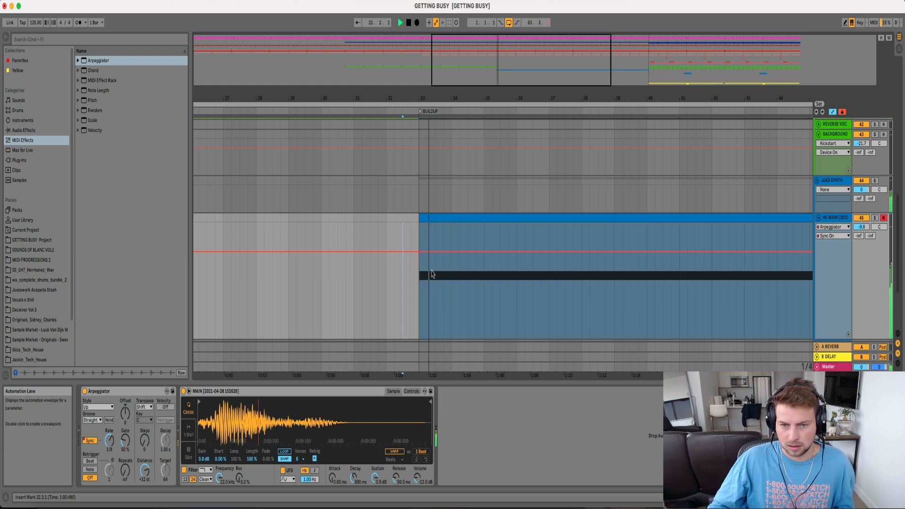
{"action": "key", "text": "space"}
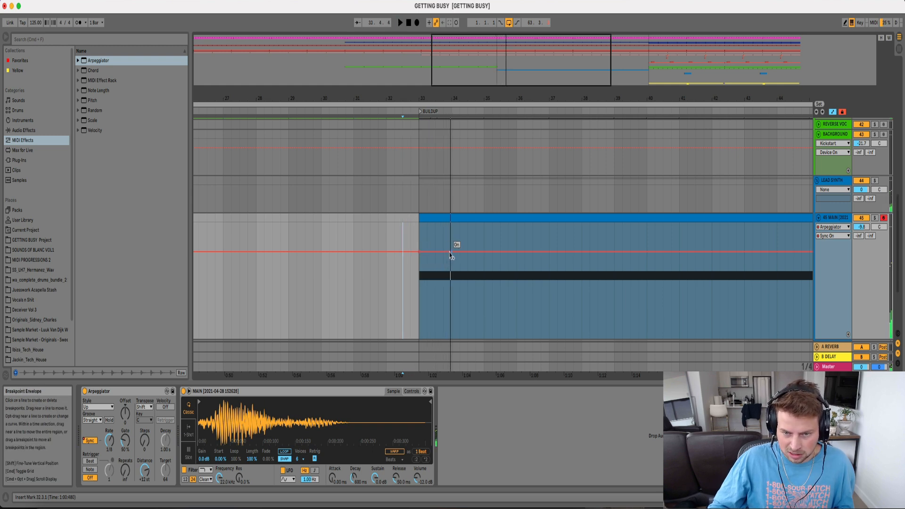
Show the Arpeggiator's synced rate automation in a new lane on the Simpler track and make that lane taller
{"action": "right_click", "coordinate": [112, 439]}
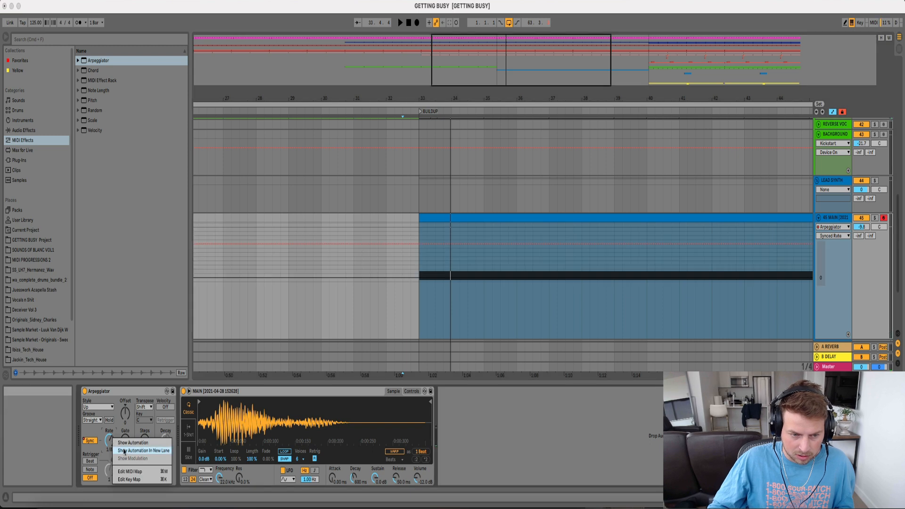
{"action": "left_click", "coordinate": [143, 451]}
{"action": "scroll", "coordinate": [495, 283], "scroll_direction": "down", "scroll_amount": 3}
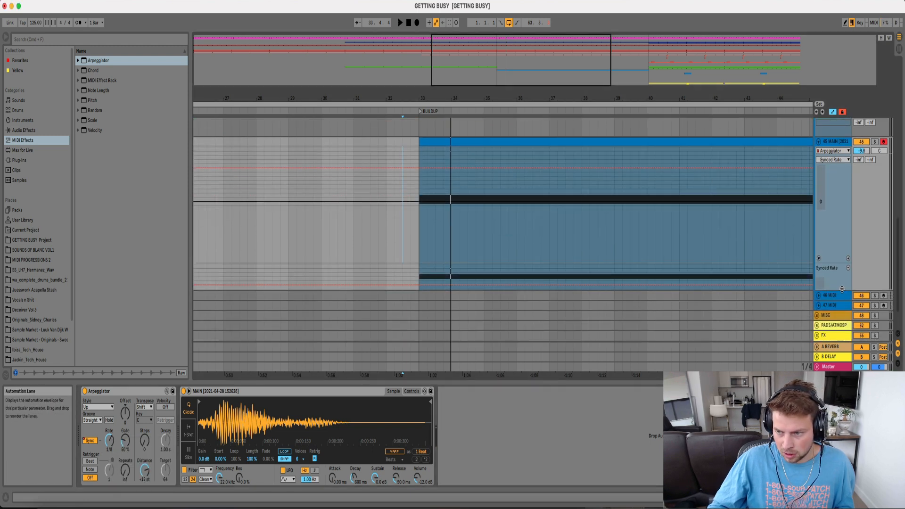
{"action": "left_click_drag", "start_coordinate": [841, 290], "coordinate": [841, 378]}
Automate the synced rate to switch to 1/16 just before bar 34 and return to 1/8, and audition it from bar 33
{"action": "left_click_drag", "start_coordinate": [442, 107], "coordinate": [245, 283]}
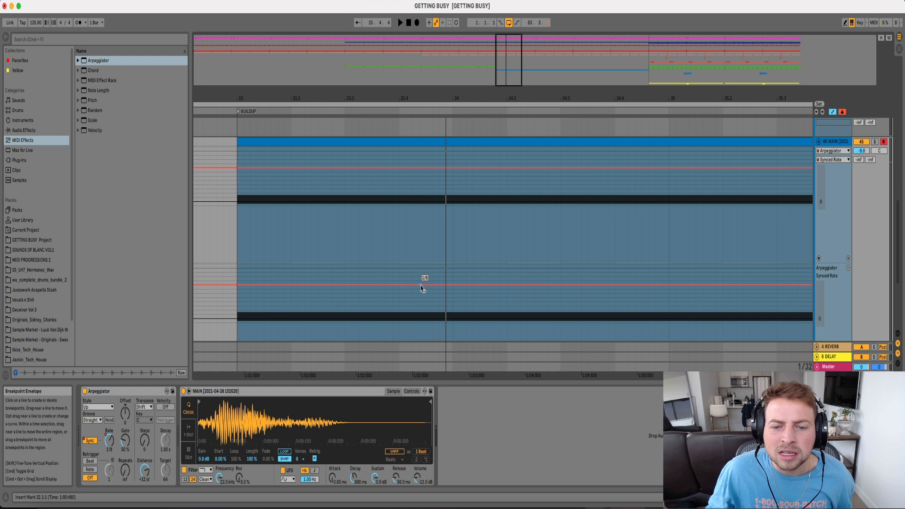
{"action": "left_click_drag", "start_coordinate": [421, 285], "coordinate": [435, 299]}
{"action": "left_click", "coordinate": [351, 297]}
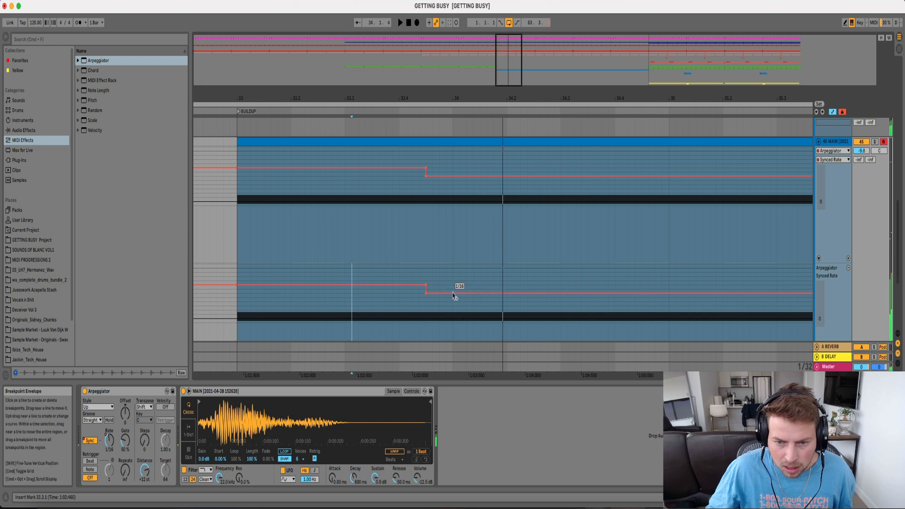
{"action": "left_click_drag", "start_coordinate": [456, 294], "coordinate": [455, 285]}
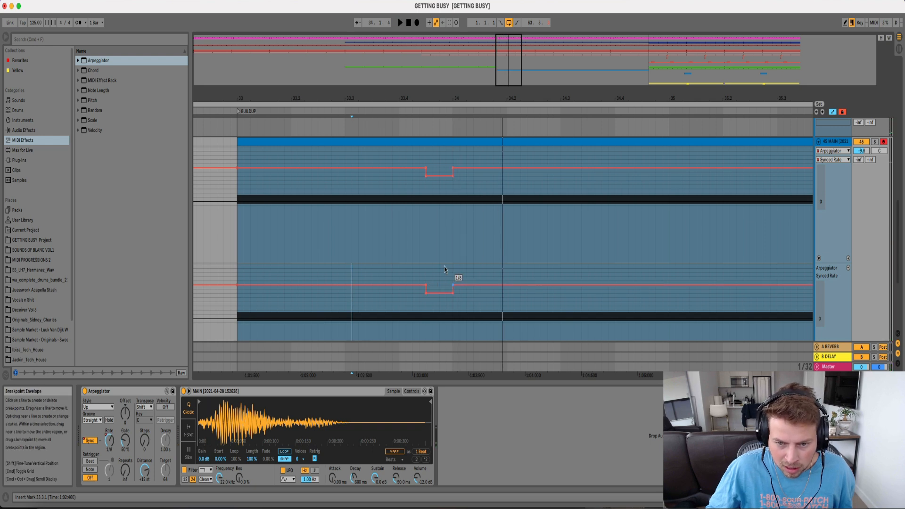
{"action": "left_click_drag", "start_coordinate": [422, 99], "coordinate": [423, 70]}
{"action": "key", "text": "space"}
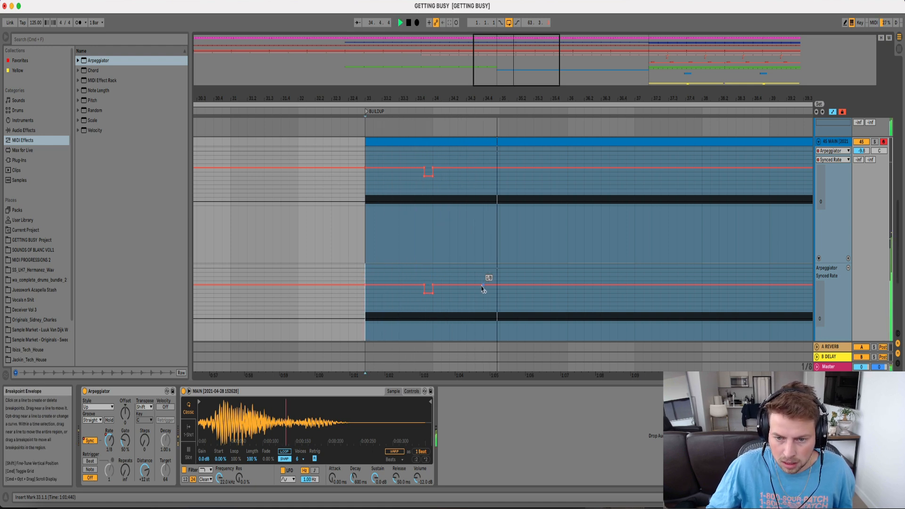
Duplicate the rate automation of bars 33 to 35 onto the following two bars and switch the rate to 1/12 midway through bar 36
{"action": "left_click_drag", "start_coordinate": [495, 283], "coordinate": [367, 276]}
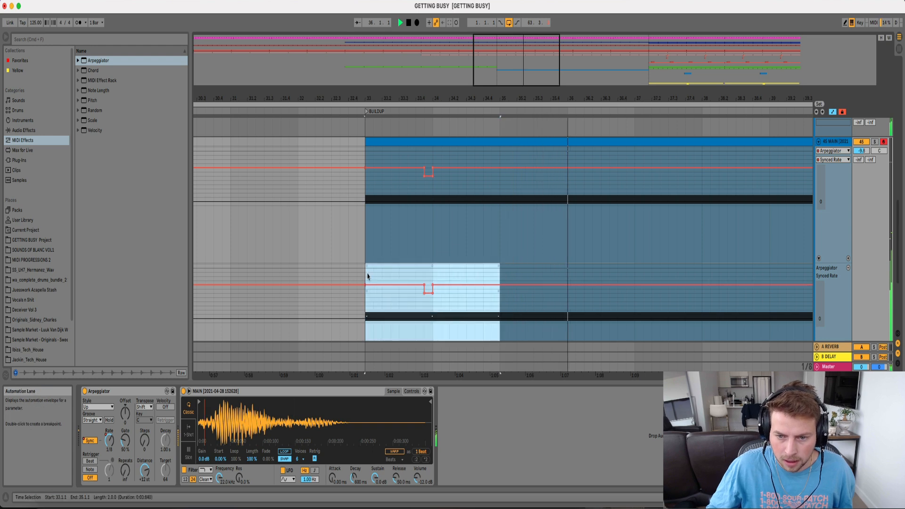
{"action": "key", "text": "super+d"}
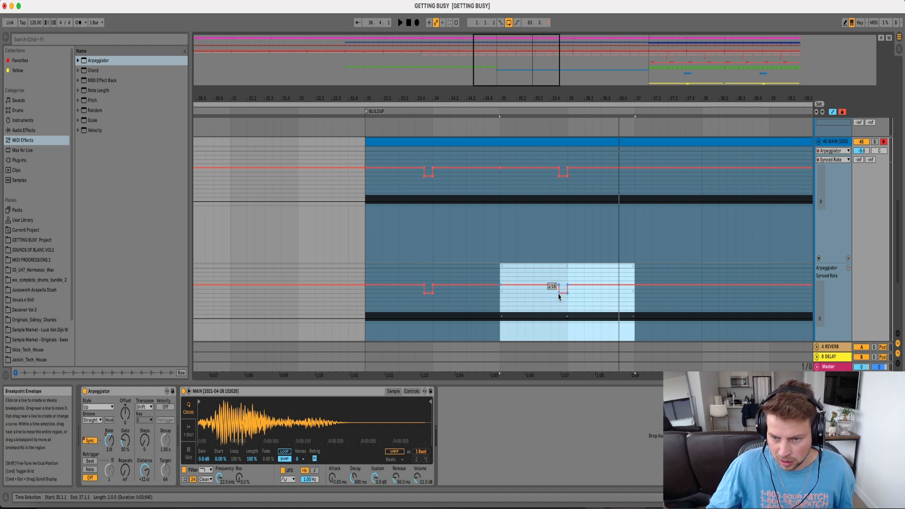
{"action": "left_click_drag", "start_coordinate": [601, 288], "coordinate": [602, 289]}
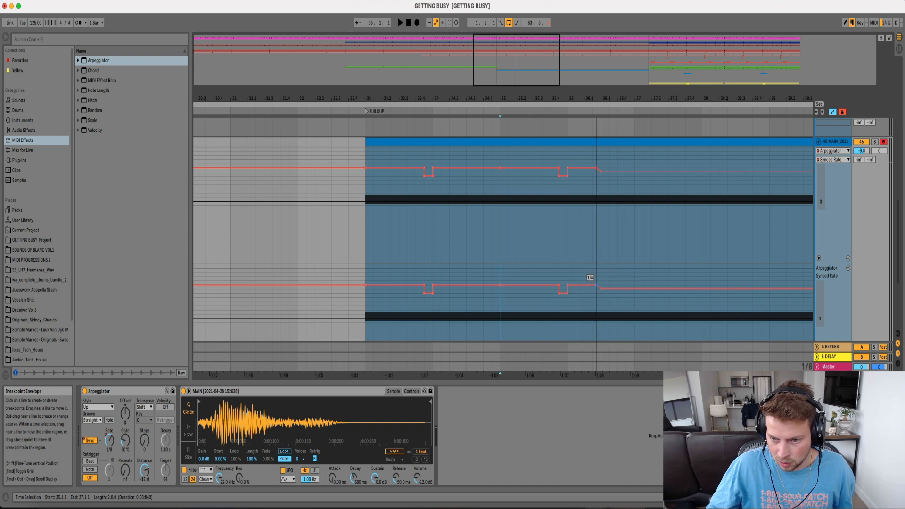
Loop bars 33 to 37 and set the Simpler track's volume to -7.0 dB while auditioning the rate changes
{"action": "left_click_drag", "start_coordinate": [366, 275], "coordinate": [634, 274]}
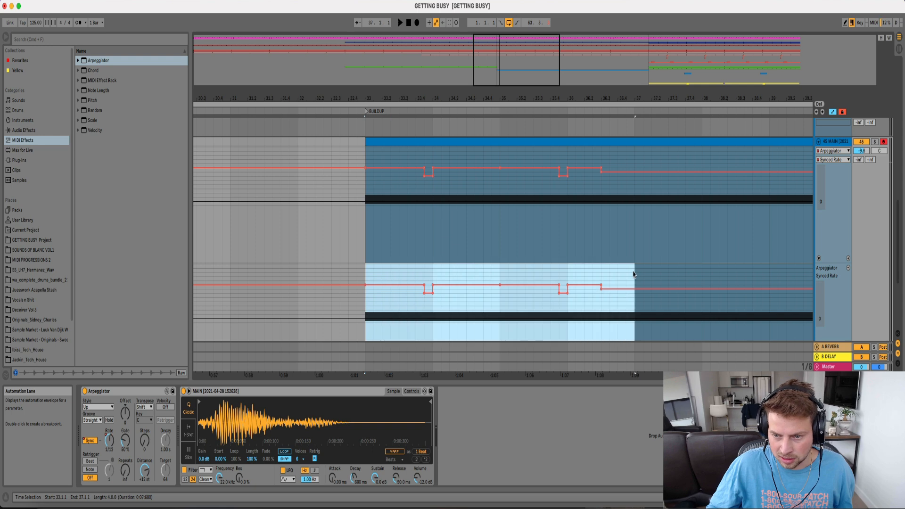
{"action": "key", "text": "super+l"}
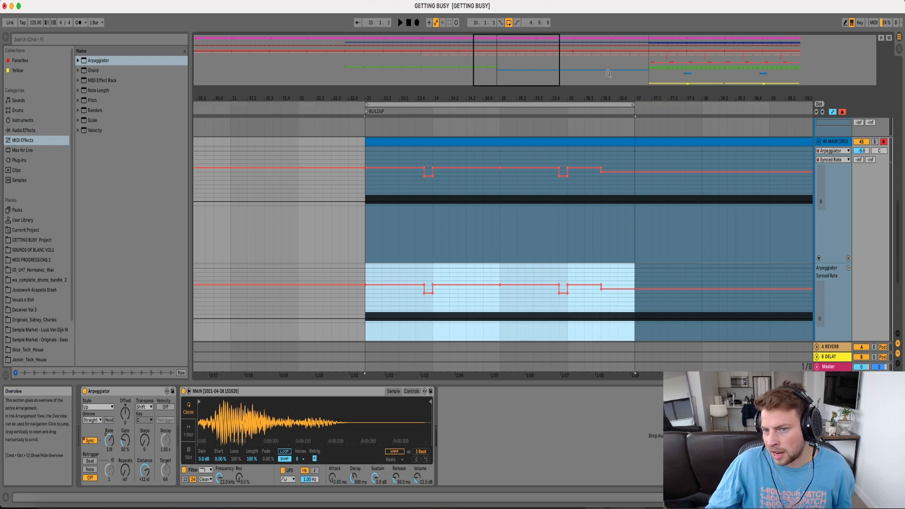
{"action": "left_click_drag", "start_coordinate": [607, 98], "coordinate": [548, 95]}
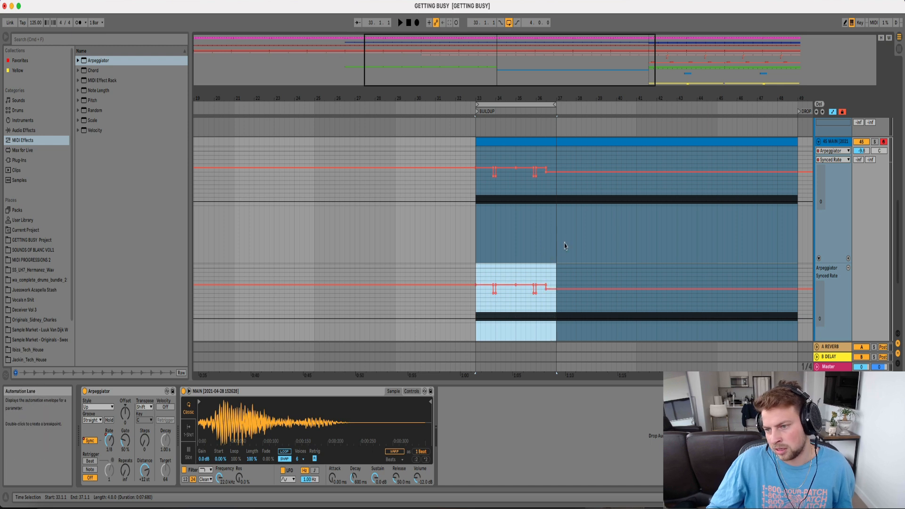
{"action": "key", "text": "space"}
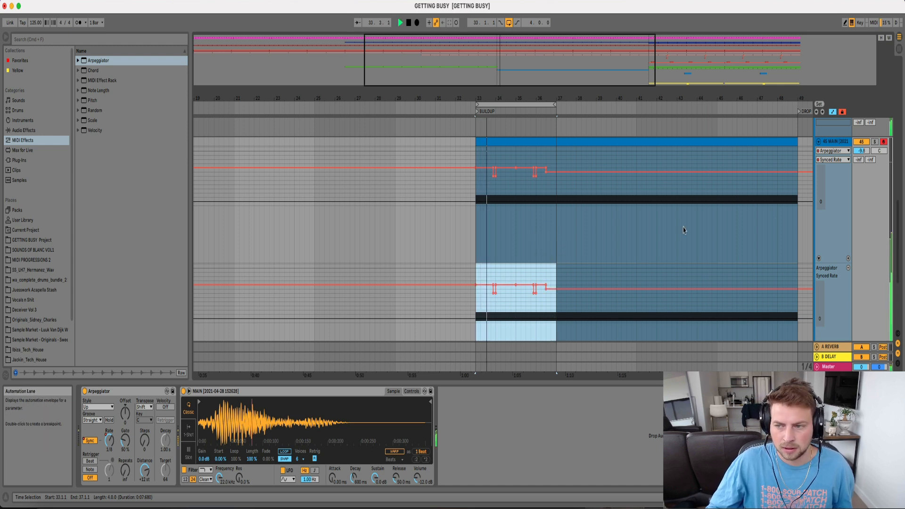
{"action": "left_click_drag", "start_coordinate": [862, 151], "coordinate": [862, 145]}
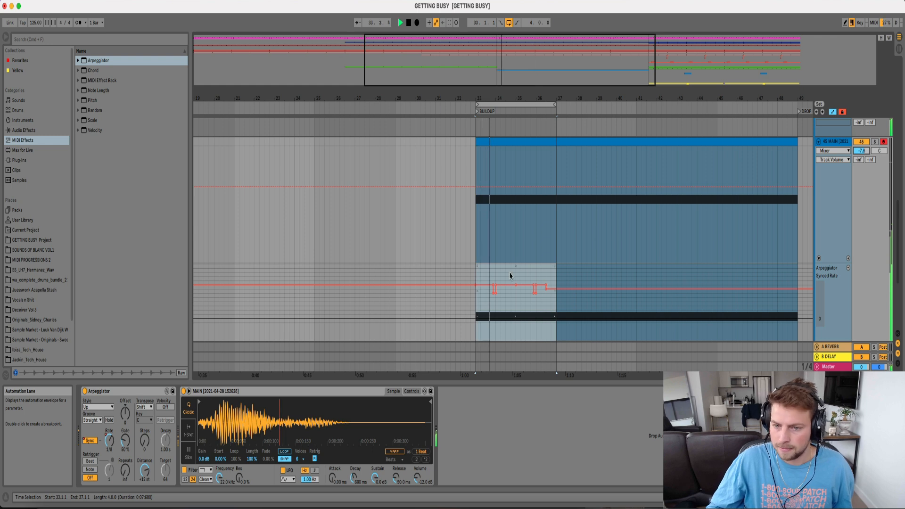
{"action": "key", "text": "space"}
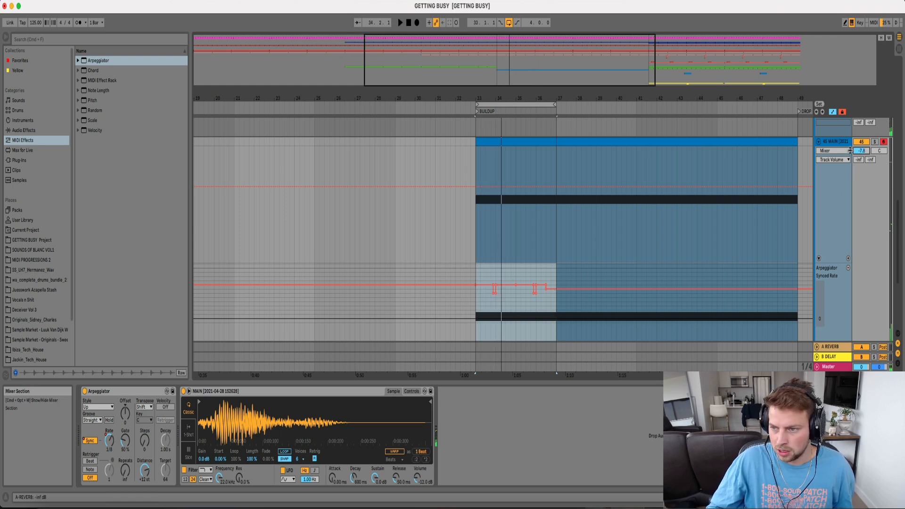
Duplicate the four-bar rate automation three times to reach bar 49 and extend the loop over the whole buildup
{"action": "left_click_drag", "start_coordinate": [476, 283], "coordinate": [556, 283]}
{"action": "key", "text": "super+d"}
{"action": "key", "text": "super+d"}
{"action": "key", "text": "super+d"}
{"action": "left_click_drag", "start_coordinate": [621, 88], "coordinate": [555, 76]}
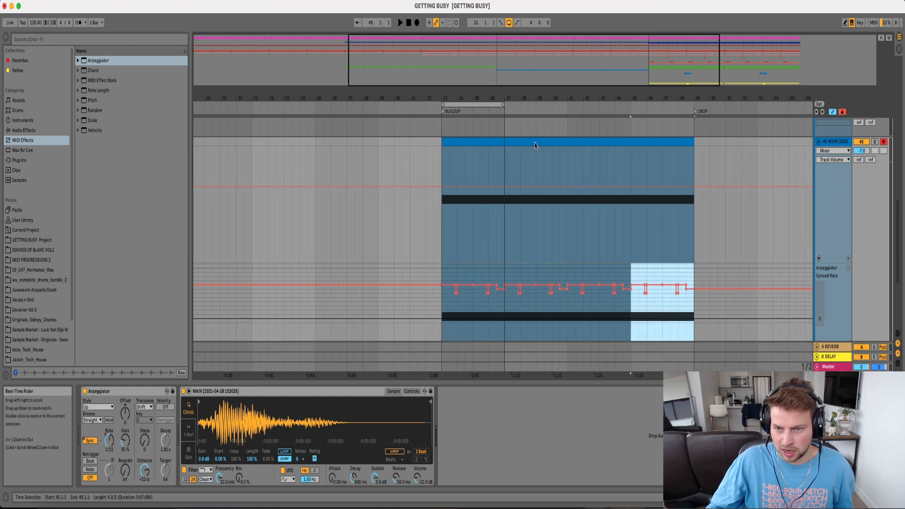
{"action": "left_click_drag", "start_coordinate": [505, 104], "coordinate": [693, 124]}
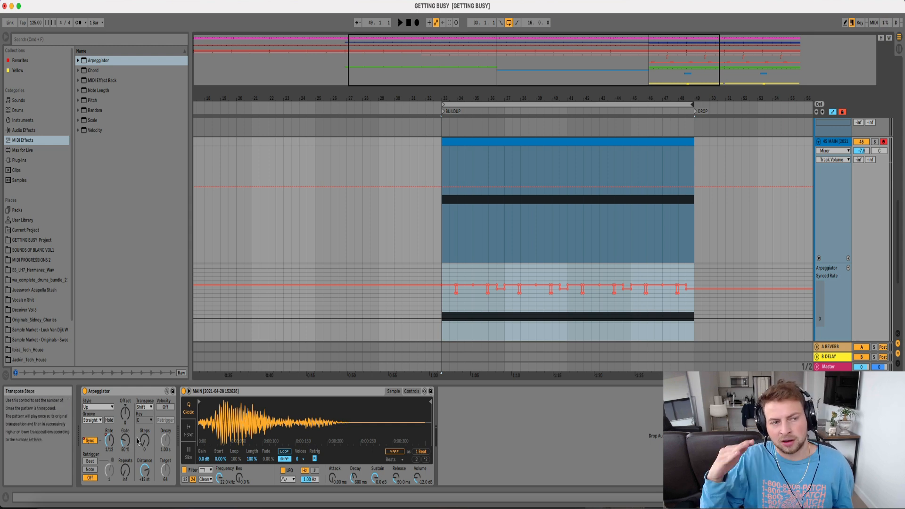
Raise the Arpeggiator's gate to 60% and show the gate automation in a new lane
{"action": "left_click_drag", "start_coordinate": [125, 443], "coordinate": [125, 427]}
{"action": "right_click", "coordinate": [124, 443]}
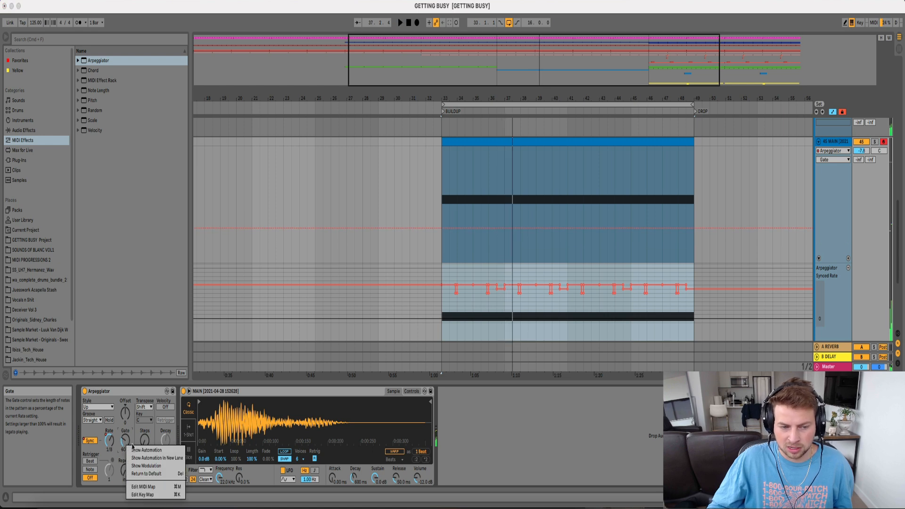
{"action": "left_click", "coordinate": [144, 459]}
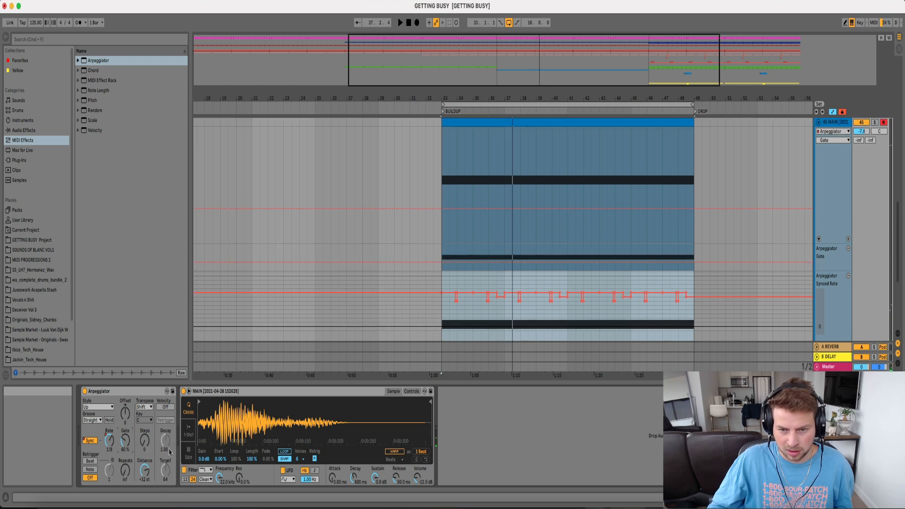
Draw a rising gate ramp over bars 33 to 37 and duplicate it three times to fill the buildup
{"action": "left_click", "coordinate": [442, 268]}
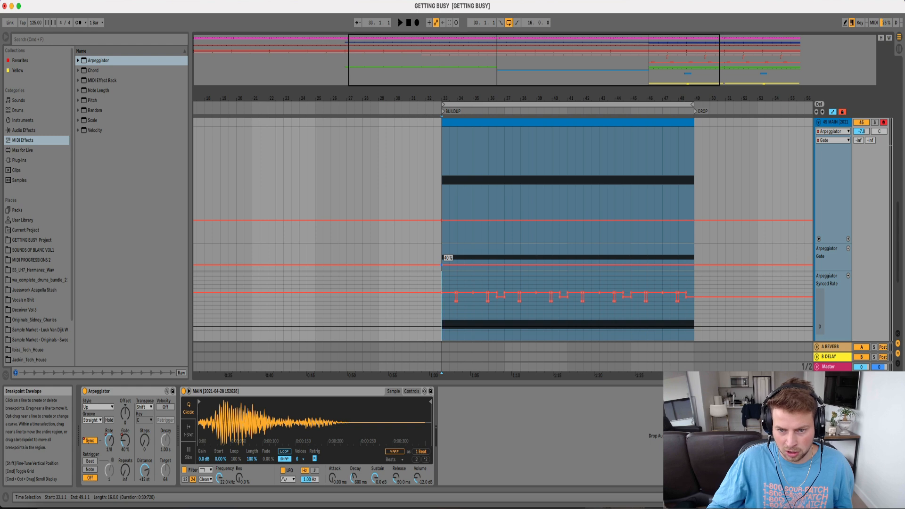
{"action": "left_click_drag", "start_coordinate": [441, 268], "coordinate": [442, 269]}
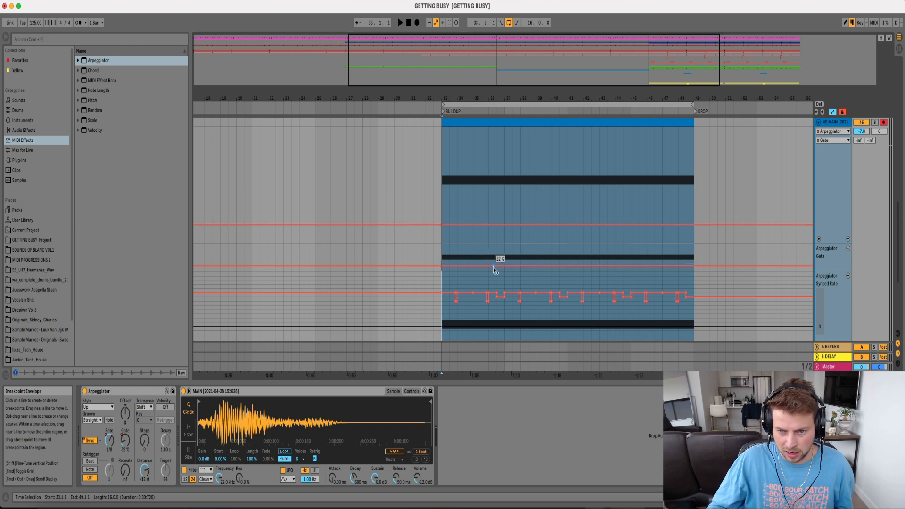
{"action": "left_click_drag", "start_coordinate": [507, 270], "coordinate": [505, 267]}
{"action": "left_click_drag", "start_coordinate": [442, 264], "coordinate": [505, 264]}
{"action": "key", "text": "super+d"}
{"action": "key", "text": "super+d"}
{"action": "key", "text": "super+d"}
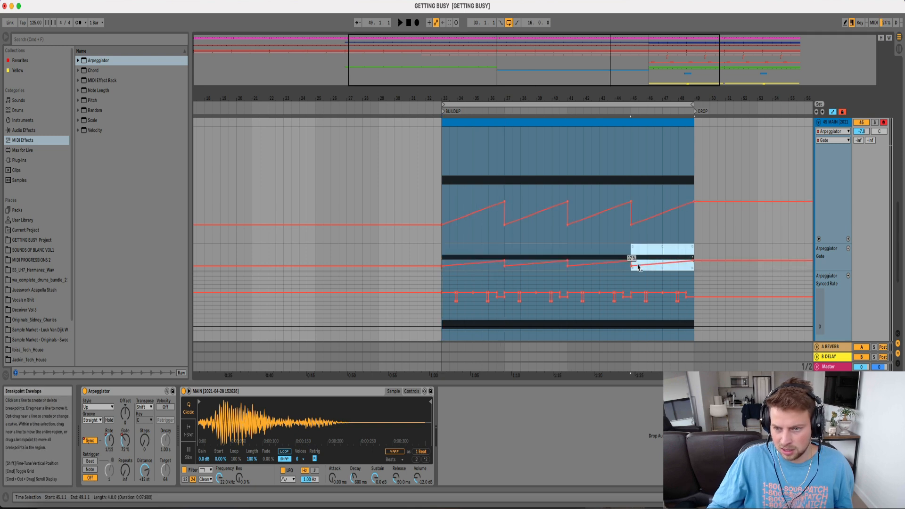
Turn the last two gate ramps into one continuous rise from bar 41 to 94% at bar 49 and play the buildup
{"action": "left_click_drag", "start_coordinate": [630, 262], "coordinate": [693, 257]}
{"action": "key", "text": "space"}
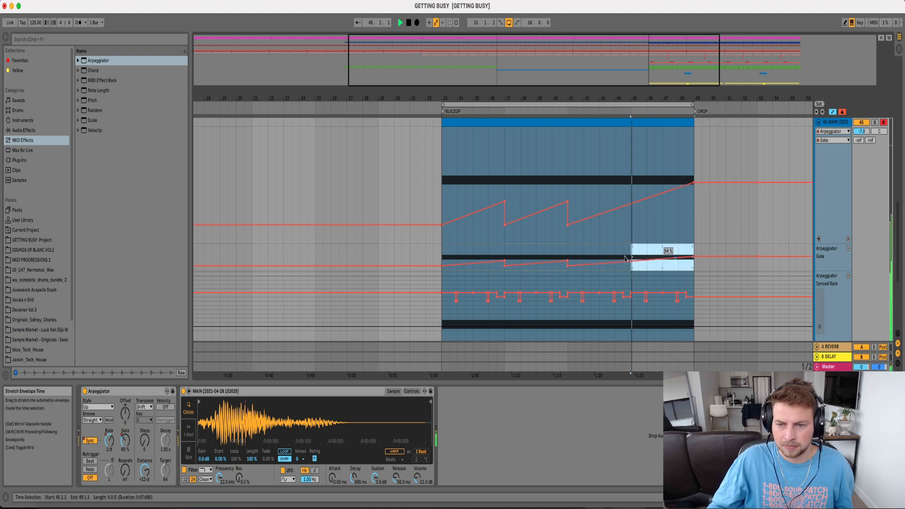
{"action": "left_click", "coordinate": [438, 200]}
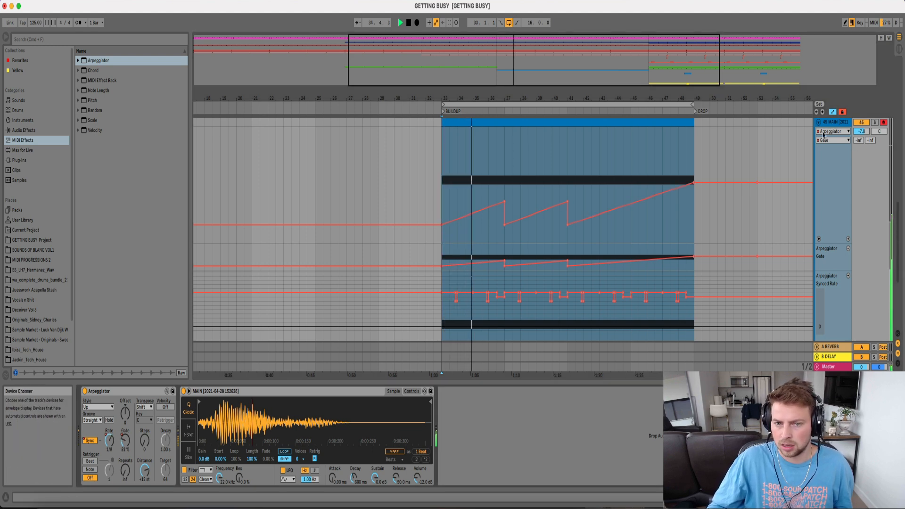
Lower the Simpler track's volume to -9.2 dB and raise the starting points of the gate ramps at bars 37 and 41
{"action": "left_click_drag", "start_coordinate": [862, 131], "coordinate": [862, 136]}
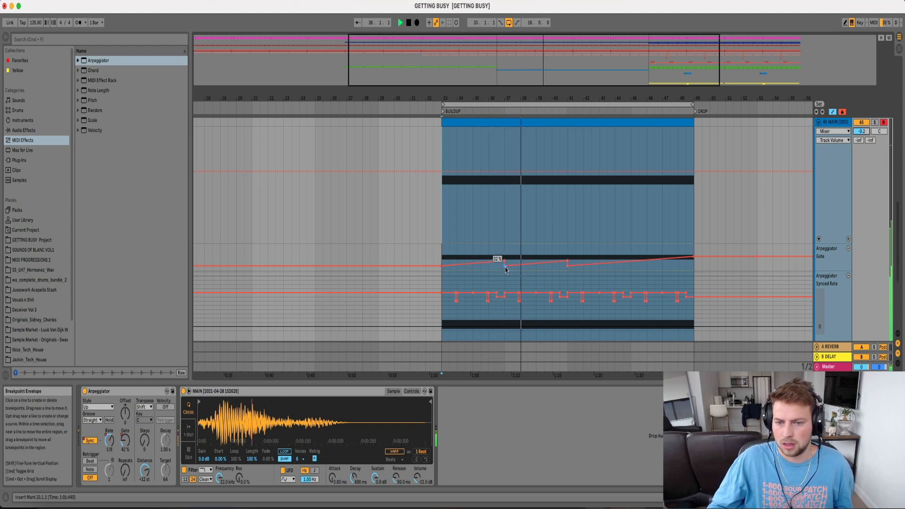
{"action": "key", "text": "space"}
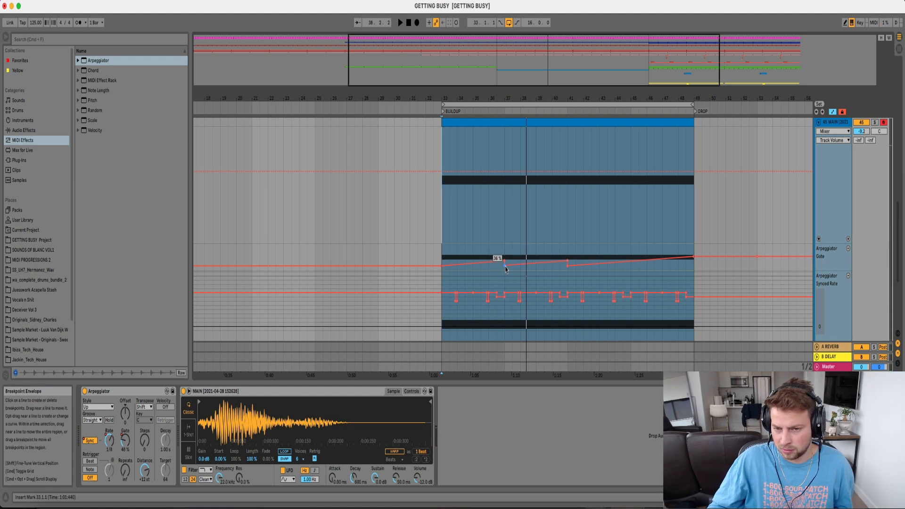
{"action": "left_click", "coordinate": [499, 238]}
{"action": "key", "text": "space"}
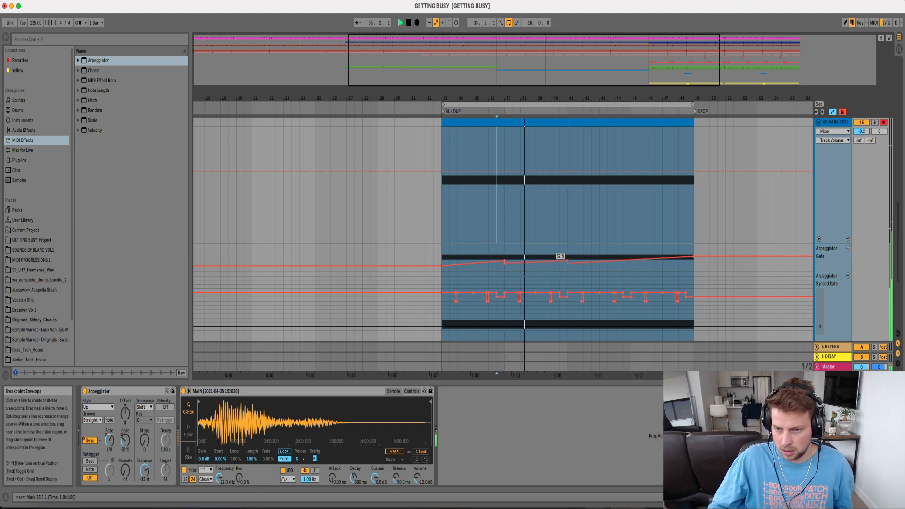
{"action": "scroll", "coordinate": [813, 198], "scroll_direction": "up", "scroll_amount": 3}
{"action": "key", "text": "space"}
{"action": "scroll", "coordinate": [813, 198], "scroll_direction": "up", "scroll_amount": 2}
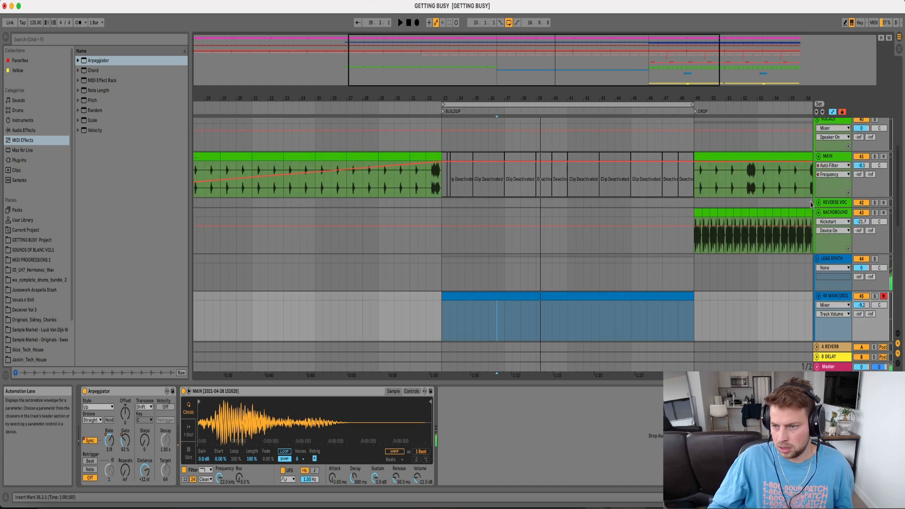
Copy the EQ Eight and the WESTEND VOCALS rack from the MAIN vocal track to the Simpler track's device chain
{"action": "scroll", "coordinate": [829, 212], "scroll_direction": "up", "scroll_amount": 2}
{"action": "left_click", "coordinate": [843, 224]}
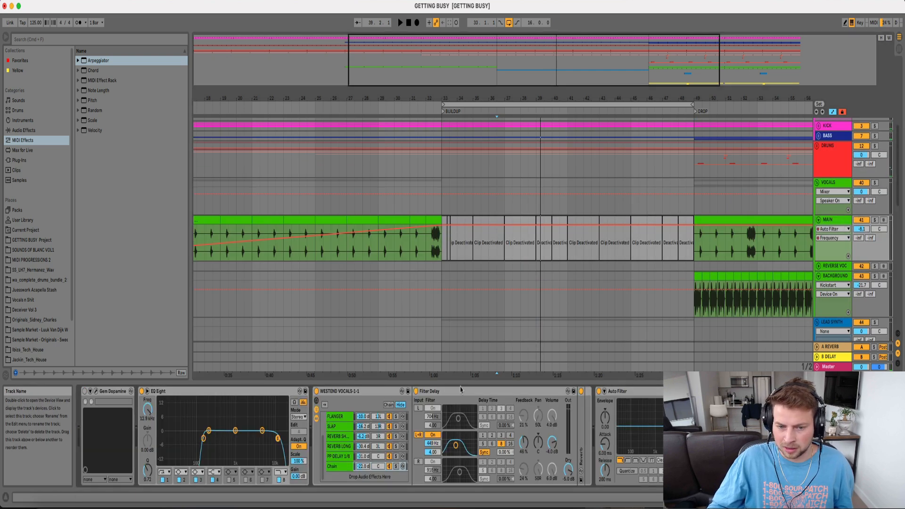
{"action": "double_click", "coordinate": [205, 391]}
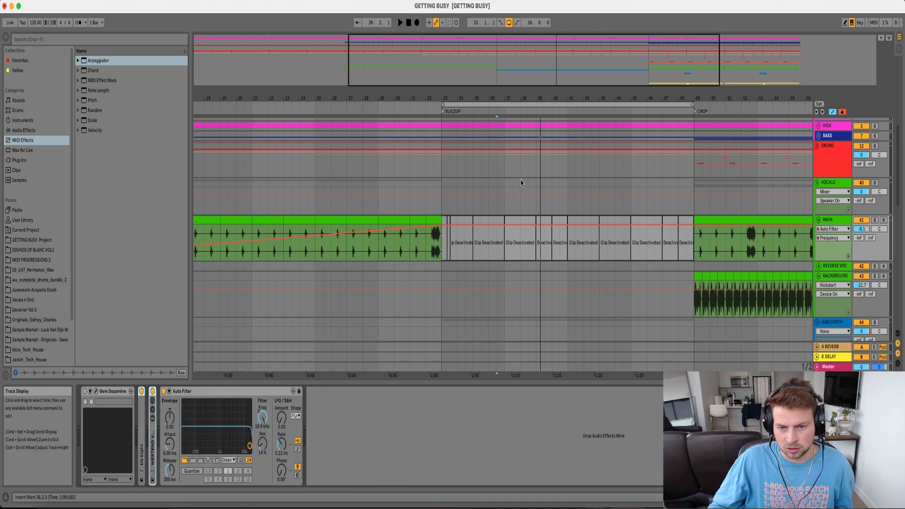
{"action": "scroll", "coordinate": [522, 183], "scroll_direction": "down", "scroll_amount": 8}
{"action": "left_click", "coordinate": [794, 181]}
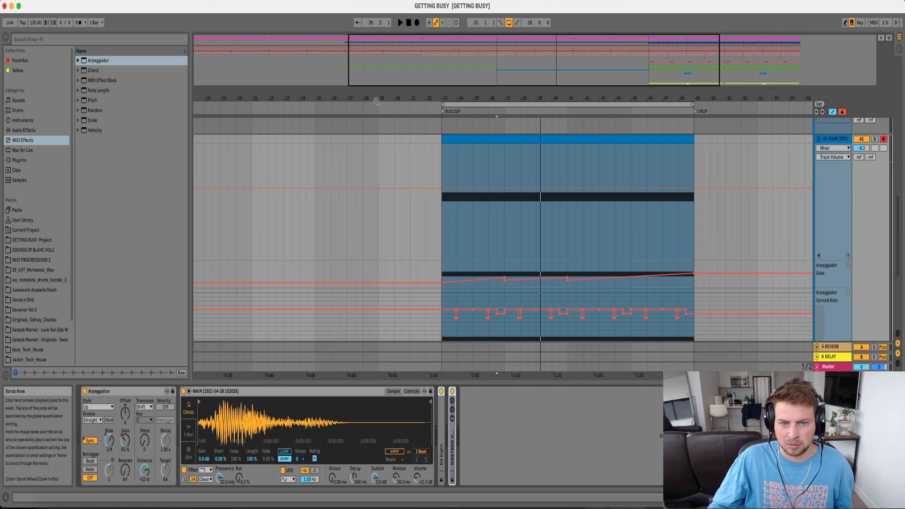
Play the buildup from bar 33 and lower the Simpler track's volume to -10.9 dB
{"action": "left_click_drag", "start_coordinate": [374, 100], "coordinate": [374, 52]}
{"action": "scroll", "coordinate": [645, 205], "scroll_direction": "up", "scroll_amount": 4}
{"action": "scroll", "coordinate": [645, 206], "scroll_direction": "up", "scroll_amount": 3}
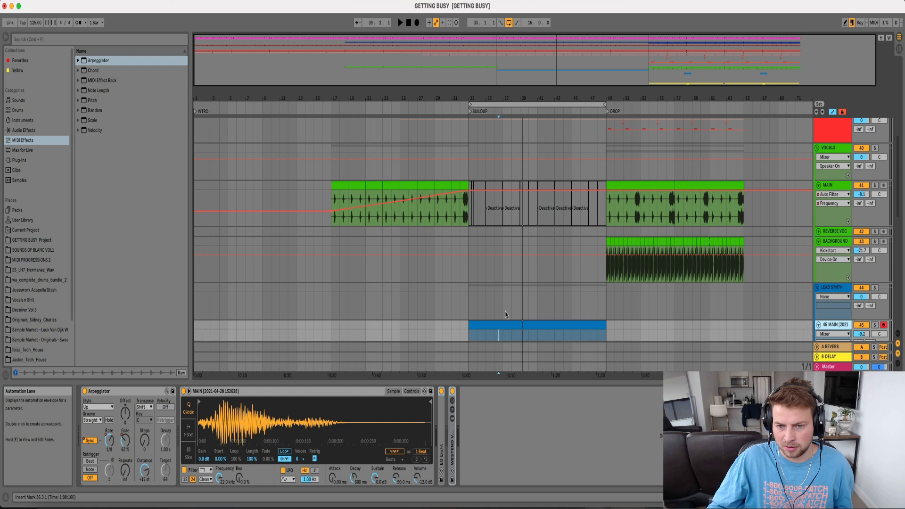
{"action": "scroll", "coordinate": [505, 315], "scroll_direction": "down", "scroll_amount": 2}
{"action": "left_click", "coordinate": [473, 271]}
{"action": "key", "text": "space"}
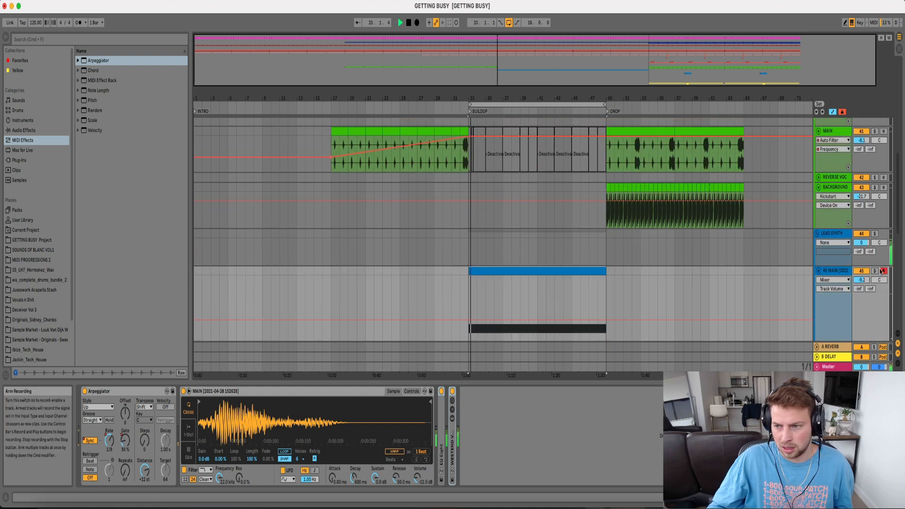
{"action": "left_click_drag", "start_coordinate": [862, 280], "coordinate": [866, 282]}
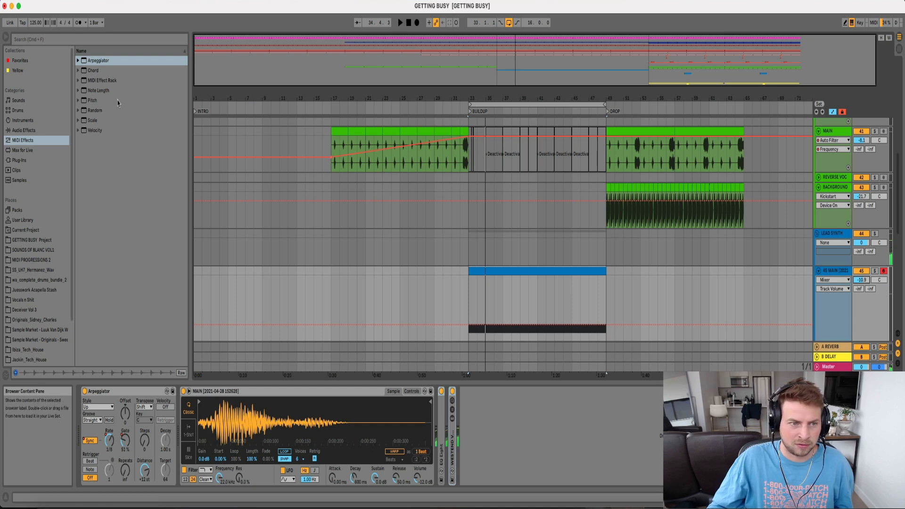
Add an Auto Filter from the favorites to the end of the Simpler track's chain and lower its cutoff
{"action": "left_click", "coordinate": [21, 61]}
{"action": "left_click_drag", "start_coordinate": [97, 60], "coordinate": [478, 427]}
{"action": "left_click_drag", "start_coordinate": [545, 446], "coordinate": [512, 446]}
Draw Auto Filter frequency automation on the Simpler track, rising from bar 33 to fully open at bar 49, during playback
{"action": "scroll", "coordinate": [481, 316], "scroll_direction": "down", "scroll_amount": 2}
{"action": "left_click_drag", "start_coordinate": [469, 317], "coordinate": [470, 291]}
{"action": "key", "text": "space"}
{"action": "left_click_drag", "start_coordinate": [599, 291], "coordinate": [606, 252]}
{"action": "scroll", "coordinate": [586, 310], "scroll_direction": "down", "scroll_amount": 5}
{"action": "scroll", "coordinate": [586, 310], "scroll_direction": "up", "scroll_amount": 5}
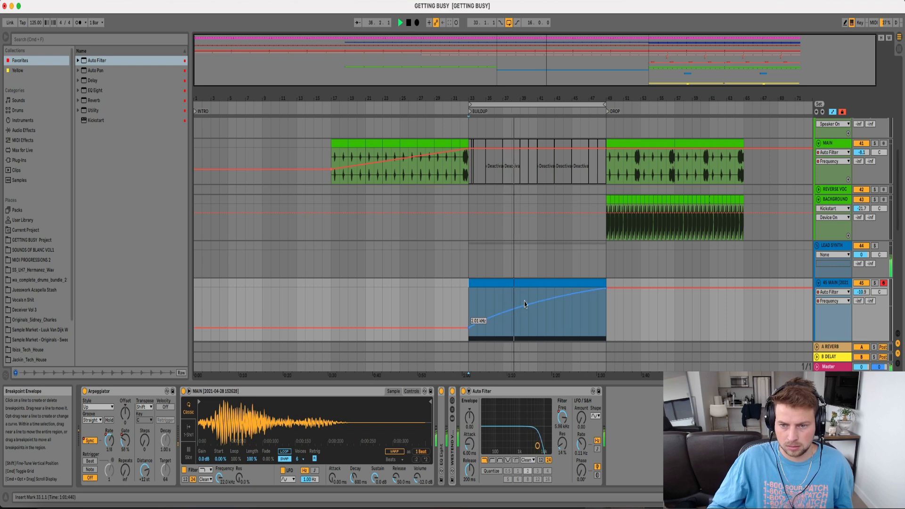
Bend the Simpler track's filter frequency ramp so it opens slowly at first and faster towards the drop
{"action": "scroll", "coordinate": [525, 304], "scroll_direction": "up", "scroll_amount": 10}
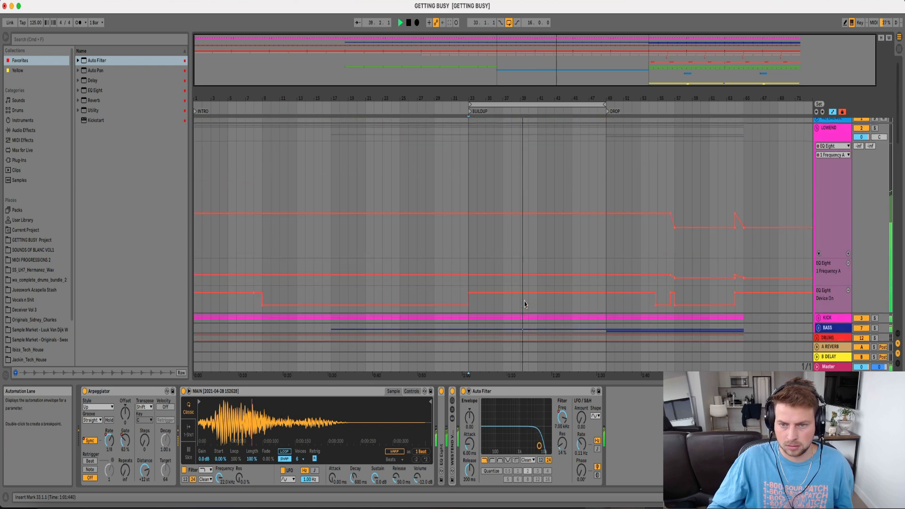
{"action": "scroll", "coordinate": [542, 289], "scroll_direction": "down", "scroll_amount": 10}
{"action": "key", "text": "space"}
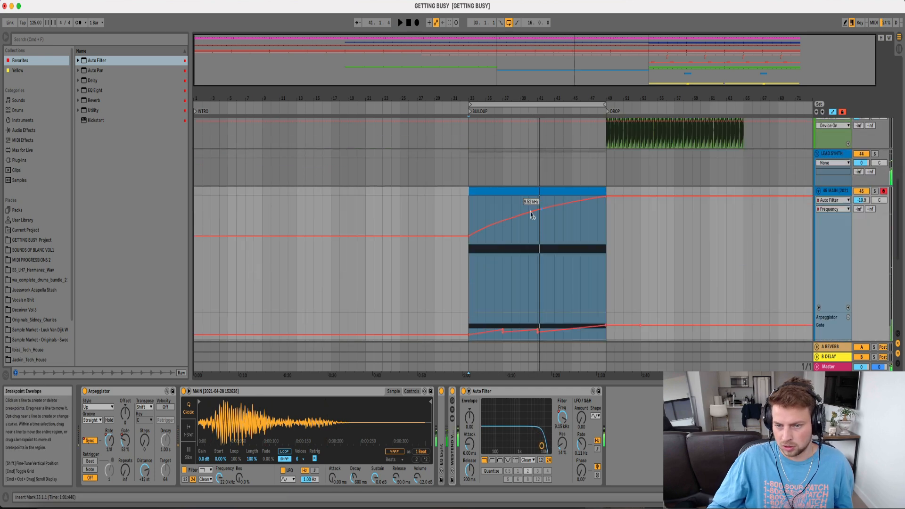
{"action": "left_click_drag", "start_coordinate": [561, 210], "coordinate": [562, 220]}
Select and copy the BACKGROUND vocal clips in bars 49 to 53 and listen to them from the drop
{"action": "scroll", "coordinate": [564, 235], "scroll_direction": "up", "scroll_amount": 4}
{"action": "left_click", "coordinate": [608, 198]}
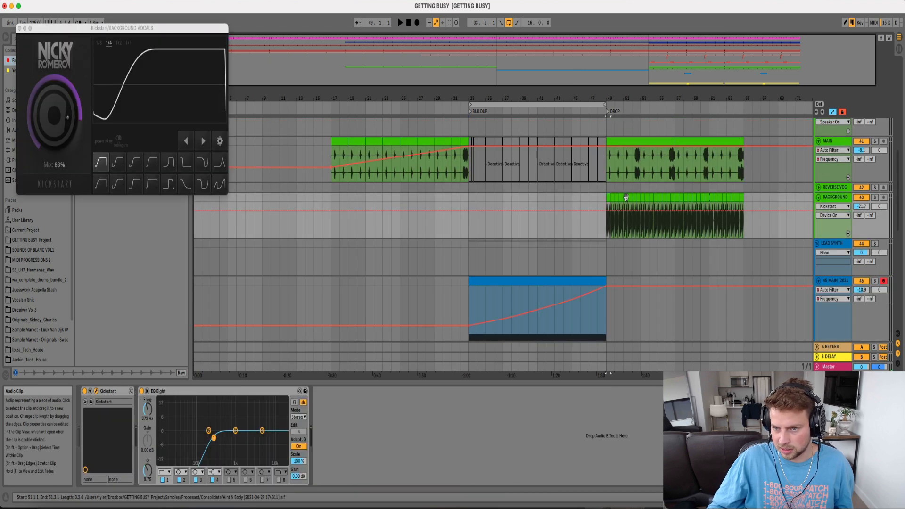
{"action": "left_click", "coordinate": [639, 196]}
{"action": "left_click", "coordinate": [612, 197]}
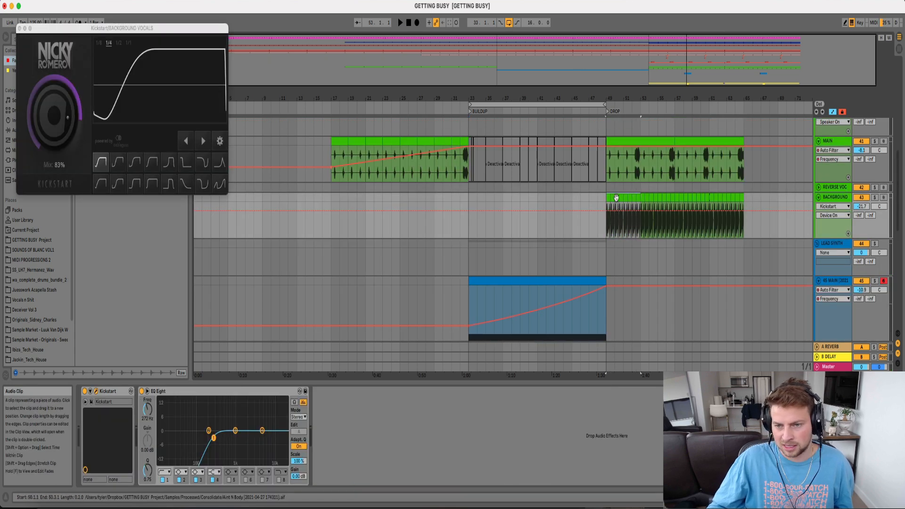
{"action": "left_click", "coordinate": [875, 197]}
{"action": "left_click", "coordinate": [606, 197]}
{"action": "key", "text": "space"}
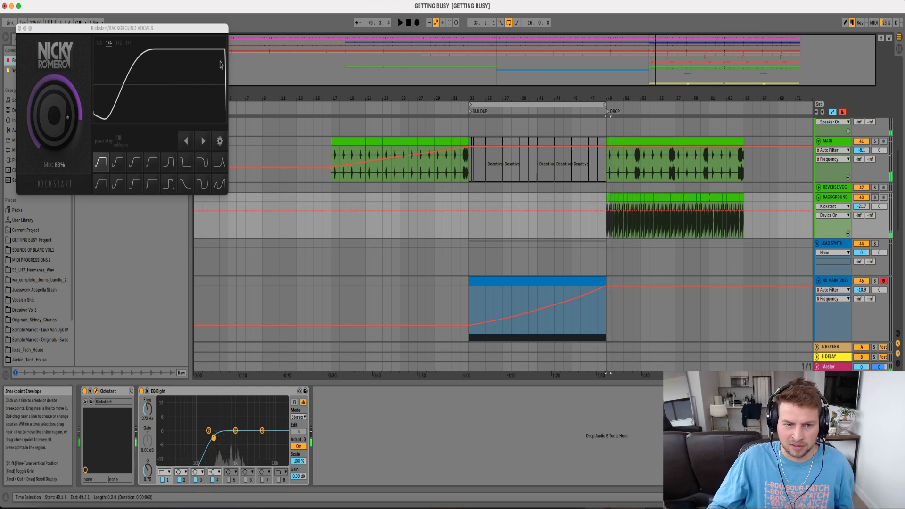
Paste the BACKGROUND vocal clips at bar 1 and duplicate them seven times to reach bar 33 during playback
{"action": "left_click_drag", "start_coordinate": [188, 29], "coordinate": [77, 44]}
{"action": "left_click", "coordinate": [195, 200]}
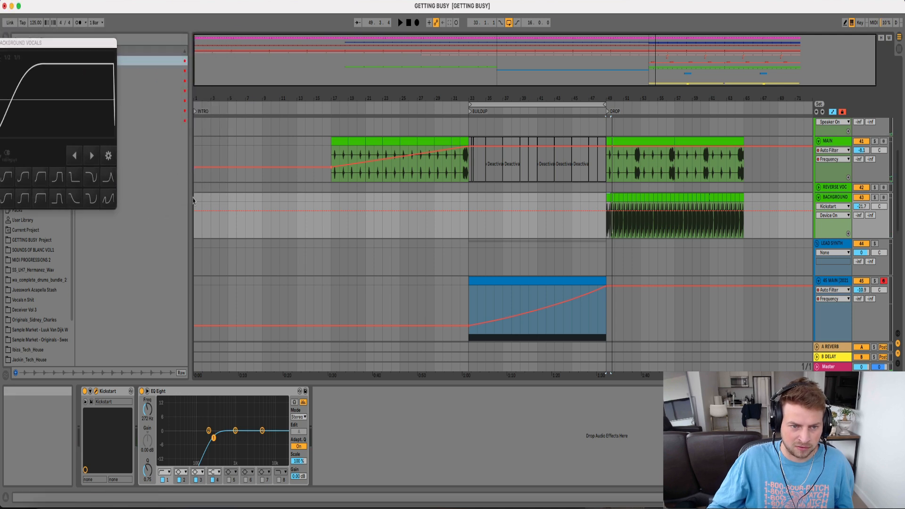
{"action": "key", "text": "super+v"}
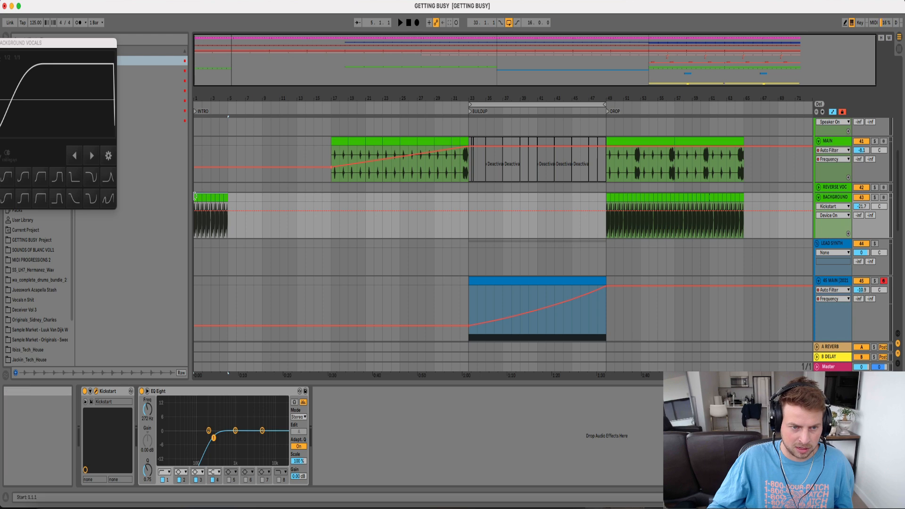
{"action": "key", "text": "space"}
{"action": "key", "text": "super+d"}
{"action": "key", "text": "super+d"}
{"action": "key", "text": "super+d"}
{"action": "key", "text": "super+d"}
{"action": "key", "text": "super+d"}
{"action": "key", "text": "super+d"}
{"action": "key", "text": "super+d"}
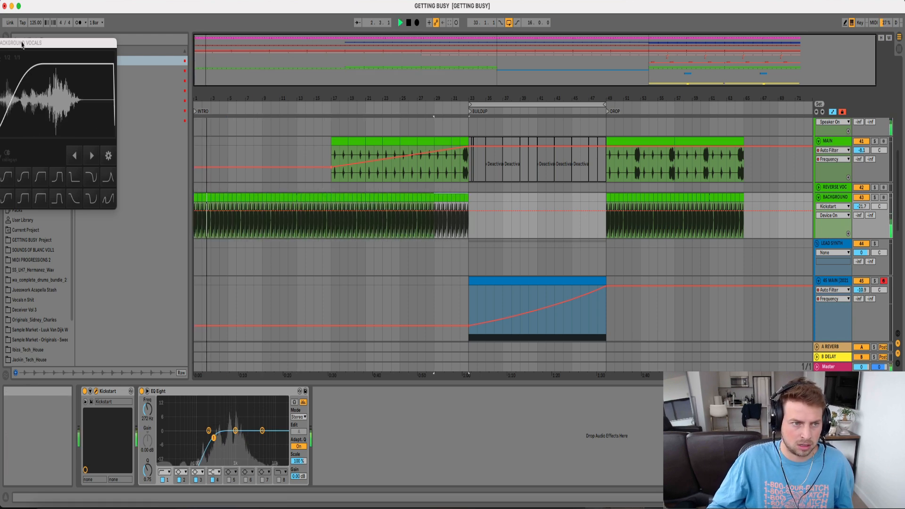
Close the Kickstart window, add an Auto Filter to the BACKGROUND track and lower its cutoff to about 700 Hz
{"action": "left_click_drag", "start_coordinate": [22, 43], "coordinate": [420, 109]}
{"action": "left_click", "coordinate": [309, 109]}
{"action": "left_click_drag", "start_coordinate": [101, 60], "coordinate": [262, 227]}
{"action": "left_click_drag", "start_coordinate": [398, 445], "coordinate": [370, 445]}
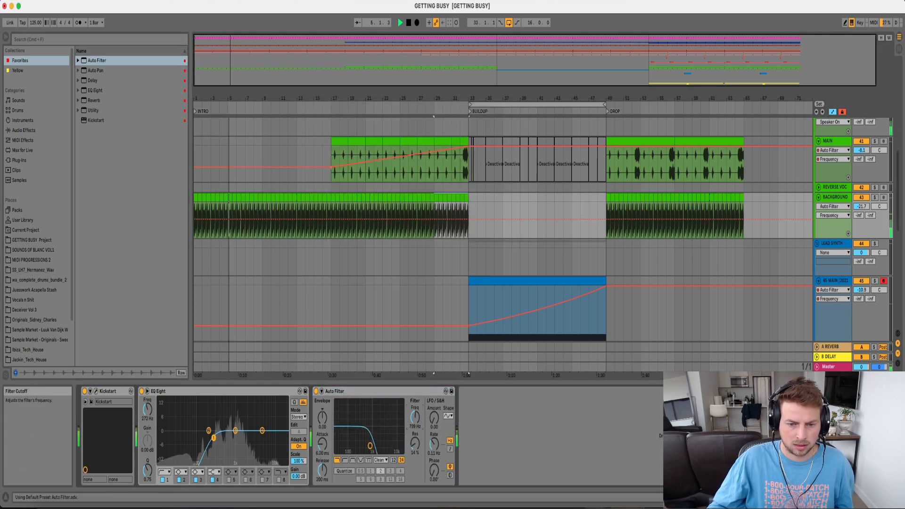
Automate the BACKGROUND filter frequency to rise from bar 1 to 2.18 kHz at bar 17 and 8.74 kHz at bar 33
{"action": "key", "text": "space"}
{"action": "left_click", "coordinate": [196, 218]}
{"action": "left_click_drag", "start_coordinate": [323, 218], "coordinate": [331, 215]}
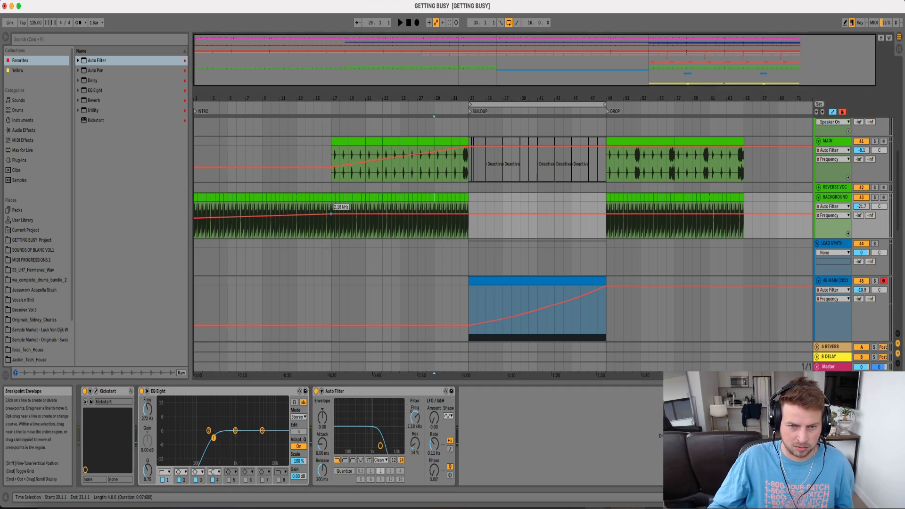
{"action": "key", "text": "space"}
{"action": "left_click_drag", "start_coordinate": [468, 214], "coordinate": [469, 206]}
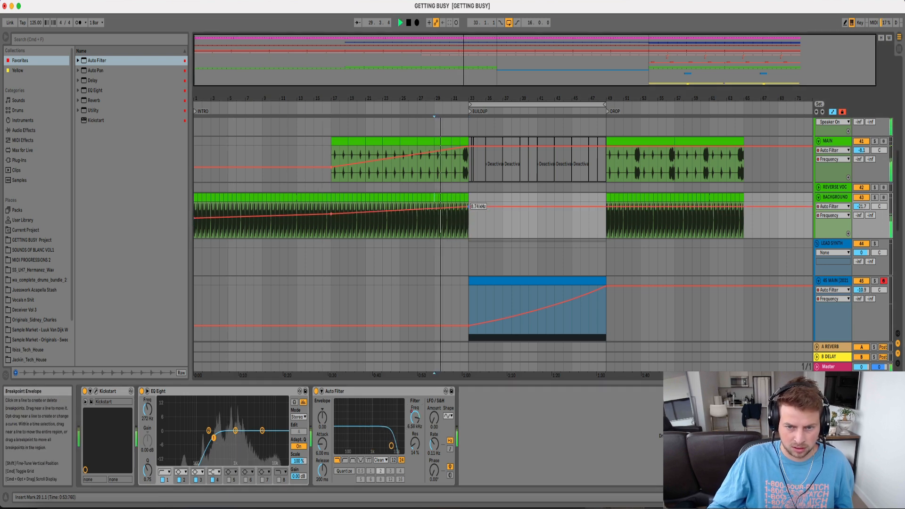
Duplicate the last four bars of BACKGROUND vocals four times to fill the buildup and set the track's volume to -20.6 dB
{"action": "left_click", "coordinate": [466, 198]}
{"action": "left_click", "coordinate": [437, 199], "text": "shift"}
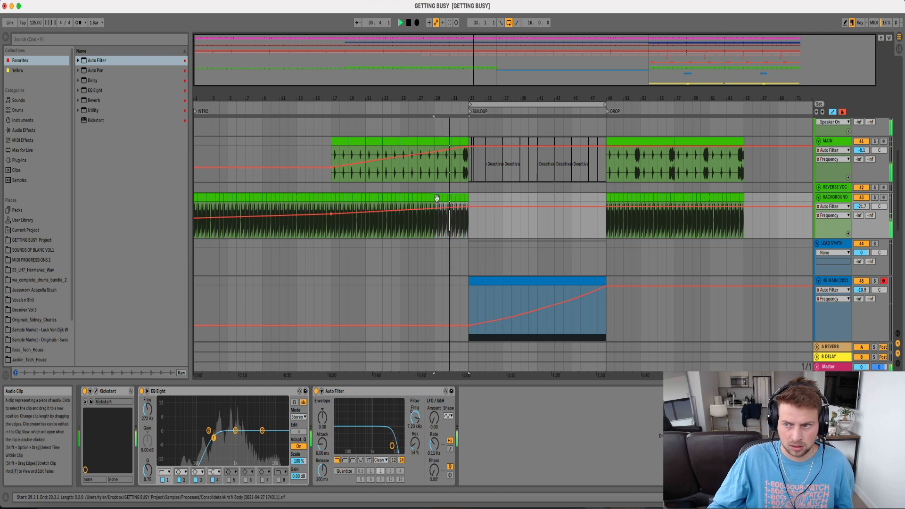
{"action": "key", "text": "super+d"}
{"action": "key", "text": "super+d"}
{"action": "key", "text": "super+d"}
{"action": "key", "text": "super+d"}
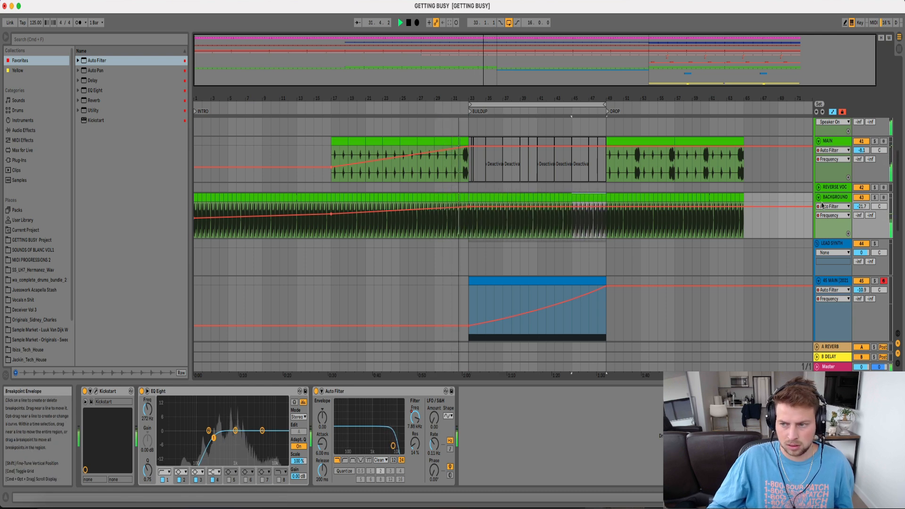
{"action": "left_click_drag", "start_coordinate": [859, 207], "coordinate": [857, 209]}
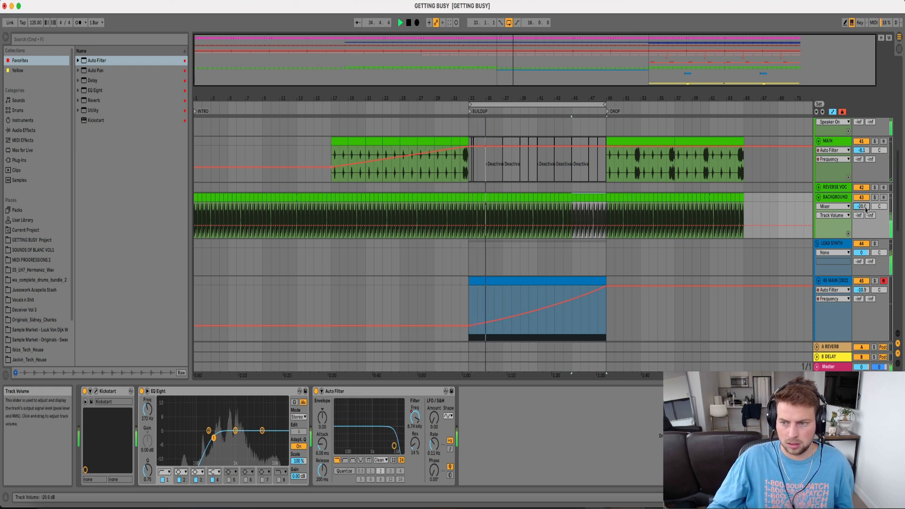
Fold the VOCALS group and raise the Simpler track's volume to -8.3 dB
{"action": "scroll", "coordinate": [806, 226], "scroll_direction": "up", "scroll_amount": 5}
{"action": "left_click", "coordinate": [817, 249]}
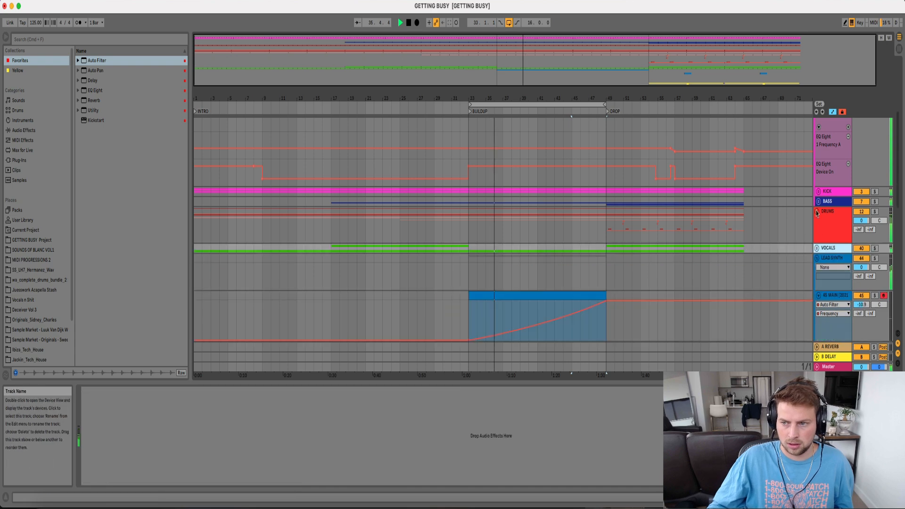
{"action": "scroll", "coordinate": [725, 249], "scroll_direction": "down", "scroll_amount": 3}
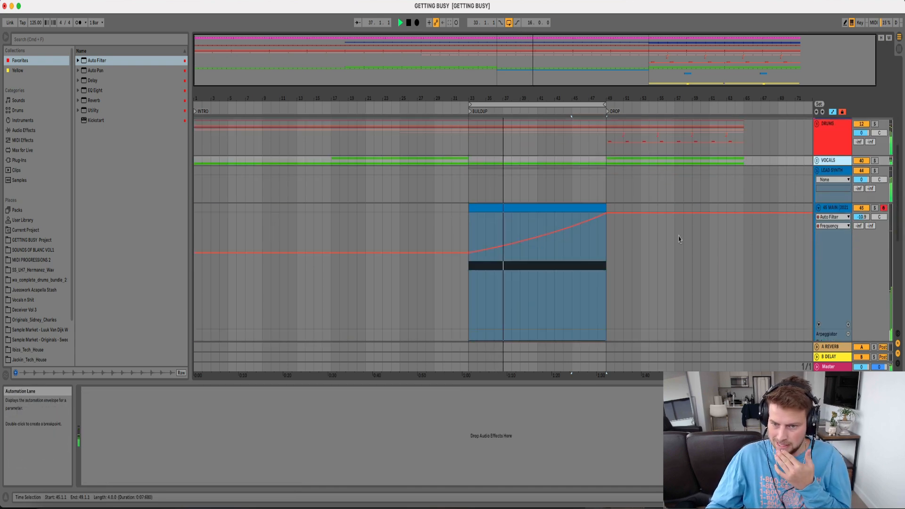
{"action": "left_click_drag", "start_coordinate": [862, 217], "coordinate": [861, 215]}
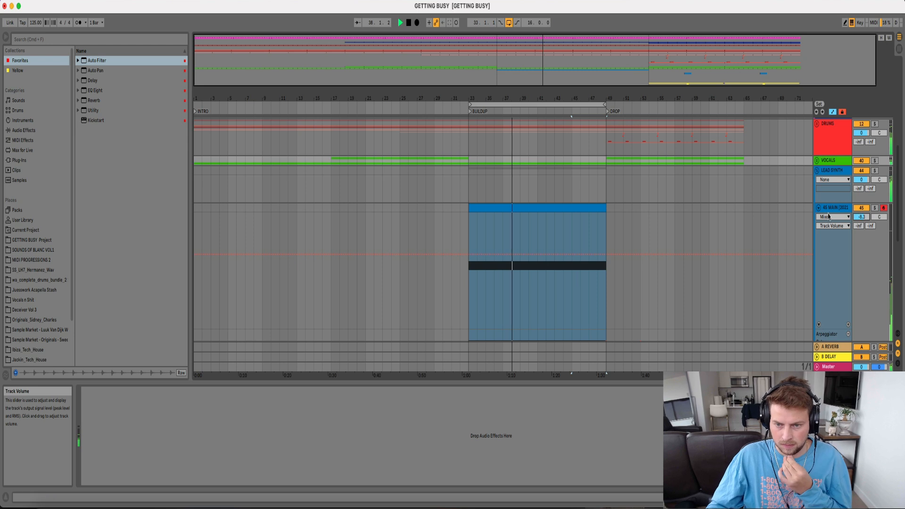
Stop playback, unfold the FX group and look through its riser, crackle and downlifter tracks
{"action": "scroll", "coordinate": [641, 225], "scroll_direction": "down", "scroll_amount": 3}
{"action": "scroll", "coordinate": [593, 227], "scroll_direction": "down", "scroll_amount": 4}
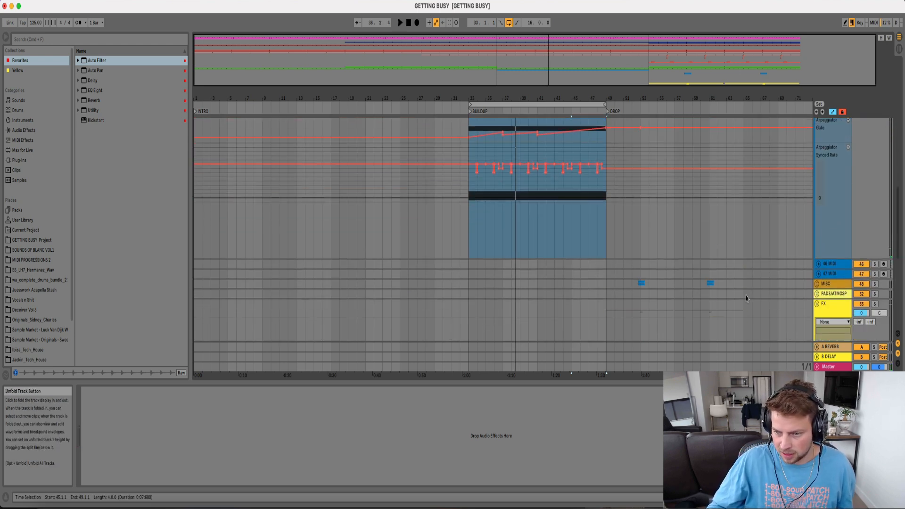
{"action": "left_click", "coordinate": [817, 304]}
{"action": "scroll", "coordinate": [621, 171], "scroll_direction": "down", "scroll_amount": 2}
{"action": "scroll", "coordinate": [505, 171], "scroll_direction": "up", "scroll_amount": 10}
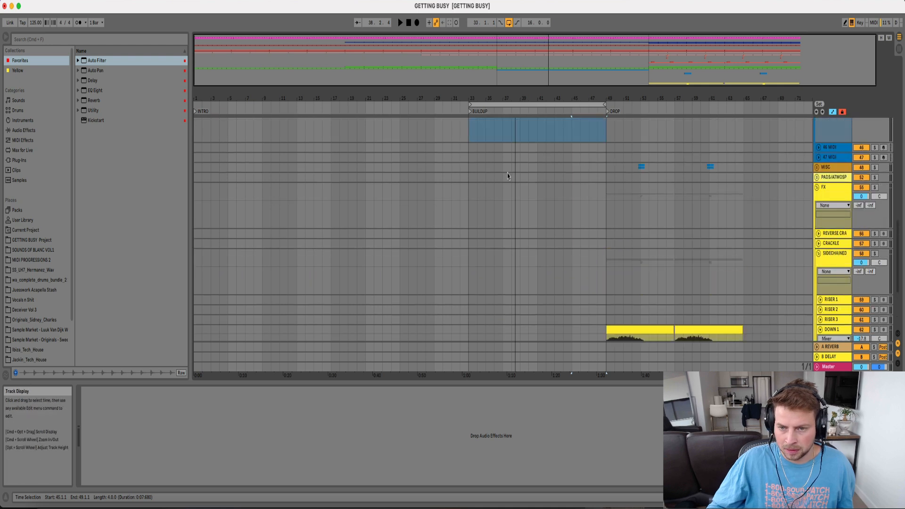
Search the browser for "crash" across all results
{"action": "left_click", "coordinate": [123, 41]}
{"action": "type", "text": "crash"}
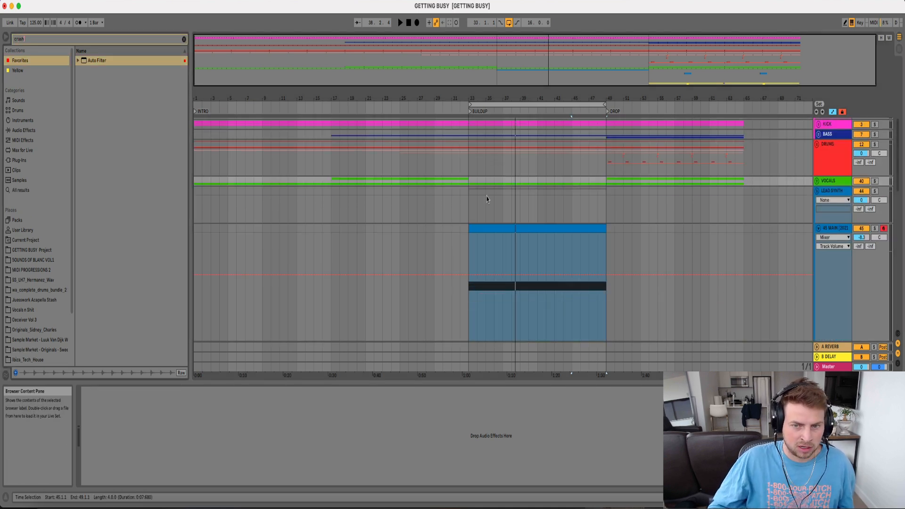
{"action": "left_click_drag", "start_coordinate": [458, 169], "coordinate": [483, 211]}
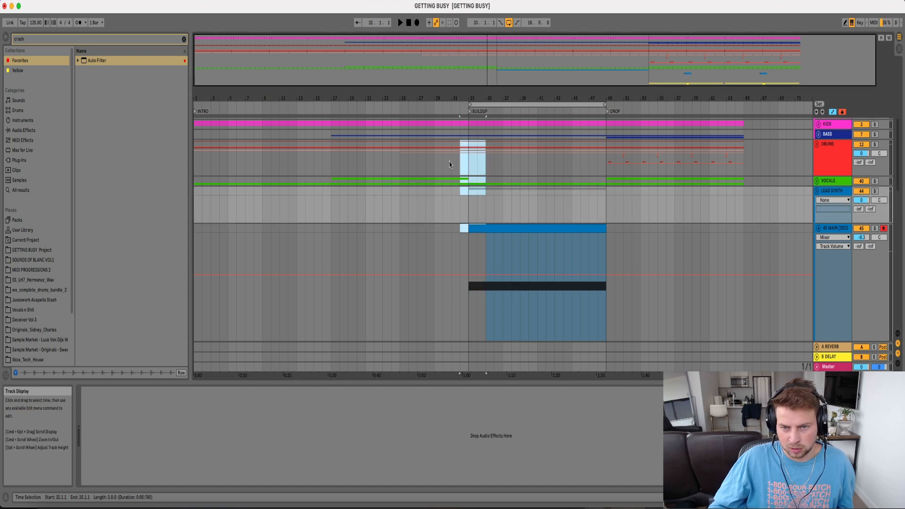
{"action": "left_click_drag", "start_coordinate": [450, 164], "coordinate": [484, 168]}
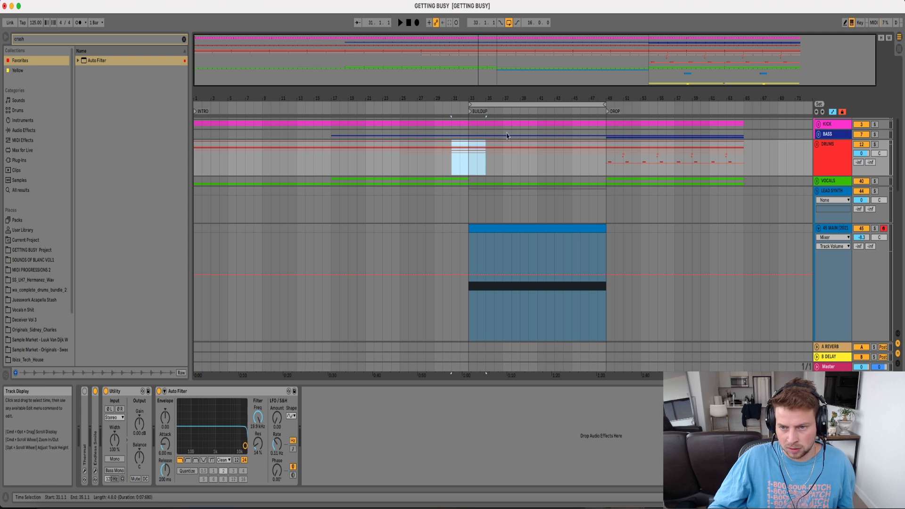
{"action": "left_click", "coordinate": [469, 165]}
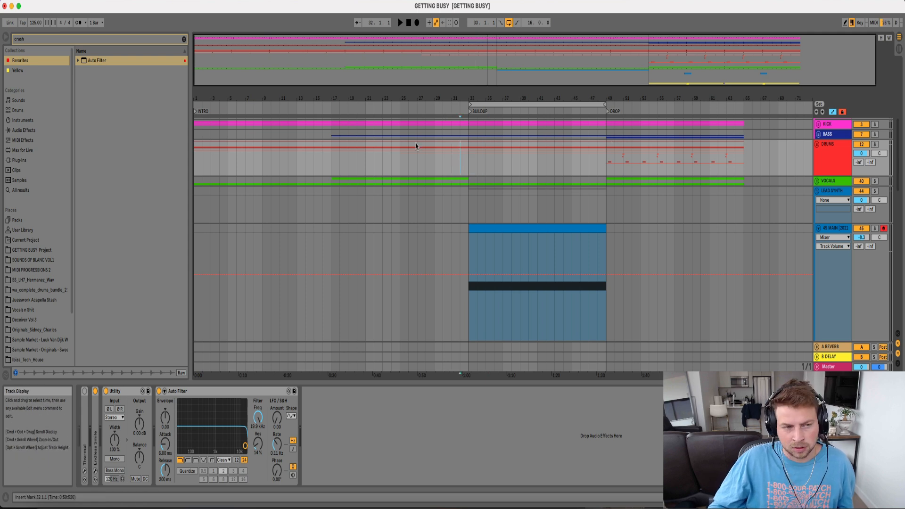
{"action": "left_click", "coordinate": [122, 41]}
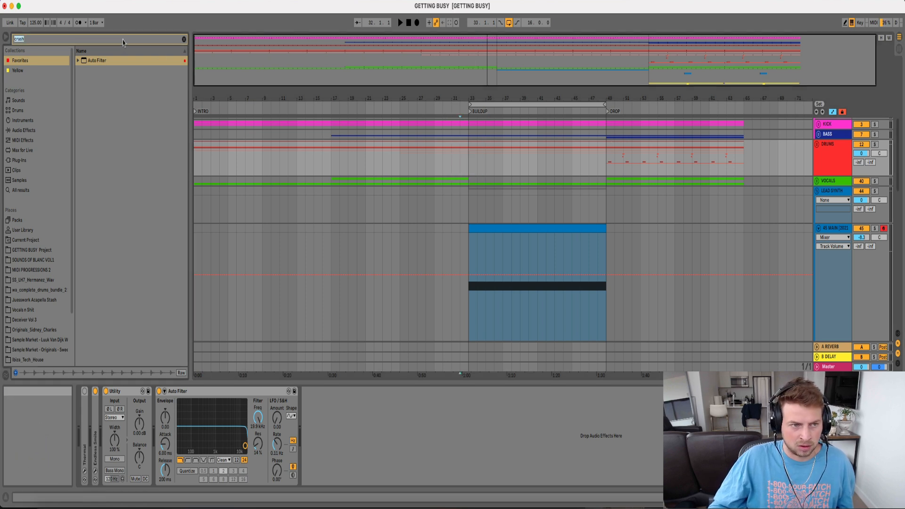
{"action": "left_click", "coordinate": [23, 191]}
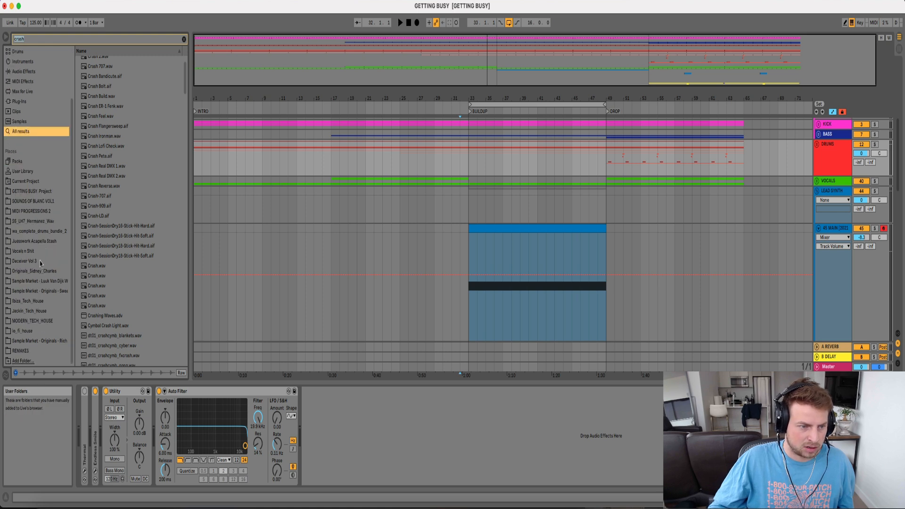
Open the Cymbals single hits in the Sample Market - Luuk Van Dijk folder and audition SM_LVD_Crash_02.wav through SM_LVD_Crash_05.wav
{"action": "left_click", "coordinate": [42, 282]}
{"action": "left_click", "coordinate": [78, 70]}
{"action": "left_click", "coordinate": [83, 81]}
{"action": "left_click", "coordinate": [110, 101]}
{"action": "key", "text": "Down"}
{"action": "key", "text": "Down"}
{"action": "key", "text": "Down"}
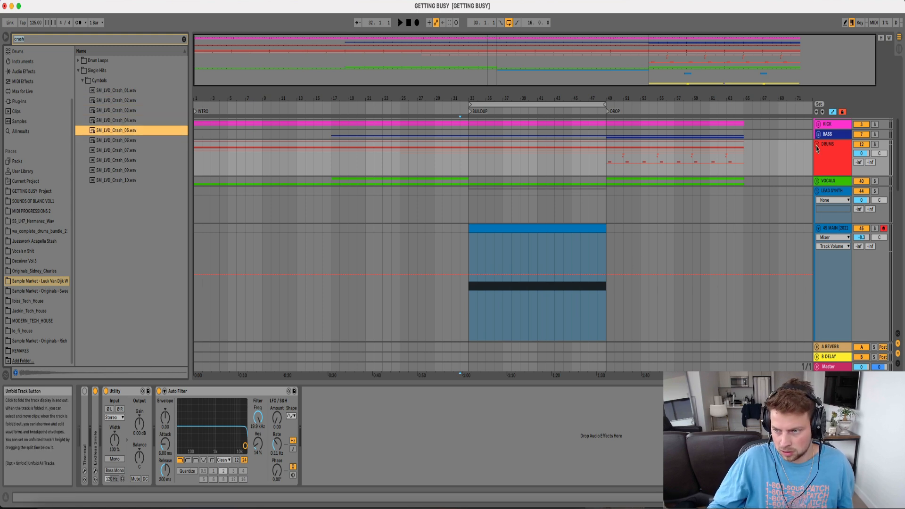
Place the selected SM_LVD crash sample on the CRASH track at the start of BUILDUP and lower the track volume to -6.2 dB
{"action": "scroll", "coordinate": [801, 184], "scroll_direction": "down", "scroll_amount": 6}
{"action": "scroll", "coordinate": [819, 157], "scroll_direction": "up", "scroll_amount": 6}
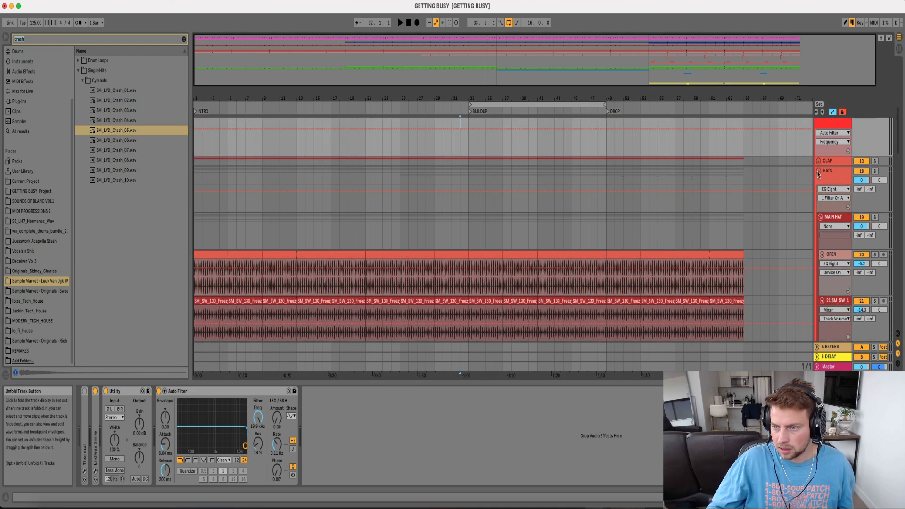
{"action": "left_click", "coordinate": [452, 227]}
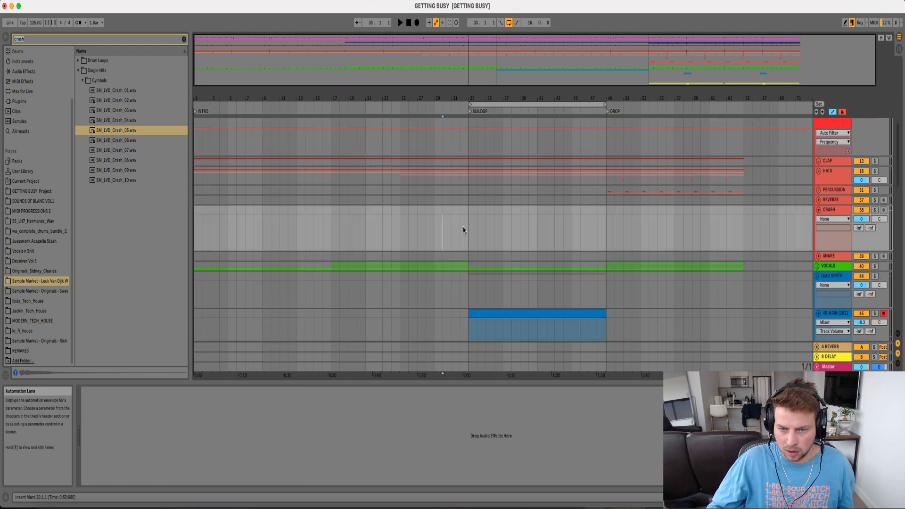
{"action": "left_click_drag", "start_coordinate": [862, 219], "coordinate": [862, 229]}
{"action": "left_click_drag", "start_coordinate": [472, 99], "coordinate": [471, 146]}
{"action": "left_click_drag", "start_coordinate": [862, 219], "coordinate": [862, 226]}
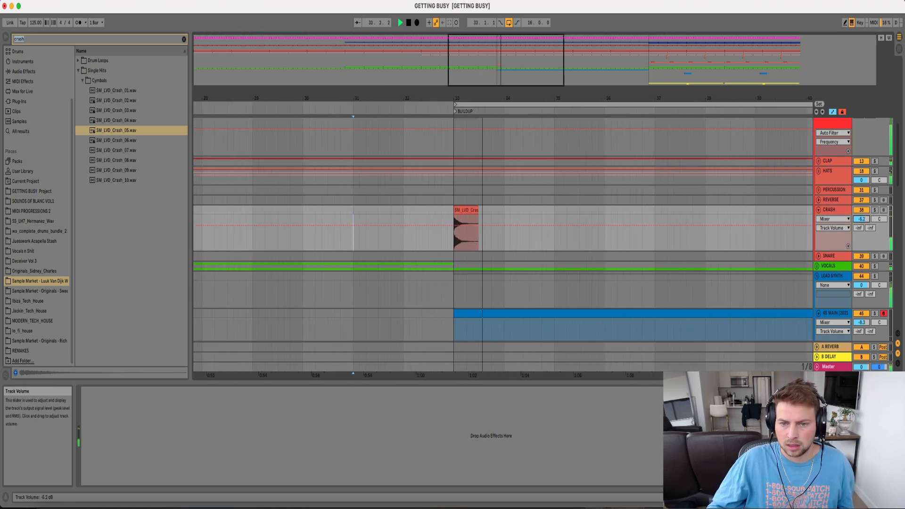
Add a Delay to the CRASH track with both sides synced to 4 sixteenths, 30% feedback and 29% dry/wet
{"action": "left_click", "coordinate": [30, 73]}
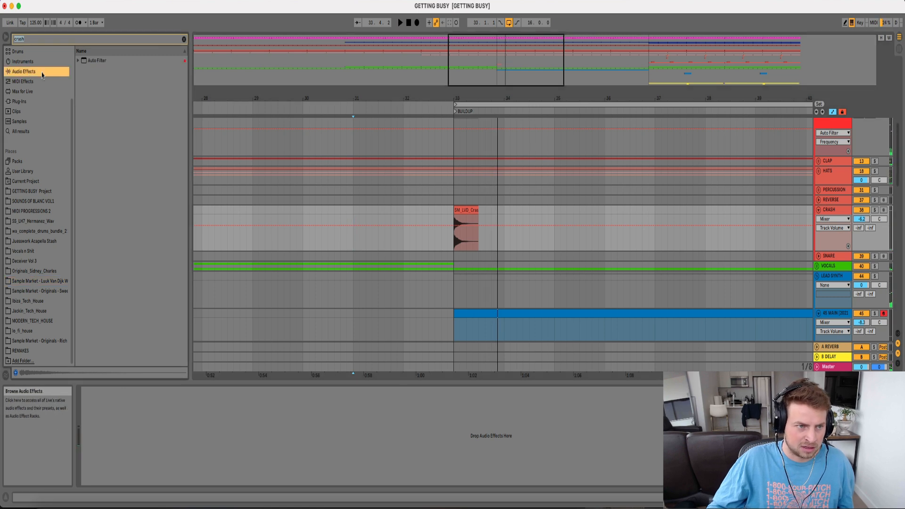
{"action": "left_click", "coordinate": [184, 40]}
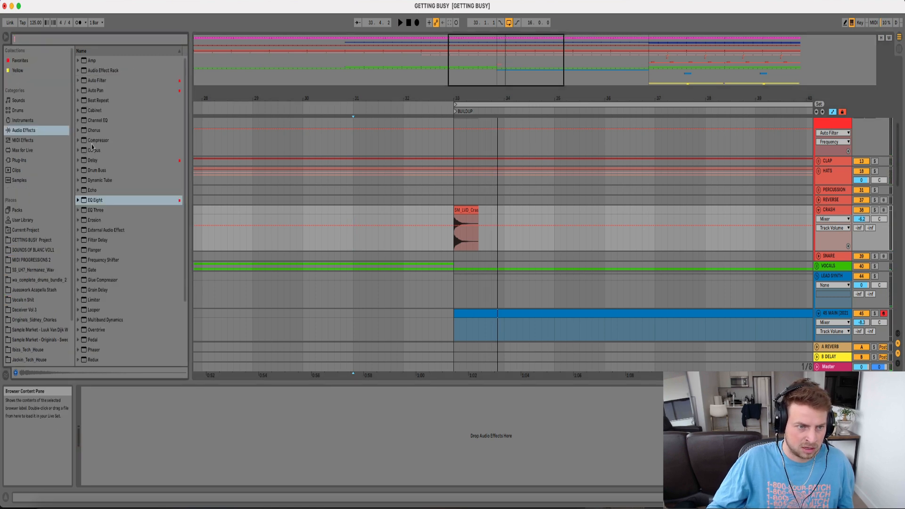
{"action": "left_click_drag", "start_coordinate": [93, 163], "coordinate": [459, 215]}
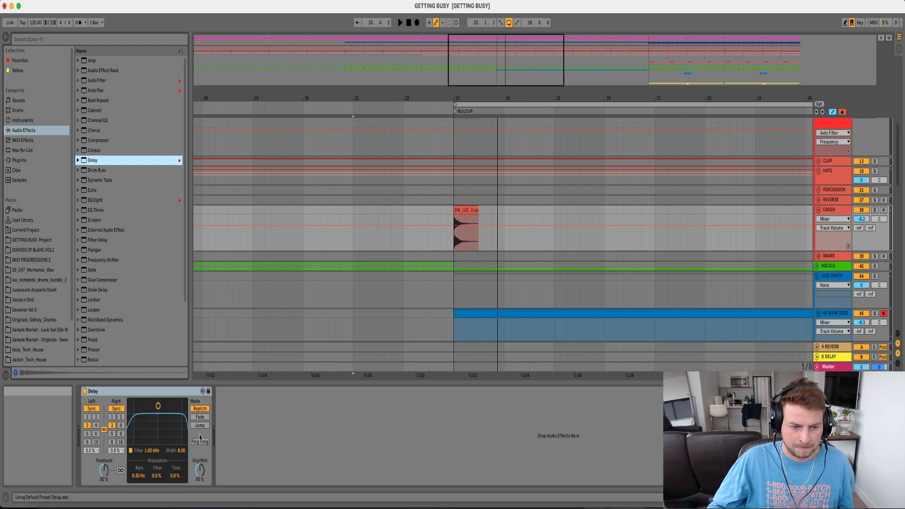
{"action": "left_click", "coordinate": [99, 477]}
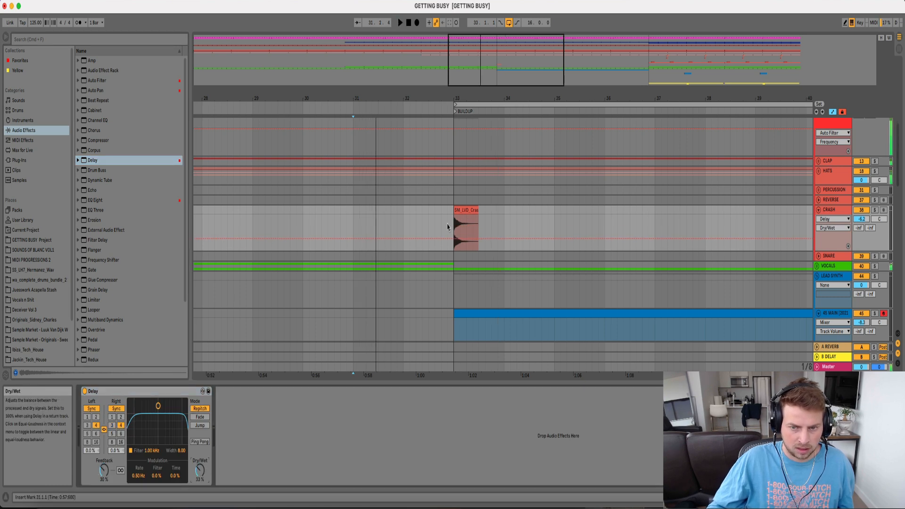
{"action": "left_click", "coordinate": [454, 227]}
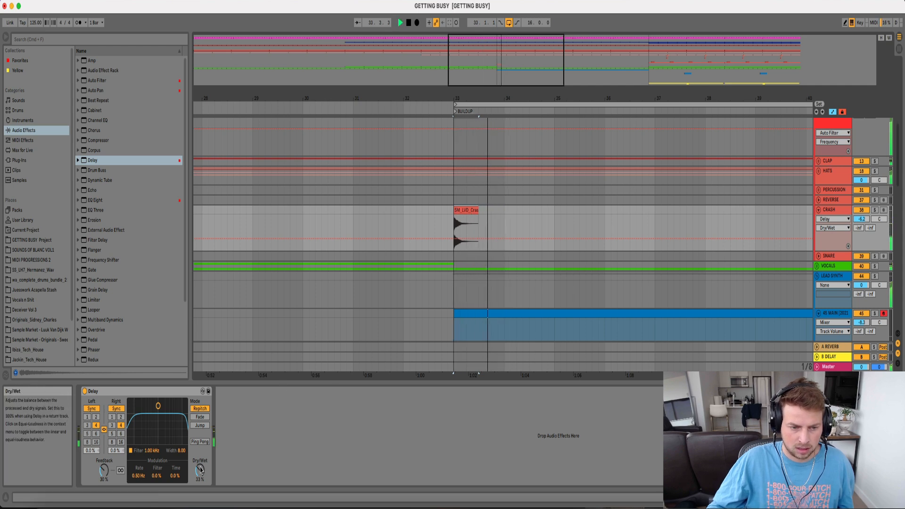
{"action": "left_click_drag", "start_coordinate": [201, 470], "coordinate": [201, 474]}
Boost the mids at about 1.8 kHz in the EQ Eight of the 45 MAIN vocal chop track and stop playback
{"action": "scroll", "coordinate": [528, 207], "scroll_direction": "down", "scroll_amount": 5}
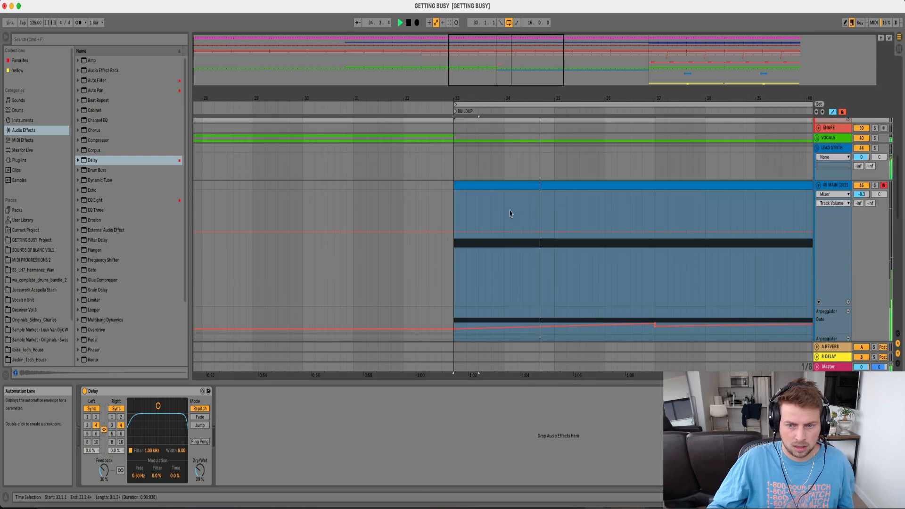
{"action": "scroll", "coordinate": [765, 182], "scroll_direction": "up", "scroll_amount": 3}
{"action": "left_click_drag", "start_coordinate": [627, 97], "coordinate": [491, 40]}
{"action": "scroll", "coordinate": [600, 230], "scroll_direction": "up", "scroll_amount": 9}
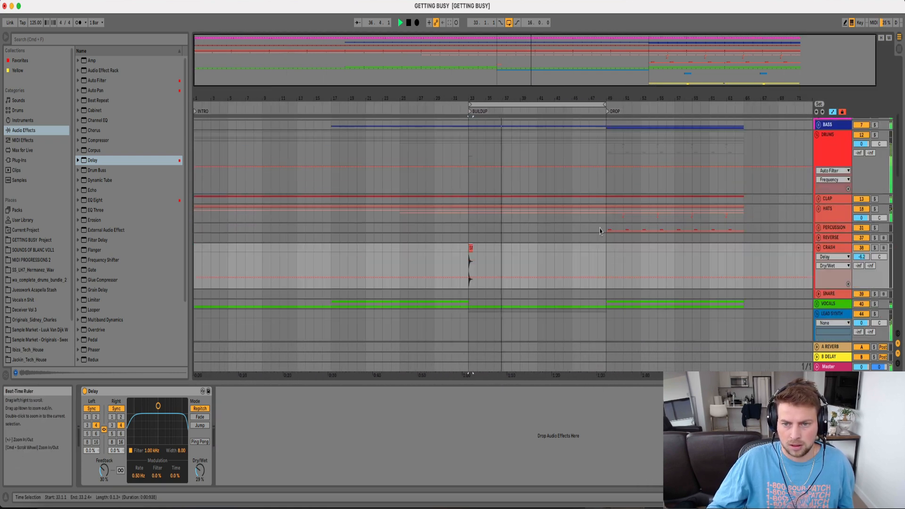
{"action": "scroll", "coordinate": [600, 231], "scroll_direction": "down", "scroll_amount": 10}
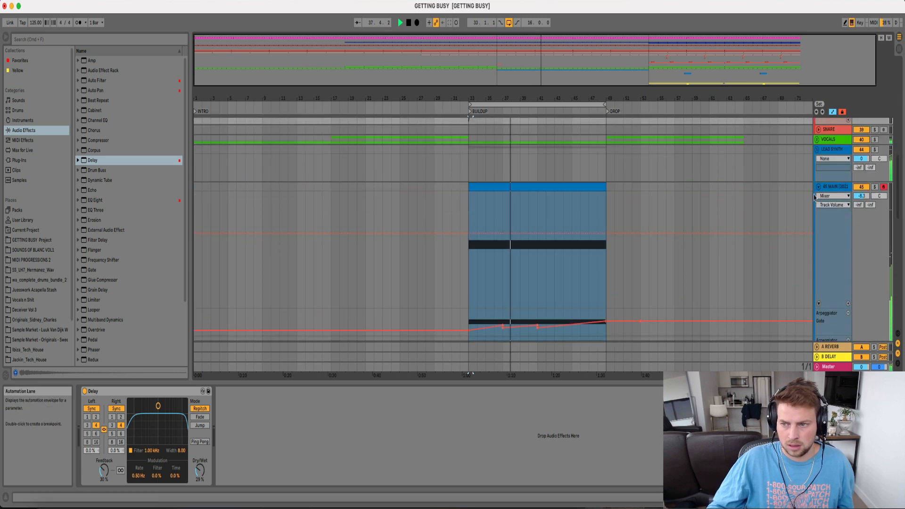
{"action": "left_click", "coordinate": [833, 188]}
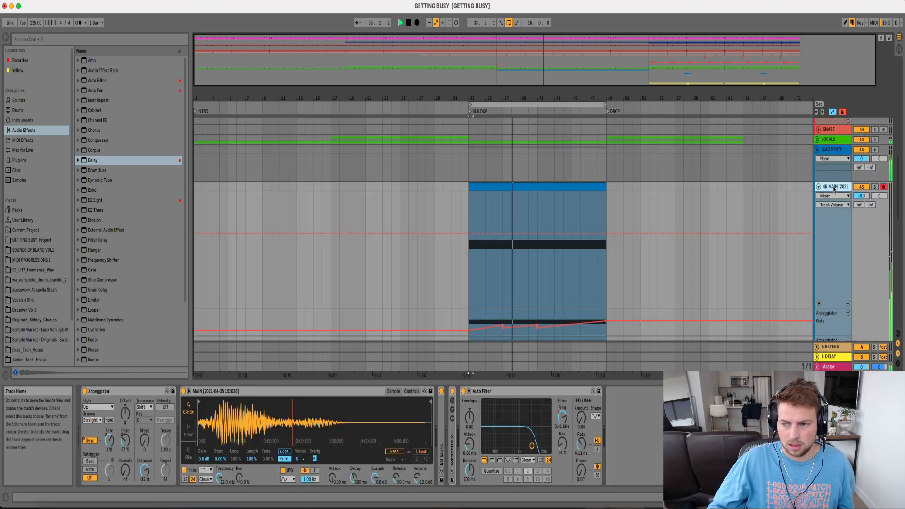
{"action": "double_click", "coordinate": [442, 439]}
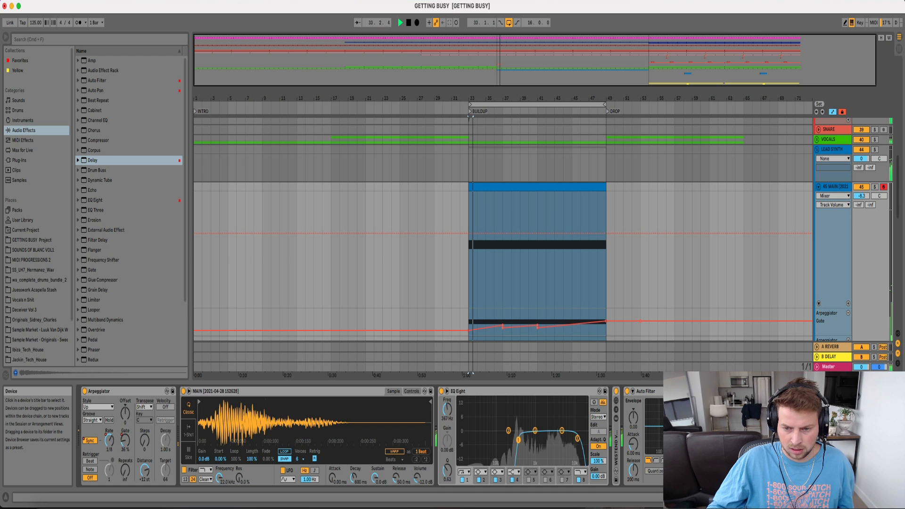
{"action": "left_click_drag", "start_coordinate": [518, 440], "coordinate": [544, 422]}
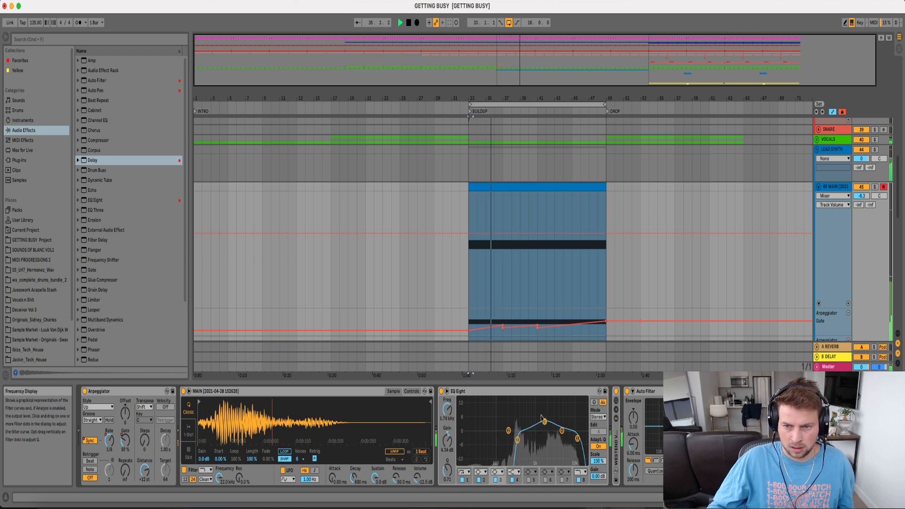
{"action": "key", "text": "space"}
Search all results for "ENDLESS", load Endless Smile on the 45 MAIN track and adjust its Intensity to expose the automation
{"action": "left_click", "coordinate": [68, 39]}
{"action": "type", "text": "env"}
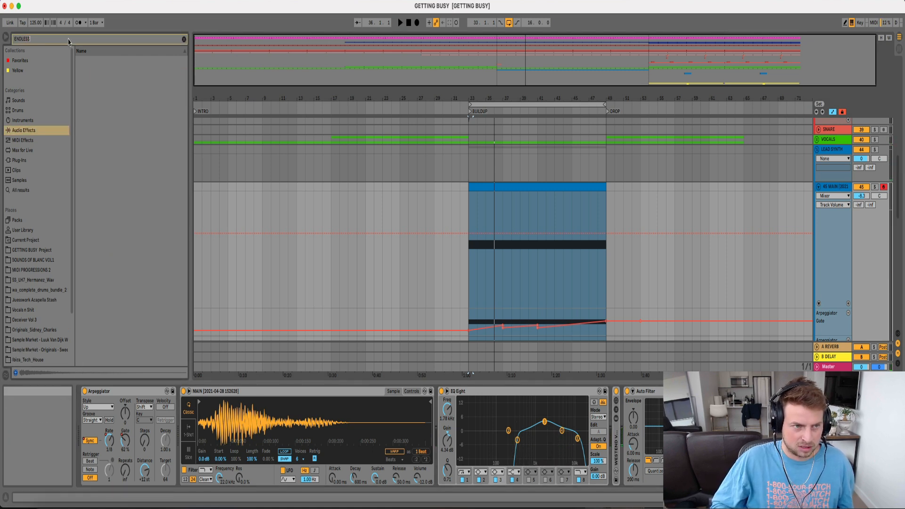
{"action": "left_click", "coordinate": [21, 191]}
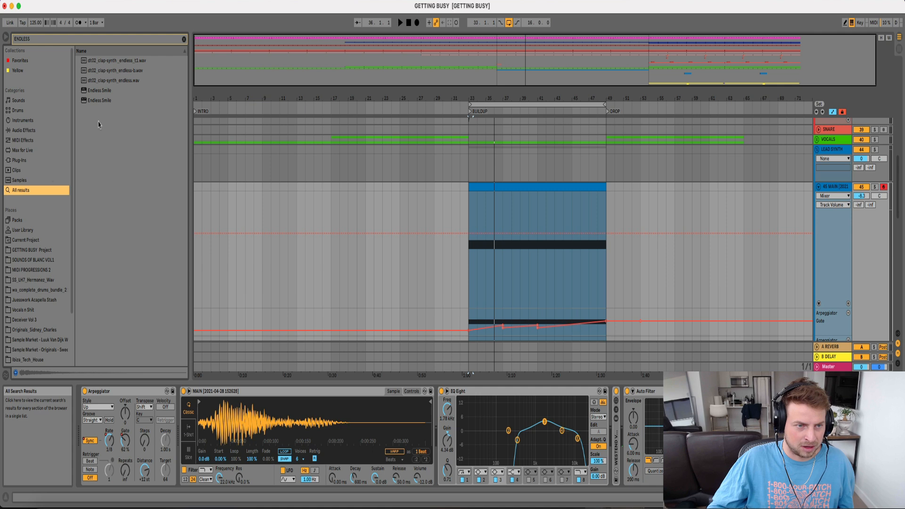
{"action": "left_click_drag", "start_coordinate": [92, 103], "coordinate": [547, 277]}
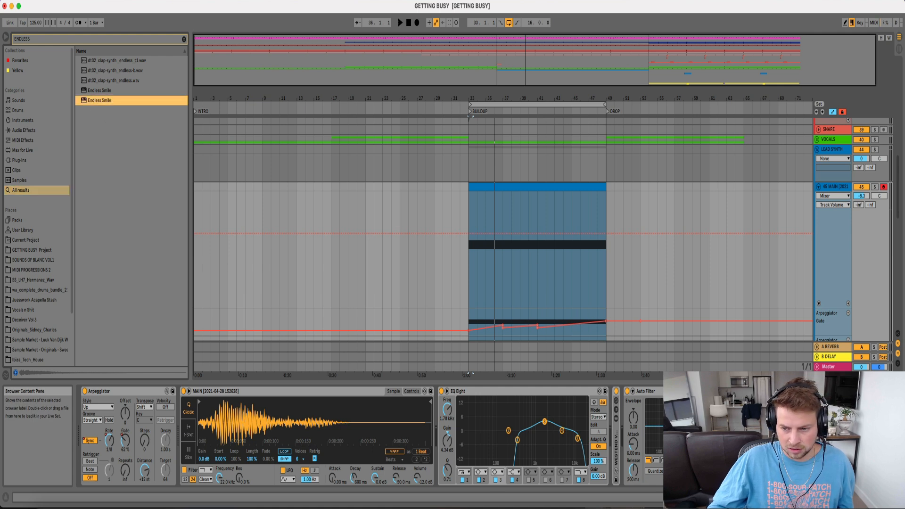
{"action": "left_click_drag", "start_coordinate": [424, 212], "coordinate": [424, 287]}
{"action": "left_click_drag", "start_coordinate": [416, 118], "coordinate": [195, 39]}
Automate the 45 MAIN track's Endless Smile Intensity in an upward curve across BUILDUP to 0.33, then close the plug-in window
{"action": "left_click", "coordinate": [468, 310]}
{"action": "key", "text": "space"}
{"action": "left_click_drag", "start_coordinate": [588, 307], "coordinate": [606, 271]}
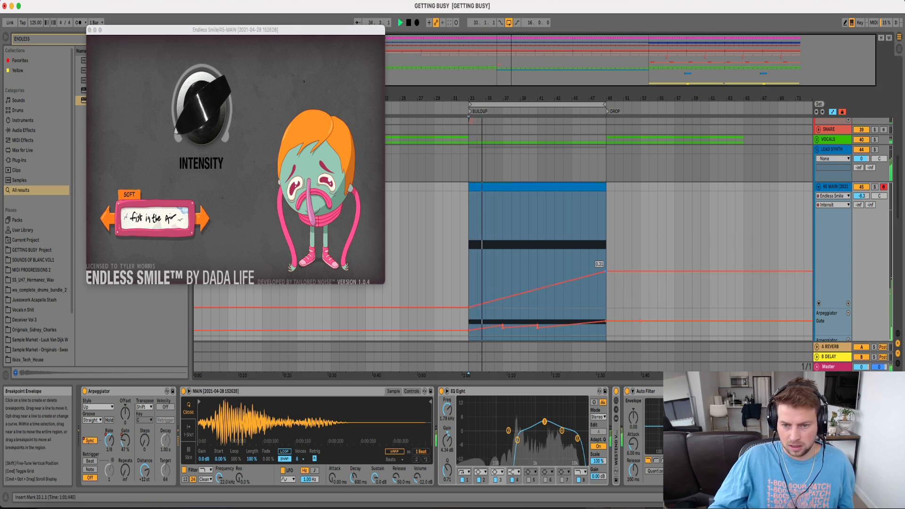
{"action": "left_click_drag", "start_coordinate": [525, 293], "coordinate": [525, 284]}
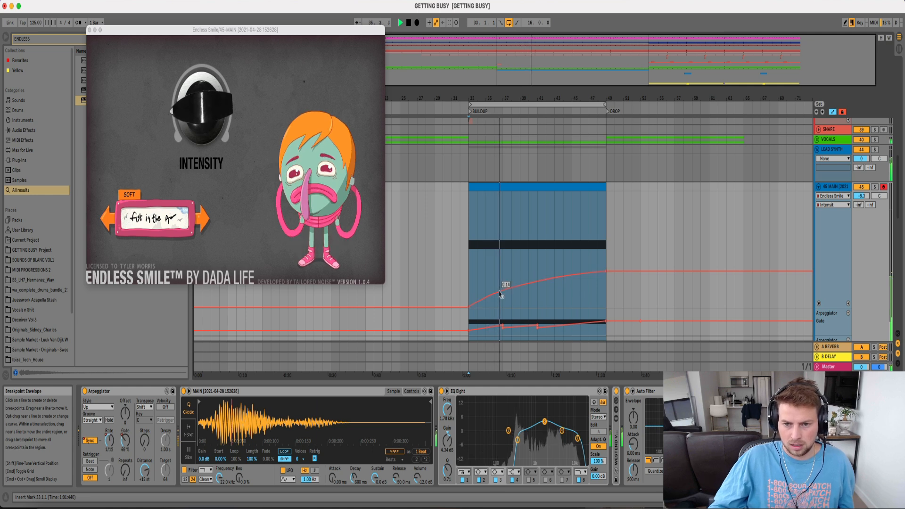
{"action": "left_click", "coordinate": [90, 30]}
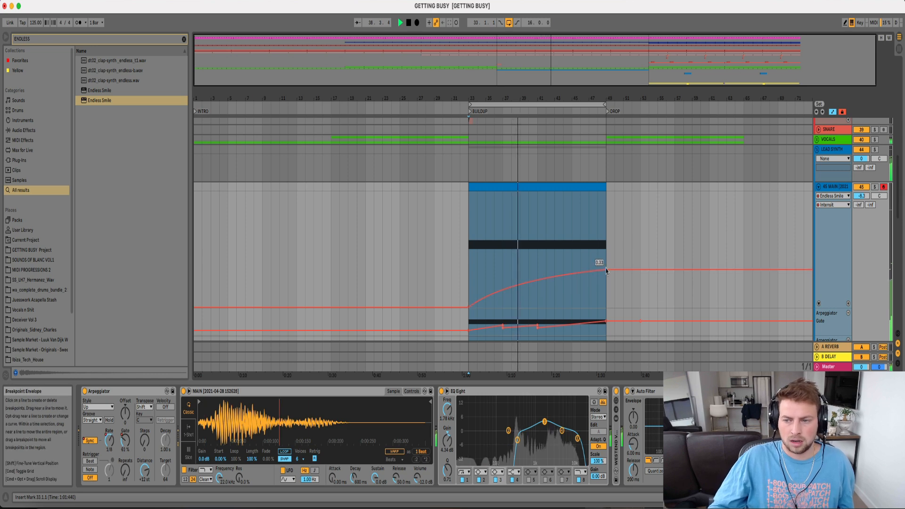
Show the DRUMS group's devices and open its Endless Smile plug-in window
{"action": "scroll", "coordinate": [821, 176], "scroll_direction": "up", "scroll_amount": 2}
{"action": "scroll", "coordinate": [819, 175], "scroll_direction": "up", "scroll_amount": 5}
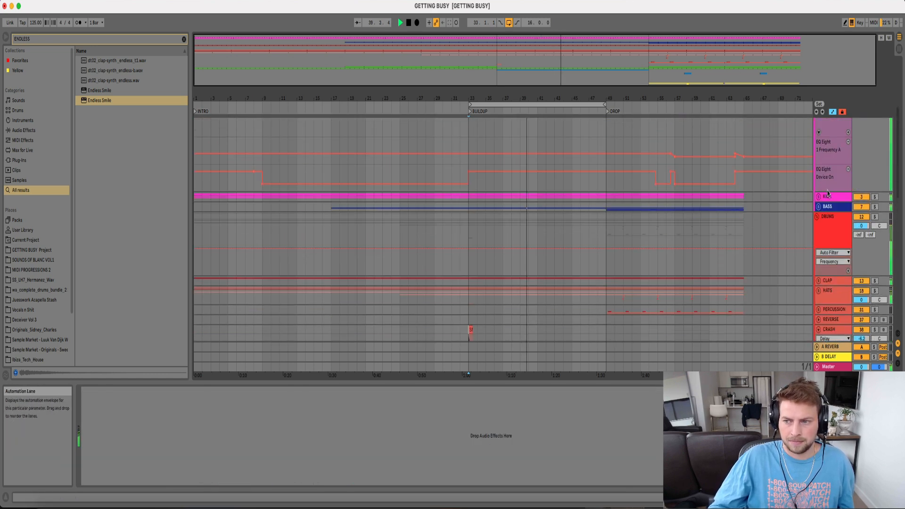
{"action": "left_click", "coordinate": [495, 267]}
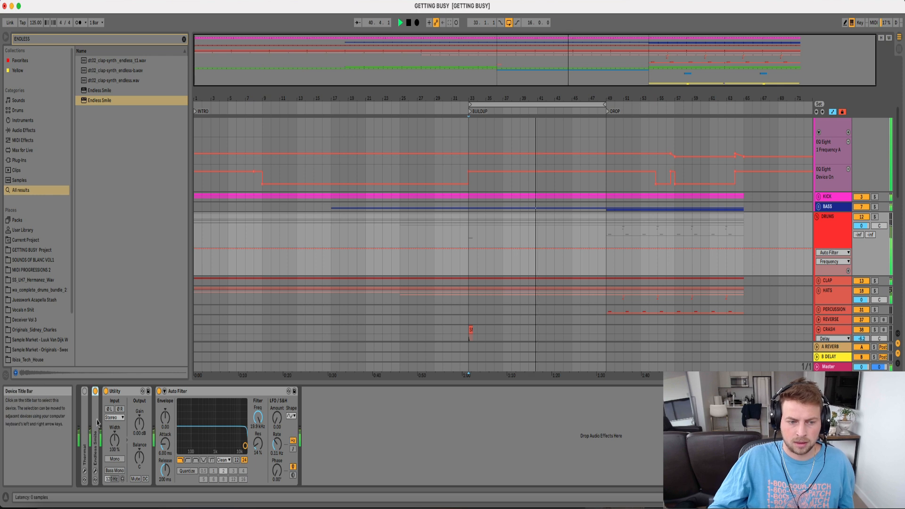
{"action": "double_click", "coordinate": [95, 444]}
{"action": "left_click", "coordinate": [108, 391]}
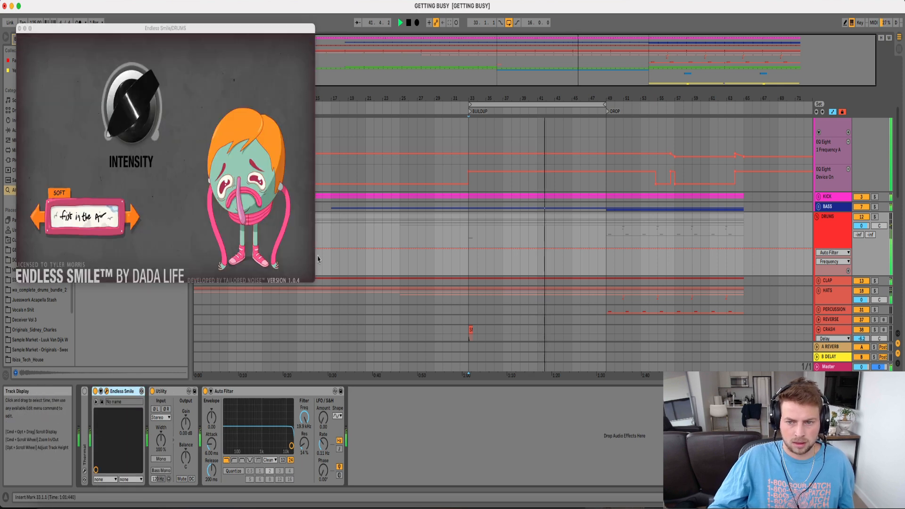
Stop playback, enlarge the DRUMS automation lane, select the BUILDUP range and set Endless Smile's Intensity to 32.0%
{"action": "left_click", "coordinate": [494, 228]}
{"action": "key", "text": "space"}
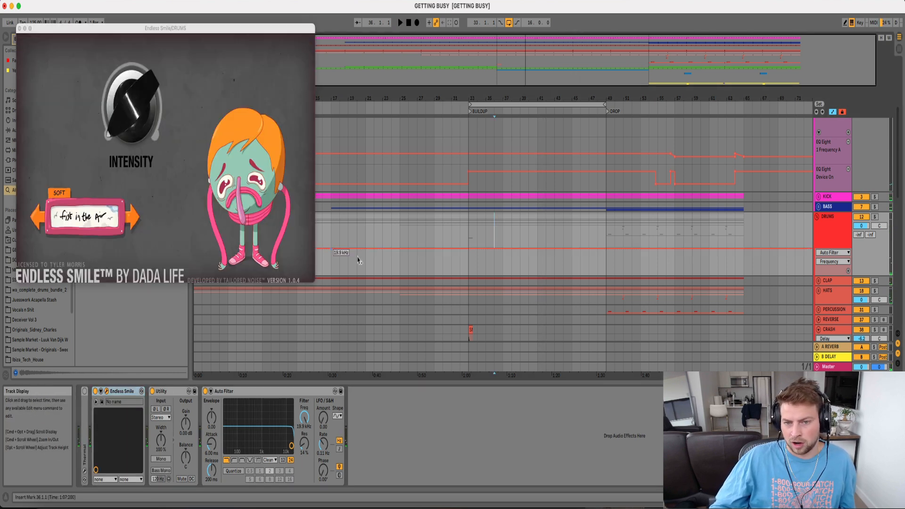
{"action": "left_click_drag", "start_coordinate": [833, 275], "coordinate": [821, 323]}
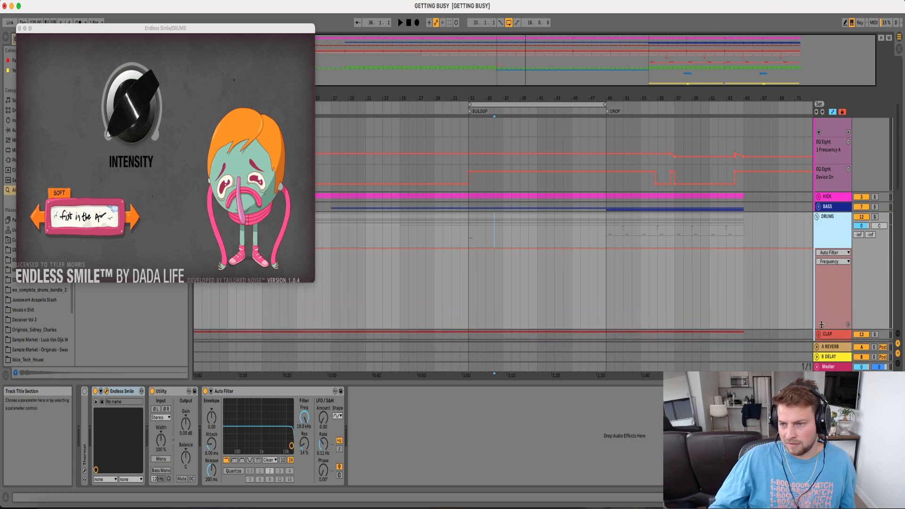
{"action": "scroll", "coordinate": [494, 280], "scroll_direction": "down", "scroll_amount": 3}
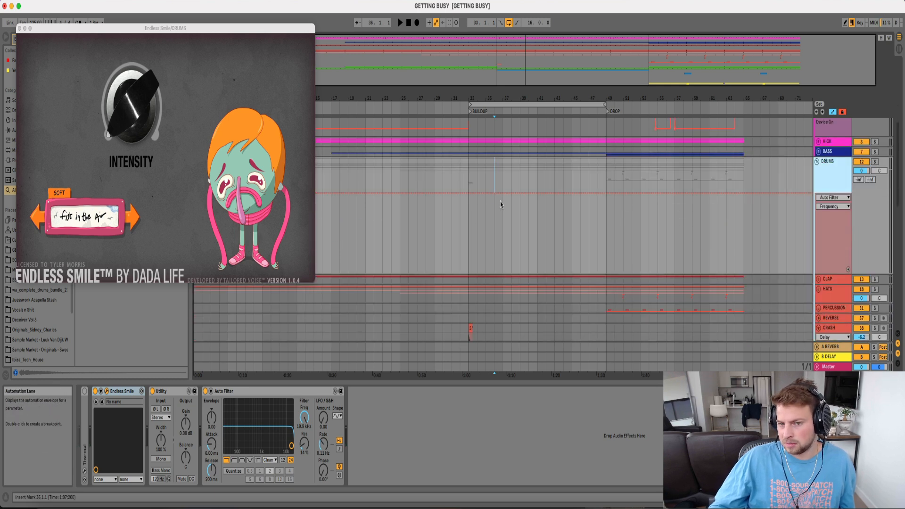
{"action": "left_click_drag", "start_coordinate": [472, 244], "coordinate": [594, 245]}
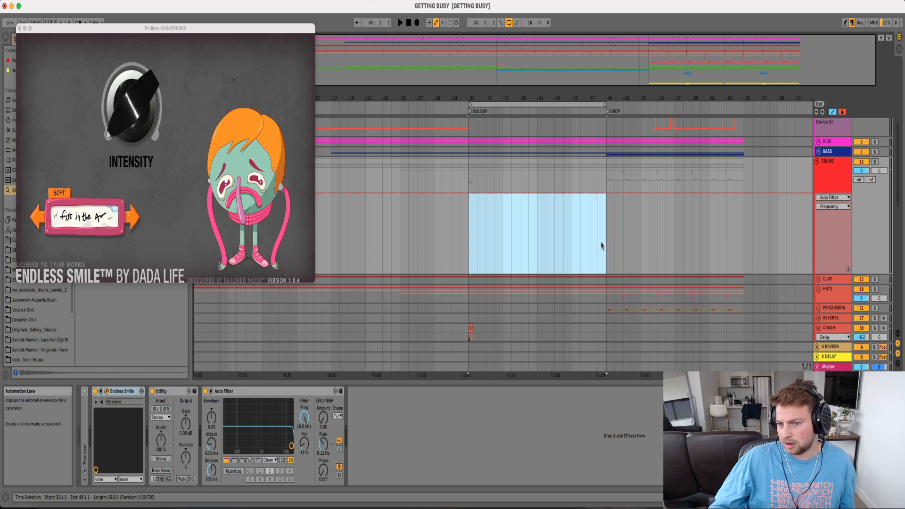
{"action": "double_click", "coordinate": [824, 180]}
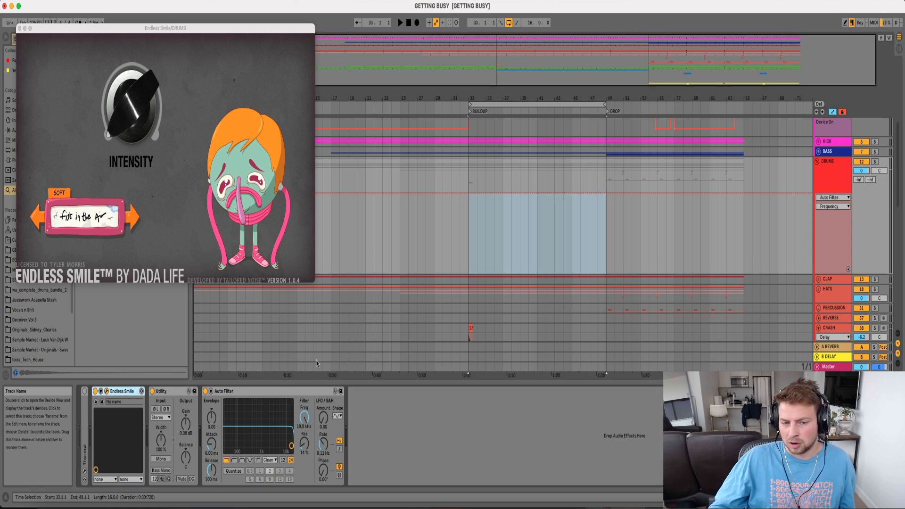
{"action": "left_click_drag", "start_coordinate": [135, 127], "coordinate": [138, 107]}
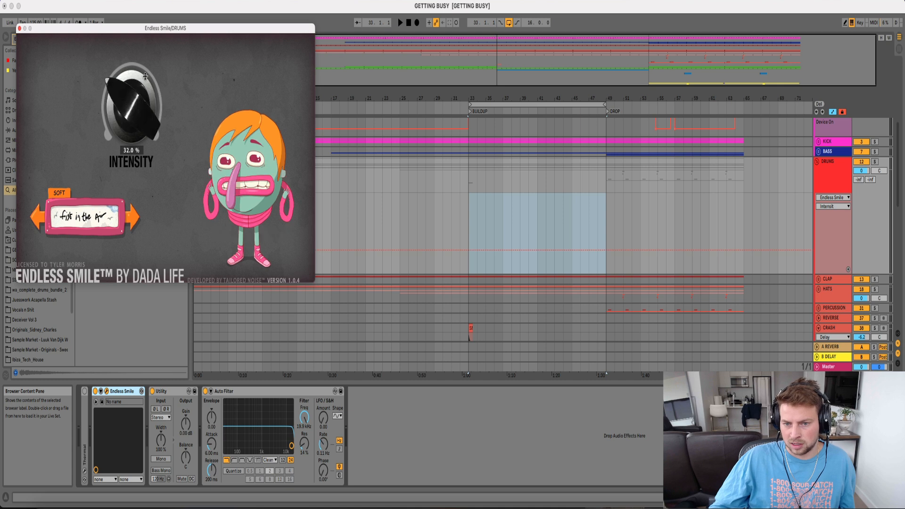
Automate the DRUMS Endless Smile Intensity in a curve rising across BUILDUP to 0.37, moving the peak to just before the drop
{"action": "left_click", "coordinate": [470, 254]}
{"action": "key", "text": "space"}
{"action": "left_click_drag", "start_coordinate": [605, 273], "coordinate": [606, 242]}
{"action": "left_click_drag", "start_coordinate": [543, 260], "coordinate": [563, 270]}
{"action": "left_click_drag", "start_coordinate": [606, 242], "coordinate": [605, 244]}
{"action": "scroll", "coordinate": [610, 198], "scroll_direction": "up", "scroll_amount": 5}
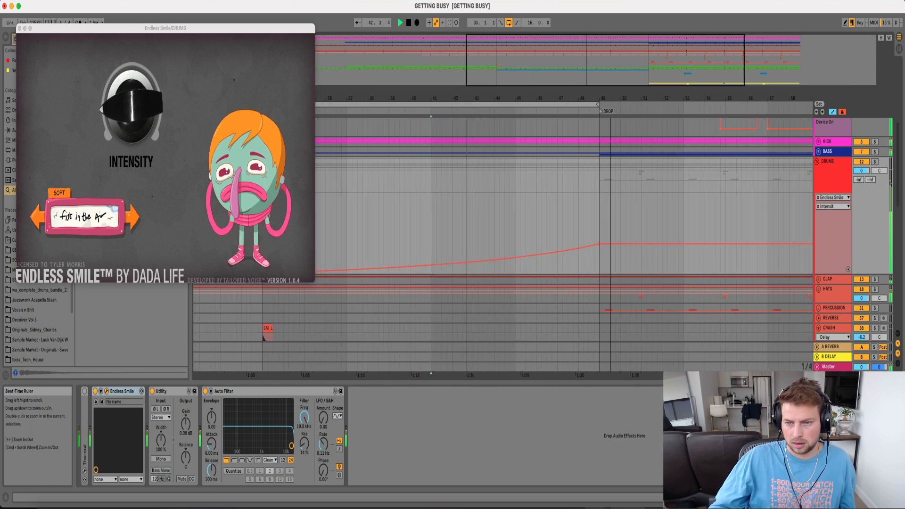
{"action": "left_click_drag", "start_coordinate": [594, 249], "coordinate": [578, 249]}
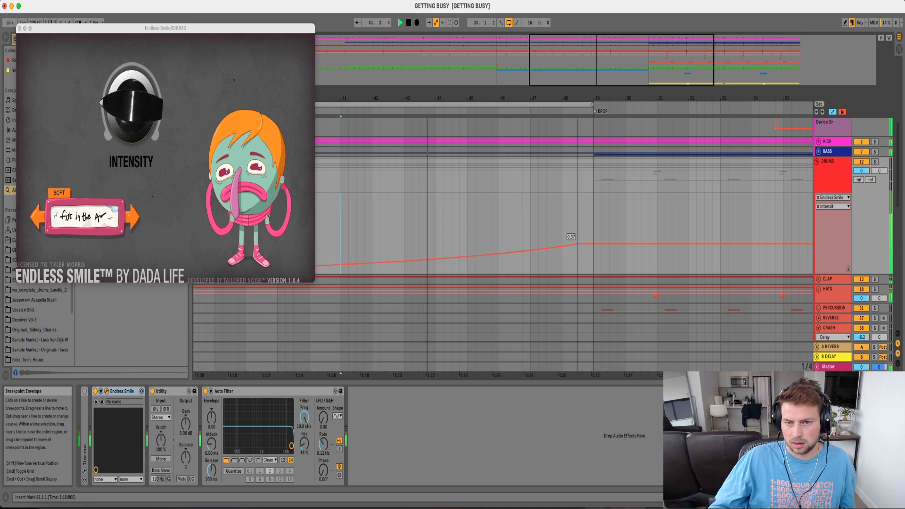
Delete the KICK from bar 45 to bar 49 and the folded DRUMS from bar 48 to bar 49, then close Endless Smile
{"action": "left_click_drag", "start_coordinate": [467, 142], "coordinate": [594, 141]}
{"action": "mouse_move", "coordinate": [569, 244]}
{"action": "left_click", "coordinate": [817, 179]}
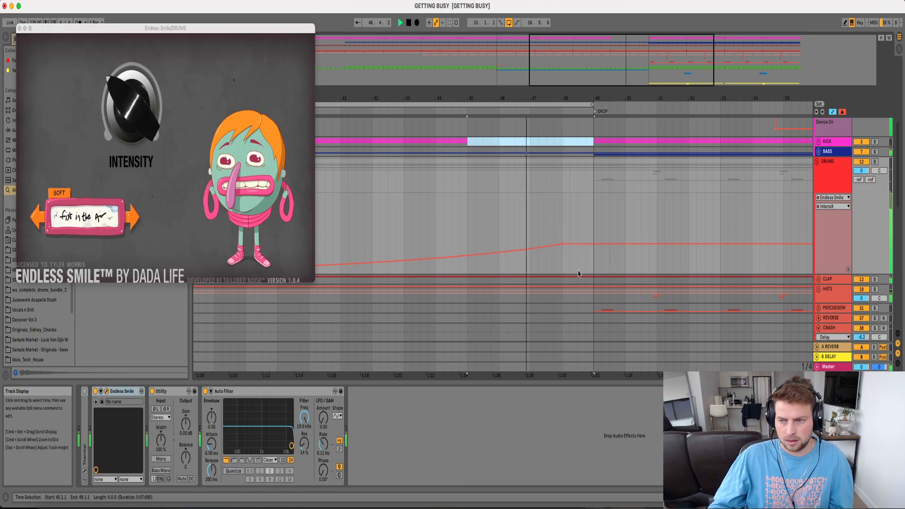
{"action": "left_click", "coordinate": [818, 161]}
{"action": "left_click_drag", "start_coordinate": [563, 174], "coordinate": [594, 174]}
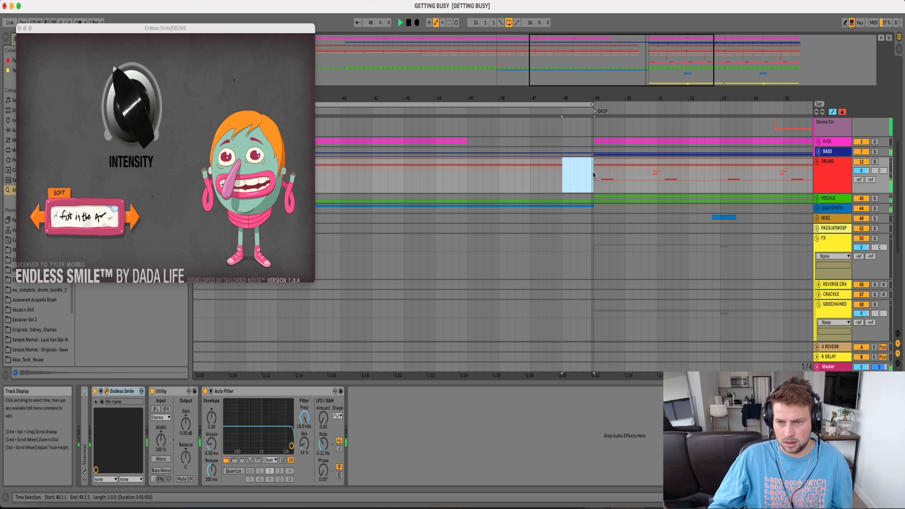
{"action": "left_click", "coordinate": [21, 28]}
Delete the BASS from bar 48 to bar 49, matching the DRUMS gap just before the drop
{"action": "left_click_drag", "start_coordinate": [468, 140], "coordinate": [589, 140]}
{"action": "left_click_drag", "start_coordinate": [537, 97], "coordinate": [527, 99]}
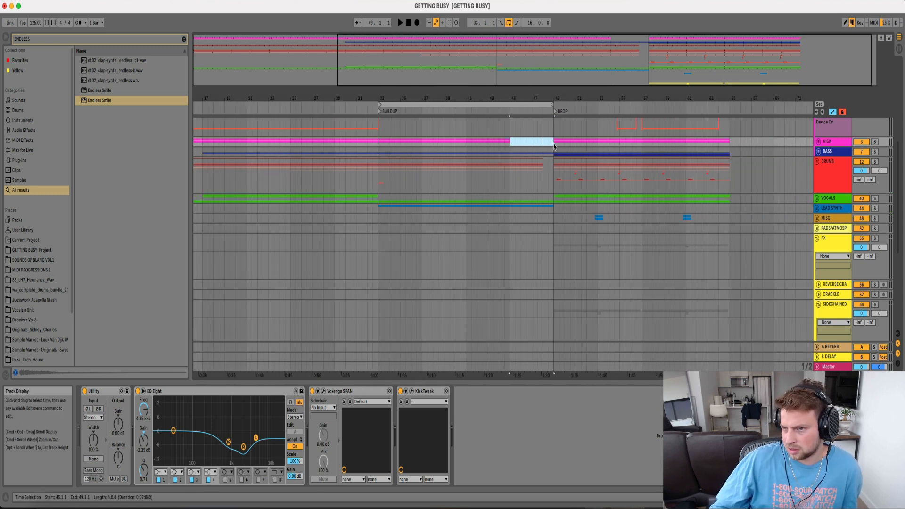
{"action": "left_click_drag", "start_coordinate": [547, 165], "coordinate": [556, 158]}
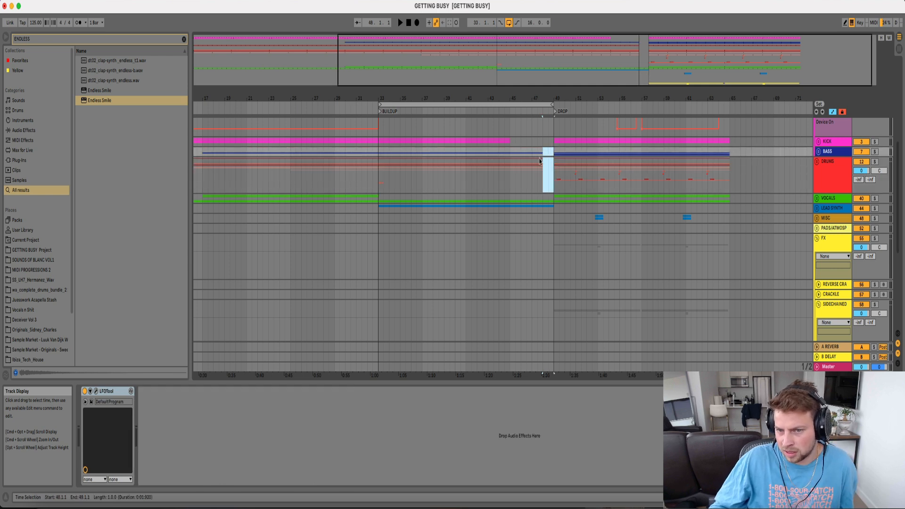
{"action": "key", "text": "plus"}
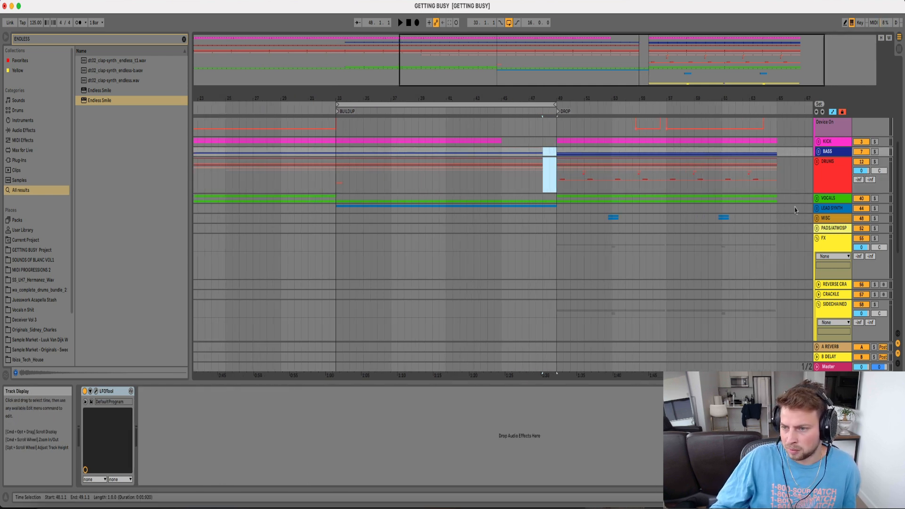
Put an active MAIN vocal phrase from bar 48 to bar 49, play it back, and fold the VOCALS group again
{"action": "left_click", "coordinate": [817, 198]}
{"action": "left_click", "coordinate": [656, 251]}
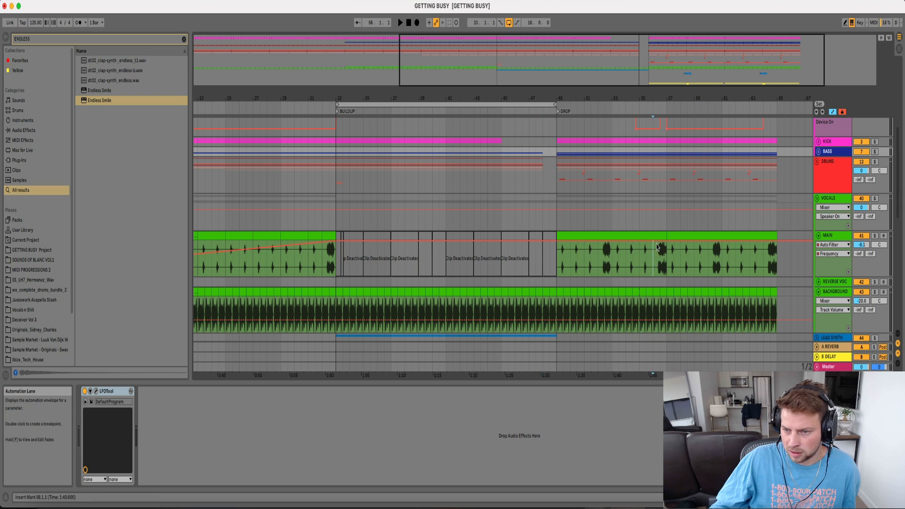
{"action": "left_click_drag", "start_coordinate": [666, 236], "coordinate": [665, 235]}
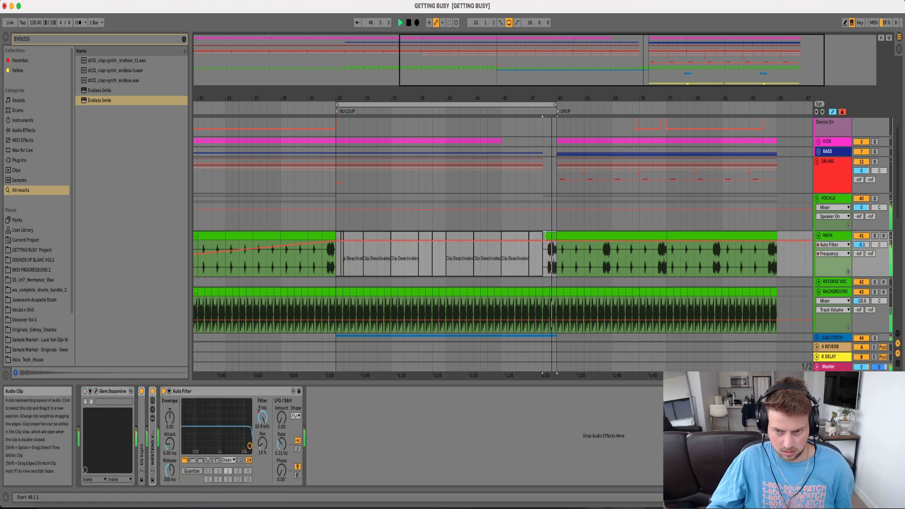
{"action": "scroll", "coordinate": [547, 233], "scroll_direction": "down", "scroll_amount": 5}
{"action": "scroll", "coordinate": [547, 232], "scroll_direction": "up", "scroll_amount": 4}
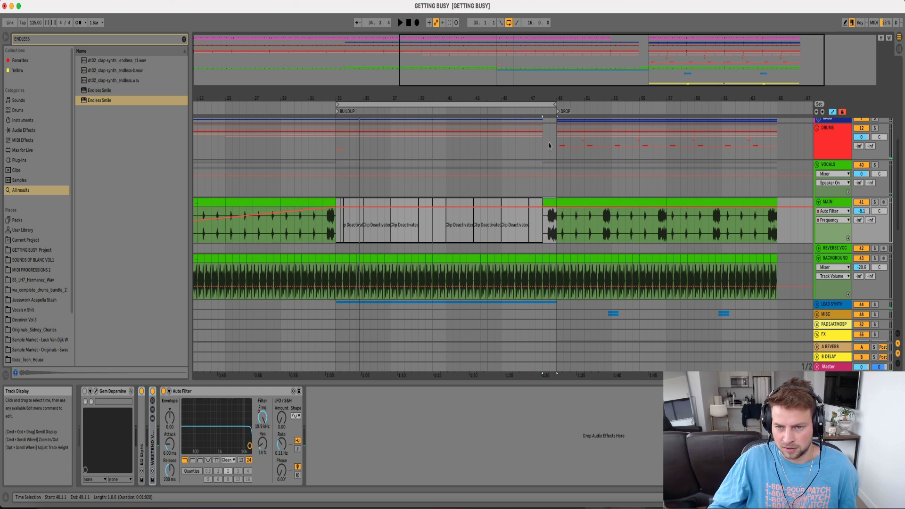
{"action": "left_click", "coordinate": [817, 165]}
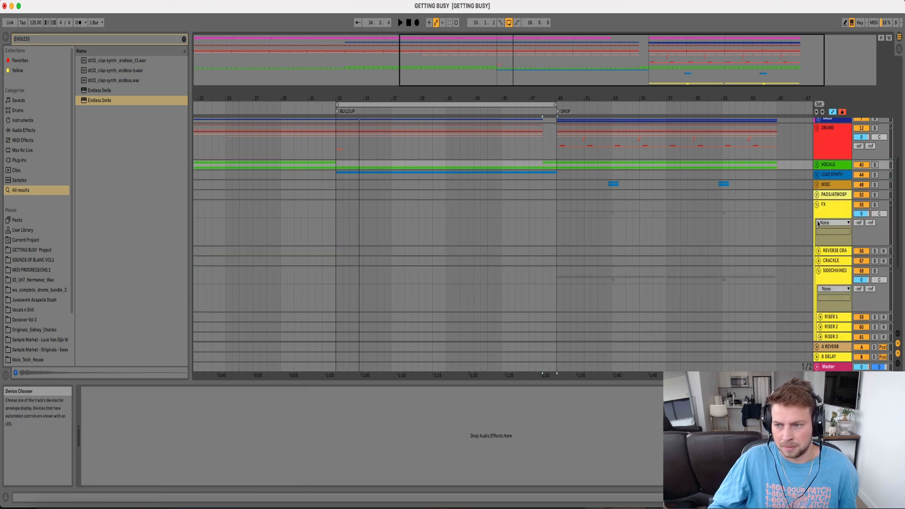
Unfold the RISER 1 track in the FX group and search the browser for "SWEEP LONG"
{"action": "scroll", "coordinate": [710, 217], "scroll_direction": "down", "scroll_amount": 5}
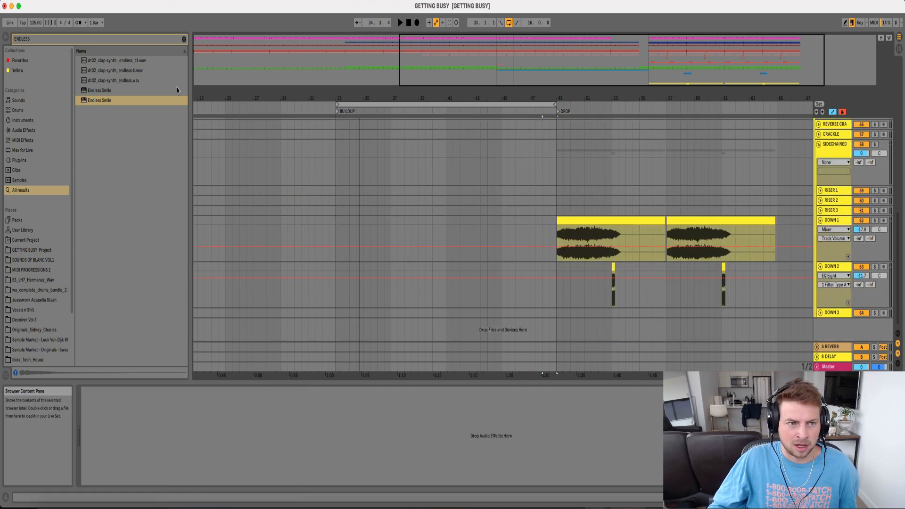
{"action": "left_click", "coordinate": [142, 40]}
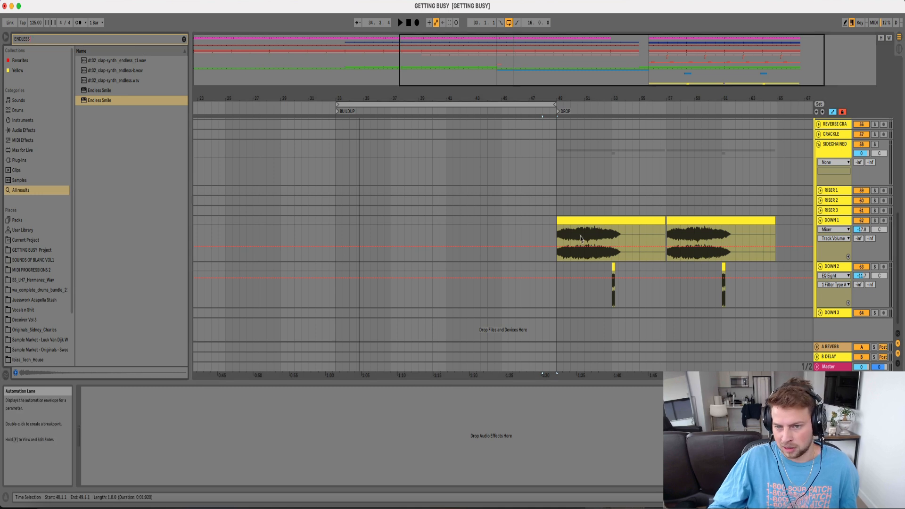
{"action": "left_click", "coordinate": [820, 191]}
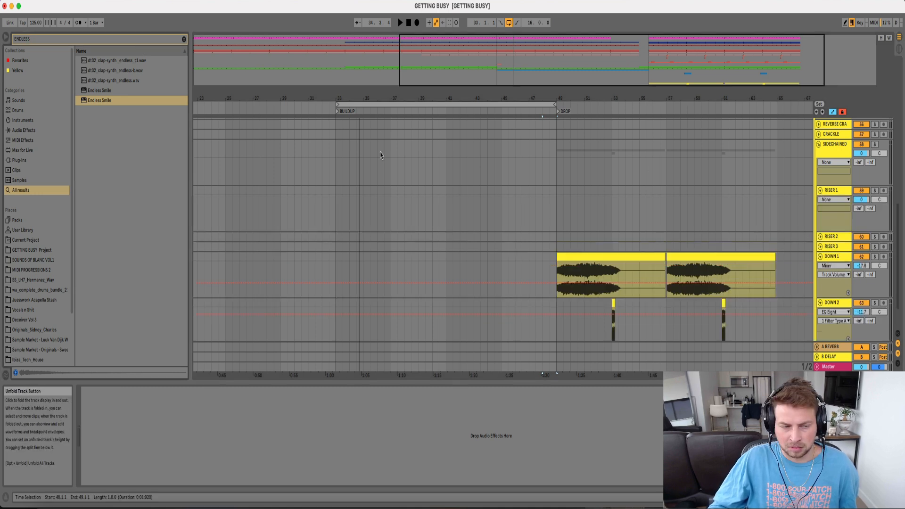
{"action": "type", "text": "SW"}
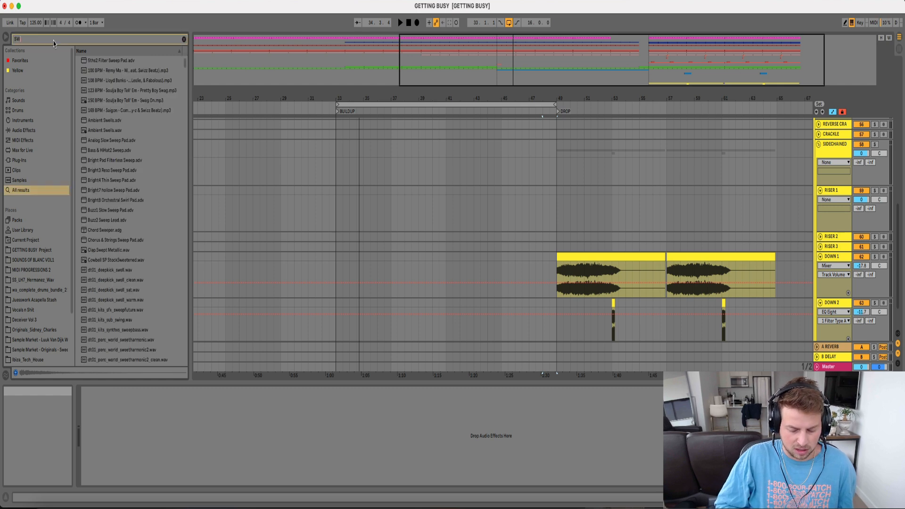
{"action": "type", "text": "EEP L"}
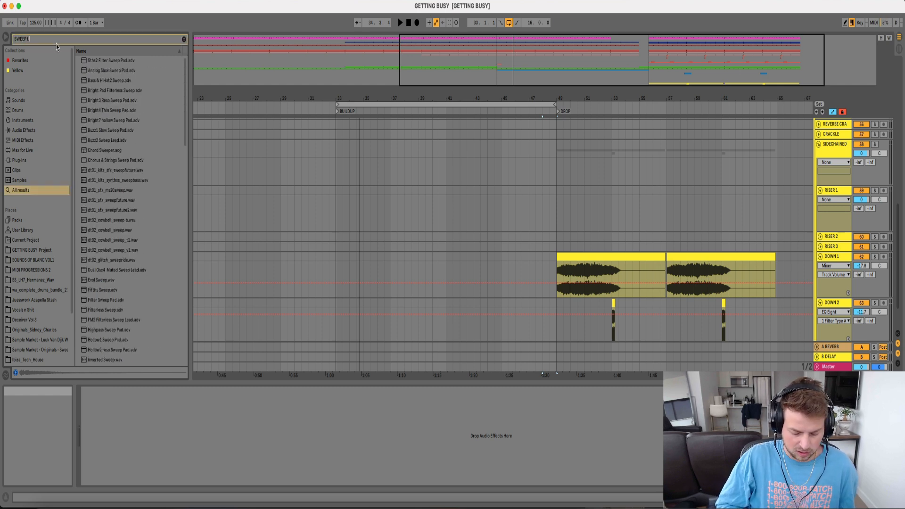
{"action": "type", "text": "ONG"}
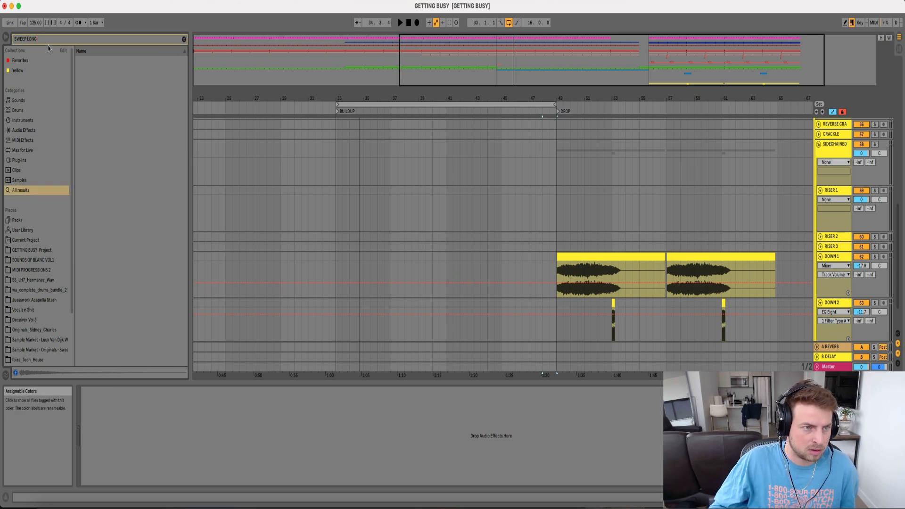
Search the browser for "LONG SWE" and for "SWEEP", and look through the listed samples
{"action": "type", "text": "LONG SWE"}
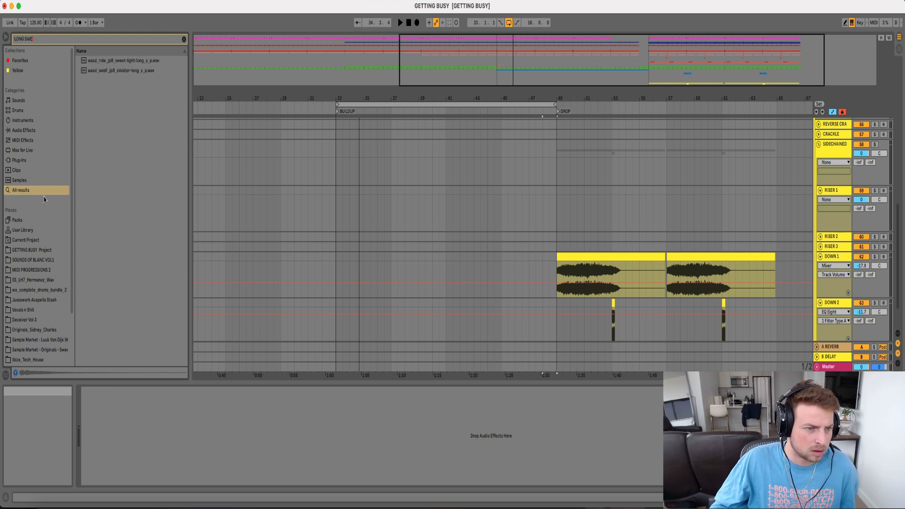
{"action": "scroll", "coordinate": [47, 188], "scroll_direction": "down", "scroll_amount": 3}
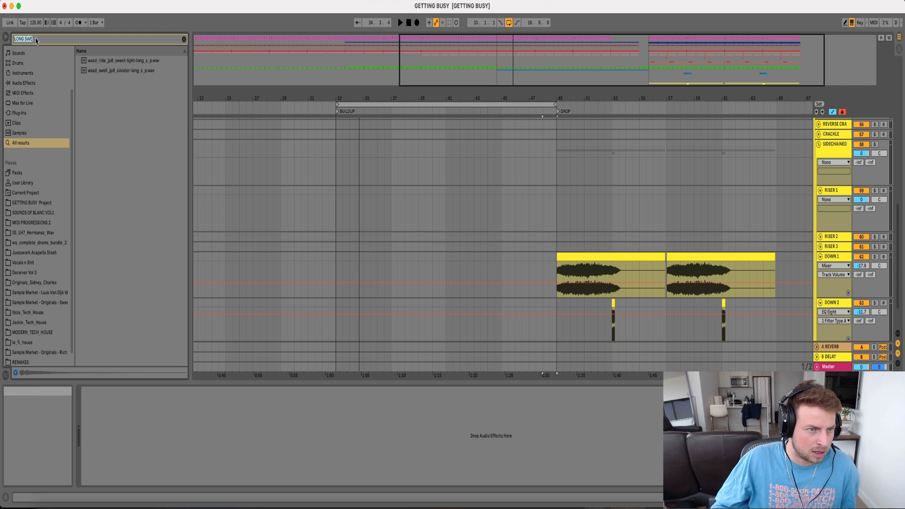
{"action": "key", "text": "BackSpace"}
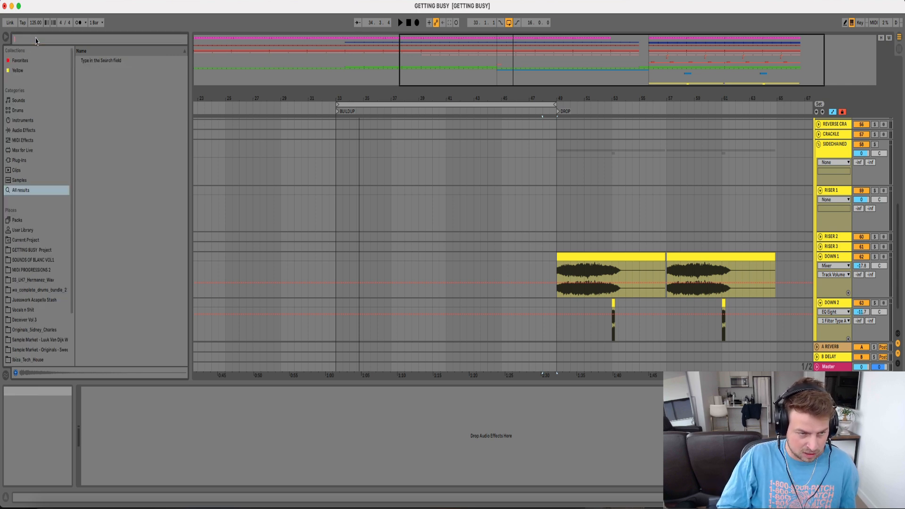
{"action": "type", "text": "SWEEP"}
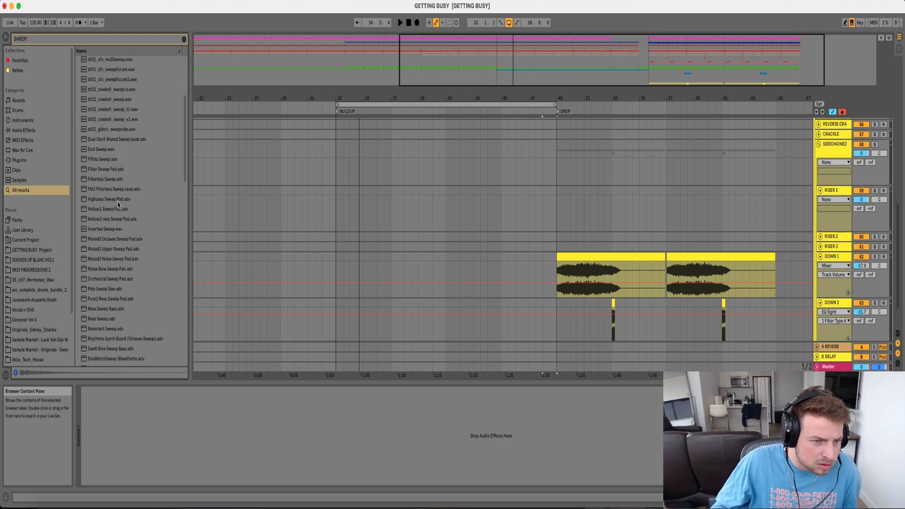
{"action": "scroll", "coordinate": [121, 208], "scroll_direction": "down", "scroll_amount": 15}
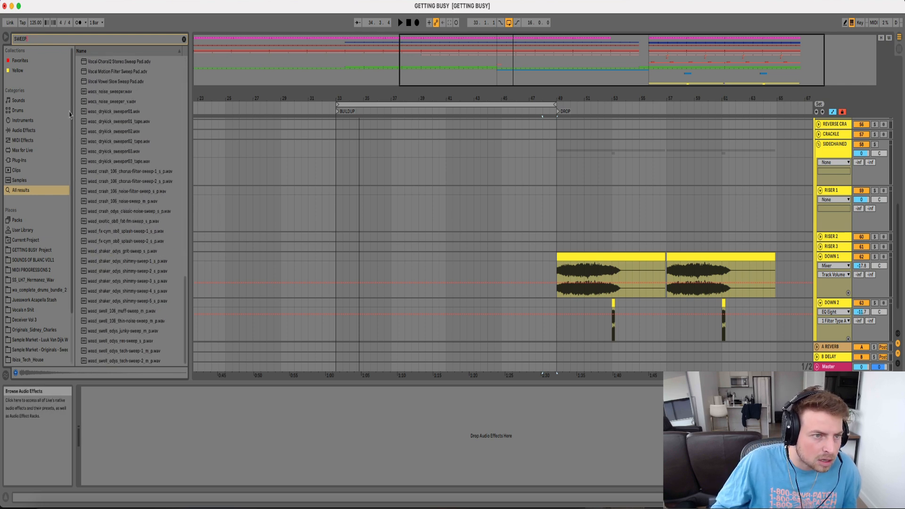
Search for "white noise", audition the uplifters and place White Noise Uplifters 3 on RISER 1 from bar 45 to bar 49
{"action": "type", "text": "white noise"}
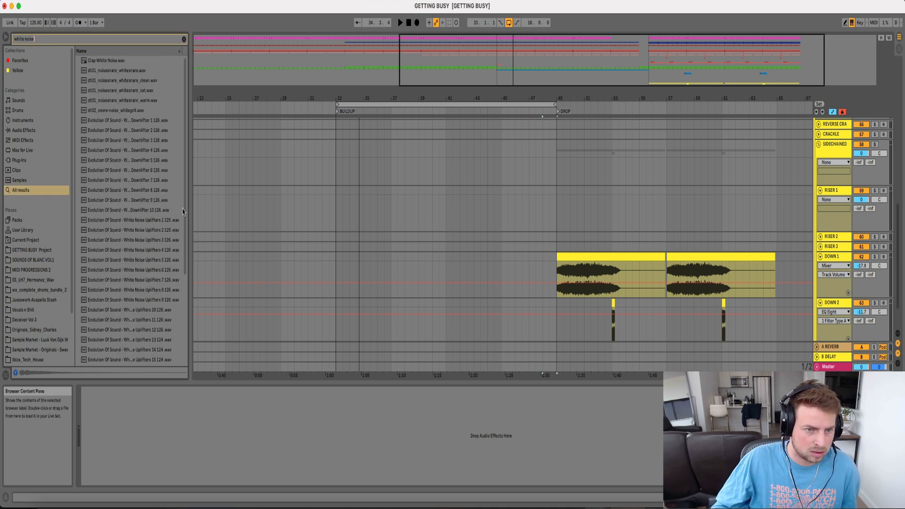
{"action": "left_click_drag", "start_coordinate": [190, 191], "coordinate": [286, 198]}
{"action": "left_click", "coordinate": [157, 270]}
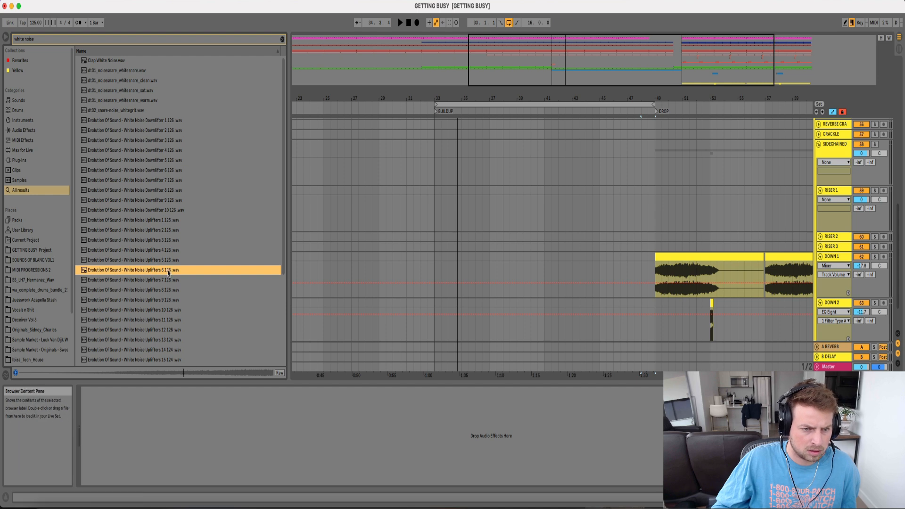
{"action": "key", "text": "Up"}
{"action": "key", "text": "Up"}
{"action": "key", "text": "Up"}
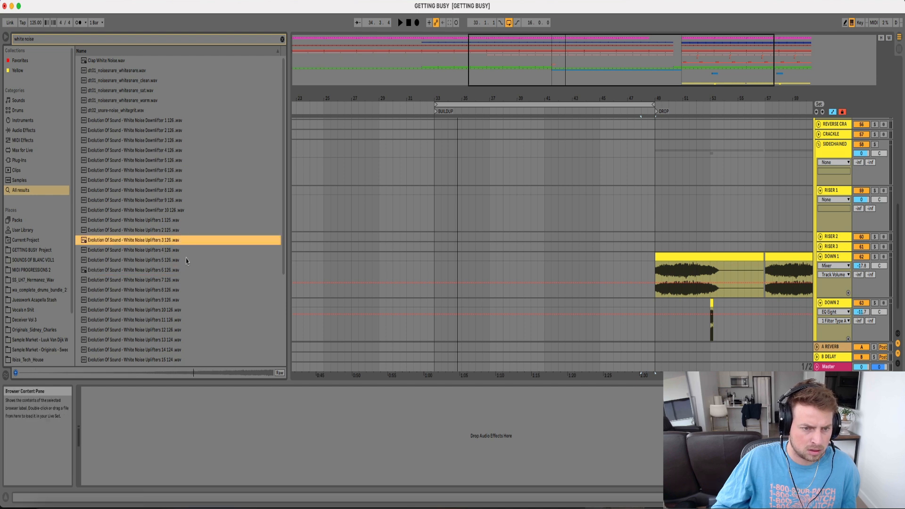
{"action": "left_click_drag", "start_coordinate": [304, 239], "coordinate": [633, 194]}
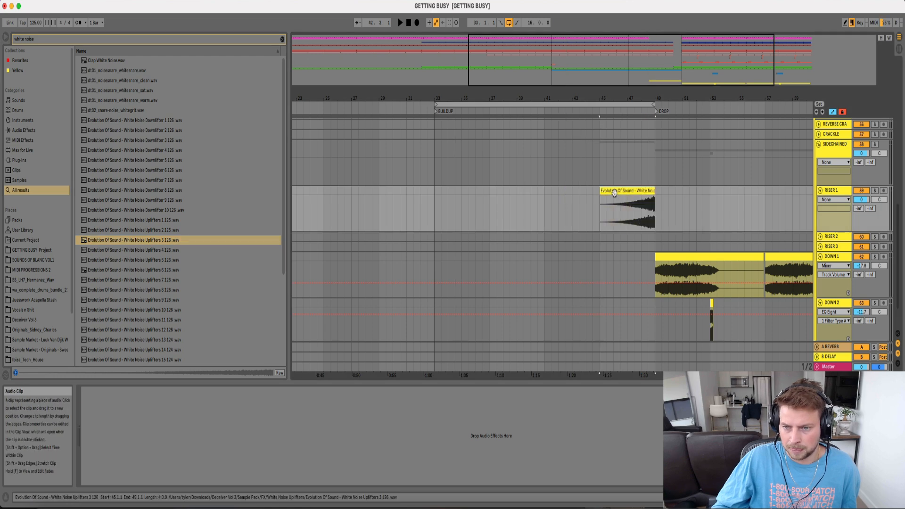
Double the riser clip's Seg. BPM to 252.00, fit the clip from bar 41 to bar 49, and start playback
{"action": "double_click", "coordinate": [606, 190]}
{"action": "left_click", "coordinate": [542, 194]}
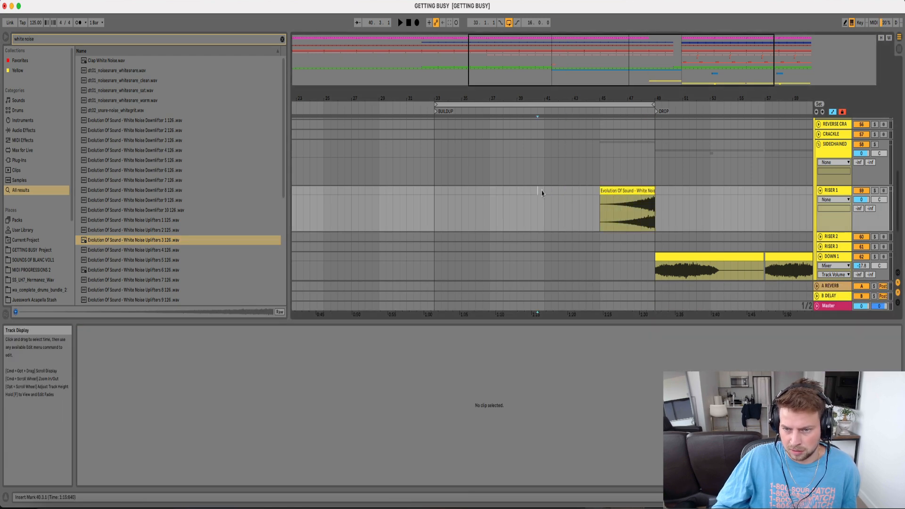
{"action": "left_click", "coordinate": [616, 191]}
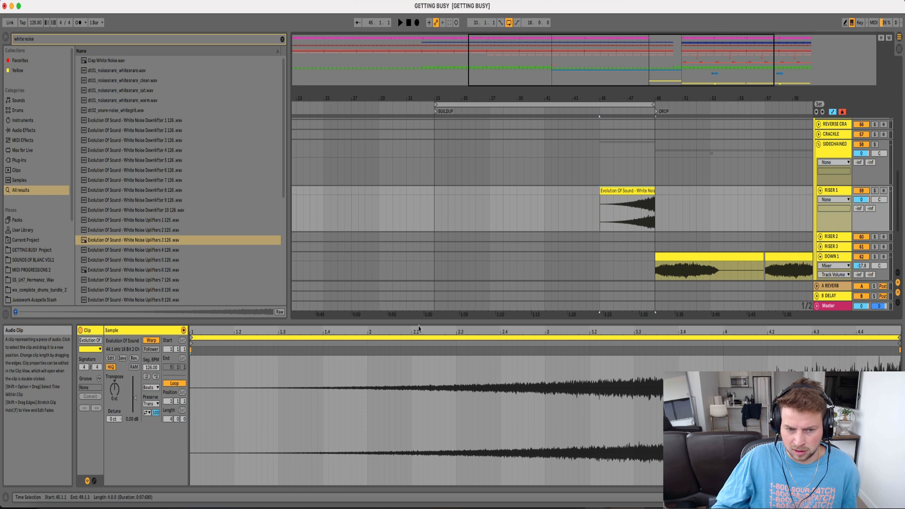
{"action": "left_click", "coordinate": [155, 377]}
{"action": "left_click_drag", "start_coordinate": [617, 191], "coordinate": [655, 191]}
{"action": "key", "text": "space"}
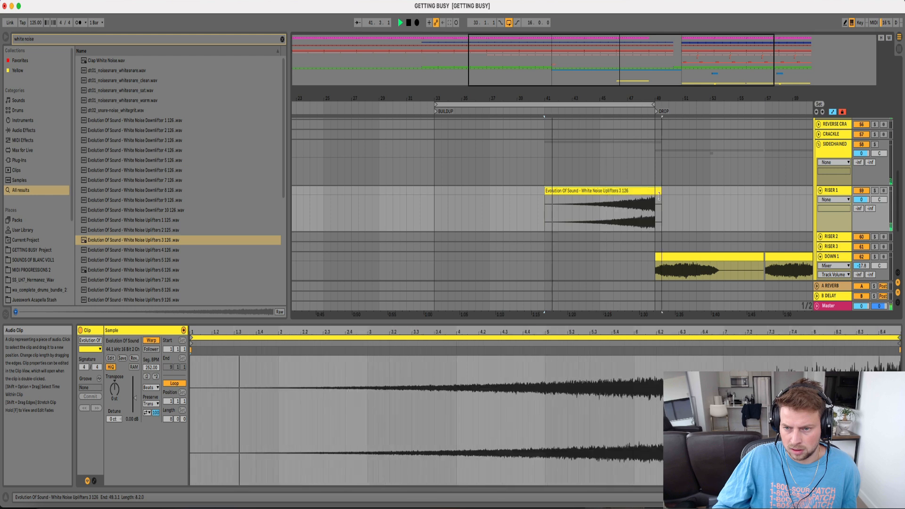
Audition RISER 1 soloed, set its clip's warp mode to Complex and lower the track volume to -15.8 dB
{"action": "left_click", "coordinate": [875, 192]}
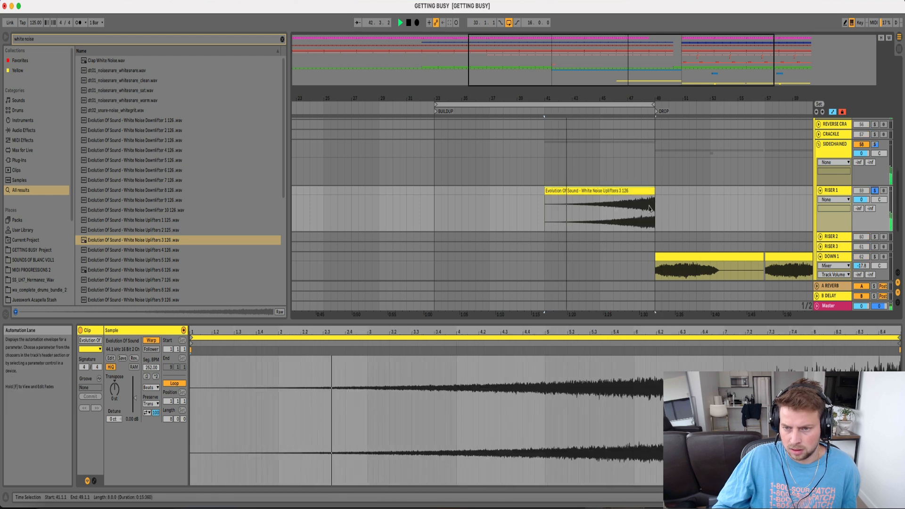
{"action": "left_click_drag", "start_coordinate": [862, 200], "coordinate": [861, 202]}
{"action": "left_click_drag", "start_coordinate": [861, 200], "coordinate": [861, 205]}
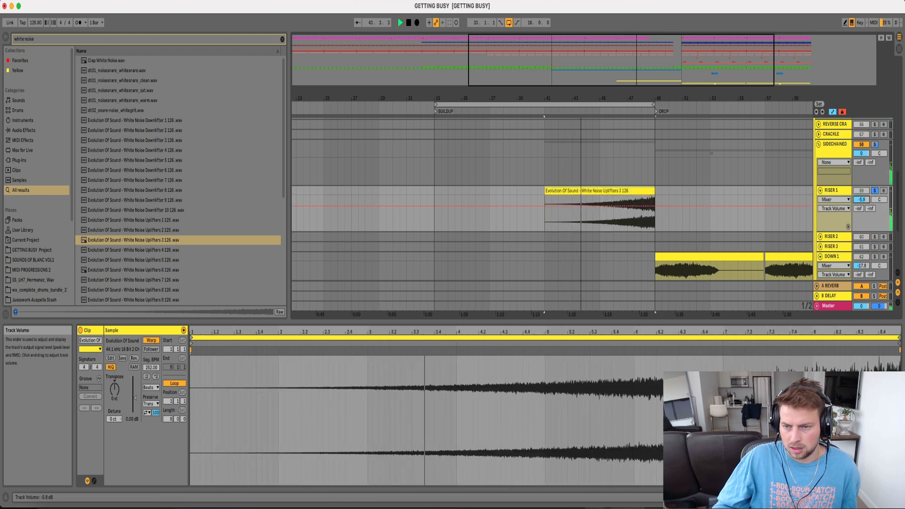
{"action": "left_click", "coordinate": [151, 388]}
{"action": "left_click", "coordinate": [154, 428]}
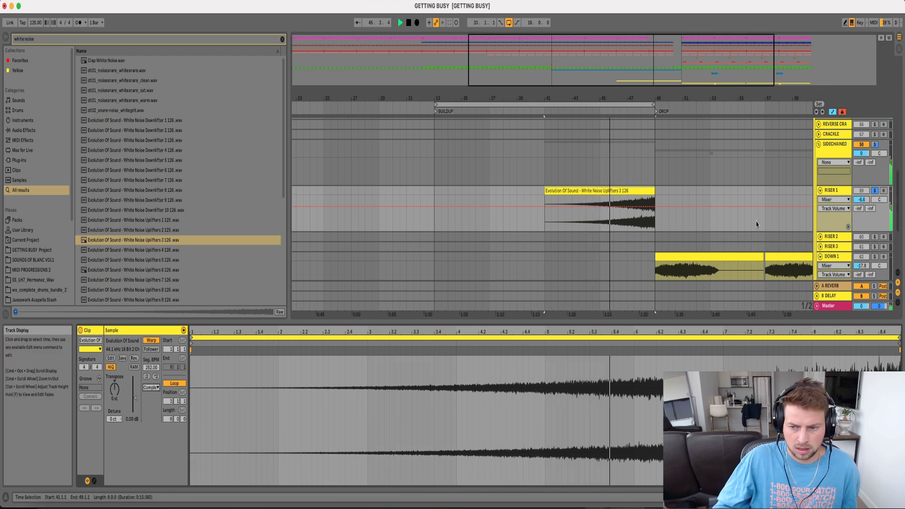
{"action": "left_click_drag", "start_coordinate": [861, 200], "coordinate": [861, 199]}
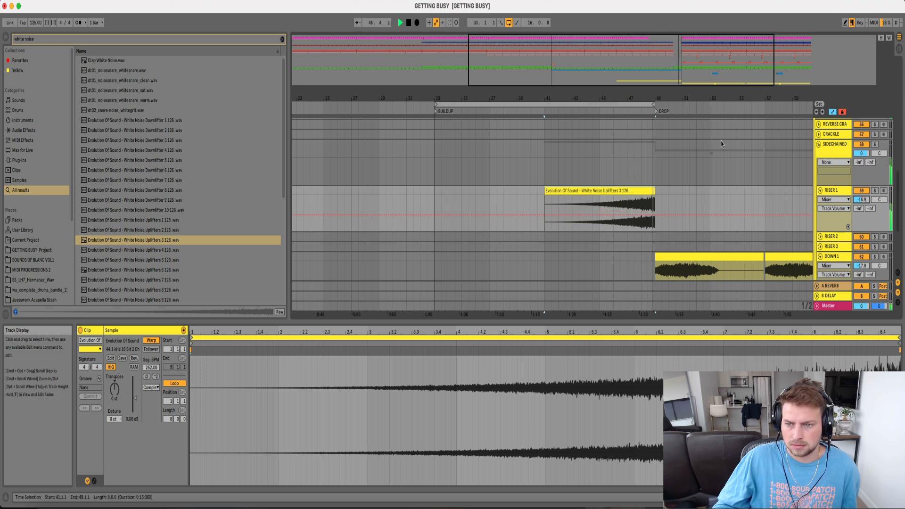
{"action": "key", "text": "space"}
Show RISER 1's device chain and add the Auto Pan audio effect to the track
{"action": "left_click", "coordinate": [838, 192]}
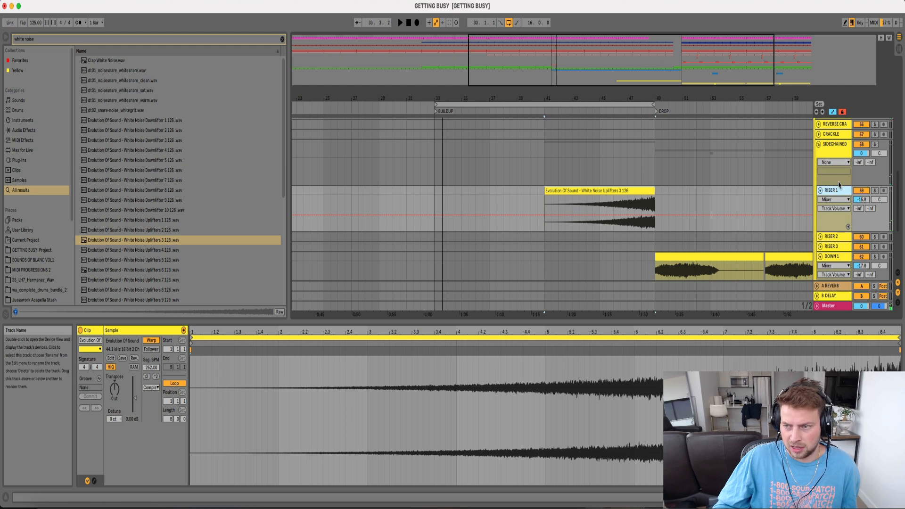
{"action": "double_click", "coordinate": [837, 144]}
{"action": "left_click", "coordinate": [838, 191]}
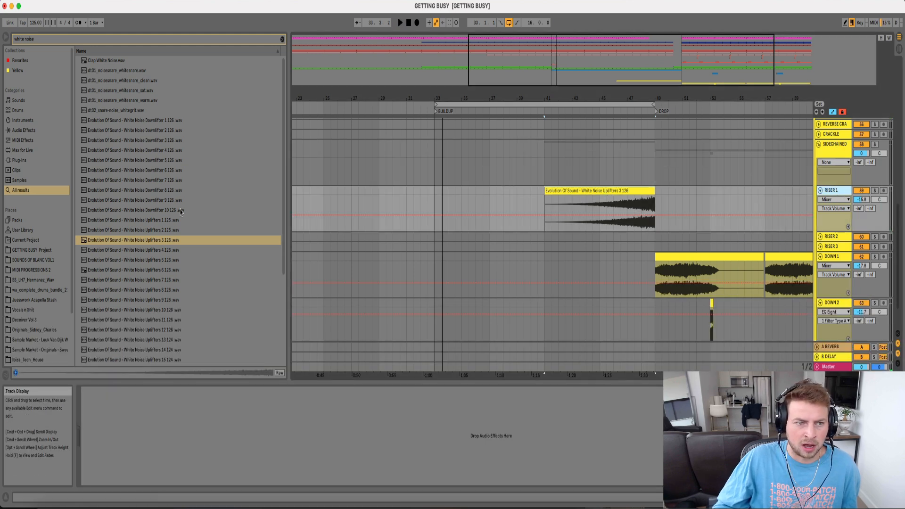
{"action": "left_click", "coordinate": [282, 39]}
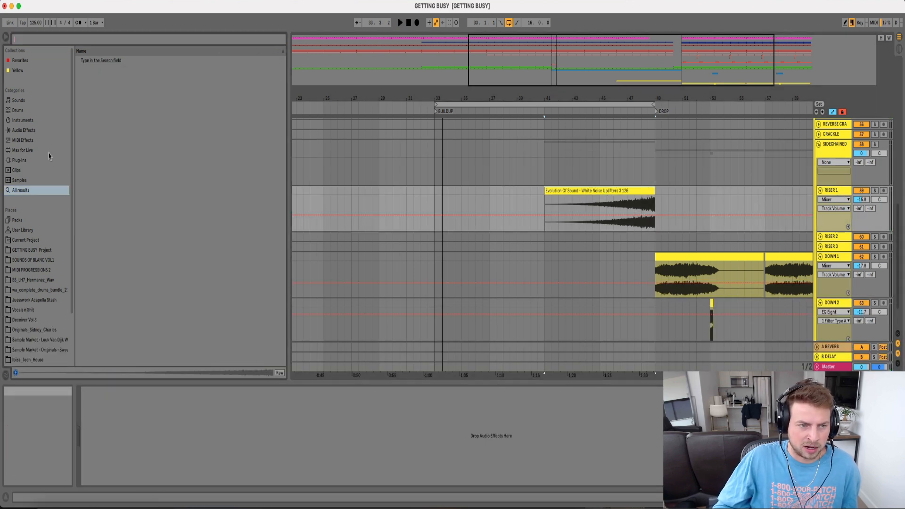
{"action": "left_click", "coordinate": [31, 130]}
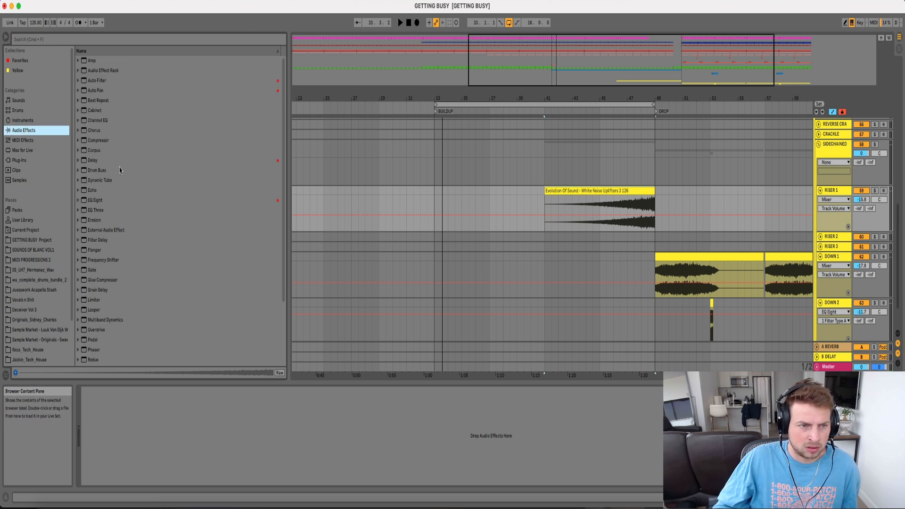
{"action": "left_click_drag", "start_coordinate": [93, 92], "coordinate": [612, 215]}
Show separate automation lanes for Auto Pan's Rate and Amount on RISER 1
{"action": "right_click", "coordinate": [107, 443]}
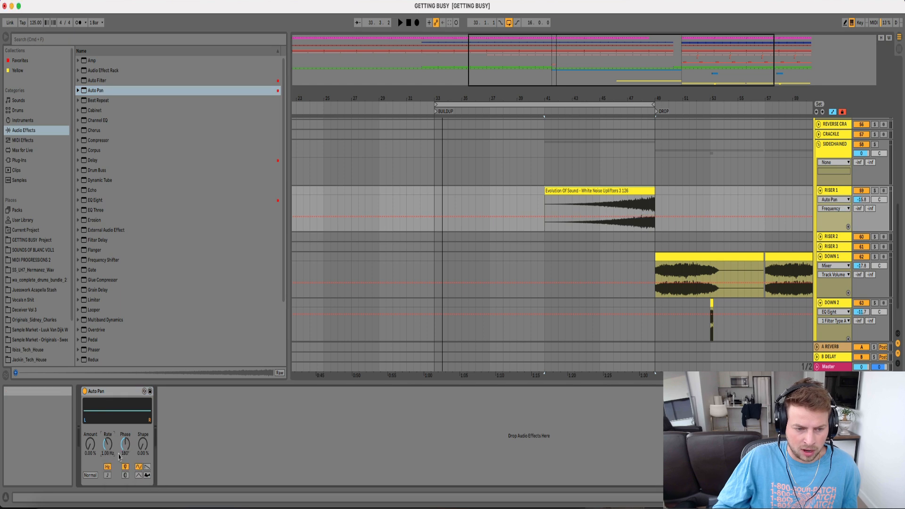
{"action": "left_click", "coordinate": [118, 455]}
{"action": "right_click", "coordinate": [89, 444]}
{"action": "left_click", "coordinate": [113, 455]}
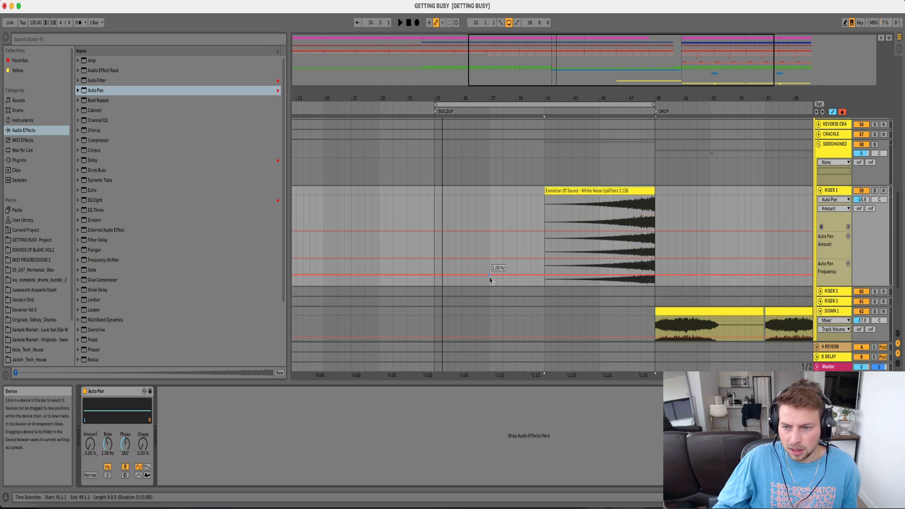
Draw Auto Pan Frequency and Amount automation on RISER 1 that curves upward through the white-noise clip to peak at bar 49
{"action": "left_click", "coordinate": [601, 277]}
{"action": "left_click_drag", "start_coordinate": [656, 276], "coordinate": [655, 233]}
{"action": "left_click", "coordinate": [600, 258]}
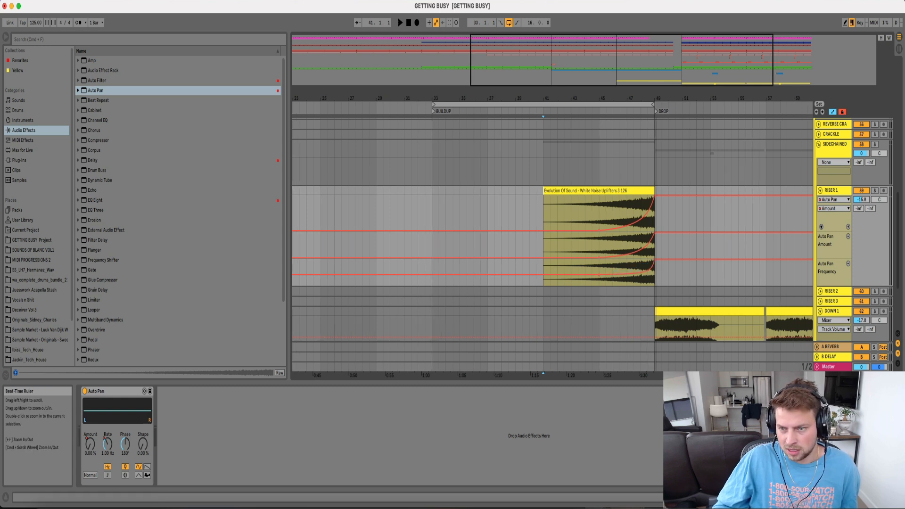
Audition RISER 1 soloed and reshape its Auto Pan Frequency and Amount curves so both rise earlier and more gradually toward the drop
{"action": "left_click_drag", "start_coordinate": [656, 98], "coordinate": [604, 142]}
{"action": "left_click", "coordinate": [533, 172]}
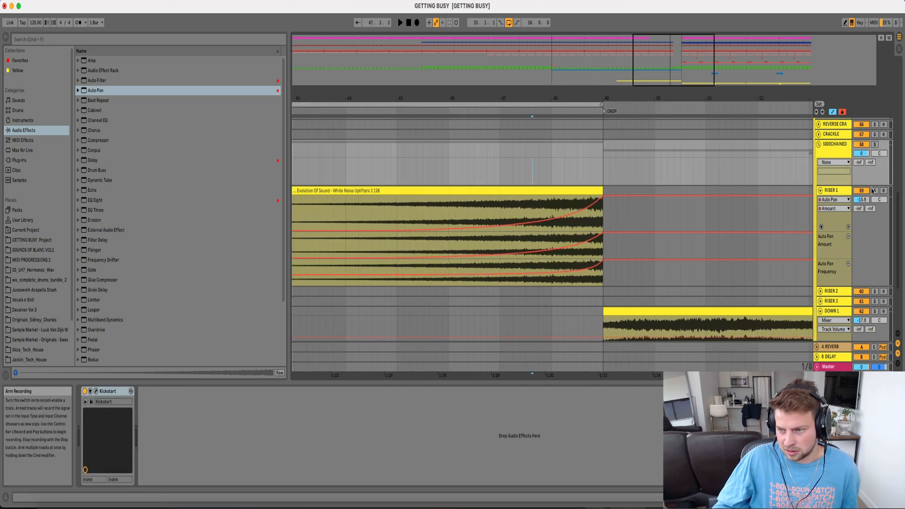
{"action": "left_click", "coordinate": [875, 191]}
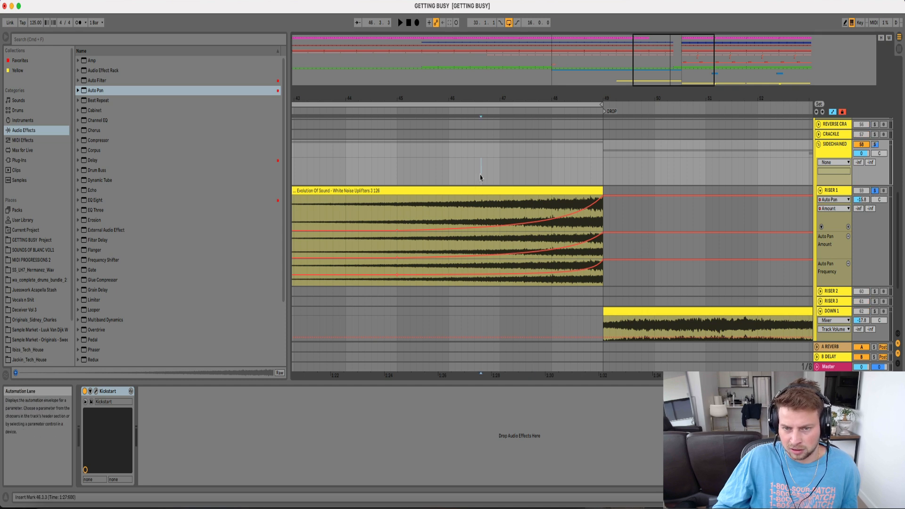
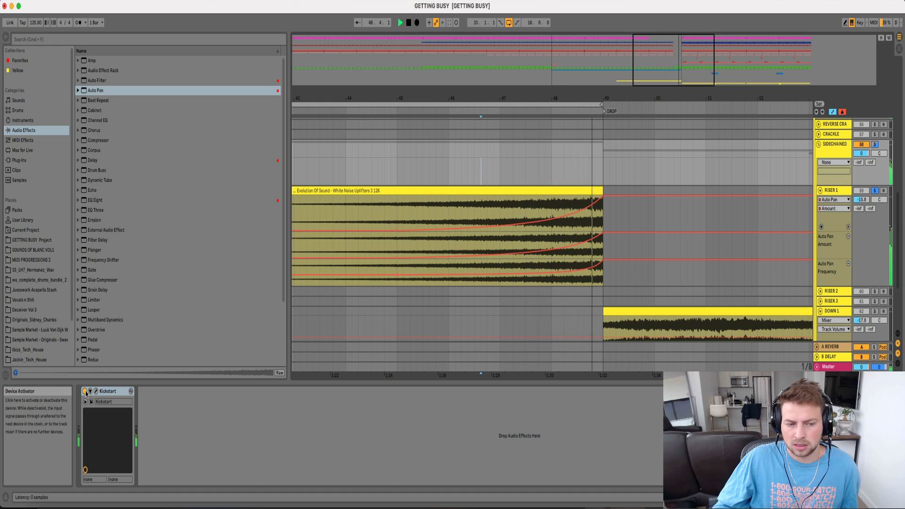
{"action": "left_click", "coordinate": [490, 273]}
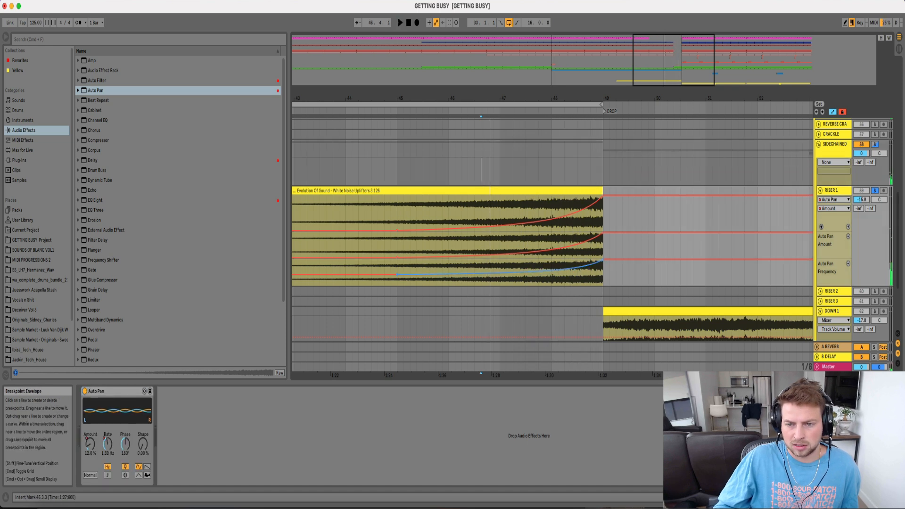
{"action": "left_click_drag", "start_coordinate": [536, 250], "coordinate": [505, 249]}
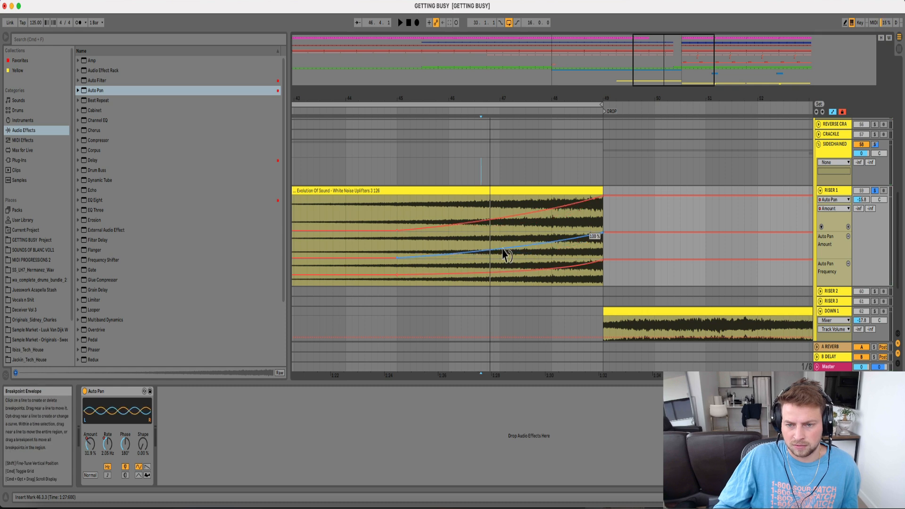
{"action": "left_click", "coordinate": [495, 239]}
Play the soloed riser, compare it with Auto Pan bypassed and enabled, and take RISER 1 out of solo
{"action": "key", "text": "space"}
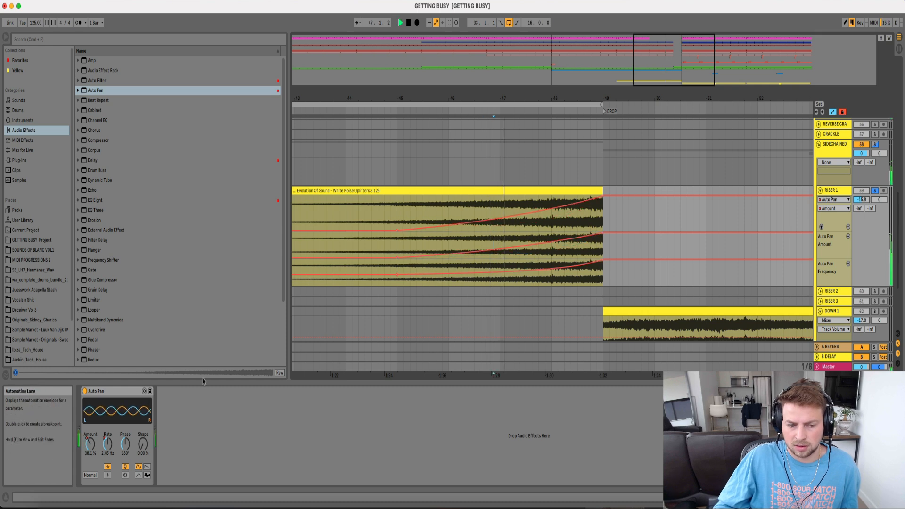
{"action": "left_click", "coordinate": [85, 391]}
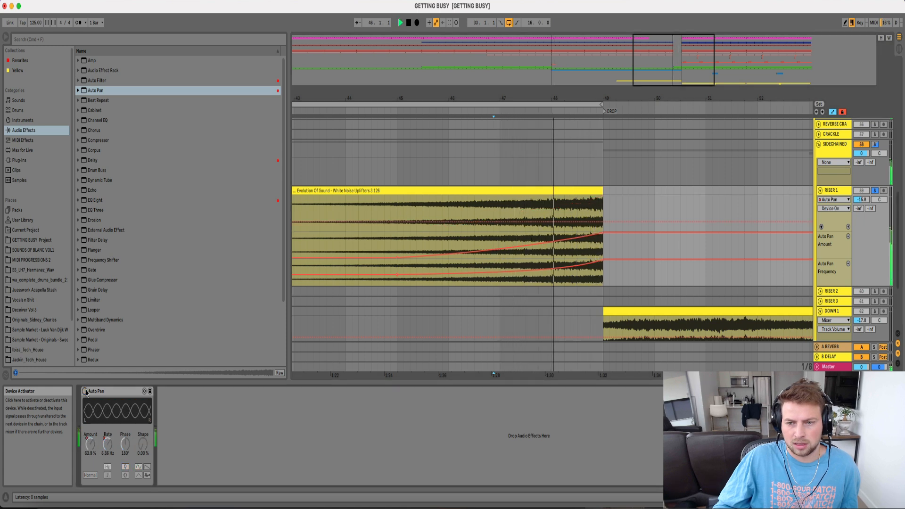
{"action": "left_click", "coordinate": [86, 392]}
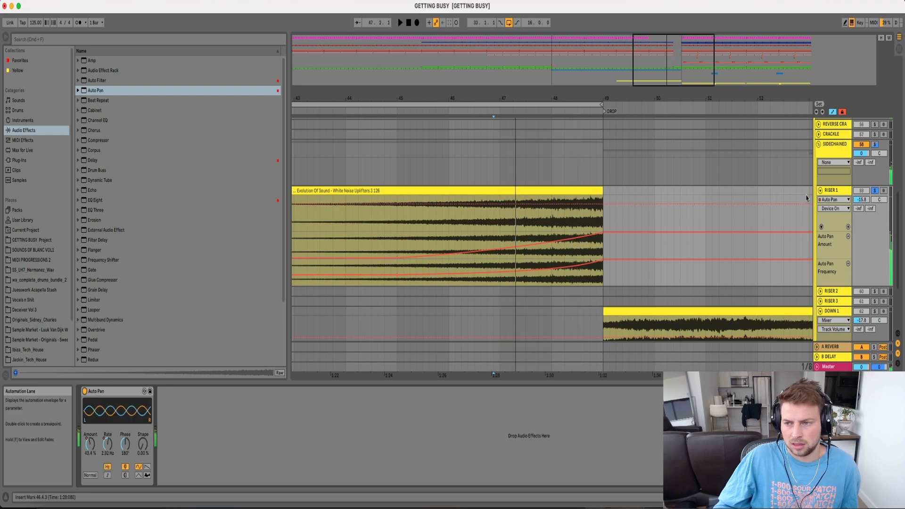
{"action": "left_click", "coordinate": [876, 191]}
Fold the RISER 1 track and insert a new MIDI track directly below it within the SIDECHAINED group
{"action": "left_click_drag", "start_coordinate": [400, 98], "coordinate": [578, 120]}
{"action": "left_click", "coordinate": [820, 190]}
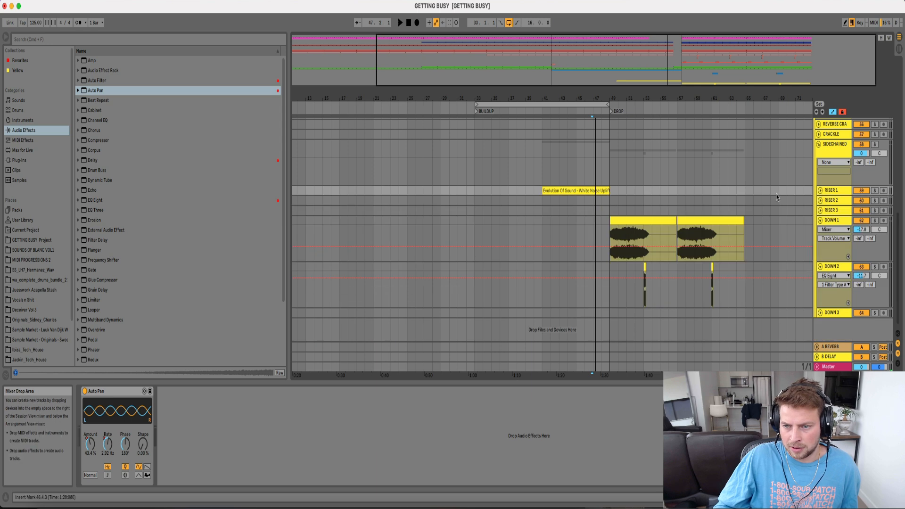
{"action": "left_click", "coordinate": [819, 145]}
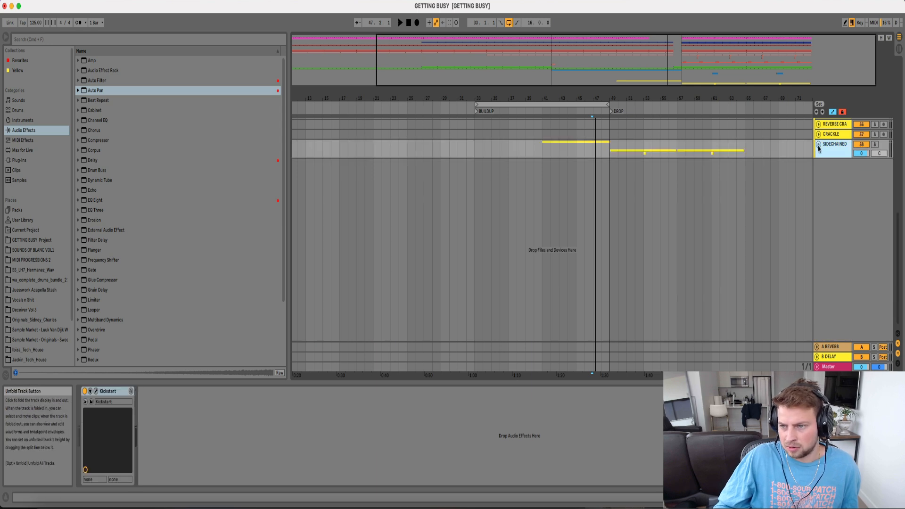
{"action": "left_click", "coordinate": [819, 145]}
{"action": "left_click", "coordinate": [832, 190]}
{"action": "right_click", "coordinate": [831, 190]}
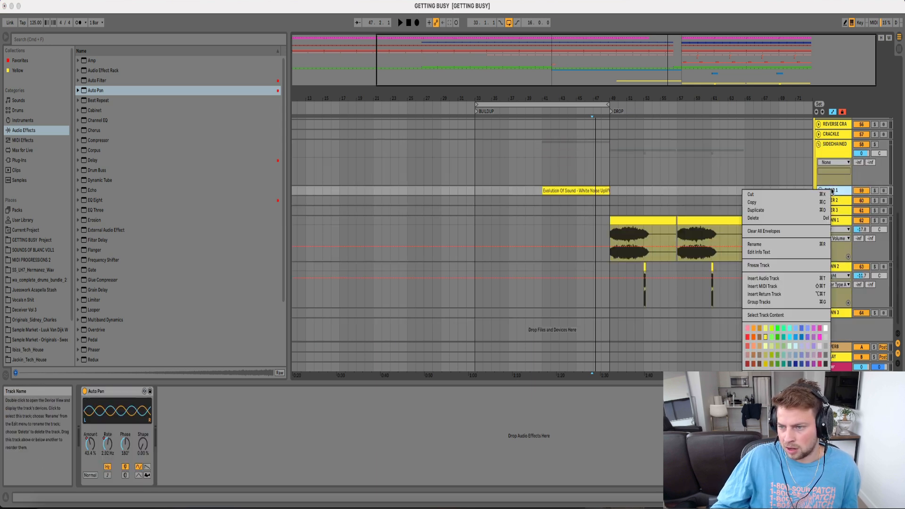
{"action": "left_click", "coordinate": [779, 286]}
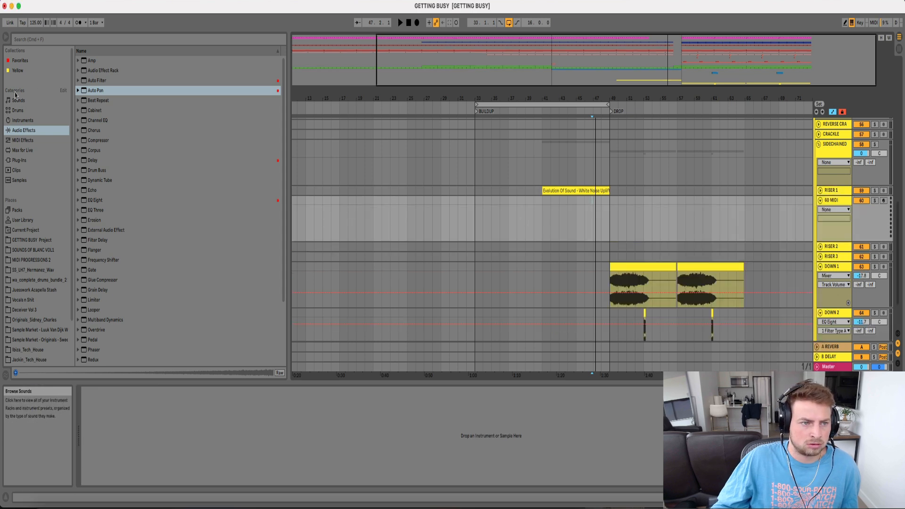
Find the VST version of Serum among the plug-ins and load it on the new MIDI track
{"action": "left_click", "coordinate": [19, 160]}
{"action": "left_click", "coordinate": [54, 42]}
{"action": "type", "text": "serum"}
{"action": "left_click", "coordinate": [78, 72]}
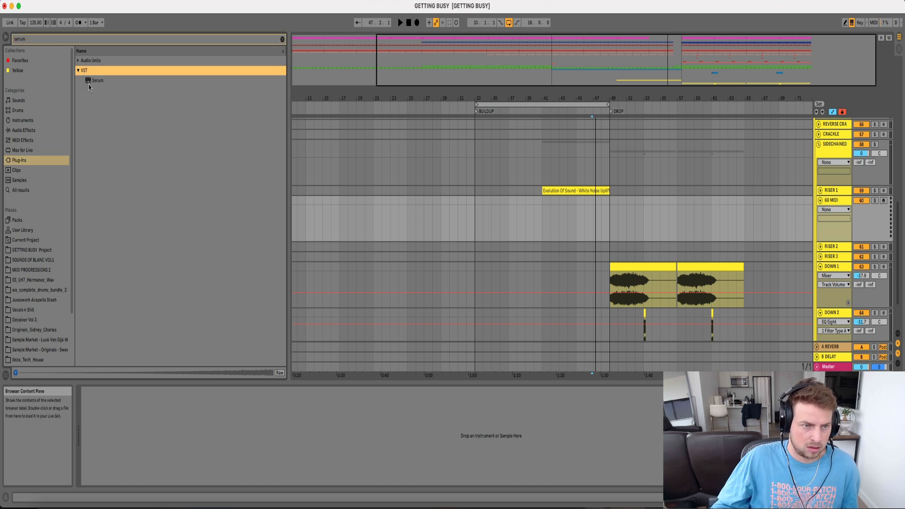
{"action": "left_click", "coordinate": [91, 81]}
Create a MIDI clip on the Serum track from bar 33 to bar 49 and fill its whole length with a sustained E3 note
{"action": "left_click_drag", "start_coordinate": [517, 207], "coordinate": [606, 204]}
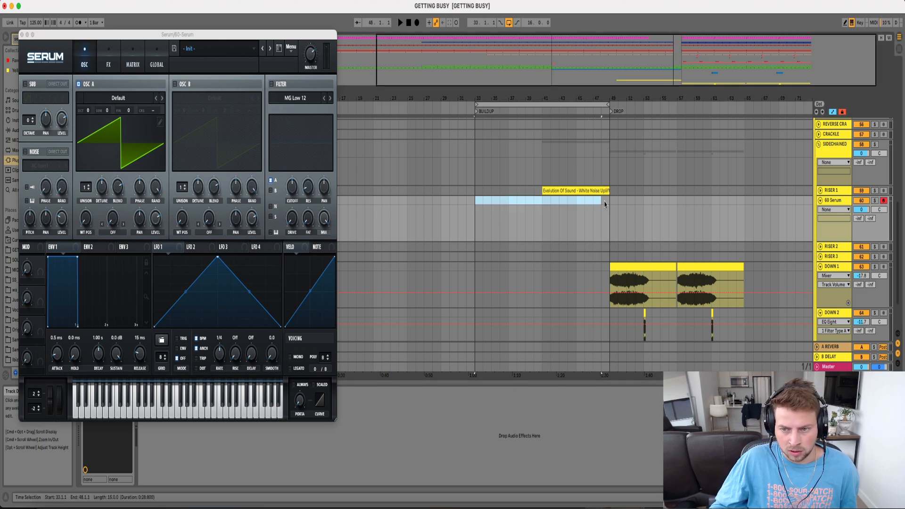
{"action": "key", "text": "super+shift+m"}
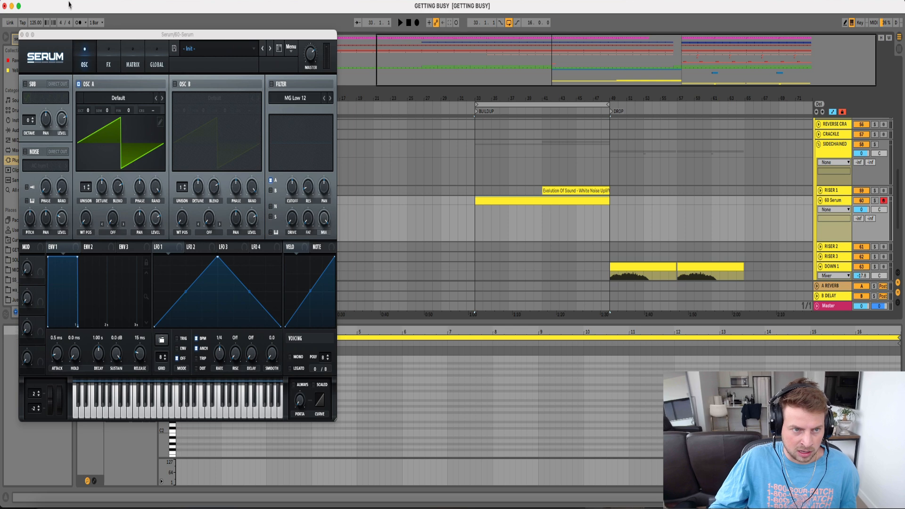
{"action": "left_click_drag", "start_coordinate": [81, 33], "coordinate": [482, 48]}
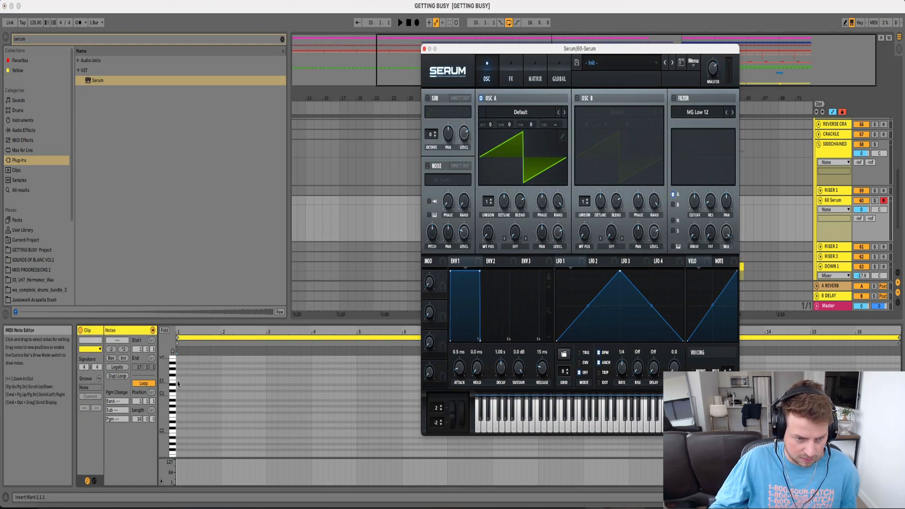
{"action": "left_click_drag", "start_coordinate": [178, 384], "coordinate": [637, 392]}
{"action": "left_click_drag", "start_coordinate": [750, 393], "coordinate": [876, 393]}
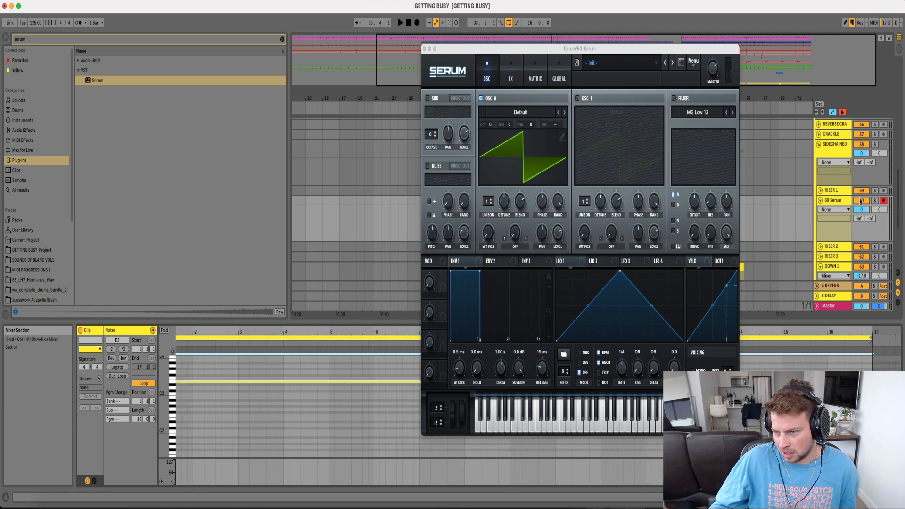
Lower the Serum track's volume to -13.7 dB, then set oscillator A to 7 unison voices with its detune turned down
{"action": "left_click_drag", "start_coordinate": [862, 210], "coordinate": [862, 222]}
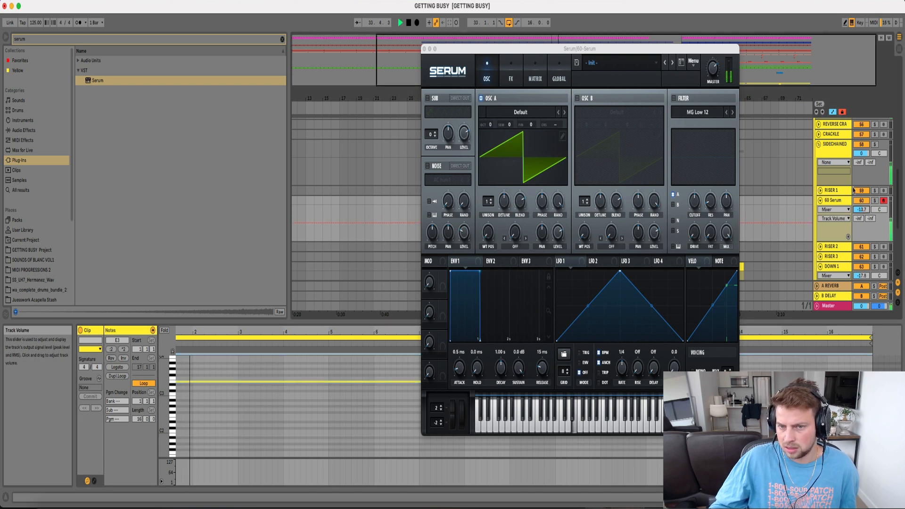
{"action": "key", "text": "space"}
{"action": "left_click", "coordinate": [490, 198]}
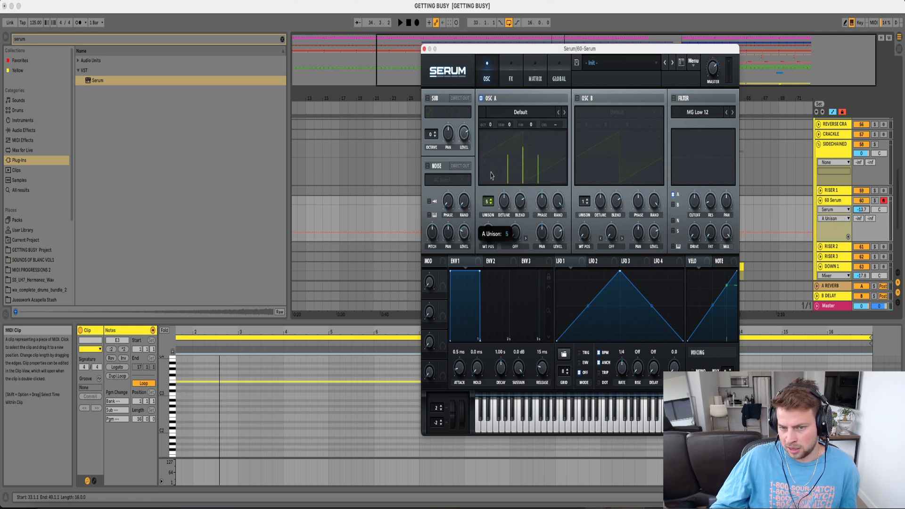
{"action": "mouse_move", "coordinate": [489, 201]}
{"action": "left_mouse_down"}
{"action": "mouse_move", "coordinate": [490, 239]}
{"action": "mouse_move", "coordinate": [490, 218]}
{"action": "left_mouse_up"}
{"action": "key", "text": "space"}
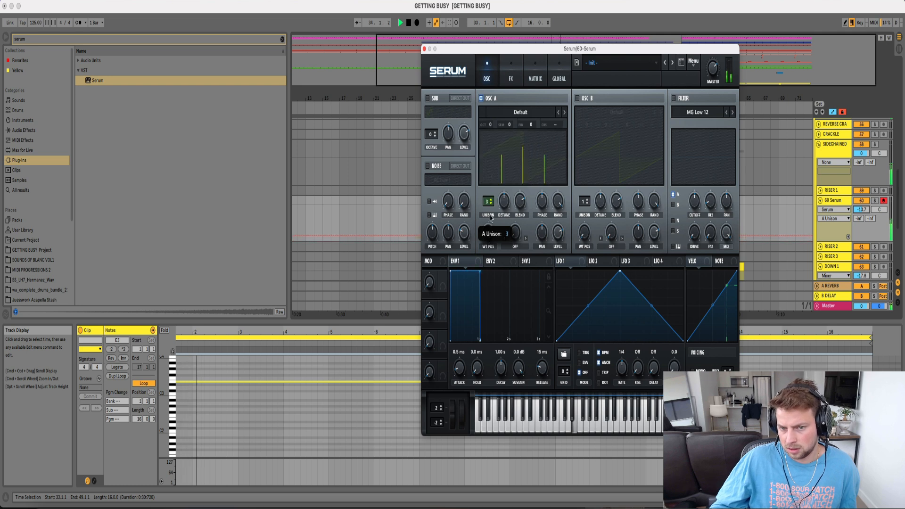
{"action": "left_click_drag", "start_coordinate": [495, 190], "coordinate": [506, 226]}
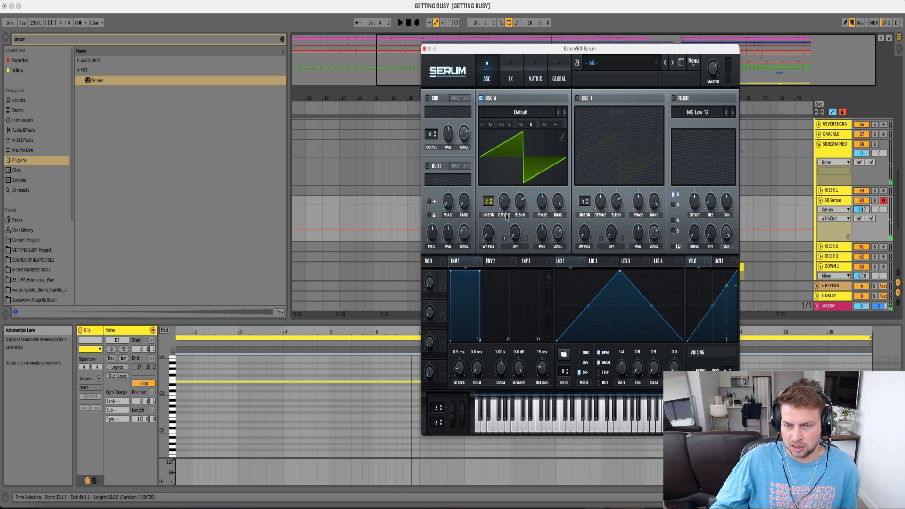
Automate Serum's oscillator A detune to rise from bar 33 to 1.00 at bar 49 and audition the buildup
{"action": "left_click", "coordinate": [424, 49]}
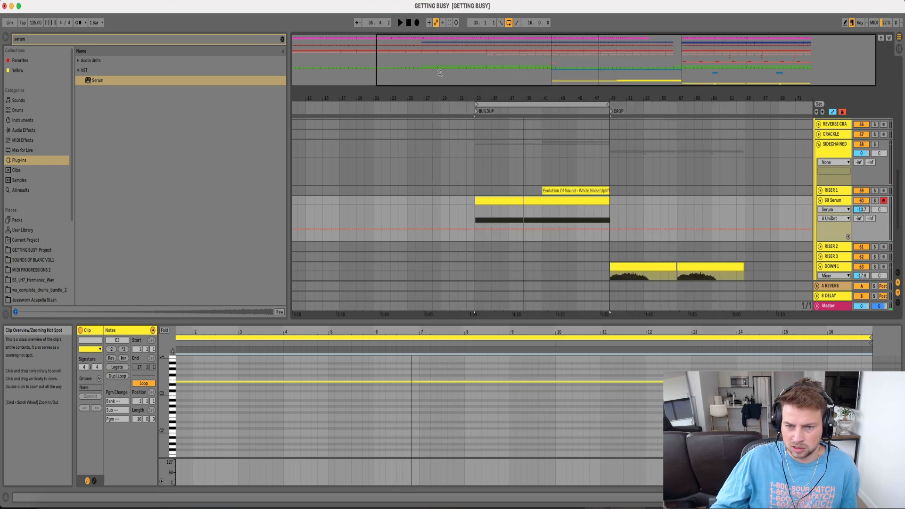
{"action": "left_click", "coordinate": [475, 230]}
{"action": "left_click_drag", "start_coordinate": [610, 229], "coordinate": [610, 206]}
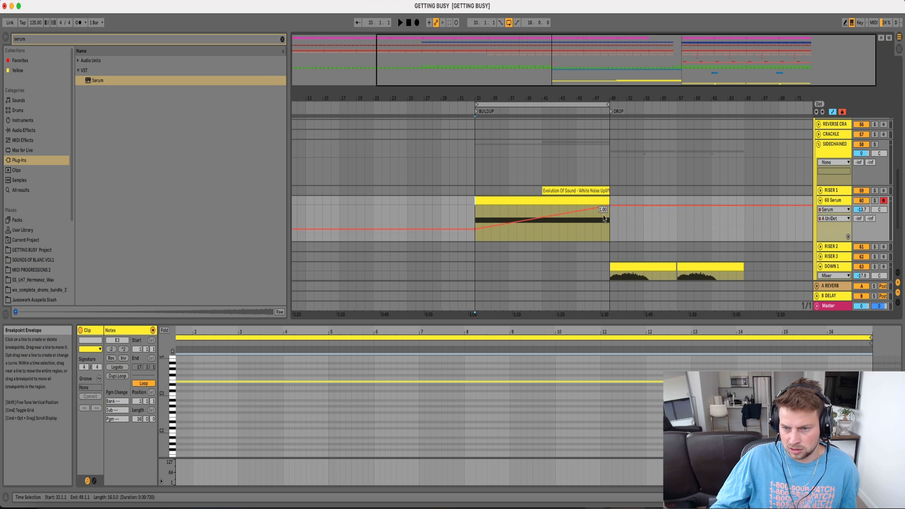
{"action": "left_click", "coordinate": [540, 235]}
{"action": "key", "text": "space"}
{"action": "left_click", "coordinate": [875, 201]}
{"action": "left_click", "coordinate": [875, 201]}
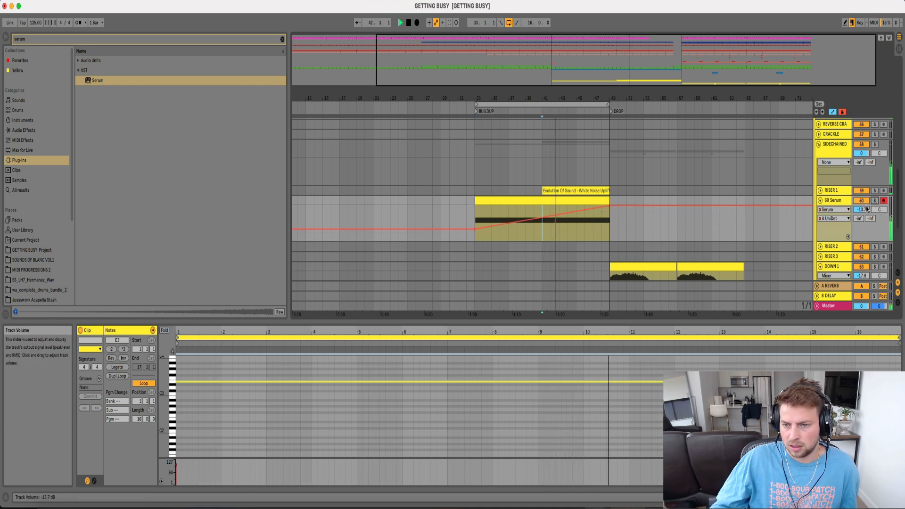
Set Serum's upward pitch-bend range to 12 and move the pitch wheel to expose Pitch Bend for automation
{"action": "double_click", "coordinate": [839, 200]}
{"action": "key", "text": "space"}
{"action": "left_click", "coordinate": [95, 392]}
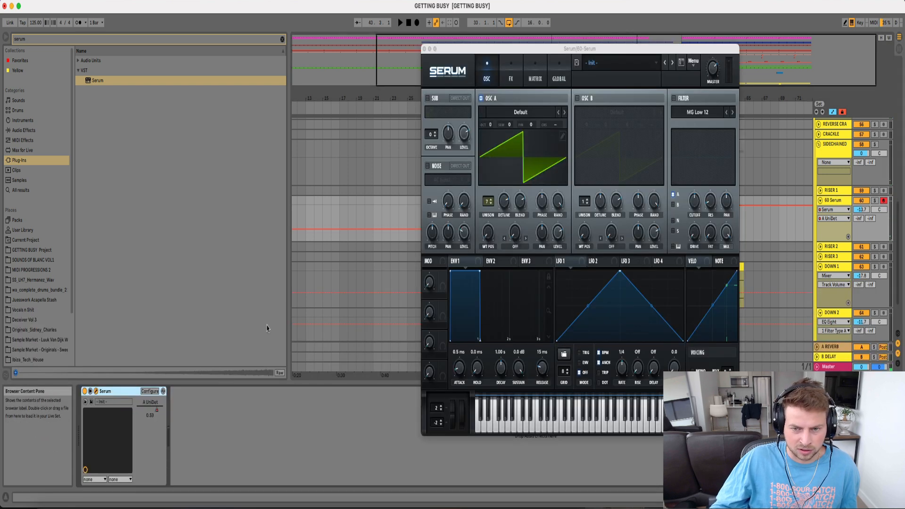
{"action": "mouse_move", "coordinate": [437, 407]}
{"action": "left_mouse_down"}
{"action": "mouse_move", "coordinate": [439, 387]}
{"action": "mouse_move", "coordinate": [437, 409]}
{"action": "left_mouse_up"}
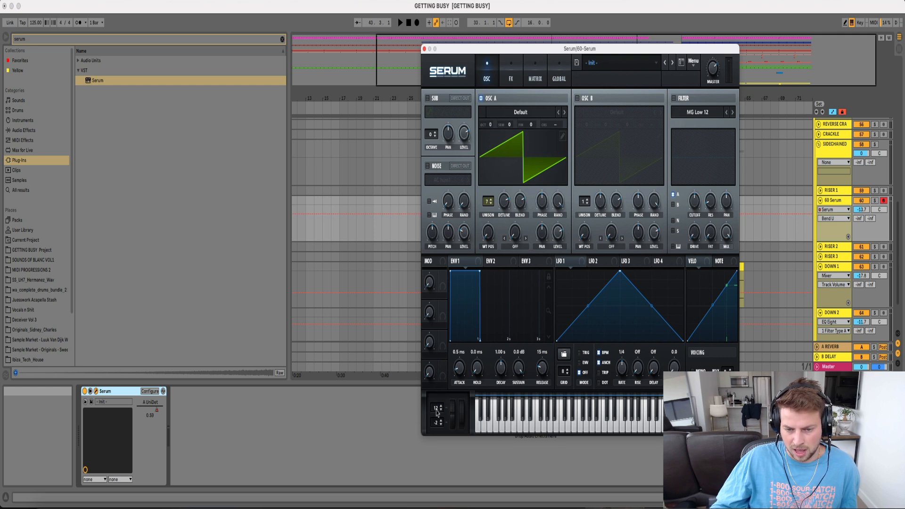
{"action": "left_click_drag", "start_coordinate": [454, 417], "coordinate": [455, 390]}
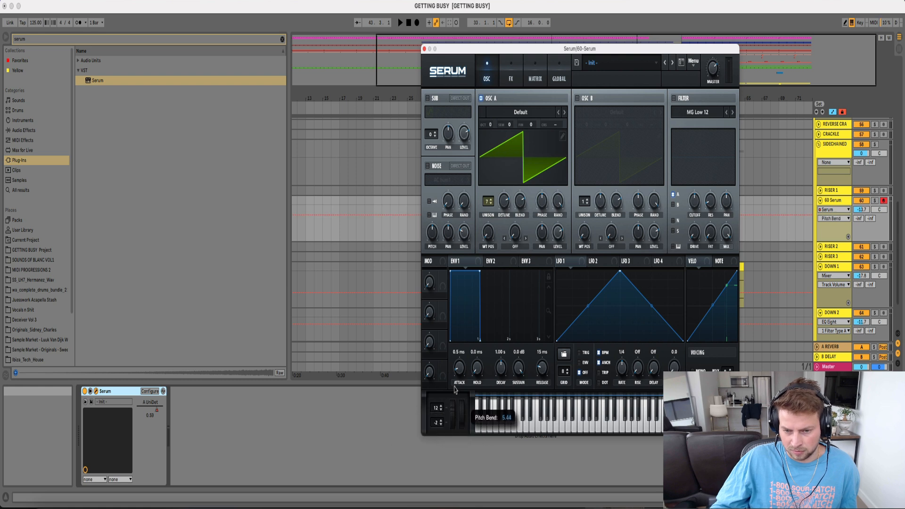
{"action": "left_click_drag", "start_coordinate": [461, 324], "coordinate": [452, 415]}
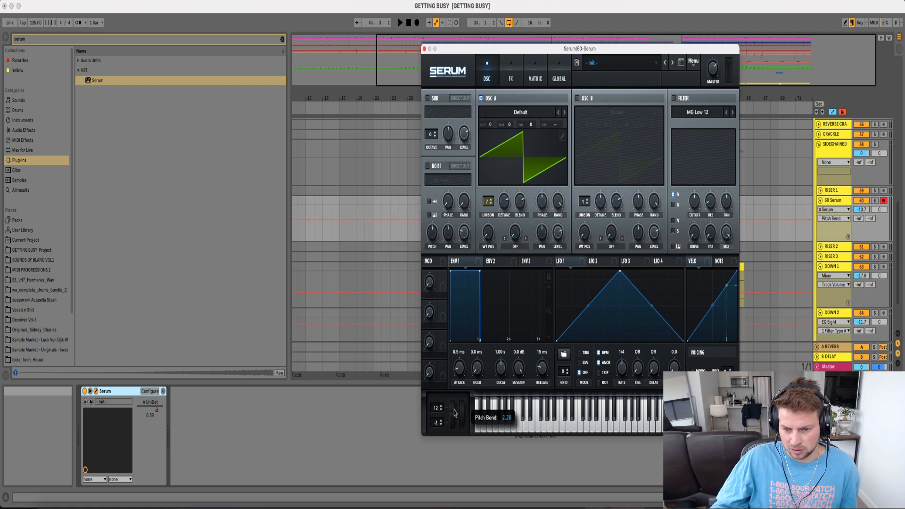
Close the Serum window and automate Pitch Bend to ramp from zero at bar 41 up to its maximum at bar 49
{"action": "left_click", "coordinate": [381, 228]}
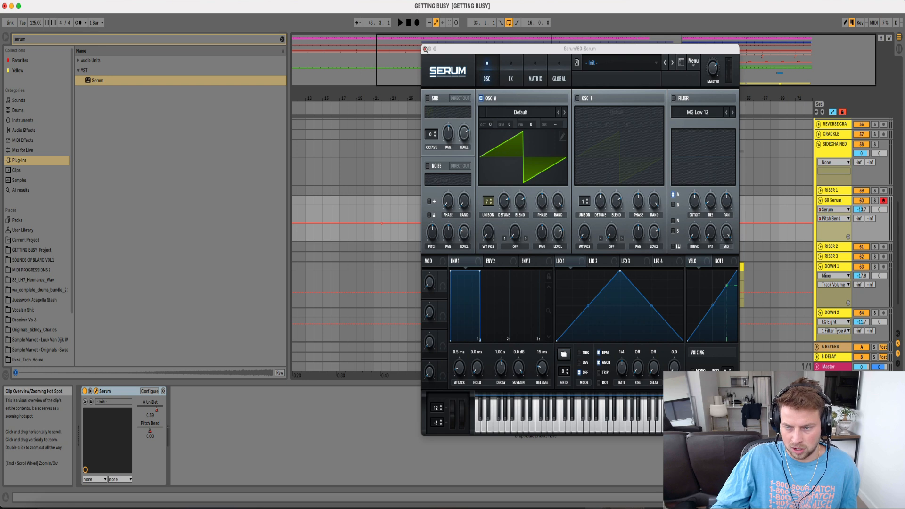
{"action": "left_click", "coordinate": [425, 49]}
{"action": "left_click", "coordinate": [542, 224]}
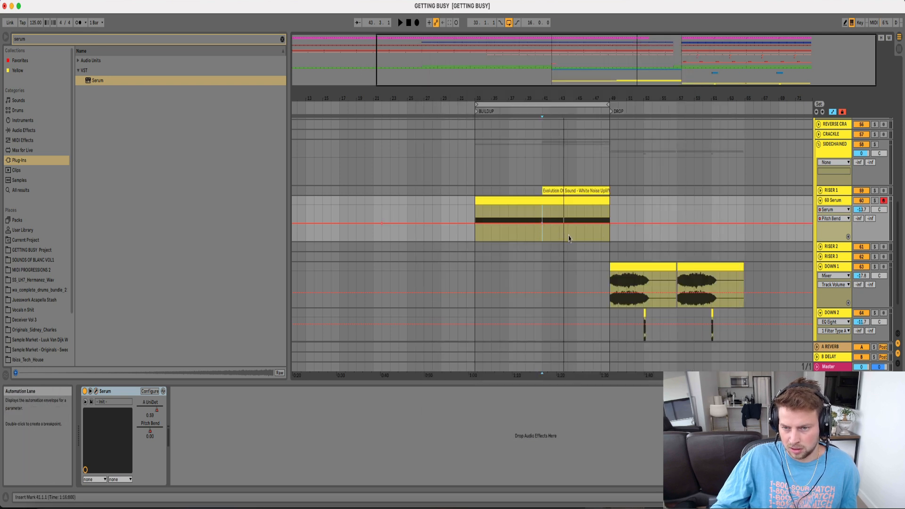
{"action": "left_click_drag", "start_coordinate": [609, 223], "coordinate": [610, 206]}
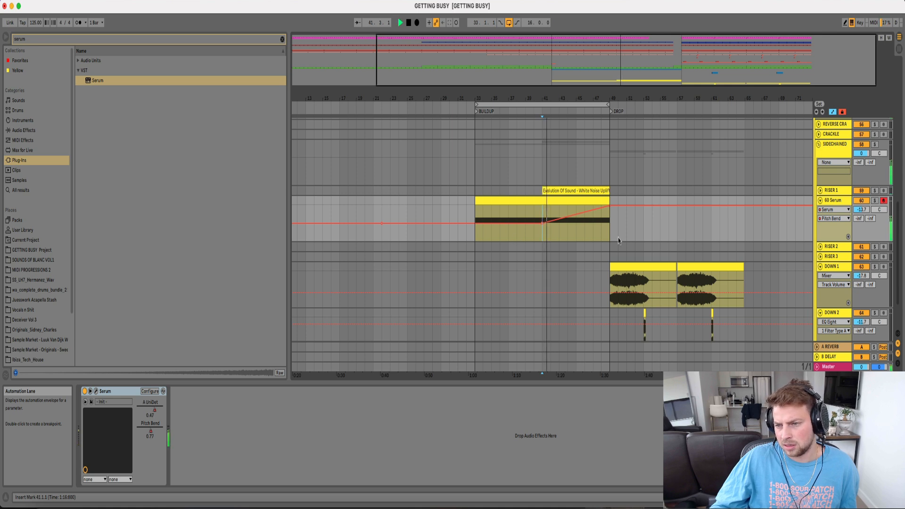
Lower the Serum track's volume to -15.0 dB while checking it muted and soloed in playback, and clear the browser search
{"action": "left_click_drag", "start_coordinate": [861, 209], "coordinate": [862, 213]}
{"action": "left_click", "coordinate": [865, 203]}
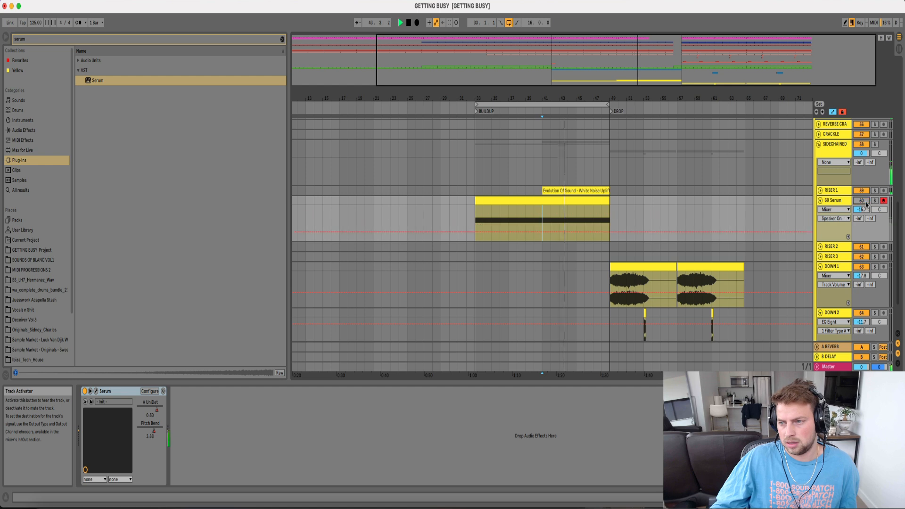
{"action": "left_click", "coordinate": [875, 201]}
{"action": "left_click", "coordinate": [874, 202]}
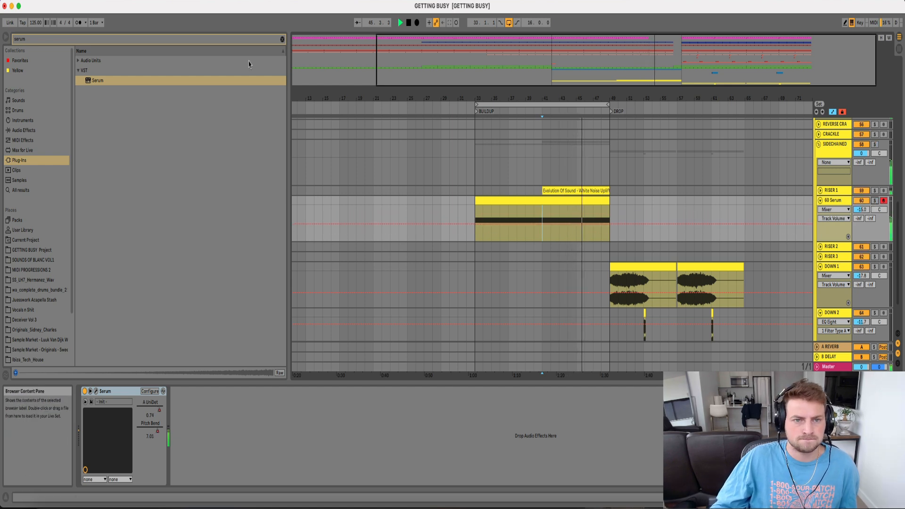
{"action": "left_click", "coordinate": [282, 39]}
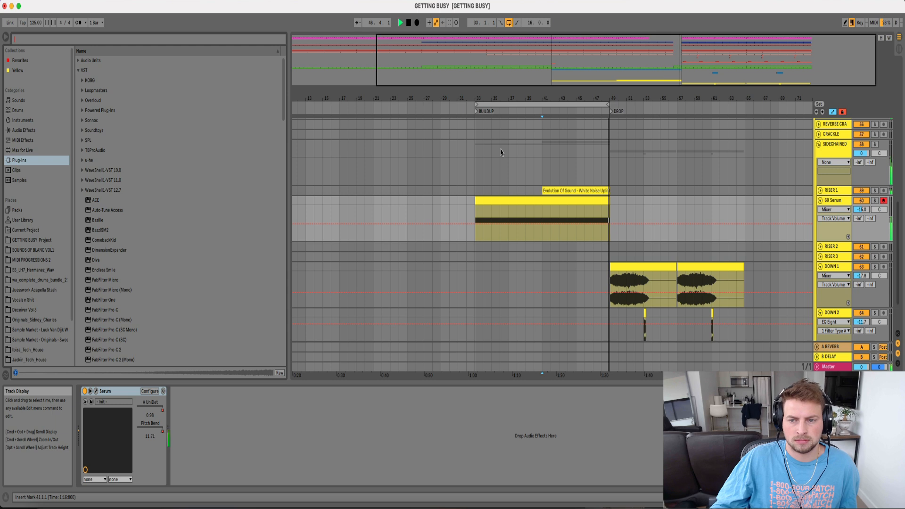
Add two Auto Filters to the Serum track and switch the second to high-pass with its cutoff at 26.0 Hz
{"action": "left_click", "coordinate": [440, 213]}
{"action": "left_click", "coordinate": [23, 132]}
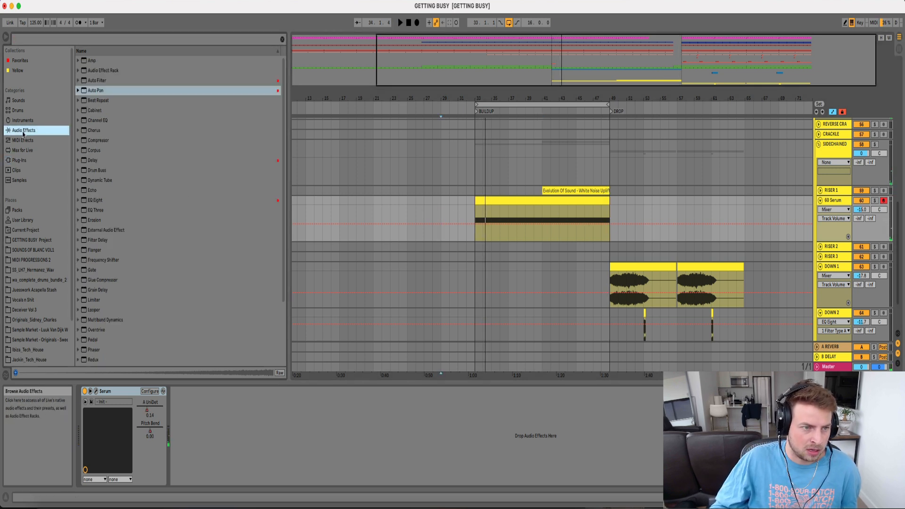
{"action": "left_click", "coordinate": [94, 81]}
{"action": "left_click_drag", "start_coordinate": [535, 212], "coordinate": [535, 213]}
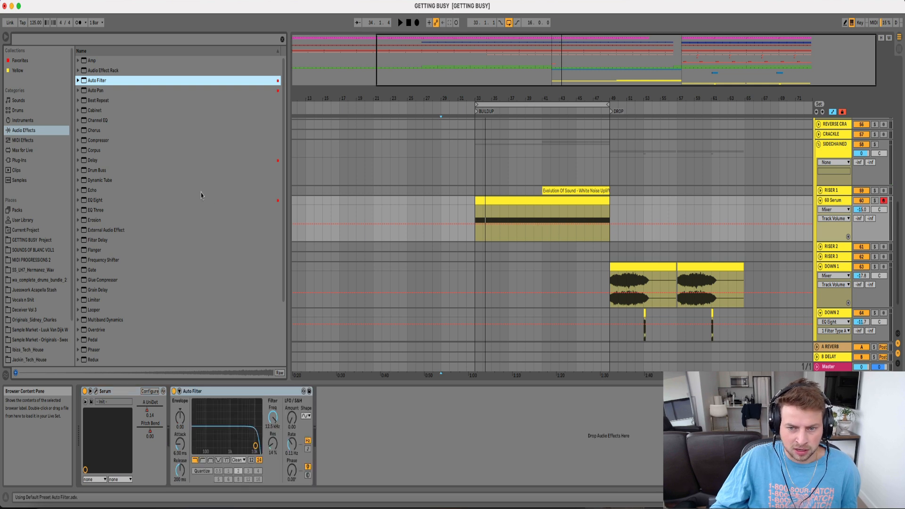
{"action": "left_click", "coordinate": [275, 410]}
{"action": "left_click", "coordinate": [348, 461]}
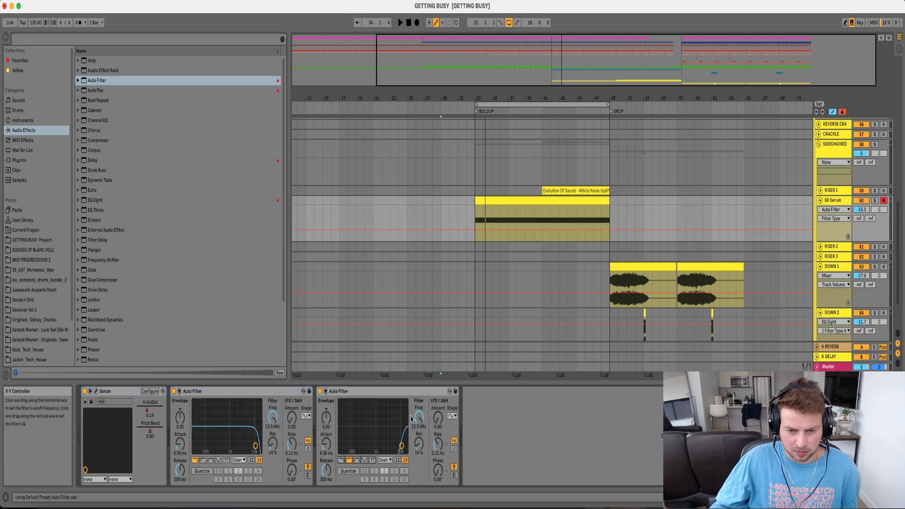
{"action": "left_click_drag", "start_coordinate": [419, 417], "coordinate": [419, 460]}
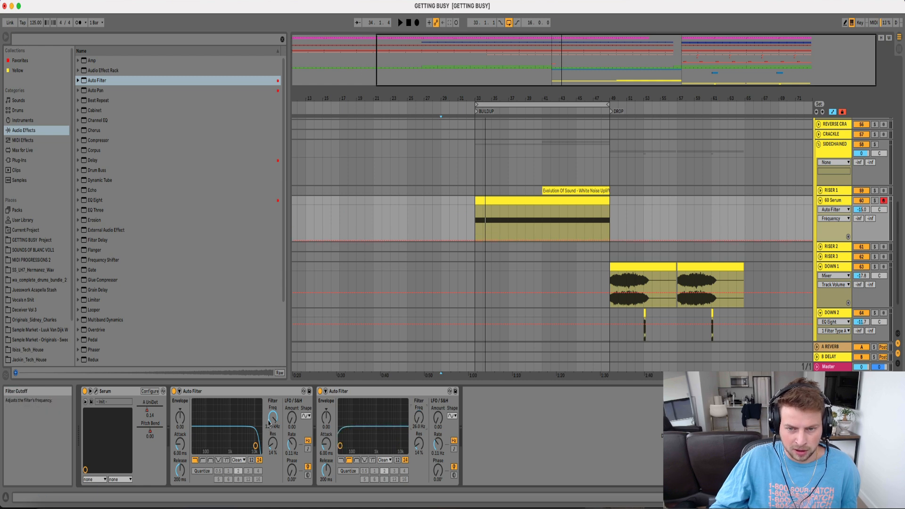
Automate the first Auto Filter's frequency to open gradually from bar 33 to about bar 45 while auditioning the buildup
{"action": "left_click_drag", "start_coordinate": [476, 222], "coordinate": [475, 231]}
{"action": "left_click", "coordinate": [475, 223]}
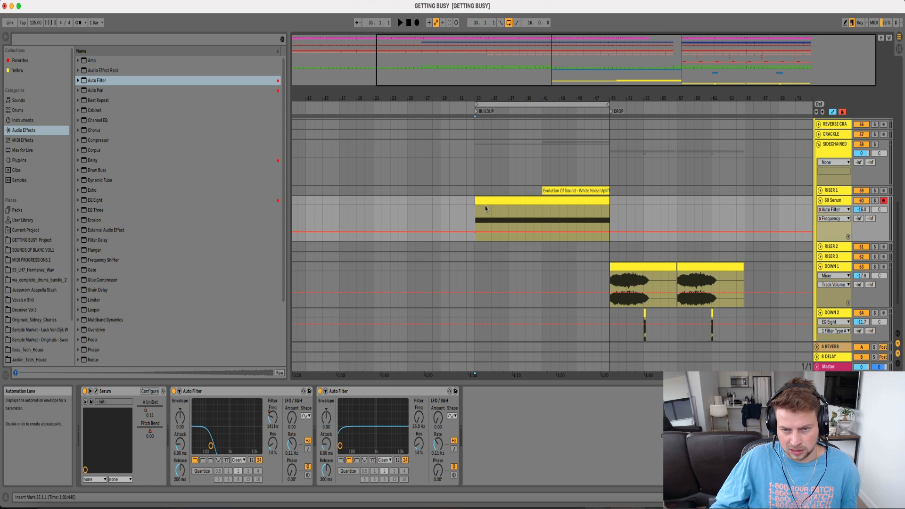
{"action": "key", "text": "space"}
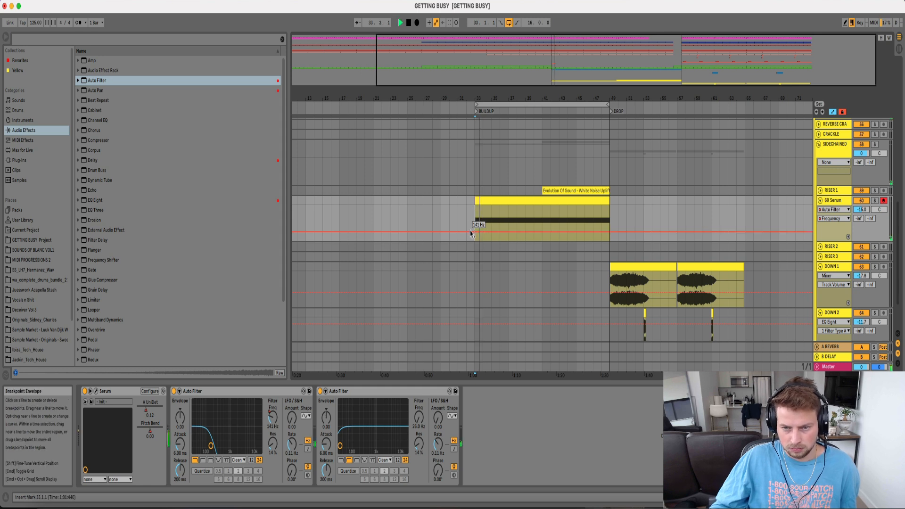
{"action": "mouse_move", "coordinate": [480, 232]}
{"action": "left_mouse_down"}
{"action": "mouse_move", "coordinate": [534, 214]}
{"action": "mouse_move", "coordinate": [475, 227]}
{"action": "left_mouse_up"}
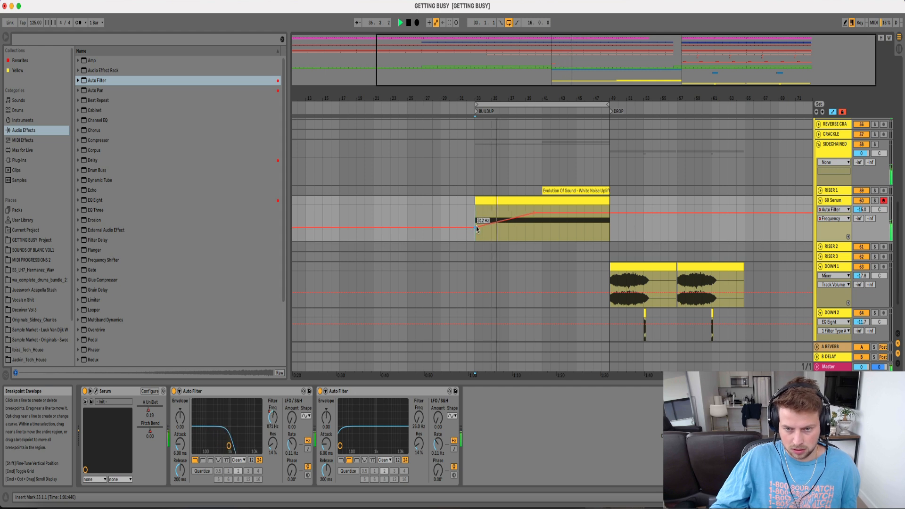
{"action": "left_click_drag", "start_coordinate": [534, 213], "coordinate": [576, 206]}
{"action": "left_click_drag", "start_coordinate": [419, 418], "coordinate": [418, 412]}
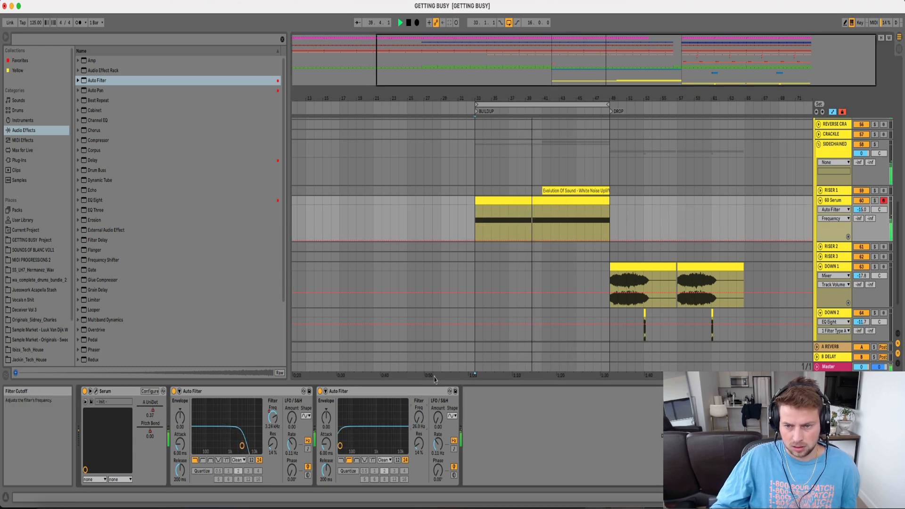
Raise the Serum track's volume to -12.7 dB, then disable looping and shorten the loop region to 8 bars
{"action": "left_click_drag", "start_coordinate": [862, 210], "coordinate": [861, 205]}
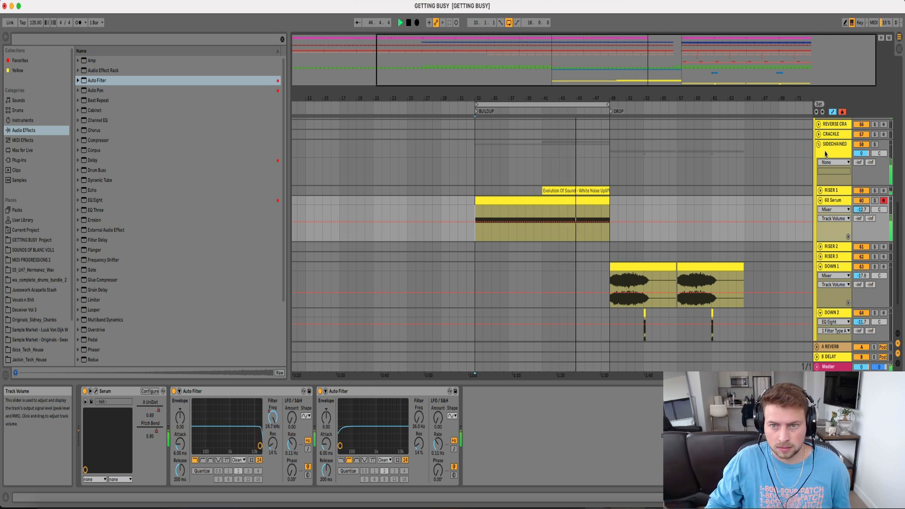
{"action": "left_click", "coordinate": [508, 22]}
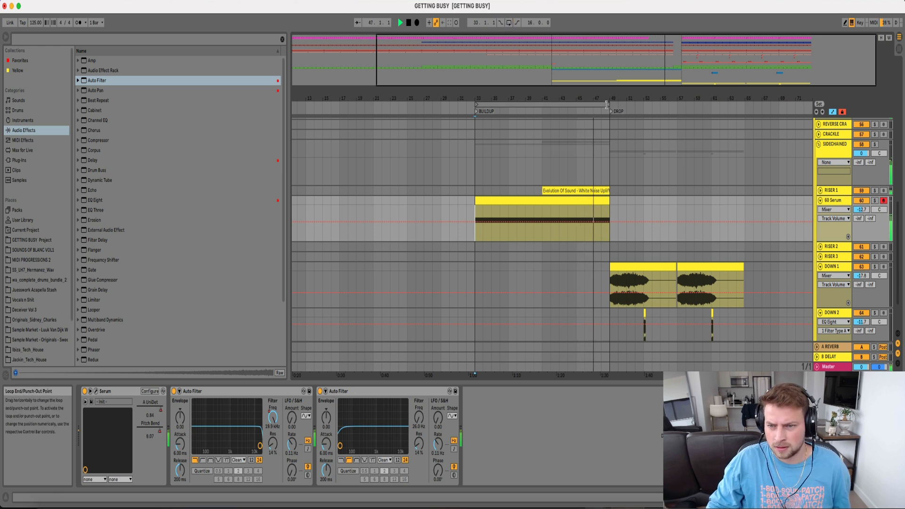
{"action": "left_click_drag", "start_coordinate": [607, 105], "coordinate": [541, 104]}
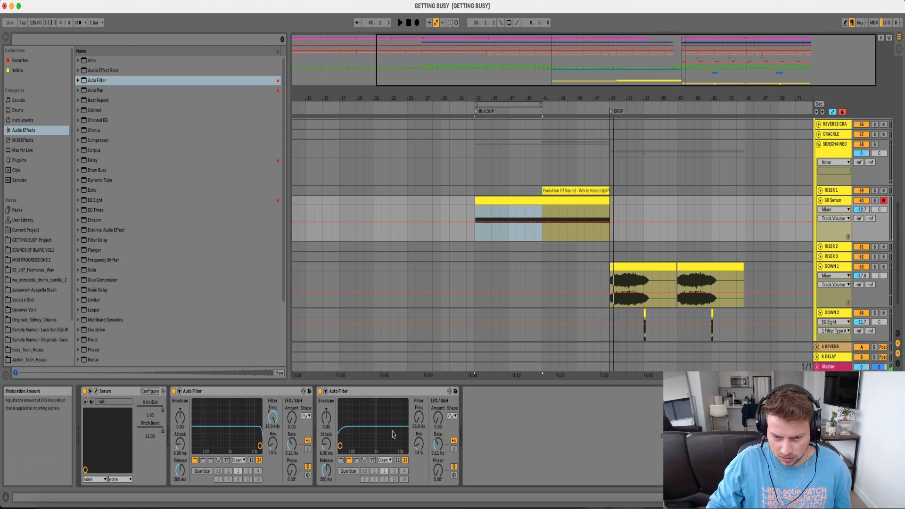
Automate the second Auto Filter's frequency in its own lane to rise from bar 47 to bar 49 and adjust its resonance
{"action": "right_click", "coordinate": [421, 419]}
{"action": "left_click", "coordinate": [461, 426]}
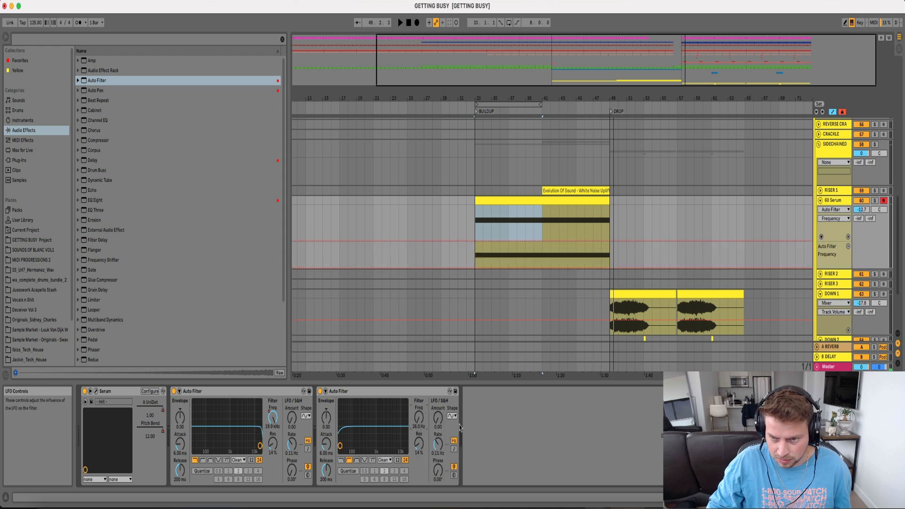
{"action": "left_click", "coordinate": [593, 268]}
{"action": "left_click_drag", "start_coordinate": [610, 268], "coordinate": [609, 255]}
{"action": "left_click", "coordinate": [595, 257]}
{"action": "key", "text": "space"}
{"action": "left_click_drag", "start_coordinate": [609, 254], "coordinate": [609, 247]}
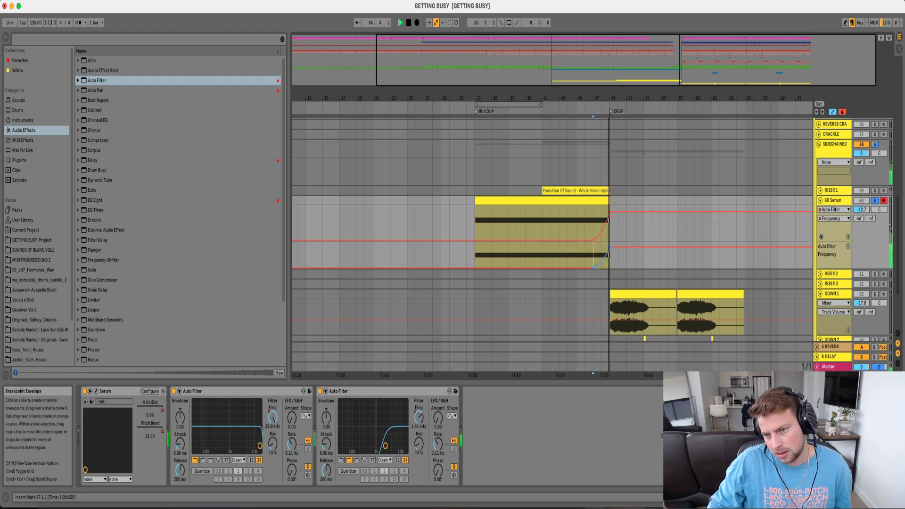
{"action": "left_click", "coordinate": [419, 443]}
At bar 49, automate LOWEND's EQ Eight off and drop the DRUMS group's Endless Smile intensity to its minimum
{"action": "scroll", "coordinate": [659, 218], "scroll_direction": "up", "scroll_amount": 10}
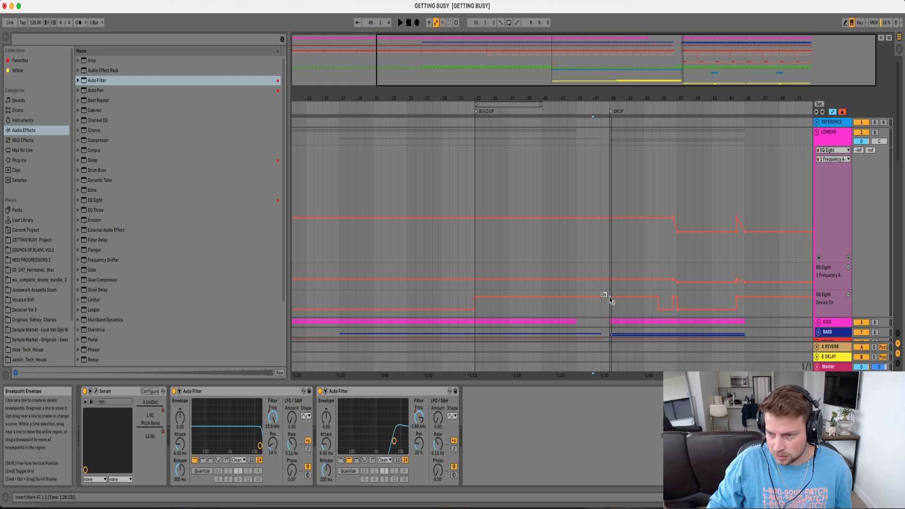
{"action": "left_click", "coordinate": [611, 301]}
{"action": "scroll", "coordinate": [771, 275], "scroll_direction": "down", "scroll_amount": 8}
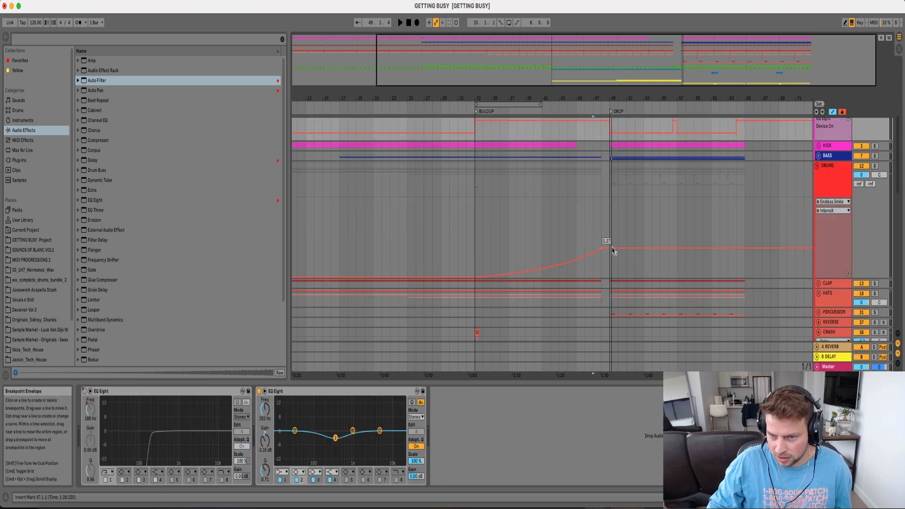
{"action": "left_click_drag", "start_coordinate": [612, 253], "coordinate": [611, 278]}
{"action": "left_click", "coordinate": [601, 213]}
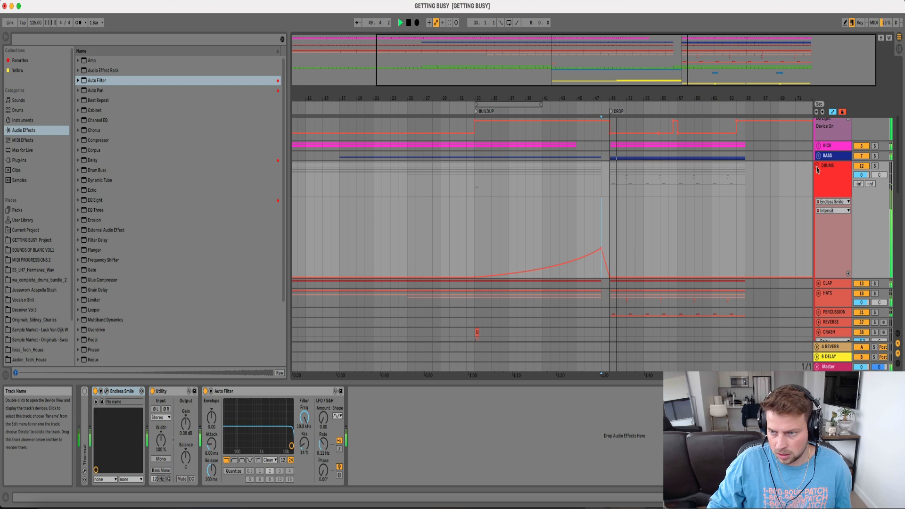
{"action": "scroll", "coordinate": [619, 169], "scroll_direction": "down", "scroll_amount": 10}
{"action": "scroll", "coordinate": [619, 168], "scroll_direction": "down", "scroll_amount": 5}
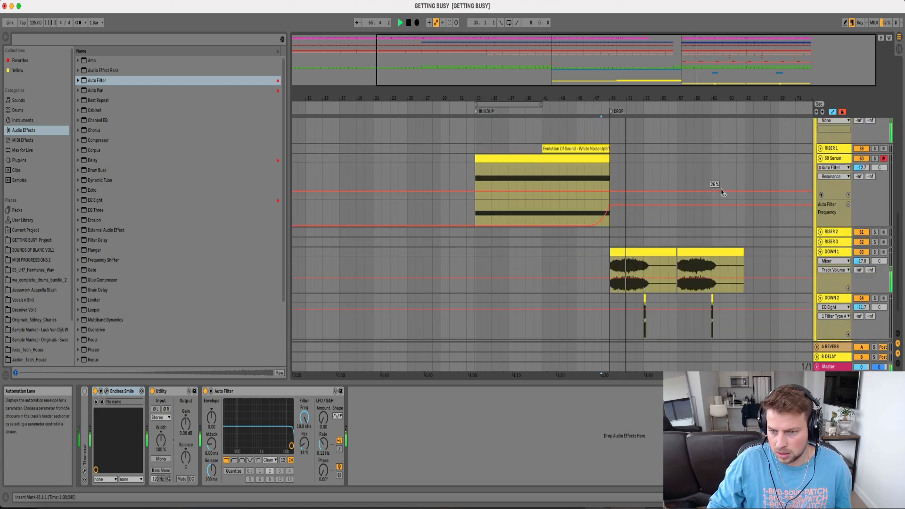
{"action": "left_click", "coordinate": [596, 181]}
{"action": "key", "text": "space"}
Copy the crash hit from bar 33 to the drop at bar 49 on the CRASH track and audition it
{"action": "scroll", "coordinate": [613, 174], "scroll_direction": "up", "scroll_amount": 12}
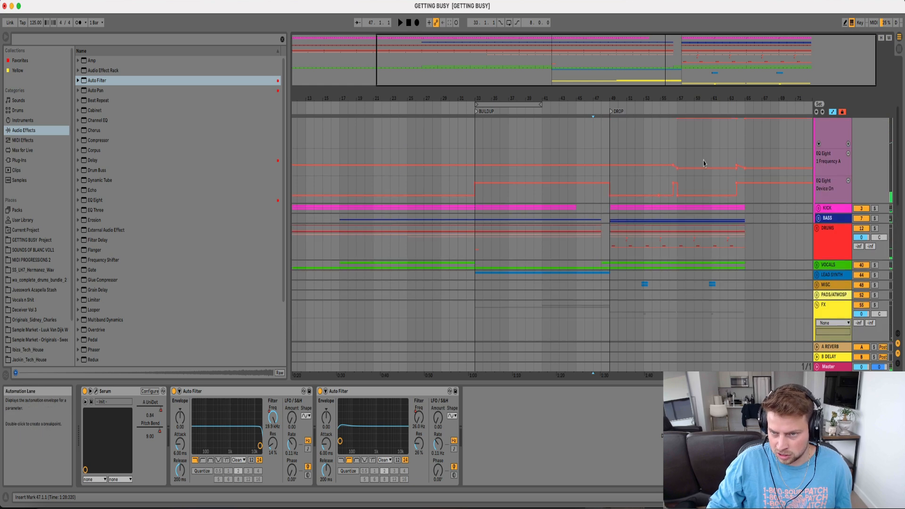
{"action": "scroll", "coordinate": [633, 143], "scroll_direction": "up", "scroll_amount": 3}
{"action": "left_click", "coordinate": [818, 132]}
{"action": "left_click", "coordinate": [817, 152]}
{"action": "left_click", "coordinate": [478, 233]}
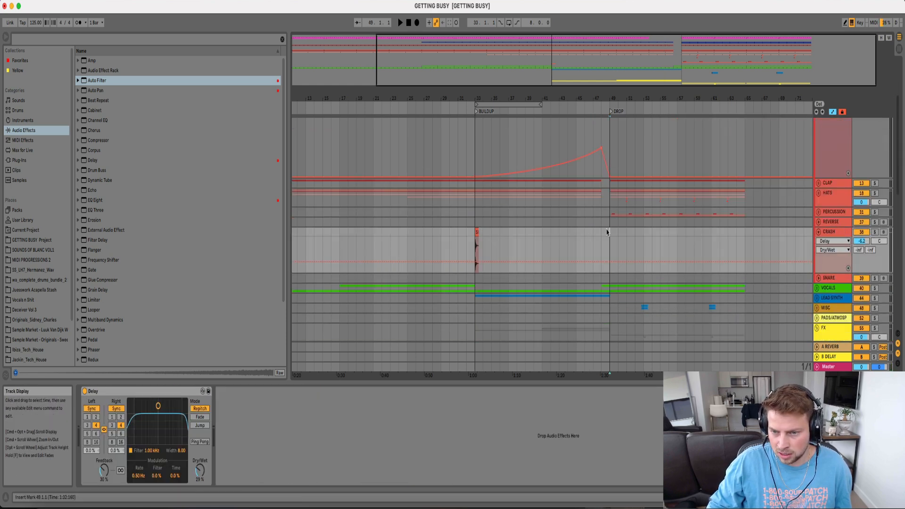
{"action": "scroll", "coordinate": [615, 138], "scroll_direction": "up", "scroll_amount": 3}
{"action": "key", "text": "space"}
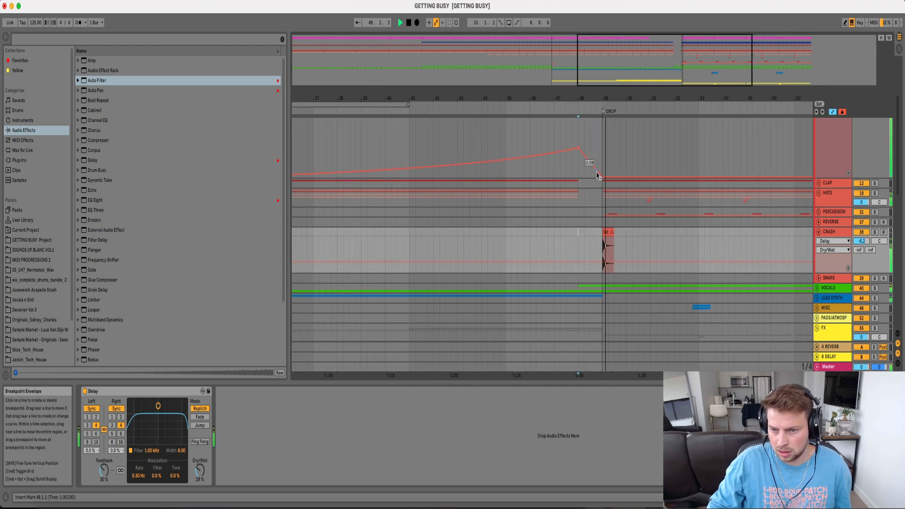
Raise the DOWN 1 track's volume to -14.2 dB during playback of the drop
{"action": "scroll", "coordinate": [597, 176], "scroll_direction": "down", "scroll_amount": 10}
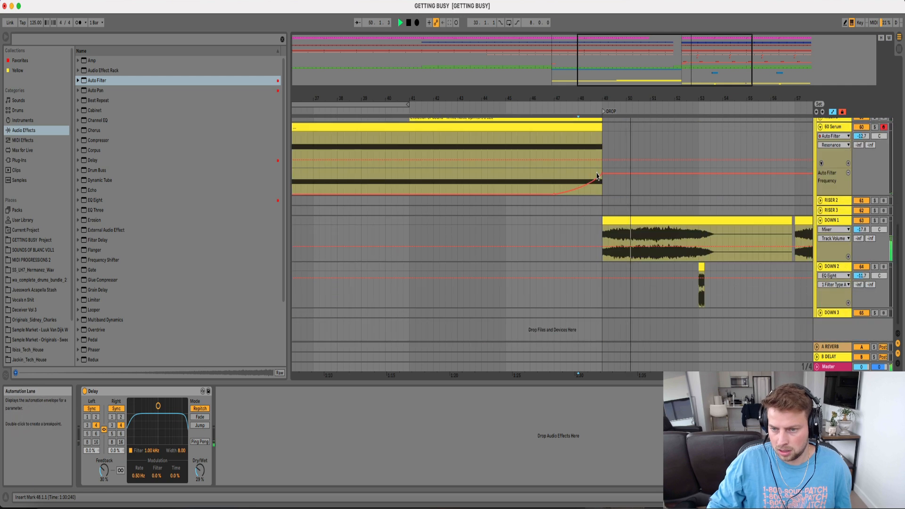
{"action": "left_click_drag", "start_coordinate": [862, 230], "coordinate": [861, 224]}
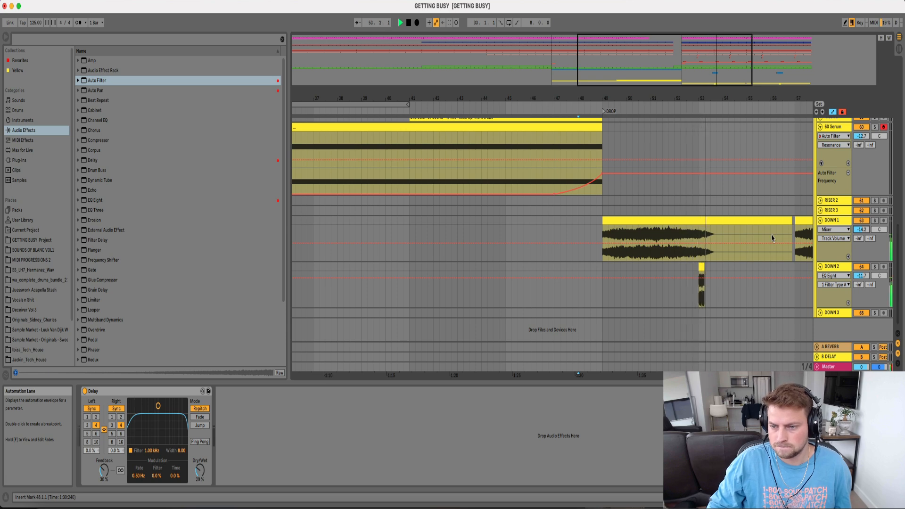
{"action": "scroll", "coordinate": [773, 238], "scroll_direction": "up", "scroll_amount": 4}
{"action": "scroll", "coordinate": [772, 238], "scroll_direction": "up", "scroll_amount": 4}
{"action": "key", "text": "space"}
Review the arrangement from the intro through the drop, checking the DRUMS group and the FX tracks
{"action": "left_click_drag", "start_coordinate": [592, 96], "coordinate": [636, 48]}
{"action": "scroll", "coordinate": [660, 161], "scroll_direction": "up", "scroll_amount": 6}
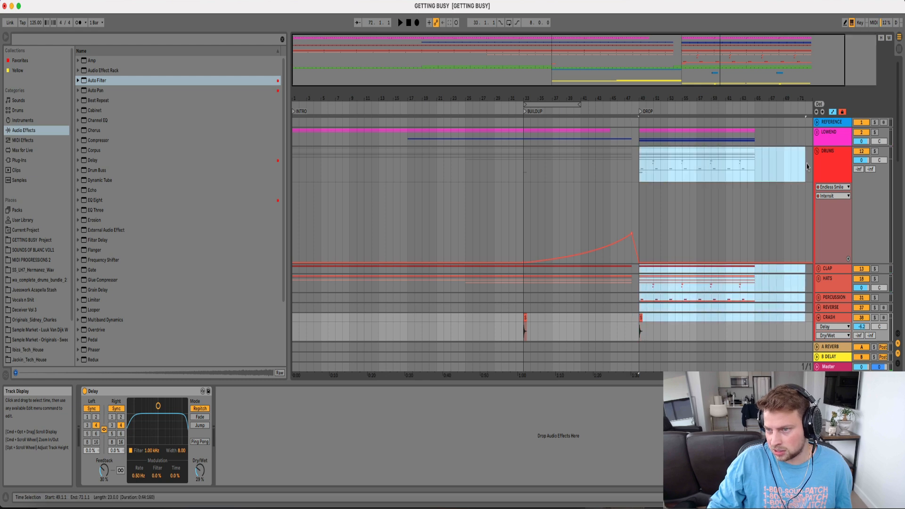
{"action": "left_click", "coordinate": [817, 152]}
{"action": "left_click", "coordinate": [816, 154]}
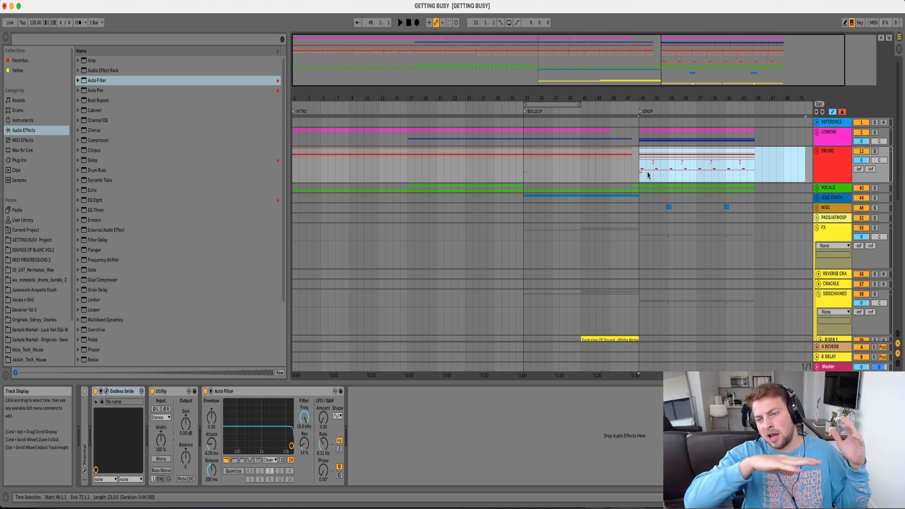
{"action": "scroll", "coordinate": [646, 179], "scroll_direction": "down", "scroll_amount": 2}
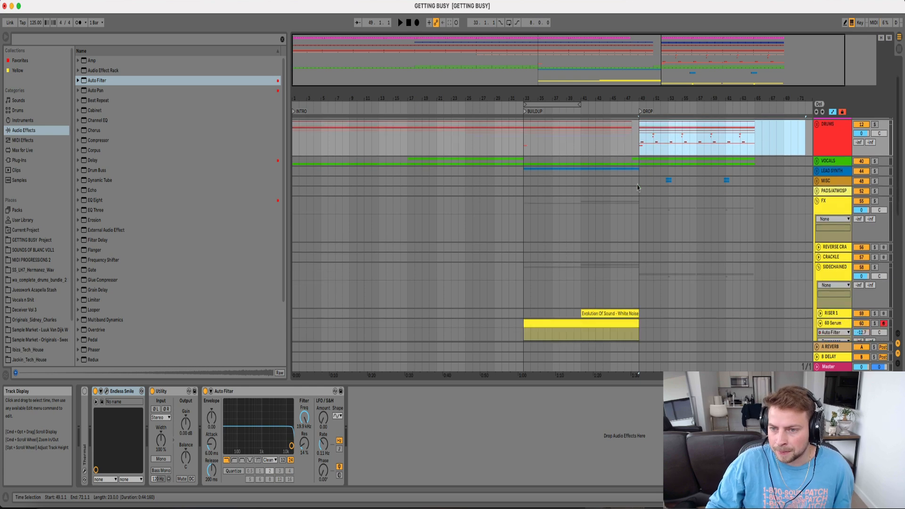
{"action": "scroll", "coordinate": [612, 165], "scroll_direction": "down", "scroll_amount": 8}
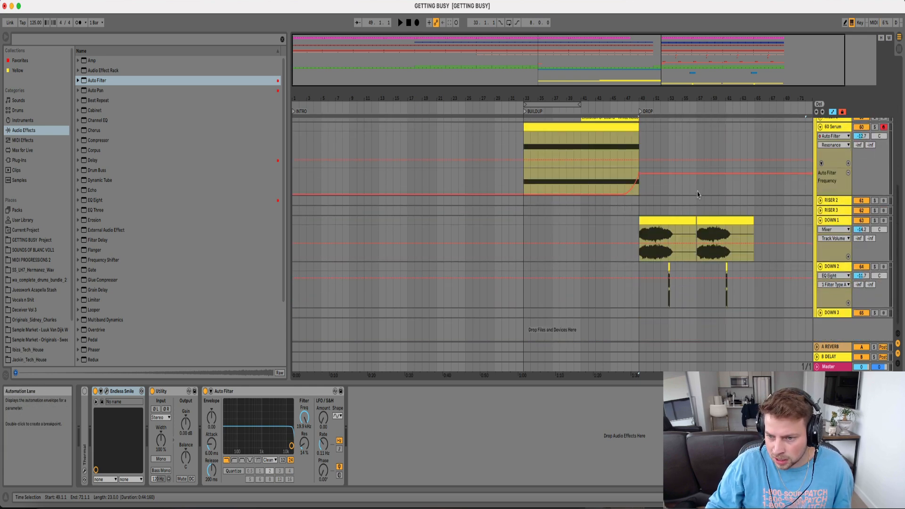
{"action": "scroll", "coordinate": [702, 193], "scroll_direction": "up", "scroll_amount": 9}
{"action": "left_click", "coordinate": [816, 152]}
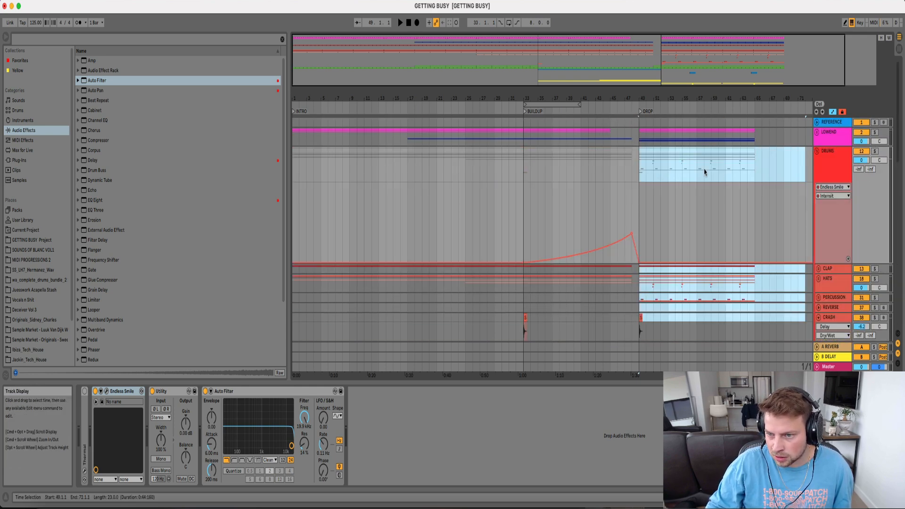
{"action": "left_click_drag", "start_coordinate": [619, 98], "coordinate": [618, 76]}
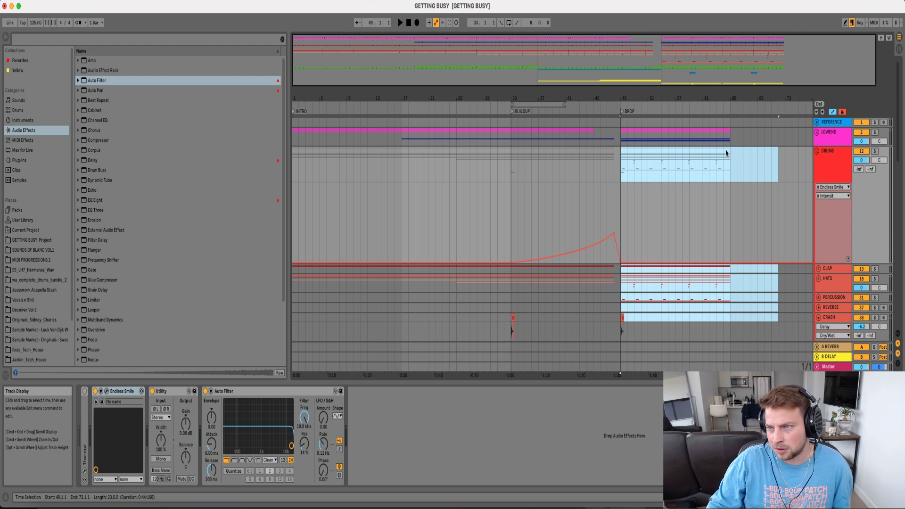
Expand the PERCUSSION group and copy a one-beat hit from the Mama Percussion loop in the drop to 40.4.1
{"action": "scroll", "coordinate": [680, 154], "scroll_direction": "down", "scroll_amount": 4}
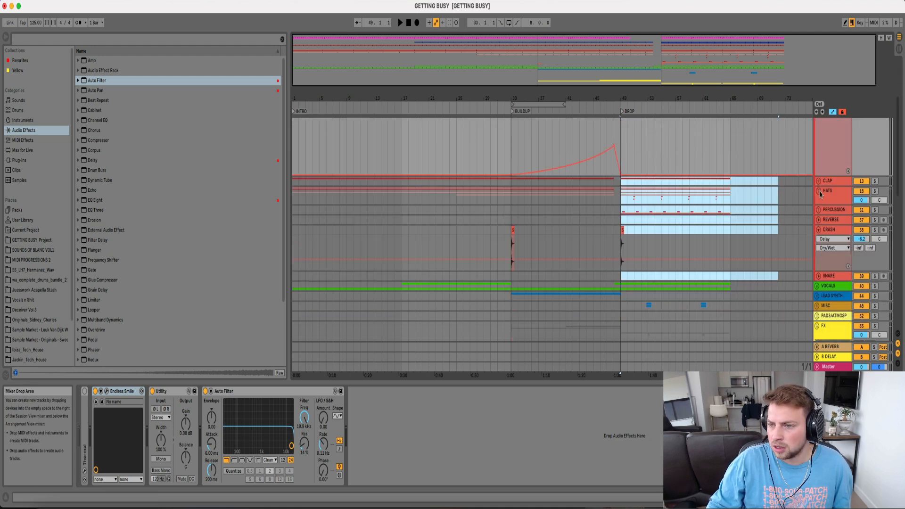
{"action": "left_click", "coordinate": [820, 211]}
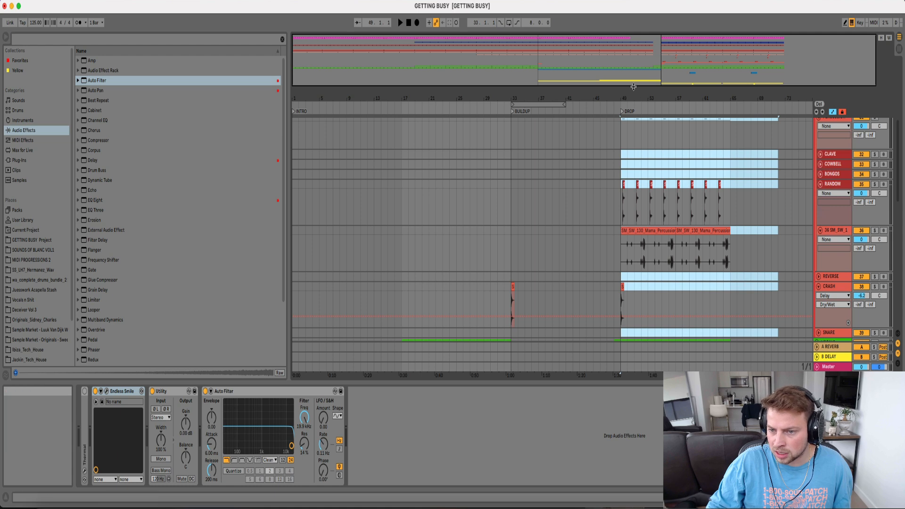
{"action": "left_click_drag", "start_coordinate": [634, 95], "coordinate": [635, 137]}
{"action": "left_click", "coordinate": [584, 254]}
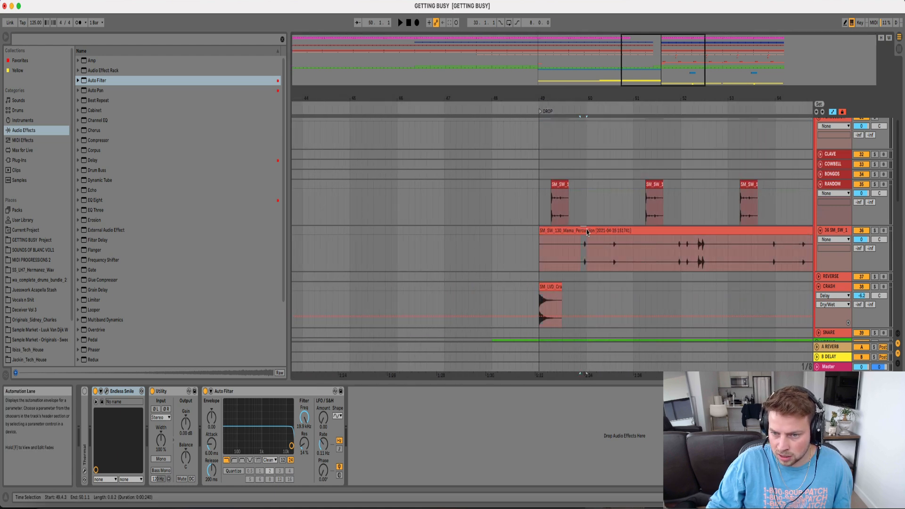
{"action": "left_click_drag", "start_coordinate": [595, 98], "coordinate": [692, 86]}
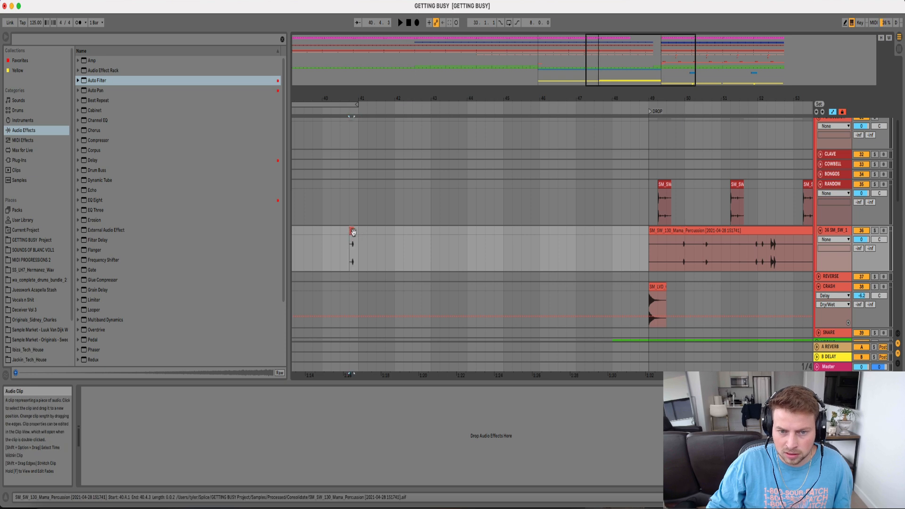
{"action": "left_click", "coordinate": [682, 232]}
{"action": "left_click", "coordinate": [350, 231]}
{"action": "key", "text": "super+v"}
{"action": "key", "text": "space"}
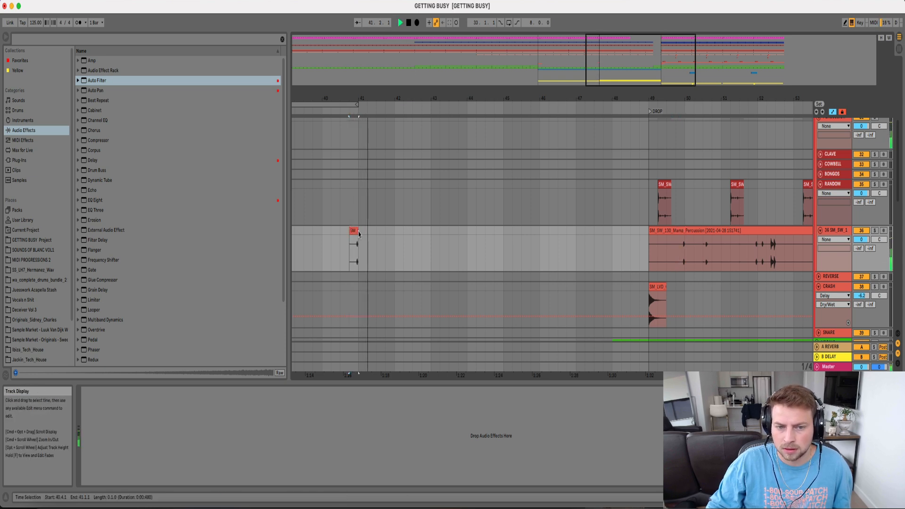
Paste the one-beat percussion hit at 41.4.1, 42.4.1 and 43.4.1 in the buildup
{"action": "left_click", "coordinate": [388, 231]}
{"action": "key", "text": "super+v"}
{"action": "left_click", "coordinate": [421, 255]}
{"action": "key", "text": "super+v"}
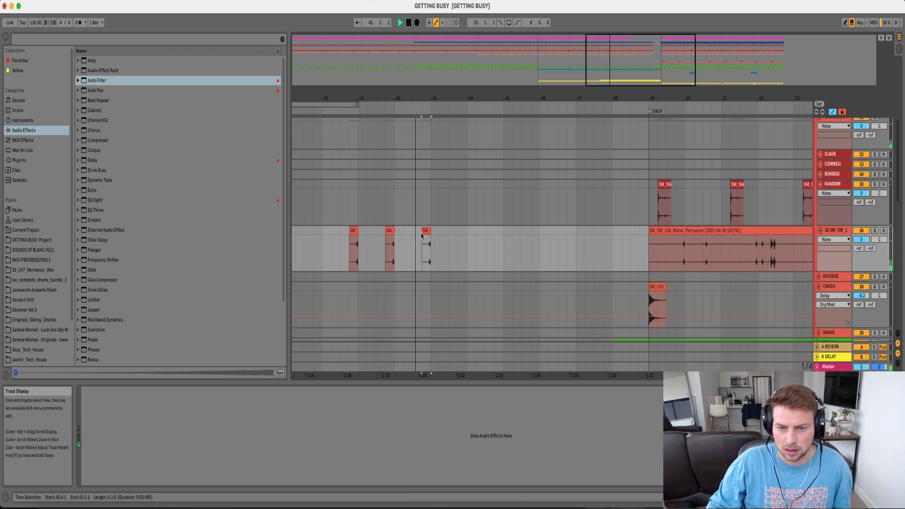
{"action": "left_click", "coordinate": [459, 233]}
{"action": "key", "text": "super+v"}
Copy a two-beat section of the Mama Percussion loop in the drop to 44.4.1 in the buildup
{"action": "left_click_drag", "start_coordinate": [750, 253], "coordinate": [766, 253]}
{"action": "key", "text": "space"}
{"action": "left_click", "coordinate": [460, 251]}
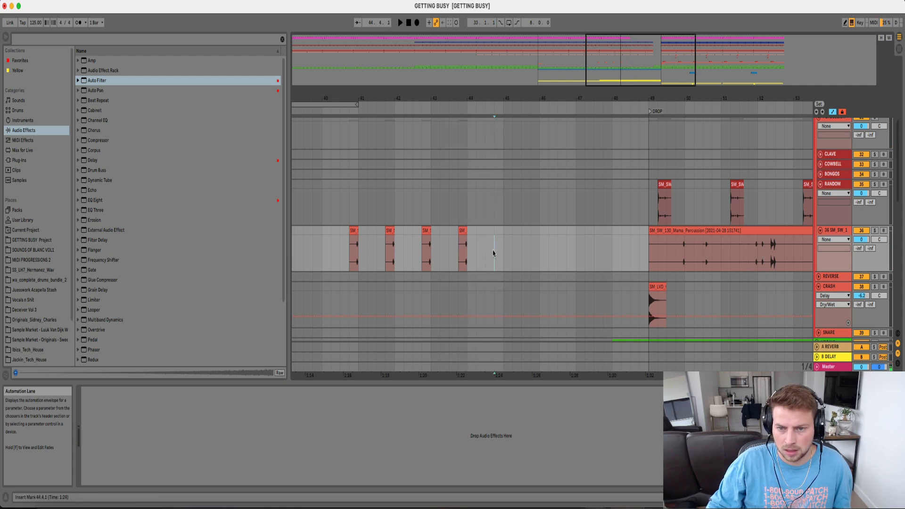
{"action": "key", "text": "space"}
{"action": "left_click_drag", "start_coordinate": [518, 98], "coordinate": [518, 158]}
{"action": "left_click", "coordinate": [406, 249]}
{"action": "left_click_drag", "start_coordinate": [449, 94], "coordinate": [482, 171]}
{"action": "left_click_drag", "start_coordinate": [376, 260], "coordinate": [414, 260]}
{"action": "key", "text": "super+d"}
{"action": "key", "text": "super+d"}
{"action": "key", "text": "super+d"}
{"action": "key", "text": "super+d"}
{"action": "key", "text": "super+d"}
{"action": "key", "text": "super+d"}
{"action": "left_click", "coordinate": [351, 259]}
{"action": "key", "text": "space"}
{"action": "key", "text": "super+z"}
{"action": "key", "text": "super+z"}
{"action": "key", "text": "super+z"}
{"action": "key", "text": "super+z"}
{"action": "key", "text": "super+z"}
{"action": "key", "text": "super+z"}
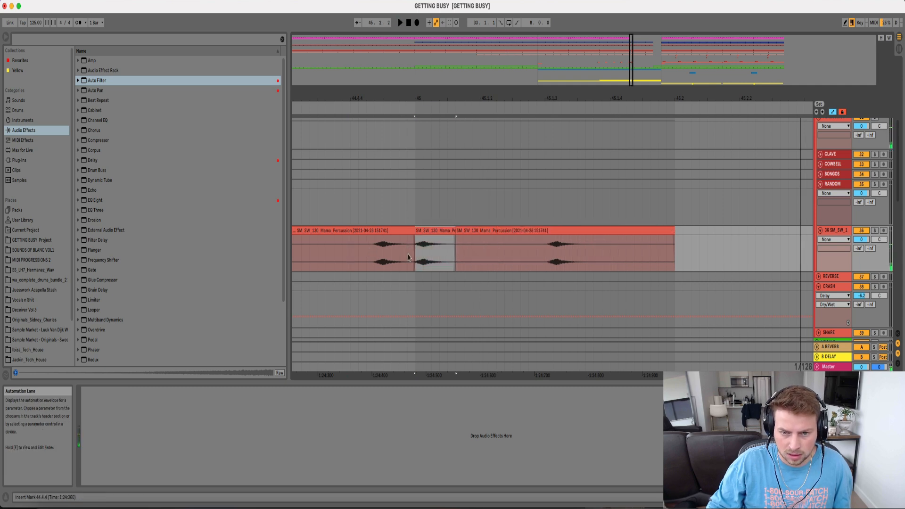
Duplicate the percussion slice from 44.4.4 to 45.1.1 repeatedly to build a roll up to about bar 46
{"action": "left_click", "coordinate": [391, 259]}
{"action": "left_click_drag", "start_coordinate": [382, 260], "coordinate": [414, 259]}
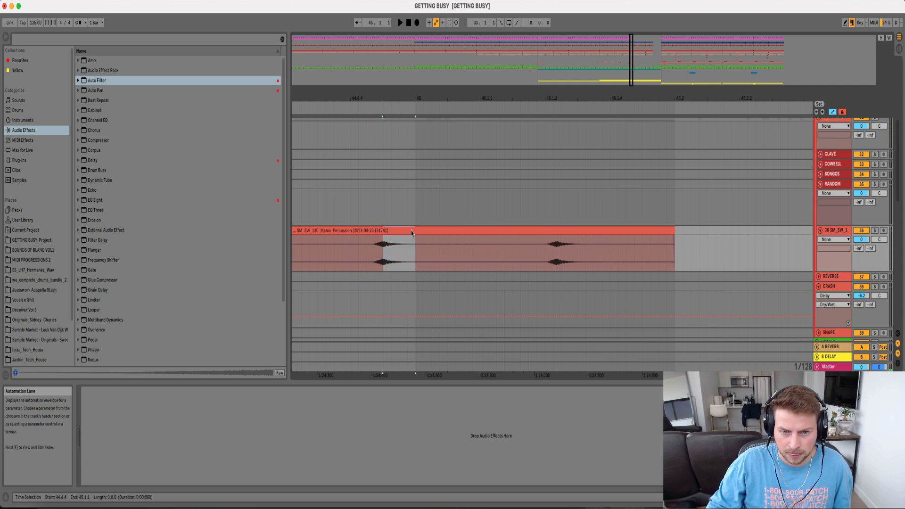
{"action": "key", "text": "super+d"}
{"action": "key", "text": "minus"}
{"action": "key", "text": "super+d"}
{"action": "key", "text": "super+d"}
{"action": "key", "text": "super+d"}
{"action": "key", "text": "super+d"}
{"action": "key", "text": "super+d"}
{"action": "key", "text": "super+d"}
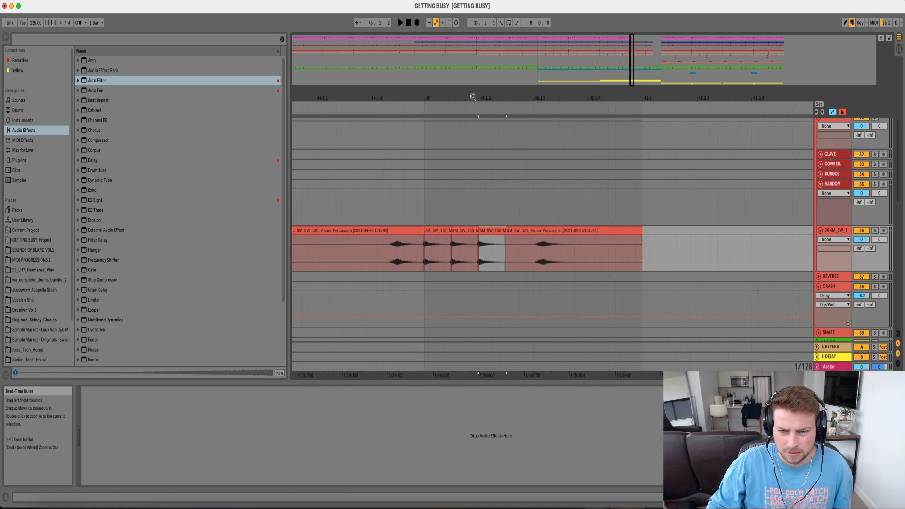
{"action": "left_click_drag", "start_coordinate": [472, 96], "coordinate": [451, 38]}
{"action": "key", "text": "super+d"}
{"action": "key", "text": "super+d"}
{"action": "key", "text": "super+d"}
{"action": "key", "text": "super+d"}
{"action": "key", "text": "super+d"}
{"action": "key", "text": "super+d"}
{"action": "key", "text": "super+d"}
{"action": "key", "text": "super+d"}
{"action": "key", "text": "super+d"}
{"action": "key", "text": "super+d"}
{"action": "key", "text": "super+d"}
{"action": "key", "text": "super+d"}
{"action": "key", "text": "super+d"}
{"action": "key", "text": "super+d"}
{"action": "key", "text": "super+d"}
{"action": "key", "text": "super+d"}
{"action": "key", "text": "super+d"}
{"action": "key", "text": "super+d"}
{"action": "key", "text": "super+d"}
{"action": "key", "text": "super+d"}
{"action": "key", "text": "super+d"}
{"action": "key", "text": "super+d"}
{"action": "key", "text": "super+d"}
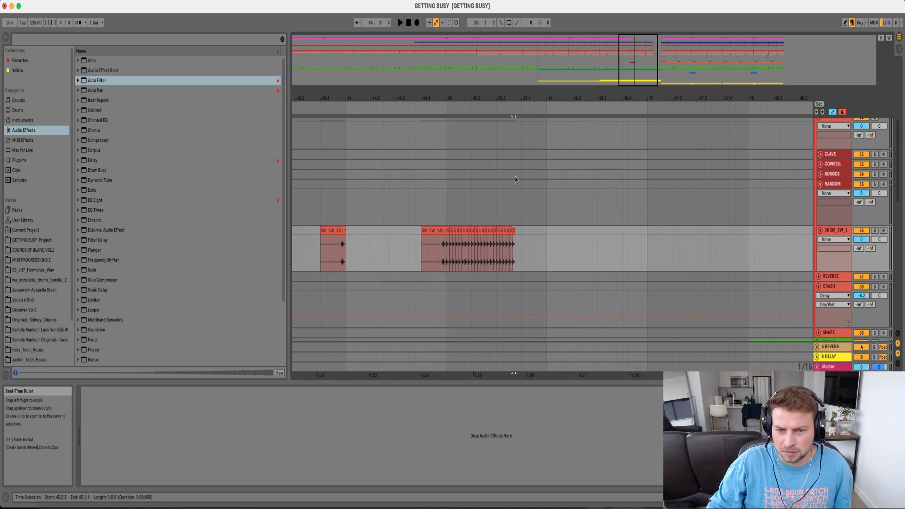
Inspect the DRUMS group's Endless Smile automation and devices, and play the percussion roll from just before bar 45
{"action": "left_click_drag", "start_coordinate": [422, 95], "coordinate": [424, 86]}
{"action": "scroll", "coordinate": [430, 237], "scroll_direction": "up", "scroll_amount": 4}
{"action": "scroll", "coordinate": [431, 259], "scroll_direction": "down", "scroll_amount": 1}
{"action": "scroll", "coordinate": [604, 200], "scroll_direction": "up", "scroll_amount": 4}
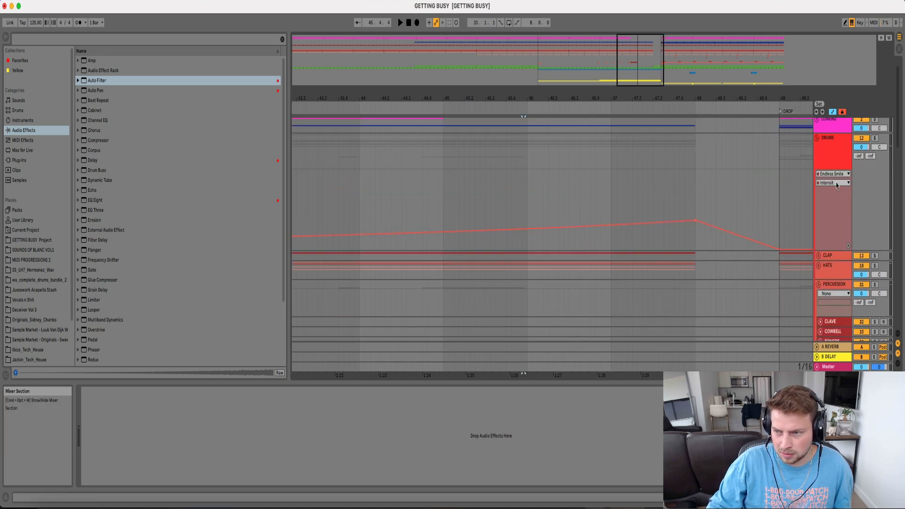
{"action": "left_click", "coordinate": [836, 194]}
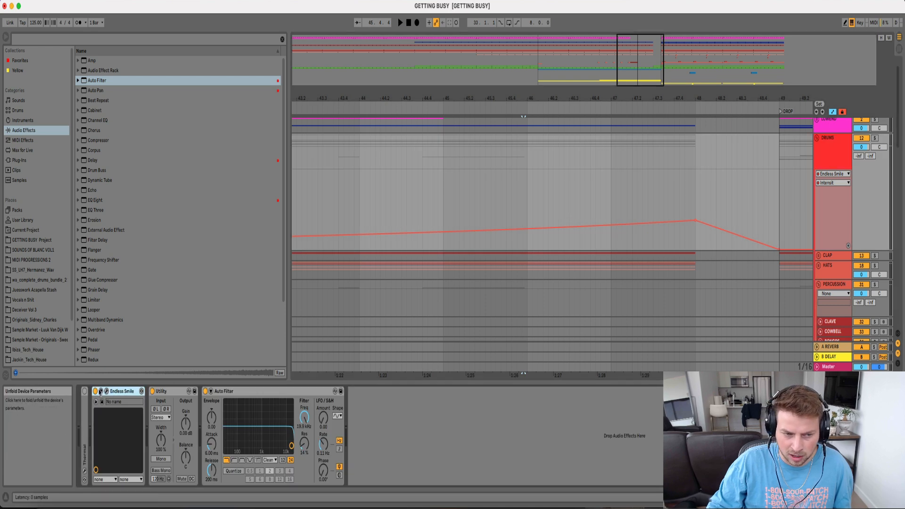
{"action": "scroll", "coordinate": [417, 246], "scroll_direction": "down", "scroll_amount": 3}
{"action": "left_click", "coordinate": [408, 249]}
{"action": "key", "text": "space"}
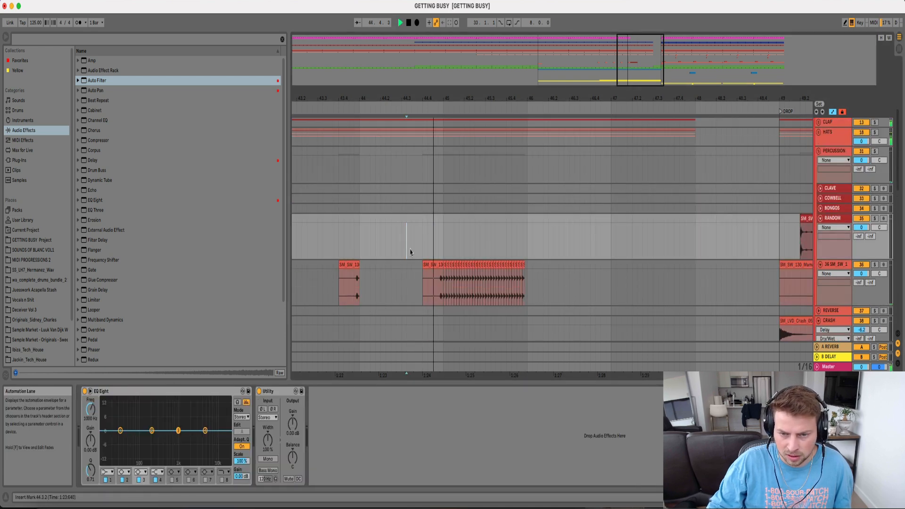
Delete every second slice of the percussion roll between 45.1.1 and 45.3.1, checking the rhythm in playback
{"action": "left_click_drag", "start_coordinate": [447, 101], "coordinate": [448, 156]}
{"action": "left_click", "coordinate": [436, 264]}
{"action": "key", "text": "Delete"}
{"action": "left_click", "coordinate": [465, 265]}
{"action": "key", "text": "Delete"}
{"action": "left_click", "coordinate": [401, 276]}
{"action": "key", "text": "space"}
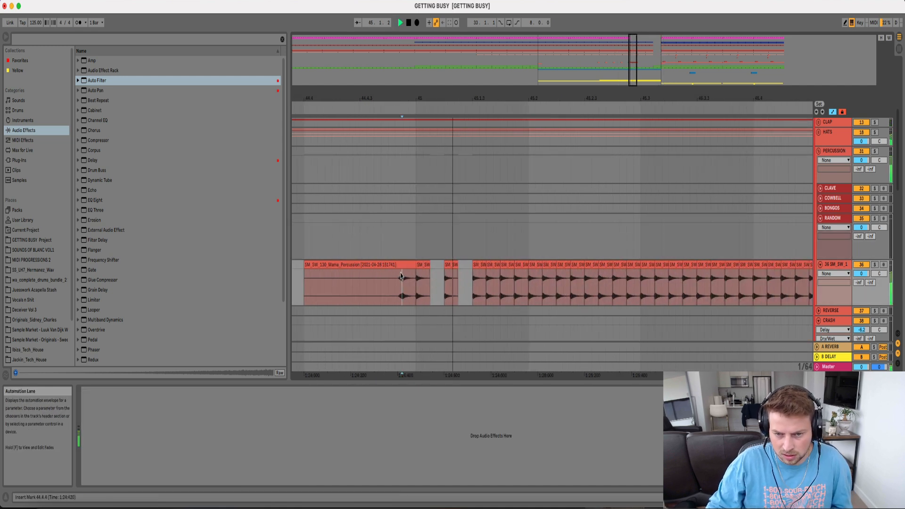
{"action": "left_click", "coordinate": [494, 265]}
{"action": "key", "text": "Delete"}
{"action": "left_click", "coordinate": [522, 265]}
{"action": "key", "text": "Delete"}
{"action": "left_click", "coordinate": [550, 265]}
{"action": "key", "text": "Delete"}
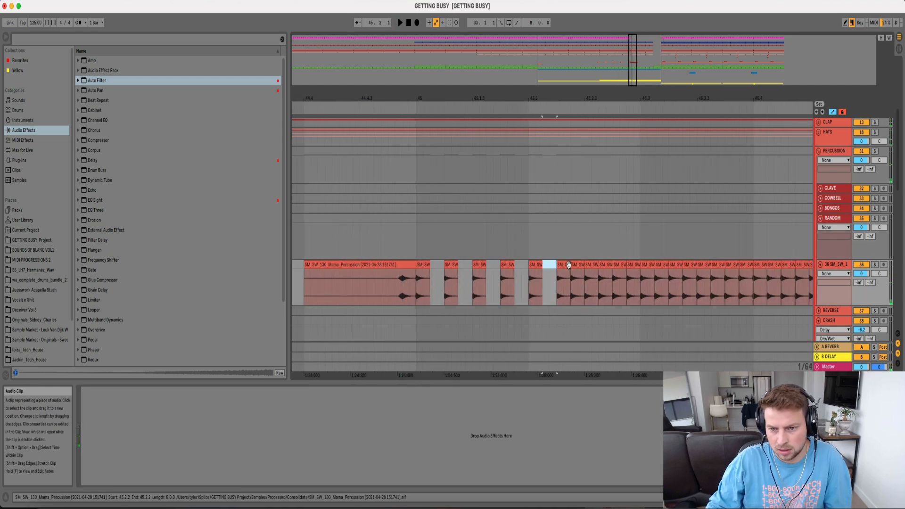
{"action": "left_click", "coordinate": [577, 265]}
{"action": "key", "text": "Delete"}
{"action": "key", "text": "Delete"}
Loop the thinned percussion roll from 45.1.1 to 45.3.1 and audition it
{"action": "left_click_drag", "start_coordinate": [635, 267], "coordinate": [418, 272]}
{"action": "key", "text": "super+l"}
{"action": "left_click", "coordinate": [875, 265]}
{"action": "key", "text": "space"}
{"action": "left_click", "coordinate": [875, 265]}
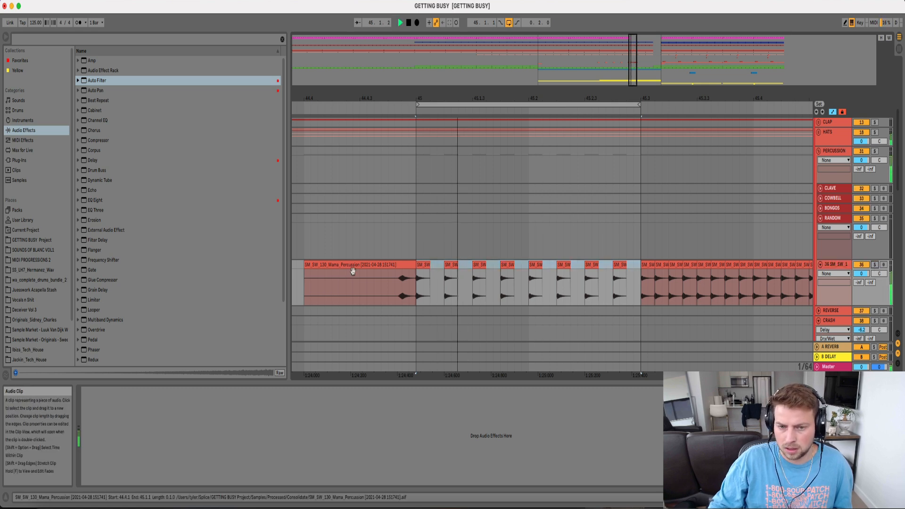
{"action": "left_click", "coordinate": [367, 285]}
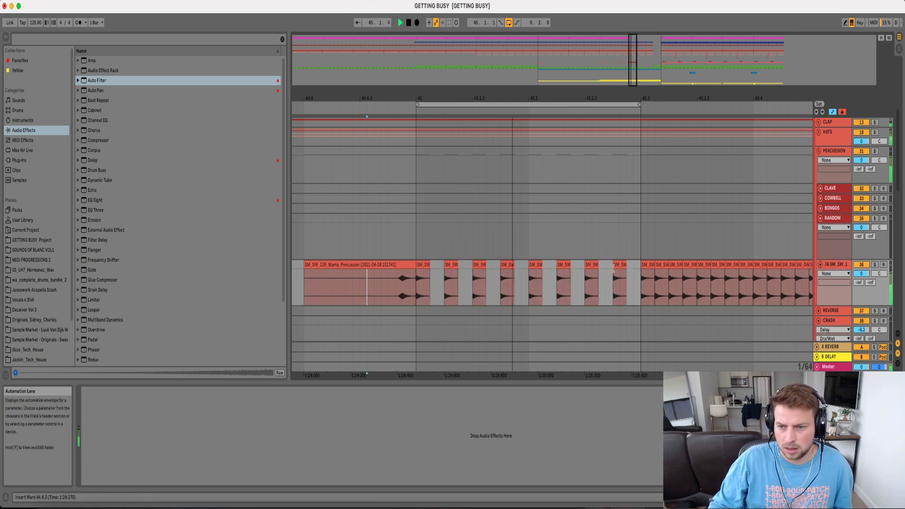
{"action": "key", "text": "space"}
Consolidate the roll from 45.1.1 to 45.3.1 into one clip and duplicate it up to 48.1.1
{"action": "left_click_drag", "start_coordinate": [639, 264], "coordinate": [418, 265]}
{"action": "key", "text": "super+j"}
{"action": "scroll", "coordinate": [518, 89], "scroll_direction": "right", "scroll_amount": 5}
{"action": "left_click_drag", "start_coordinate": [519, 89], "coordinate": [519, 35]}
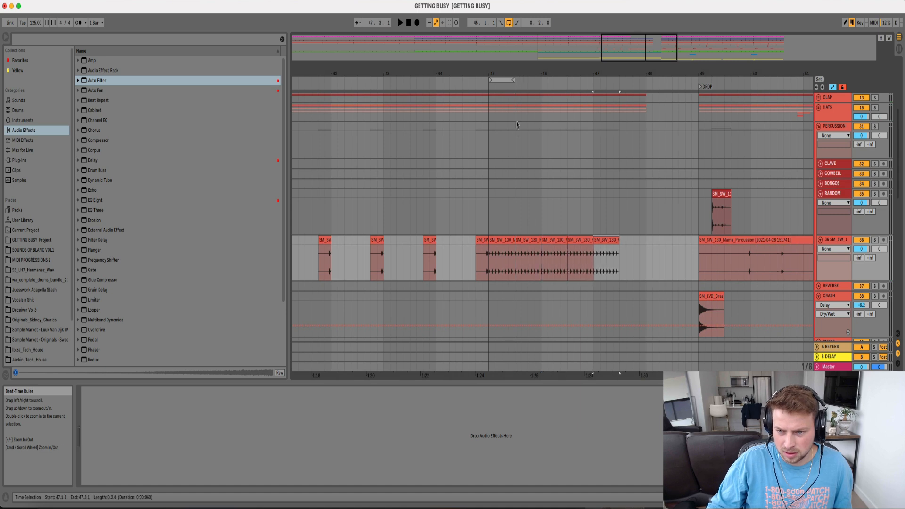
Turn off the arrangement loop, play the buildup from bar 43 and display the DRUMS group's Endless Smile Device On automation
{"action": "left_click", "coordinate": [403, 221]}
{"action": "left_click", "coordinate": [510, 23]}
{"action": "key", "text": "space"}
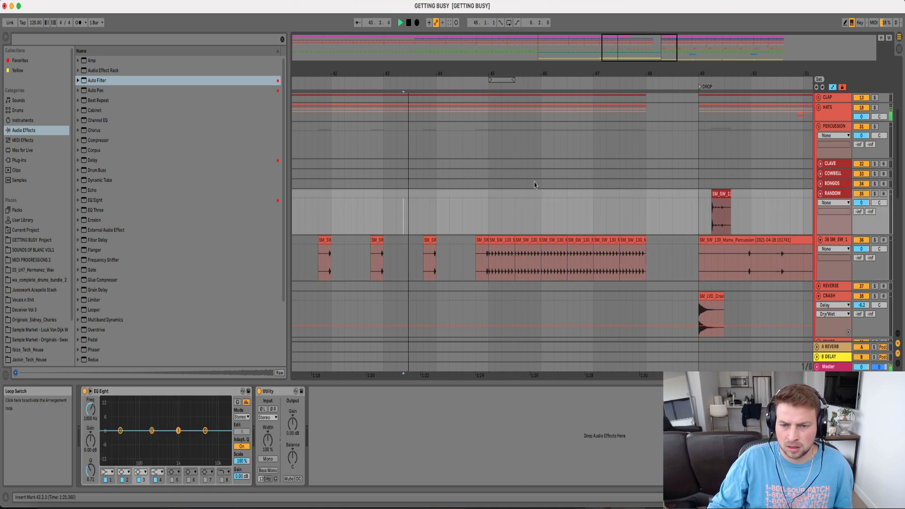
{"action": "scroll", "coordinate": [521, 143], "scroll_direction": "up", "scroll_amount": 5}
{"action": "left_click", "coordinate": [826, 123]}
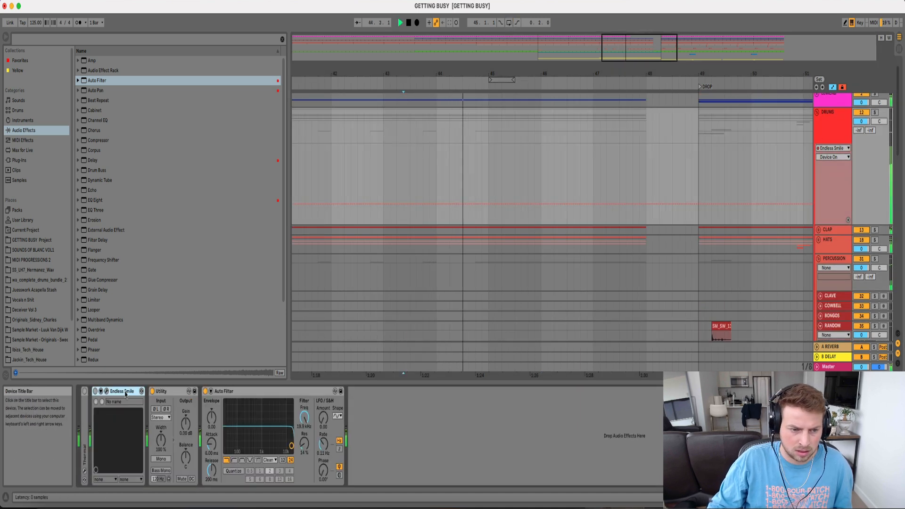
{"action": "scroll", "coordinate": [409, 286], "scroll_direction": "down", "scroll_amount": 2}
{"action": "scroll", "coordinate": [608, 229], "scroll_direction": "down", "scroll_amount": 5}
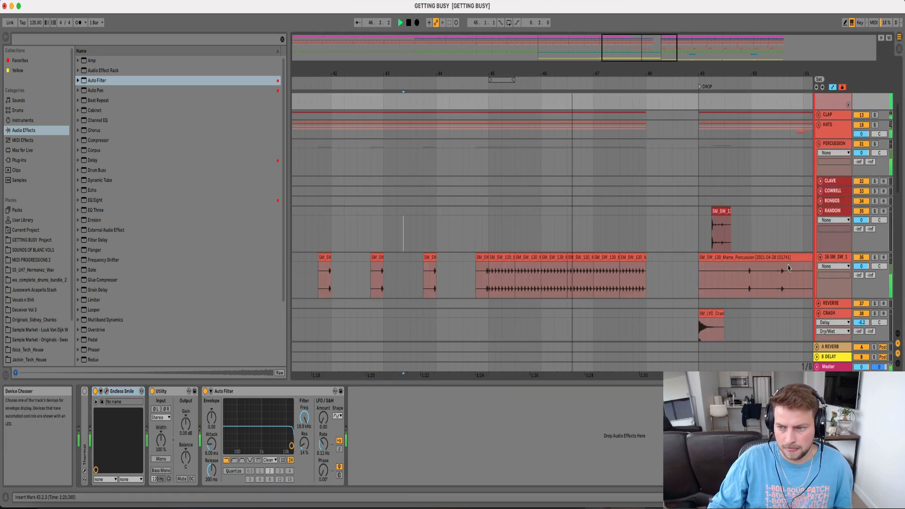
Listen through the end of the percussion roll into the drop while reviewing the percussion, crash and FX tracks
{"action": "left_click", "coordinate": [642, 256]}
{"action": "left_click", "coordinate": [837, 260]}
{"action": "scroll", "coordinate": [678, 247], "scroll_direction": "down", "scroll_amount": 10}
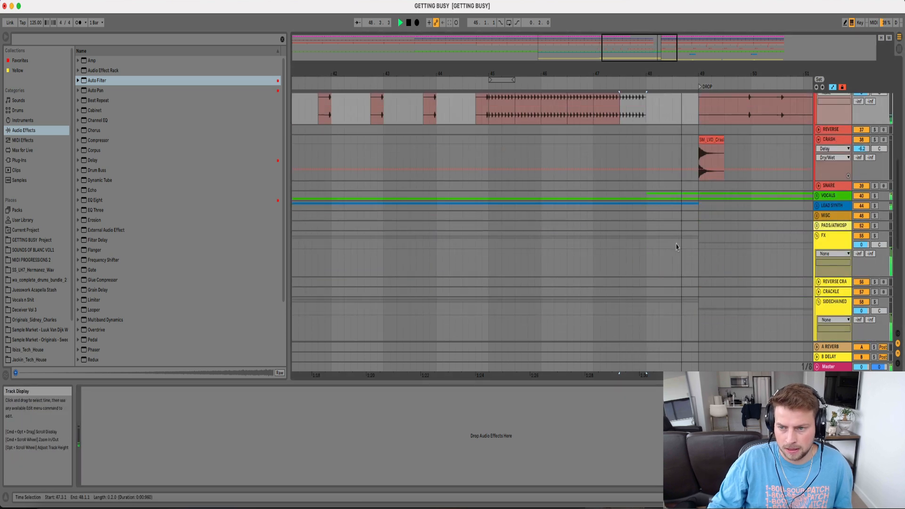
{"action": "scroll", "coordinate": [677, 247], "scroll_direction": "up", "scroll_amount": 3}
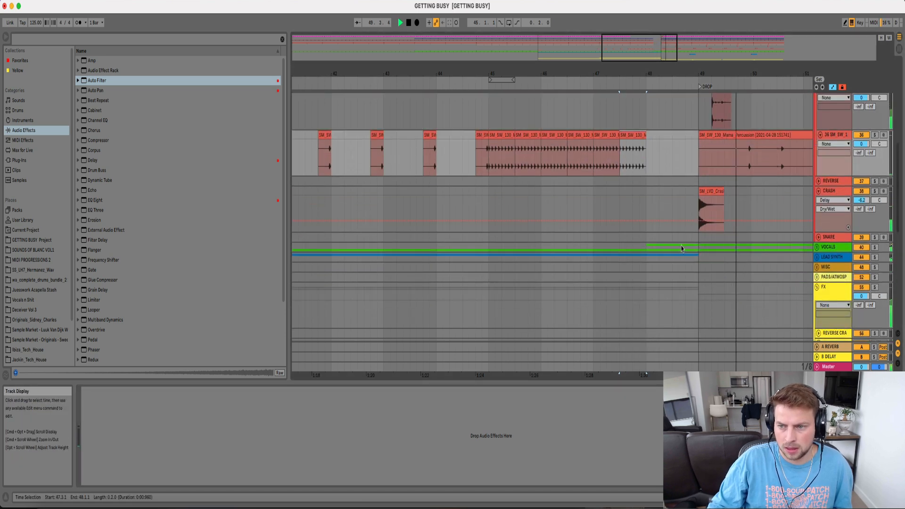
{"action": "left_click_drag", "start_coordinate": [701, 74], "coordinate": [701, 58]}
{"action": "key", "text": "space"}
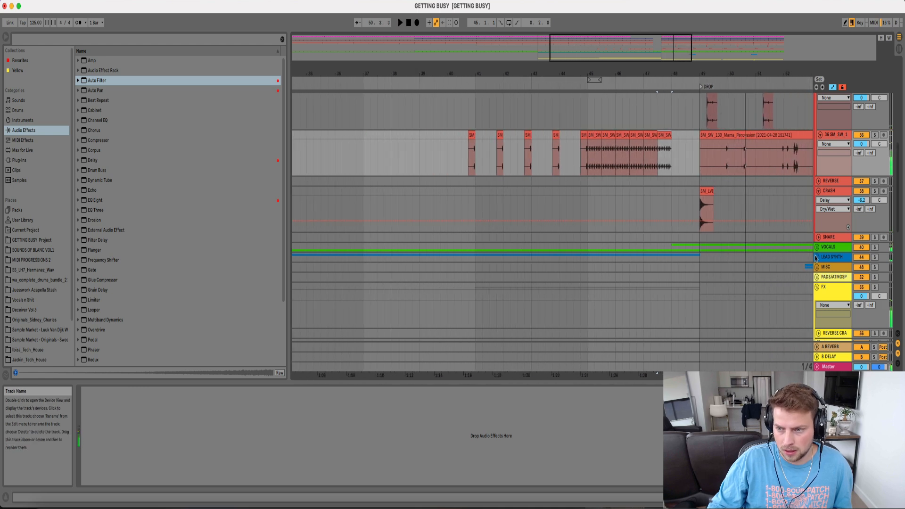
Expand the LEAD SYNTH group, solo its MAIN track and play it from 46.3.1
{"action": "left_click", "coordinate": [818, 257]}
{"action": "scroll", "coordinate": [806, 246], "scroll_direction": "down", "scroll_amount": 7}
{"action": "scroll", "coordinate": [806, 246], "scroll_direction": "down", "scroll_amount": 5}
{"action": "scroll", "coordinate": [806, 246], "scroll_direction": "up", "scroll_amount": 5}
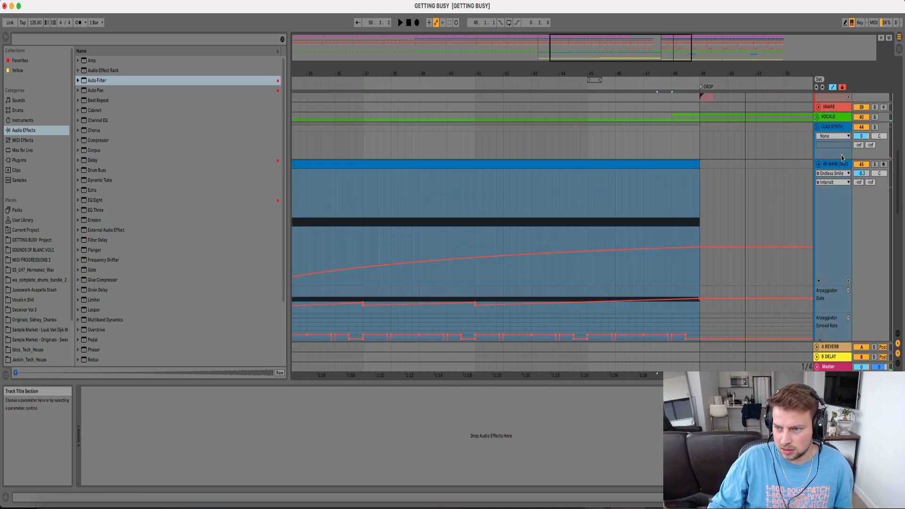
{"action": "left_click", "coordinate": [875, 165]}
{"action": "left_click", "coordinate": [630, 194]}
{"action": "key", "text": "space"}
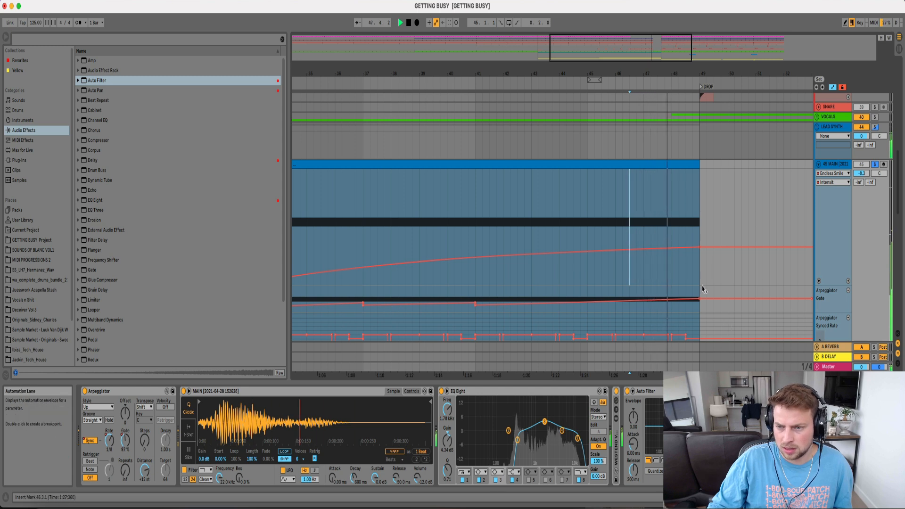
{"action": "key", "text": "space"}
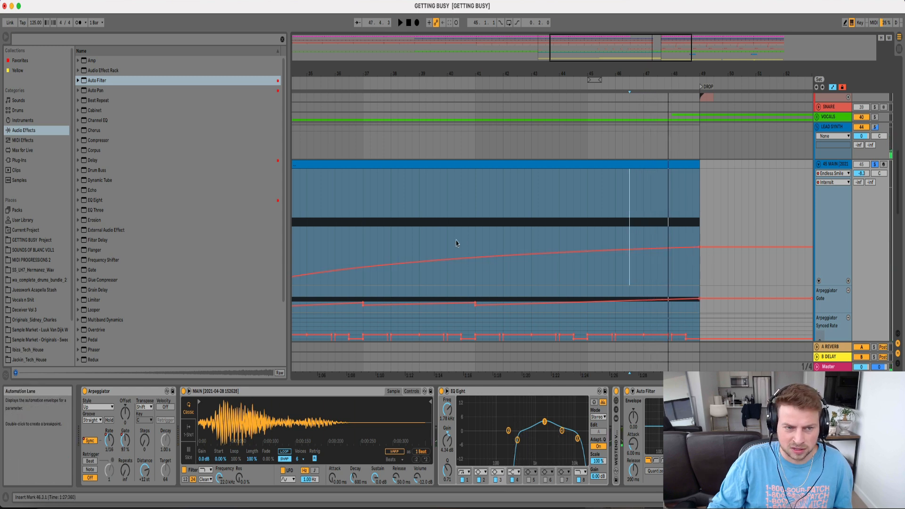
Automate the lead synth MAIN track's Auto Filter frequency with a rising ramp from bar 47 to the drop, and collapse the track
{"action": "left_click_drag", "start_coordinate": [89, 88], "coordinate": [801, 431]}
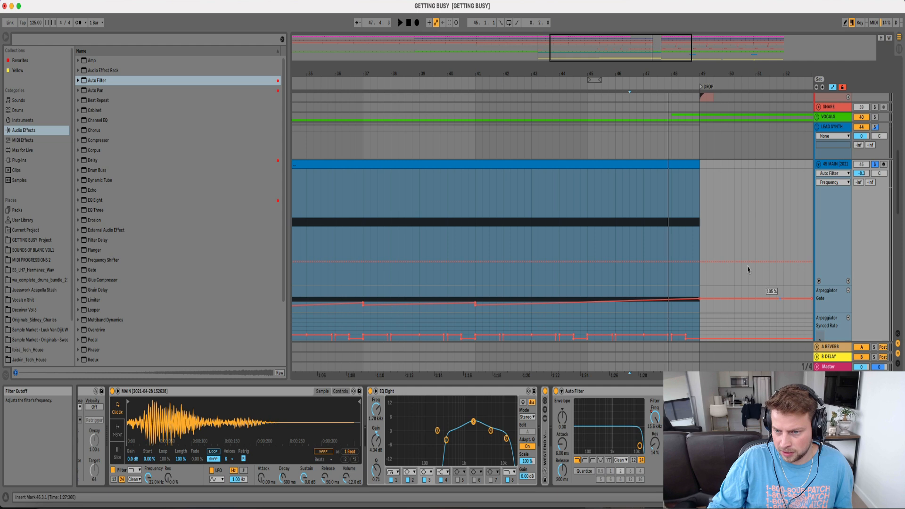
{"action": "left_click", "coordinate": [644, 266]}
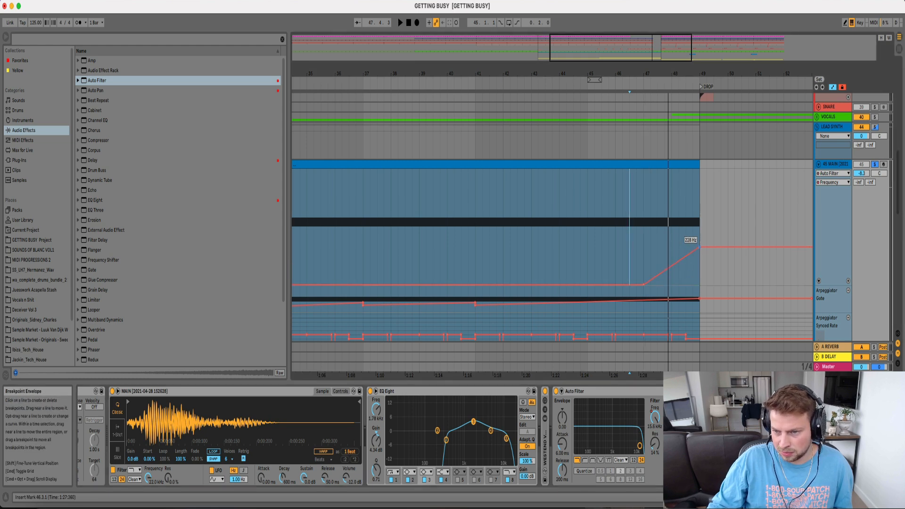
{"action": "left_click", "coordinate": [634, 237]}
{"action": "mouse_move", "coordinate": [669, 269]}
{"action": "left_mouse_down"}
{"action": "mouse_move", "coordinate": [669, 278]}
{"action": "mouse_move", "coordinate": [697, 242]}
{"action": "mouse_move", "coordinate": [697, 201]}
{"action": "left_mouse_up"}
{"action": "key", "text": "space"}
{"action": "left_click", "coordinate": [819, 164]}
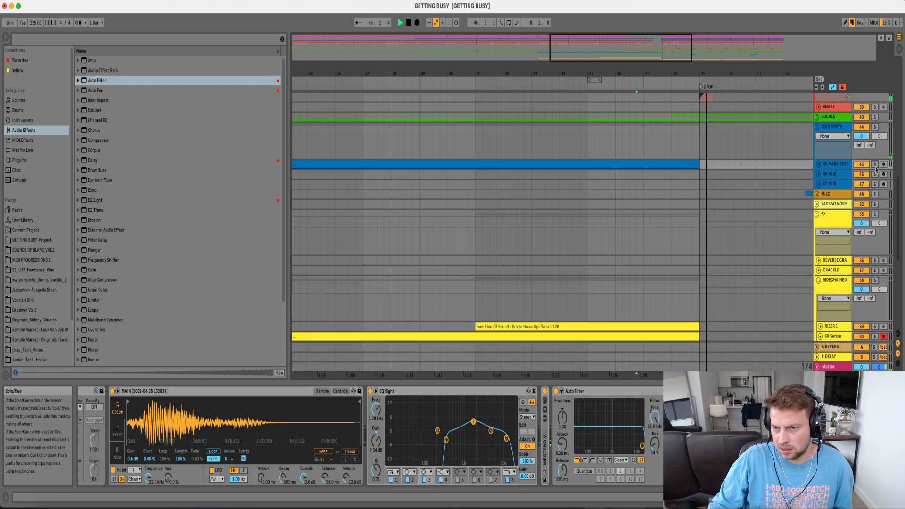
Expand the VOCALS group and lower the MAIN vocal clip's gain in the bar before the drop to -2.22 dB during playback
{"action": "key", "text": "space"}
{"action": "scroll", "coordinate": [747, 205], "scroll_direction": "up", "scroll_amount": 2}
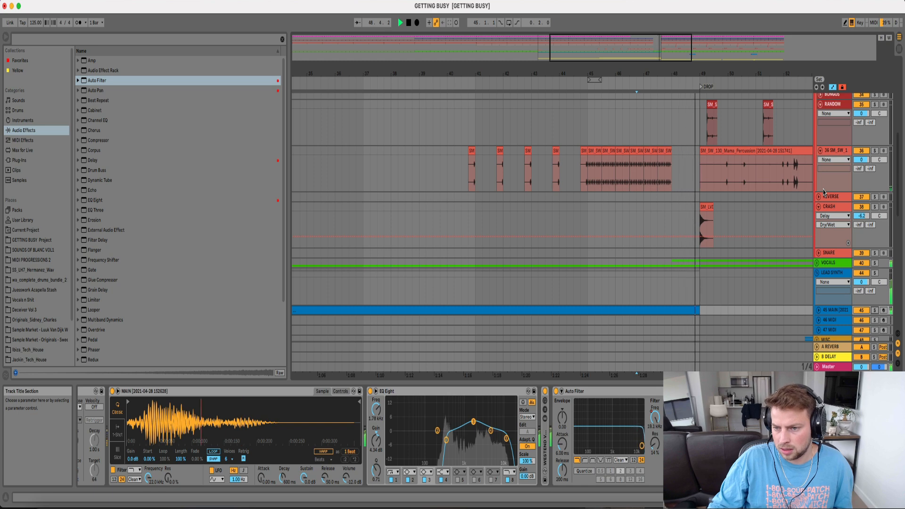
{"action": "left_click", "coordinate": [817, 263]}
{"action": "scroll", "coordinate": [707, 283], "scroll_direction": "down", "scroll_amount": 3}
{"action": "key", "text": "space"}
{"action": "left_click", "coordinate": [686, 239]}
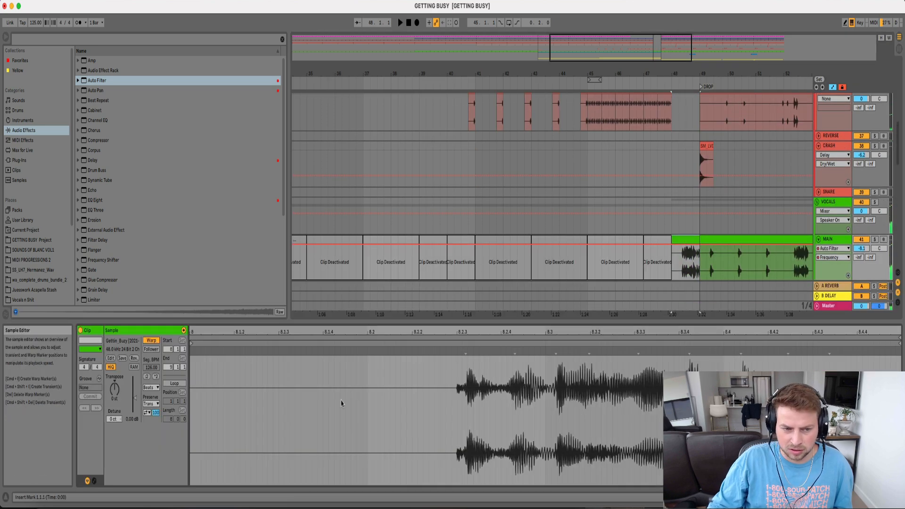
{"action": "key", "text": "space"}
{"action": "mouse_move", "coordinate": [134, 399]}
{"action": "left_mouse_down"}
{"action": "mouse_move", "coordinate": [134, 413]}
{"action": "mouse_move", "coordinate": [135, 398]}
{"action": "left_mouse_up"}
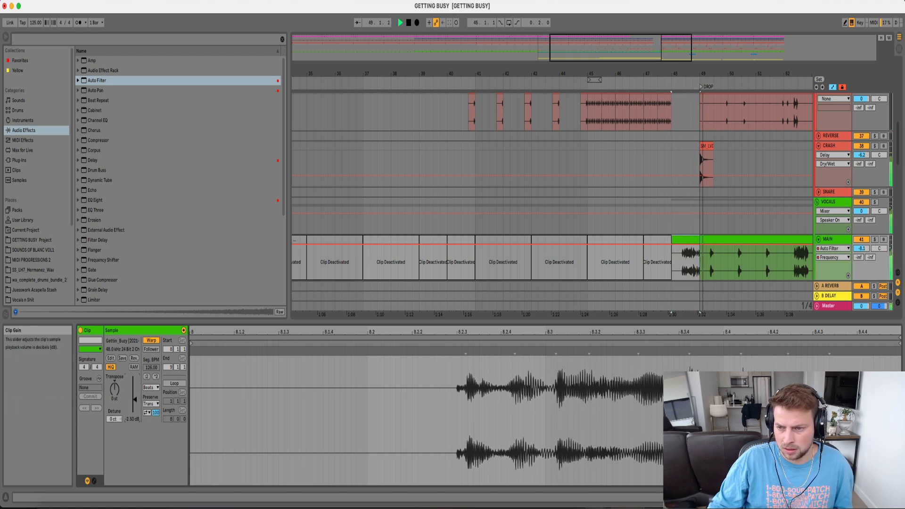
{"action": "scroll", "coordinate": [616, 199], "scroll_direction": "up", "scroll_amount": 5}
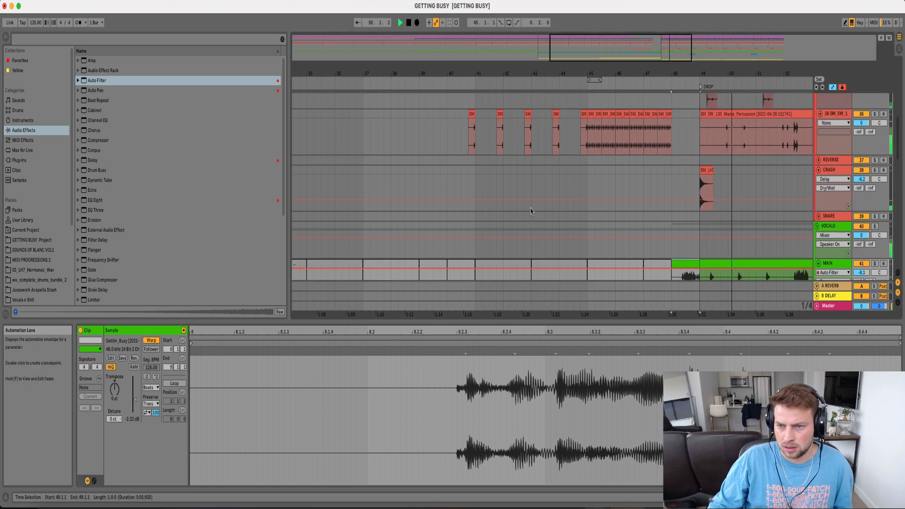
{"action": "scroll", "coordinate": [616, 199], "scroll_direction": "down", "scroll_amount": 3}
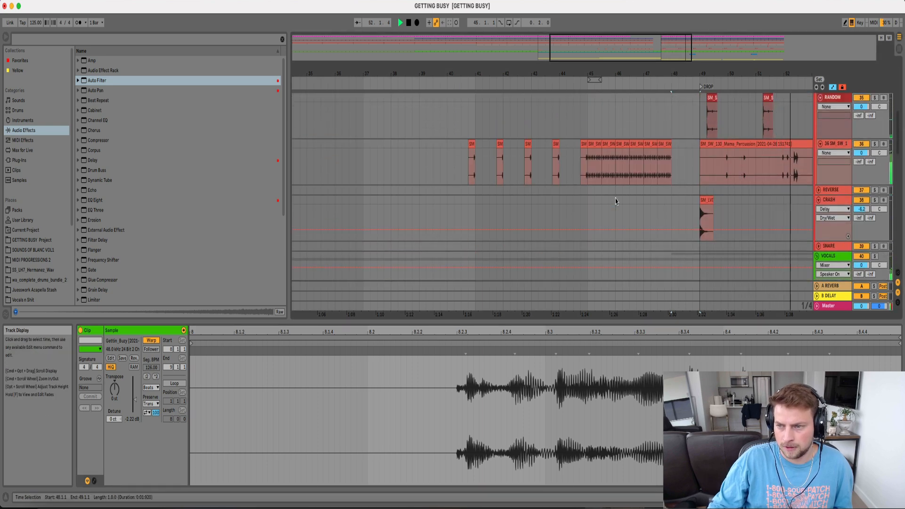
Add an Auto Filter to the Mama Percussion track and set it to a high-pass with a low cutoff
{"action": "left_click", "coordinate": [664, 176]}
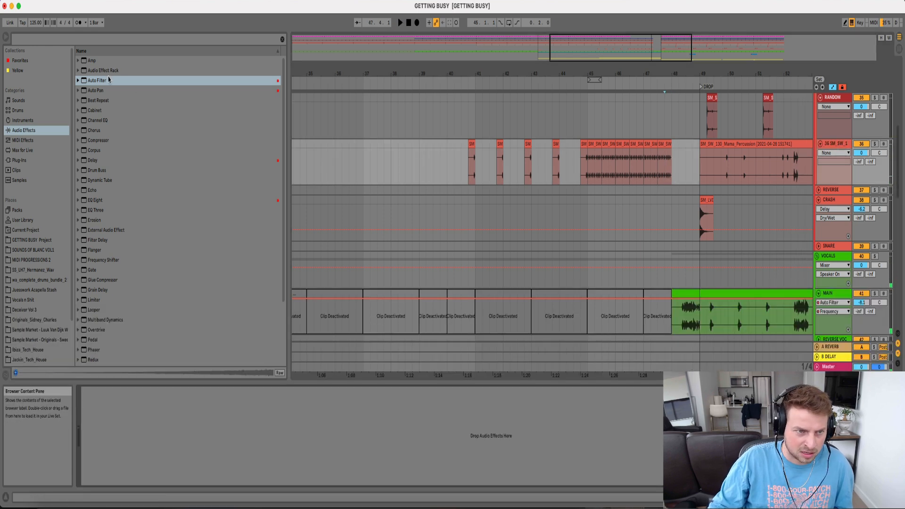
{"action": "double_click", "coordinate": [97, 81]}
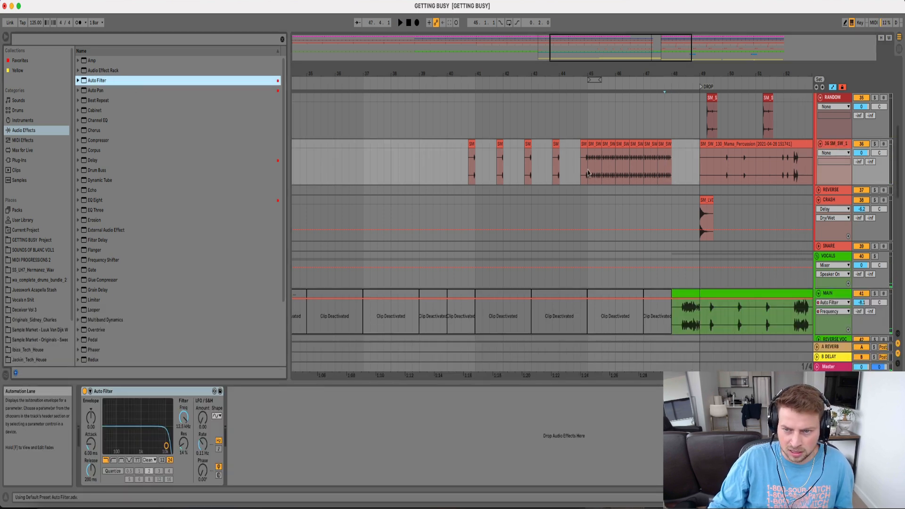
{"action": "mouse_move", "coordinate": [184, 417]}
{"action": "left_mouse_down"}
{"action": "mouse_move", "coordinate": [183, 406]}
{"action": "mouse_move", "coordinate": [183, 426]}
{"action": "left_mouse_up"}
{"action": "left_click", "coordinate": [114, 460]}
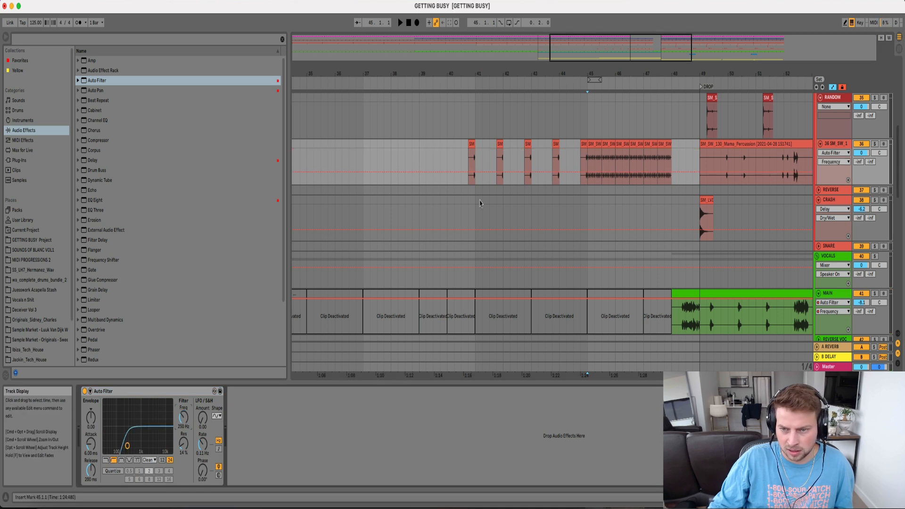
Automate the Mama Percussion track's Auto Filter frequency as a rising curve from 45.1.1 to 48.1.1 and play it back
{"action": "key", "text": "space"}
{"action": "left_click", "coordinate": [589, 175]}
{"action": "left_click_drag", "start_coordinate": [676, 175], "coordinate": [674, 156]}
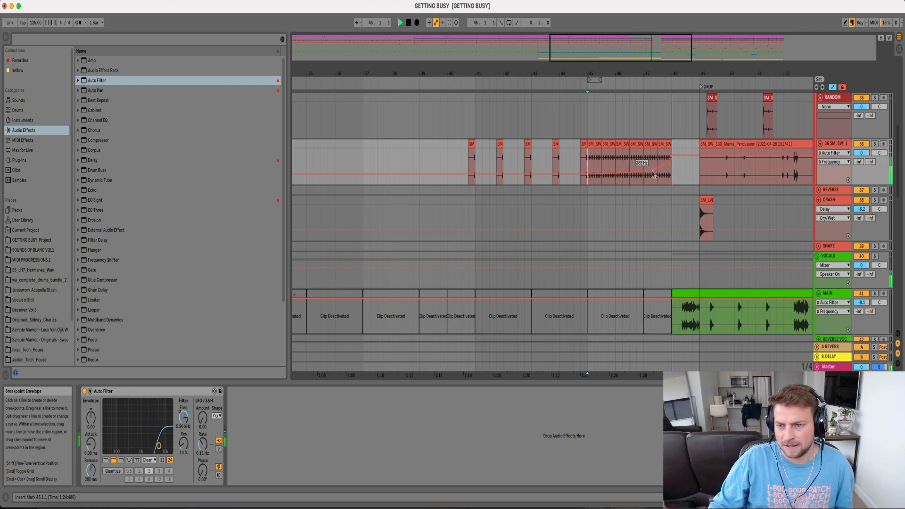
{"action": "scroll", "coordinate": [754, 163], "scroll_direction": "up", "scroll_amount": 6}
{"action": "scroll", "coordinate": [755, 163], "scroll_direction": "up", "scroll_amount": 3}
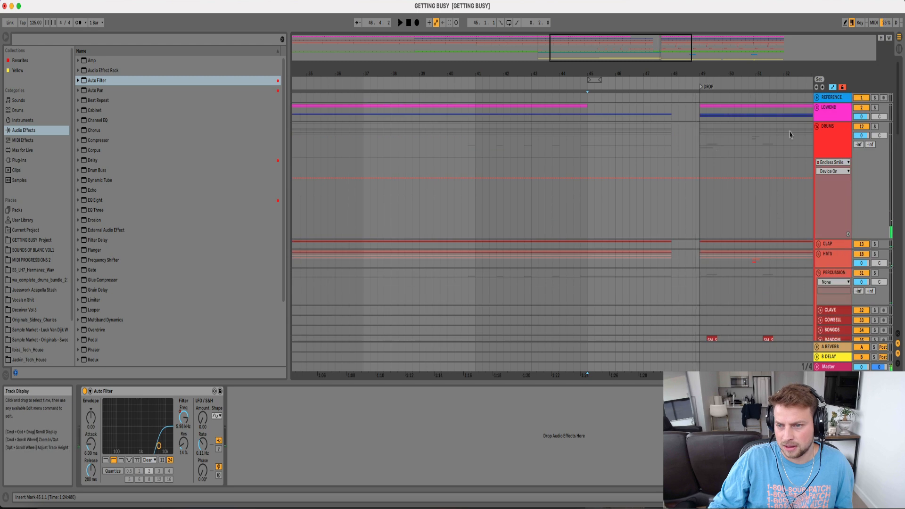
Move the drop in the LOWEND group's EQ Eight Device On automation to bar 48 and expand the KICK group
{"action": "scroll", "coordinate": [666, 243], "scroll_direction": "up", "scroll_amount": 6}
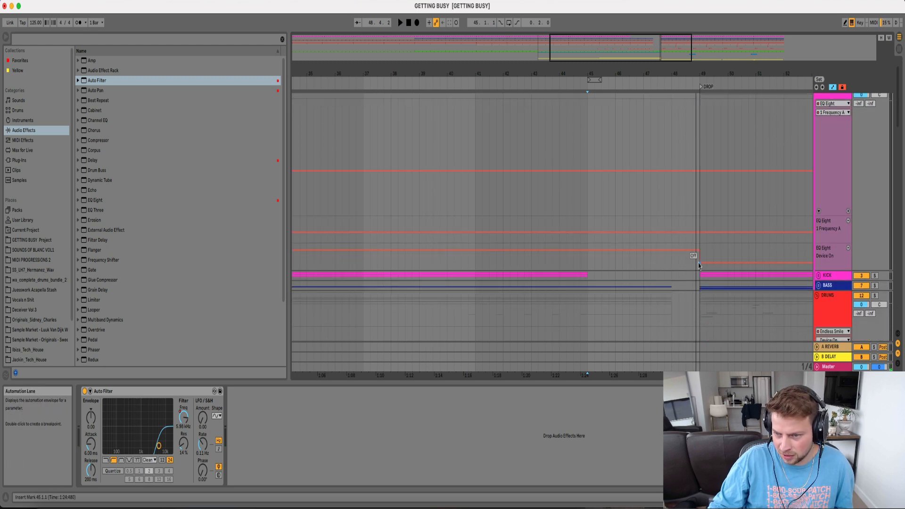
{"action": "left_click_drag", "start_coordinate": [699, 263], "coordinate": [672, 262]}
{"action": "left_click", "coordinate": [817, 276]}
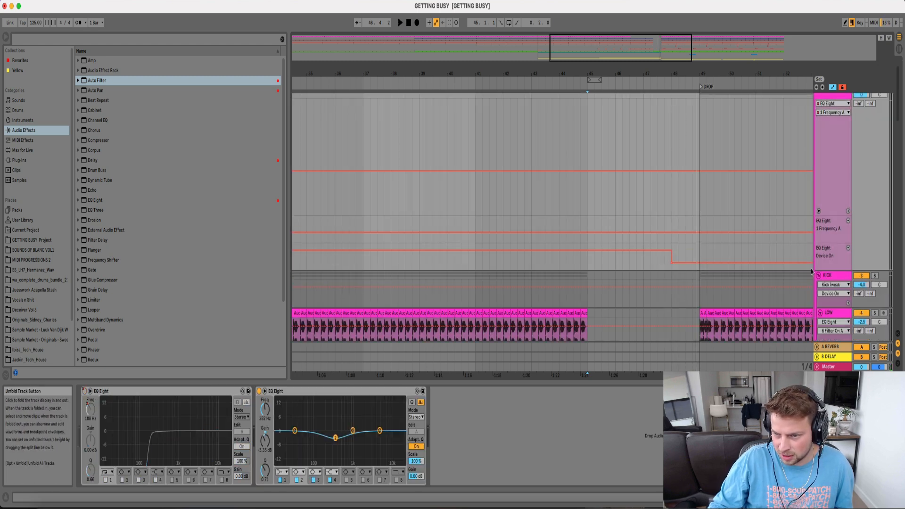
Copy the first kick hits of the drop on the LOW and MID tracks to 48.4 as a pickup and play it back
{"action": "scroll", "coordinate": [766, 243], "scroll_direction": "down", "scroll_amount": 2}
{"action": "left_click", "coordinate": [702, 255]}
{"action": "left_click_drag", "start_coordinate": [709, 72], "coordinate": [709, 126]}
{"action": "scroll", "coordinate": [679, 198], "scroll_direction": "down", "scroll_amount": 3}
{"action": "left_click", "coordinate": [645, 211], "text": "shift"}
{"action": "left_click_drag", "start_coordinate": [658, 228], "coordinate": [628, 181]}
{"action": "key", "text": "super+c"}
{"action": "left_click", "coordinate": [607, 174]}
{"action": "left_click", "coordinate": [568, 169]}
{"action": "key", "text": "super+v"}
{"action": "key", "text": "super+v"}
{"action": "left_click", "coordinate": [468, 168]}
{"action": "key", "text": "space"}
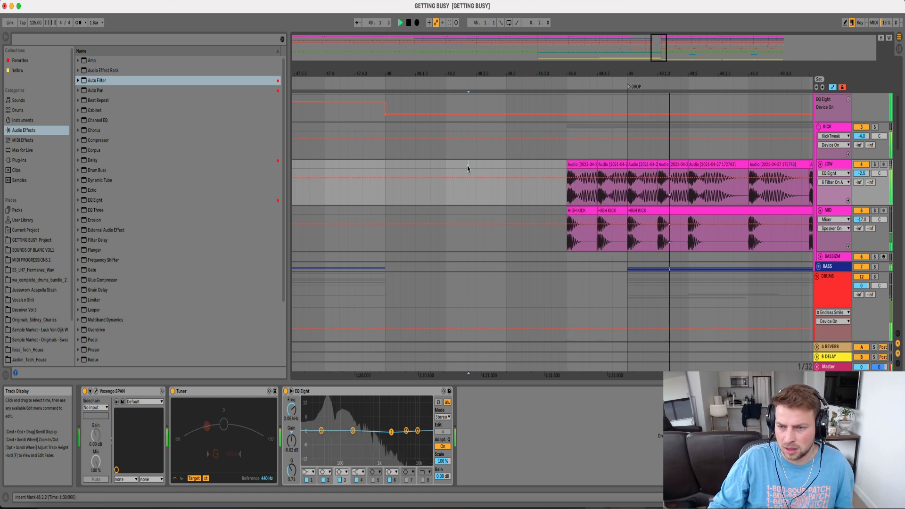
Collapse the LOWEND, DRUMS, VOCALS and FX groups to get an overview of the whole arrangement
{"action": "left_click_drag", "start_coordinate": [623, 73], "coordinate": [623, 24]}
{"action": "left_click_drag", "start_coordinate": [713, 71], "coordinate": [621, 51]}
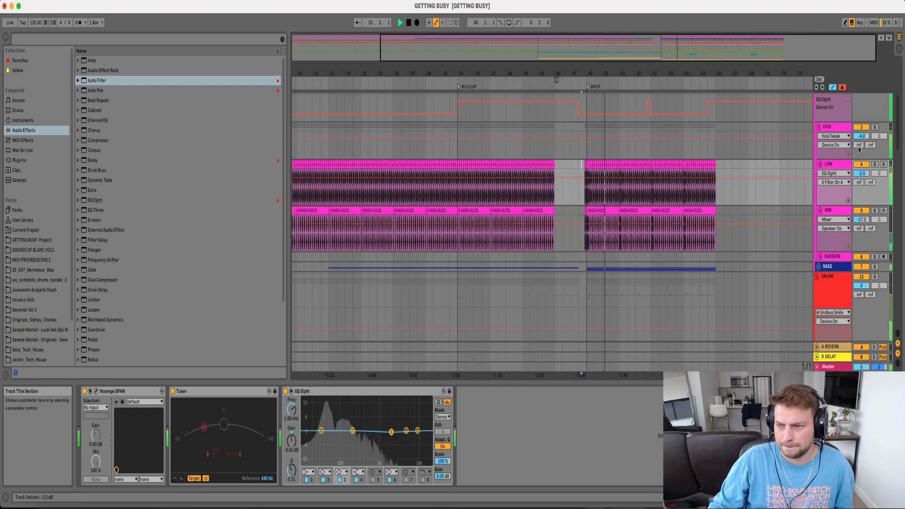
{"action": "scroll", "coordinate": [824, 145], "scroll_direction": "up", "scroll_amount": 5}
{"action": "scroll", "coordinate": [824, 145], "scroll_direction": "up", "scroll_amount": 2}
{"action": "left_click", "coordinate": [817, 108]}
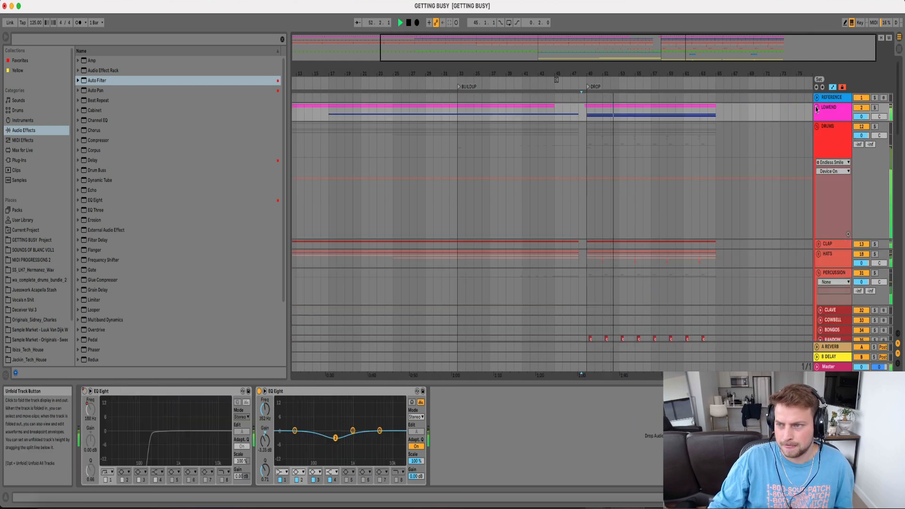
{"action": "left_click_drag", "start_coordinate": [708, 73], "coordinate": [708, 59]}
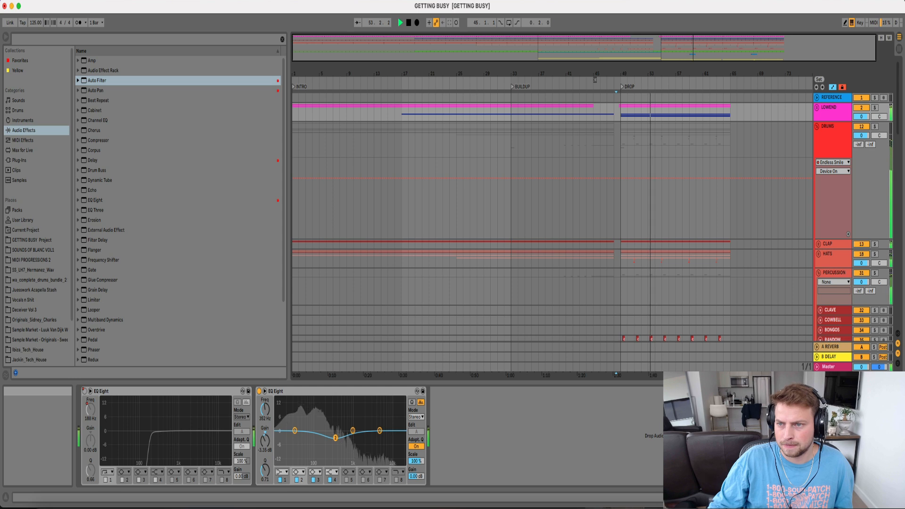
{"action": "left_click", "coordinate": [723, 1]}
{"action": "left_click", "coordinate": [735, 20]}
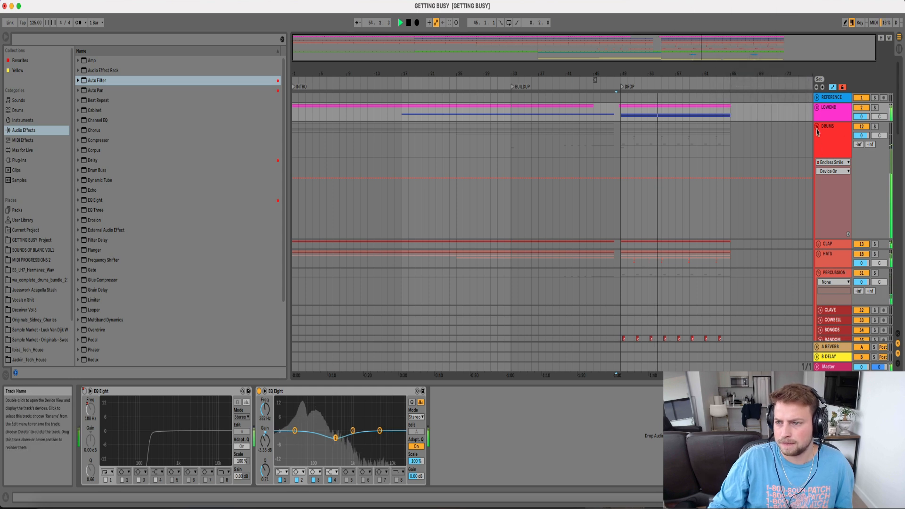
{"action": "left_click", "coordinate": [817, 127]}
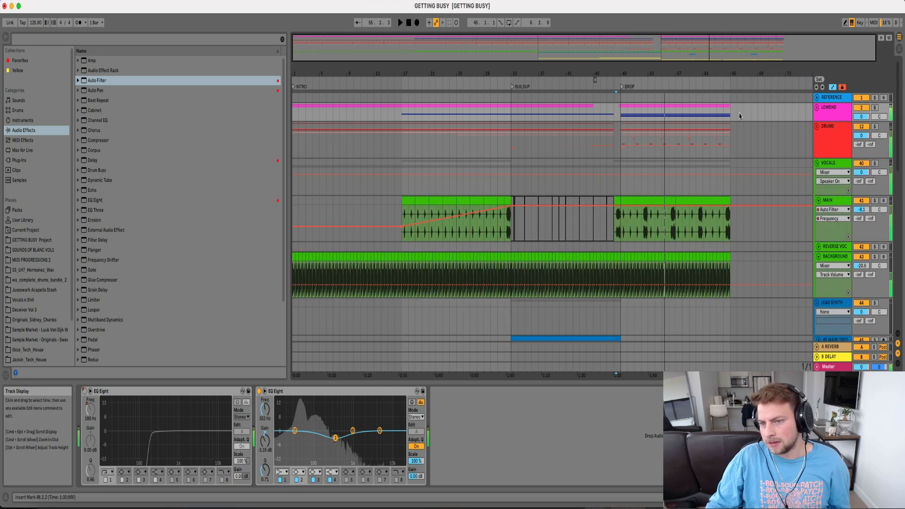
{"action": "left_click", "coordinate": [817, 163]}
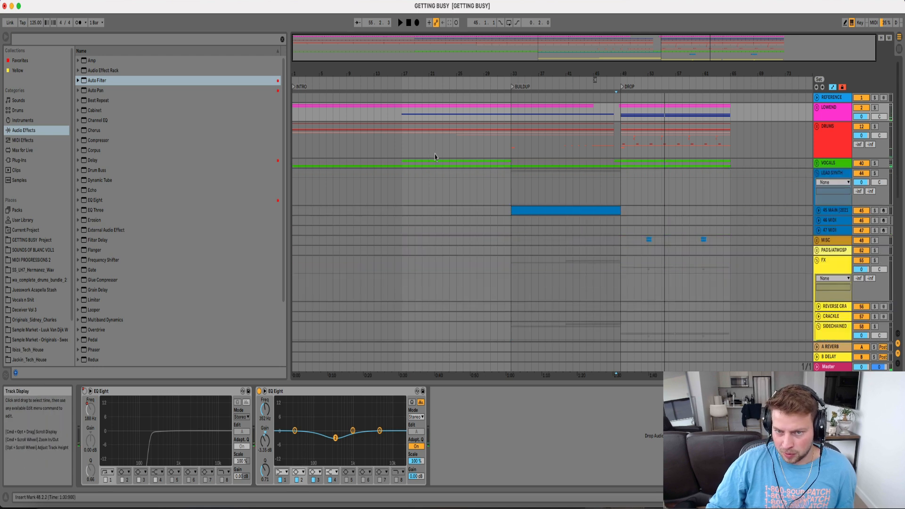
{"action": "left_click", "coordinate": [817, 260]}
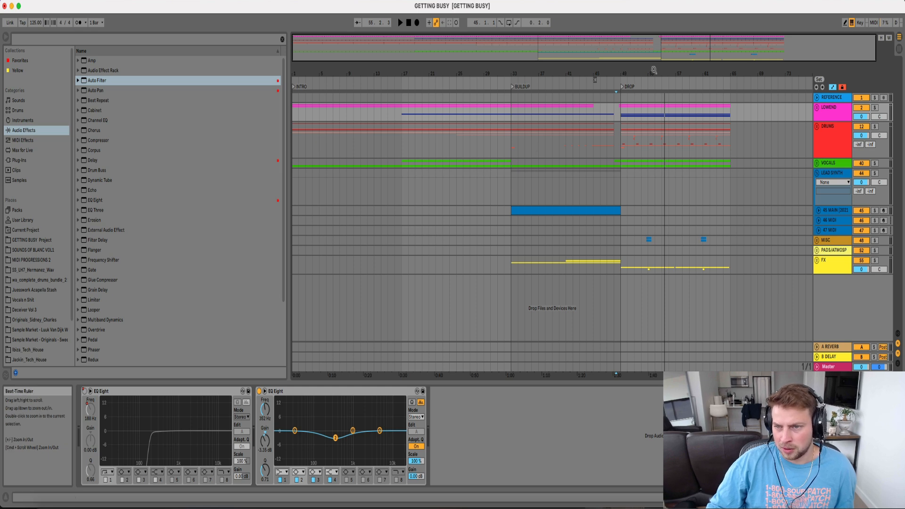
Duplicate the 16-bar drop from bar 49 to bar 65 across all tracks from LOWEND to FX
{"action": "left_click_drag", "start_coordinate": [629, 115], "coordinate": [730, 273]}
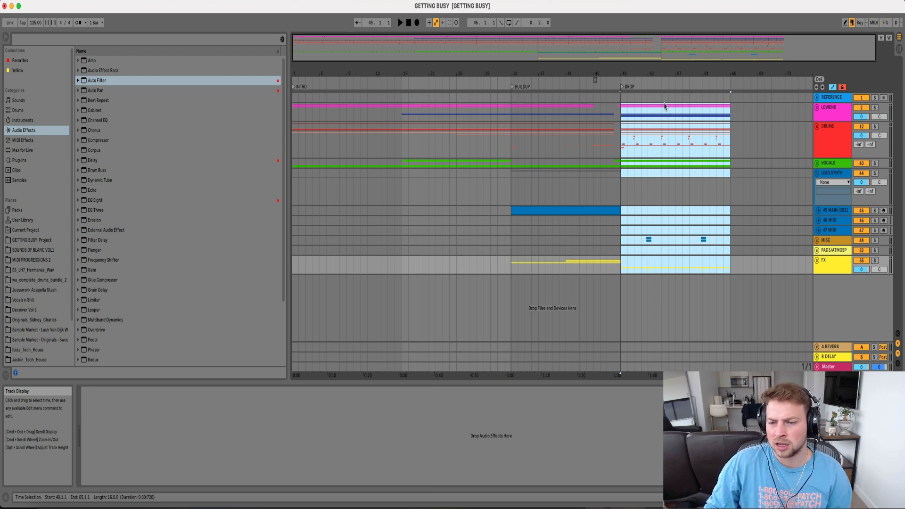
{"action": "left_click_drag", "start_coordinate": [696, 71], "coordinate": [695, 71]}
{"action": "left_click_drag", "start_coordinate": [621, 112], "coordinate": [728, 268]}
{"action": "key", "text": "super+d"}
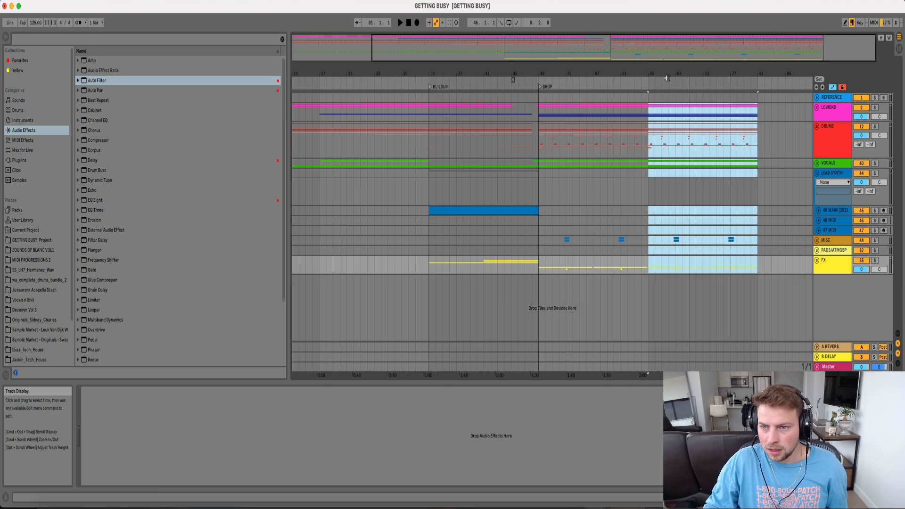
{"action": "left_click_drag", "start_coordinate": [672, 72], "coordinate": [672, 64]}
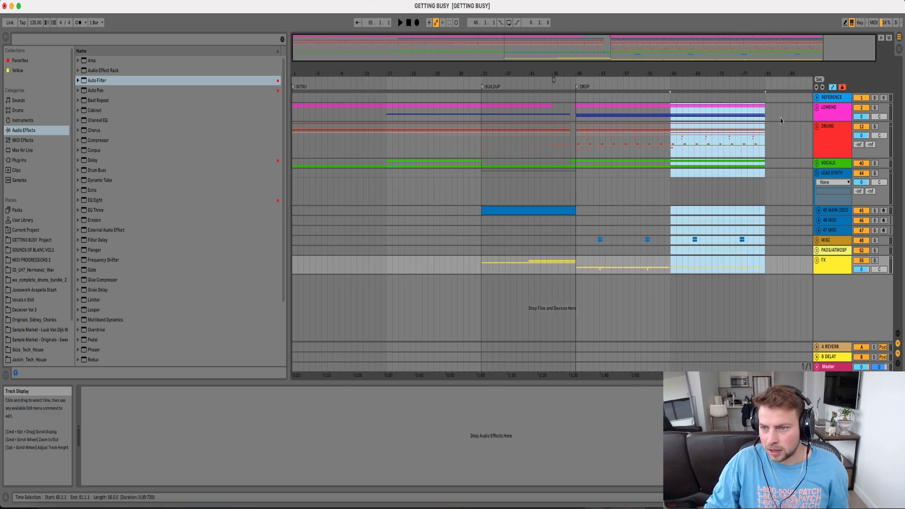
Add a locator named DROP 1.2 at the start of the duplicated drop section
{"action": "right_click", "coordinate": [674, 93]}
{"action": "left_click", "coordinate": [686, 110]}
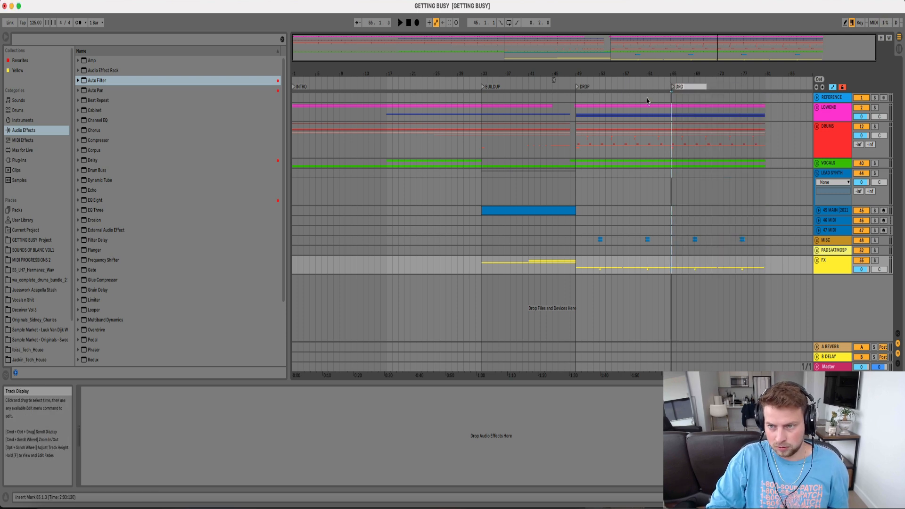
{"action": "key", "text": "Return"}
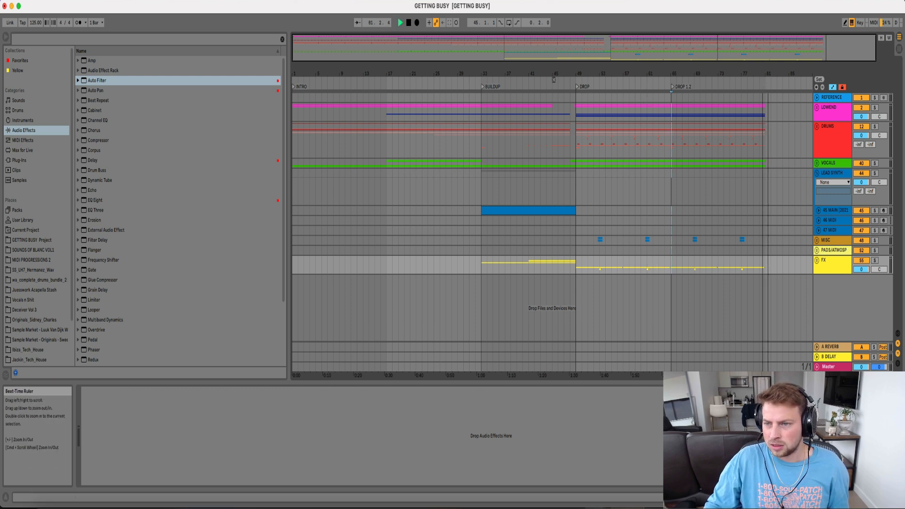
Expand the FX group, solo the DOWN 1 track and deactivate its last two clips
{"action": "left_click", "coordinate": [664, 143]}
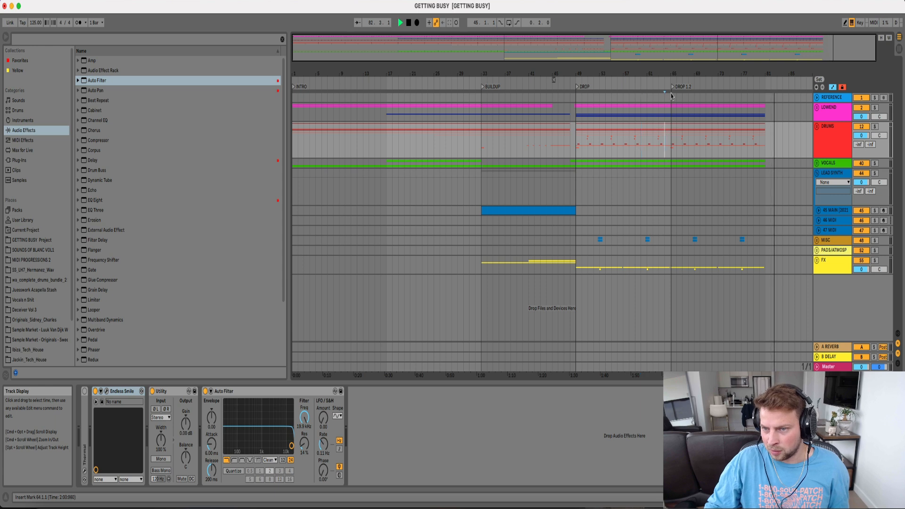
{"action": "left_click", "coordinate": [645, 173]}
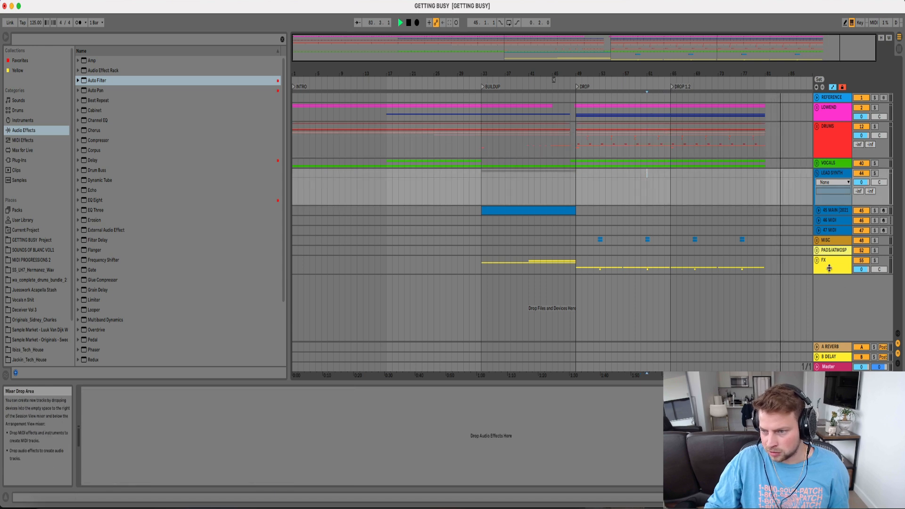
{"action": "left_click", "coordinate": [817, 261]}
{"action": "scroll", "coordinate": [713, 260], "scroll_direction": "down", "scroll_amount": 10}
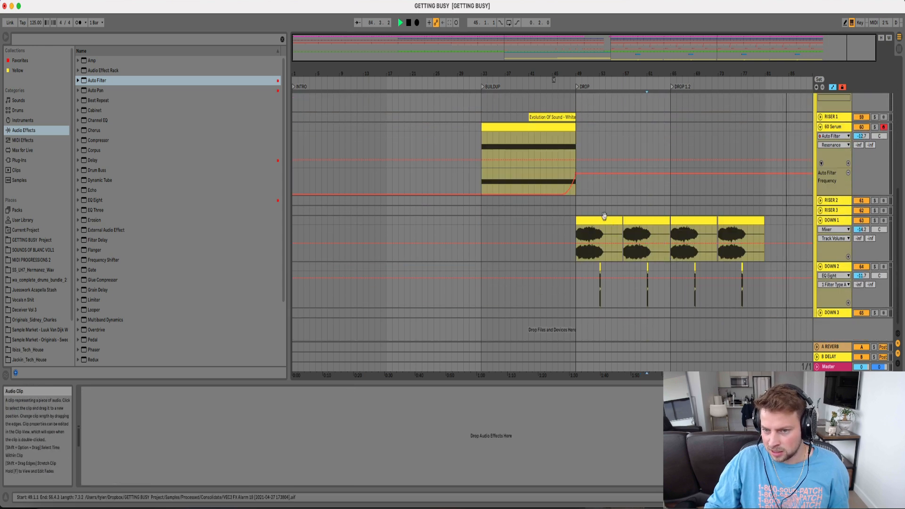
{"action": "left_click", "coordinate": [649, 245]}
{"action": "left_click", "coordinate": [874, 220]}
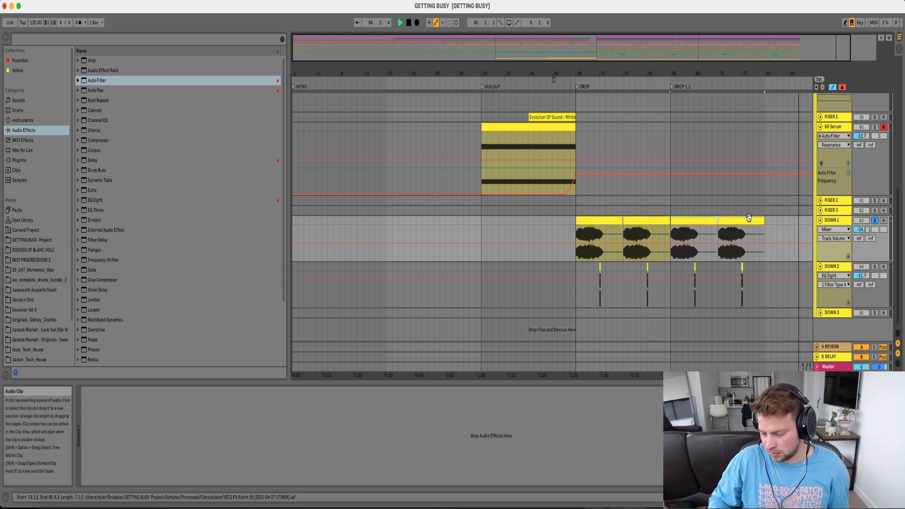
{"action": "key", "text": "0"}
{"action": "left_click", "coordinate": [654, 211]}
{"action": "key", "text": "space"}
{"action": "key", "text": "space"}
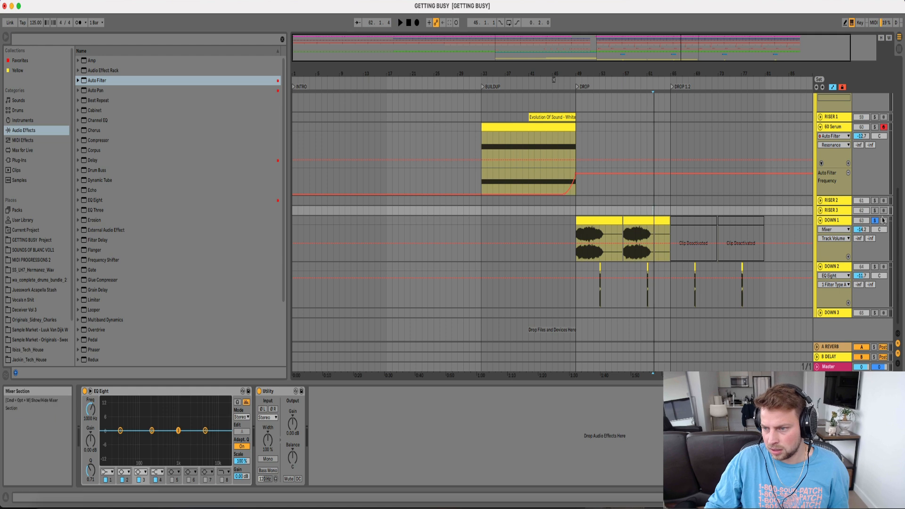
Deactivate the second DOWN 1 clip and reactivate the third one at the start of DROP 1.2
{"action": "key", "text": "space"}
{"action": "left_click", "coordinate": [666, 220]}
{"action": "key", "text": "0"}
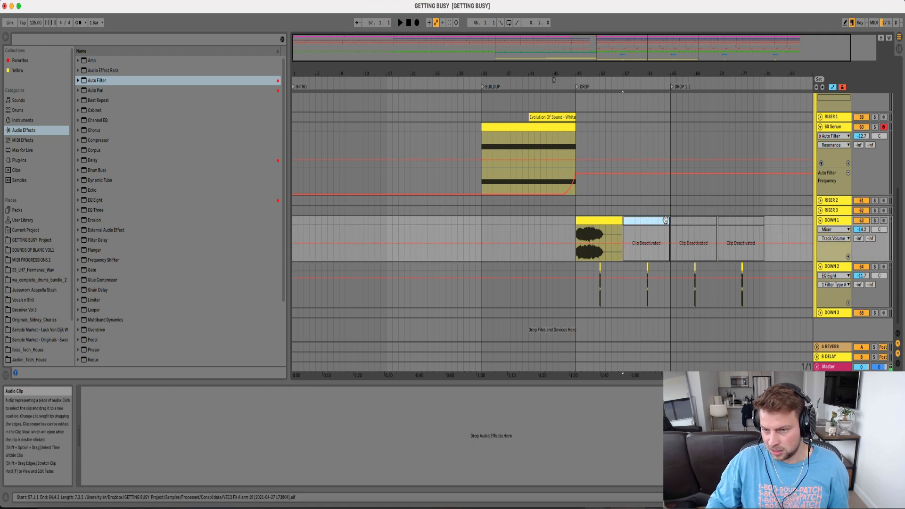
{"action": "left_click", "coordinate": [683, 220]}
{"action": "key", "text": "0"}
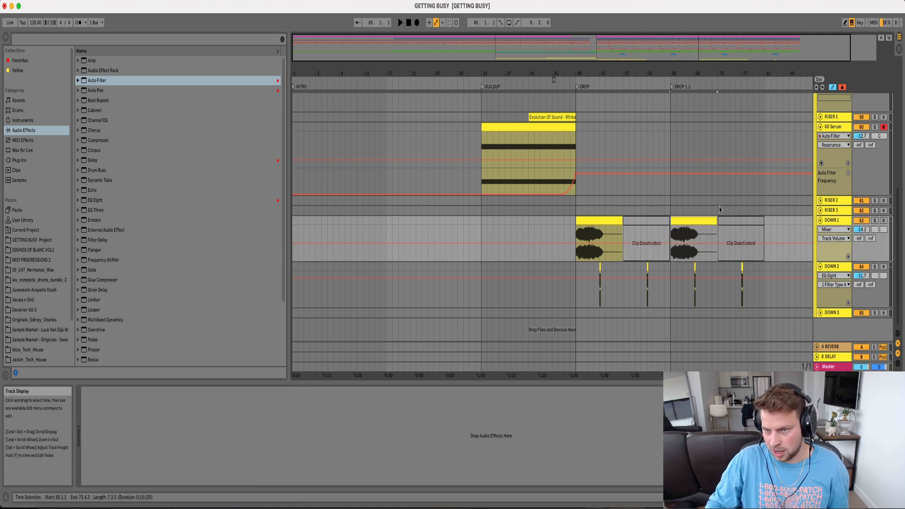
Expand the DRUMS and HATS groups, collapse MAIN HAT and insert a new audio track below the LOOP track
{"action": "scroll", "coordinate": [684, 180], "scroll_direction": "up", "scroll_amount": 10}
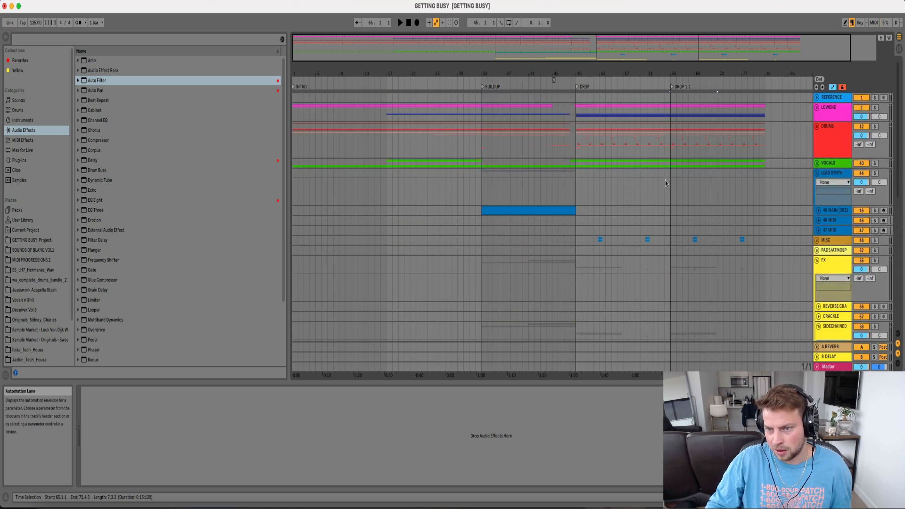
{"action": "left_click", "coordinate": [816, 126]}
{"action": "scroll", "coordinate": [820, 165], "scroll_direction": "down", "scroll_amount": 3}
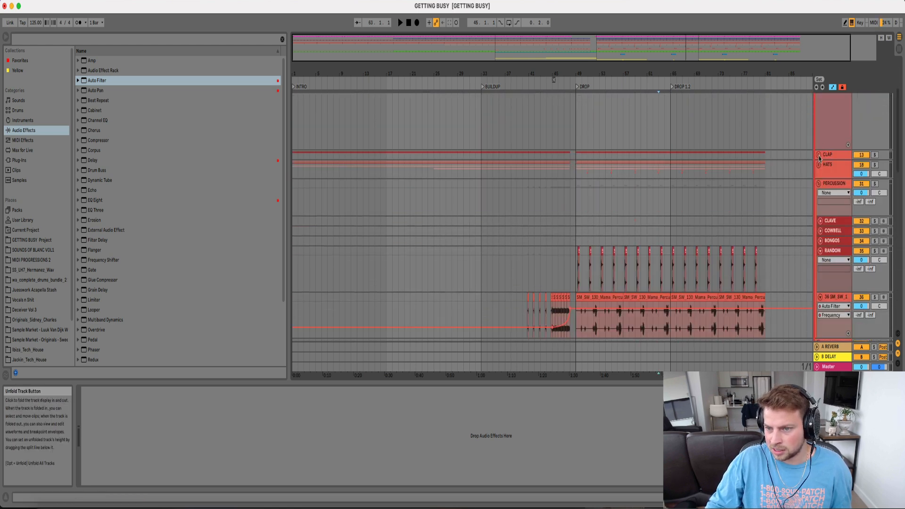
{"action": "left_click", "coordinate": [819, 165]}
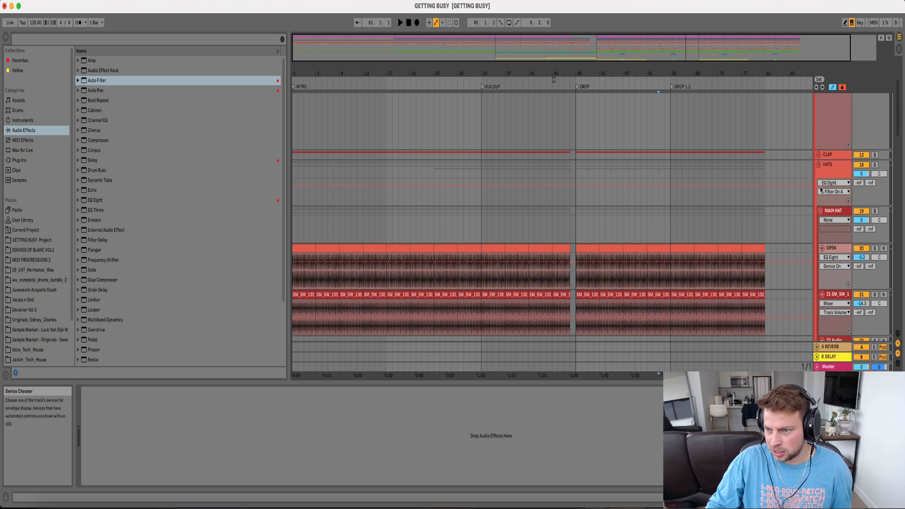
{"action": "left_click", "coordinate": [821, 212]}
{"action": "scroll", "coordinate": [821, 245], "scroll_direction": "down", "scroll_amount": 2}
{"action": "left_click", "coordinate": [748, 230]}
{"action": "key", "text": "super+t"}
Search all browser results for "SHAKER LOOP" and audition the Evolution Of Sound shaker loops down to Shaker Loop 19 126
{"action": "left_click", "coordinate": [176, 41]}
{"action": "type", "text": "SHAKER LOOP"}
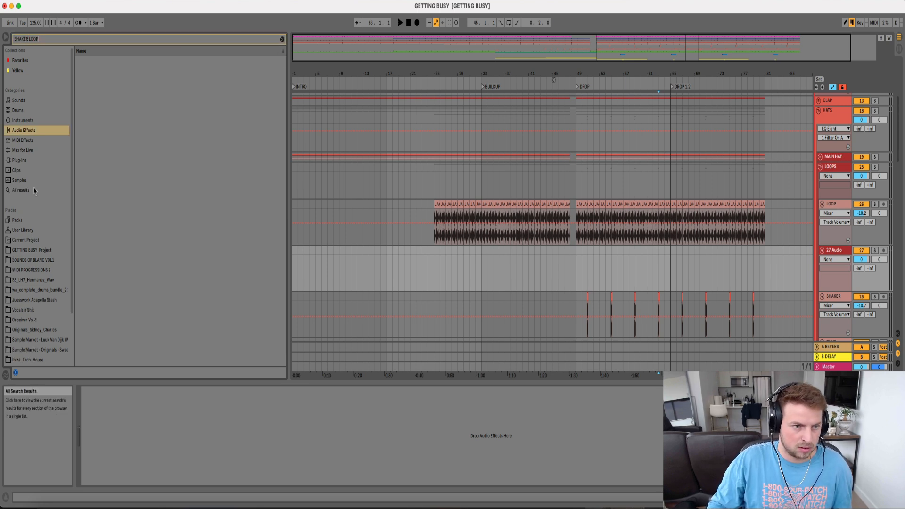
{"action": "left_click", "coordinate": [35, 191]}
{"action": "left_click", "coordinate": [125, 174]}
{"action": "left_click", "coordinate": [125, 218]}
{"action": "key", "text": "Down"}
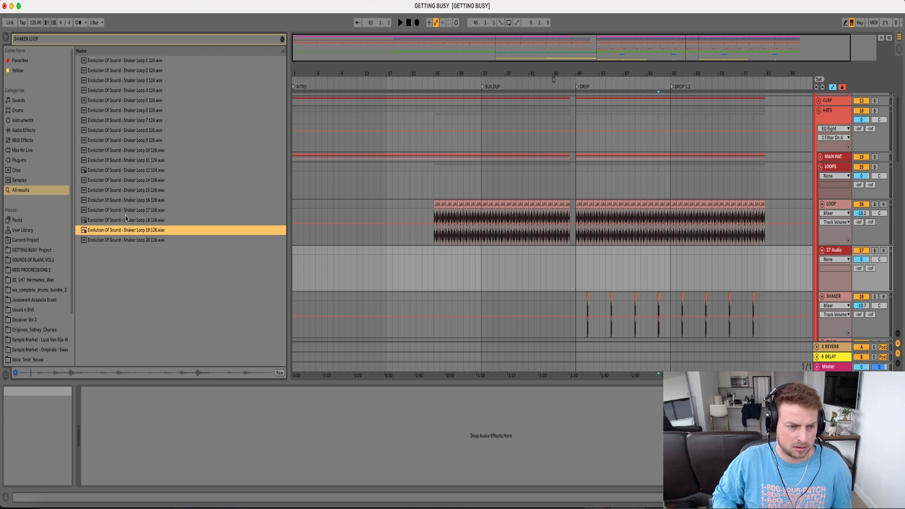
Place Shaker Loop 19 126 on the new audio track at bar 65 and lower its volume to -11.1 dB during playback
{"action": "mouse_move", "coordinate": [344, 188]}
{"action": "left_mouse_down"}
{"action": "mouse_move", "coordinate": [702, 184]}
{"action": "mouse_move", "coordinate": [672, 253]}
{"action": "left_mouse_up"}
{"action": "left_click", "coordinate": [664, 254]}
{"action": "key", "text": "space"}
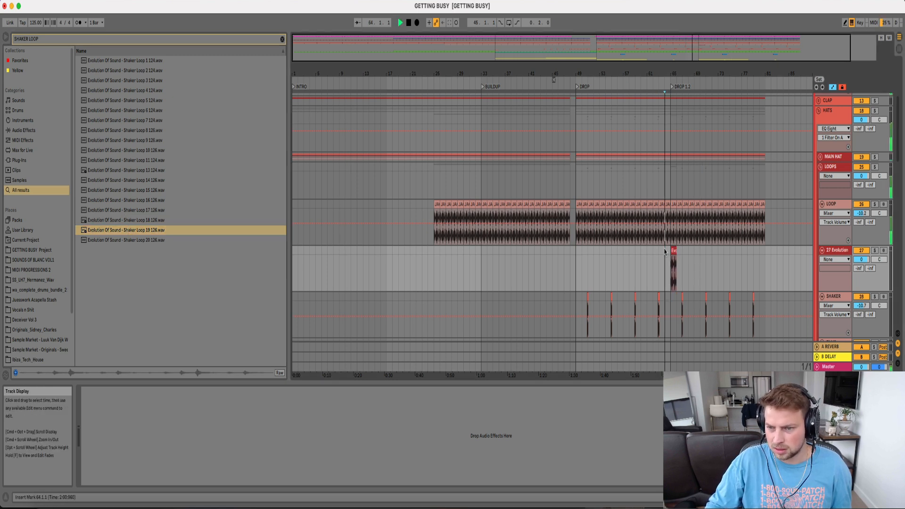
{"action": "left_click_drag", "start_coordinate": [684, 74], "coordinate": [684, 113]}
{"action": "mouse_move", "coordinate": [862, 259]}
{"action": "left_mouse_down"}
{"action": "mouse_move", "coordinate": [861, 271]}
{"action": "mouse_move", "coordinate": [862, 263]}
{"action": "left_mouse_up"}
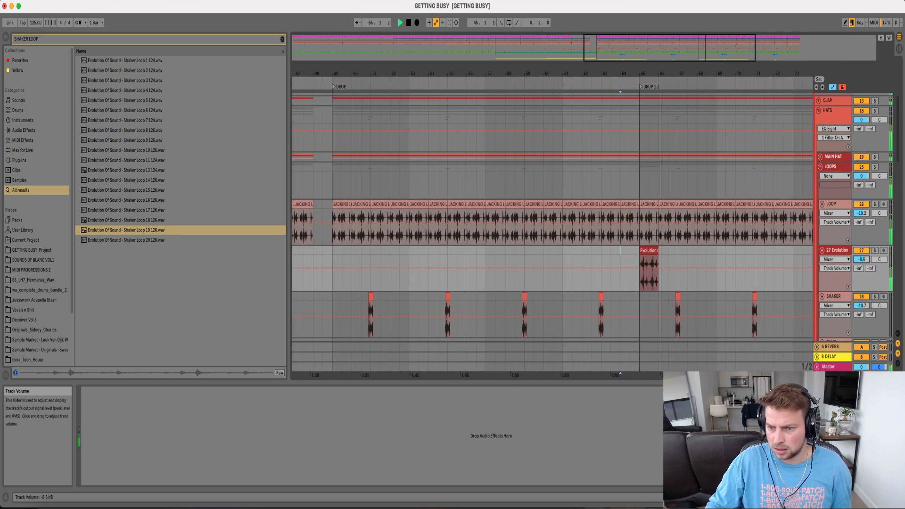
Duplicate the shaker loop clip four times so it runs from bar 65 to bar 70
{"action": "left_click", "coordinate": [651, 251]}
{"action": "key", "text": "super+d"}
{"action": "key", "text": "super+d"}
{"action": "key", "text": "super+d"}
{"action": "key", "text": "super+d"}
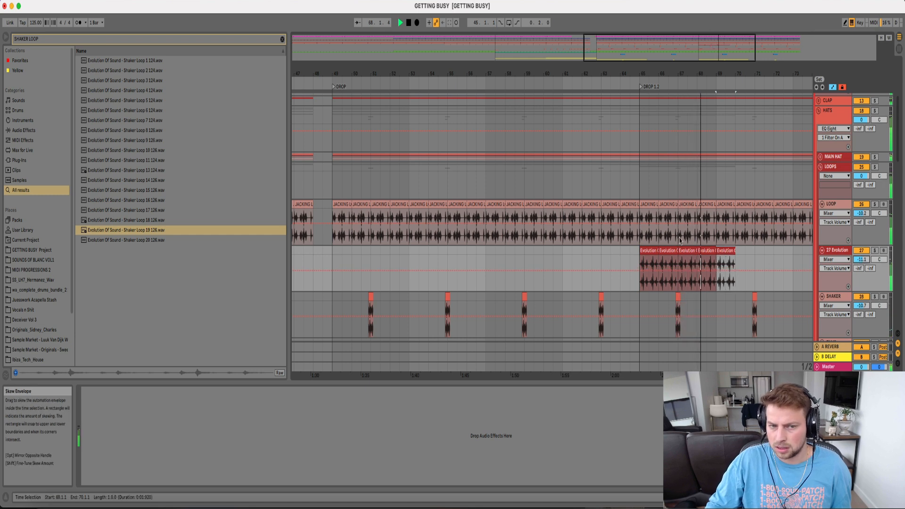
Place Shaker Loop 10 126 over the first shaker clip at bar 65, solo the track and play it back
{"action": "left_click", "coordinate": [152, 150]}
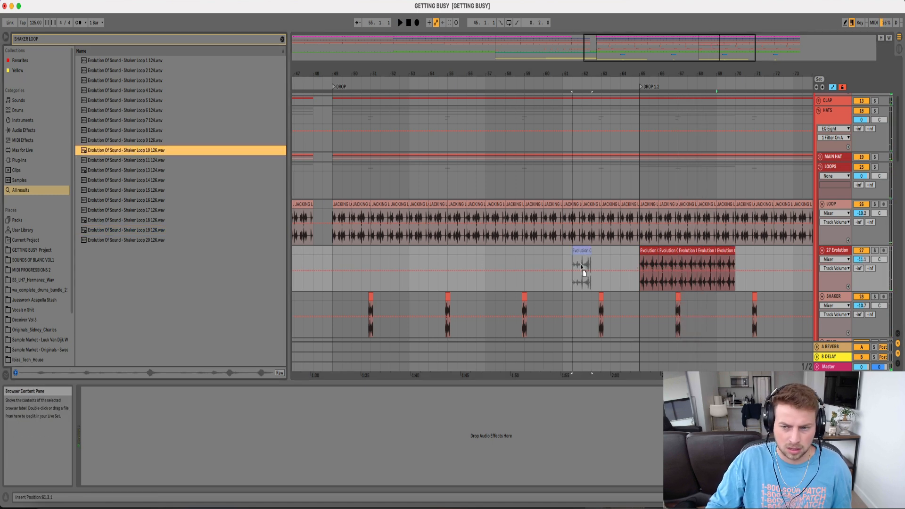
{"action": "left_click", "coordinate": [642, 260]}
{"action": "left_click", "coordinate": [875, 251]}
{"action": "key", "text": "space"}
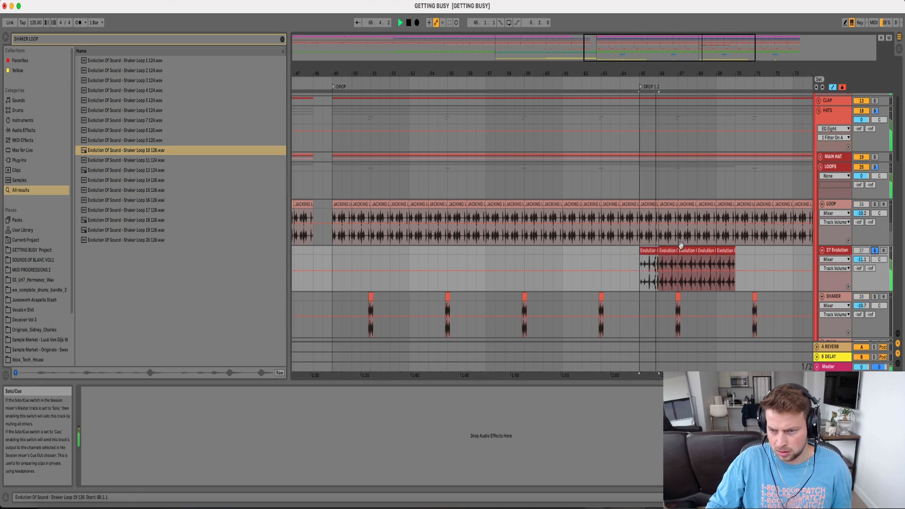
{"action": "left_click_drag", "start_coordinate": [656, 71], "coordinate": [656, 124]}
{"action": "key", "text": "space"}
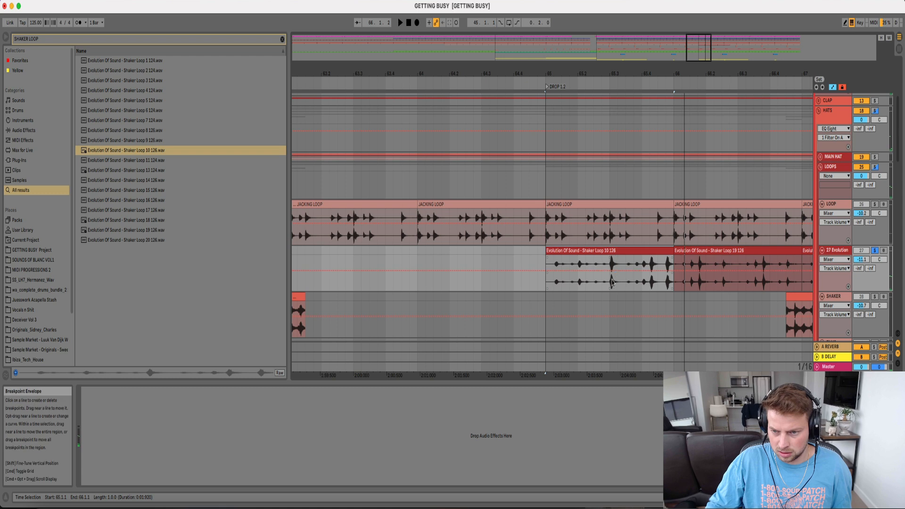
Select the first two beats of Shaker Loop 10 126 at bar 65 and duplicate them twice, filling up to 66.3
{"action": "left_click_drag", "start_coordinate": [611, 286], "coordinate": [543, 253]}
{"action": "key", "text": "super+d"}
{"action": "key", "text": "super+d"}
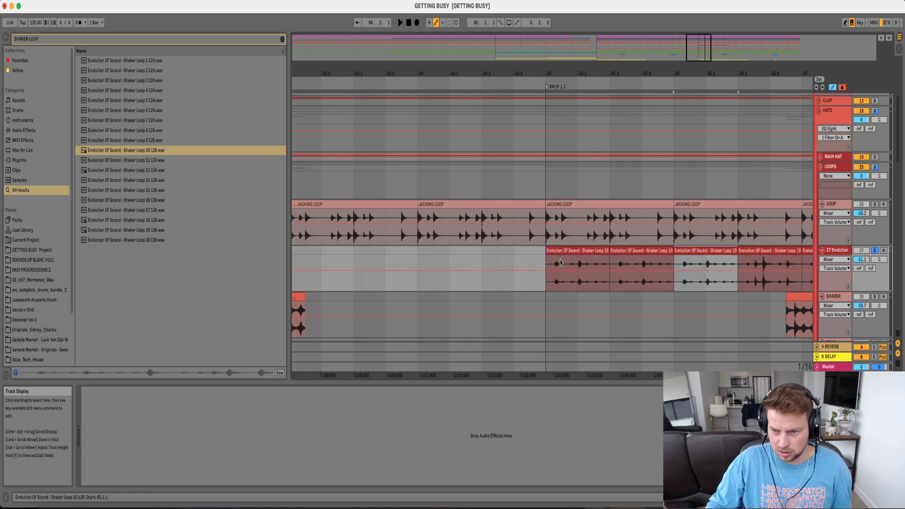
Copy the sixteenth-note slice at 65.4.1 onto 65.1.1, duplicate the edited two-beat section once and play it back
{"action": "left_click", "coordinate": [642, 281]}
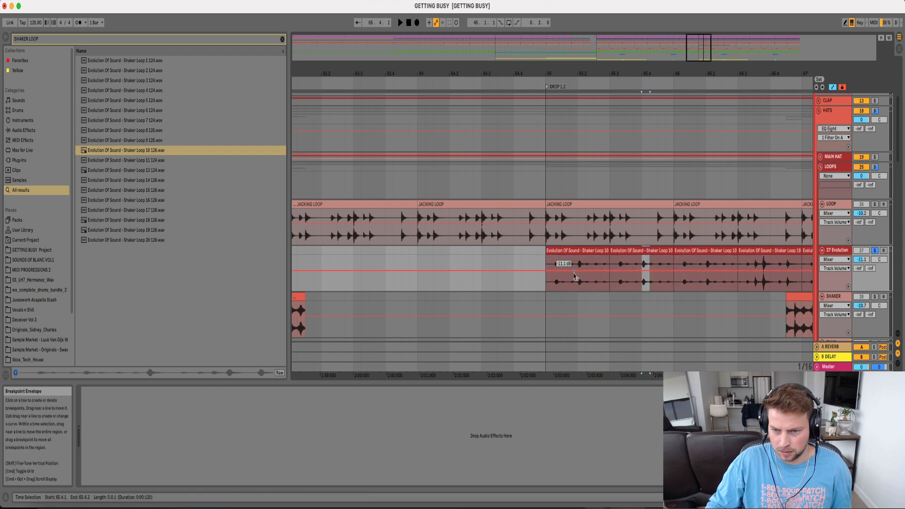
{"action": "left_click", "coordinate": [584, 250]}
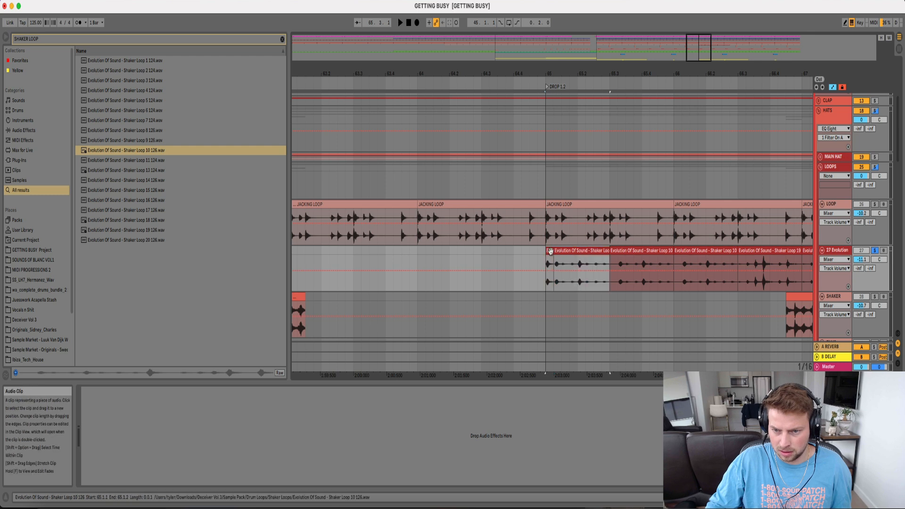
{"action": "key", "text": "super+d"}
{"action": "left_click", "coordinate": [535, 259]}
{"action": "key", "text": "space"}
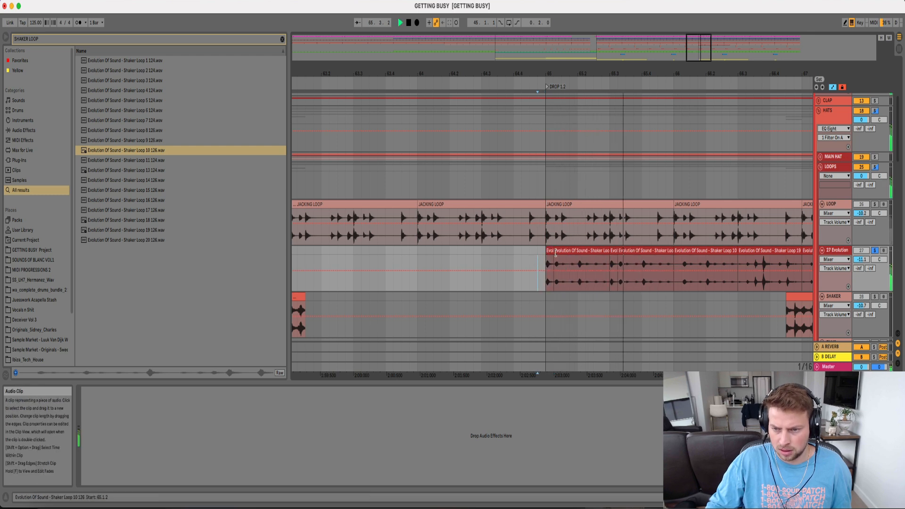
Stop playback and consolidate the edited shaker slices in bar 65 into a single one-bar clip
{"action": "left_click", "coordinate": [647, 251]}
{"action": "key", "text": "space"}
{"action": "left_click", "coordinate": [549, 250], "text": "shift"}
{"action": "key", "text": "super+j"}
Duplicate the consolidated one-bar shaker clip repeatedly so it runs from bar 65 to bar 81
{"action": "key", "text": "super+d"}
{"action": "key", "text": "super+d"}
{"action": "key", "text": "super+d"}
{"action": "key", "text": "super+d"}
{"action": "key", "text": "super+d"}
{"action": "key", "text": "super+d"}
{"action": "key", "text": "super+d"}
{"action": "key", "text": "super+d"}
{"action": "key", "text": "super+d"}
{"action": "key", "text": "super+d"}
{"action": "key", "text": "super+d"}
{"action": "left_click_drag", "start_coordinate": [674, 69], "coordinate": [560, 52]}
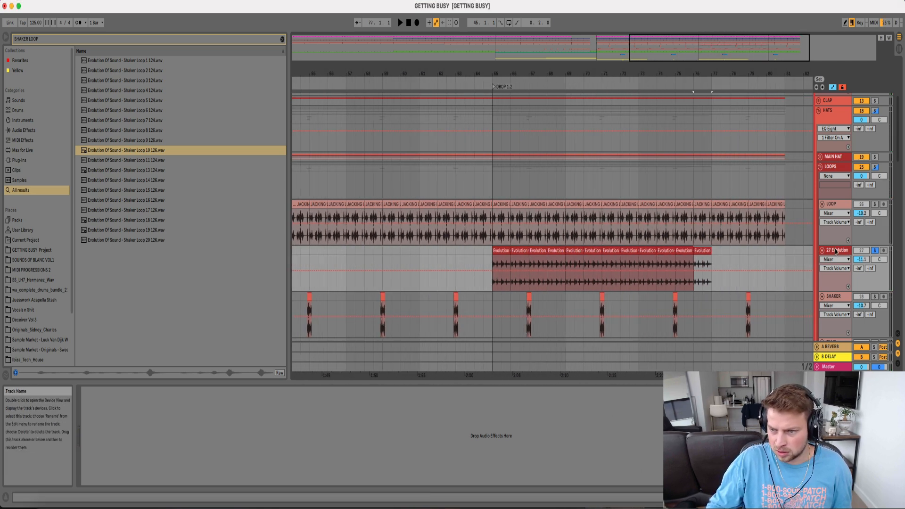
{"action": "key", "text": "super+d"}
{"action": "key", "text": "super+d"}
{"action": "key", "text": "super+d"}
{"action": "key", "text": "super+d"}
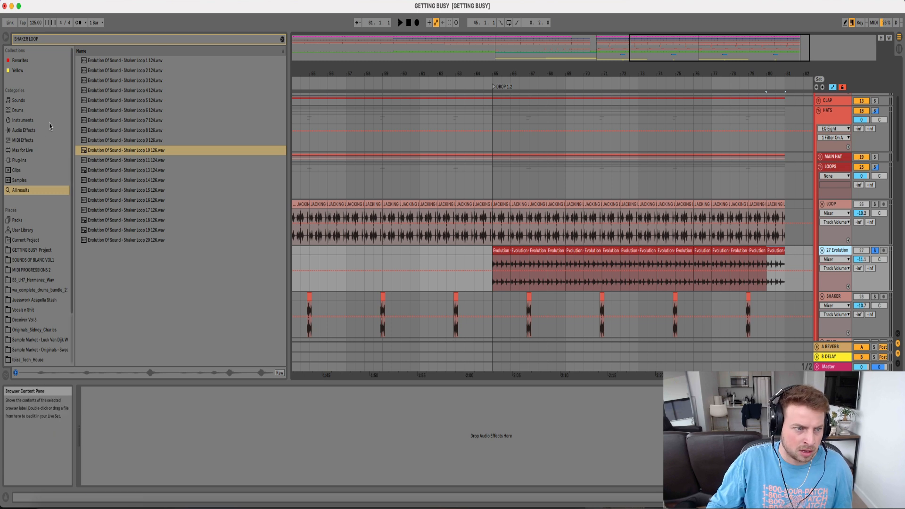
Add an Auto Pan effect to the new shaker track, sync its rate to tempo and set the rate to 1/3
{"action": "left_click", "coordinate": [26, 130]}
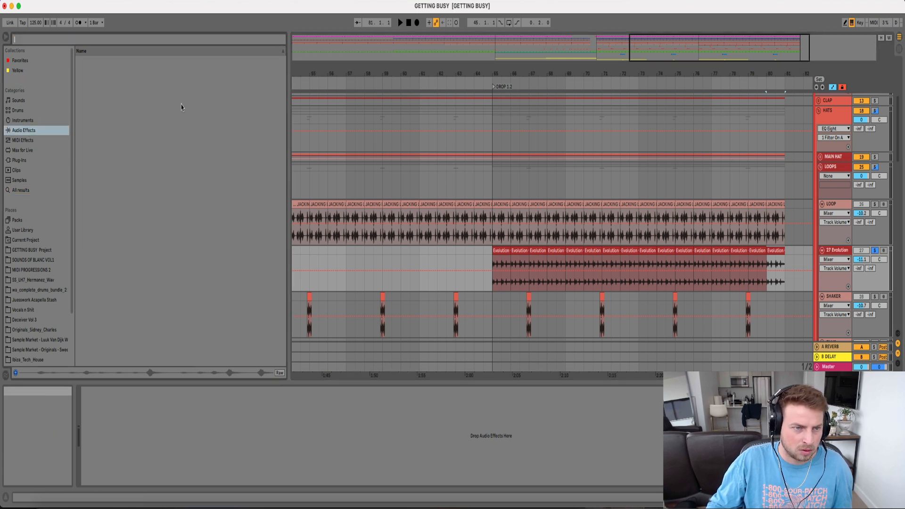
{"action": "double_click", "coordinate": [92, 91]}
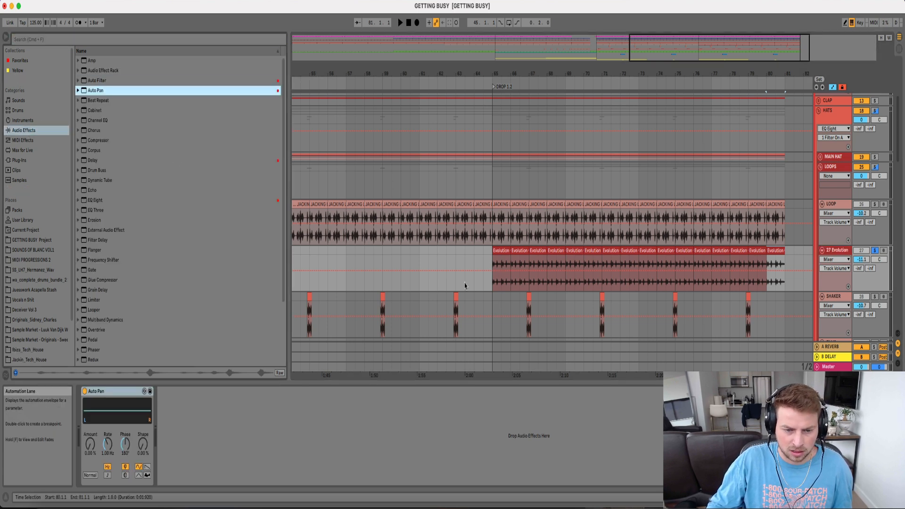
{"action": "left_click", "coordinate": [108, 475]}
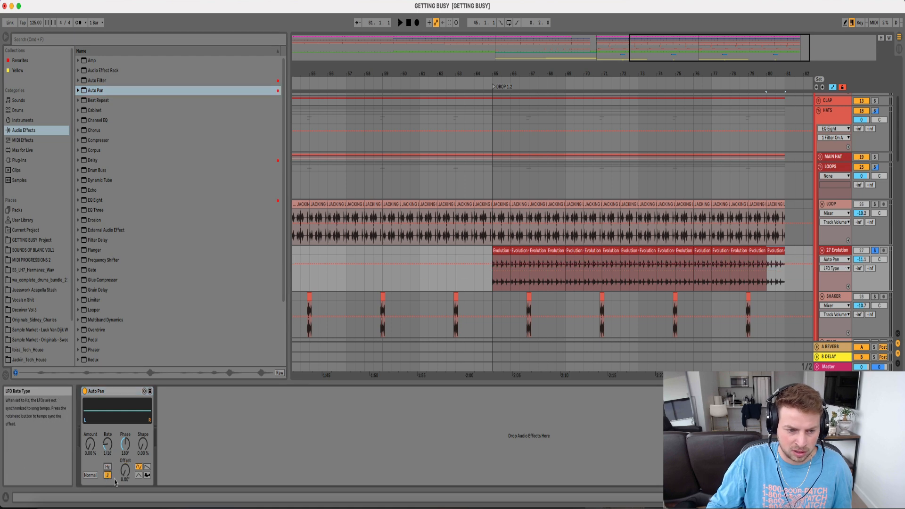
{"action": "left_click_drag", "start_coordinate": [107, 445], "coordinate": [106, 440]}
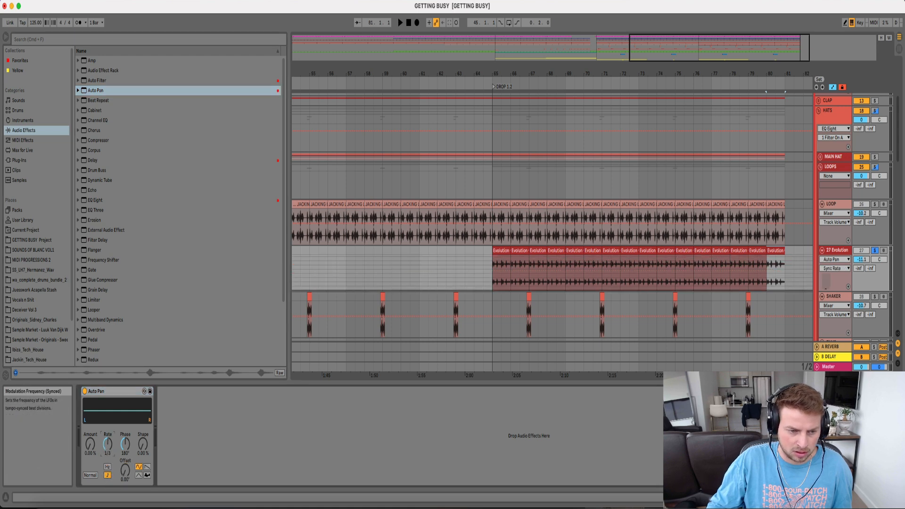
Set the Evolution loop's Auto Pan amount to about 40%, unsolo the track and lower its volume slightly
{"action": "left_click_drag", "start_coordinate": [90, 444], "coordinate": [89, 436]}
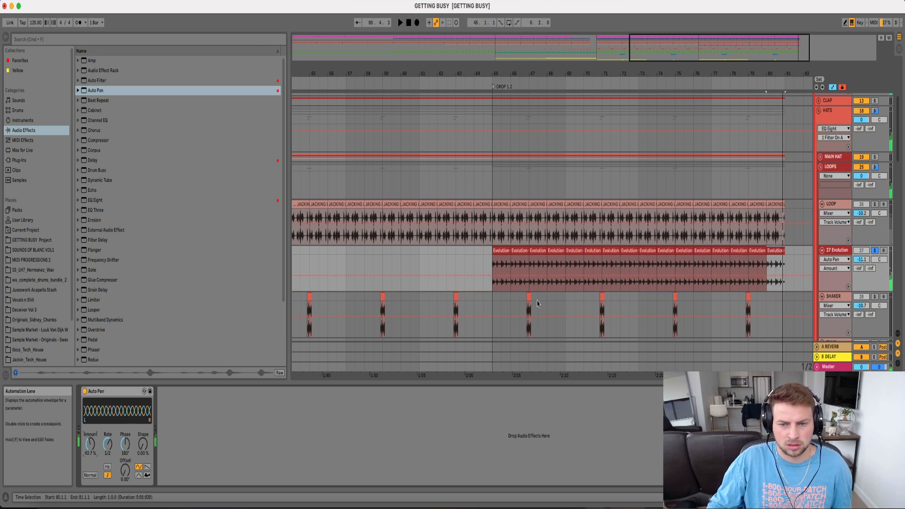
{"action": "left_click_drag", "start_coordinate": [90, 444], "coordinate": [90, 472]}
{"action": "key", "text": "space"}
{"action": "key", "text": "space"}
{"action": "left_click", "coordinate": [875, 250]}
{"action": "left_click_drag", "start_coordinate": [862, 260], "coordinate": [862, 262]}
Automate the LOWEND group's EQ Eight to switch off at DROP 1.2, and collapse the group
{"action": "scroll", "coordinate": [795, 253], "scroll_direction": "up", "scroll_amount": 10}
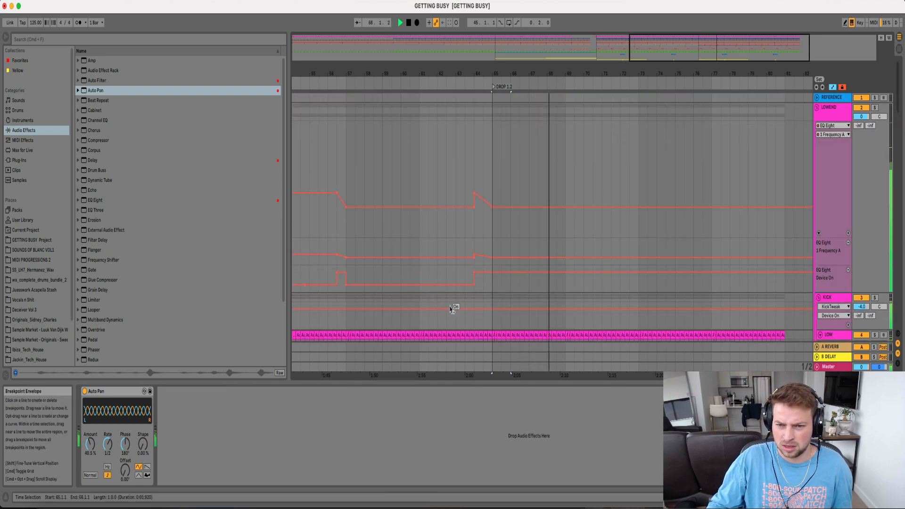
{"action": "left_click", "coordinate": [491, 276]}
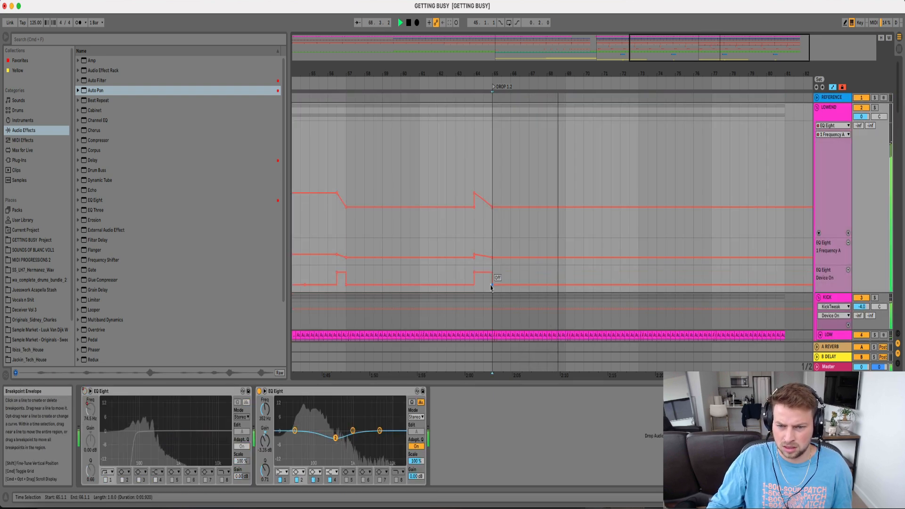
{"action": "left_click", "coordinate": [818, 109]}
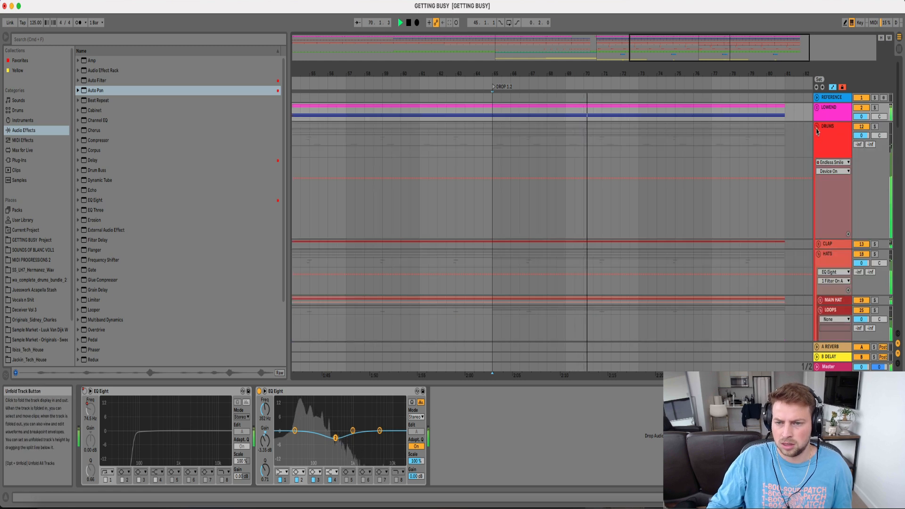
Lower the SHAKER track's volume to -14.0 dB
{"action": "left_click_drag", "start_coordinate": [695, 75], "coordinate": [688, 52]}
{"action": "left_click", "coordinate": [817, 127]}
{"action": "scroll", "coordinate": [817, 225], "scroll_direction": "down", "scroll_amount": 5}
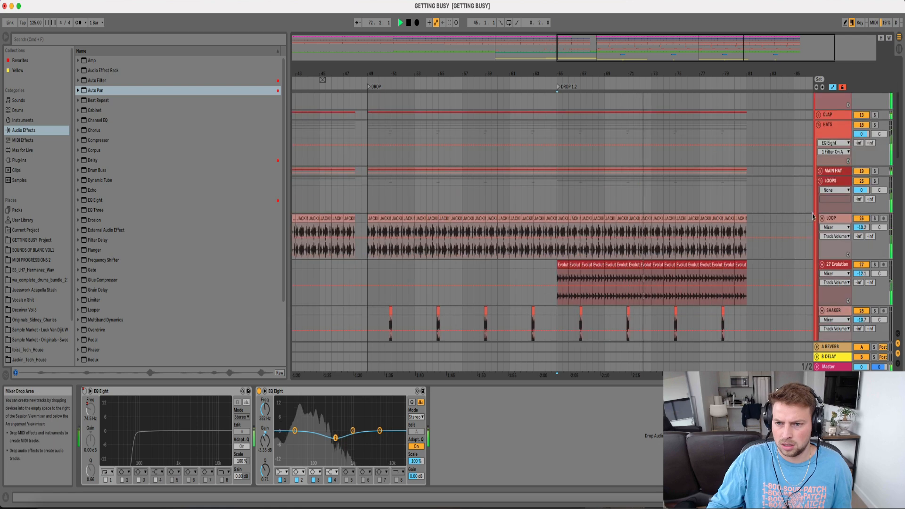
{"action": "left_click_drag", "start_coordinate": [862, 228], "coordinate": [862, 242]}
Expand the MAIN HAT group, mark DROP 1.2 on empty track 22, and search all browser results for "909 open"
{"action": "scroll", "coordinate": [796, 165], "scroll_direction": "up", "scroll_amount": 6}
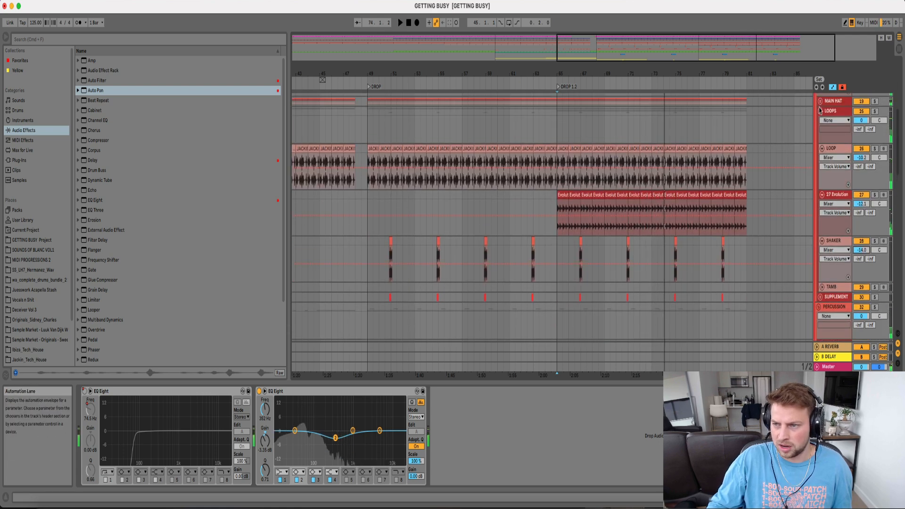
{"action": "left_click", "coordinate": [575, 198]}
{"action": "scroll", "coordinate": [575, 198], "scroll_direction": "up", "scroll_amount": 1}
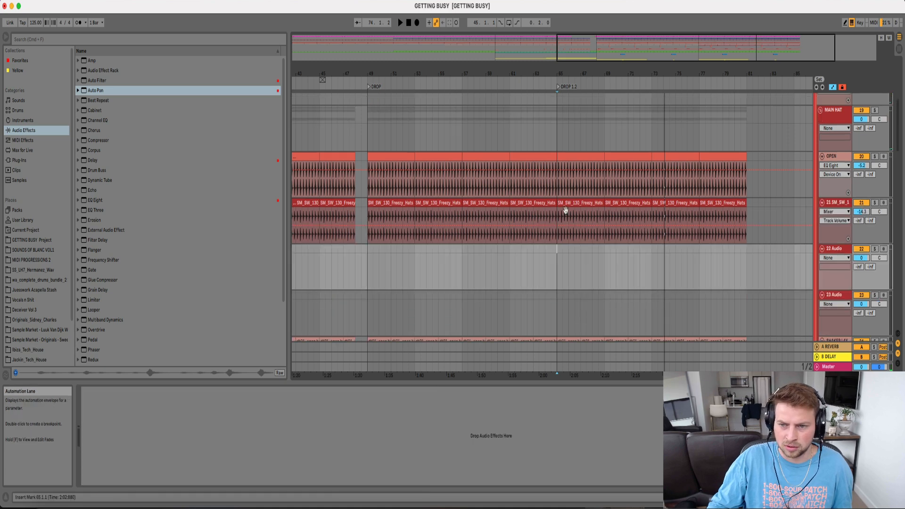
{"action": "left_click", "coordinate": [91, 40]}
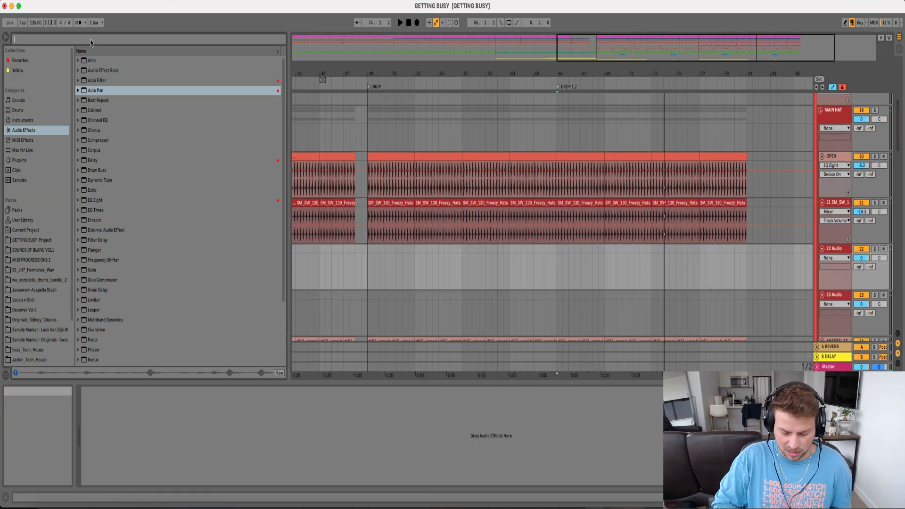
{"action": "type", "text": "90"}
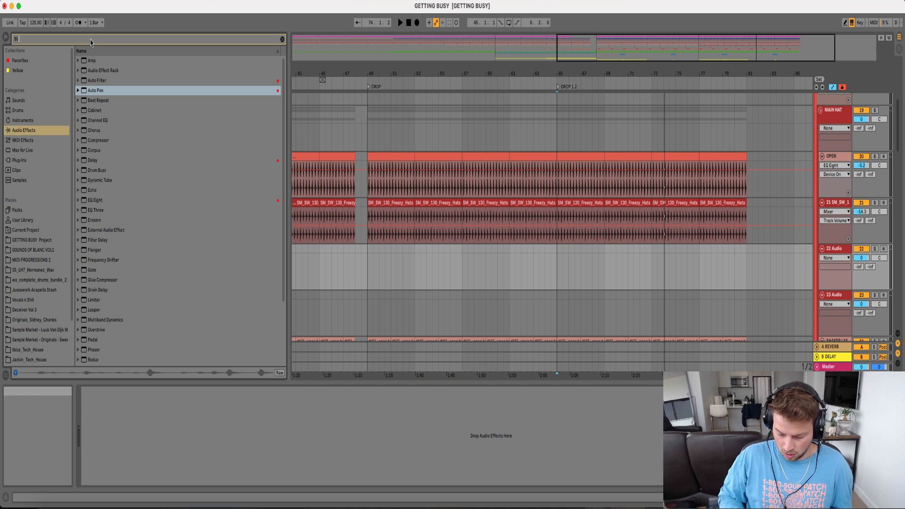
{"action": "type", "text": "9 open"}
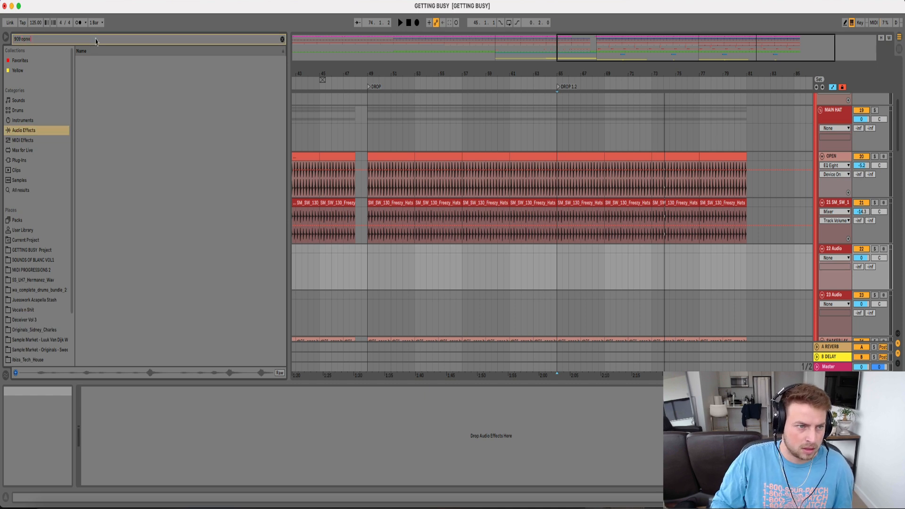
{"action": "left_click", "coordinate": [21, 190]}
Audition the 909 open hat samples and select dt01_open hat_909dirt.wav
{"action": "key", "text": "Up"}
{"action": "key", "text": "Up"}
{"action": "key", "text": "Up"}
{"action": "key", "text": "Up"}
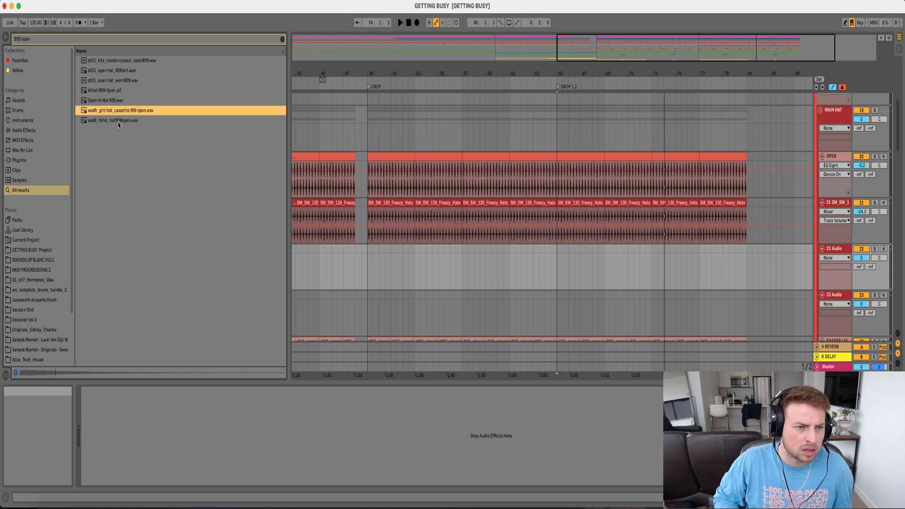
{"action": "key", "text": "Up"}
{"action": "key", "text": "Up"}
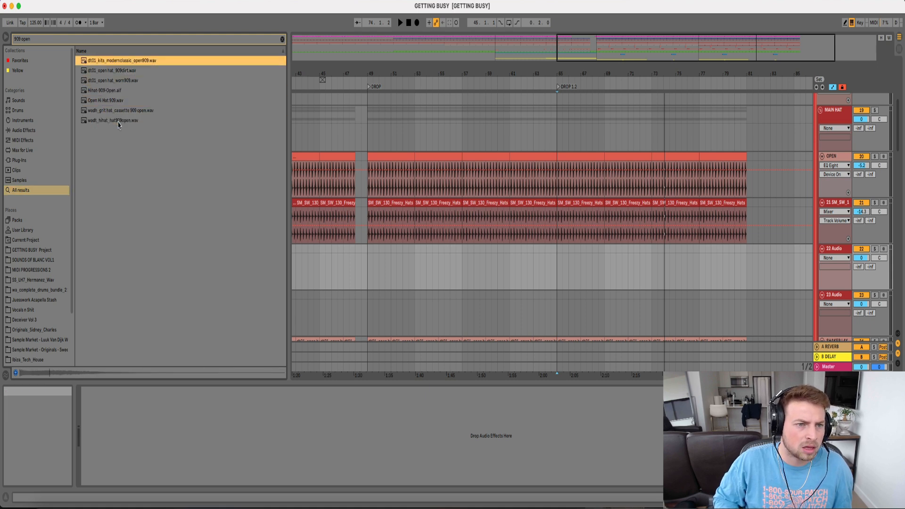
{"action": "key", "text": "Down"}
Place dt01_open hat_909dirt.wav on audio track 22 on the off-beat just after bar 73 and select one beat around it
{"action": "left_click", "coordinate": [550, 253]}
{"action": "key", "text": "space"}
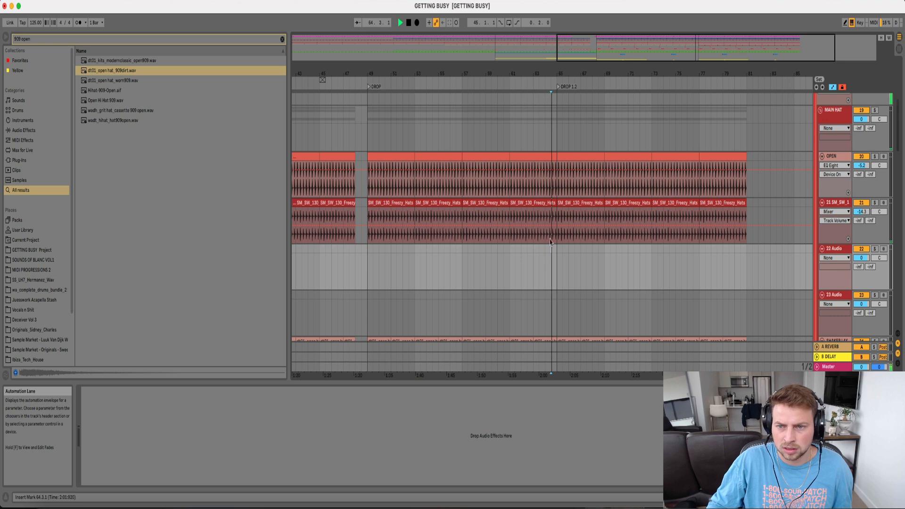
{"action": "left_click_drag", "start_coordinate": [568, 74], "coordinate": [613, 264]}
{"action": "key", "text": "space"}
{"action": "left_click", "coordinate": [620, 252]}
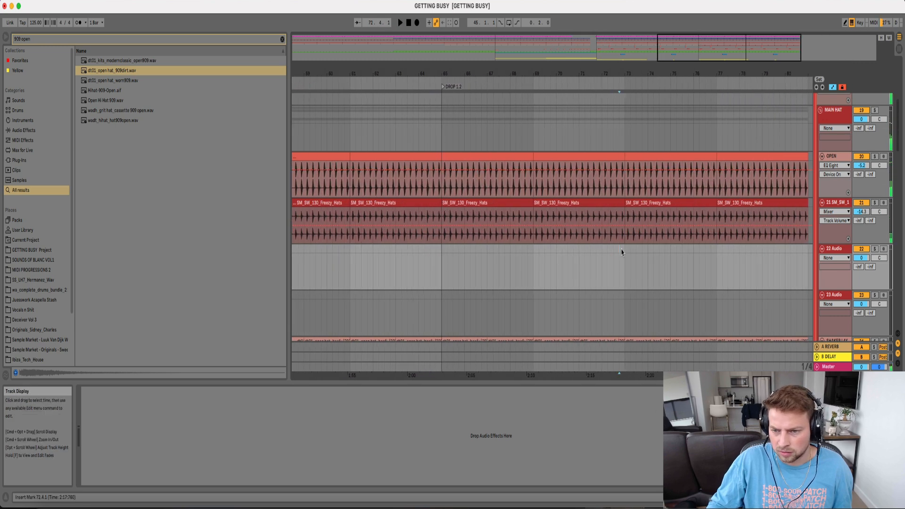
{"action": "left_click_drag", "start_coordinate": [634, 69], "coordinate": [618, 101]}
{"action": "left_click", "coordinate": [575, 251]}
{"action": "key", "text": "super+v"}
{"action": "left_click", "coordinate": [598, 266]}
{"action": "left_click_drag", "start_coordinate": [597, 261], "coordinate": [549, 254]}
Duplicate the one-beat open hat hit repeatedly to fill about four bars from bar 73
{"action": "key", "text": "super+d"}
{"action": "key", "text": "super+d"}
{"action": "key", "text": "super+d"}
{"action": "key", "text": "super+d"}
{"action": "key", "text": "super+d"}
{"action": "key", "text": "super+d"}
{"action": "left_click_drag", "start_coordinate": [630, 76], "coordinate": [546, 31]}
{"action": "key", "text": "super+d"}
{"action": "key", "text": "super+d"}
{"action": "key", "text": "super+d"}
{"action": "key", "text": "super+d"}
{"action": "key", "text": "super+d"}
{"action": "key", "text": "super+d"}
{"action": "key", "text": "super+d"}
{"action": "key", "text": "super+d"}
{"action": "key", "text": "super+d"}
{"action": "key", "text": "super+d"}
Play from just before bar 73 and lower the new open hat track's volume
{"action": "left_click", "coordinate": [504, 253]}
{"action": "key", "text": "space"}
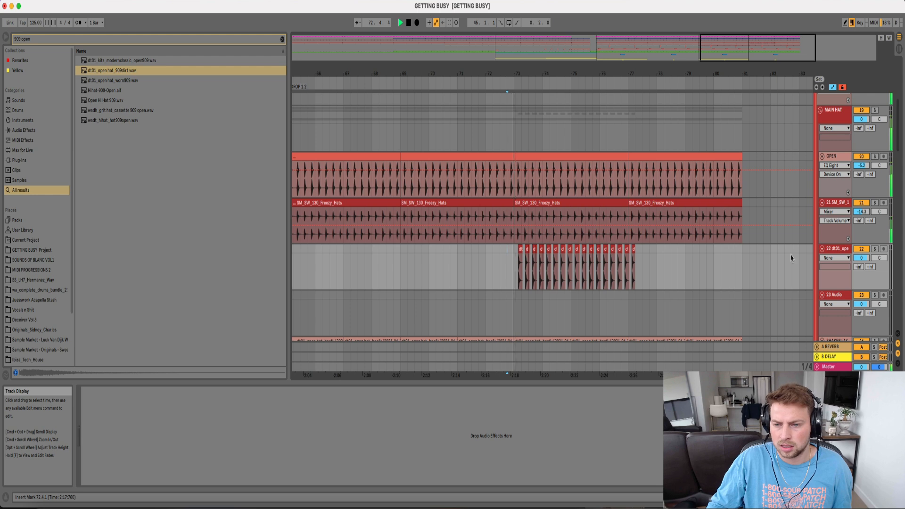
{"action": "left_click_drag", "start_coordinate": [862, 258], "coordinate": [865, 260]}
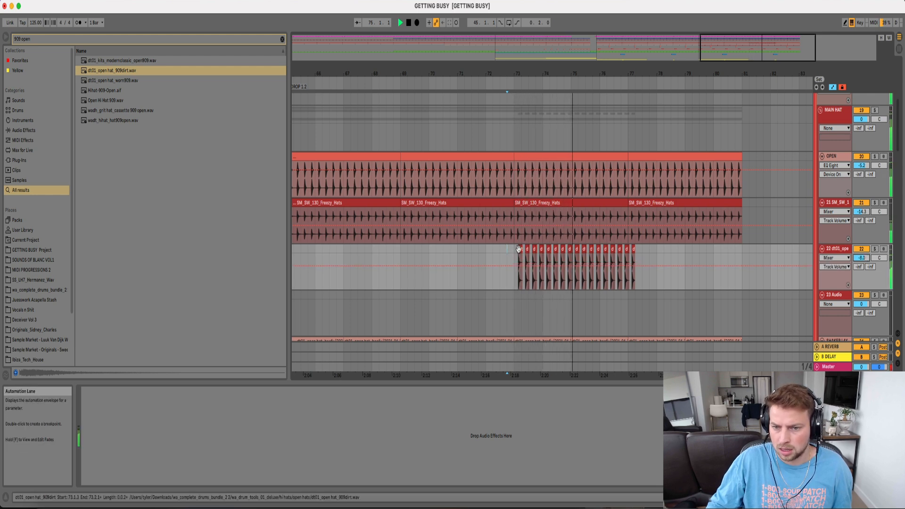
Duplicate the run of open hat hits to extend it to bar 81, and stop playback
{"action": "left_click_drag", "start_coordinate": [515, 251], "coordinate": [634, 254]}
{"action": "key", "text": "super+d"}
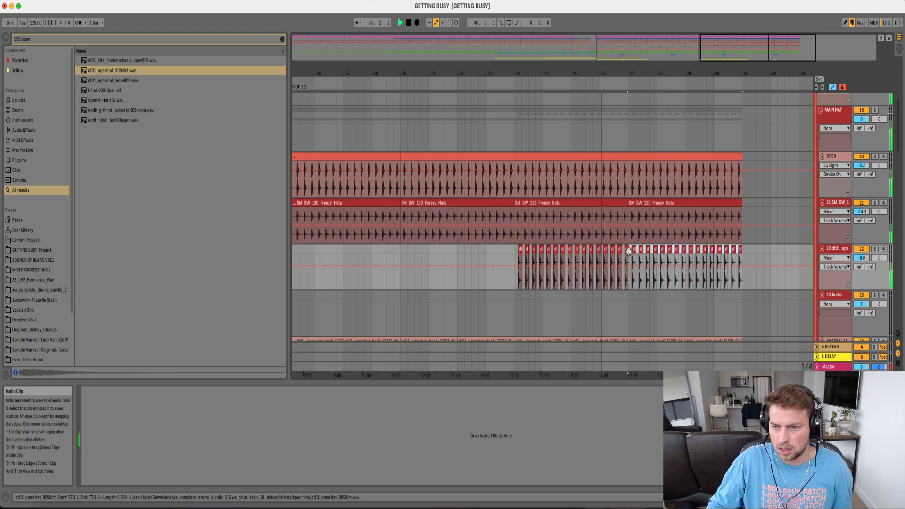
{"action": "left_click", "coordinate": [722, 1]}
{"action": "left_click", "coordinate": [723, 1]}
{"action": "key", "text": "space"}
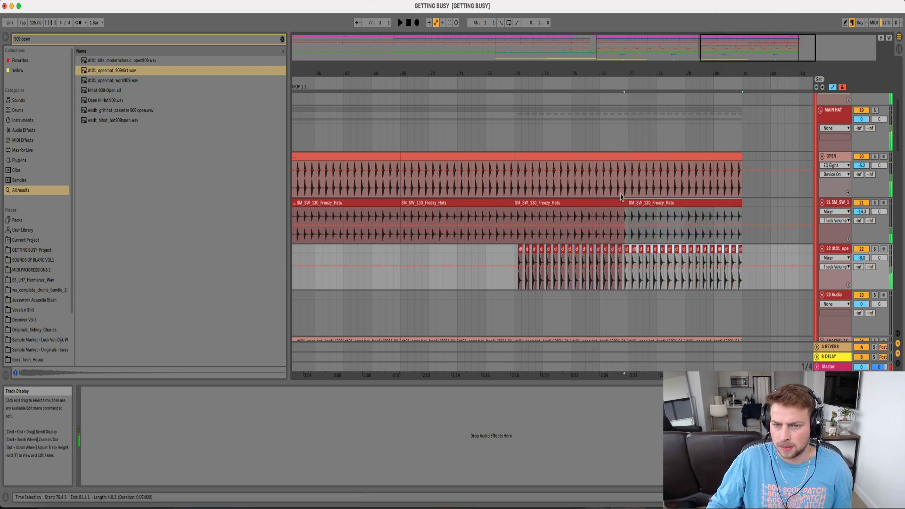
Select the open hat and hat loop clips from bar 73 to 81, and collapse the hat and DRUMS groups
{"action": "left_click_drag", "start_coordinate": [743, 251], "coordinate": [520, 157]}
{"action": "left_click", "coordinate": [513, 153]}
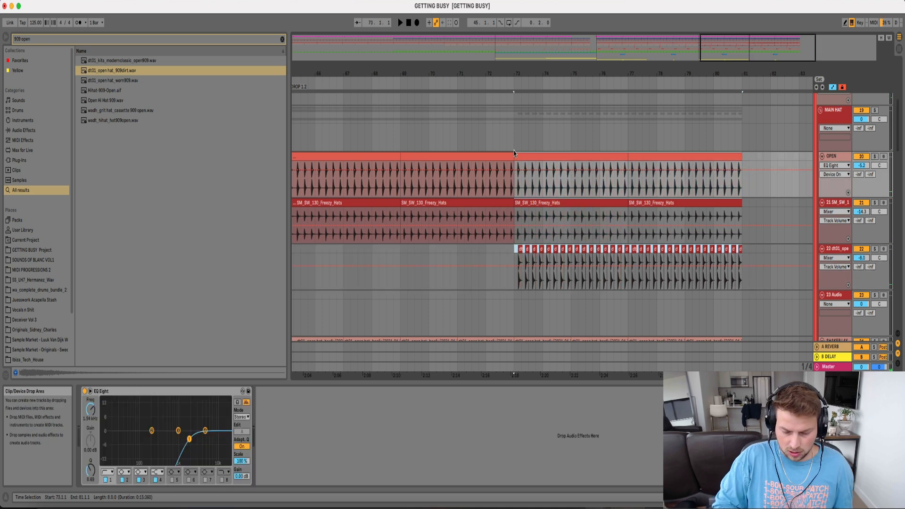
{"action": "left_click_drag", "start_coordinate": [564, 65], "coordinate": [564, 22]}
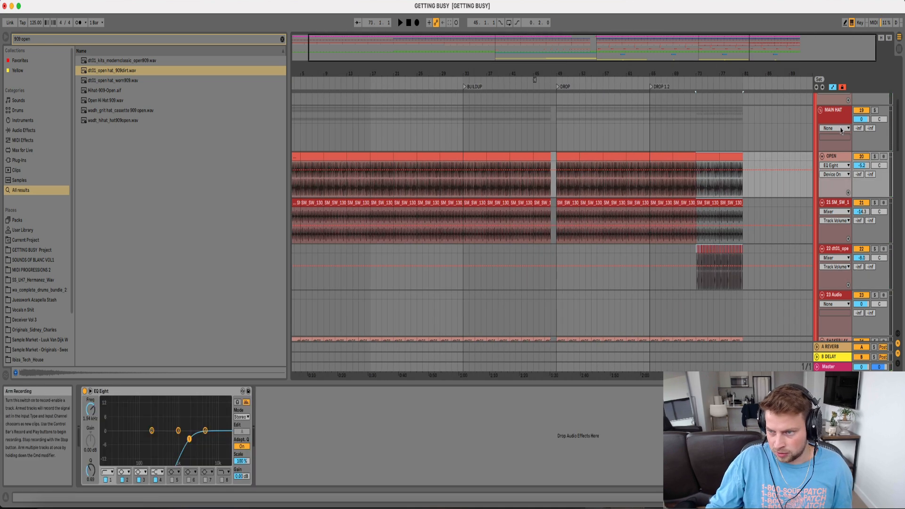
{"action": "left_click", "coordinate": [821, 111]}
{"action": "left_click", "coordinate": [820, 129]}
{"action": "scroll", "coordinate": [819, 147], "scroll_direction": "up", "scroll_amount": 1}
{"action": "scroll", "coordinate": [820, 145], "scroll_direction": "up", "scroll_amount": 6}
{"action": "left_click", "coordinate": [817, 113]}
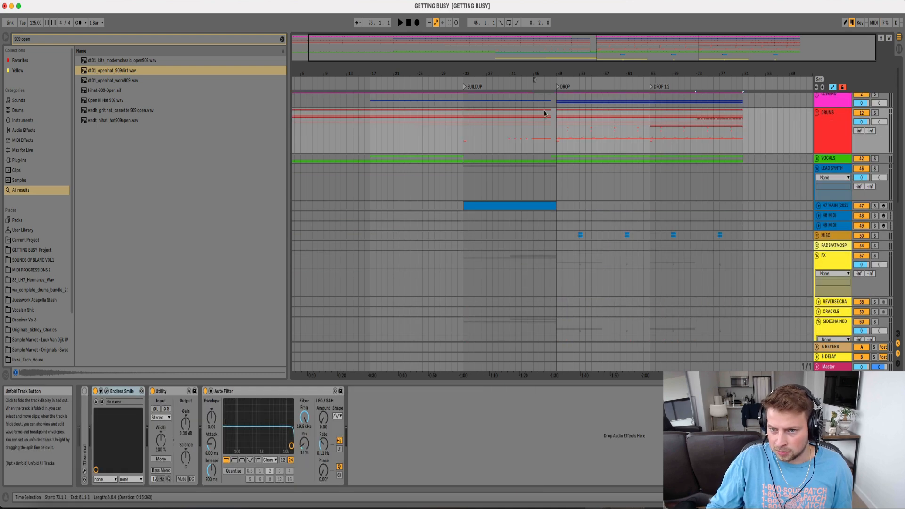
Copy the CRASH clip from the DROP marker to bar 81 and collapse the DRUMS group
{"action": "left_click", "coordinate": [817, 116]}
{"action": "scroll", "coordinate": [660, 212], "scroll_direction": "down", "scroll_amount": 5}
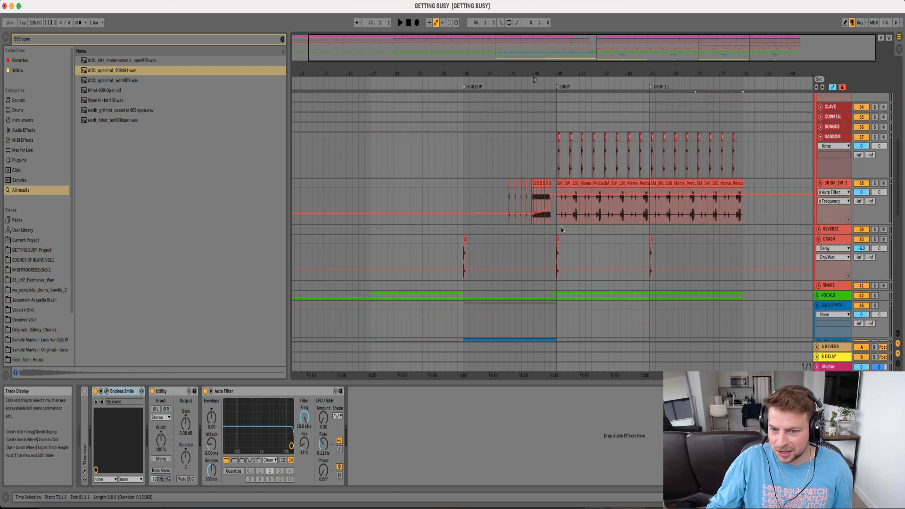
{"action": "left_click", "coordinate": [559, 241]}
{"action": "left_click", "coordinate": [743, 243]}
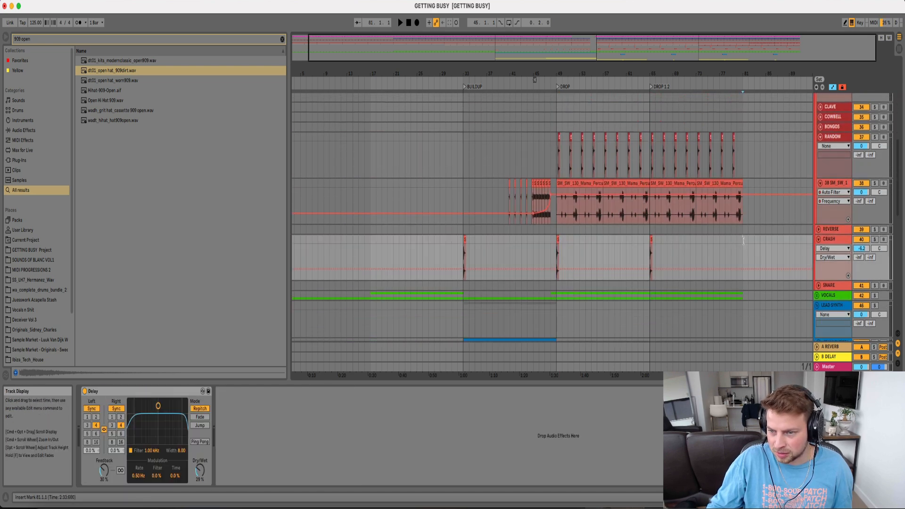
{"action": "scroll", "coordinate": [817, 182], "scroll_direction": "up", "scroll_amount": 10}
{"action": "left_click", "coordinate": [817, 108]}
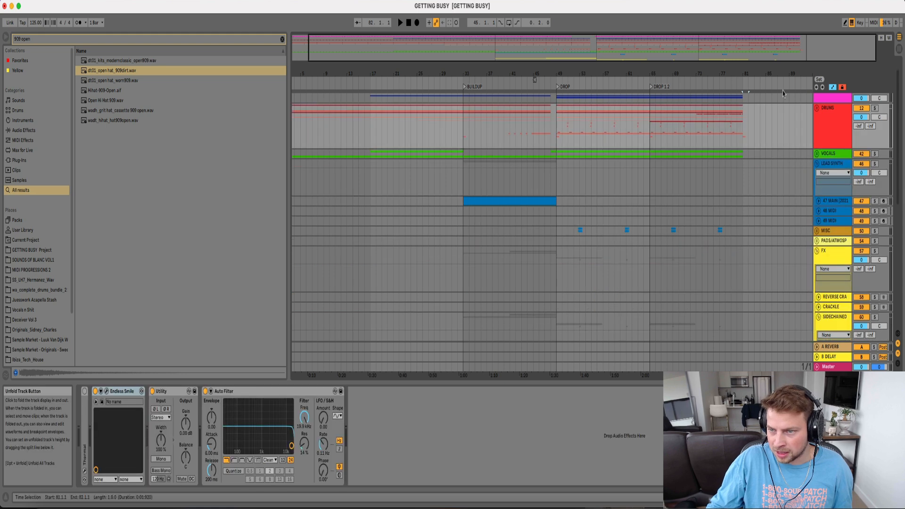
Duplicate the LOWEND group's last eight bars to extend it from bar 81 to bar 89
{"action": "left_click_drag", "start_coordinate": [747, 74], "coordinate": [752, 75]}
{"action": "left_click", "coordinate": [702, 100]}
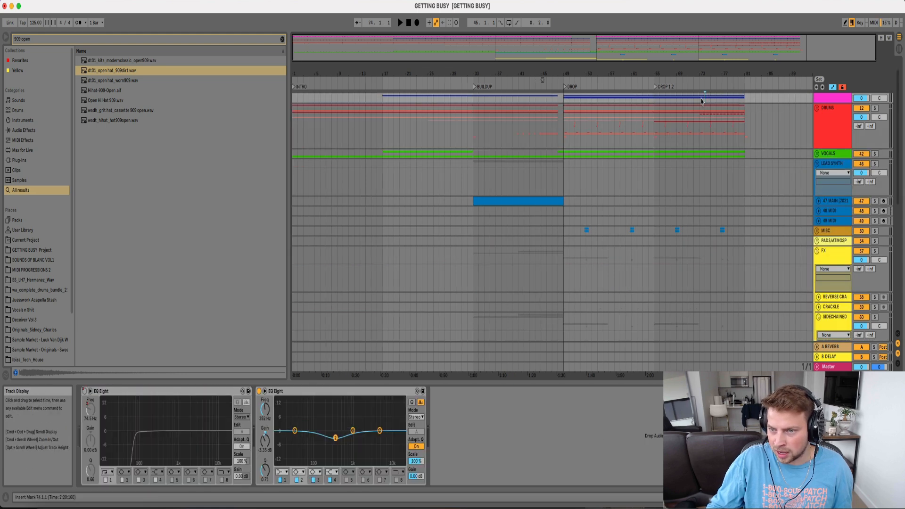
{"action": "scroll", "coordinate": [748, 101], "scroll_direction": "up", "scroll_amount": 2}
{"action": "key", "text": "super+d"}
{"action": "left_click", "coordinate": [738, 110]}
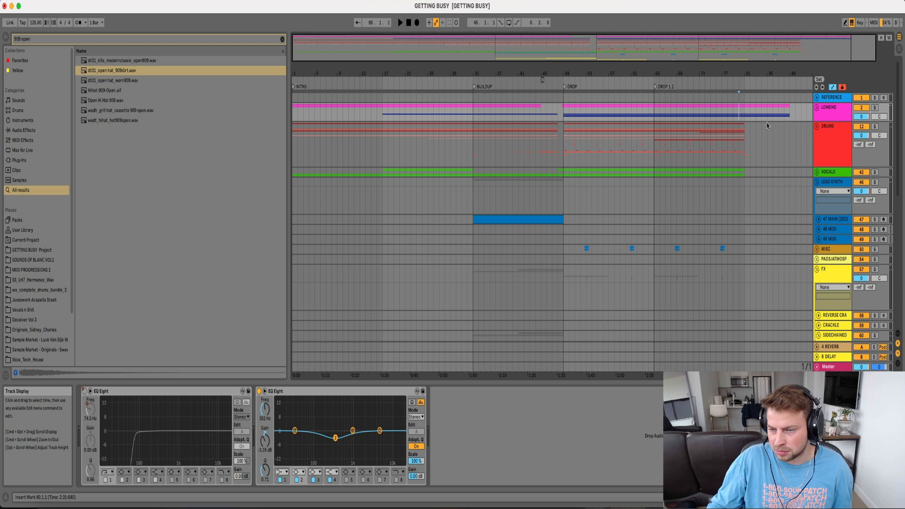
Expand the VOCALS group and duplicate the BACKGROUND vocal's last eight bars to fill bars 81 to 89
{"action": "left_click", "coordinate": [817, 172]}
{"action": "scroll", "coordinate": [748, 174], "scroll_direction": "down", "scroll_amount": 10}
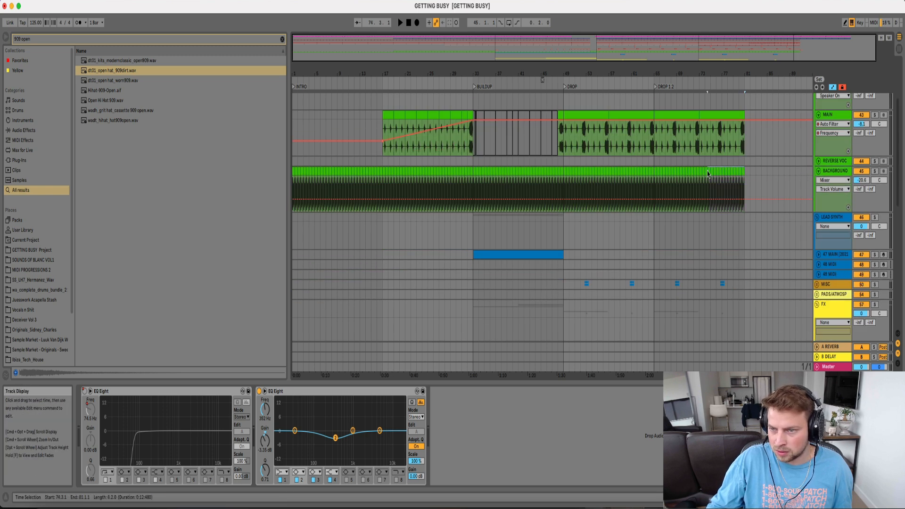
{"action": "key", "text": "super+d"}
Show the BACKGROUND track's Auto Filter frequency automation and raise it to 19.9 kHz across the drop
{"action": "left_click", "coordinate": [831, 180]}
{"action": "left_click", "coordinate": [828, 212]}
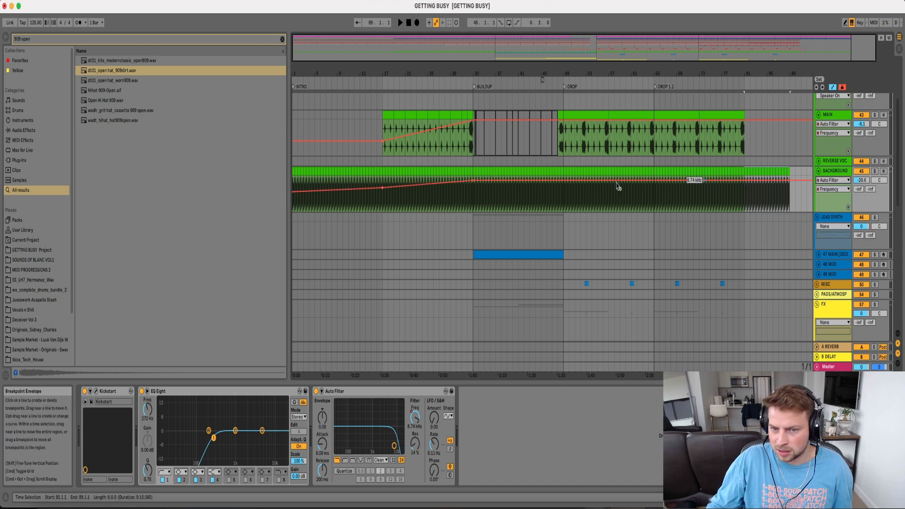
{"action": "left_click_drag", "start_coordinate": [565, 185], "coordinate": [733, 179]}
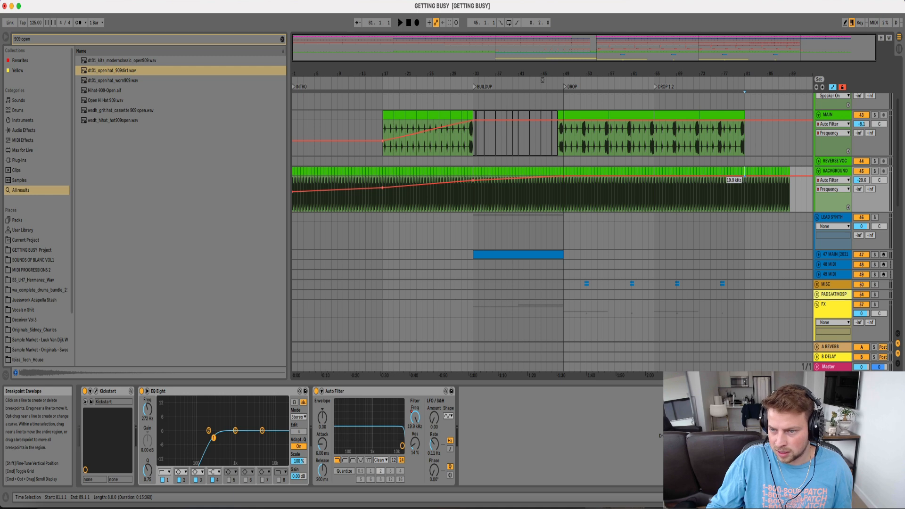
Shape the BACKGROUND filter cutoff to fall from about bar 79 to a low point at bar 81 while playing it back
{"action": "left_click", "coordinate": [730, 195]}
{"action": "key", "text": "space"}
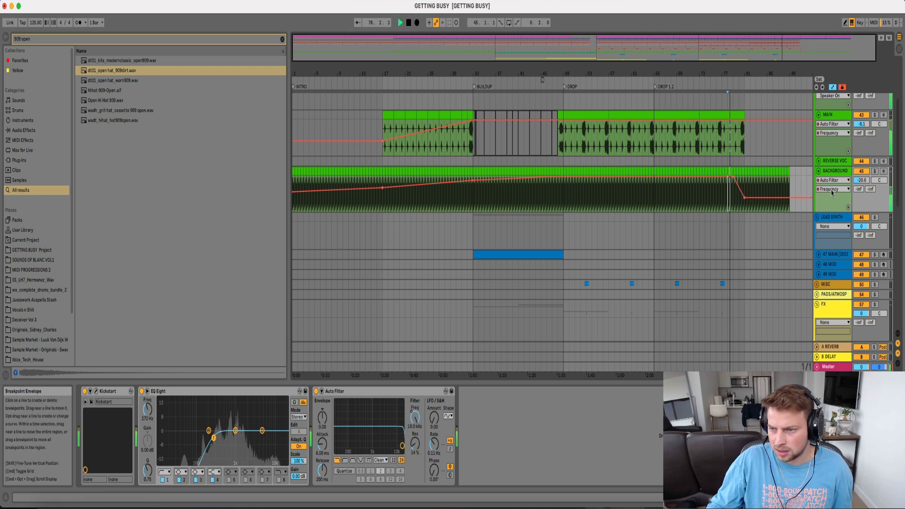
{"action": "left_click_drag", "start_coordinate": [747, 200], "coordinate": [745, 195]}
Ramp the BACKGROUND filter cutoff gradually up from bar 81 to bar 89, and expand the LOWEND group's automation lanes
{"action": "scroll", "coordinate": [764, 191], "scroll_direction": "down", "scroll_amount": 15}
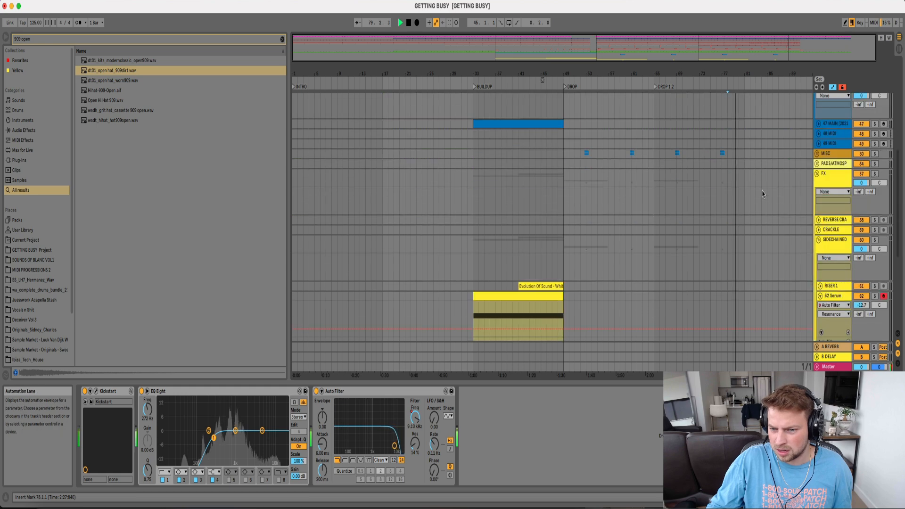
{"action": "scroll", "coordinate": [752, 201], "scroll_direction": "down", "scroll_amount": 2}
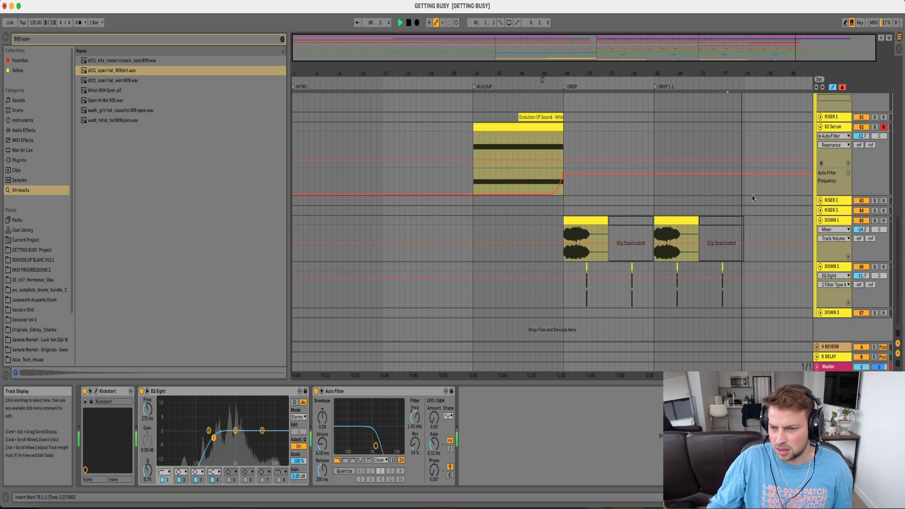
{"action": "scroll", "coordinate": [765, 229], "scroll_direction": "up", "scroll_amount": 15}
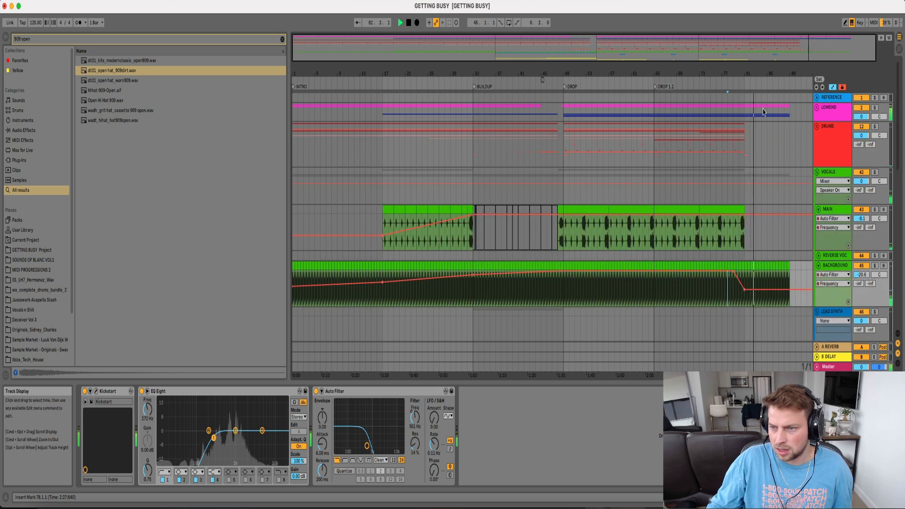
{"action": "scroll", "coordinate": [786, 188], "scroll_direction": "up", "scroll_amount": 3}
{"action": "left_click_drag", "start_coordinate": [773, 290], "coordinate": [772, 283]}
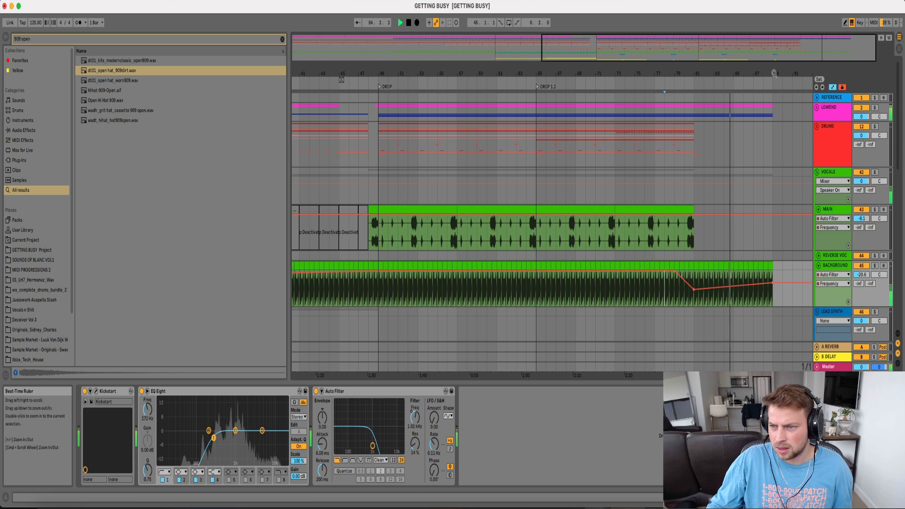
{"action": "scroll", "coordinate": [773, 283], "scroll_direction": "down", "scroll_amount": 2}
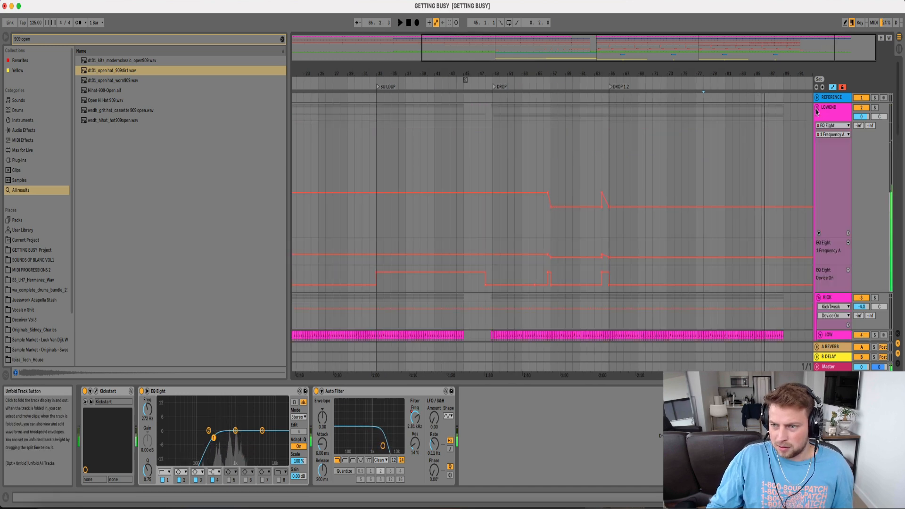
Collapse the LOWEND group, copy the CLAP track's last four bars from bar 77 to bars 85 to 89, and play the result
{"action": "left_click", "coordinate": [816, 128]}
{"action": "scroll", "coordinate": [763, 212], "scroll_direction": "down", "scroll_amount": 3}
{"action": "left_click_drag", "start_coordinate": [696, 202], "coordinate": [750, 202]}
{"action": "left_click", "coordinate": [753, 203]}
{"action": "key", "text": "space"}
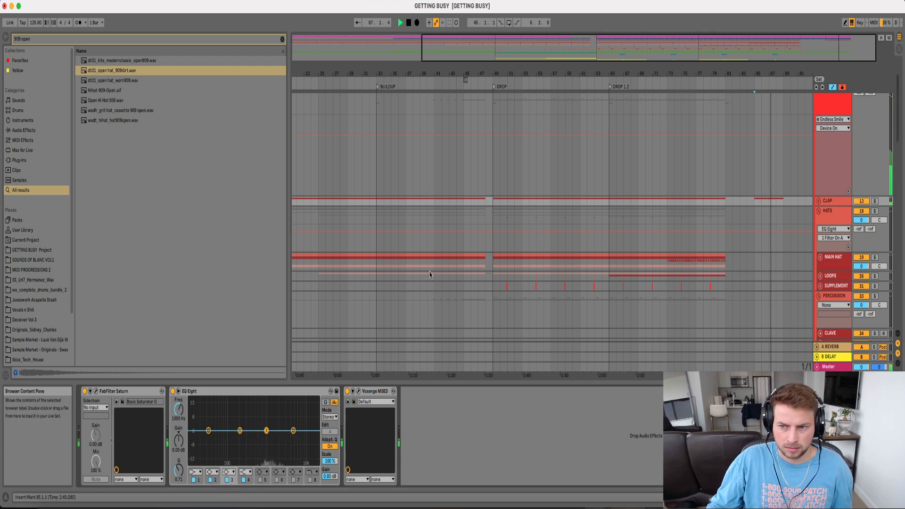
{"action": "left_click_drag", "start_coordinate": [824, 58], "coordinate": [842, 77]}
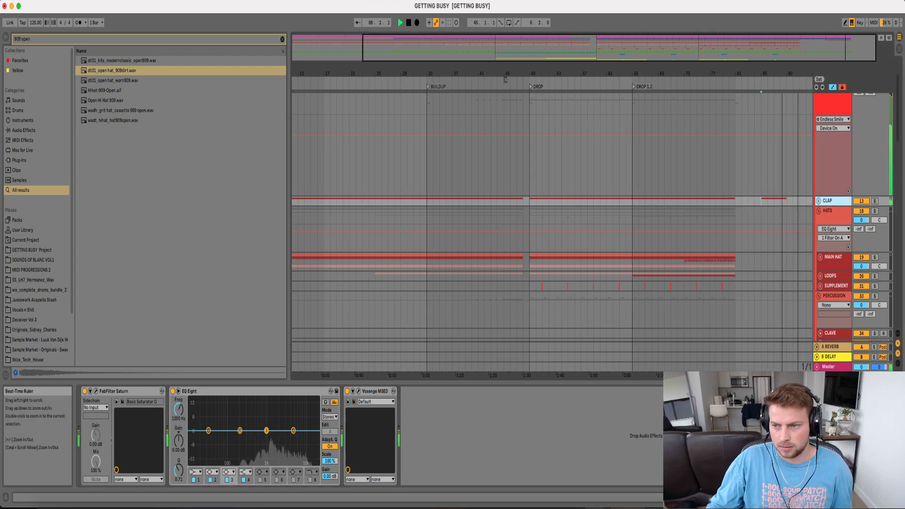
{"action": "key", "text": "space"}
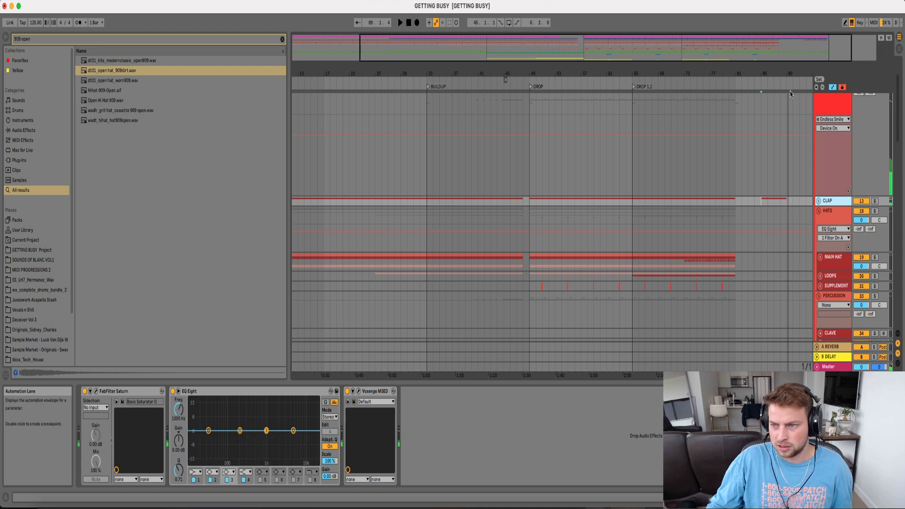
Add a locator named BUILDUP 2 at bar 89
{"action": "right_click", "coordinate": [788, 85]}
{"action": "left_click", "coordinate": [802, 109]}
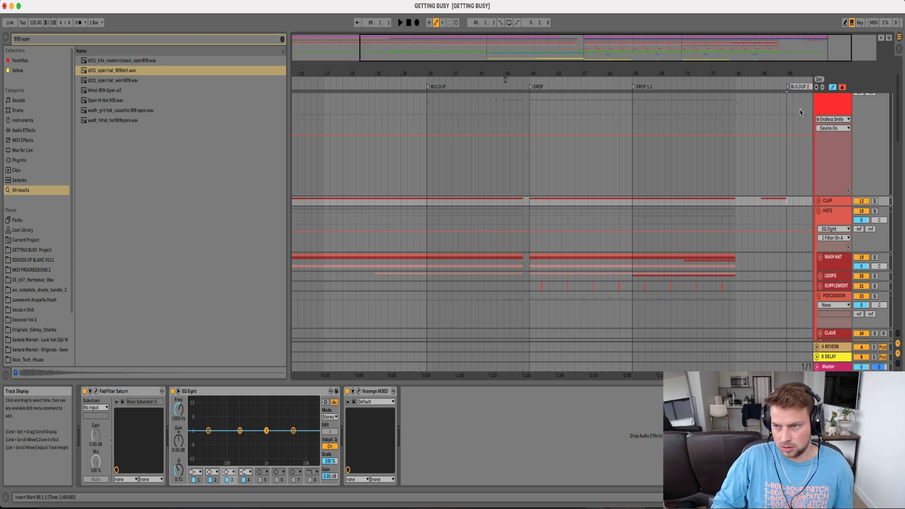
{"action": "left_click_drag", "start_coordinate": [785, 71], "coordinate": [786, 56]}
Collapse the DRUMS, VOCALS, LEAD SYNTH and FX groups in the arrangement
{"action": "scroll", "coordinate": [809, 101], "scroll_direction": "up", "scroll_amount": 3}
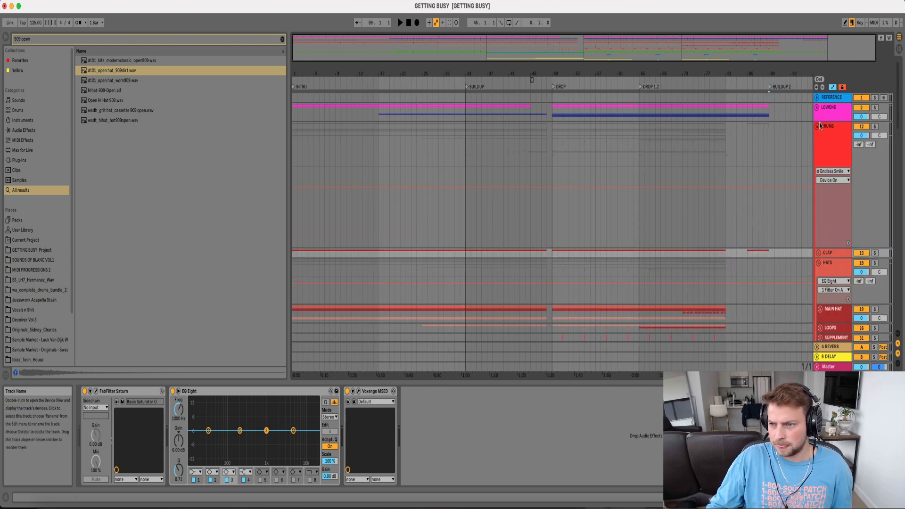
{"action": "left_click", "coordinate": [818, 131]}
{"action": "left_click", "coordinate": [772, 76]}
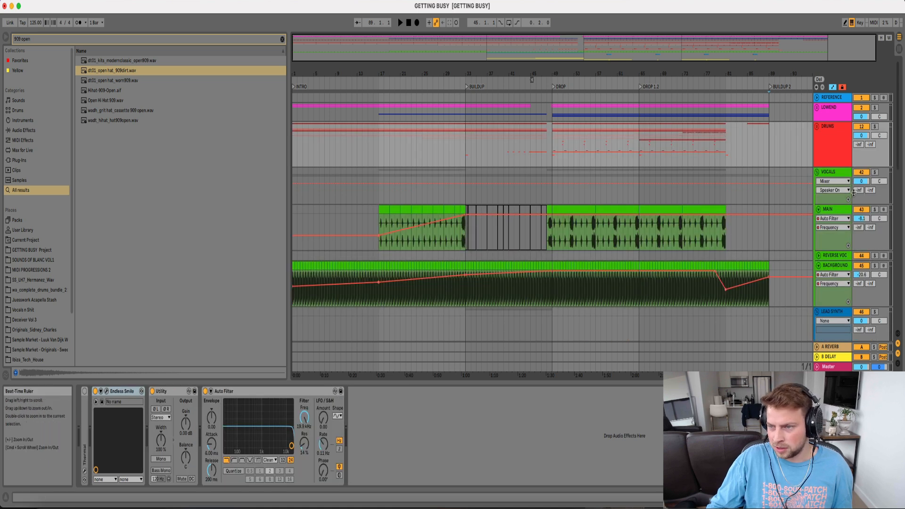
{"action": "left_click", "coordinate": [817, 173]}
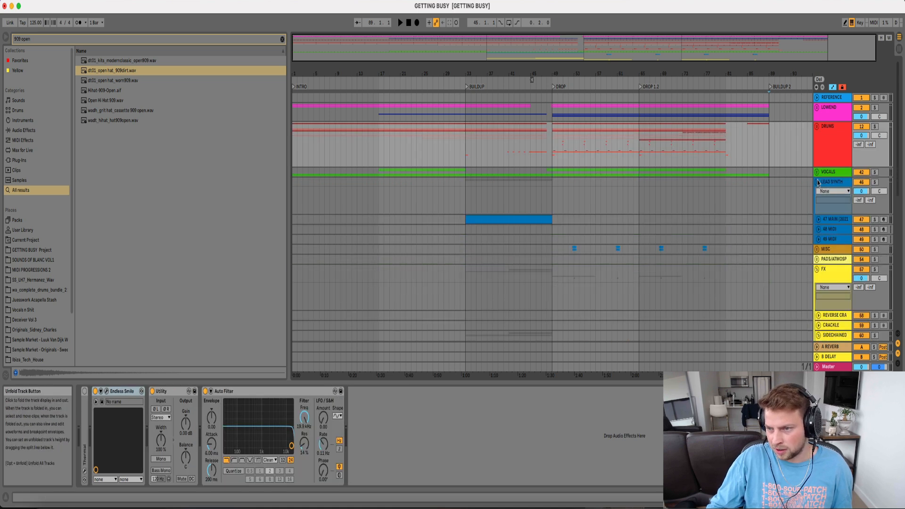
{"action": "left_click", "coordinate": [817, 182]}
{"action": "left_click", "coordinate": [816, 206]}
{"action": "left_click", "coordinate": [817, 212]}
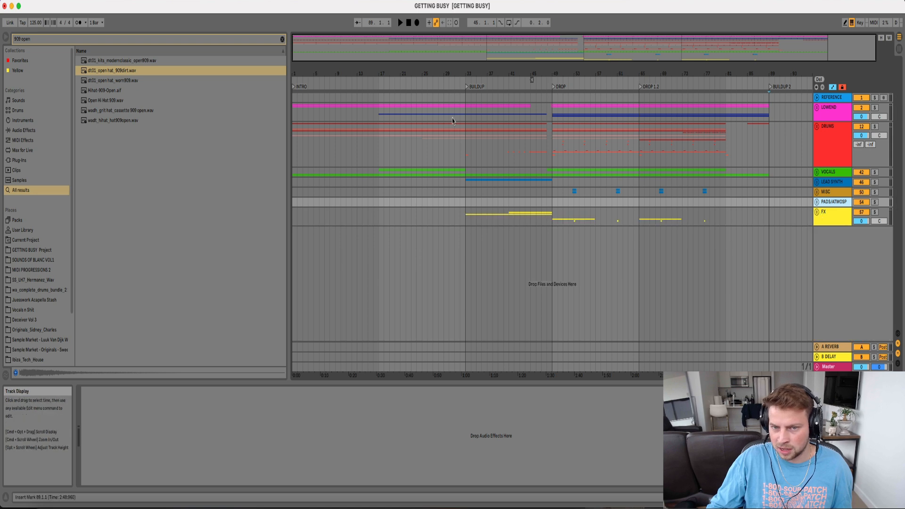
Copy bars 33 to 49 of all groups from LOWEND to FX and paste them at bar 89
{"action": "left_click_drag", "start_coordinate": [466, 104], "coordinate": [551, 219]}
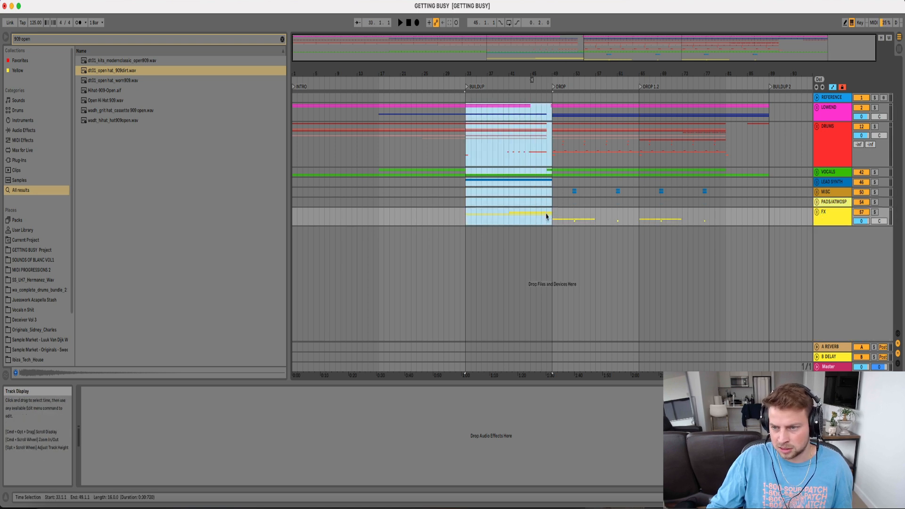
{"action": "left_click", "coordinate": [769, 114]}
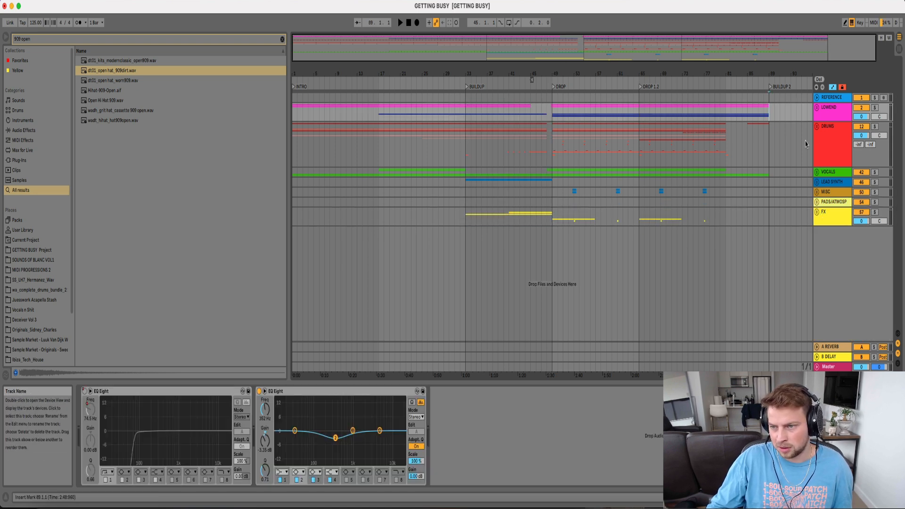
{"action": "key", "text": "super+v"}
{"action": "left_click_drag", "start_coordinate": [717, 84], "coordinate": [717, 78]}
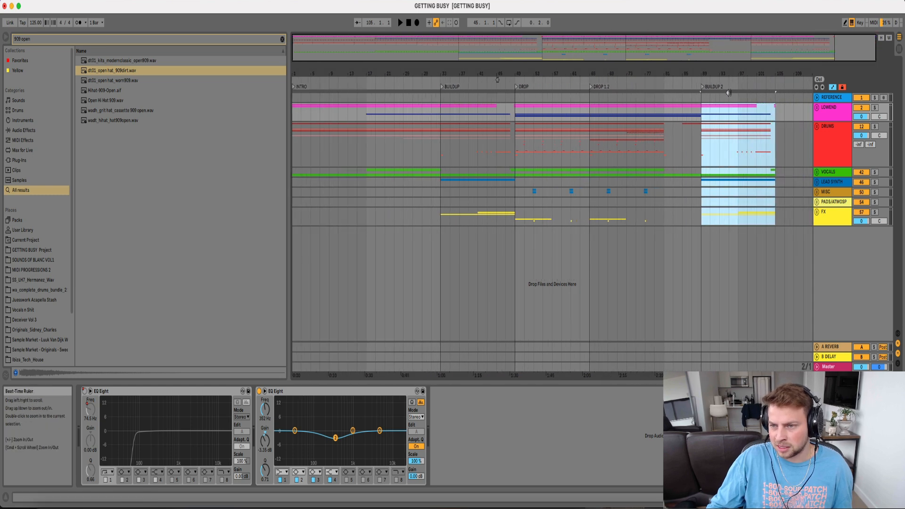
Expand the LEAD SYNTH group, solo its MAIN track, play it from bar 89 and unfold the track's automation
{"action": "left_click", "coordinate": [757, 115]}
{"action": "left_click", "coordinate": [816, 182]}
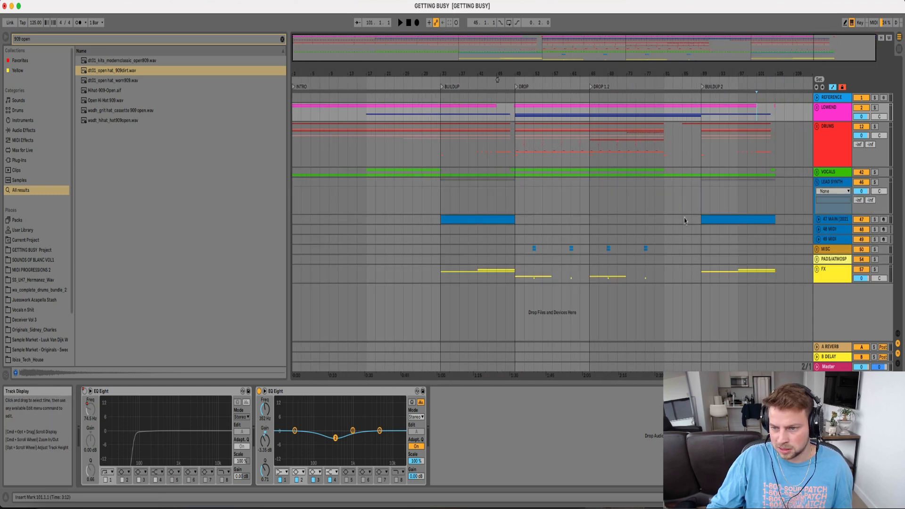
{"action": "left_click", "coordinate": [722, 219]}
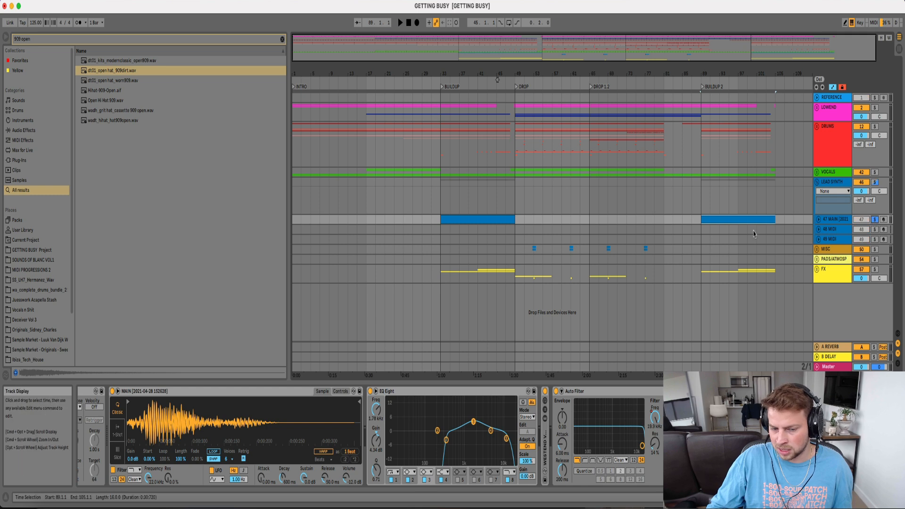
{"action": "key", "text": "space"}
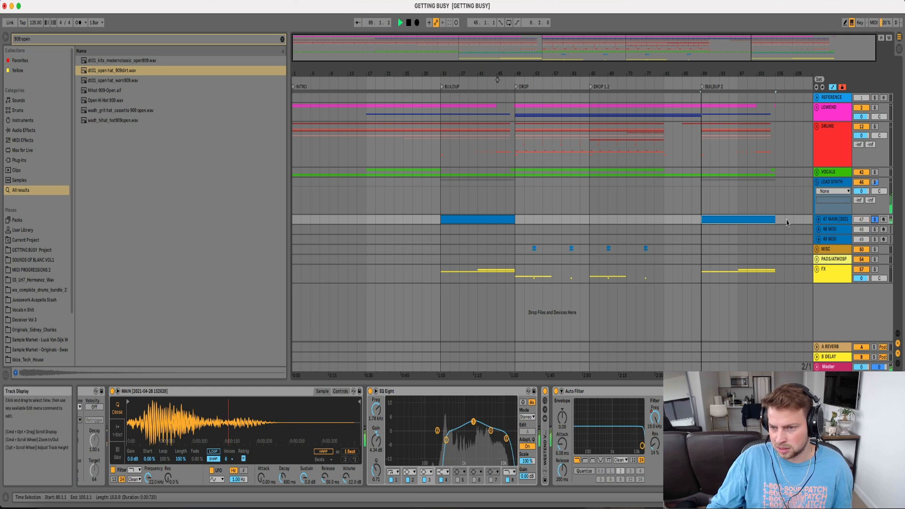
{"action": "left_click", "coordinate": [819, 219]}
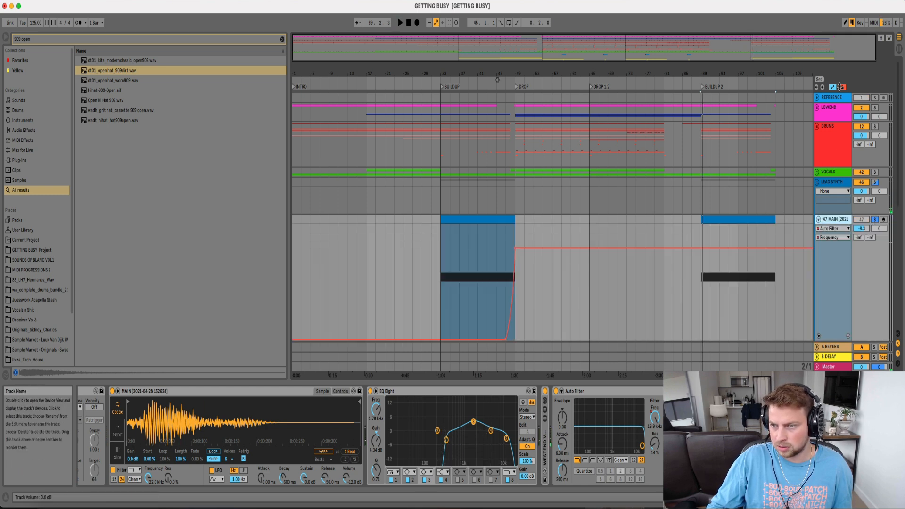
Turn off Lock Envelopes and paste the LEAD SYNTH group's bars 33 to 49 at bar 89 together with their automation
{"action": "left_click", "coordinate": [842, 87]}
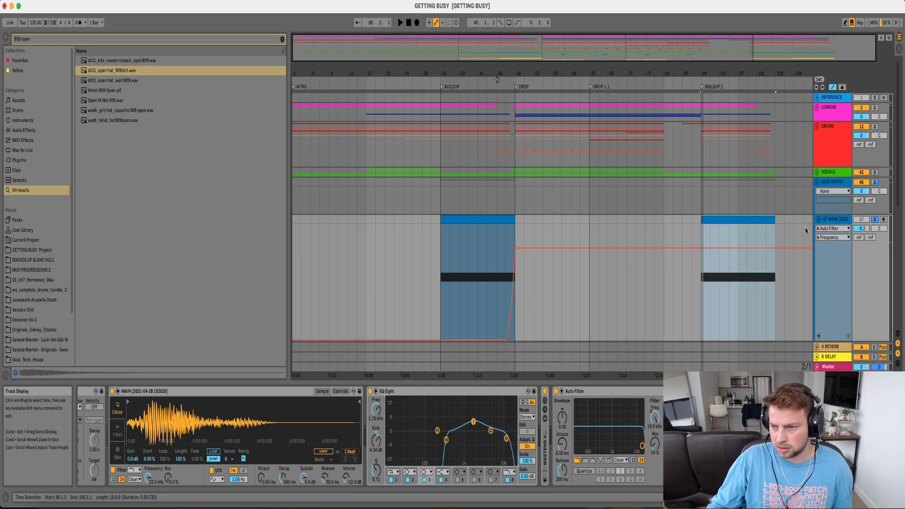
{"action": "scroll", "coordinate": [802, 227], "scroll_direction": "down", "scroll_amount": 3}
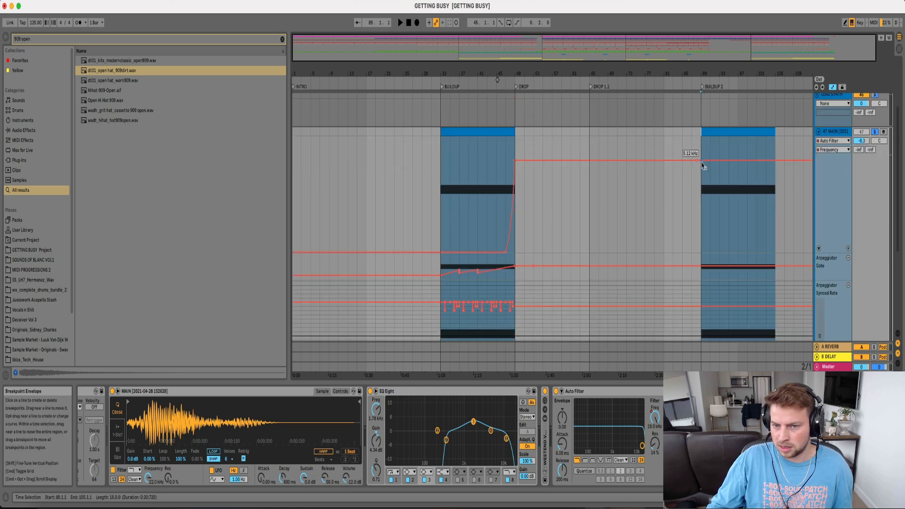
{"action": "scroll", "coordinate": [797, 123], "scroll_direction": "up", "scroll_amount": 1}
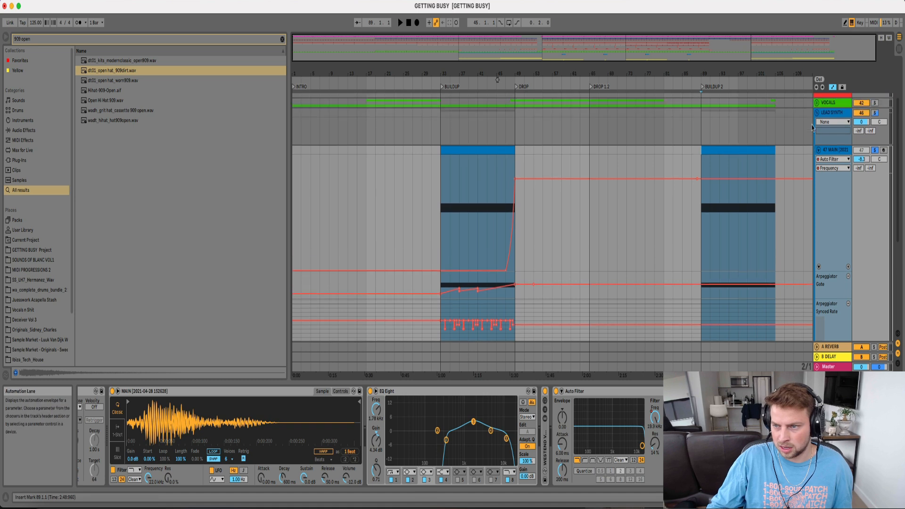
{"action": "left_click", "coordinate": [817, 113]}
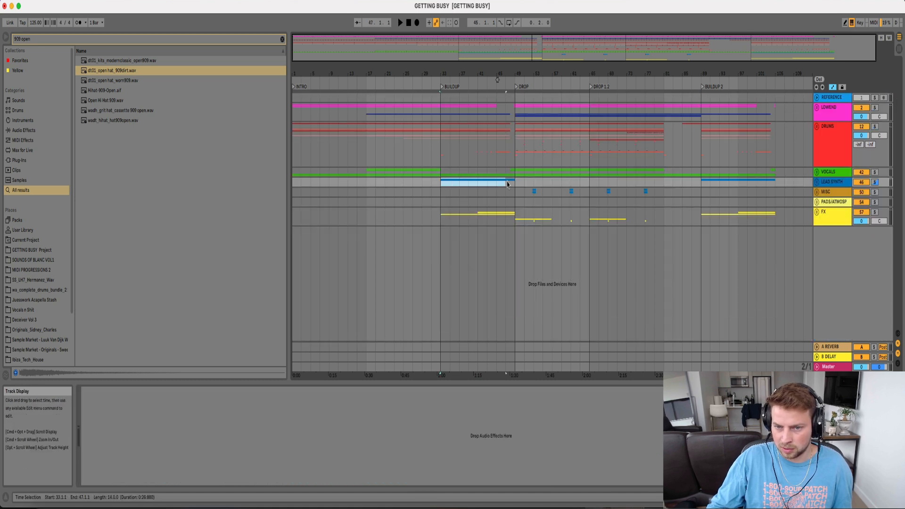
{"action": "left_click", "coordinate": [705, 182]}
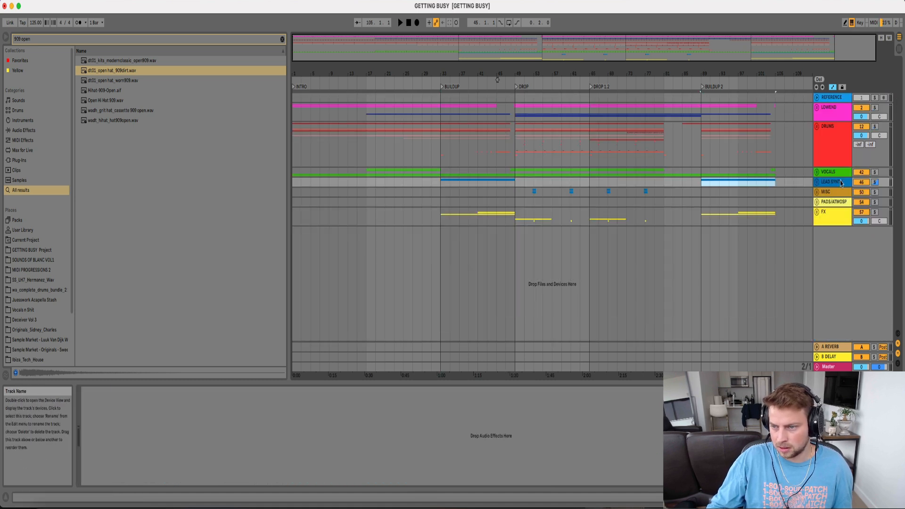
Expand the LEAD SYNTH group, inspect the MAIN track's copied automation and play it from bar 89 without solo
{"action": "left_click", "coordinate": [817, 183]}
{"action": "scroll", "coordinate": [613, 283], "scroll_direction": "down", "scroll_amount": 4}
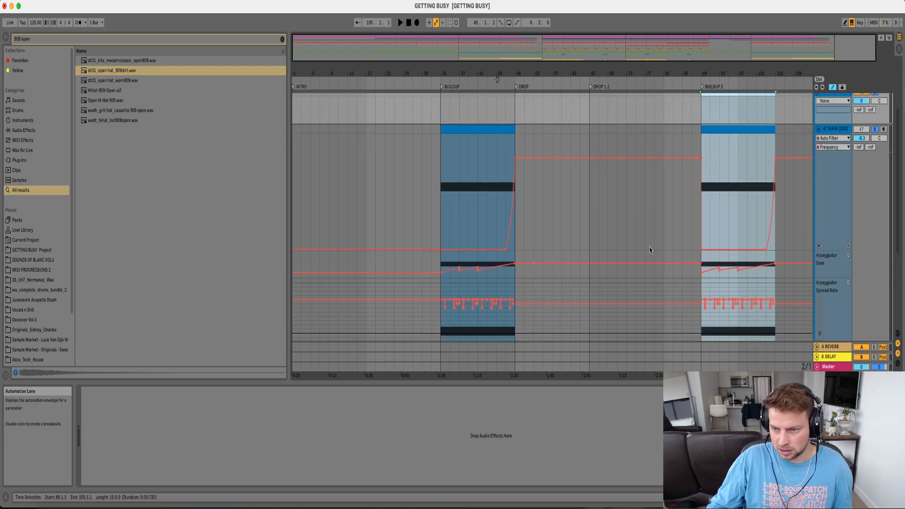
{"action": "left_click", "coordinate": [833, 129]}
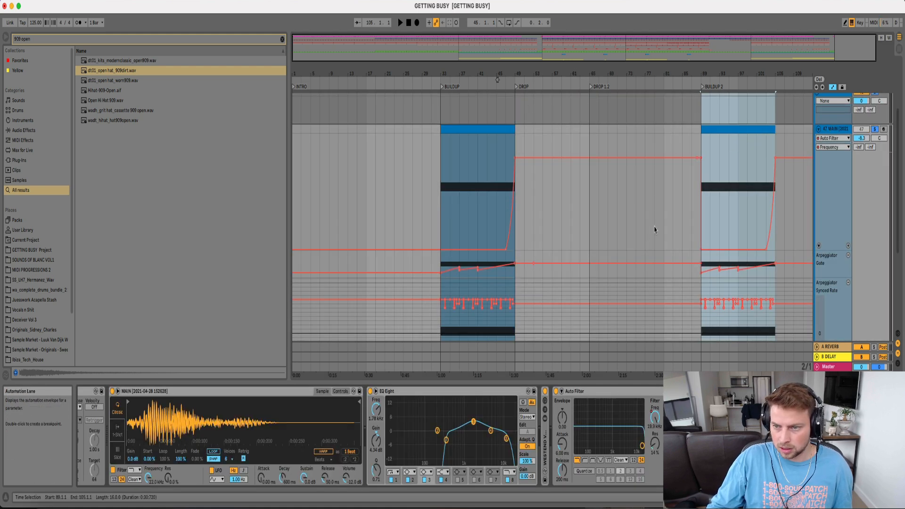
{"action": "key", "text": "space"}
{"action": "scroll", "coordinate": [707, 206], "scroll_direction": "up", "scroll_amount": 3}
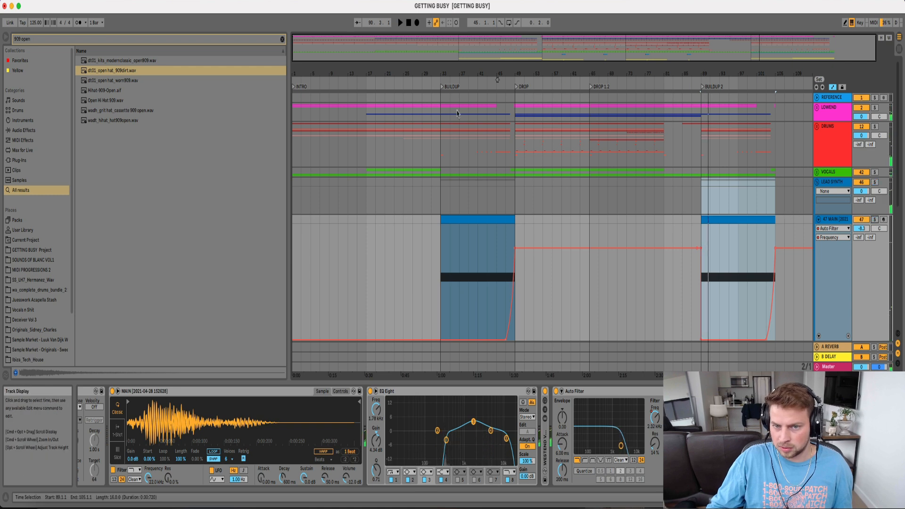
Copy bars 33 to 49 of LOWEND, DRUMS and VOCALS with their automation to bar 89 and start playback
{"action": "left_click_drag", "start_coordinate": [442, 108], "coordinate": [516, 175]}
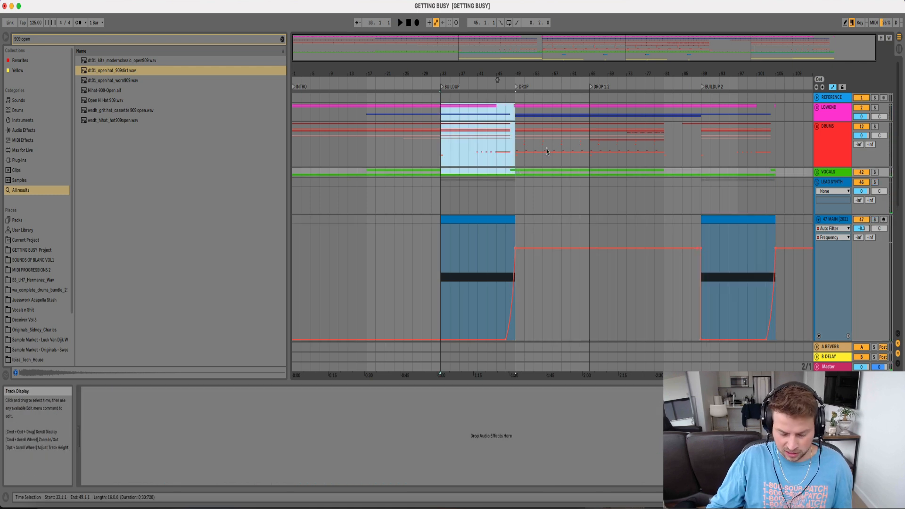
{"action": "left_click_drag", "start_coordinate": [703, 112], "coordinate": [773, 173]}
{"action": "left_click", "coordinate": [702, 111]}
{"action": "key", "text": "super+v"}
{"action": "key", "text": "space"}
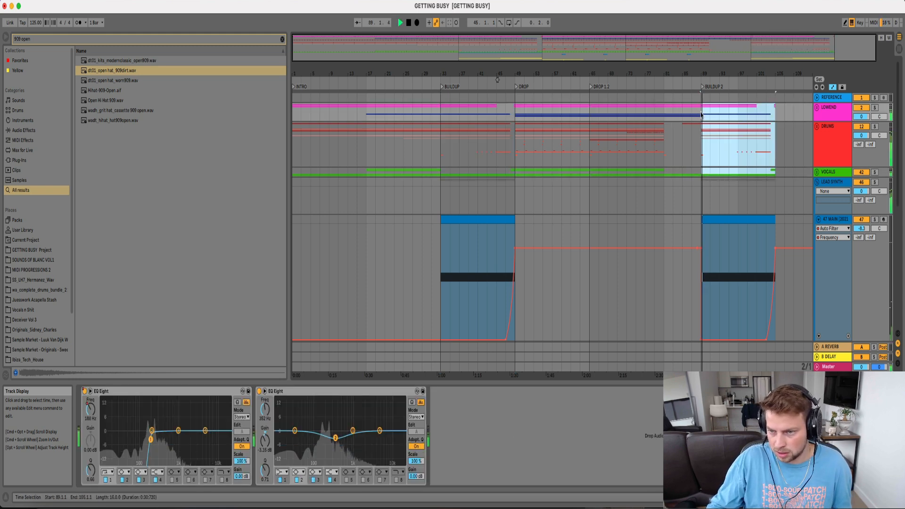
Listen to the second buildup while soloing the MAIN lead synth, VOCALS, DRUMS and LOWEND in turn
{"action": "scroll", "coordinate": [730, 161], "scroll_direction": "down", "scroll_amount": 3}
{"action": "scroll", "coordinate": [778, 203], "scroll_direction": "down", "scroll_amount": 5}
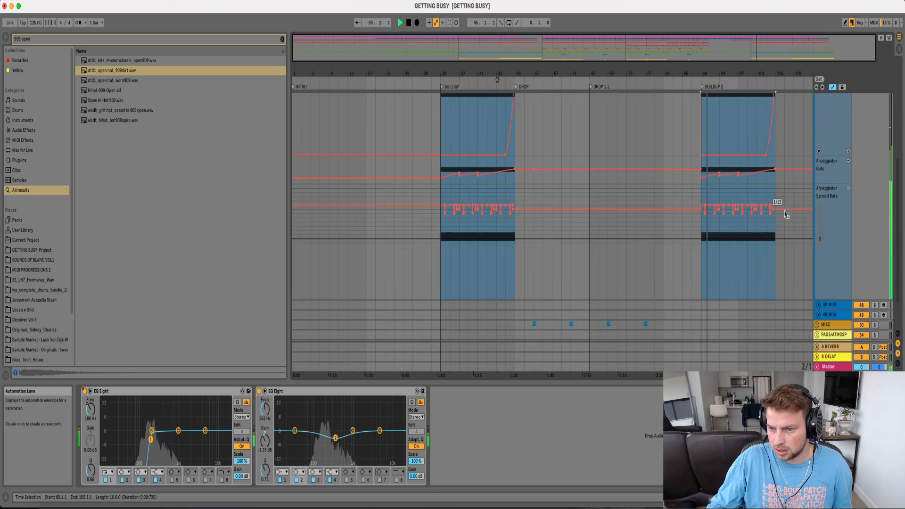
{"action": "scroll", "coordinate": [825, 179], "scroll_direction": "up", "scroll_amount": 5}
{"action": "left_click", "coordinate": [842, 160]}
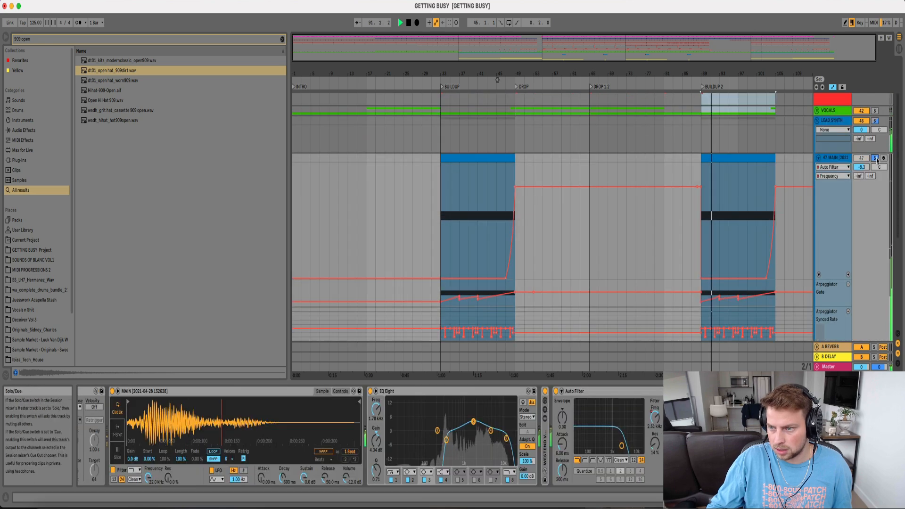
{"action": "scroll", "coordinate": [870, 176], "scroll_direction": "up", "scroll_amount": 2}
{"action": "left_click", "coordinate": [874, 168]}
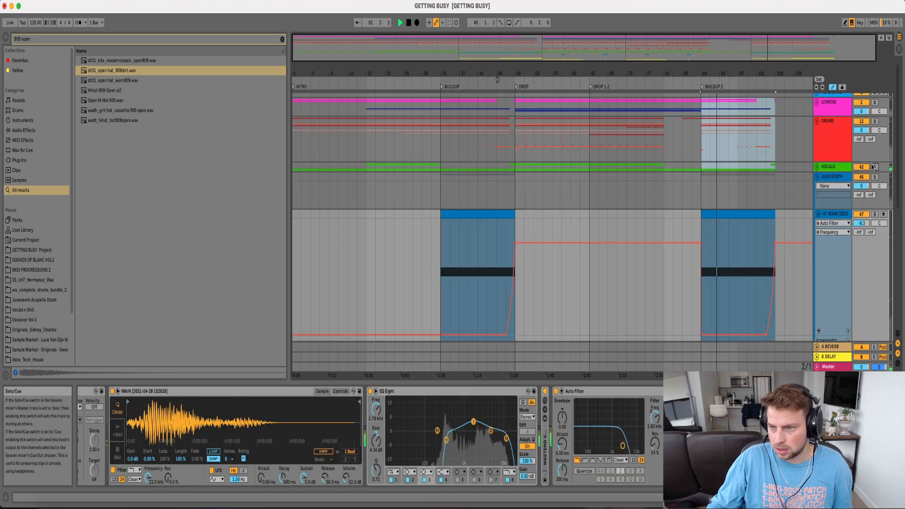
{"action": "left_click", "coordinate": [874, 121]}
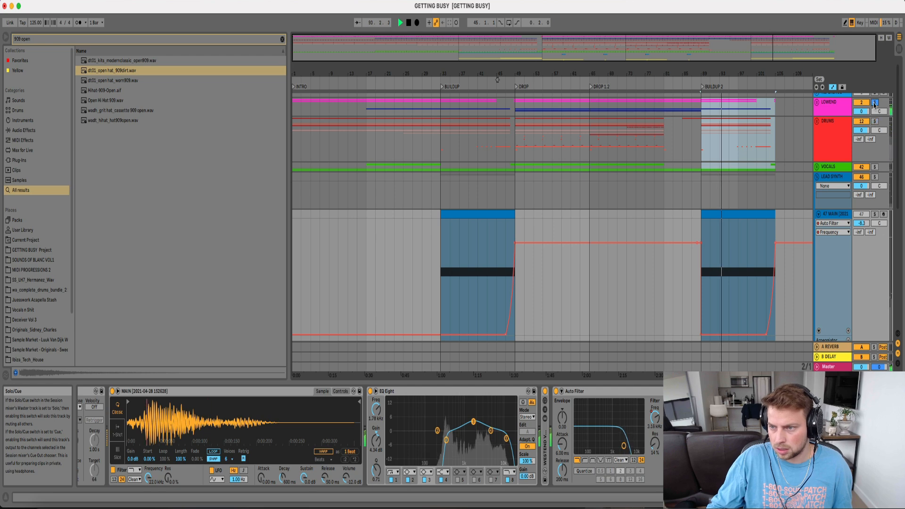
Copy the FX group's bars 33 to 49 with their automation to bar 89 and play the second buildup
{"action": "scroll", "coordinate": [843, 236], "scroll_direction": "down", "scroll_amount": 5}
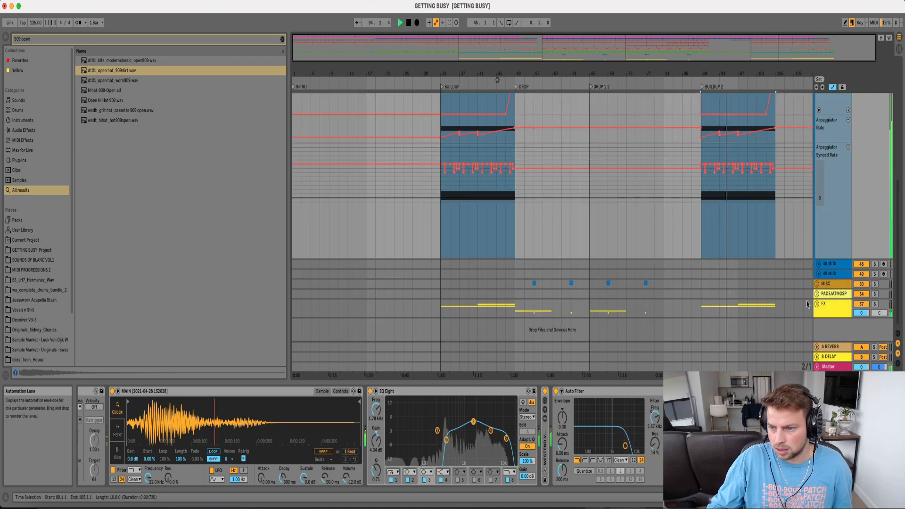
{"action": "left_click_drag", "start_coordinate": [441, 306], "coordinate": [528, 310]}
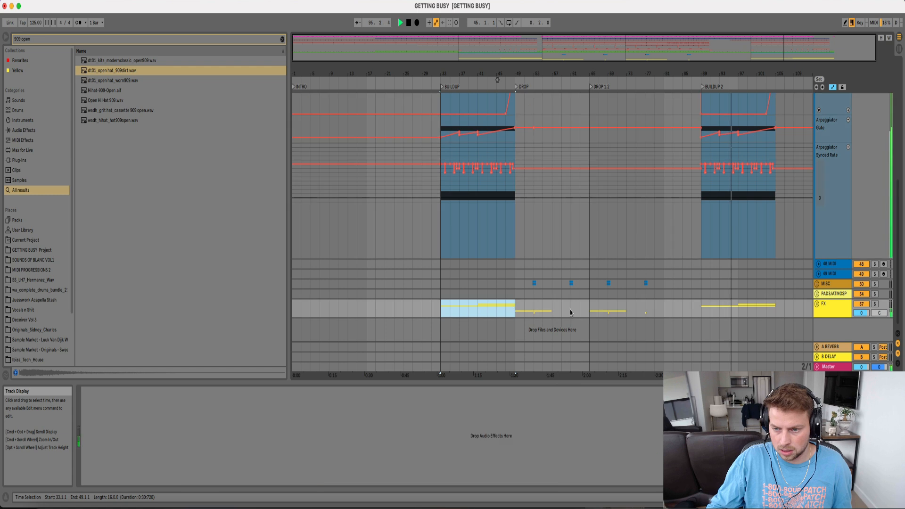
{"action": "left_click_drag", "start_coordinate": [703, 310], "coordinate": [780, 306]}
{"action": "left_click", "coordinate": [702, 313]}
{"action": "key", "text": "super+v"}
{"action": "key", "text": "space"}
Open the MAIN lead synth's devices and show the automation of the Arpeggiator's Sync switch
{"action": "scroll", "coordinate": [794, 298], "scroll_direction": "up", "scroll_amount": 2}
{"action": "scroll", "coordinate": [716, 189], "scroll_direction": "up", "scroll_amount": 1}
{"action": "scroll", "coordinate": [800, 162], "scroll_direction": "up", "scroll_amount": 5}
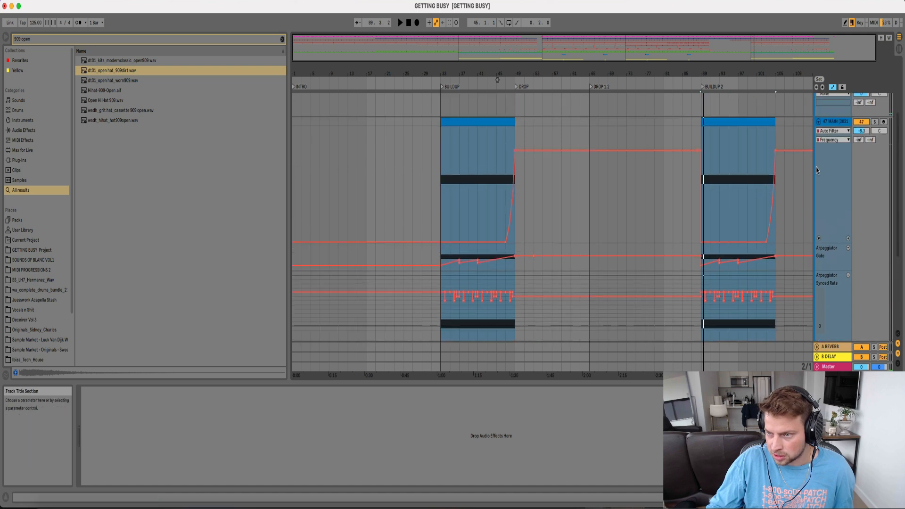
{"action": "left_click", "coordinate": [474, 315]}
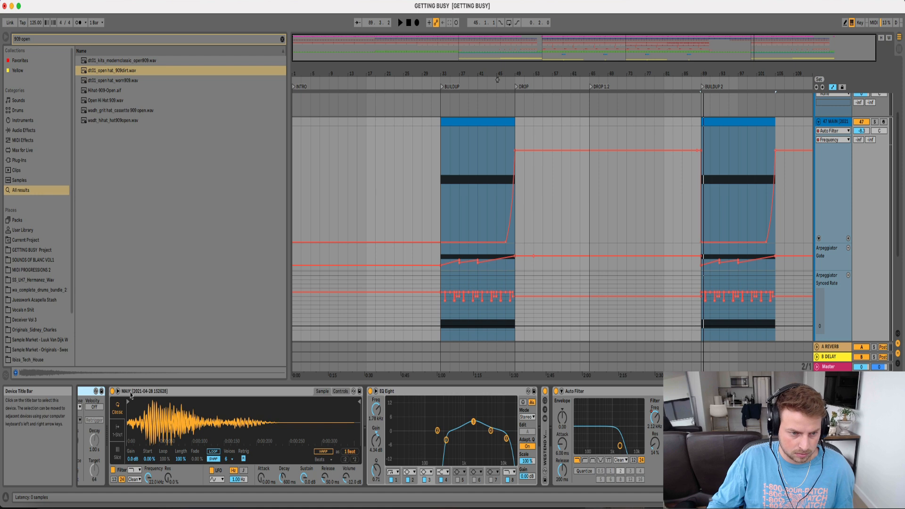
{"action": "scroll", "coordinate": [131, 395], "scroll_direction": "left", "scroll_amount": 3}
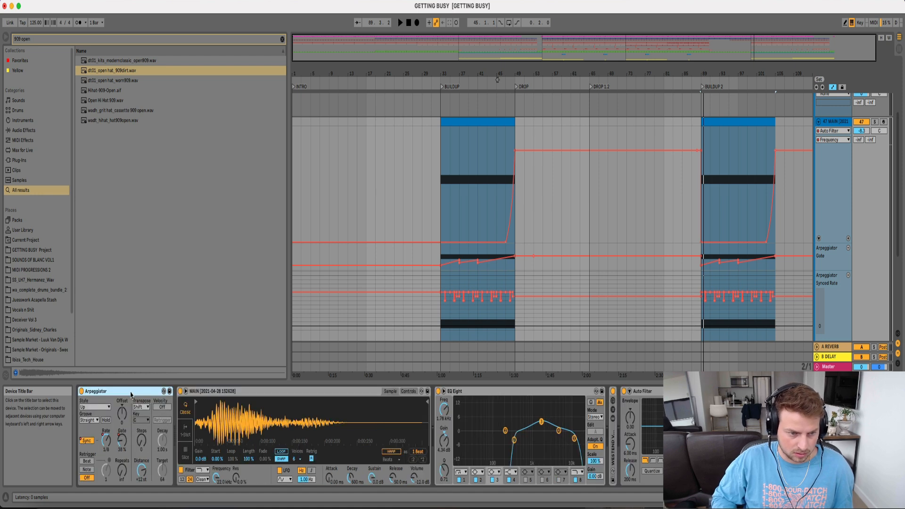
{"action": "right_click", "coordinate": [83, 442]}
{"action": "left_click", "coordinate": [113, 454]}
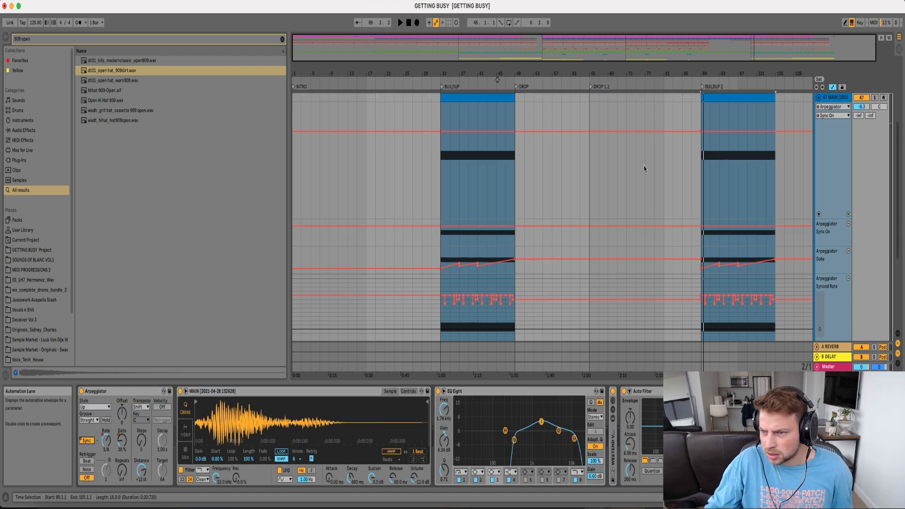
Switch the Arpeggiator's Sync off from bar 89, show its Free Rate automation and play from the second buildup
{"action": "left_click_drag", "start_coordinate": [701, 134], "coordinate": [703, 198]}
{"action": "right_click", "coordinate": [111, 442]}
{"action": "left_click", "coordinate": [118, 453]}
{"action": "left_click", "coordinate": [704, 236]}
{"action": "key", "text": "space"}
Shape the MAIN lead's Free Rate automation to rise through bars 93 and 97 and fall by bar 105
{"action": "left_click_drag", "start_coordinate": [711, 236], "coordinate": [719, 231]}
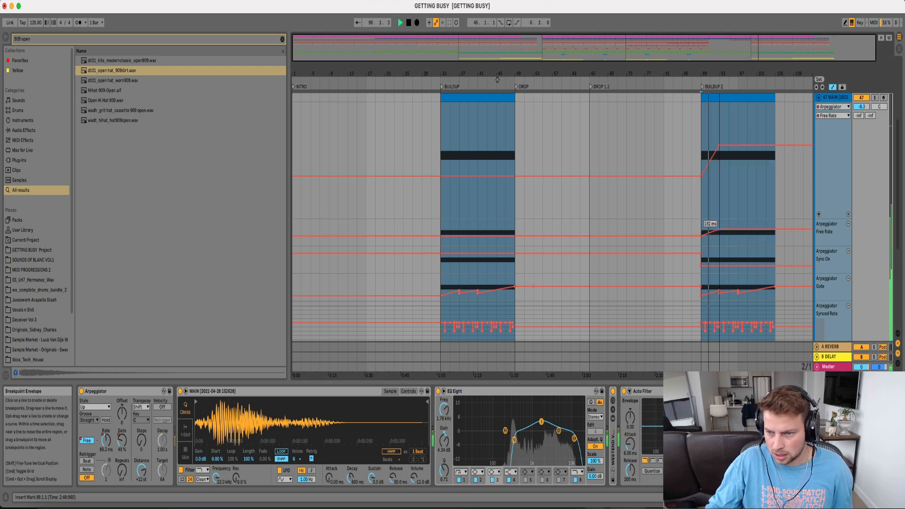
{"action": "left_click_drag", "start_coordinate": [720, 231], "coordinate": [716, 226]}
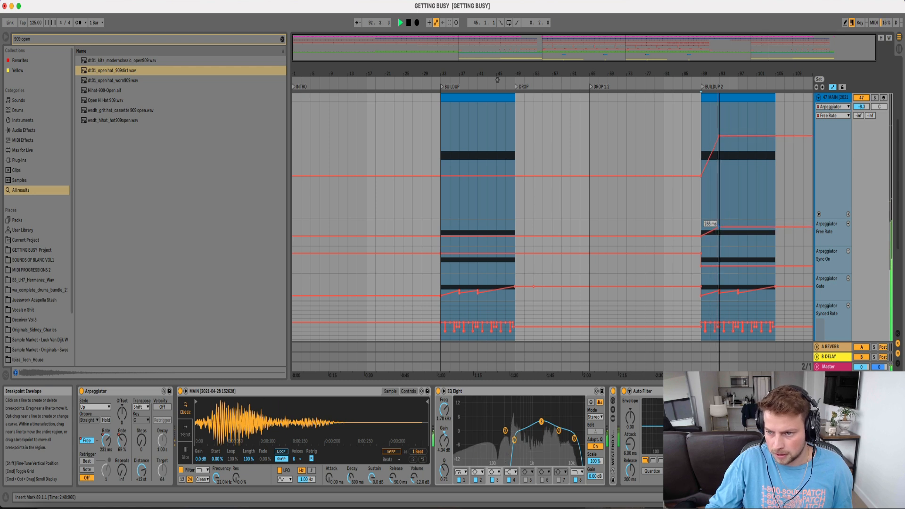
{"action": "scroll", "coordinate": [731, 240], "scroll_direction": "up", "scroll_amount": 3}
{"action": "scroll", "coordinate": [740, 277], "scroll_direction": "down", "scroll_amount": 3}
{"action": "left_click_drag", "start_coordinate": [733, 232], "coordinate": [776, 235]}
{"action": "scroll", "coordinate": [765, 257], "scroll_direction": "down", "scroll_amount": 5}
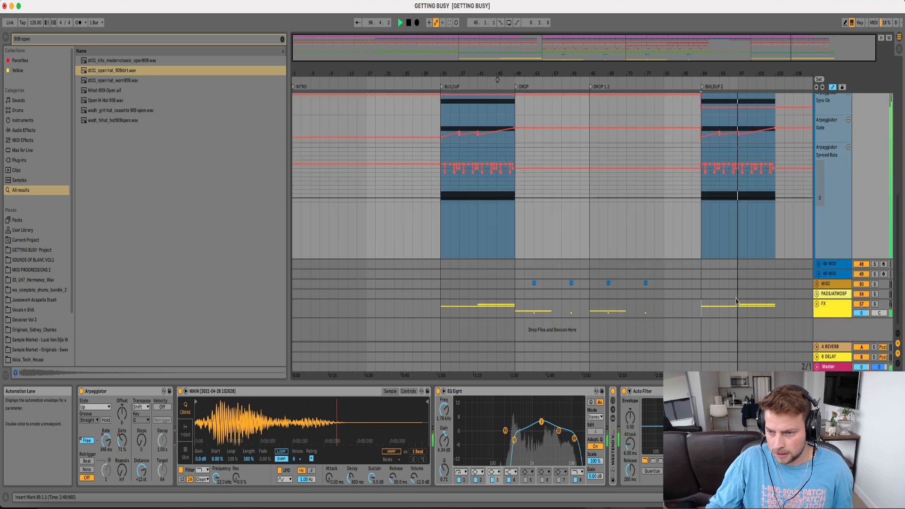
{"action": "scroll", "coordinate": [804, 307], "scroll_direction": "up", "scroll_amount": 5}
{"action": "scroll", "coordinate": [804, 307], "scroll_direction": "down", "scroll_amount": 5}
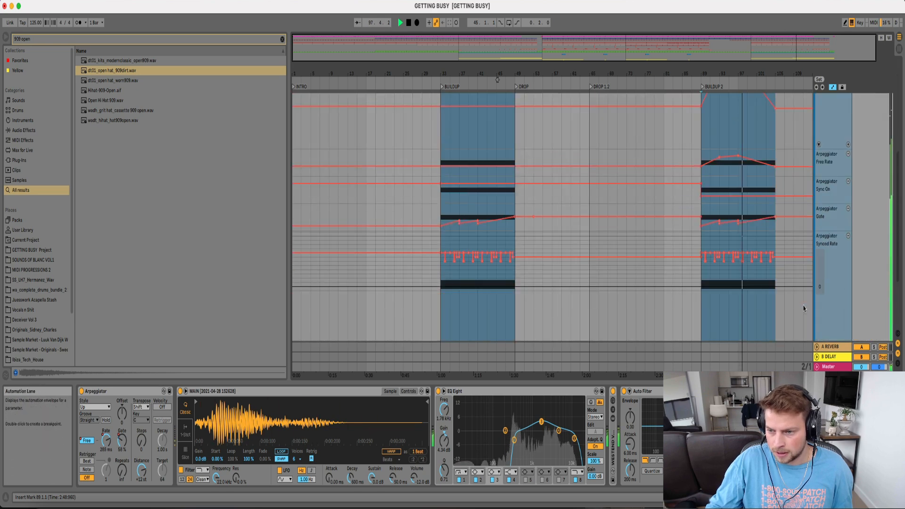
Unfold the FX group and lower the MAIN lead's Free Rate at bar 105 to about 17.4 ms
{"action": "left_click", "coordinate": [816, 304]}
{"action": "scroll", "coordinate": [801, 302], "scroll_direction": "down", "scroll_amount": 5}
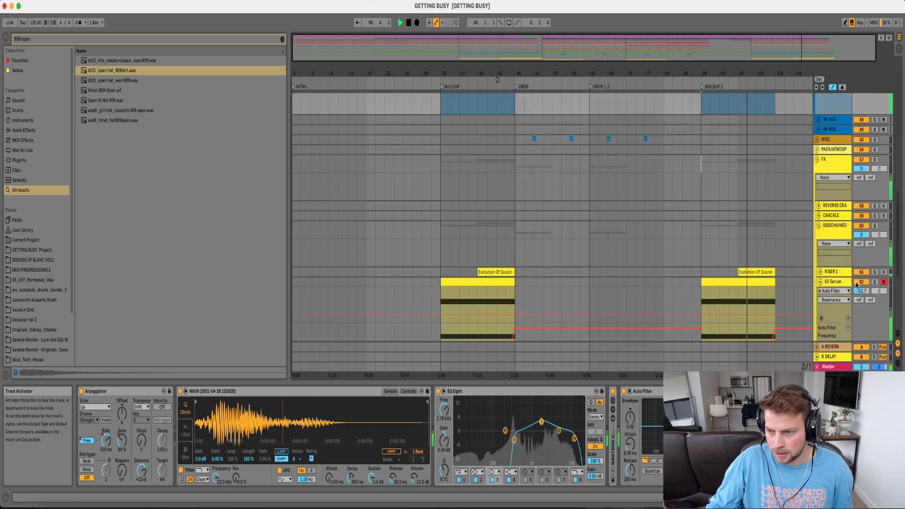
{"action": "scroll", "coordinate": [778, 293], "scroll_direction": "up", "scroll_amount": 7}
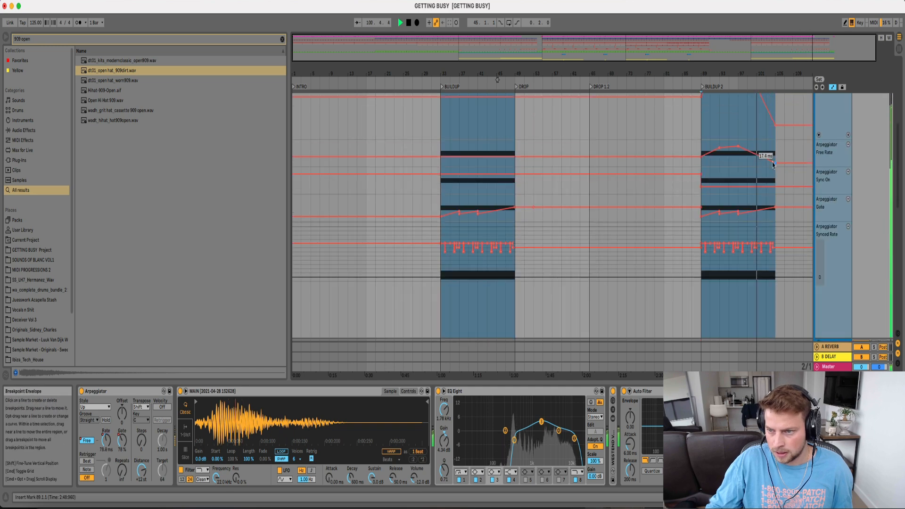
{"action": "scroll", "coordinate": [717, 251], "scroll_direction": "up", "scroll_amount": 3}
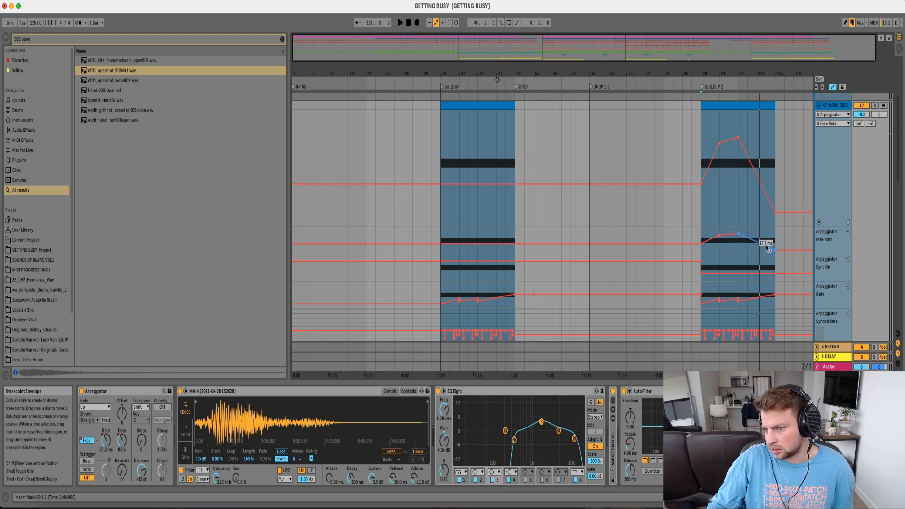
{"action": "scroll", "coordinate": [742, 202], "scroll_direction": "up", "scroll_amount": 2}
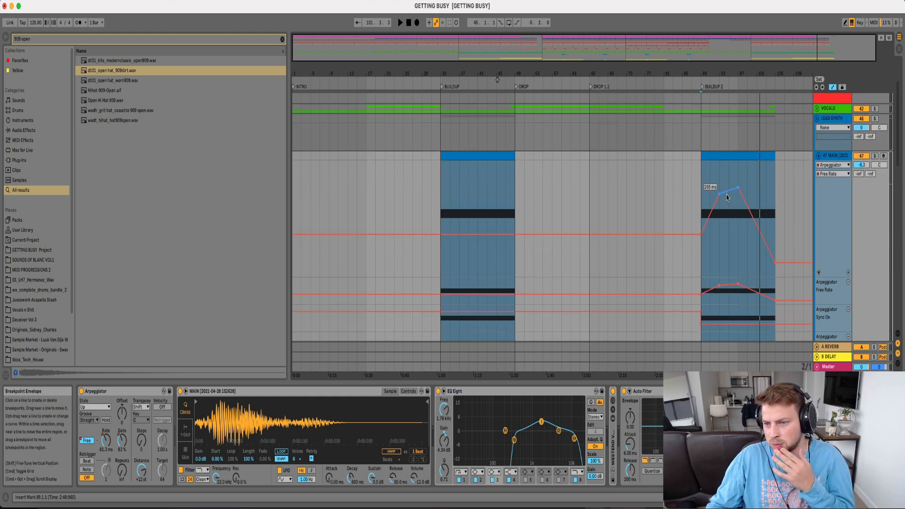
{"action": "scroll", "coordinate": [726, 221], "scroll_direction": "up", "scroll_amount": 3}
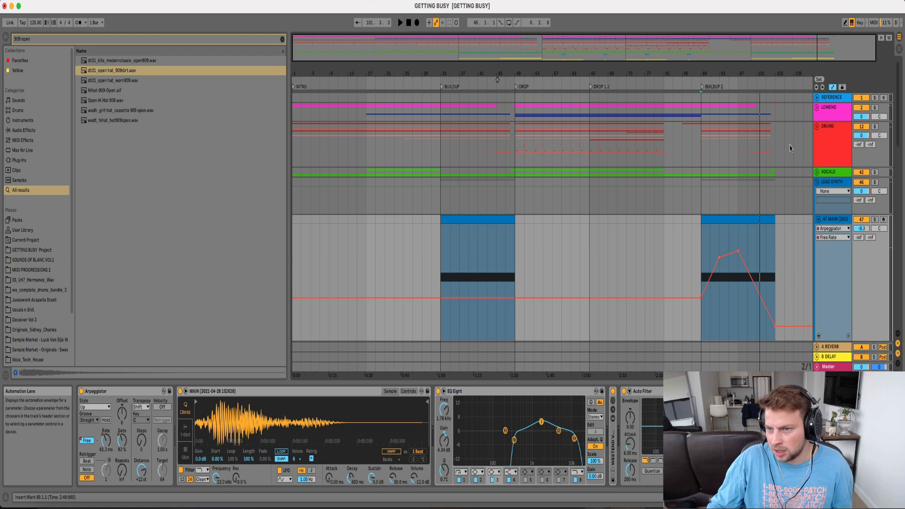
Unfold the DRUMS group and delete the LOWEND clips between bars 89 and 97
{"action": "left_click", "coordinate": [816, 128]}
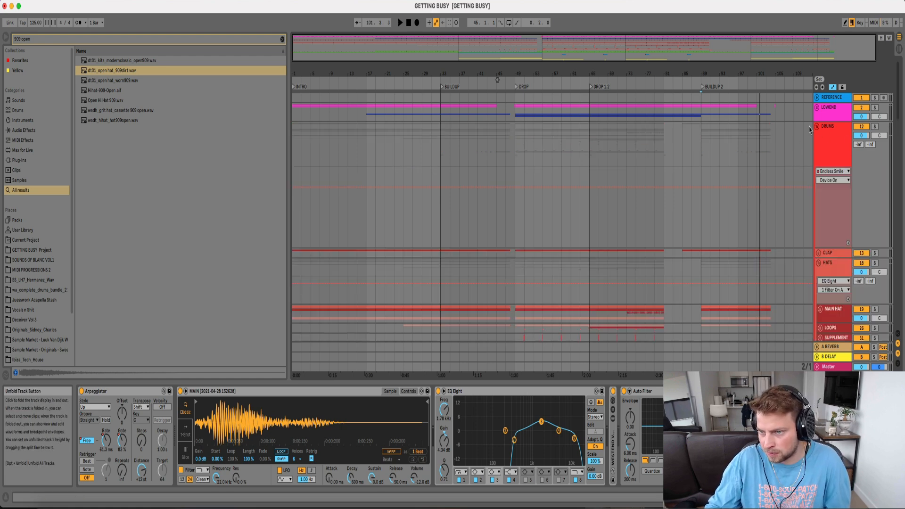
{"action": "left_click_drag", "start_coordinate": [704, 113], "coordinate": [738, 112]}
{"action": "key", "text": "Delete"}
Delete the LOOPS clips from the second buildup, bars 89 to 105, and play from its start
{"action": "scroll", "coordinate": [786, 226], "scroll_direction": "down", "scroll_amount": 4}
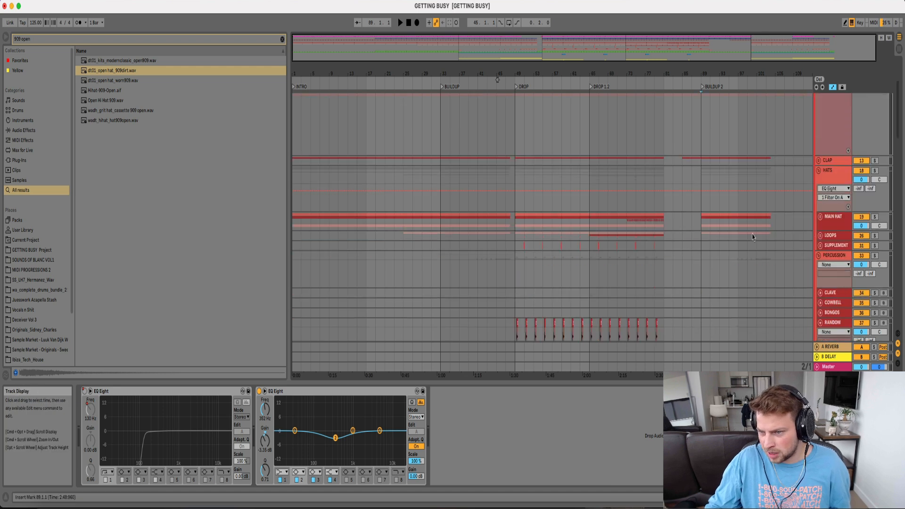
{"action": "left_click_drag", "start_coordinate": [701, 238], "coordinate": [775, 237]}
{"action": "key", "text": "Delete"}
{"action": "left_click", "coordinate": [697, 237]}
{"action": "key", "text": "space"}
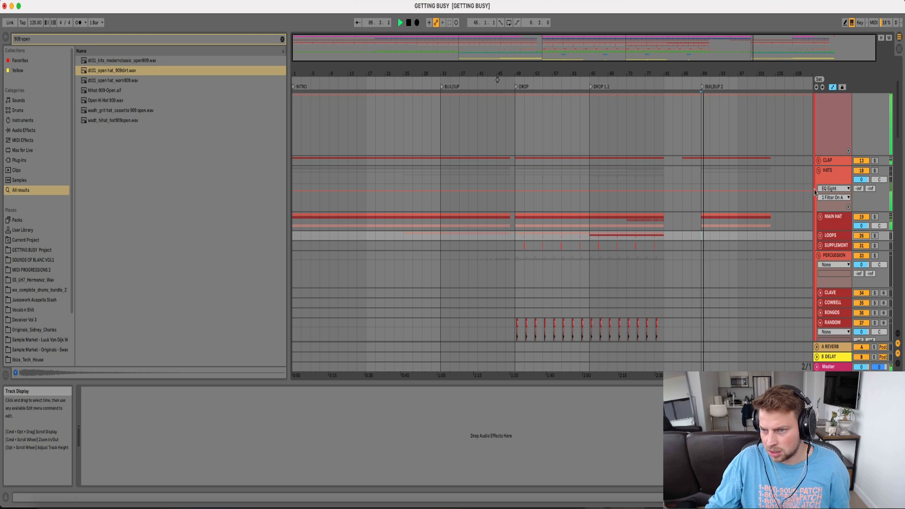
Fold the DRUMS group and check the MAIN lead's Free Rate automation while the second buildup plays
{"action": "scroll", "coordinate": [773, 214], "scroll_direction": "up", "scroll_amount": 4}
{"action": "left_click", "coordinate": [817, 119]}
{"action": "scroll", "coordinate": [786, 156], "scroll_direction": "down", "scroll_amount": 3}
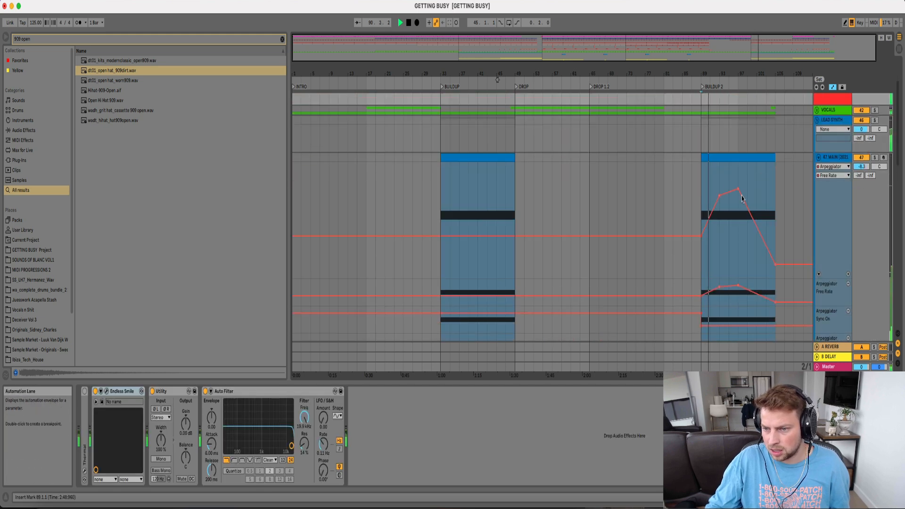
{"action": "left_click_drag", "start_coordinate": [716, 196], "coordinate": [727, 194]}
{"action": "scroll", "coordinate": [735, 194], "scroll_direction": "up", "scroll_amount": 3}
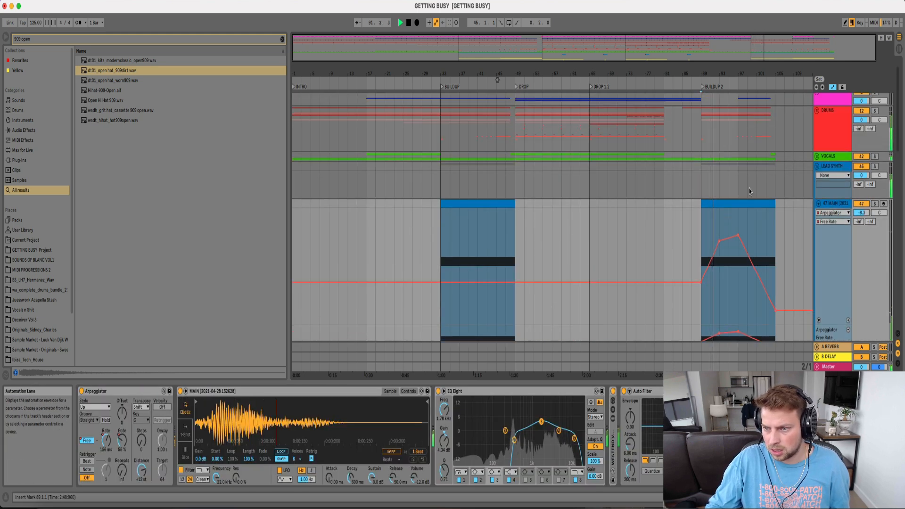
Show the DRUMS group's Endless Smile Intensity automation and make its second-buildup ramp start at bar 97
{"action": "left_click", "coordinate": [817, 110]}
{"action": "left_click", "coordinate": [824, 165]}
{"action": "left_click", "coordinate": [832, 183]}
{"action": "left_click", "coordinate": [737, 230]}
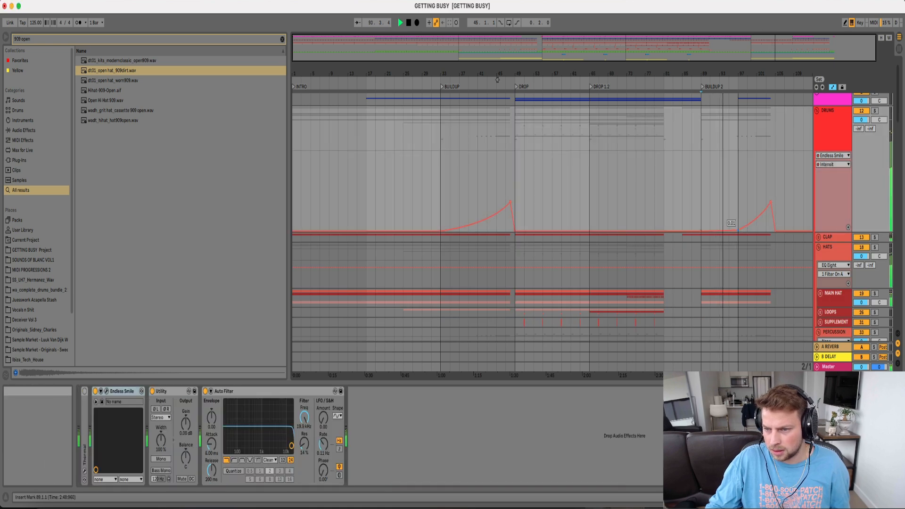
{"action": "left_click", "coordinate": [817, 110]}
Lower the MAIN lead's Free Rate breakpoint at bar 97 to about 222 ms
{"action": "scroll", "coordinate": [773, 158], "scroll_direction": "down", "scroll_amount": 3}
{"action": "scroll", "coordinate": [761, 166], "scroll_direction": "up", "scroll_amount": 3}
{"action": "scroll", "coordinate": [762, 165], "scroll_direction": "up", "scroll_amount": 1}
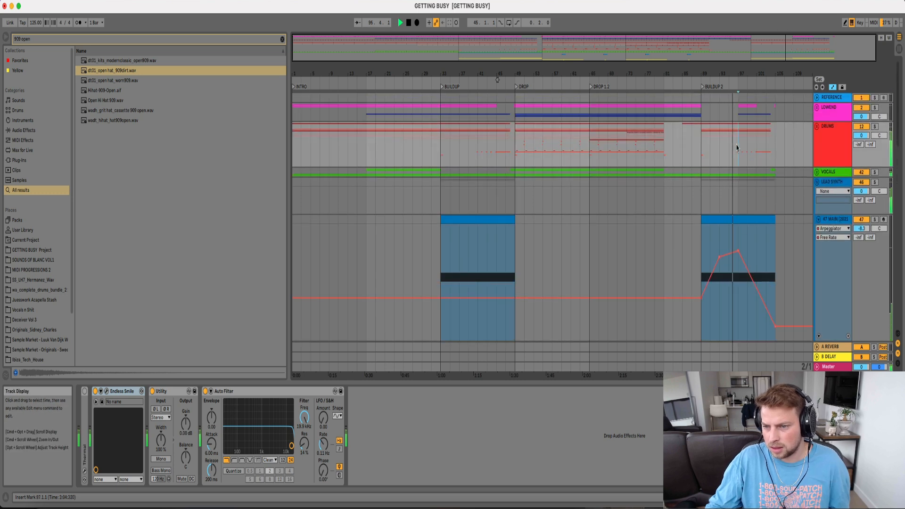
{"action": "left_click", "coordinate": [734, 256]}
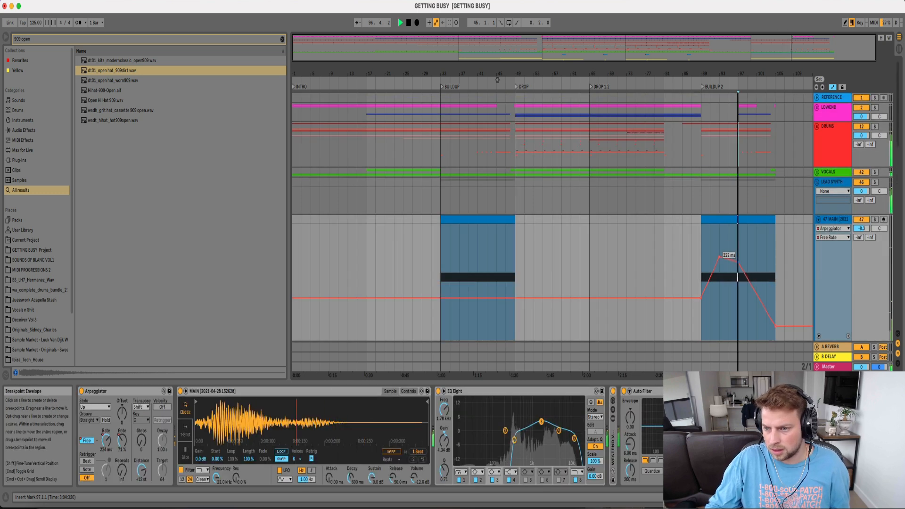
Switch the LOWEND group's EQ Eight on from bar 97 in its Device On automation, and fold the group
{"action": "left_click", "coordinate": [817, 107]}
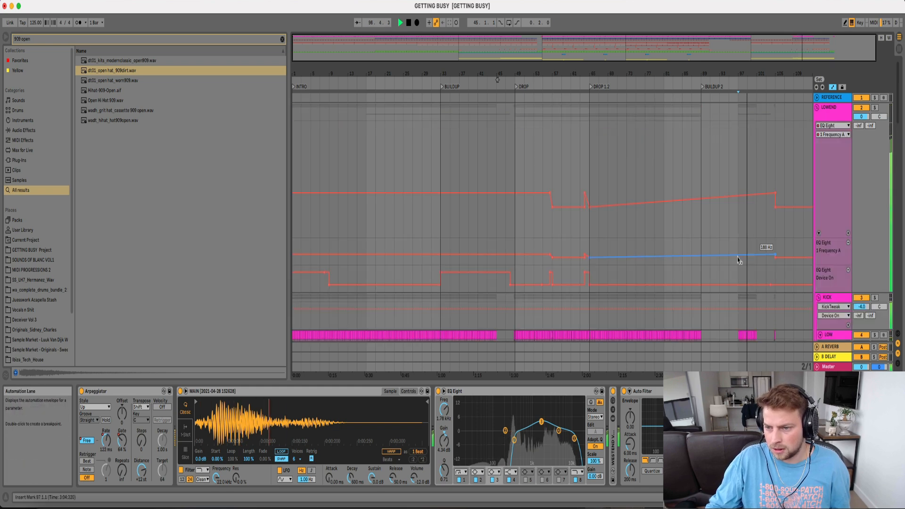
{"action": "left_click_drag", "start_coordinate": [739, 285], "coordinate": [738, 272]}
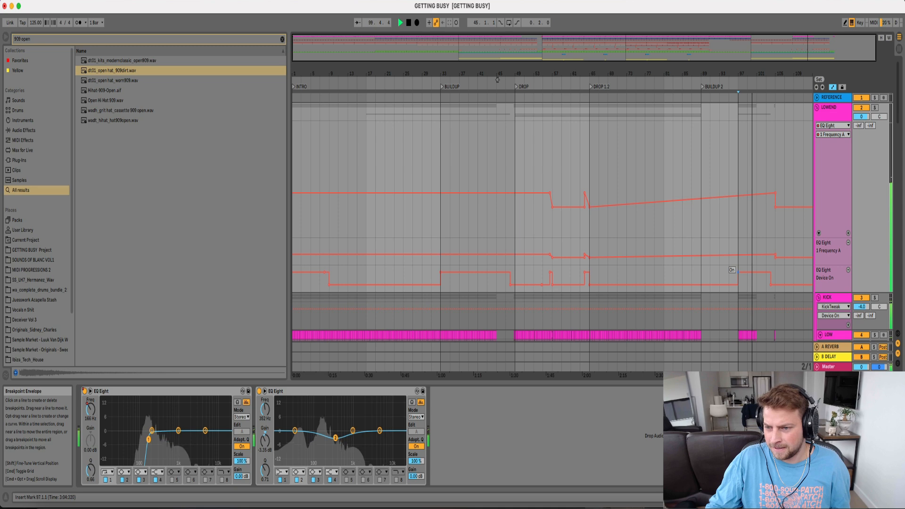
{"action": "left_click", "coordinate": [817, 107]}
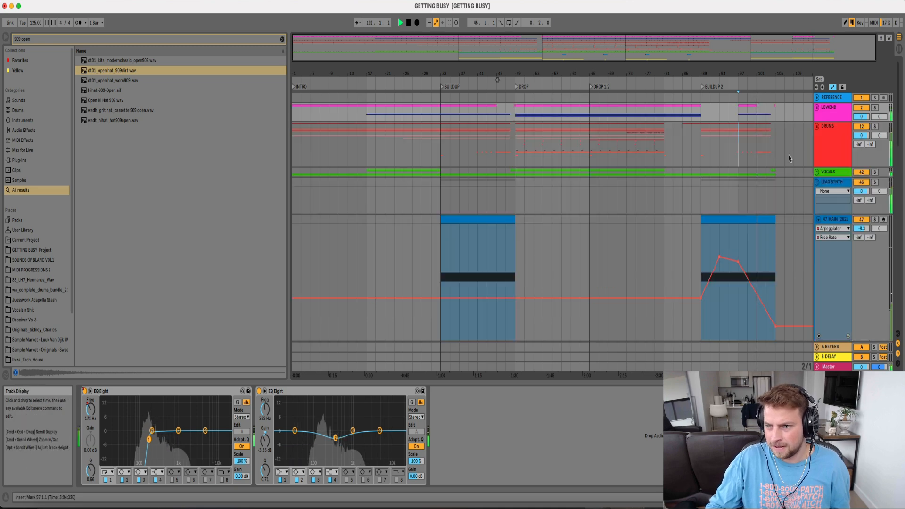
Unfold DRUMS, listen to the second buildup's end and select the first buildup's percussion fill in bars 45 to 48 for comparison
{"action": "left_click", "coordinate": [816, 126]}
{"action": "scroll", "coordinate": [793, 165], "scroll_direction": "down", "scroll_amount": 3}
{"action": "scroll", "coordinate": [793, 166], "scroll_direction": "down", "scroll_amount": 5}
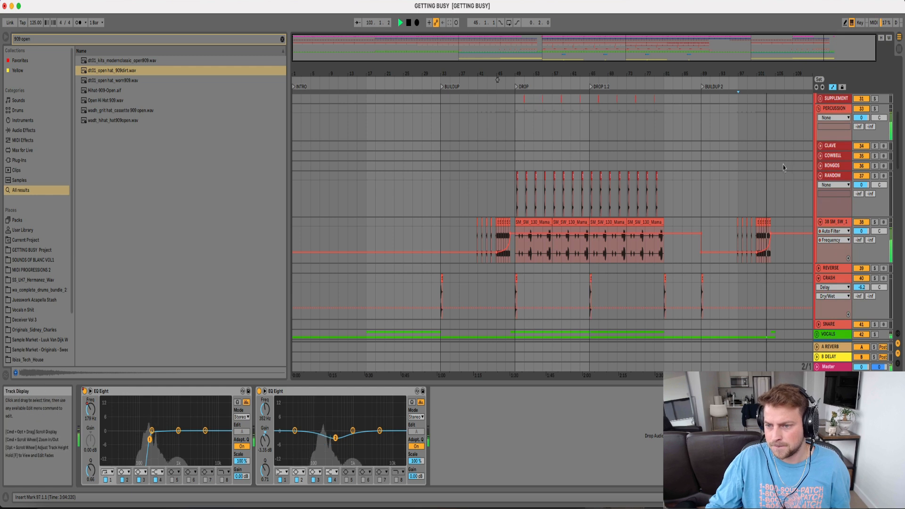
{"action": "key", "text": "space"}
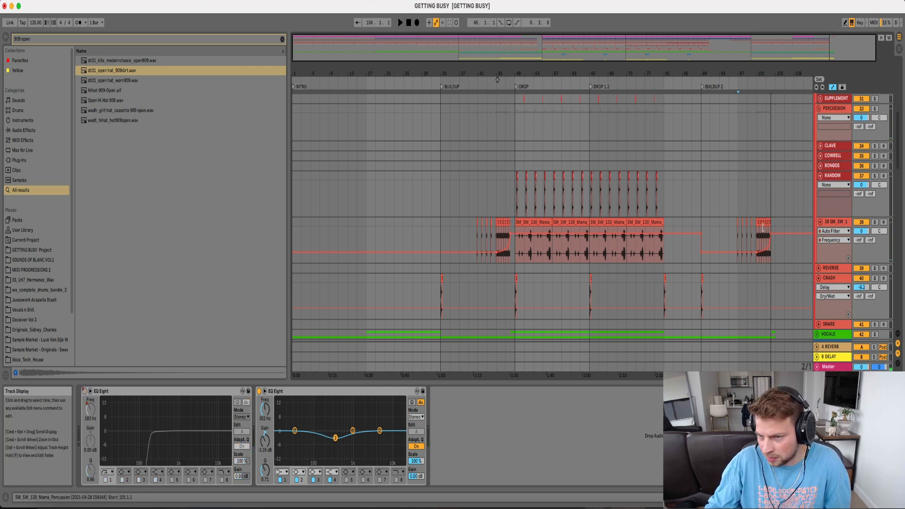
{"action": "left_click", "coordinate": [502, 226]}
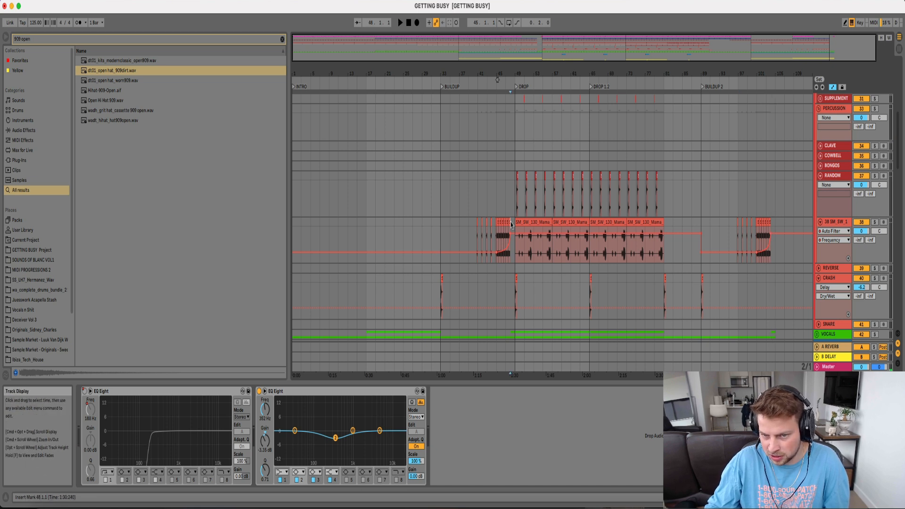
{"action": "left_click", "coordinate": [497, 223]}
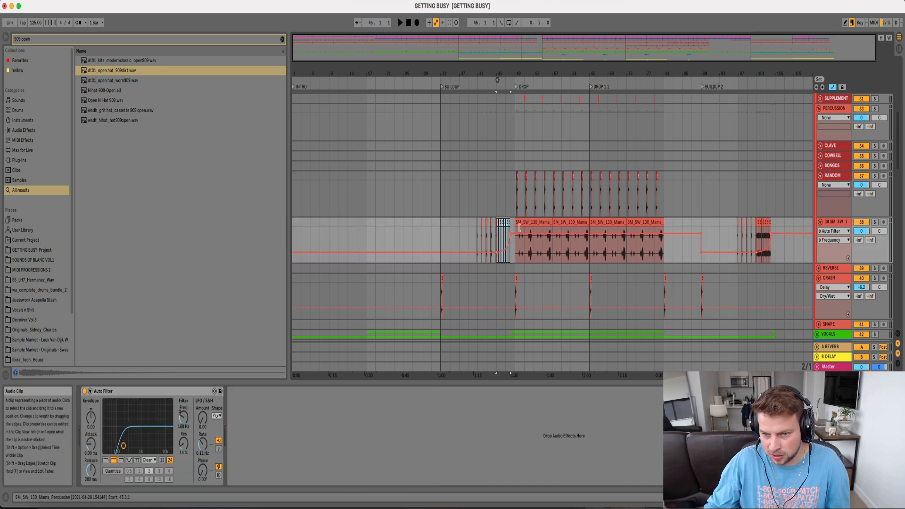
Fold the PERCUSSION, HATS and LEAD SYNTH groups
{"action": "scroll", "coordinate": [817, 170], "scroll_direction": "up", "scroll_amount": 4}
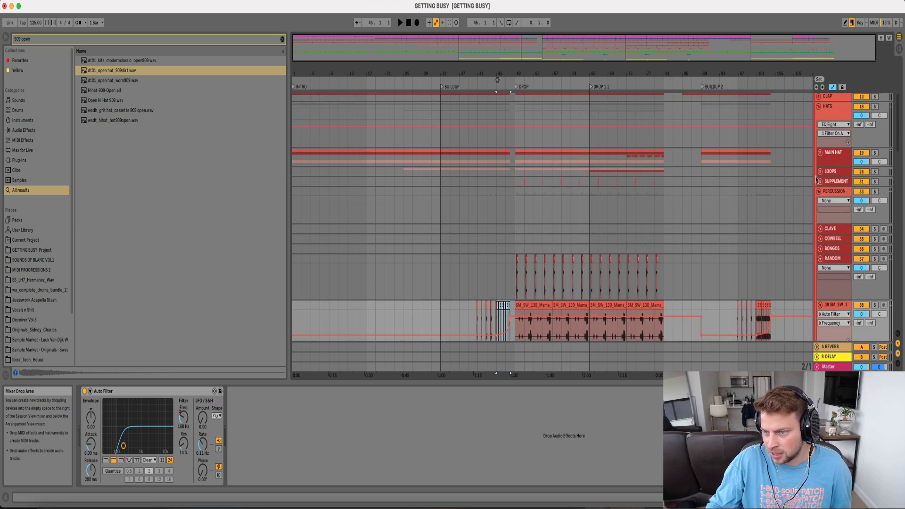
{"action": "left_click", "coordinate": [819, 191]}
{"action": "scroll", "coordinate": [817, 163], "scroll_direction": "up", "scroll_amount": 1}
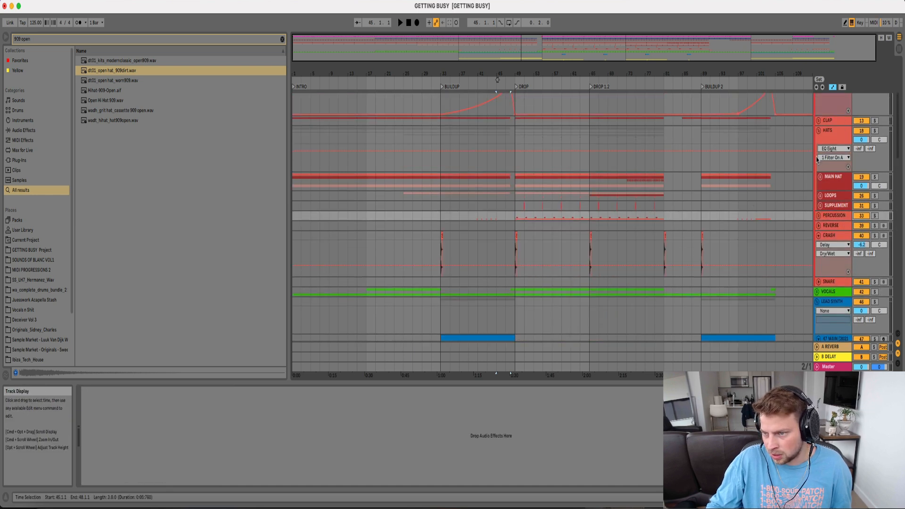
{"action": "left_click", "coordinate": [818, 130]}
{"action": "left_click", "coordinate": [817, 235]}
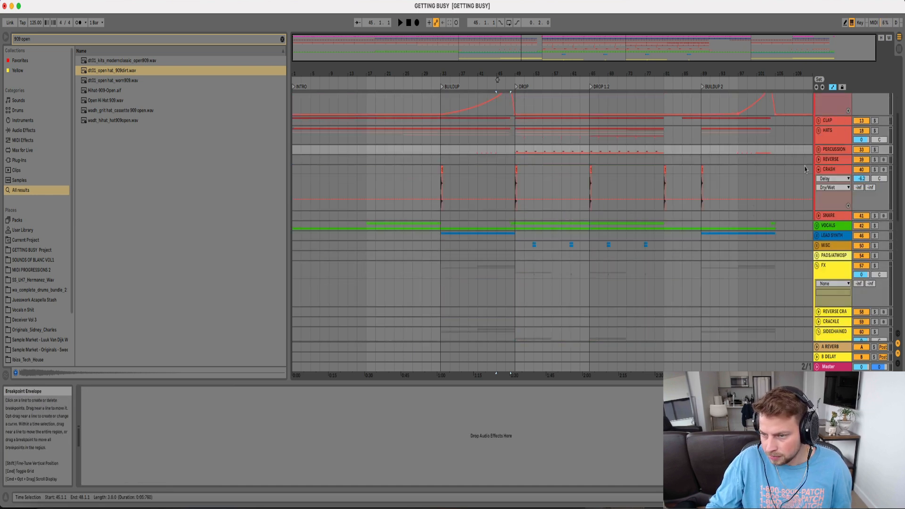
Show the 62 Serum track's Pitch Bend automation and flatten its rise at the end of the first buildup, bar 49
{"action": "scroll", "coordinate": [797, 207], "scroll_direction": "down", "scroll_amount": 10}
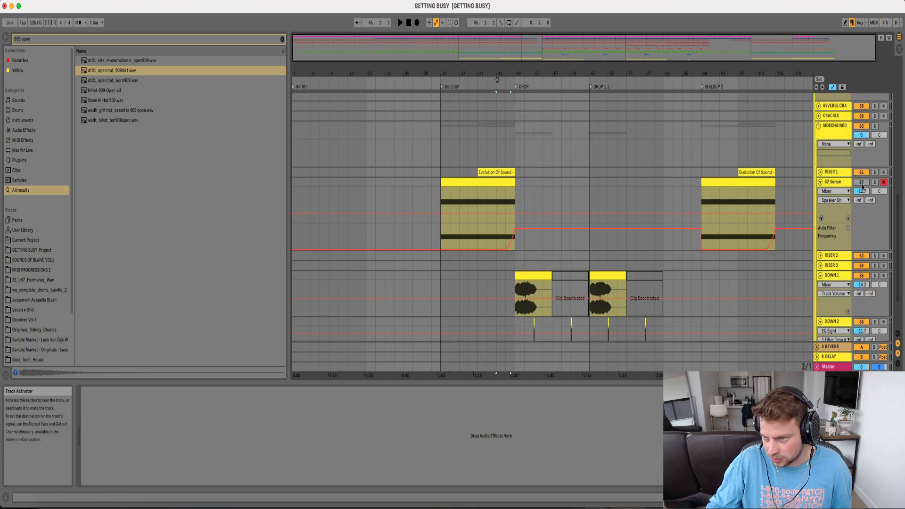
{"action": "left_click", "coordinate": [739, 182]}
{"action": "left_click", "coordinate": [830, 192]}
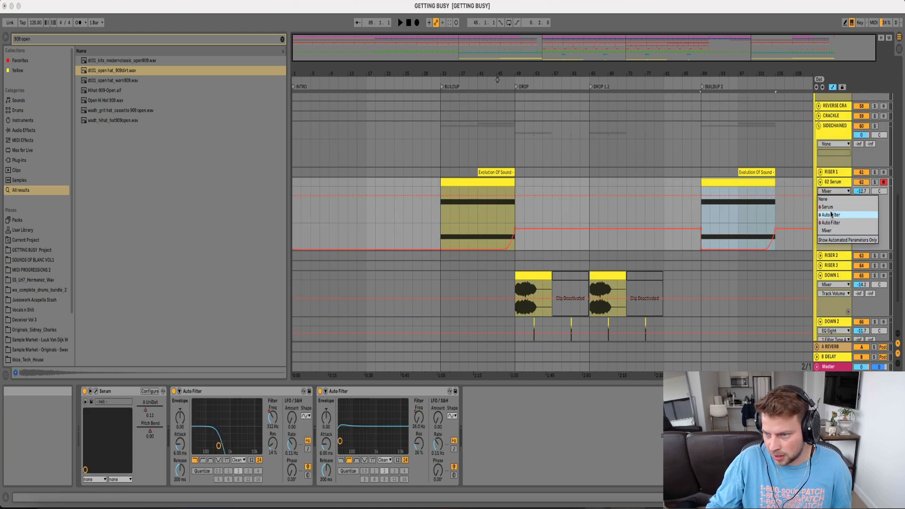
{"action": "left_click", "coordinate": [831, 215]}
{"action": "left_click_drag", "start_coordinate": [513, 187], "coordinate": [514, 203]}
{"action": "right_click", "coordinate": [515, 207]}
{"action": "left_click", "coordinate": [524, 213]}
{"action": "key", "text": "BackSpace"}
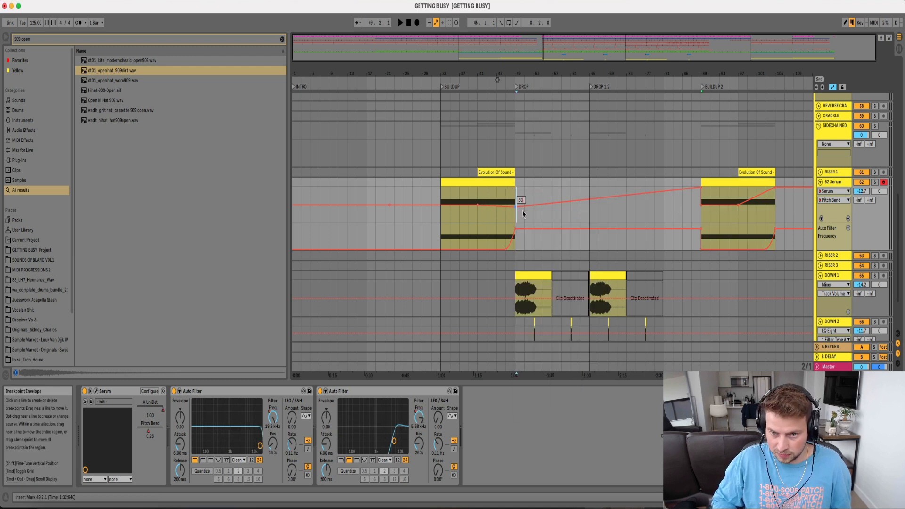
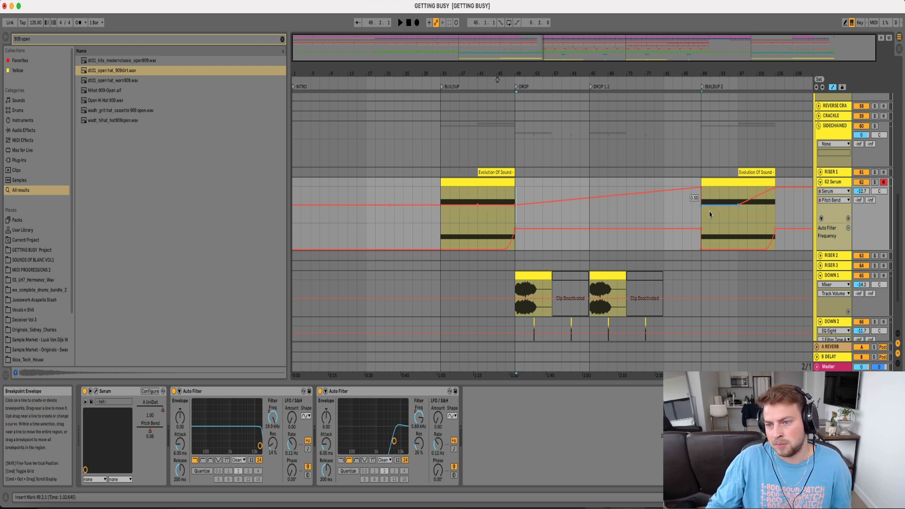
Fold the FX and DRUMS groups, and copy the DROP 1.2 section, bars 65 to 81, from LOWEND through FX to bar 105
{"action": "scroll", "coordinate": [797, 217], "scroll_direction": "up", "scroll_amount": 4}
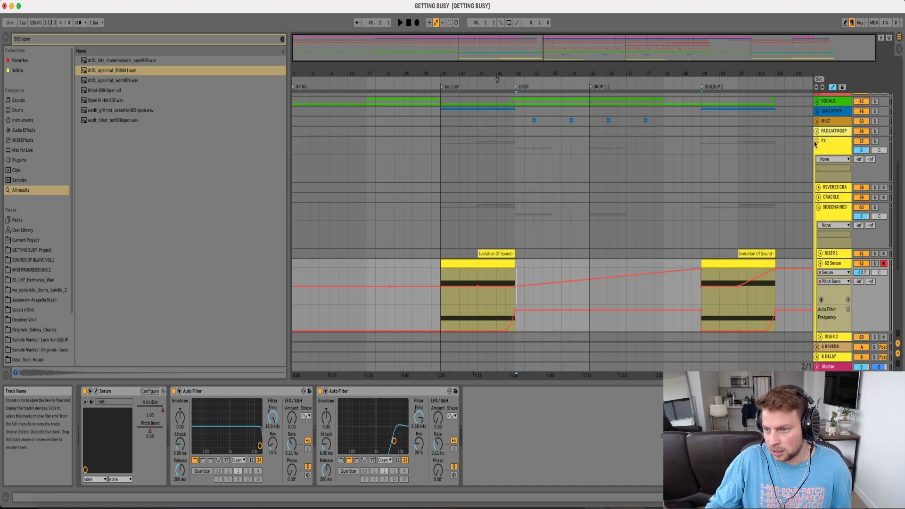
{"action": "left_click", "coordinate": [817, 141]}
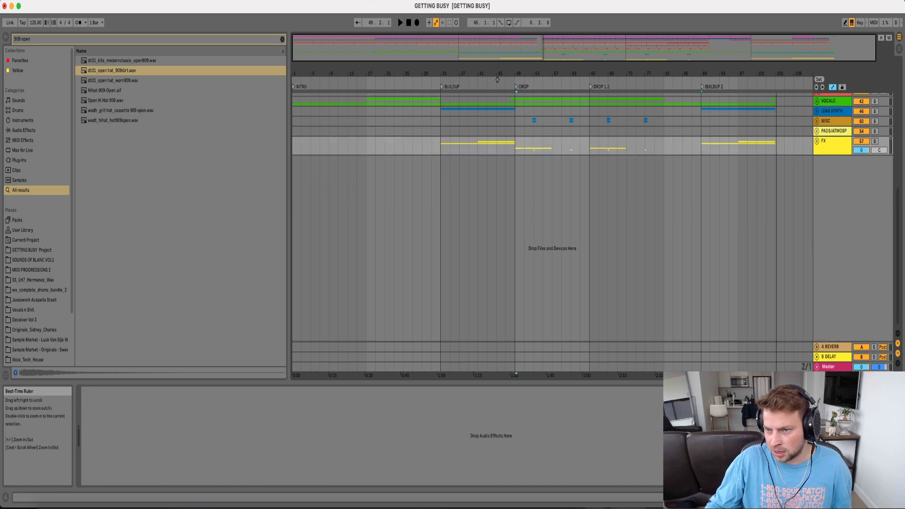
{"action": "scroll", "coordinate": [546, 171], "scroll_direction": "up", "scroll_amount": 8}
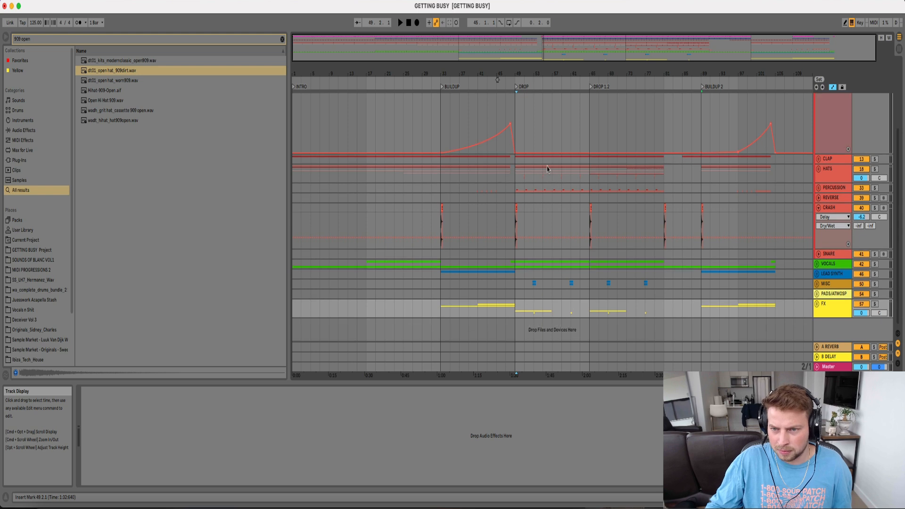
{"action": "left_click_drag", "start_coordinate": [589, 161], "coordinate": [658, 310]}
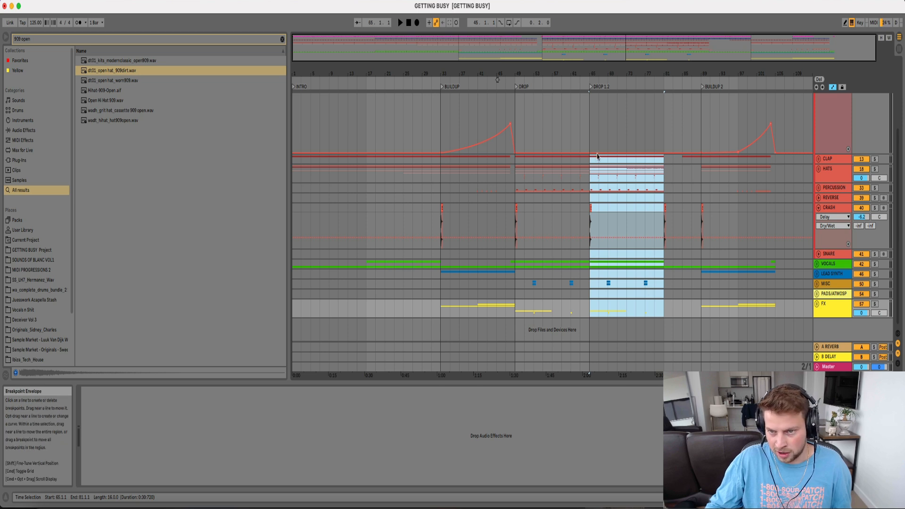
{"action": "scroll", "coordinate": [717, 162], "scroll_direction": "up", "scroll_amount": 3}
{"action": "left_click", "coordinate": [818, 127]}
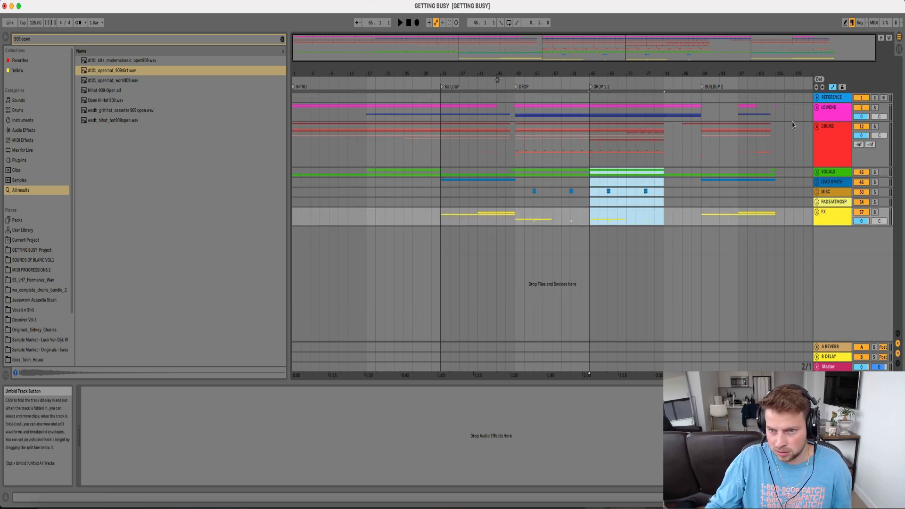
{"action": "left_click", "coordinate": [589, 111], "text": "shift"}
{"action": "left_click", "coordinate": [776, 115]}
{"action": "key", "text": "super+v"}
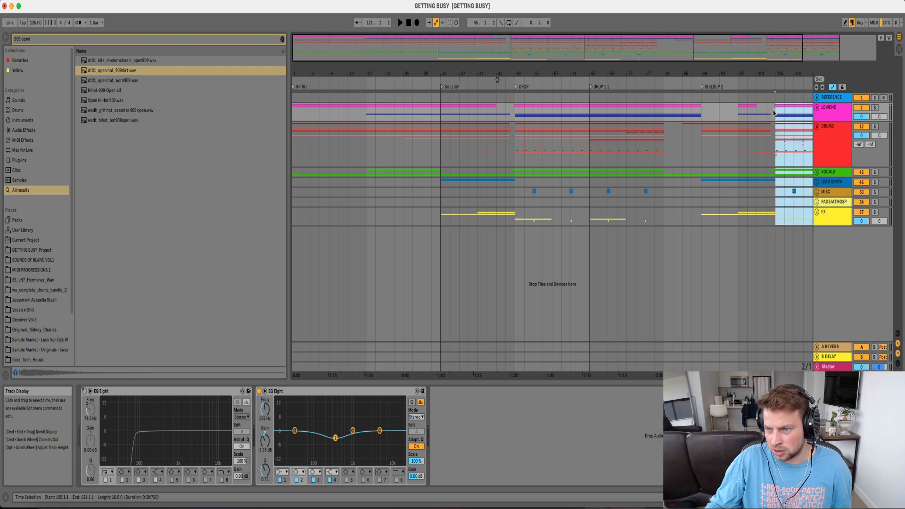
Add a locator named DROP 2 at bar 105
{"action": "right_click", "coordinate": [778, 87]}
{"action": "left_click", "coordinate": [785, 109]}
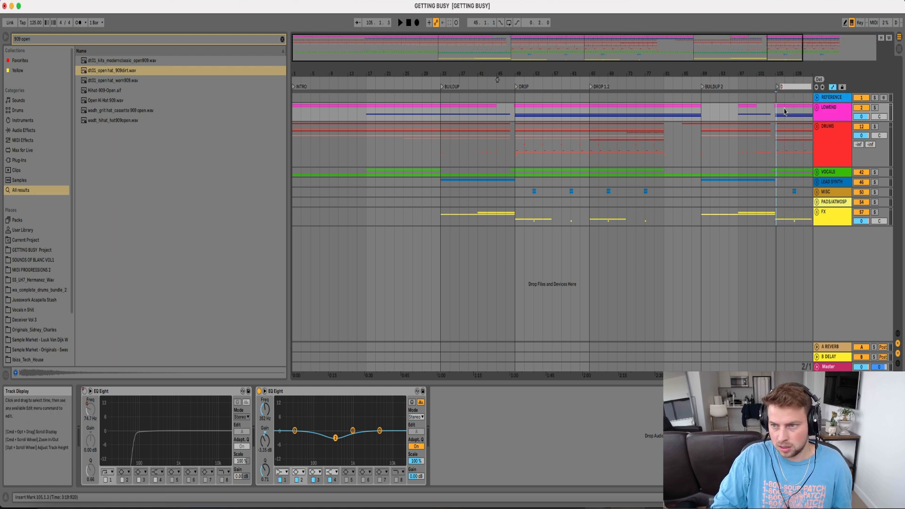
{"action": "key", "text": "Return"}
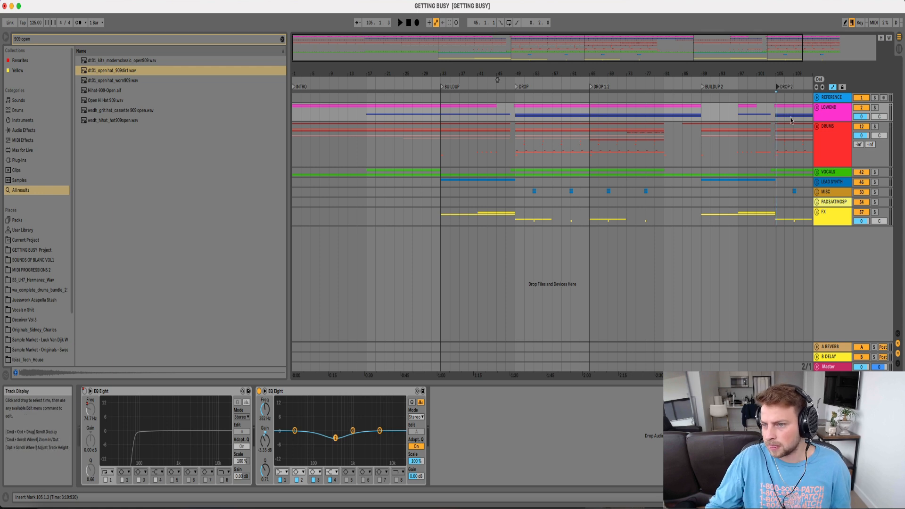
Listen to the transition into DROP 2 from bar 103, and unfold the LEAD SYNTH group
{"action": "left_click_drag", "start_coordinate": [788, 72], "coordinate": [706, 71]}
{"action": "left_click", "coordinate": [688, 163]}
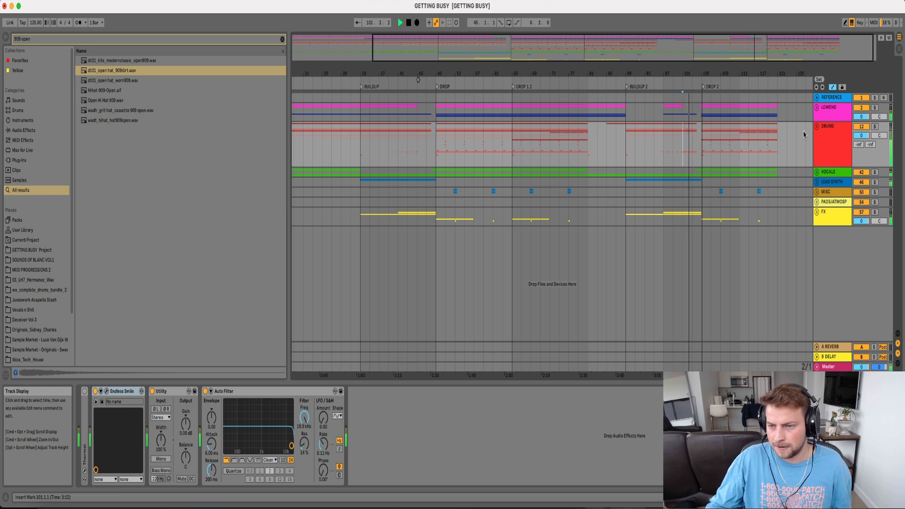
{"action": "left_click", "coordinate": [817, 183]}
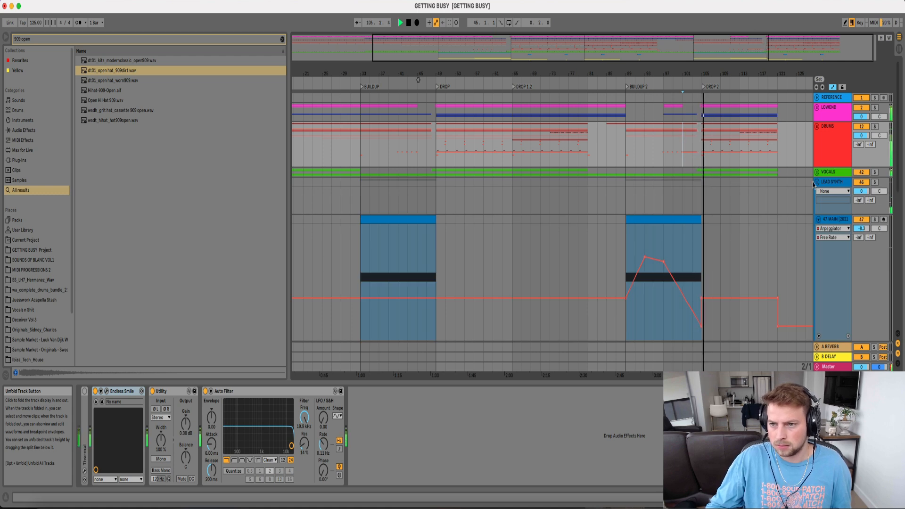
{"action": "left_click_drag", "start_coordinate": [707, 75], "coordinate": [635, 123]}
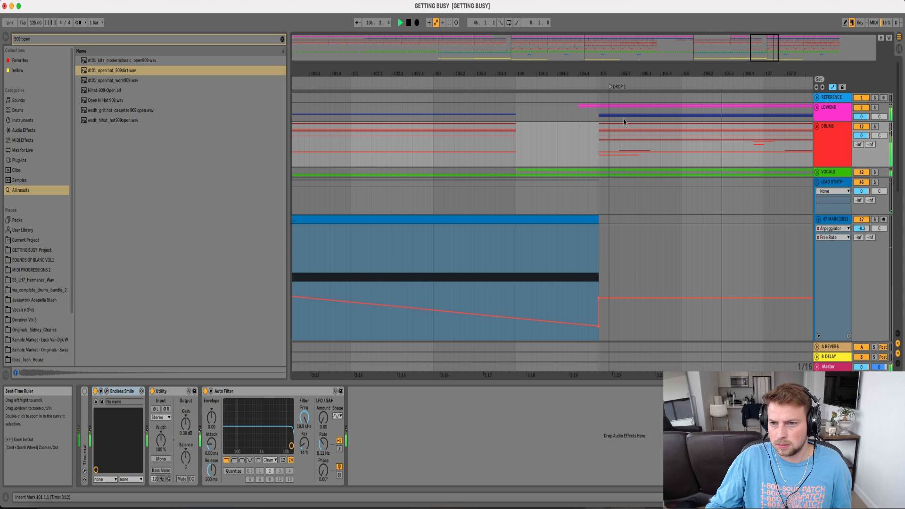
{"action": "left_click", "coordinate": [578, 140]}
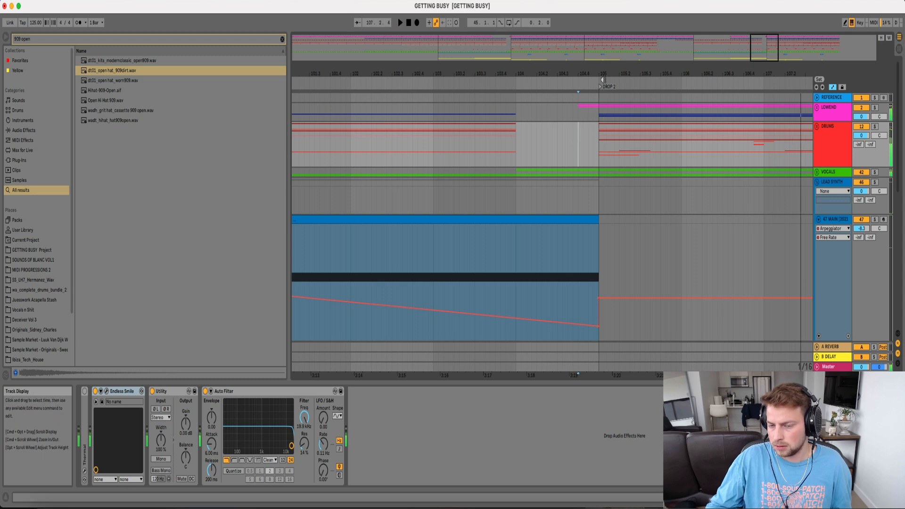
Clear the DRUMS group for the first full bar of DROP 2, from bar 105 to 106, listening between cuts
{"action": "scroll", "coordinate": [606, 118], "scroll_direction": "up", "scroll_amount": 3}
{"action": "left_click_drag", "start_coordinate": [585, 149], "coordinate": [670, 144]}
{"action": "key", "text": "Delete"}
{"action": "left_click", "coordinate": [554, 149]}
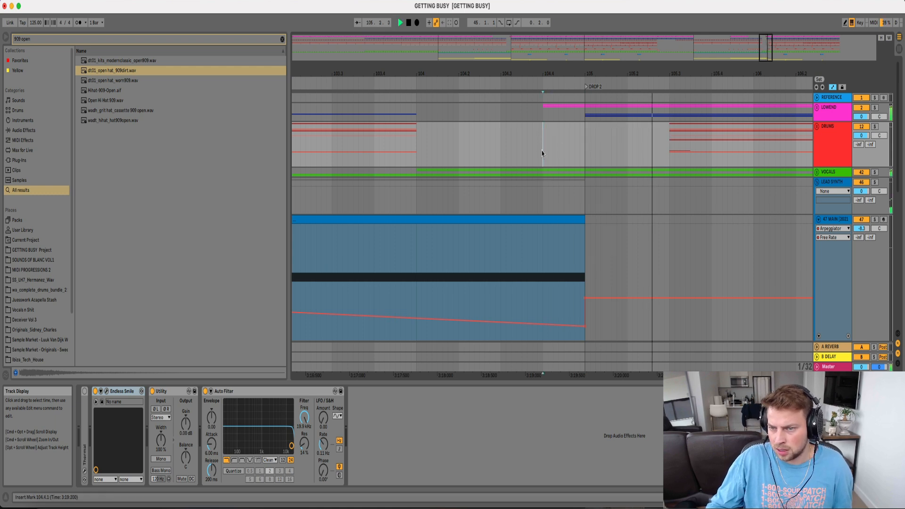
{"action": "left_click_drag", "start_coordinate": [669, 147], "coordinate": [754, 144]}
{"action": "key", "text": "Delete"}
Bring the DRUMS group's Endless Smile Intensity automation down to zero at bar 105, fold the group and listen to the drop
{"action": "left_click", "coordinate": [819, 136]}
{"action": "left_click", "coordinate": [817, 127]}
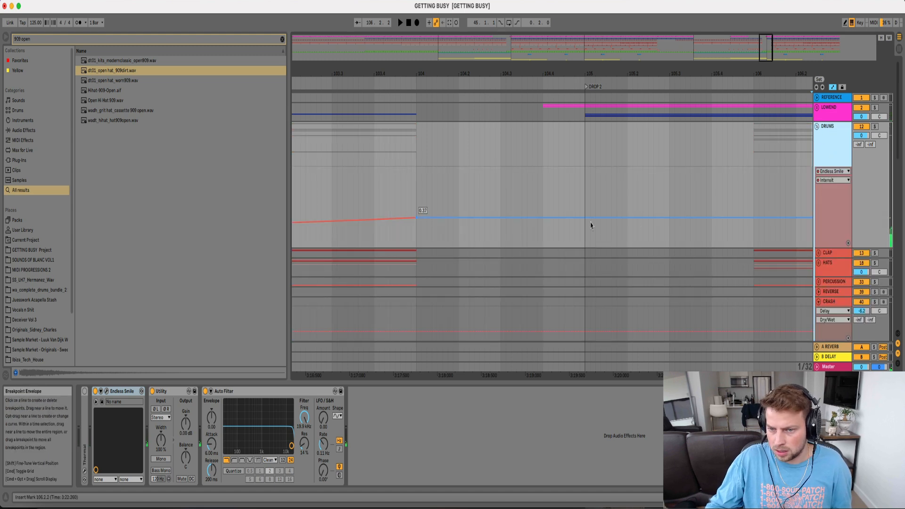
{"action": "left_click_drag", "start_coordinate": [586, 218], "coordinate": [585, 246]}
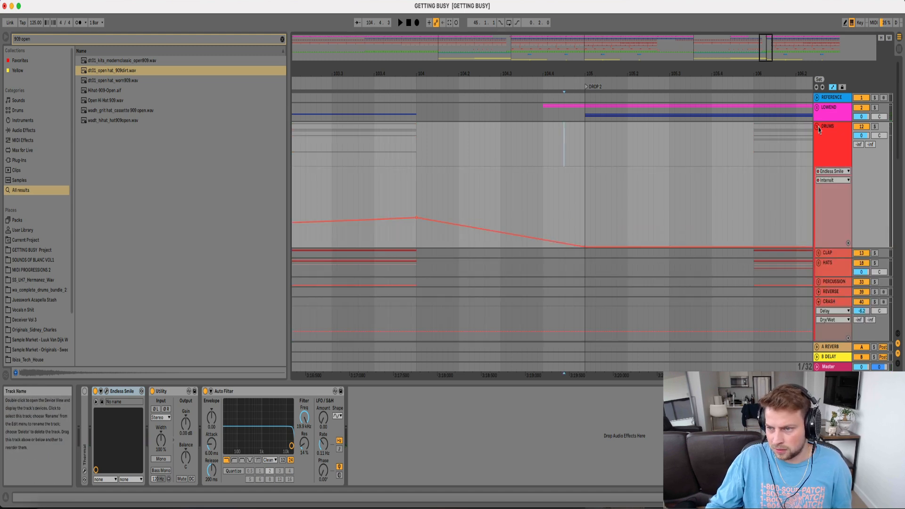
{"action": "left_click", "coordinate": [818, 128]}
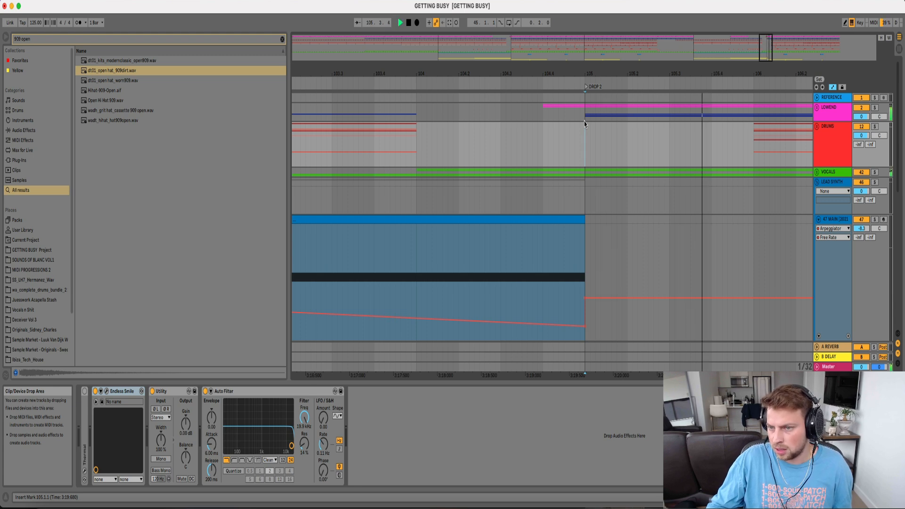
{"action": "key", "text": "space"}
Unfold DRUMS and bring the CLAP in one beat early, at bar 105.4
{"action": "left_click", "coordinate": [818, 128]}
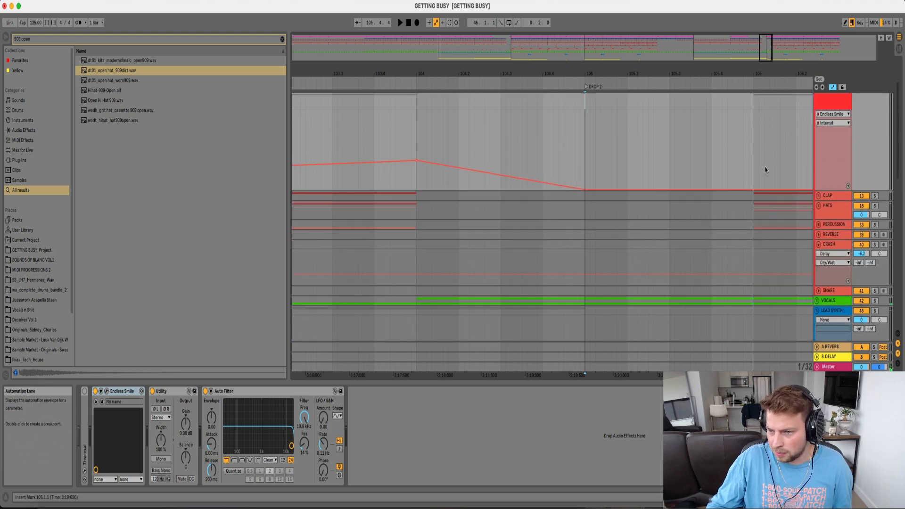
{"action": "left_click_drag", "start_coordinate": [774, 77], "coordinate": [677, 69]}
{"action": "left_click", "coordinate": [659, 197]}
{"action": "key", "text": "space"}
{"action": "key", "text": "space"}
{"action": "left_click", "coordinate": [711, 196]}
Clear the LOWEND group from bar 105.4 to bar 106 and listen from the start of DROP 2
{"action": "scroll", "coordinate": [621, 198], "scroll_direction": "up", "scroll_amount": 3}
{"action": "left_click_drag", "start_coordinate": [621, 116], "coordinate": [659, 115]}
{"action": "left_click", "coordinate": [513, 121]}
{"action": "left_click", "coordinate": [513, 124]}
{"action": "key", "text": "space"}
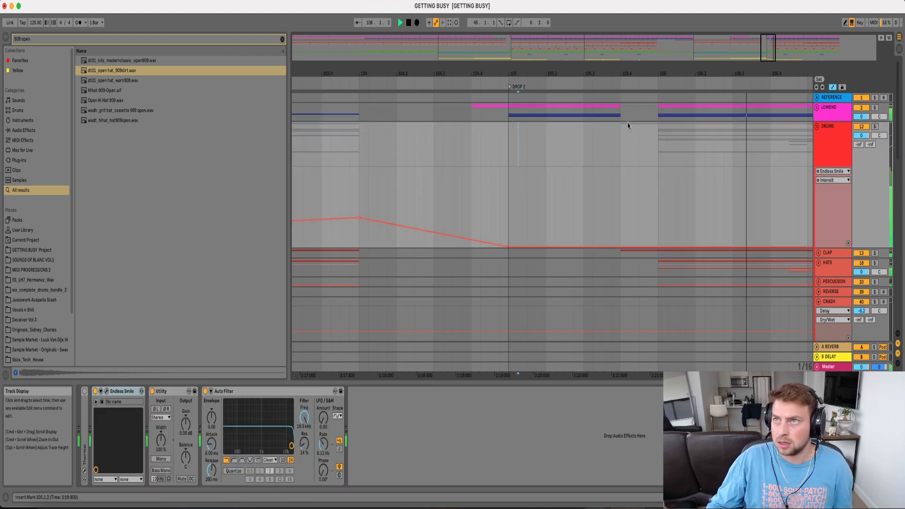
Copy the crash from bar 89 to bar 106 on the CRASH track and listen to the drop's entry
{"action": "left_click_drag", "start_coordinate": [629, 75], "coordinate": [628, 33]}
{"action": "key", "text": "space"}
{"action": "scroll", "coordinate": [672, 223], "scroll_direction": "down", "scroll_amount": 4}
{"action": "left_click_drag", "start_coordinate": [564, 73], "coordinate": [618, 50]}
{"action": "left_click", "coordinate": [464, 212]}
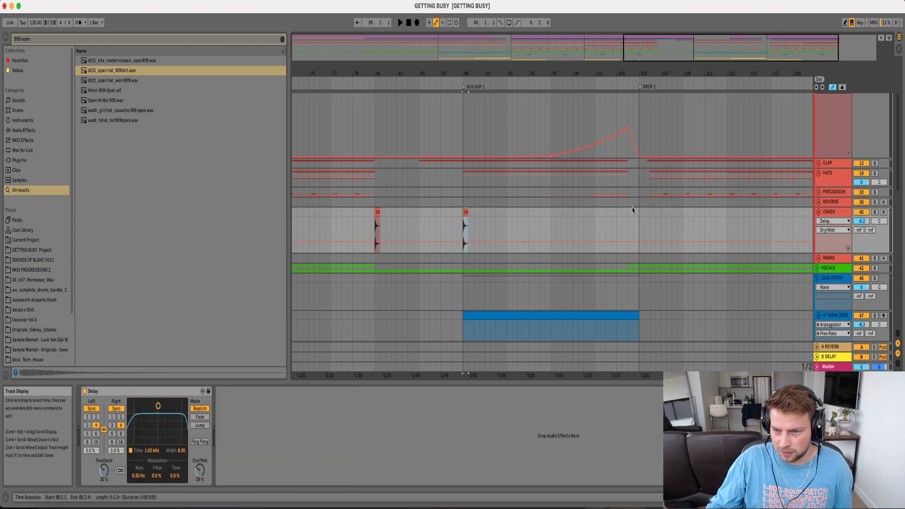
{"action": "left_click_drag", "start_coordinate": [651, 75], "coordinate": [652, 123]}
{"action": "left_click", "coordinate": [649, 213]}
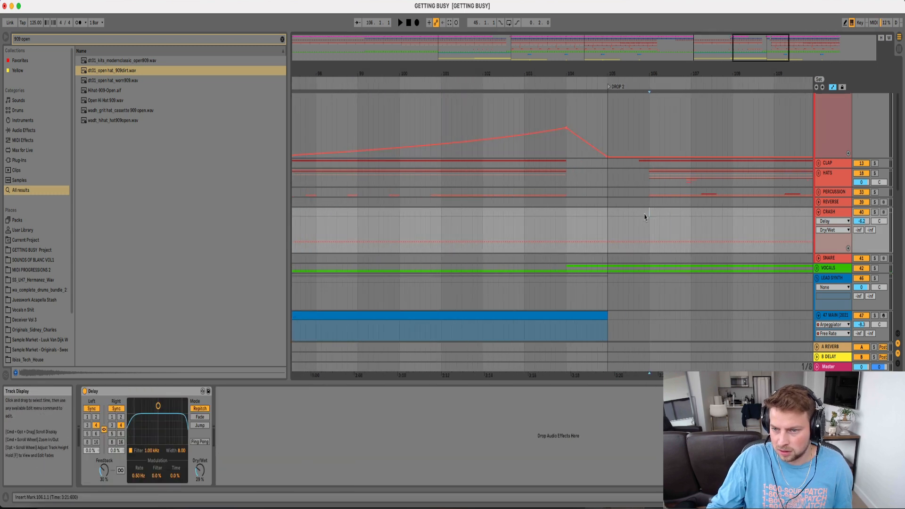
{"action": "key", "text": "super+v"}
{"action": "left_click", "coordinate": [591, 220]}
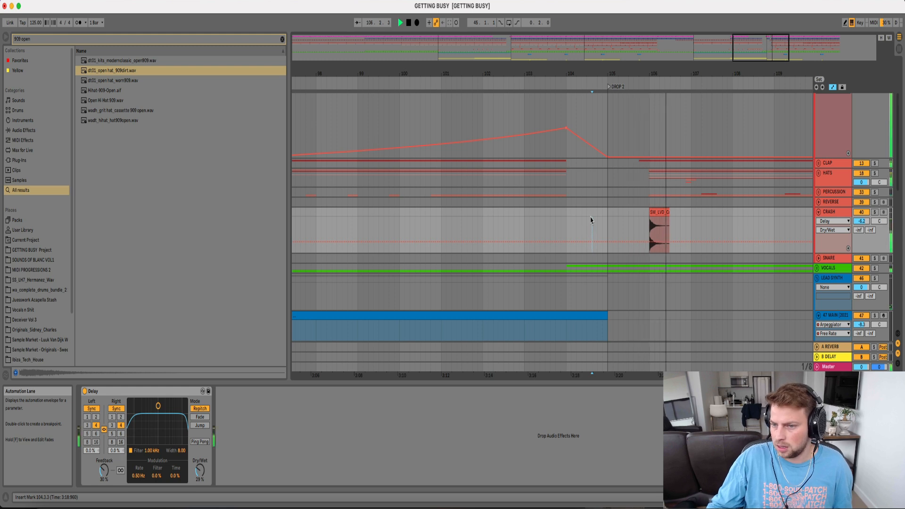
Examine the lead synth, FX and drum tracks across BUILDUP 2 and DROP 2 during playback
{"action": "scroll", "coordinate": [712, 226], "scroll_direction": "down", "scroll_amount": 10}
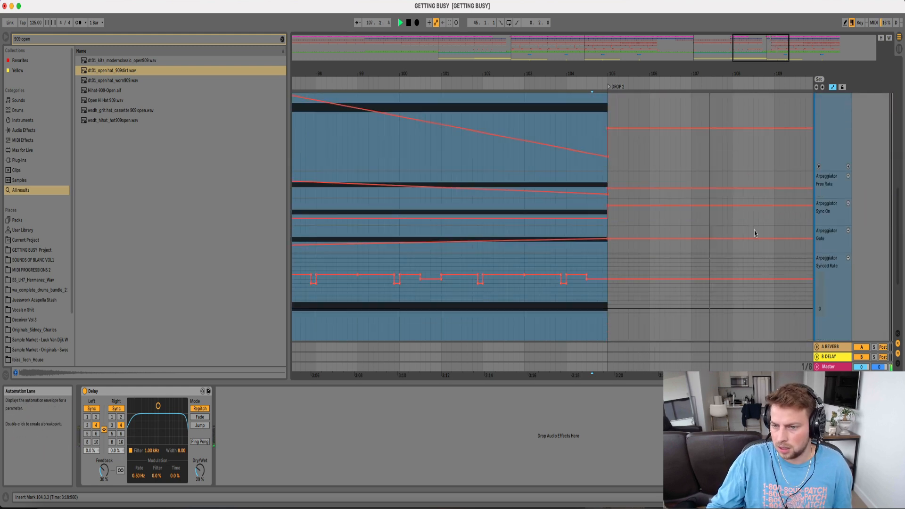
{"action": "scroll", "coordinate": [777, 277], "scroll_direction": "down", "scroll_amount": 6}
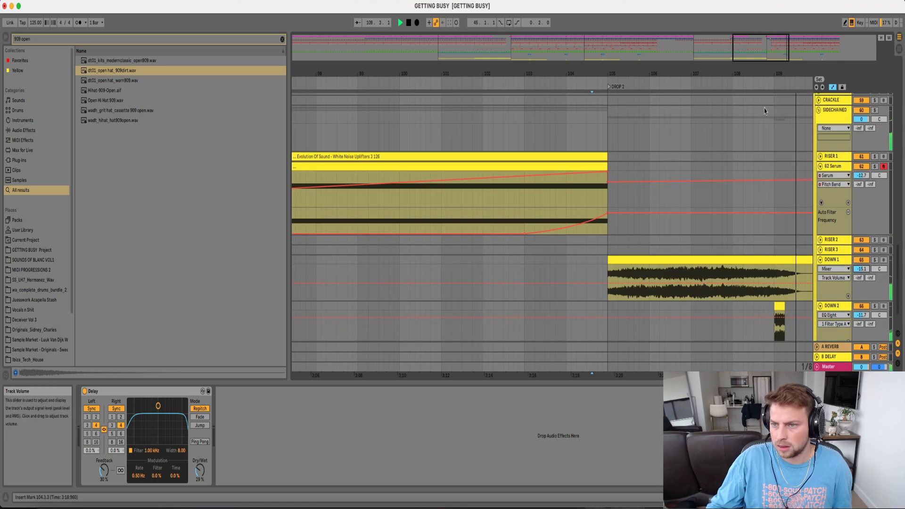
{"action": "left_click_drag", "start_coordinate": [759, 69], "coordinate": [604, 45]}
{"action": "scroll", "coordinate": [666, 173], "scroll_direction": "up", "scroll_amount": 12}
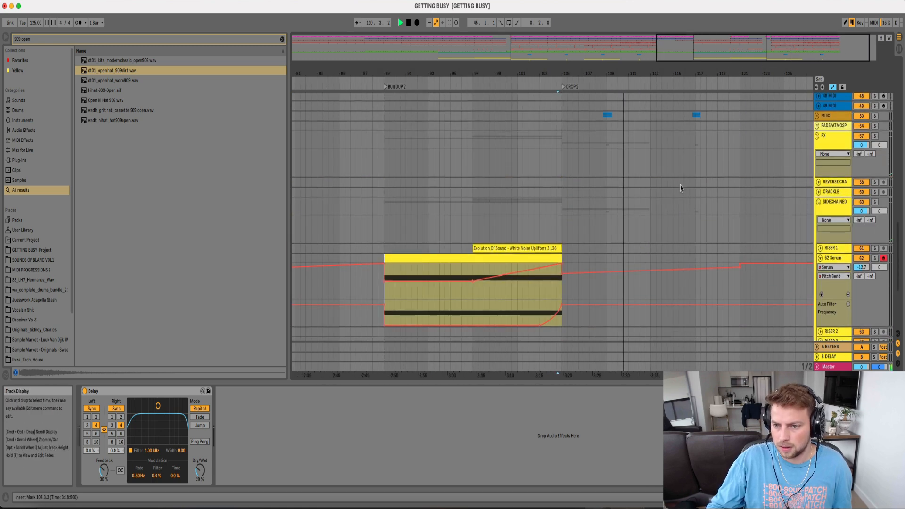
{"action": "scroll", "coordinate": [680, 188], "scroll_direction": "up", "scroll_amount": 8}
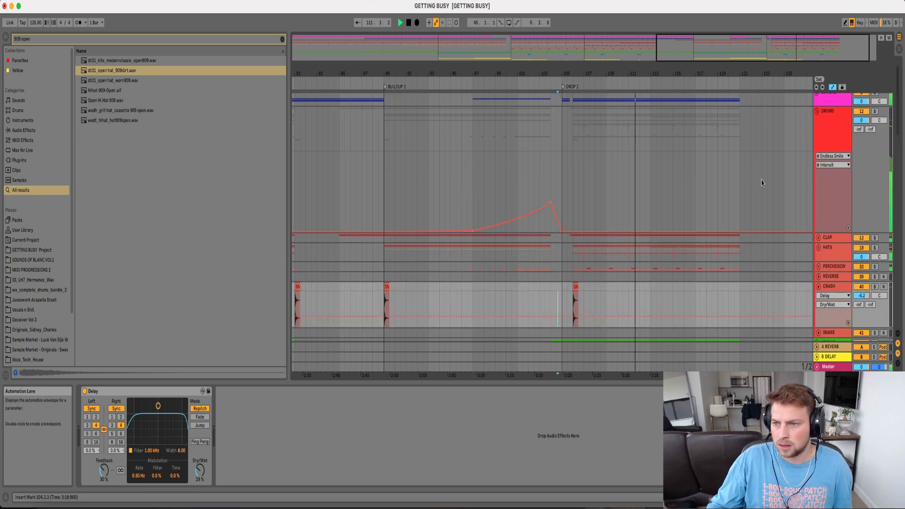
{"action": "left_click", "coordinate": [818, 110]}
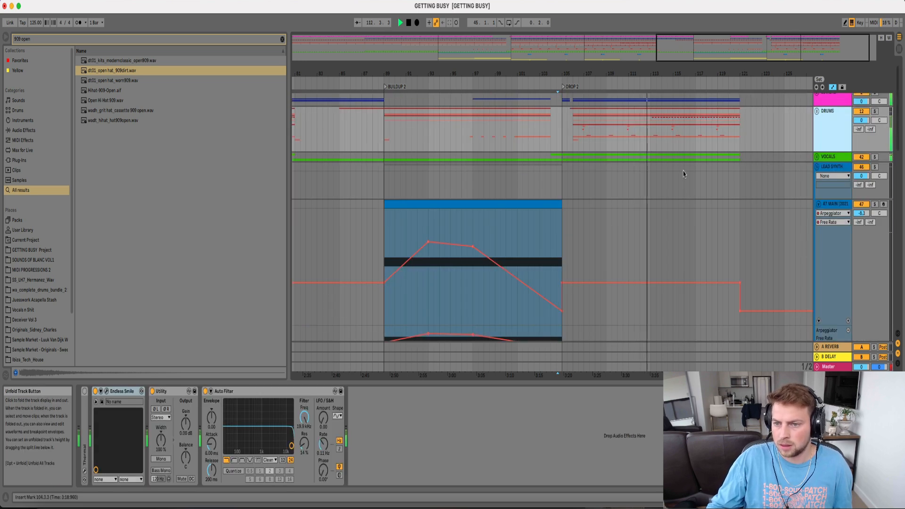
Unfold the DRUMS, HATS and MAIN HAT groups and select track 22, the dt01 open hat
{"action": "left_click", "coordinate": [818, 110]}
{"action": "left_click", "coordinate": [820, 201]}
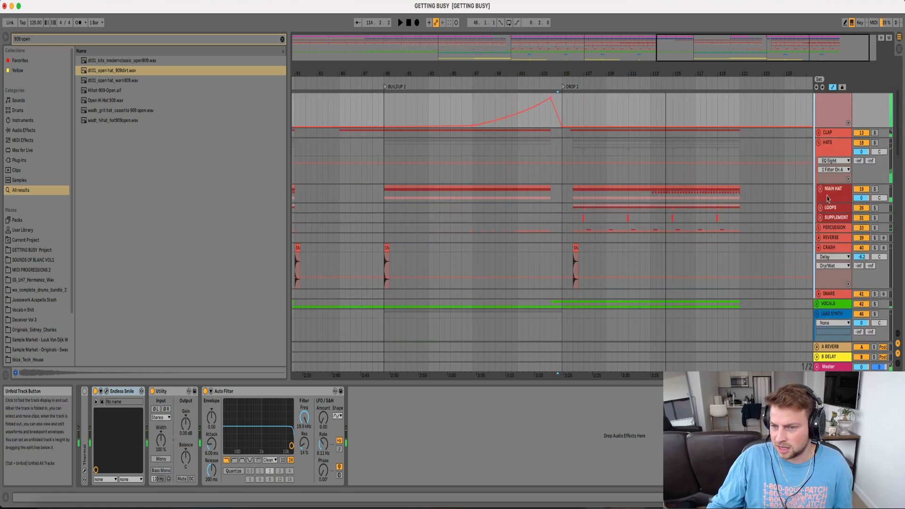
{"action": "left_click", "coordinate": [820, 189]}
{"action": "scroll", "coordinate": [826, 245], "scroll_direction": "down", "scroll_amount": 4}
{"action": "left_click", "coordinate": [839, 244]}
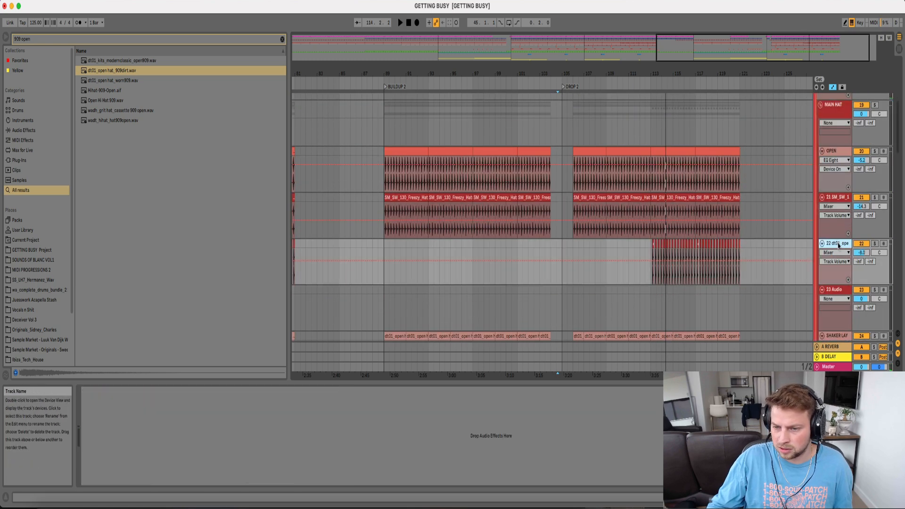
Add an EQ Eight from Favorites to the dt01 open hat track and turn band 1 into a raised low cut
{"action": "left_click", "coordinate": [27, 63]}
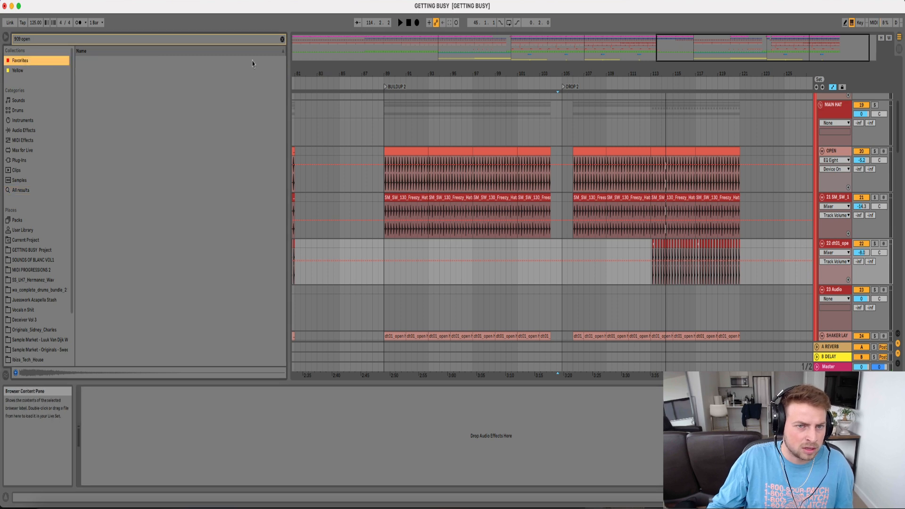
{"action": "left_click", "coordinate": [283, 39]}
{"action": "left_click_drag", "start_coordinate": [95, 92], "coordinate": [660, 243]}
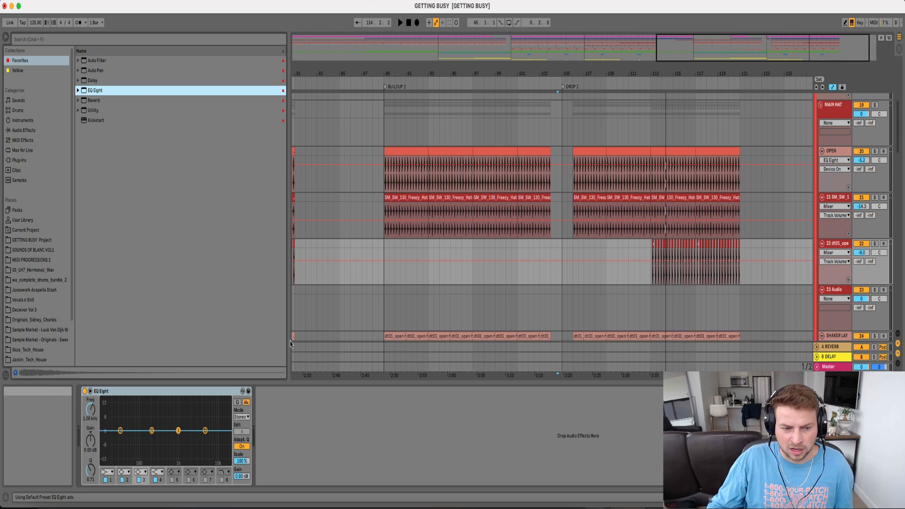
{"action": "left_click", "coordinate": [107, 472]}
{"action": "left_click", "coordinate": [105, 485]}
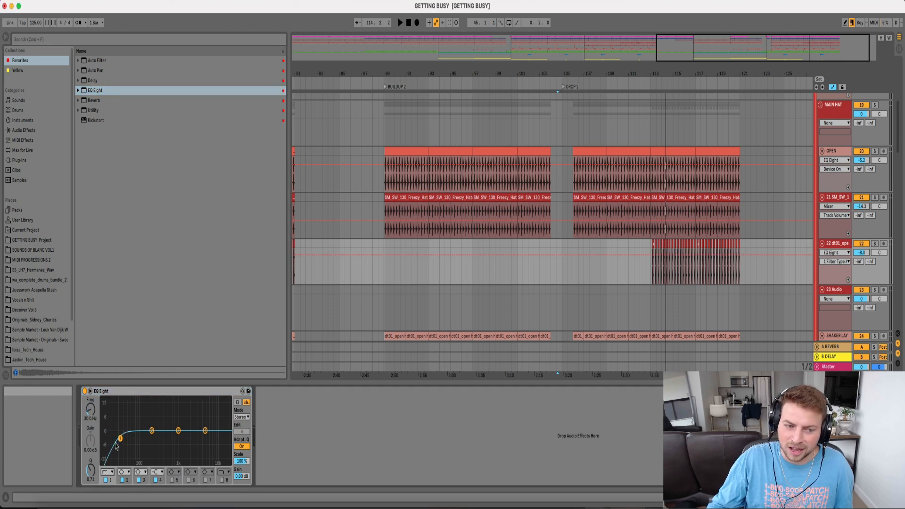
Select the OPEN hat track to view its EQ Eight, fold the HATS group and show the whole arrangement
{"action": "scroll", "coordinate": [552, 212], "scroll_direction": "up", "scroll_amount": 2}
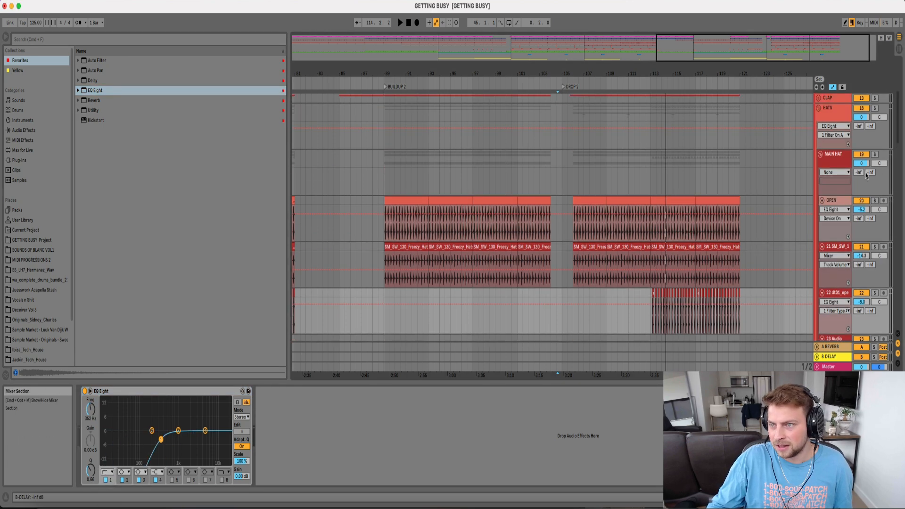
{"action": "left_click", "coordinate": [730, 0]}
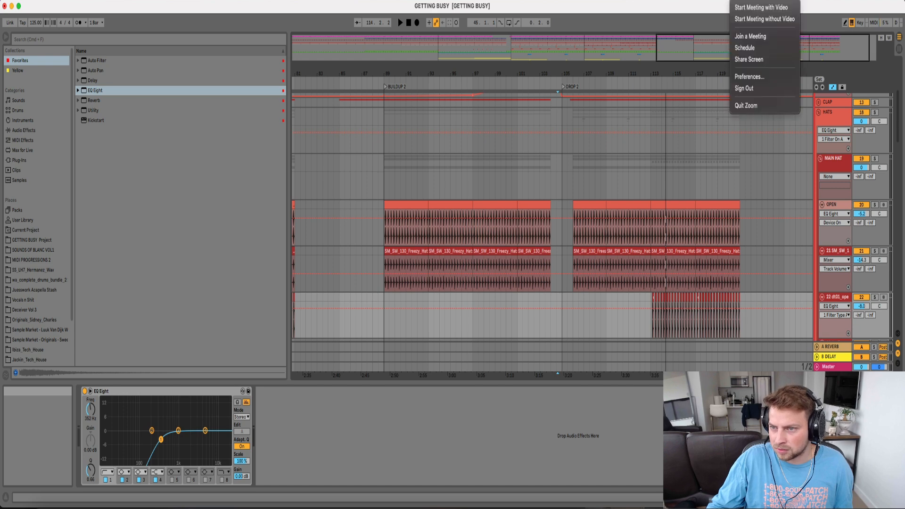
{"action": "mouse_move", "coordinate": [721, 0]}
{"action": "left_click", "coordinate": [805, 219]}
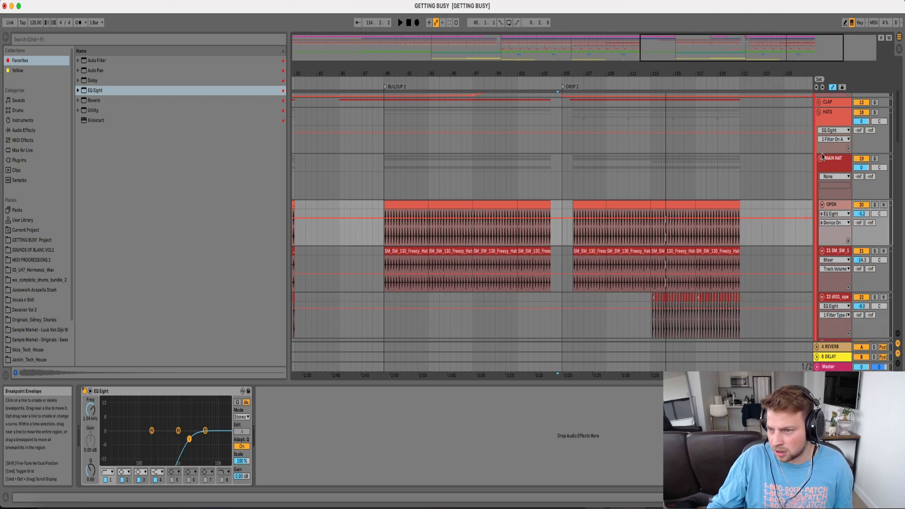
{"action": "left_click", "coordinate": [820, 112]}
{"action": "left_click_drag", "start_coordinate": [762, 67], "coordinate": [762, 19]}
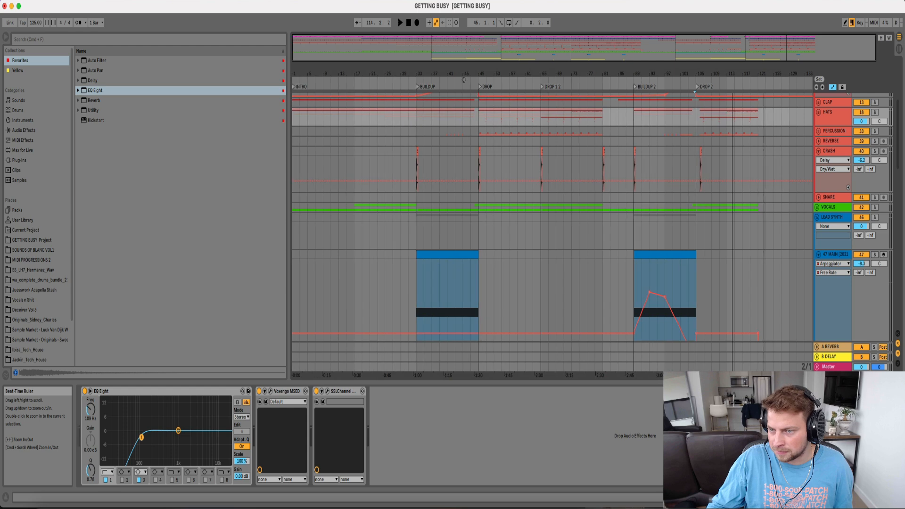
Fold the DRUMS and FX groups so the whole arrangement fits as compact group tracks
{"action": "scroll", "coordinate": [813, 160], "scroll_direction": "up", "scroll_amount": 3}
{"action": "scroll", "coordinate": [822, 113], "scroll_direction": "up", "scroll_amount": 3}
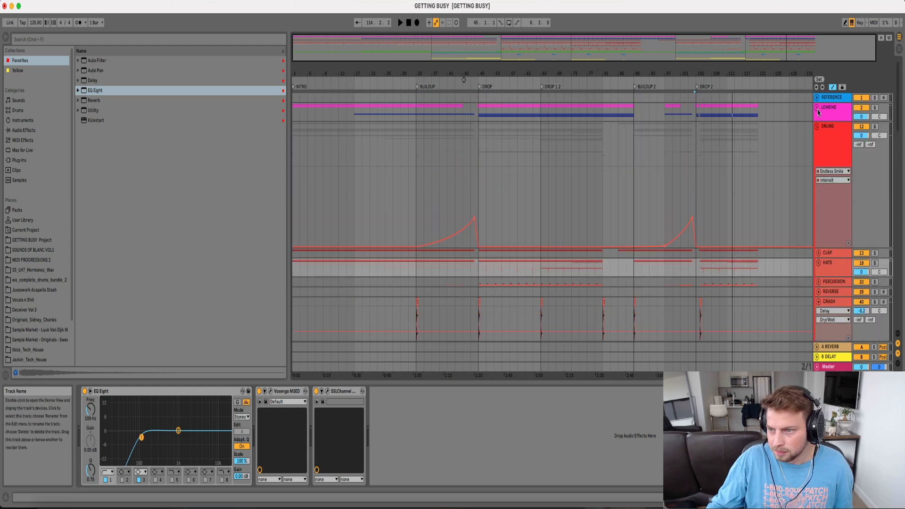
{"action": "left_click", "coordinate": [818, 129]}
{"action": "mouse_move", "coordinate": [758, 63]}
{"action": "left_mouse_down"}
{"action": "mouse_move", "coordinate": [760, 76]}
{"action": "mouse_move", "coordinate": [761, 68]}
{"action": "left_mouse_up"}
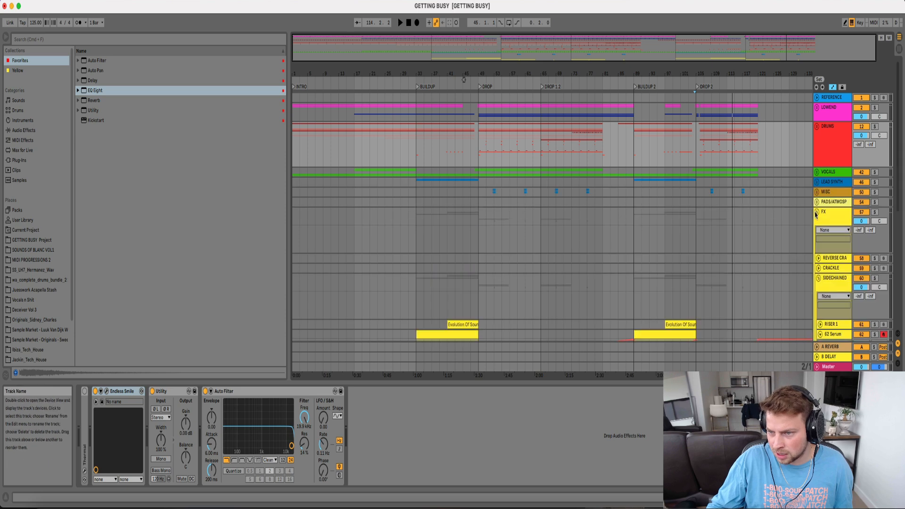
{"action": "left_click", "coordinate": [817, 213]}
Copy the DROP 1.2 section, bars 65 to 81, from LOWEND through FX and paste it at bar 121
{"action": "left_click", "coordinate": [701, 113]}
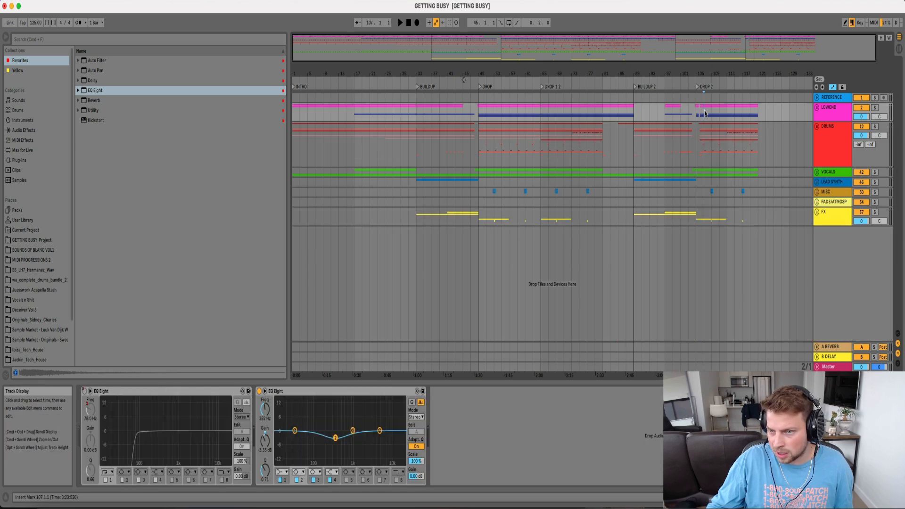
{"action": "left_click_drag", "start_coordinate": [726, 110], "coordinate": [757, 195]}
{"action": "left_click_drag", "start_coordinate": [759, 229], "coordinate": [759, 229]}
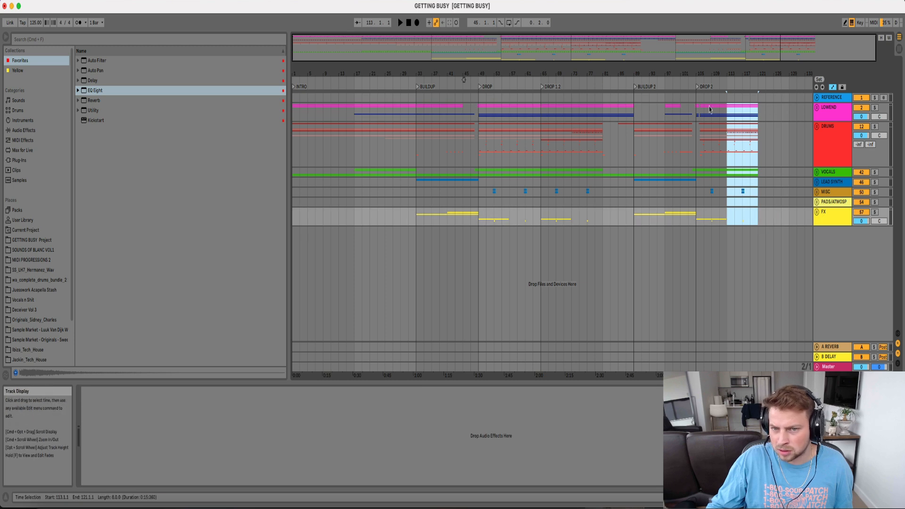
{"action": "left_click_drag", "start_coordinate": [539, 110], "coordinate": [602, 219]}
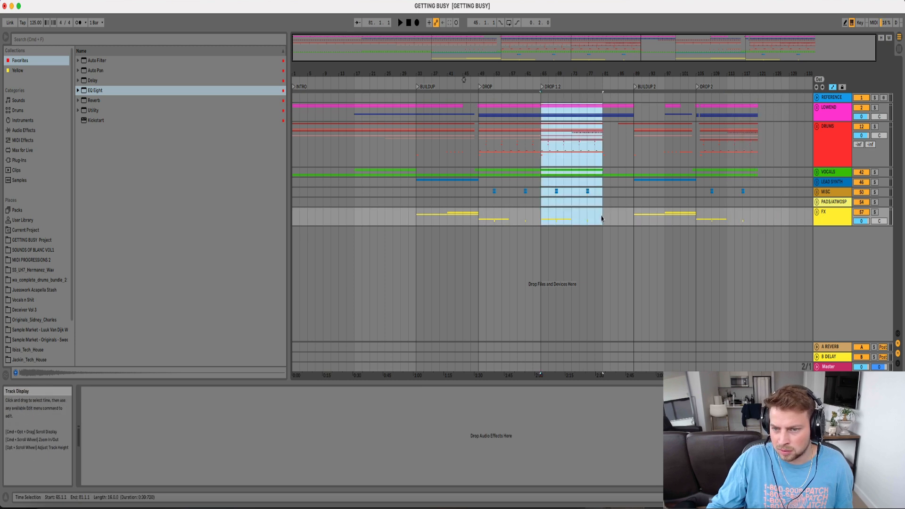
{"action": "left_click", "coordinate": [760, 112]}
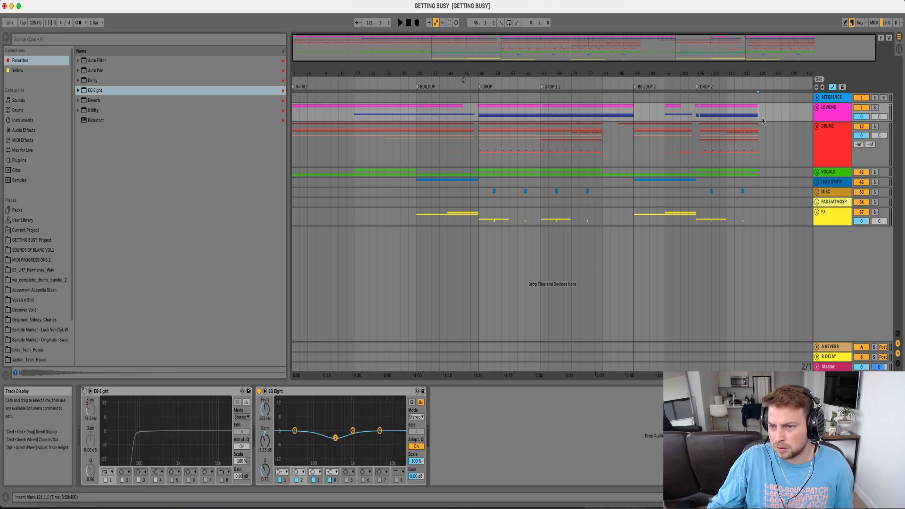
{"action": "key", "text": "super+v"}
Add a locator named DROP 2.2 at bar 121
{"action": "left_click_drag", "start_coordinate": [779, 74], "coordinate": [735, 105]}
{"action": "right_click", "coordinate": [701, 85]}
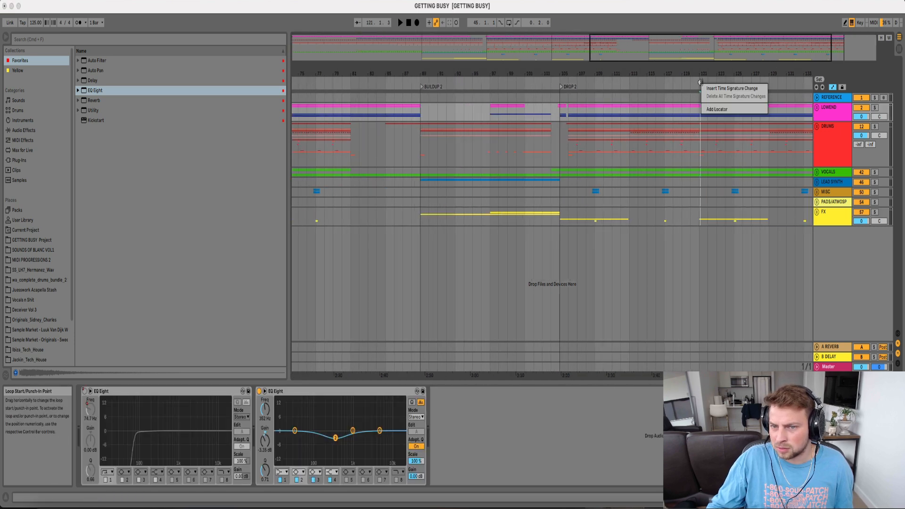
{"action": "left_click", "coordinate": [719, 109]}
{"action": "type", "text": "DROP"}
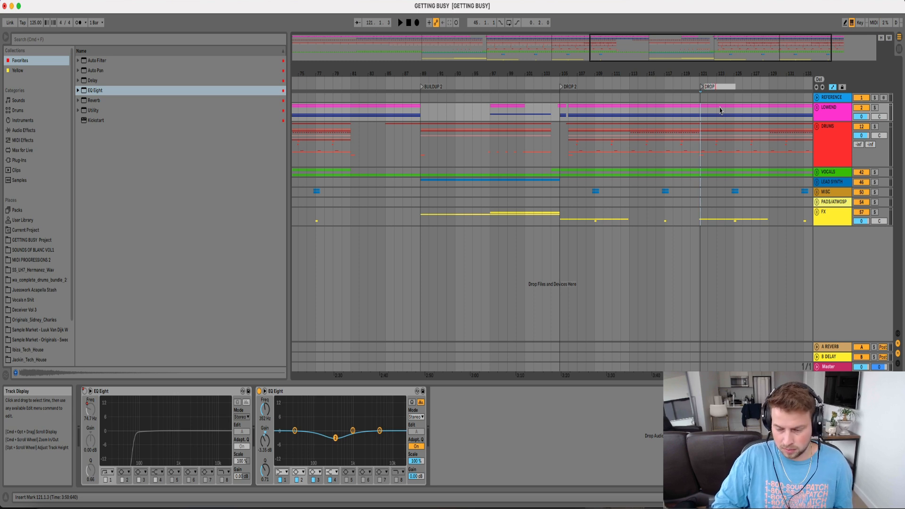
{"action": "left_click", "coordinate": [719, 128]}
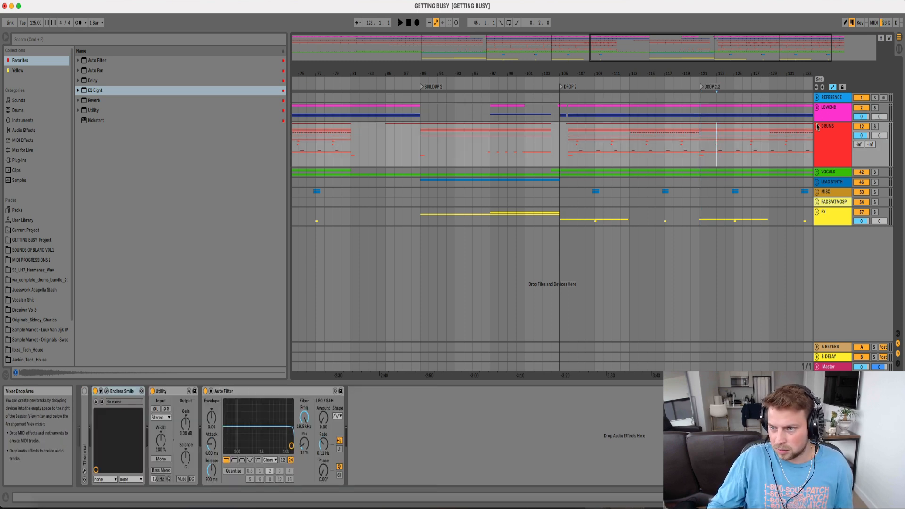
Unfold the DRUMS and HATS groups, fold MAIN HAT and insert an audio track named ride below it
{"action": "left_click", "coordinate": [817, 126]}
{"action": "scroll", "coordinate": [818, 184], "scroll_direction": "down", "scroll_amount": 3}
{"action": "left_click", "coordinate": [818, 207]}
{"action": "scroll", "coordinate": [820, 210], "scroll_direction": "down", "scroll_amount": 3}
{"action": "left_click", "coordinate": [821, 211]}
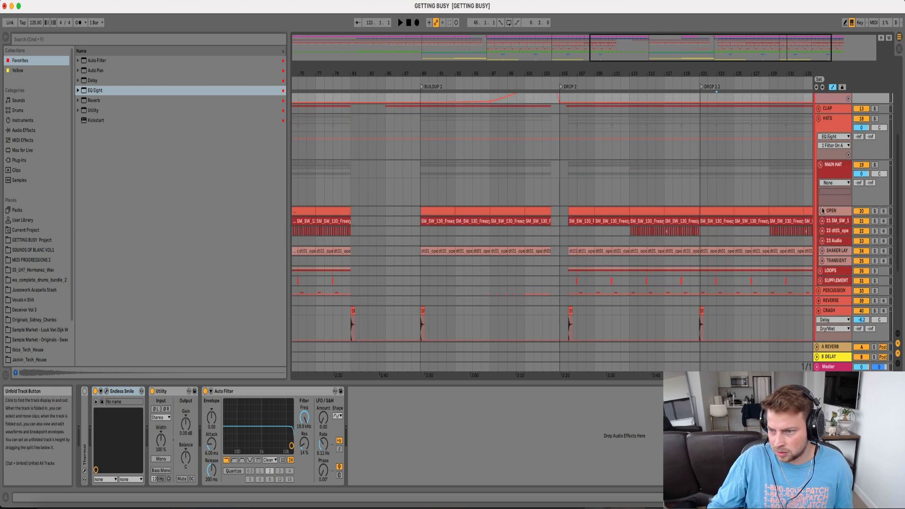
{"action": "left_click", "coordinate": [821, 165]}
{"action": "left_click", "coordinate": [833, 168]}
{"action": "key", "text": "super+t"}
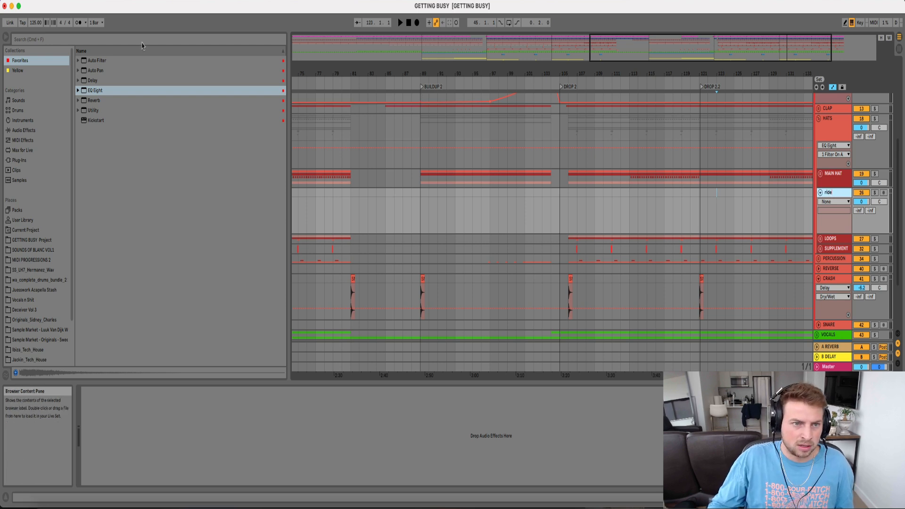
{"action": "key", "text": "Return"}
Search all results for RIDE LOOP, audition the samples and place the third ride_loop.aif on the ride track at bar 121
{"action": "left_click", "coordinate": [142, 39]}
{"action": "type", "text": "RIDE LOOP"}
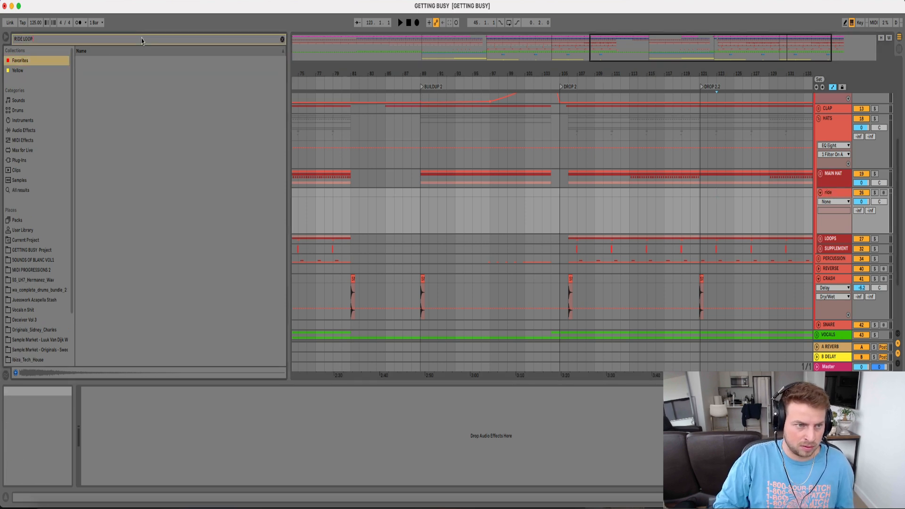
{"action": "left_click", "coordinate": [27, 191]}
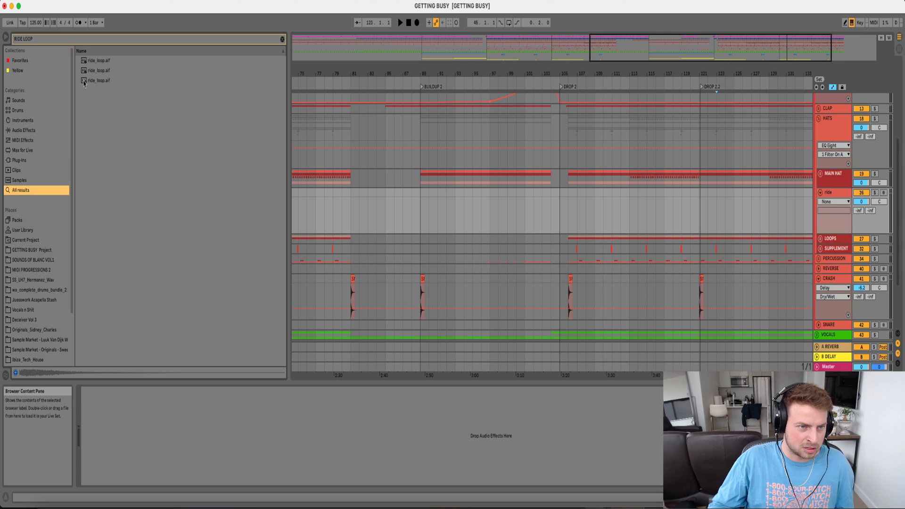
{"action": "left_click", "coordinate": [100, 71]}
{"action": "key", "text": "space"}
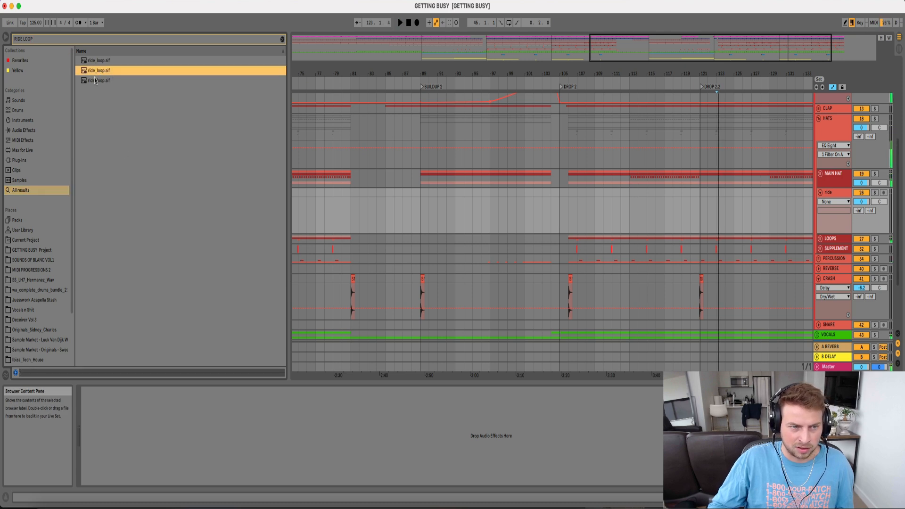
{"action": "left_click_drag", "start_coordinate": [213, 110], "coordinate": [115, 77]}
{"action": "left_click", "coordinate": [99, 81]}
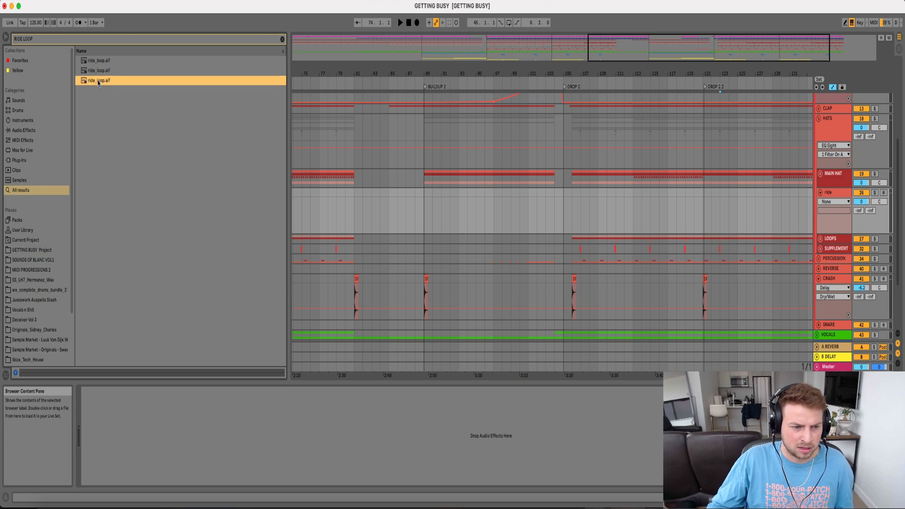
{"action": "left_click", "coordinate": [704, 215]}
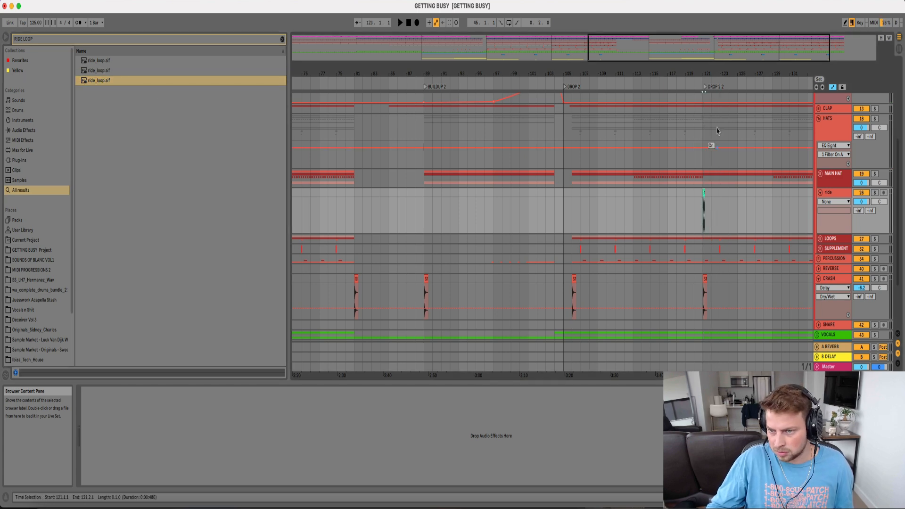
Duplicate the one-beat ride clip until the run fills four bars from bar 121 to 125
{"action": "left_click_drag", "start_coordinate": [711, 73], "coordinate": [666, 92]}
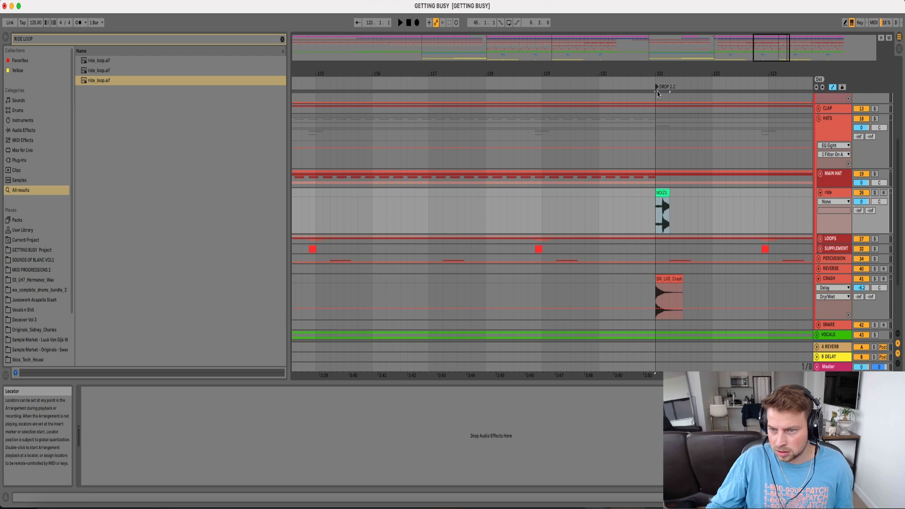
{"action": "key", "text": "super+d"}
{"action": "key", "text": "super+d"}
{"action": "key", "text": "super+d"}
{"action": "key", "text": "super+d"}
{"action": "key", "text": "super+d"}
{"action": "key", "text": "super+d"}
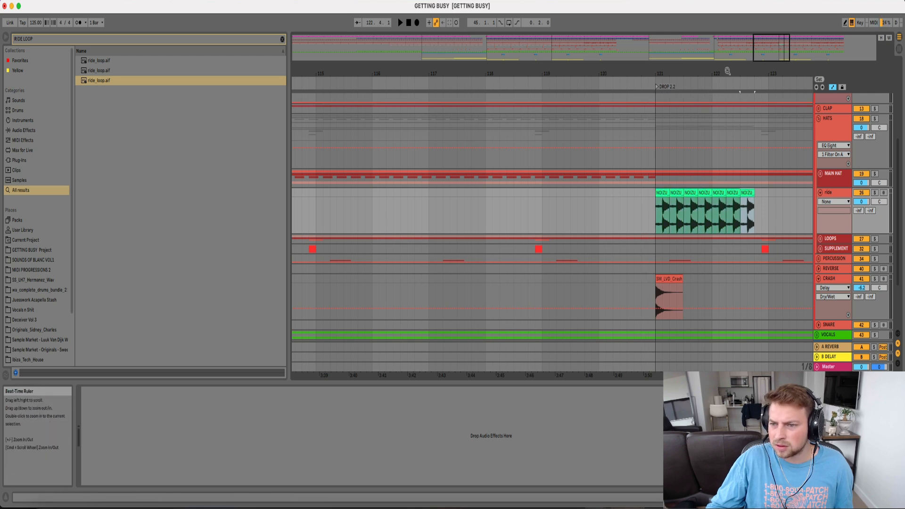
{"action": "left_click_drag", "start_coordinate": [726, 70], "coordinate": [584, 59]}
{"action": "key", "text": "super+d"}
{"action": "key", "text": "super+d"}
{"action": "key", "text": "super+d"}
{"action": "key", "text": "super+d"}
{"action": "key", "text": "super+d"}
{"action": "key", "text": "super+d"}
{"action": "key", "text": "super+d"}
{"action": "key", "text": "super+d"}
Play into DROP 2.2, set the ride track's volume to -13.7 dB and briefly audition it soloed
{"action": "left_click", "coordinate": [516, 216]}
{"action": "key", "text": "space"}
{"action": "left_click_drag", "start_coordinate": [861, 202], "coordinate": [861, 214]}
{"action": "left_click", "coordinate": [875, 192]}
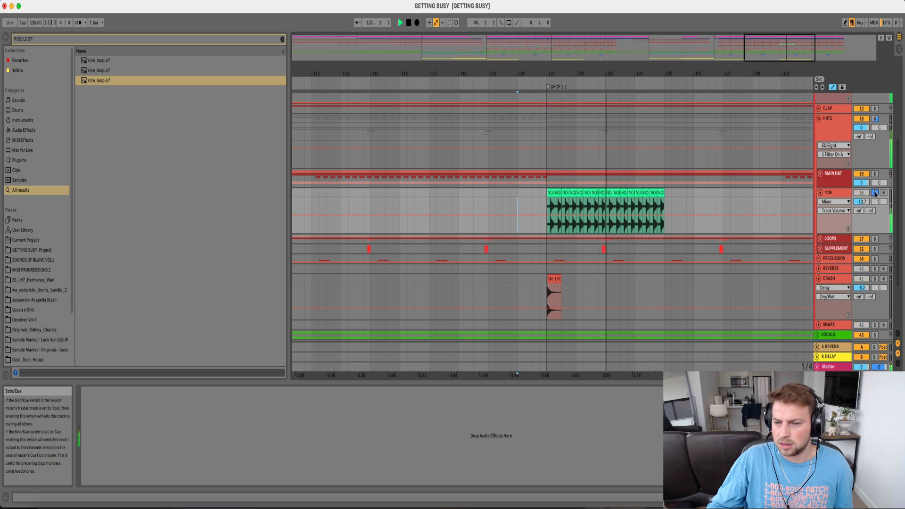
{"action": "left_click", "coordinate": [875, 193]}
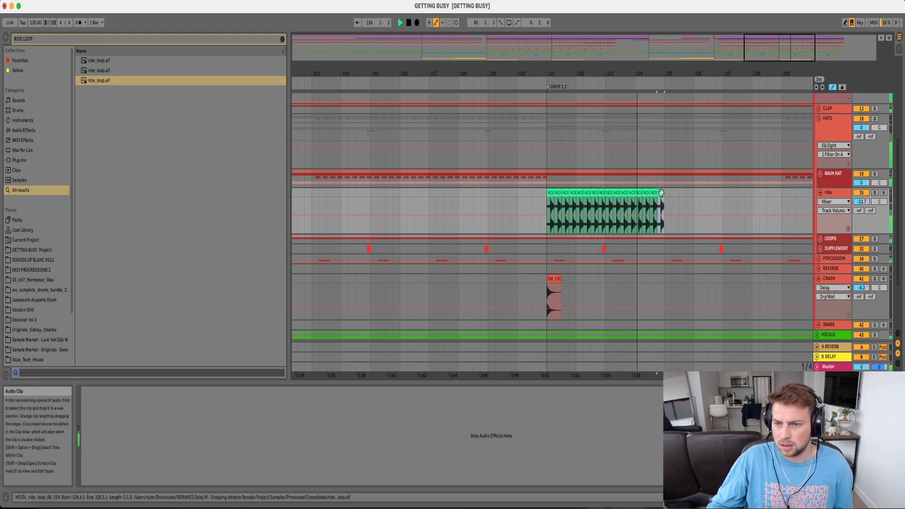
Select the whole four-bar ride run and duplicate it until it reaches bar 137
{"action": "left_click", "coordinate": [552, 192], "text": "shift"}
{"action": "key", "text": "super+d"}
{"action": "left_click_drag", "start_coordinate": [665, 75], "coordinate": [622, 72]}
{"action": "key", "text": "super+d"}
{"action": "scroll", "coordinate": [712, 175], "scroll_direction": "down", "scroll_amount": 3}
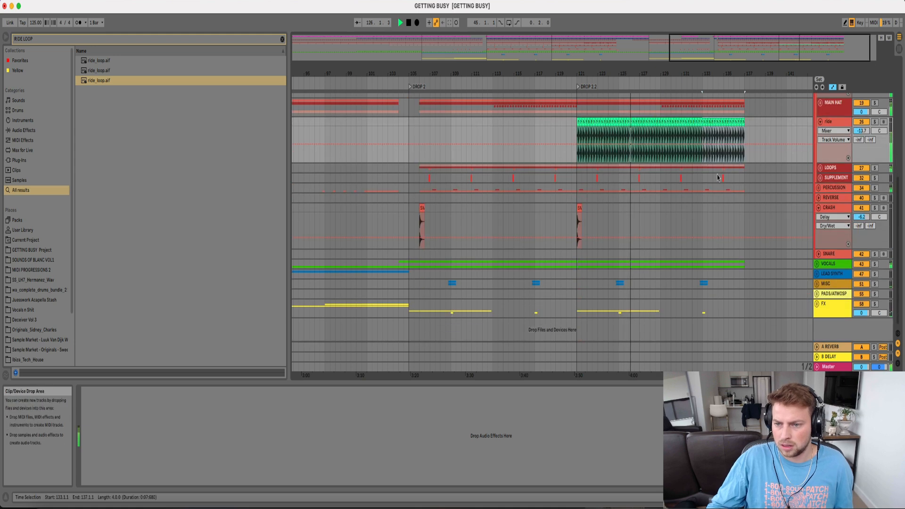
Unfold the LEAD SYNTH group and copy the MAIN synth's BUILDUP section to the start of DROP 2.2 at bar 121
{"action": "left_click_drag", "start_coordinate": [656, 217], "coordinate": [707, 246]}
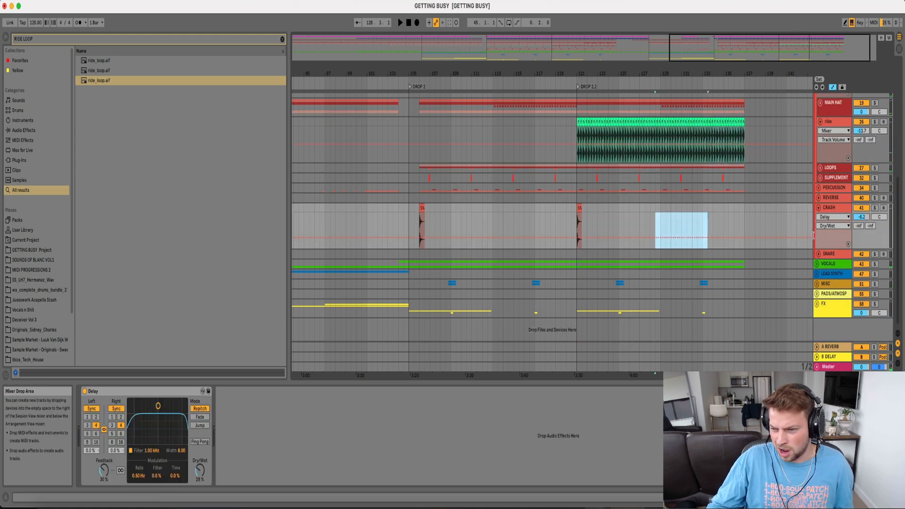
{"action": "left_click", "coordinate": [818, 273]}
{"action": "scroll", "coordinate": [773, 270], "scroll_direction": "down", "scroll_amount": 1}
{"action": "left_click_drag", "start_coordinate": [509, 74], "coordinate": [451, 80]}
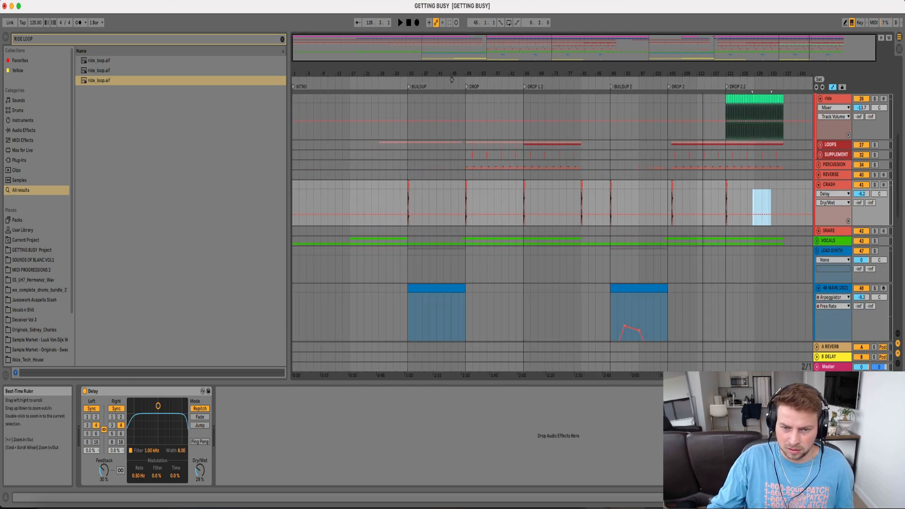
{"action": "scroll", "coordinate": [644, 265], "scroll_direction": "down", "scroll_amount": 4}
{"action": "left_click", "coordinate": [456, 200]}
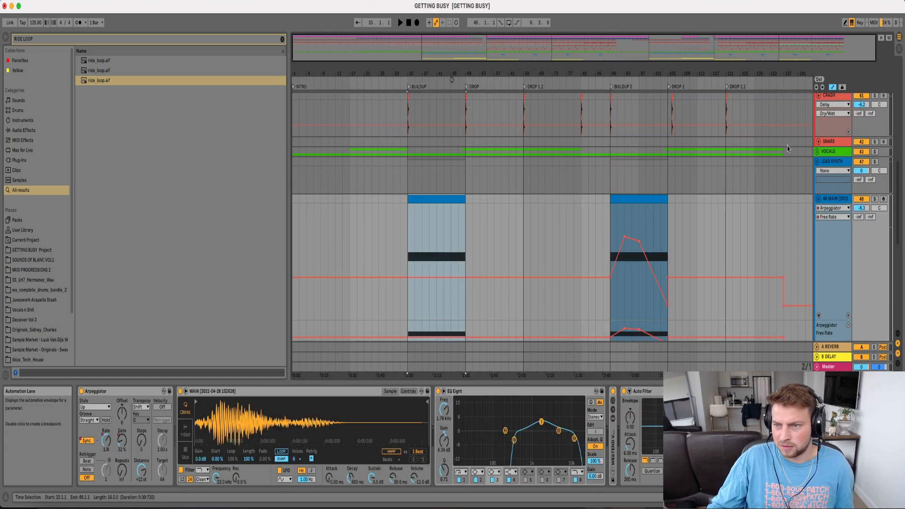
{"action": "left_click_drag", "start_coordinate": [760, 76], "coordinate": [756, 106]}
{"action": "left_click", "coordinate": [700, 202]}
{"action": "key", "text": "super+v"}
Unfold the VOCALS group and delete the MAIN vocal clips across DROP 2.2
{"action": "left_click", "coordinate": [817, 152]}
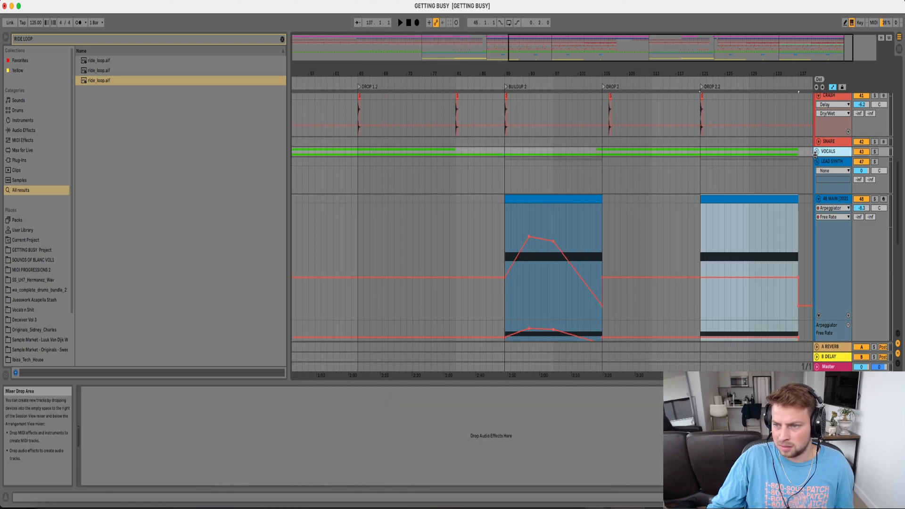
{"action": "left_click", "coordinate": [728, 190]}
{"action": "left_click", "coordinate": [789, 192], "text": "shift"}
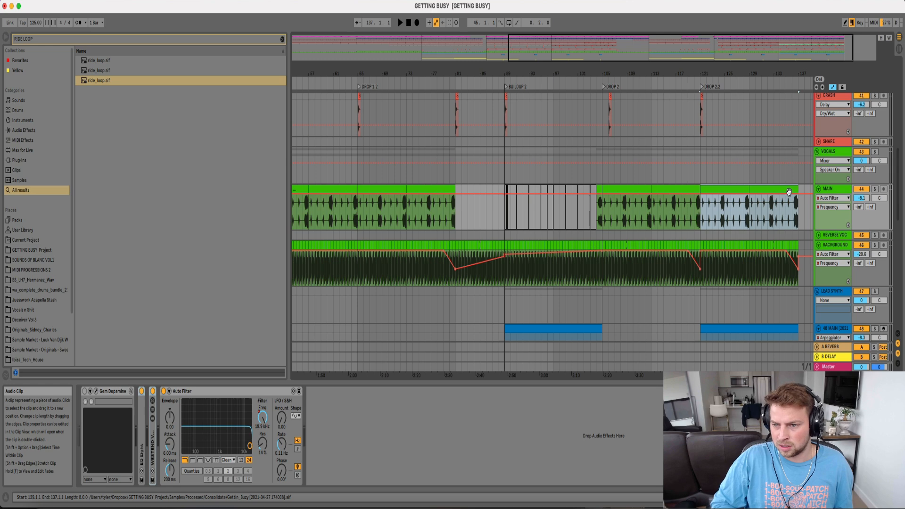
{"action": "key", "text": "Delete"}
Raise the MAIN lead synth's volume and lift the start of its Auto Filter frequency ramp in DROP 2.2 during playback
{"action": "scroll", "coordinate": [788, 204], "scroll_direction": "down", "scroll_amount": 5}
{"action": "left_click", "coordinate": [862, 208]}
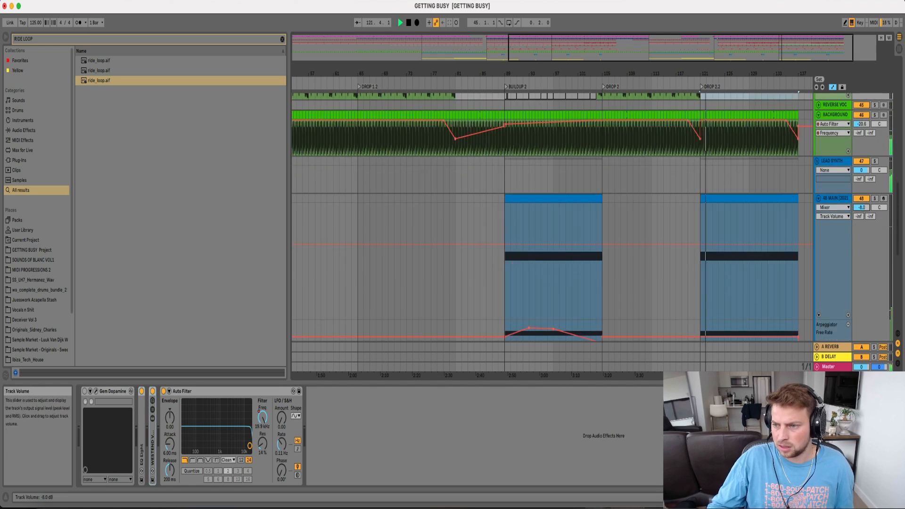
{"action": "left_click", "coordinate": [833, 207]}
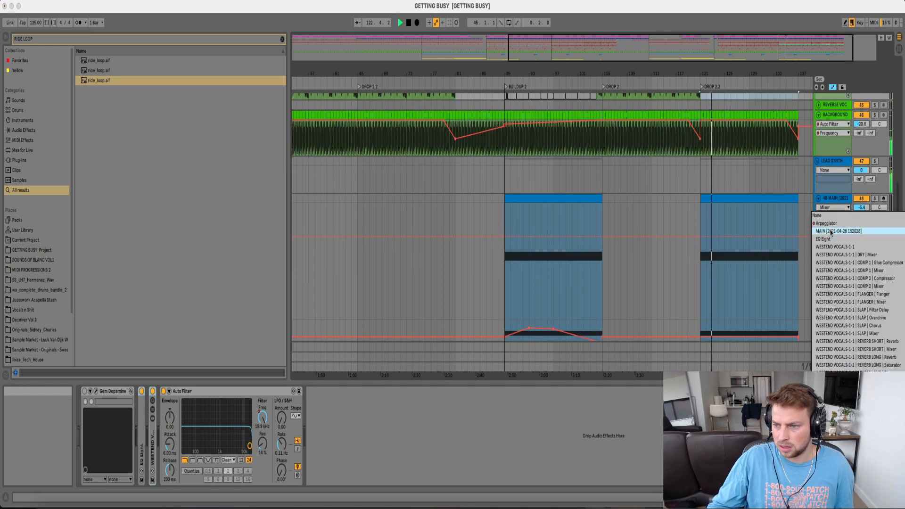
{"action": "left_click", "coordinate": [831, 224]}
{"action": "left_click_drag", "start_coordinate": [701, 243], "coordinate": [700, 215]}
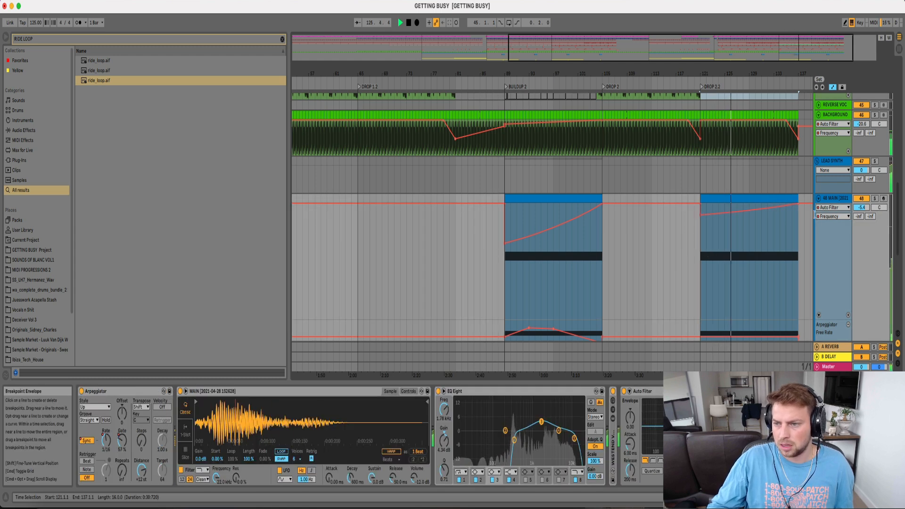
Bend the MAIN lead synth's Endless Smile intensity ramp downward in DROP 2.2 and set the track volume to -7.4 dB
{"action": "left_click", "coordinate": [829, 207]}
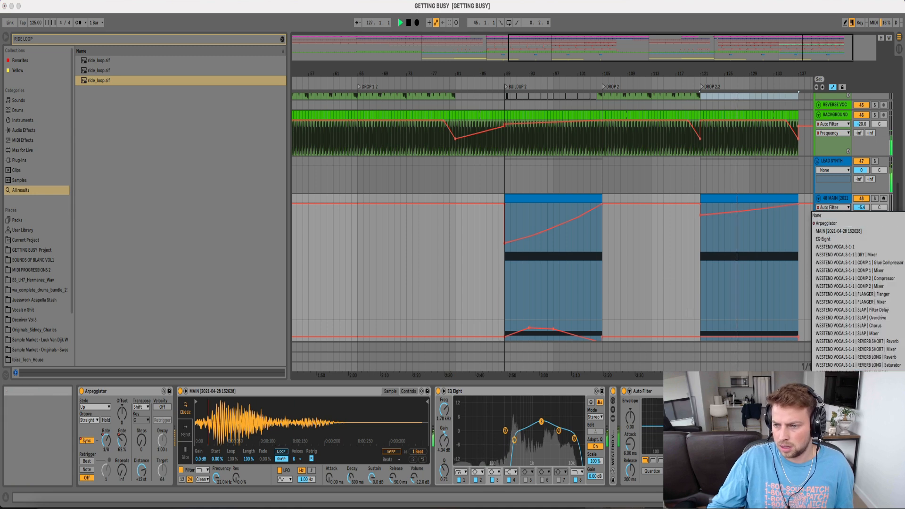
{"action": "left_click", "coordinate": [836, 258]}
{"action": "left_click_drag", "start_coordinate": [740, 291], "coordinate": [739, 317]}
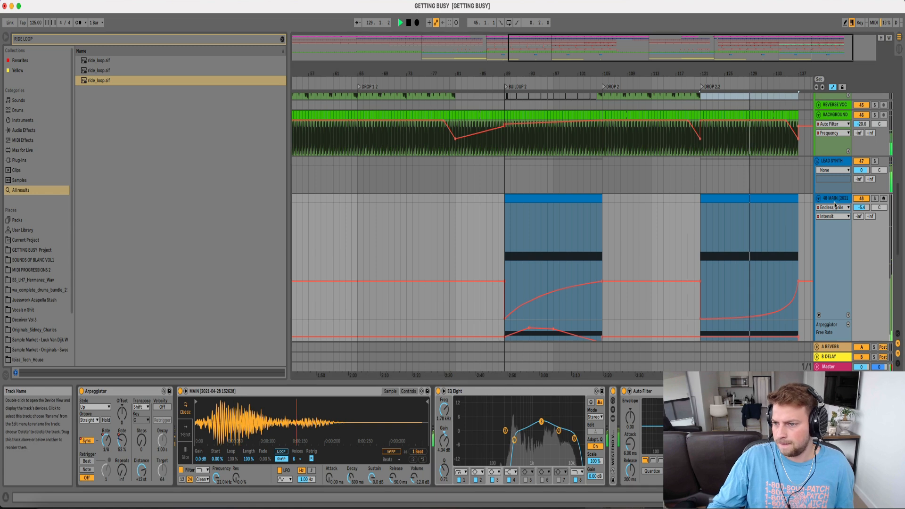
{"action": "left_click_drag", "start_coordinate": [863, 213], "coordinate": [861, 212]}
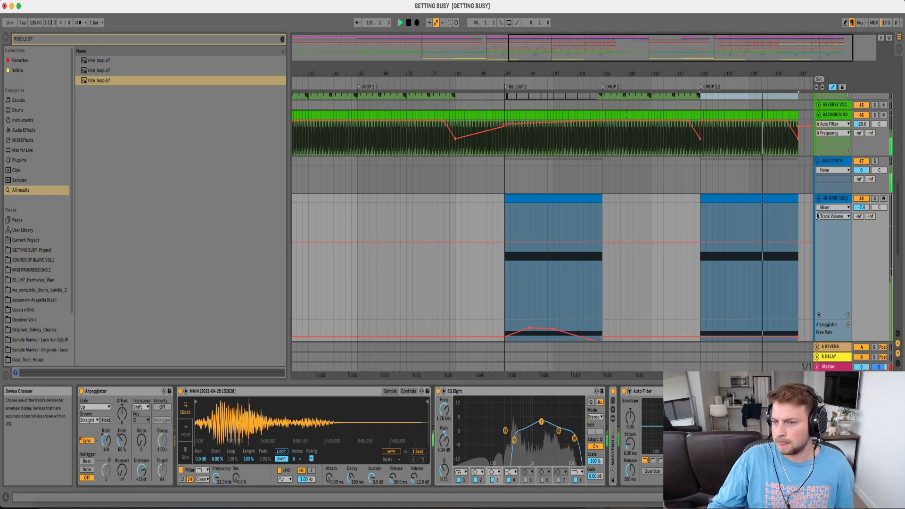
{"action": "key", "text": "space"}
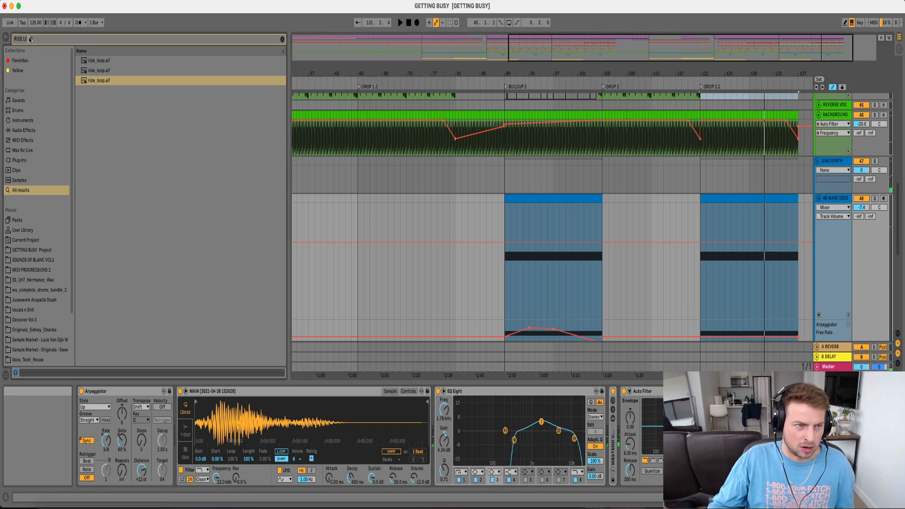
Find Kickstart in the browser, add it to the MAIN lead synth track and set its Mix to 66%
{"action": "type", "text": "side"}
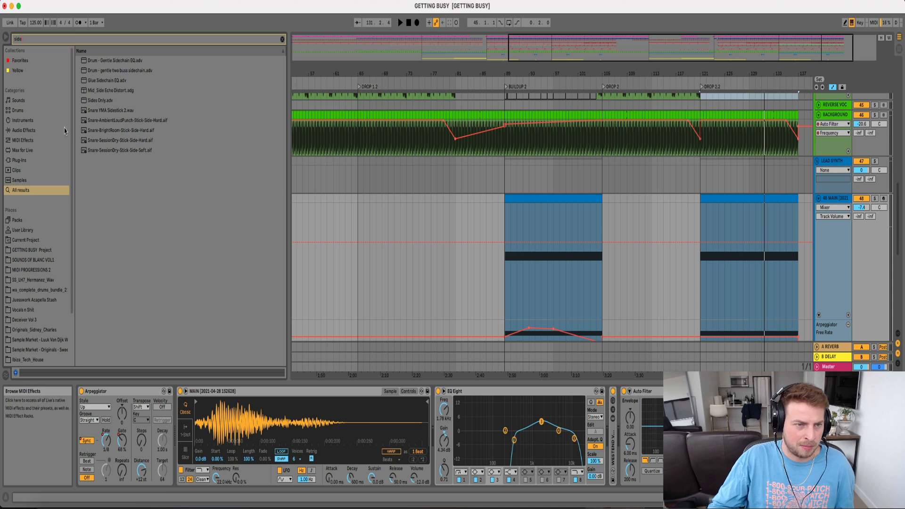
{"action": "key", "text": "BackSpace"}
{"action": "key", "text": "BackSpace"}
{"action": "key", "text": "BackSpace"}
{"action": "type", "text": "kickstar"}
{"action": "left_click_drag", "start_coordinate": [94, 71], "coordinate": [491, 240]}
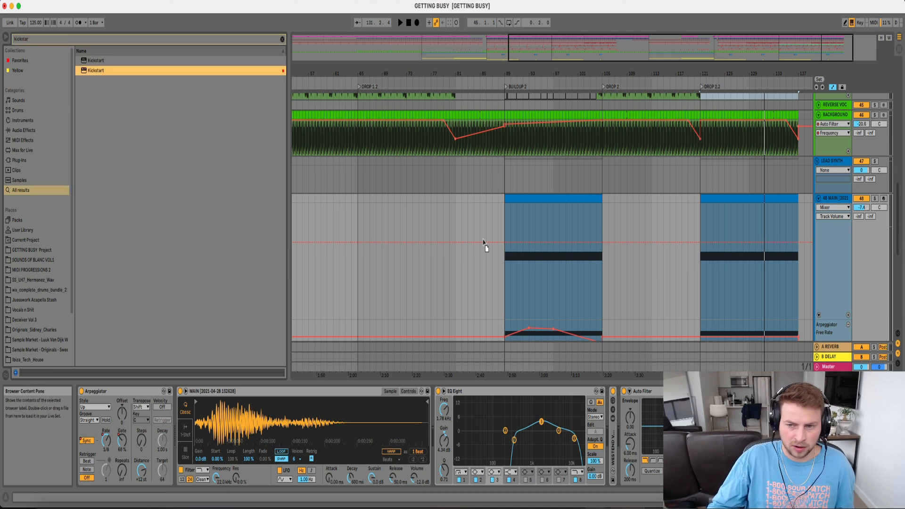
{"action": "left_click_drag", "start_coordinate": [679, 278], "coordinate": [680, 279]}
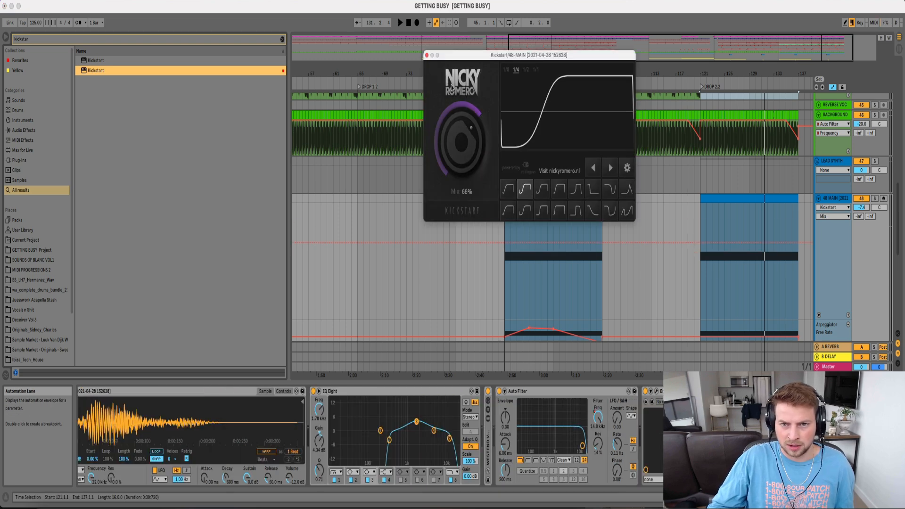
{"action": "left_click", "coordinate": [427, 55]}
Automate Kickstart's Device On on the MAIN lead synth: off before DROP 2.2 and on from bar 121
{"action": "left_click_drag", "start_coordinate": [533, 75], "coordinate": [594, 40]}
{"action": "scroll", "coordinate": [787, 228], "scroll_direction": "down", "scroll_amount": 2}
{"action": "right_click", "coordinate": [719, 392]}
{"action": "left_click", "coordinate": [745, 405]}
{"action": "left_click", "coordinate": [726, 227]}
{"action": "left_click_drag", "start_coordinate": [706, 226], "coordinate": [706, 237]}
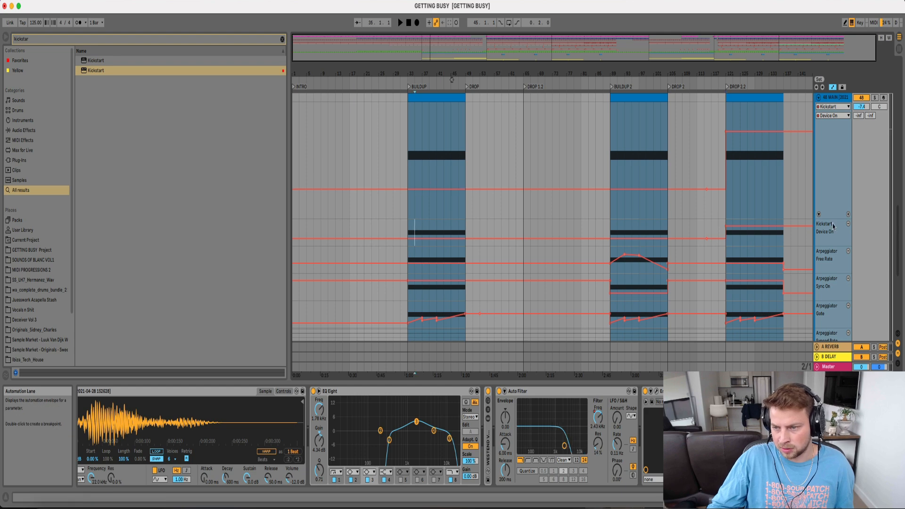
Fold the LEAD SYNTH and DRUMS groups, and copy LOWEND and DRUMS from bars 17–33 to bar 137
{"action": "scroll", "coordinate": [830, 227], "scroll_direction": "up", "scroll_amount": 8}
{"action": "left_click", "coordinate": [818, 217]}
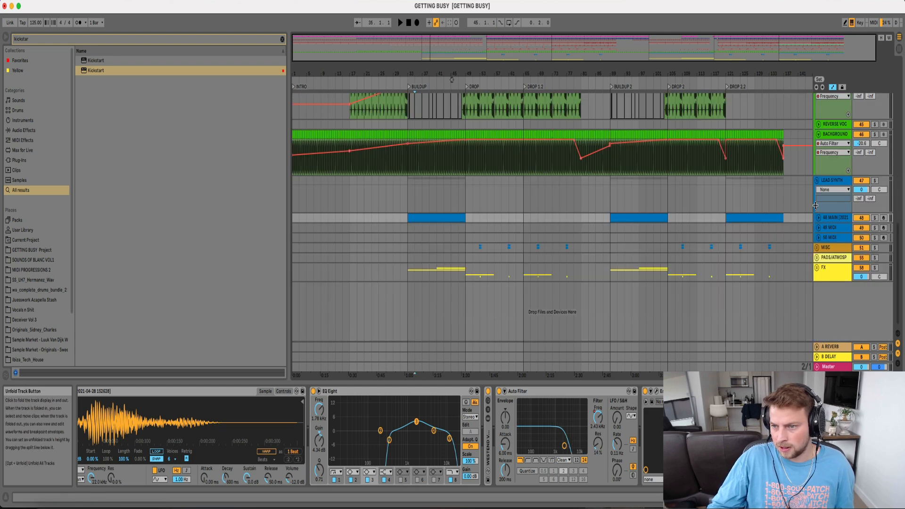
{"action": "left_click", "coordinate": [817, 181]}
{"action": "scroll", "coordinate": [818, 182], "scroll_direction": "up", "scroll_amount": 20}
{"action": "left_click", "coordinate": [818, 127]}
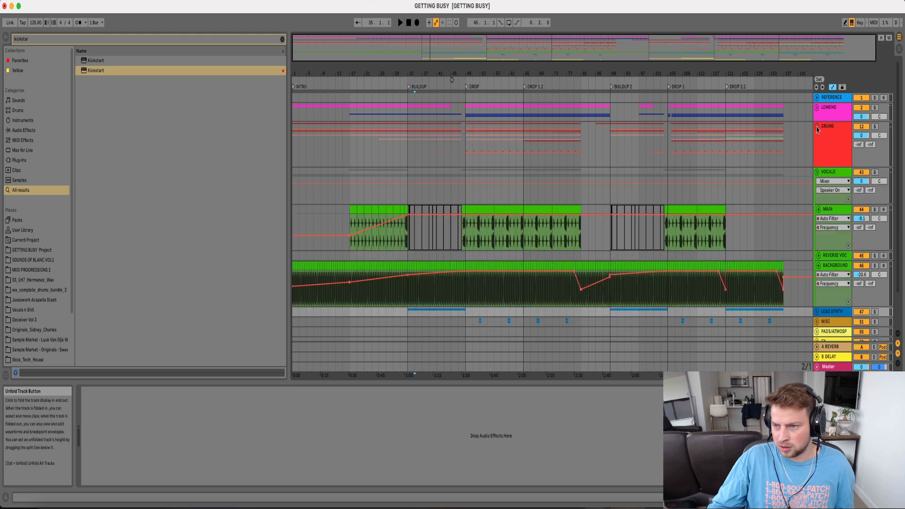
{"action": "left_click_drag", "start_coordinate": [350, 110], "coordinate": [406, 143]}
{"action": "left_click", "coordinate": [783, 111]}
{"action": "key", "text": "super+v"}
{"action": "left_click_drag", "start_coordinate": [369, 72], "coordinate": [370, 57]}
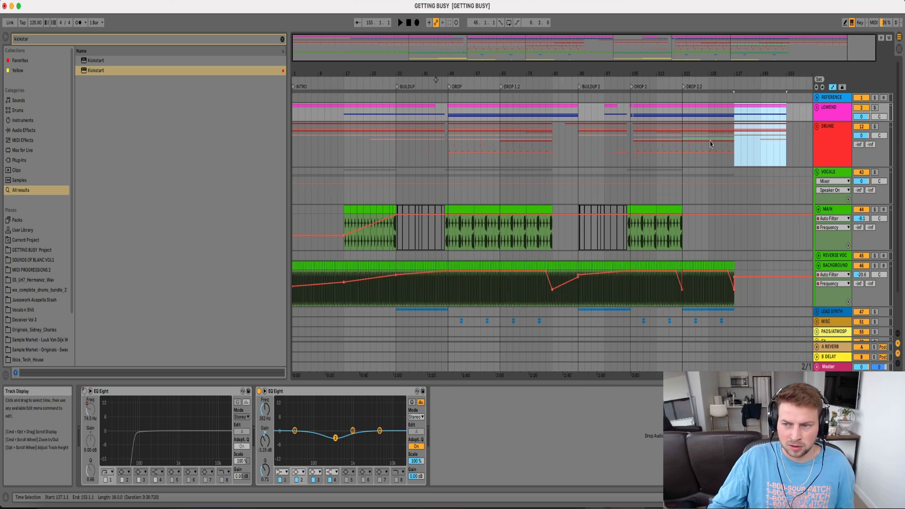
Fold the VOCALS group and copy its section from bars 17–33 to bar 137
{"action": "left_click", "coordinate": [817, 172]}
{"action": "left_click", "coordinate": [345, 174]}
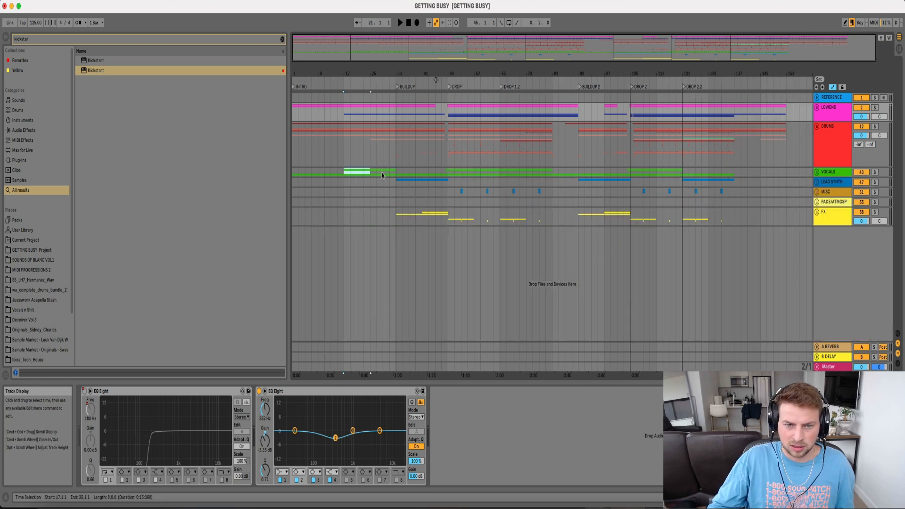
{"action": "left_click_drag", "start_coordinate": [392, 174], "coordinate": [396, 175]}
{"action": "key", "text": "super+v"}
Add a locator named OUTRO at bar 137
{"action": "right_click", "coordinate": [734, 87]}
{"action": "left_click", "coordinate": [746, 113]}
{"action": "type", "text": "OUT"}
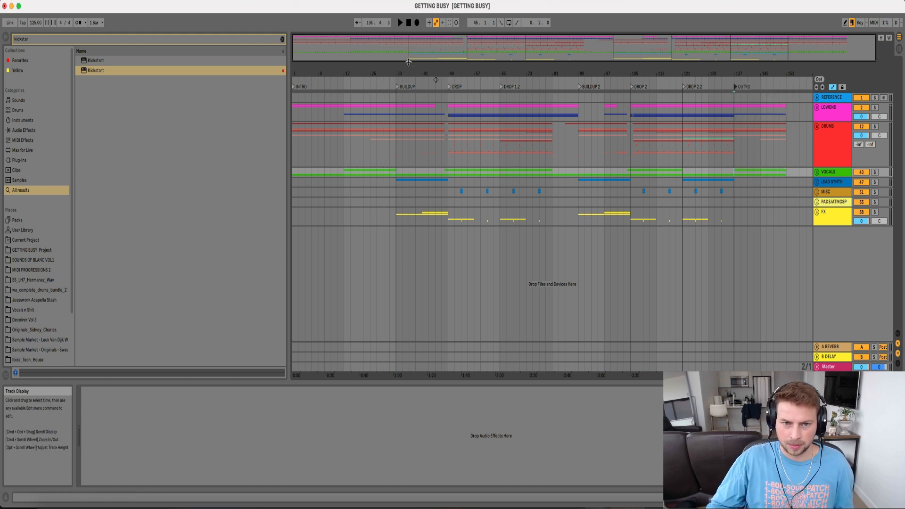
Copy the first 16 INTRO bars of LOWEND, DRUMS and VOCALS to bar 153
{"action": "left_click_drag", "start_coordinate": [342, 172], "coordinate": [290, 101]}
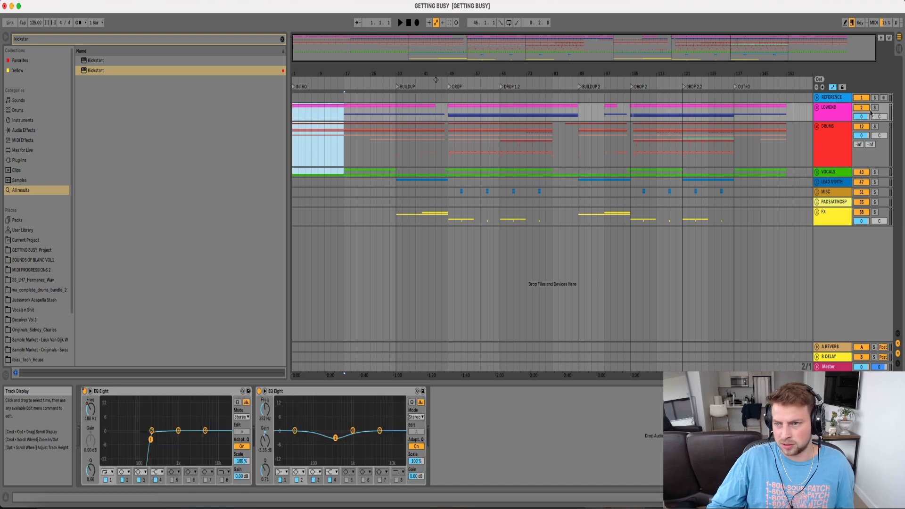
{"action": "left_click", "coordinate": [789, 114]}
{"action": "key", "text": "super+v"}
Play the transition into the OUTRO and look through the FX group's tracks, unfolding RISER 1
{"action": "left_click", "coordinate": [760, 128]}
{"action": "key", "text": "space"}
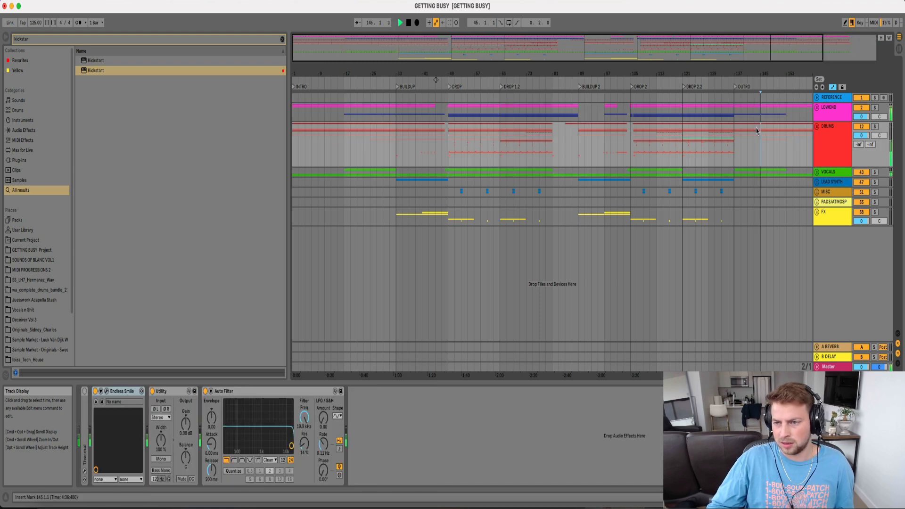
{"action": "left_click", "coordinate": [729, 125]}
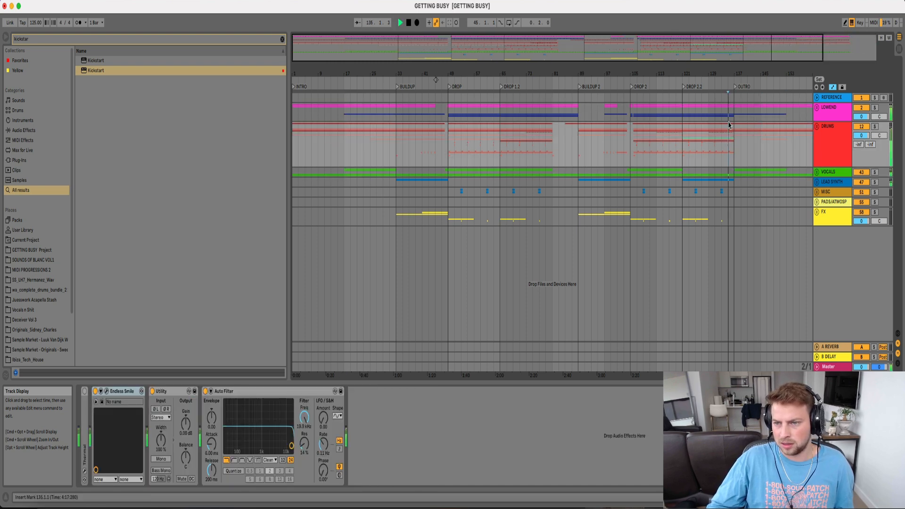
{"action": "left_click", "coordinate": [817, 213]}
{"action": "scroll", "coordinate": [745, 226], "scroll_direction": "down", "scroll_amount": 5}
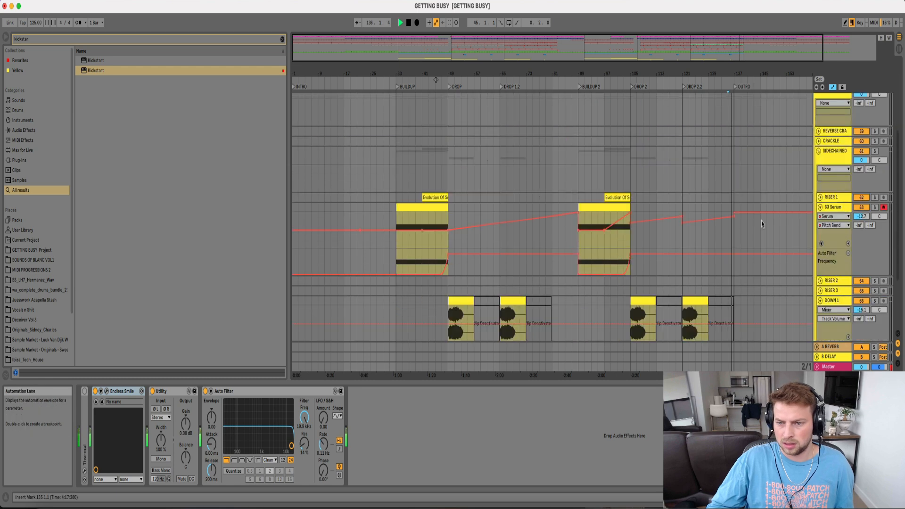
{"action": "left_click", "coordinate": [820, 197]}
{"action": "scroll", "coordinate": [571, 175], "scroll_direction": "up", "scroll_amount": 5}
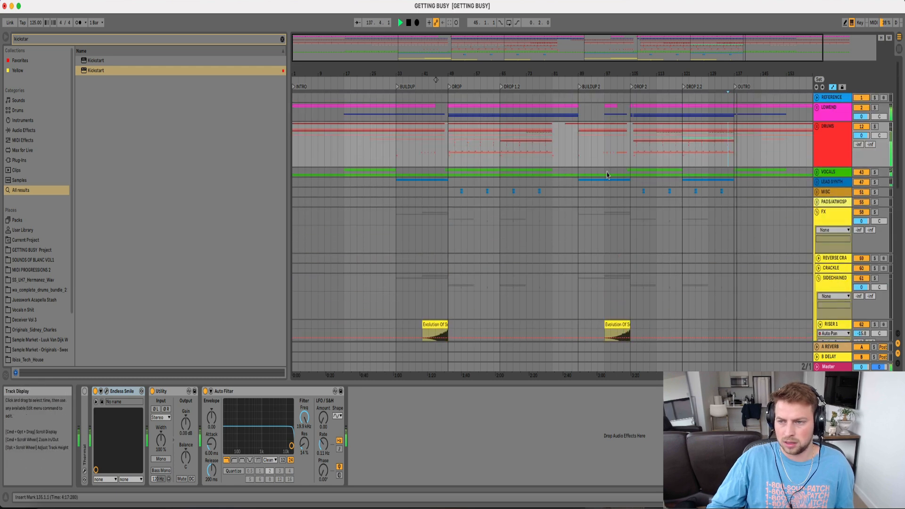
Unfold the DRUMS group and duplicate the LOOPS section of DROP 2.2's last eight bars into the OUTRO
{"action": "left_click", "coordinate": [817, 126]}
{"action": "scroll", "coordinate": [780, 165], "scroll_direction": "down", "scroll_amount": 4}
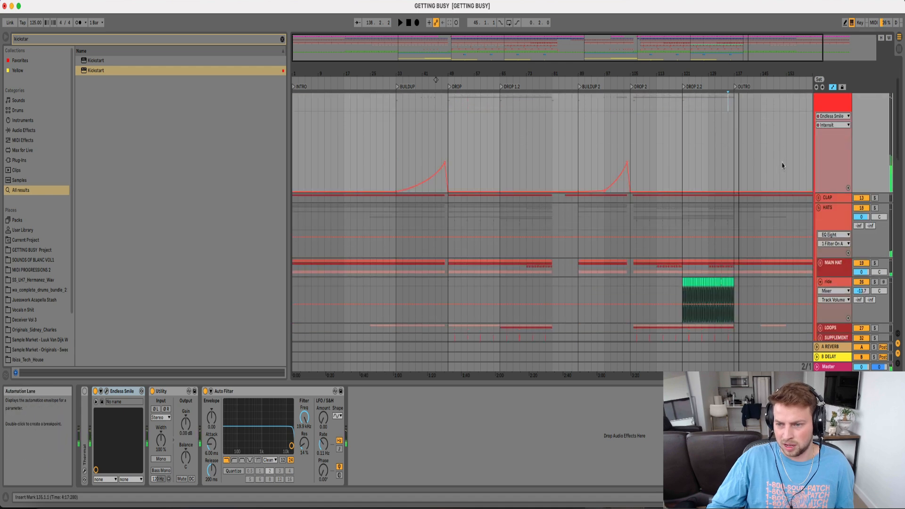
{"action": "scroll", "coordinate": [754, 222], "scroll_direction": "down", "scroll_amount": 3}
{"action": "left_click_drag", "start_coordinate": [734, 221], "coordinate": [703, 222]}
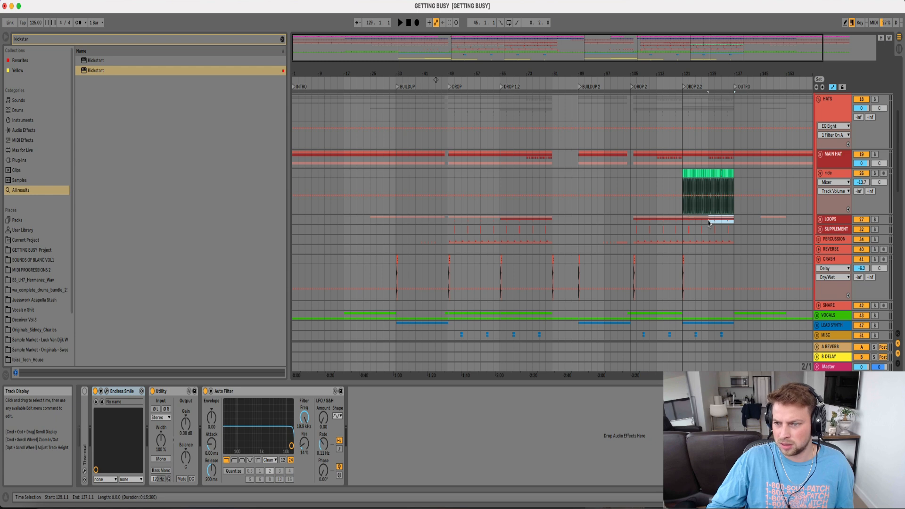
{"action": "key", "text": "super+d"}
Duplicate the MAIN HAT section from the end of DROP 2.2 into the OUTRO and play from bar 137
{"action": "left_click_drag", "start_coordinate": [711, 157], "coordinate": [729, 159]}
{"action": "key", "text": "space"}
{"action": "left_click", "coordinate": [730, 157]}
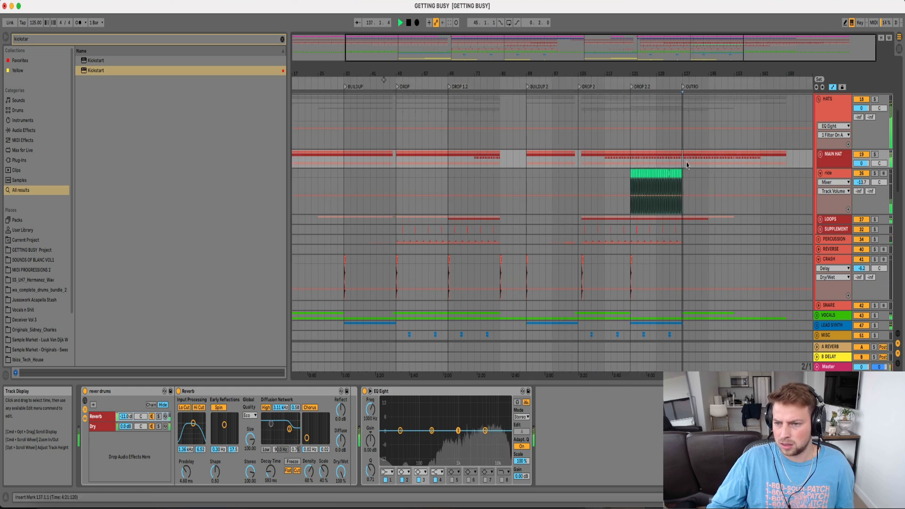
Copy the CRASH clip from the start of DROP 2.2 to the start of the OUTRO at bar 137
{"action": "scroll", "coordinate": [764, 191], "scroll_direction": "down", "scroll_amount": 5}
{"action": "left_click", "coordinate": [633, 129]}
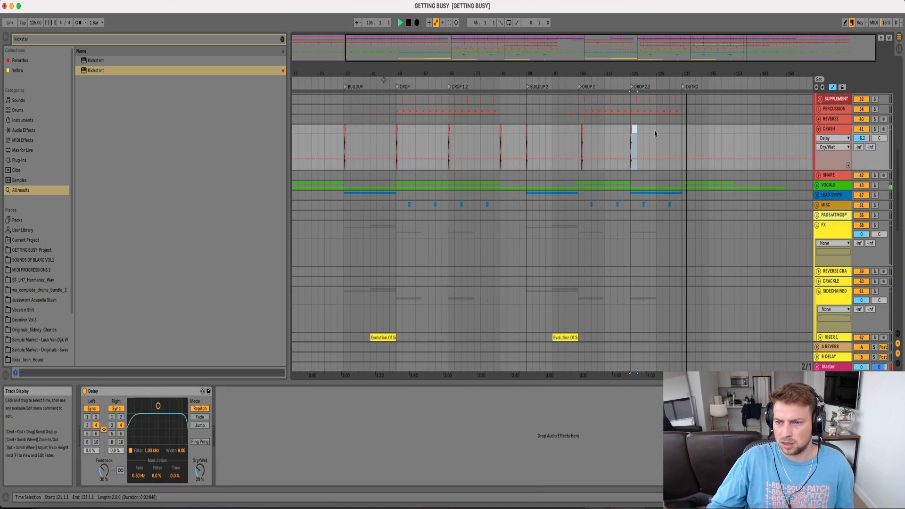
{"action": "left_click", "coordinate": [682, 132]}
{"action": "key", "text": "super+v"}
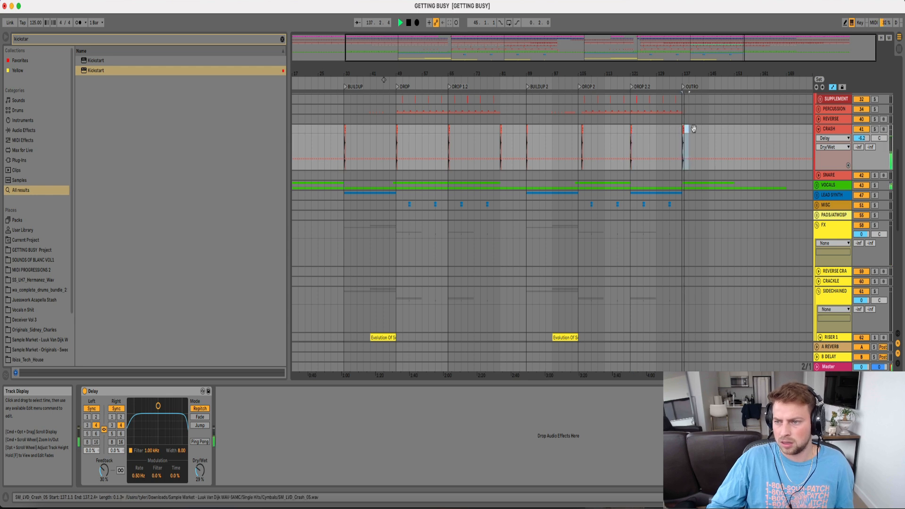
{"action": "left_click", "coordinate": [840, 128]}
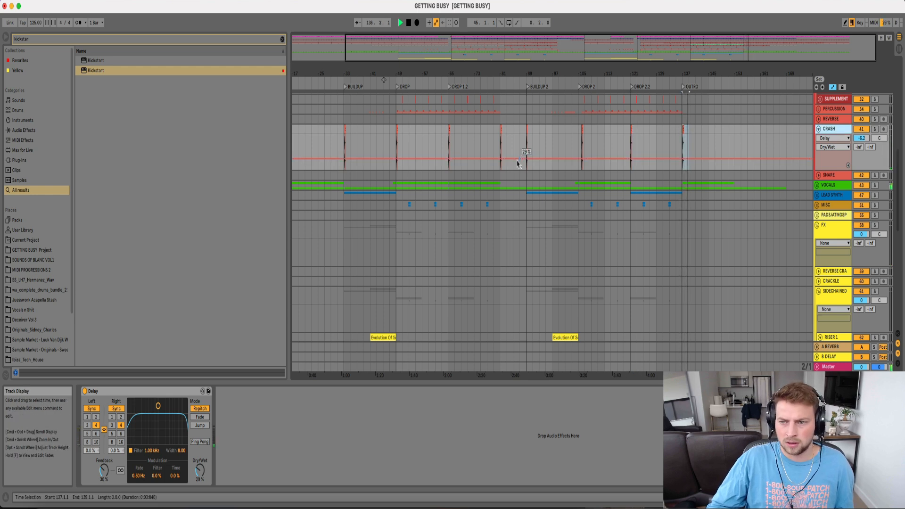
Unfold MAIN HAT, solo its dt01_ope track briefly, lower that track's volume to -10.6 dB, and stop playback
{"action": "scroll", "coordinate": [851, 164], "scroll_direction": "up", "scroll_amount": 3}
{"action": "scroll", "coordinate": [852, 164], "scroll_direction": "up", "scroll_amount": 2}
{"action": "left_click", "coordinate": [821, 166]}
{"action": "scroll", "coordinate": [832, 173], "scroll_direction": "down", "scroll_amount": 2}
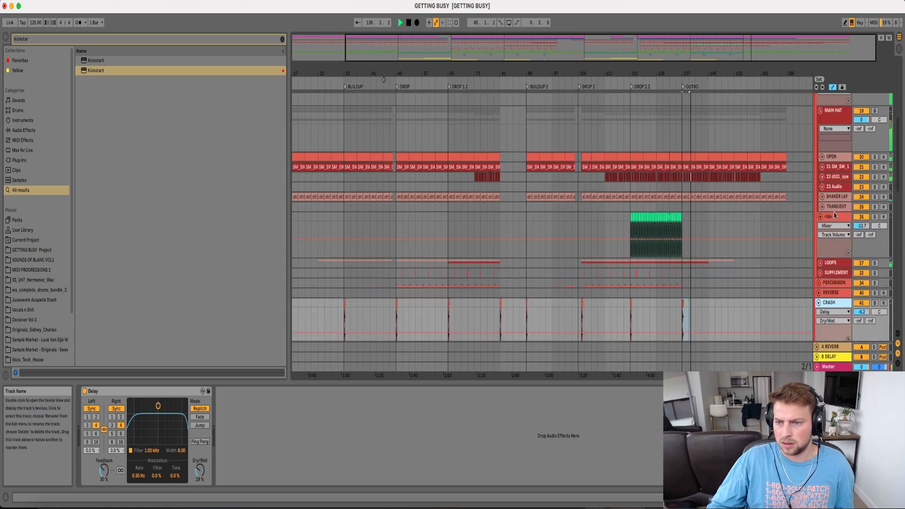
{"action": "left_click", "coordinate": [822, 176]}
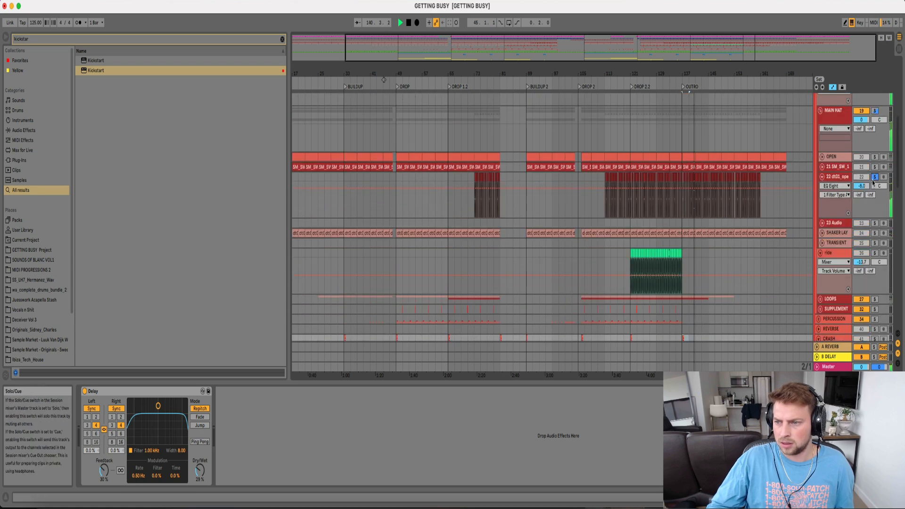
{"action": "left_click", "coordinate": [875, 177]}
{"action": "left_click_drag", "start_coordinate": [862, 187], "coordinate": [862, 188]}
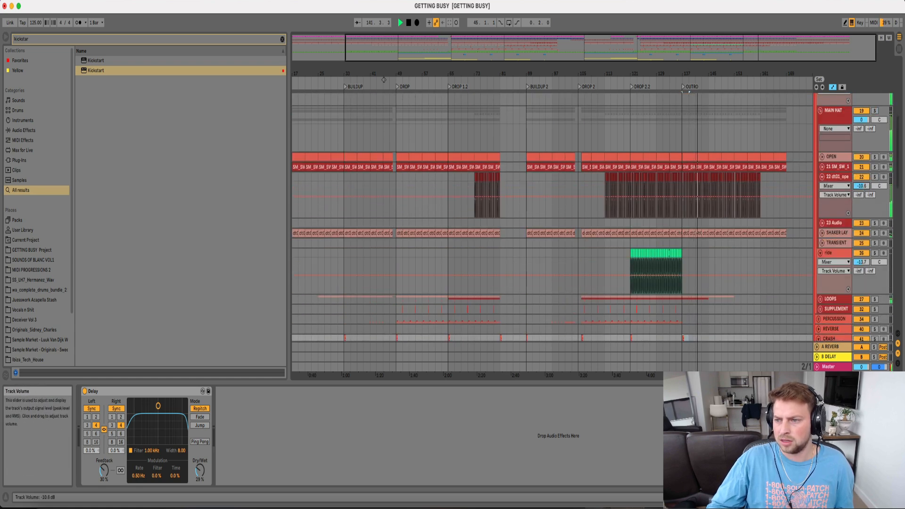
{"action": "left_click", "coordinate": [822, 177]}
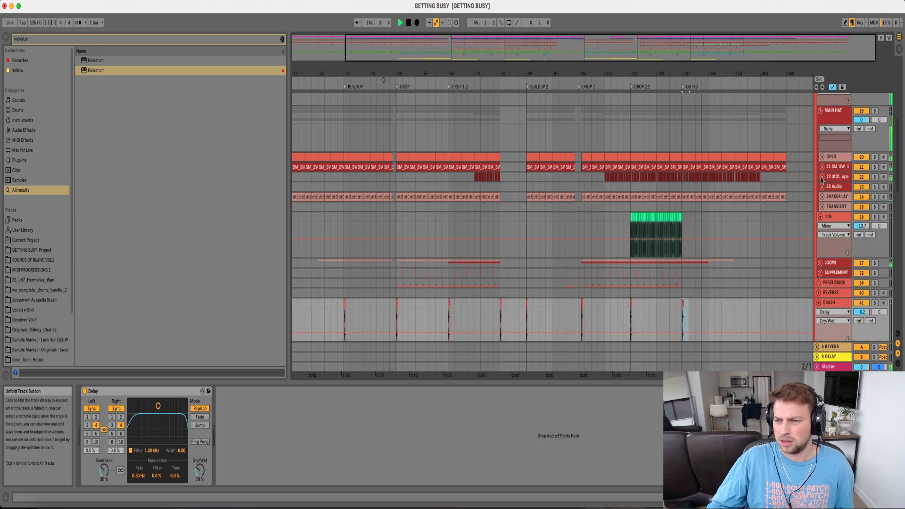
{"action": "left_click", "coordinate": [833, 115]}
{"action": "key", "text": "space"}
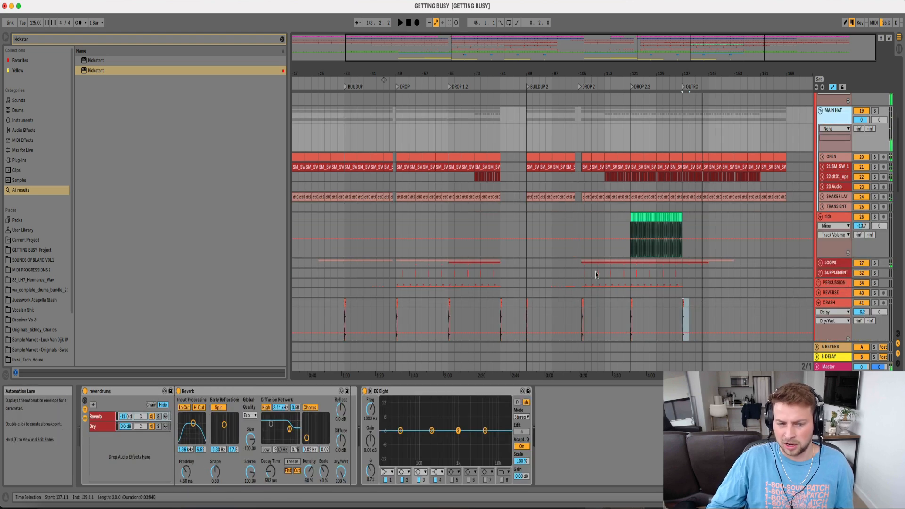
{"action": "scroll", "coordinate": [592, 200], "scroll_direction": "up", "scroll_amount": 1}
{"action": "left_click", "coordinate": [722, 2]}
{"action": "left_click", "coordinate": [754, 30]}
{"action": "left_click", "coordinate": [861, 133]}
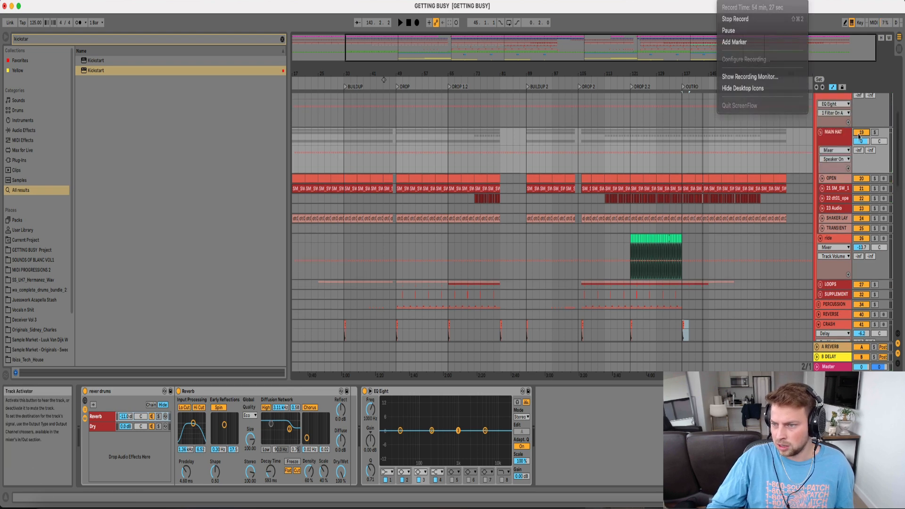
Fold MAIN HAT, open the HATS group's SSLChannel and load the Darlington EDM HH preset
{"action": "left_click", "coordinate": [821, 133]}
{"action": "scroll", "coordinate": [837, 168], "scroll_direction": "up", "scroll_amount": 3}
{"action": "left_click", "coordinate": [831, 141]}
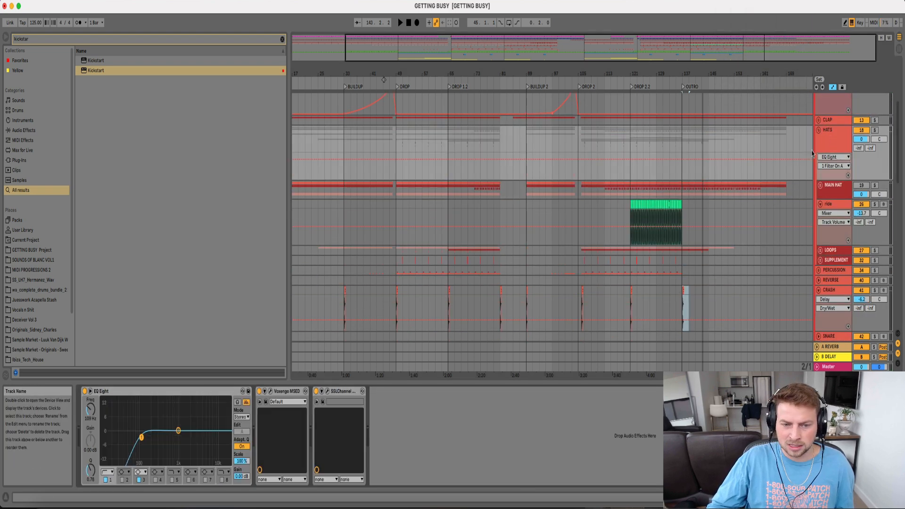
{"action": "left_click", "coordinate": [328, 392]}
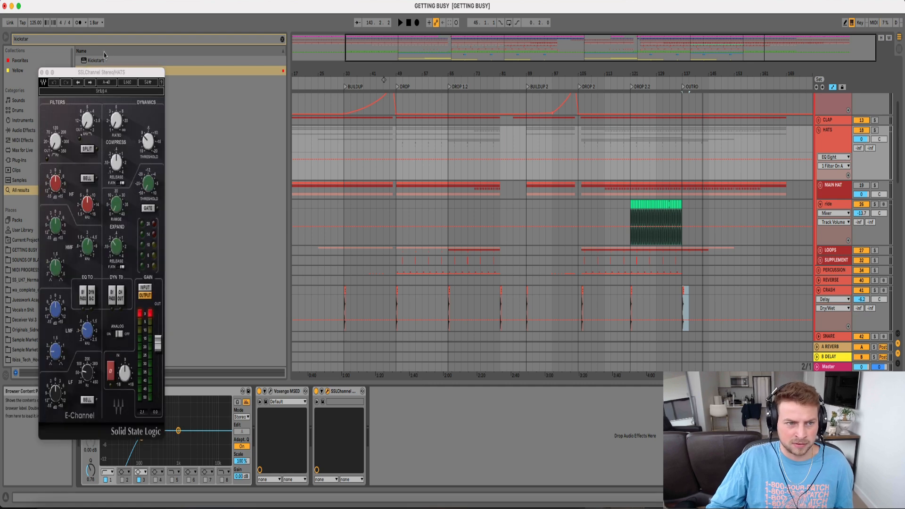
{"action": "left_click_drag", "start_coordinate": [103, 74], "coordinate": [498, 80]}
{"action": "left_click", "coordinate": [522, 89]}
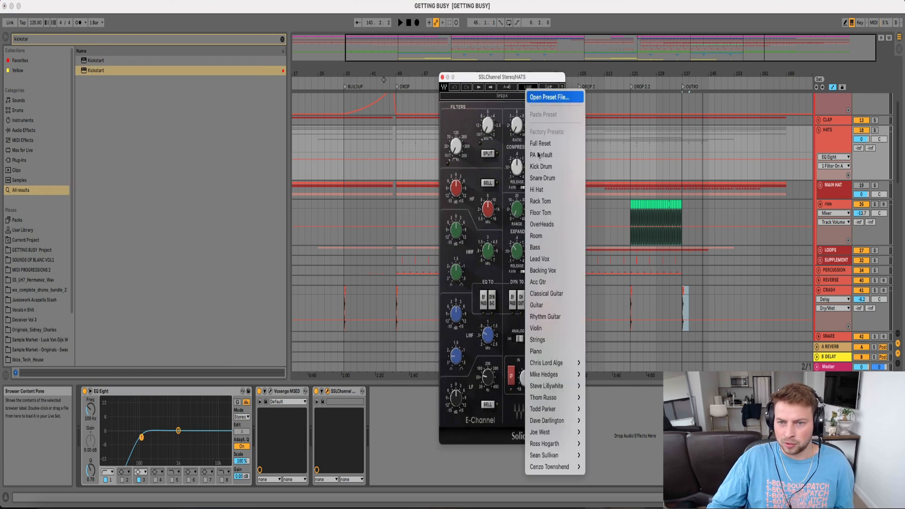
{"action": "mouse_move", "coordinate": [566, 420]}
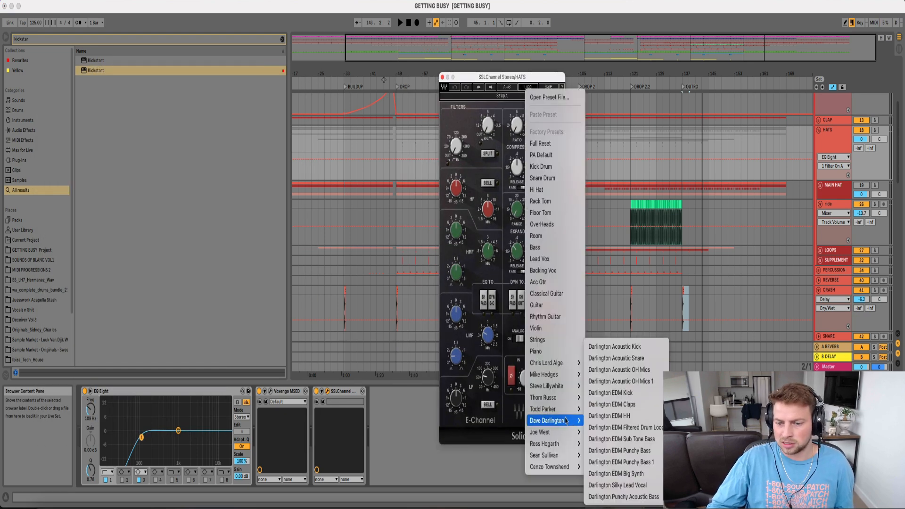
{"action": "left_click", "coordinate": [615, 417]}
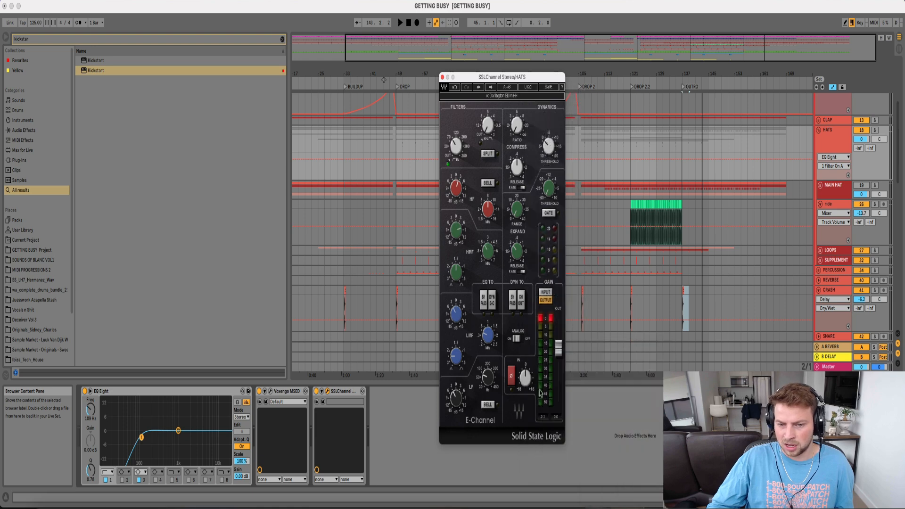
Solo the HATS group, bypass its SSLChannel and play from the start of DROP at bar 49
{"action": "left_click", "coordinate": [842, 145]}
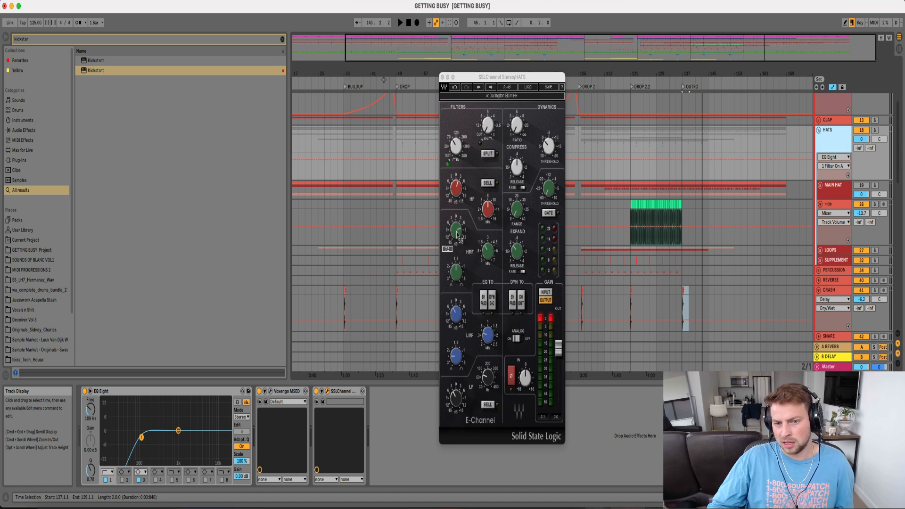
{"action": "left_click", "coordinate": [396, 161]}
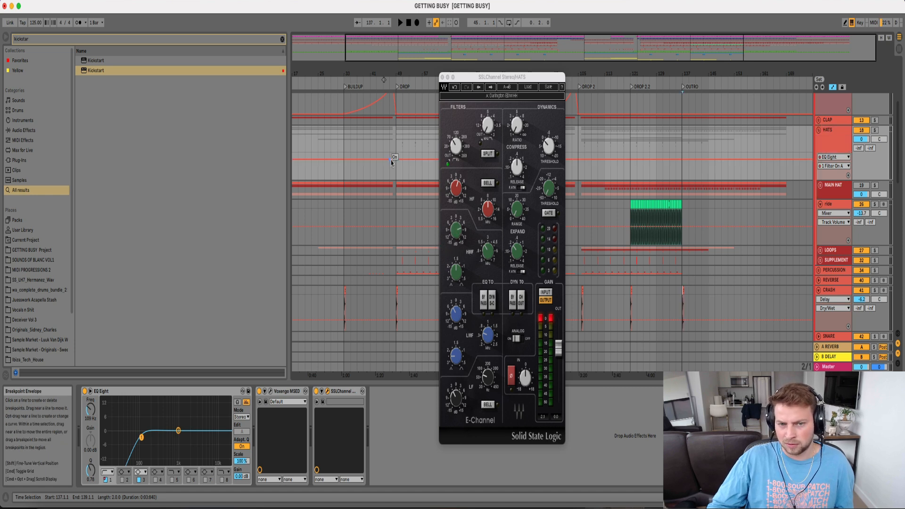
{"action": "key", "text": "s"}
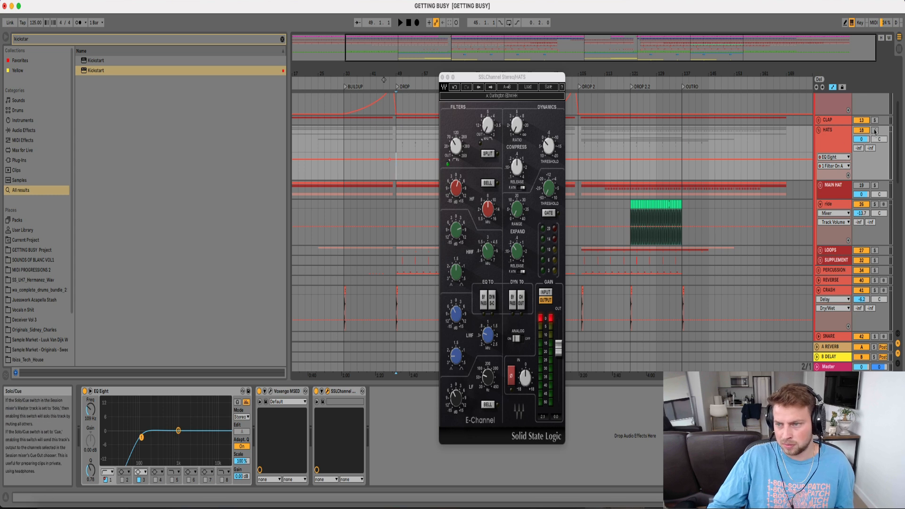
{"action": "left_click", "coordinate": [316, 392]}
{"action": "key", "text": "space"}
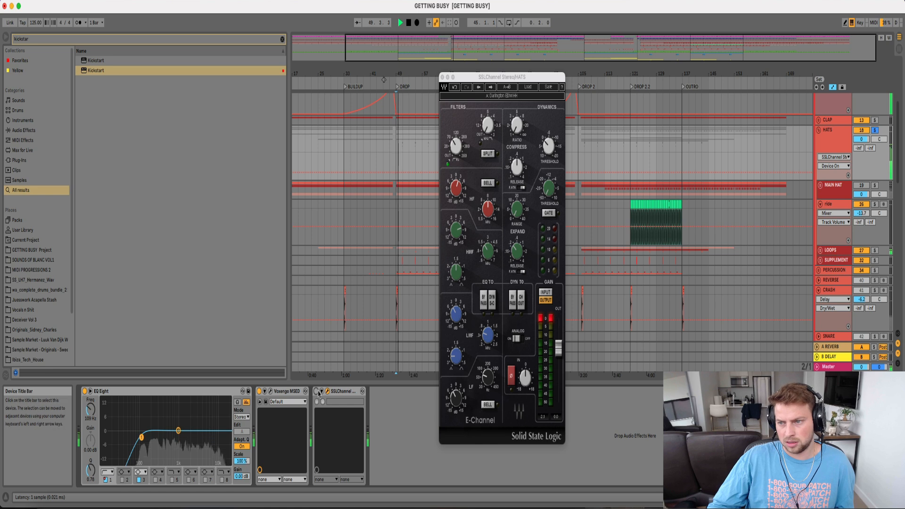
Play the soloed HATS group from the start of DROP and compare its sound with SSLChannel enabled and bypassed
{"action": "key", "text": "space"}
{"action": "left_click_drag", "start_coordinate": [481, 79], "coordinate": [541, 129]}
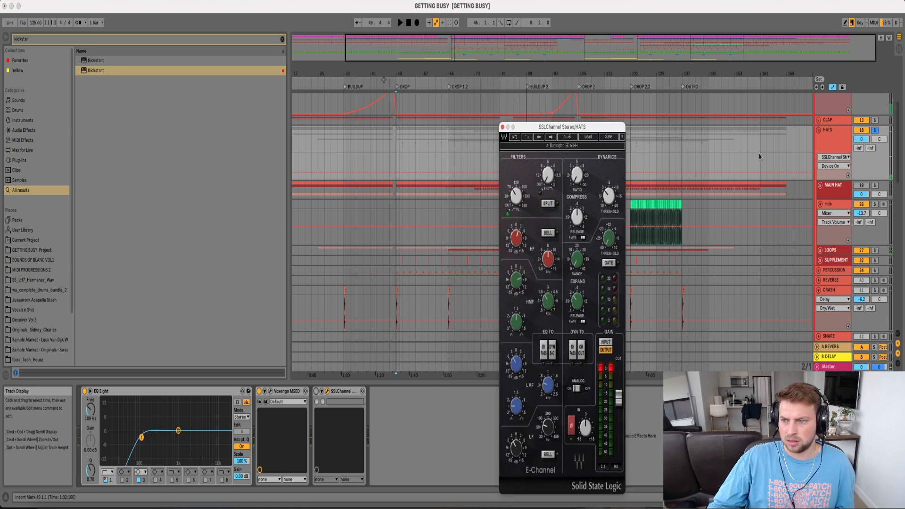
{"action": "left_click", "coordinate": [868, 185]}
{"action": "key", "text": "space"}
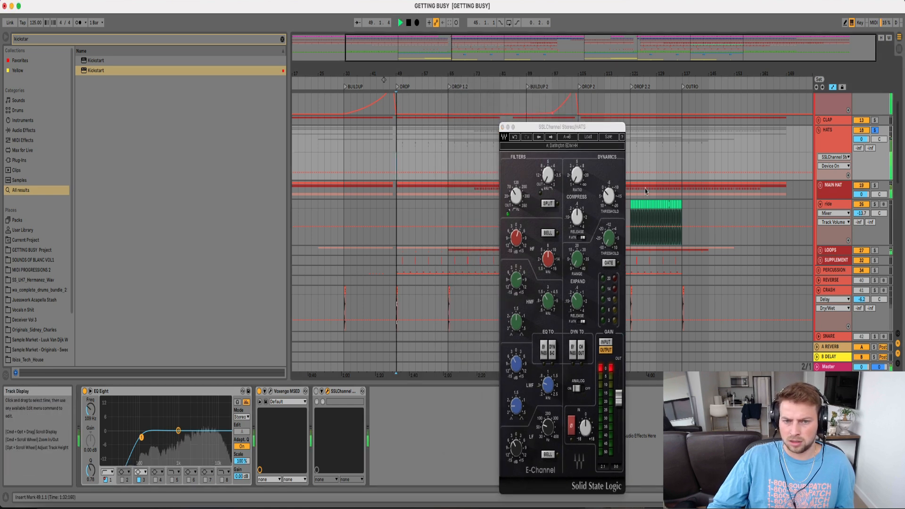
{"action": "left_click", "coordinate": [315, 392]}
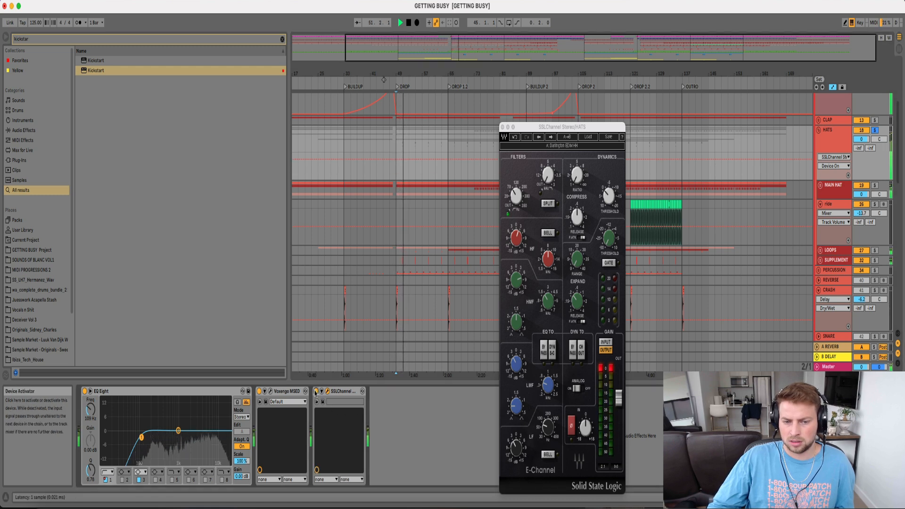
{"action": "left_click", "coordinate": [316, 392]}
{"action": "left_click", "coordinate": [316, 393]}
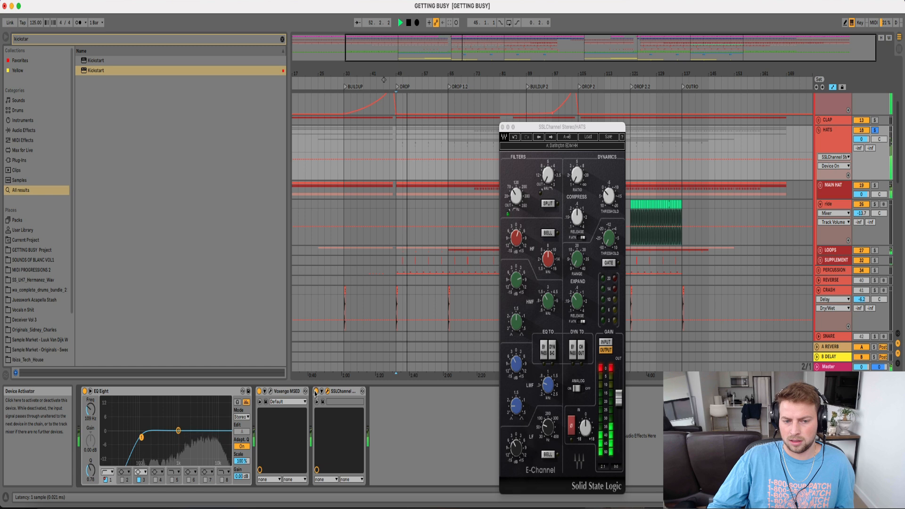
Adjust the HMF gain slightly in the HATS group's SSLChannel, then replay DROP and compare the processed and bypassed sound
{"action": "key", "text": "space"}
{"action": "left_click_drag", "start_coordinate": [517, 283], "coordinate": [517, 280]}
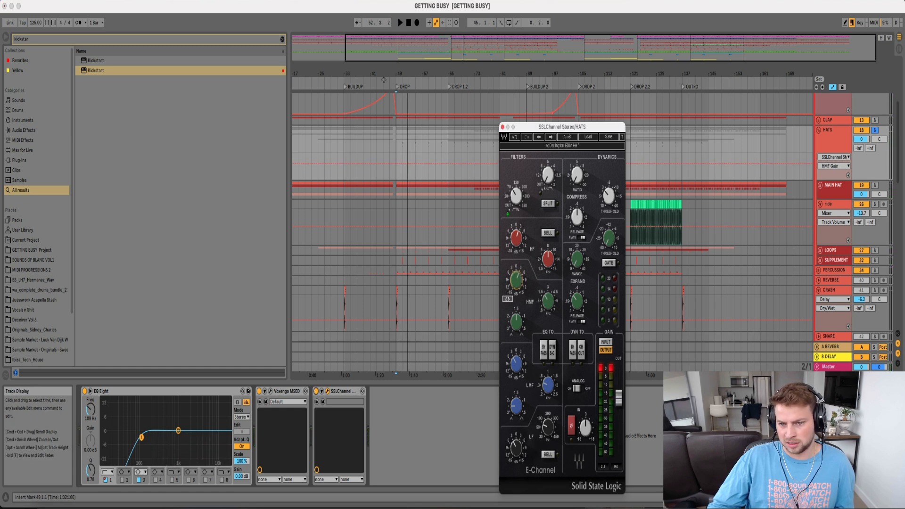
{"action": "key", "text": "space"}
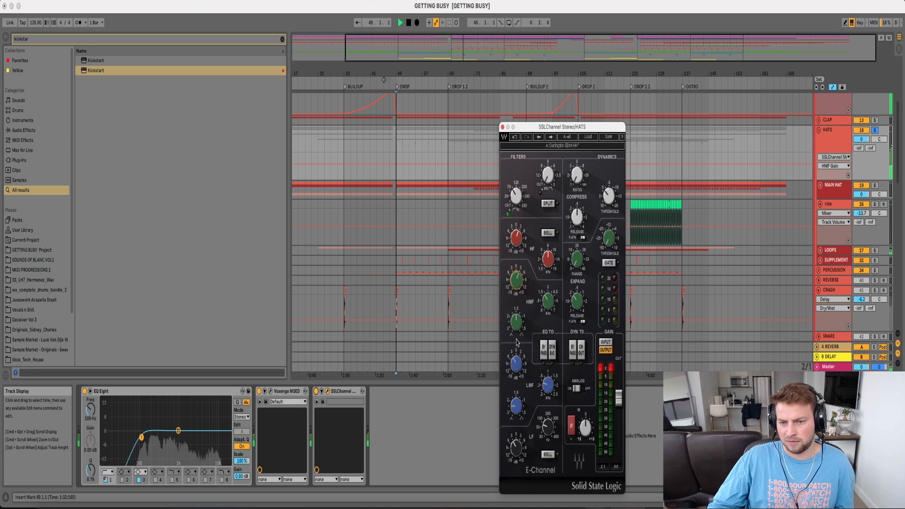
{"action": "left_click", "coordinate": [316, 392]}
{"action": "left_click", "coordinate": [317, 392]}
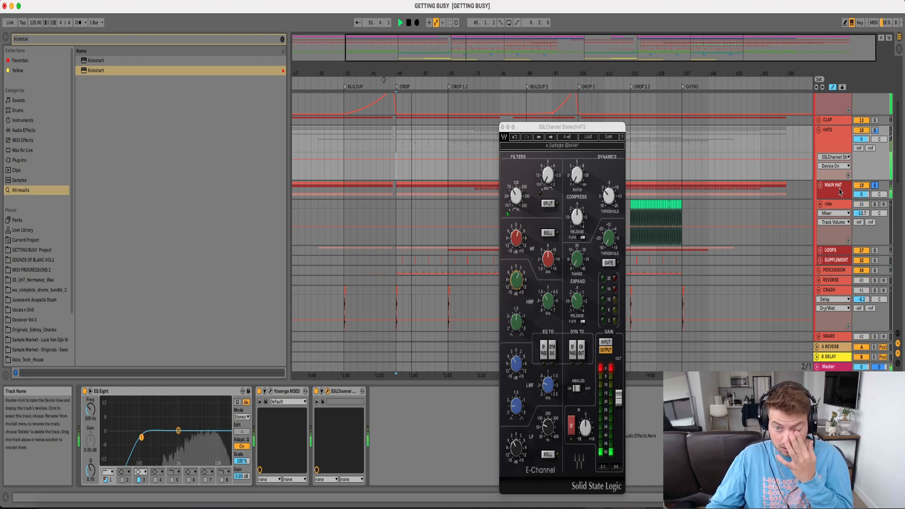
Solo MAIN HAT and audition the Reverb and Dry chains of its reverb drums rack from the start of DROP
{"action": "left_click", "coordinate": [873, 186]}
{"action": "left_click", "coordinate": [840, 186]}
{"action": "key", "text": "space"}
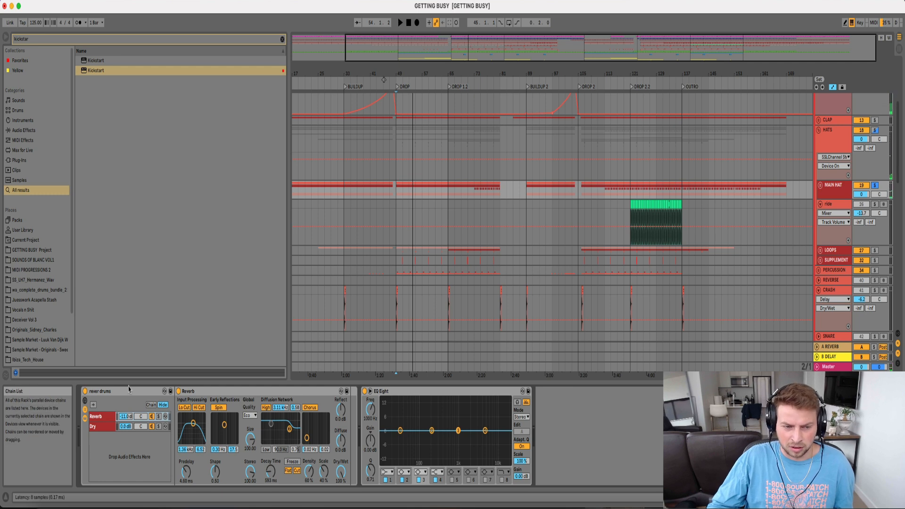
{"action": "left_click", "coordinate": [159, 417]}
{"action": "key", "text": "space"}
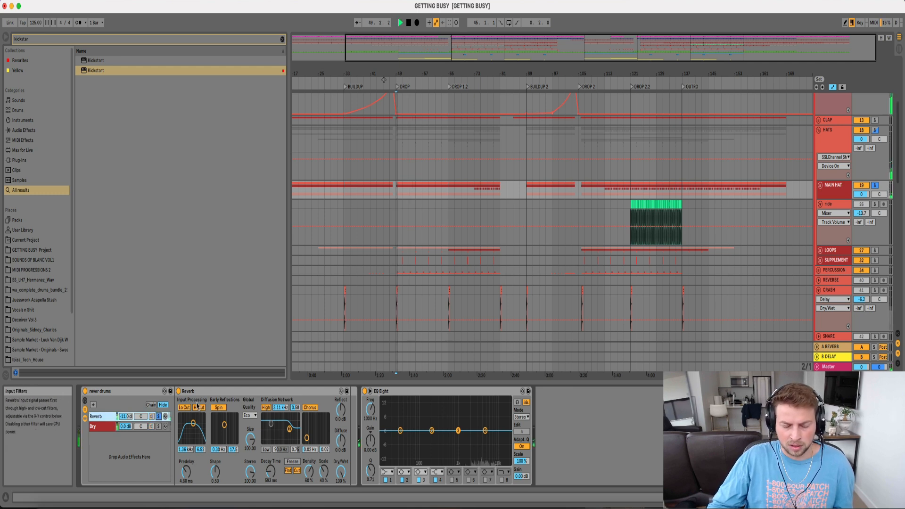
{"action": "left_click", "coordinate": [159, 426]}
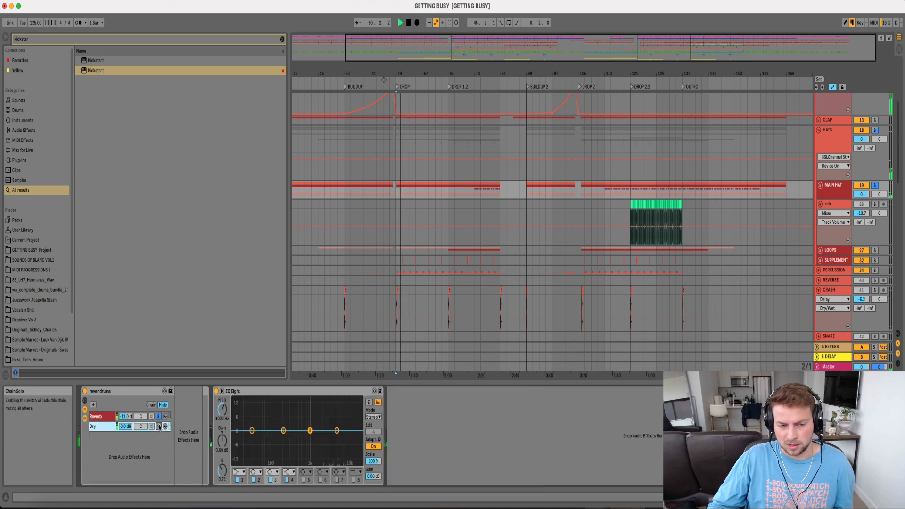
{"action": "left_click", "coordinate": [159, 417]}
{"action": "left_click", "coordinate": [159, 426]}
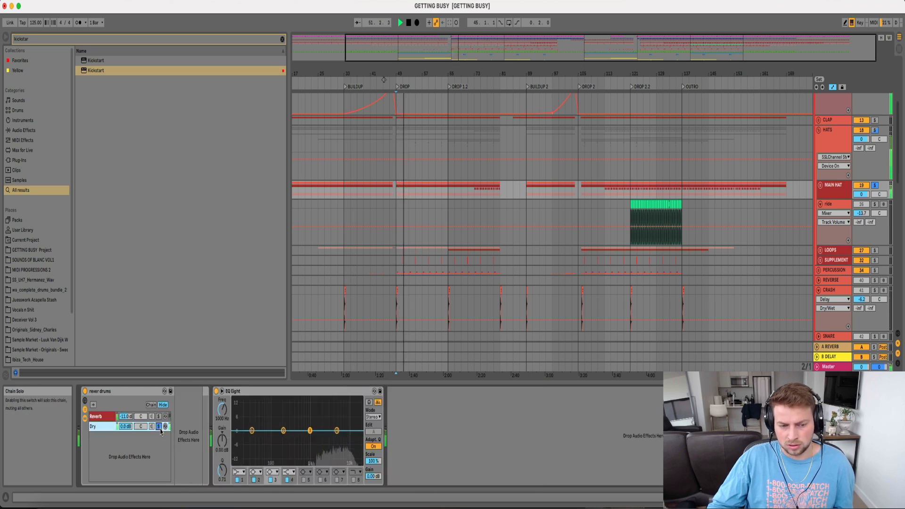
{"action": "left_click", "coordinate": [158, 417]}
{"action": "left_click", "coordinate": [159, 417]}
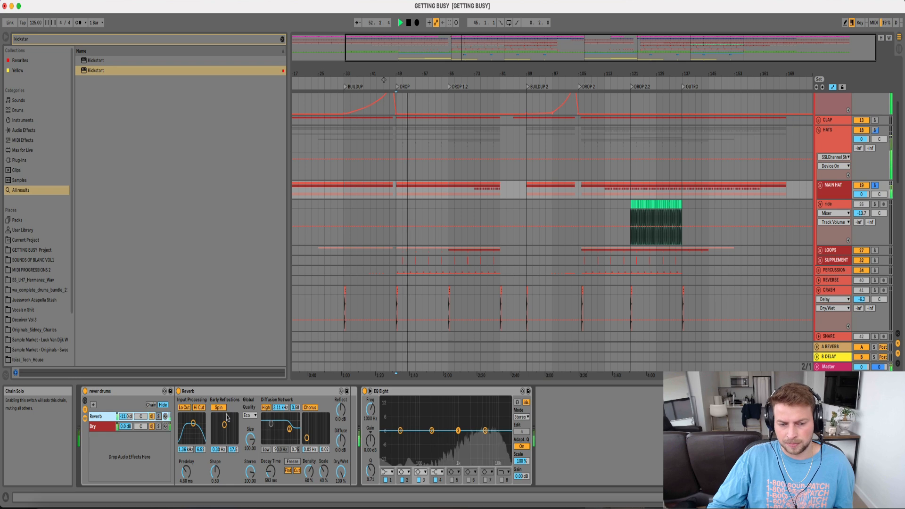
Stop playback, search Favorites for "rever" and add Reverb after Voxengo MSED on the CLAP track
{"action": "key", "text": "space"}
{"action": "scroll", "coordinate": [739, 195], "scroll_direction": "up", "scroll_amount": 3}
{"action": "left_click", "coordinate": [831, 172]}
{"action": "left_click", "coordinate": [395, 172]}
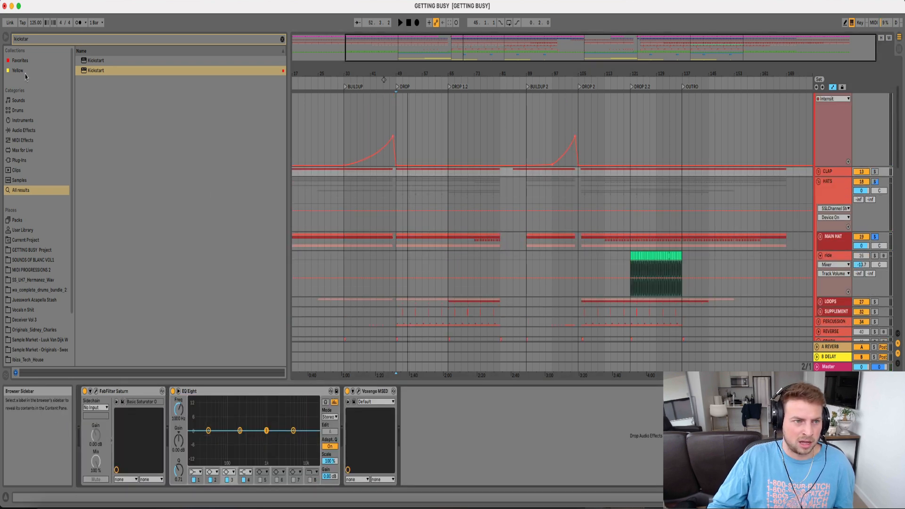
{"action": "left_click", "coordinate": [53, 57]}
{"action": "left_click", "coordinate": [87, 43]}
{"action": "type", "text": "rever"}
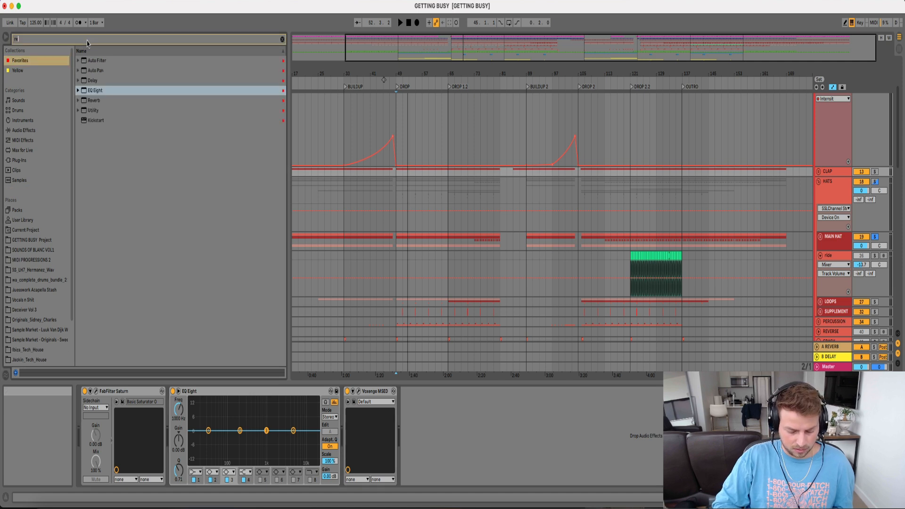
{"action": "left_click_drag", "start_coordinate": [92, 61], "coordinate": [546, 472]}
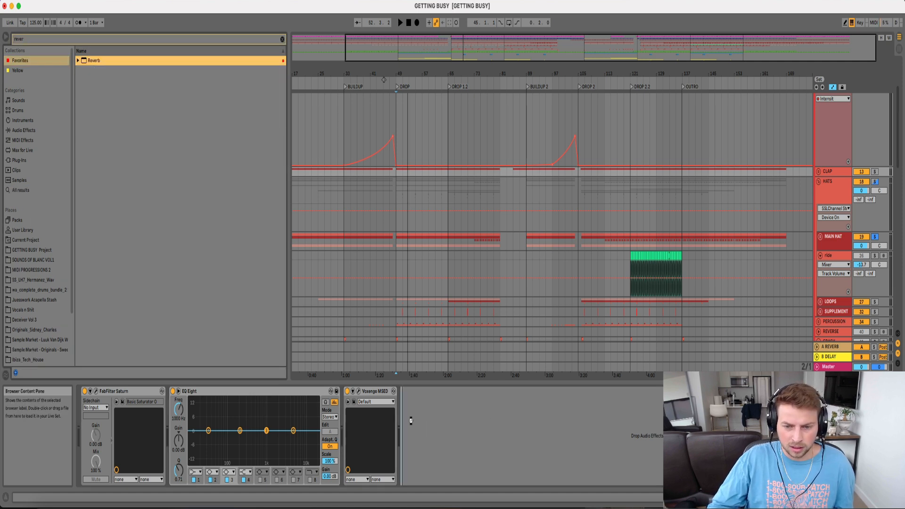
{"action": "left_click_drag", "start_coordinate": [413, 421], "coordinate": [413, 421]}
Group CLAP's Reverb into an Audio Effect Rack, show its chain list and create a second, empty chain
{"action": "right_click", "coordinate": [434, 393]}
{"action": "left_click", "coordinate": [444, 464]}
{"action": "left_click", "coordinate": [404, 409]}
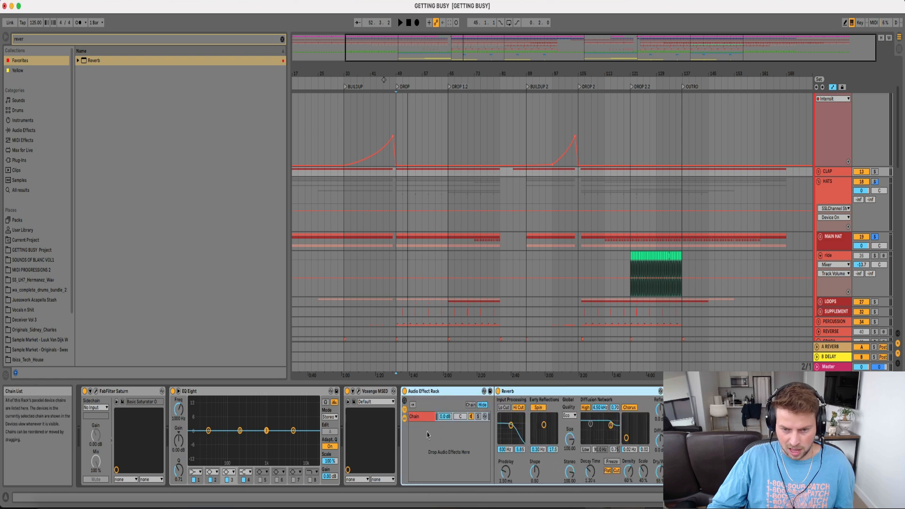
{"action": "right_click", "coordinate": [428, 434]}
{"action": "left_click", "coordinate": [441, 438]}
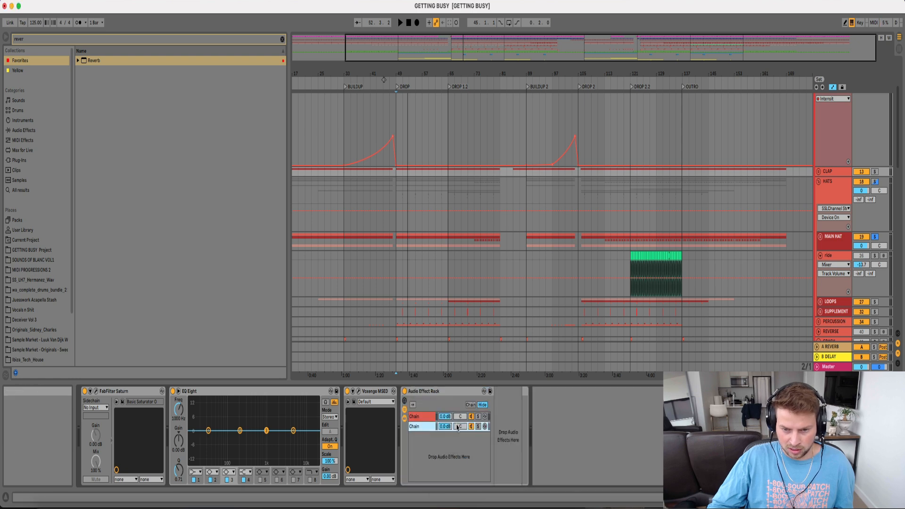
Shorten CLAP's Reverb decay time to 541 ms, solo its chain and the track, and lower the chain's volume to -12.0 dB
{"action": "left_click", "coordinate": [425, 426]}
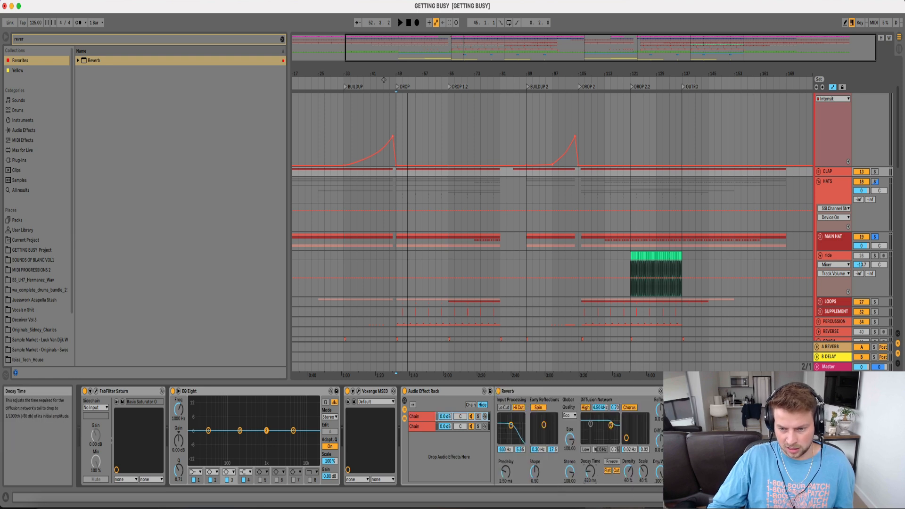
{"action": "left_click", "coordinate": [478, 417]}
{"action": "key", "text": "space"}
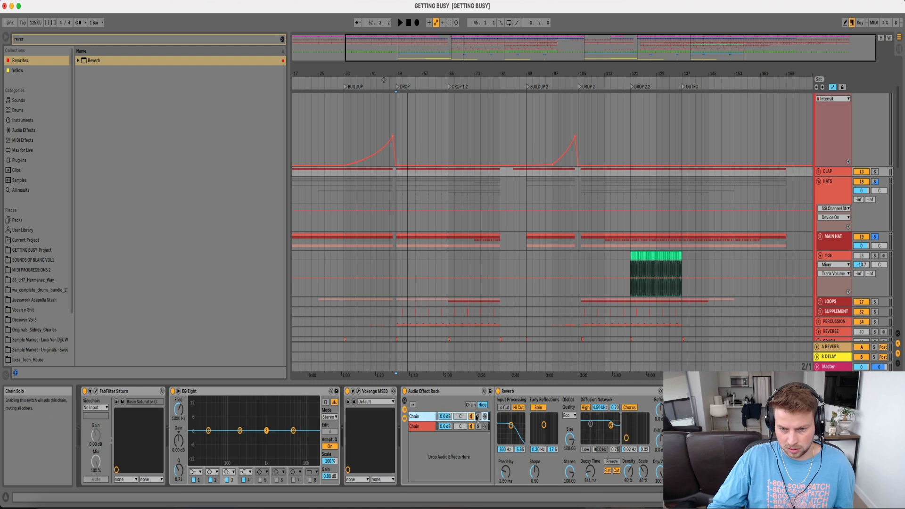
{"action": "left_click", "coordinate": [875, 172]}
{"action": "left_click_drag", "start_coordinate": [445, 417], "coordinate": [445, 443]}
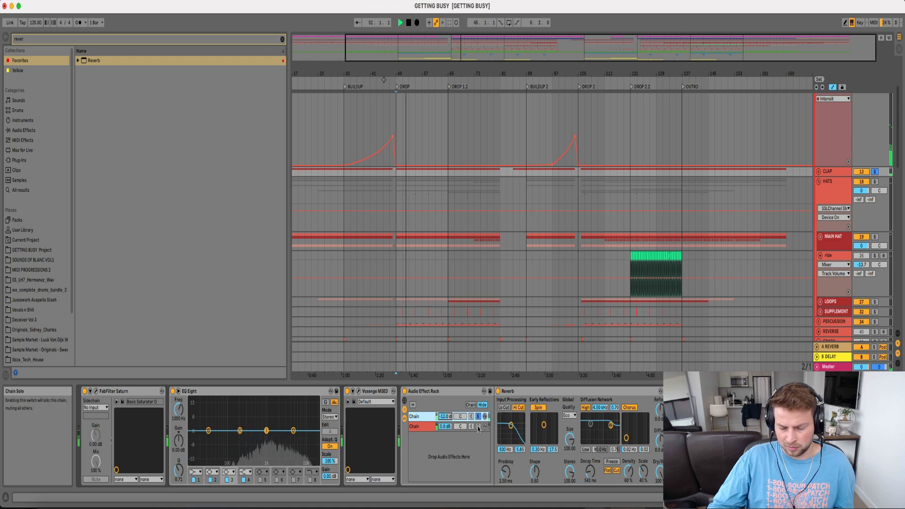
Solo the empty dry chain alongside the reverb chain and compare CLAP with the Audio Effect Rack on and off
{"action": "left_click", "coordinate": [478, 427]}
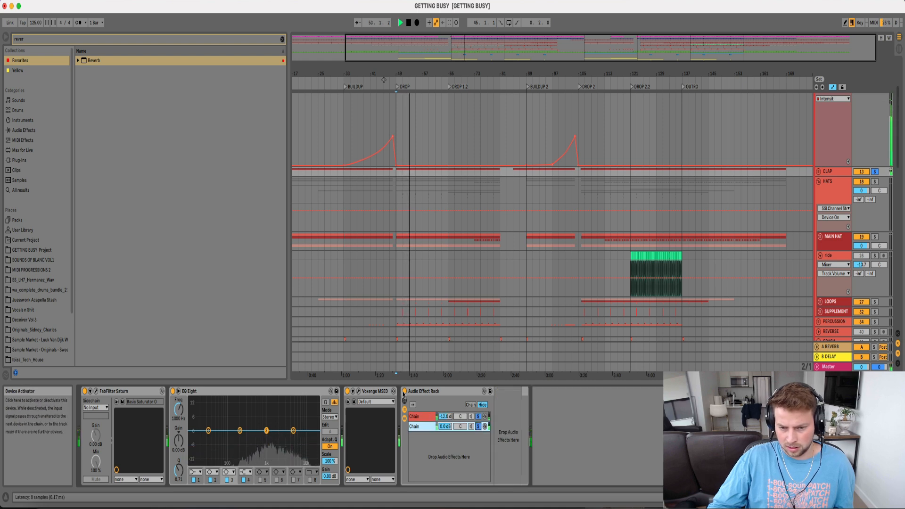
{"action": "left_click", "coordinate": [404, 392]}
{"action": "left_click", "coordinate": [404, 392]}
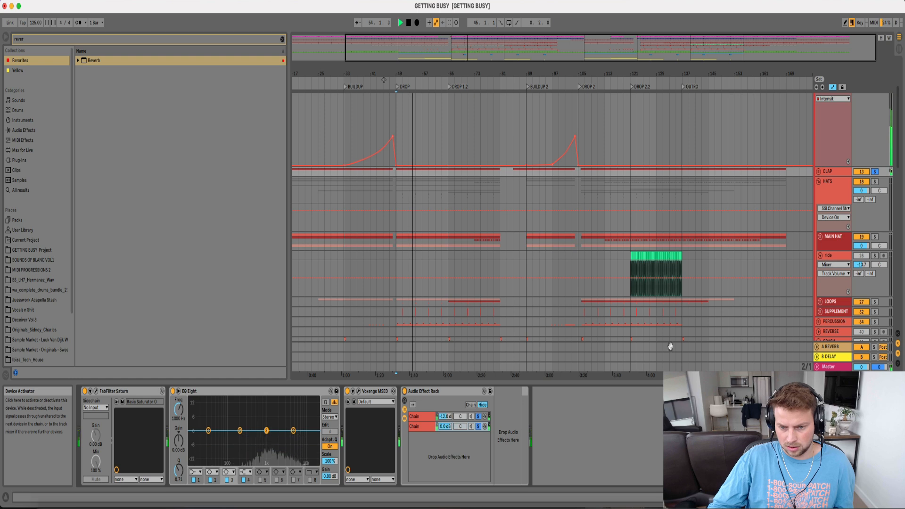
{"action": "left_click", "coordinate": [875, 171]}
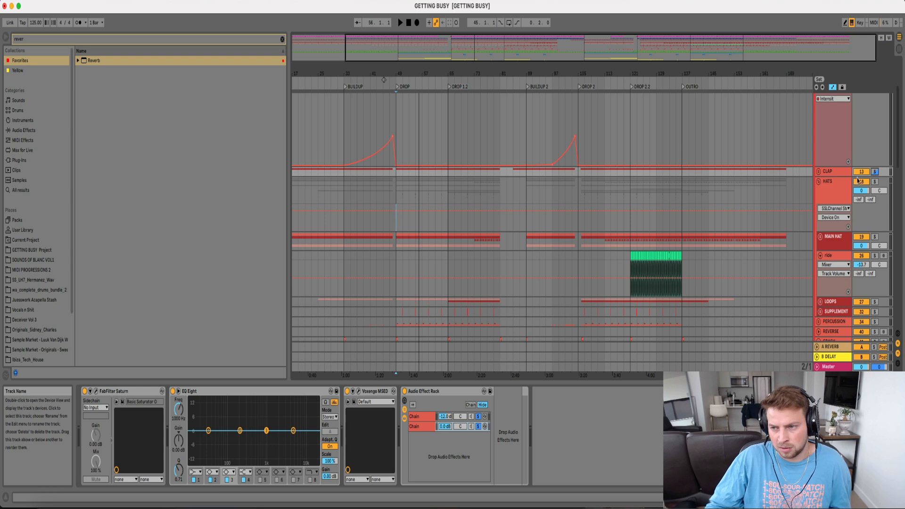
Fold the DRUMS group, show its devices, unfold Thermal and open its plug-in window
{"action": "scroll", "coordinate": [832, 191], "scroll_direction": "up", "scroll_amount": 3}
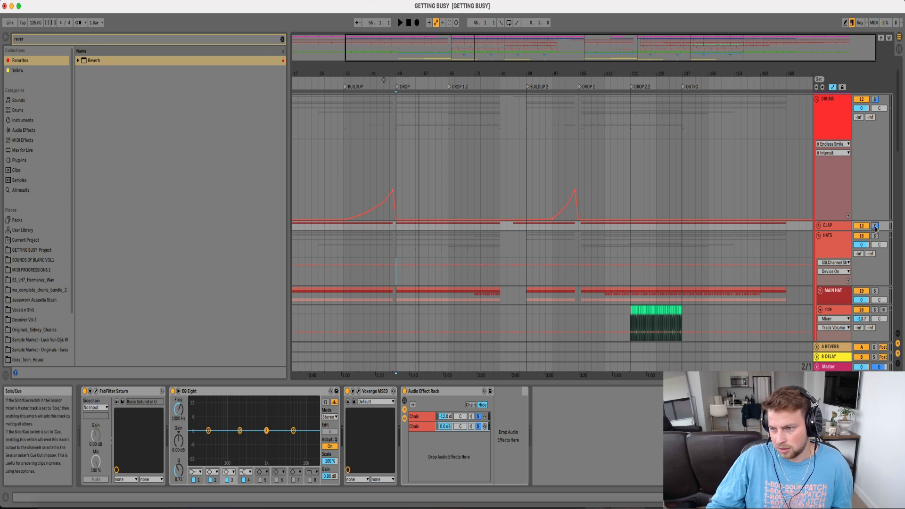
{"action": "left_click", "coordinate": [816, 99]}
{"action": "double_click", "coordinate": [821, 106]}
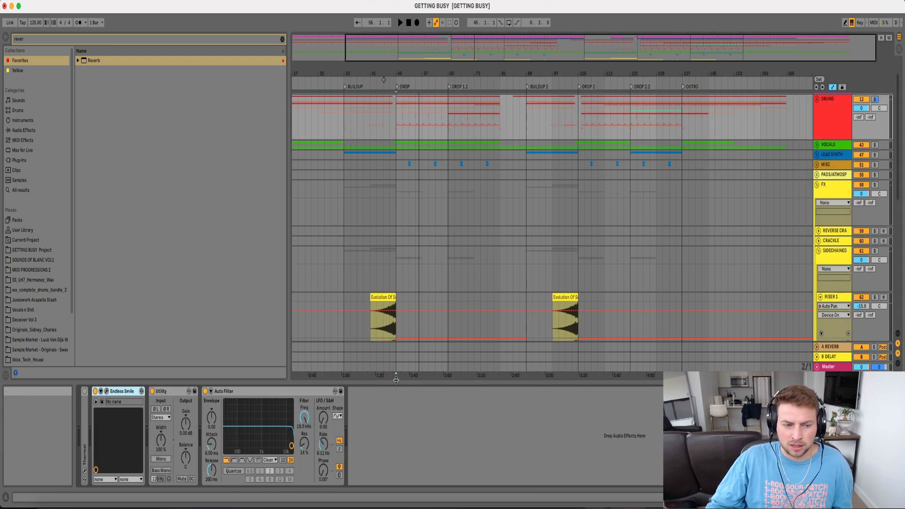
{"action": "left_click", "coordinate": [82, 436]}
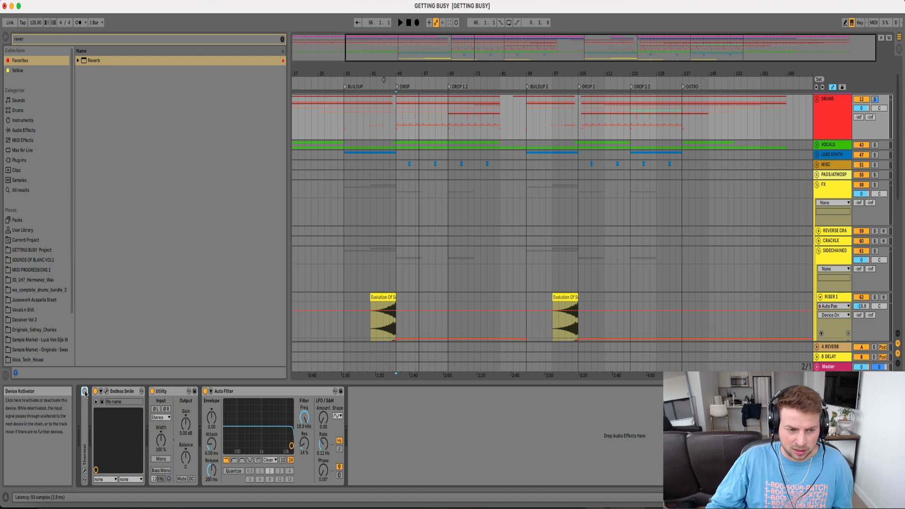
{"action": "double_click", "coordinate": [85, 409]}
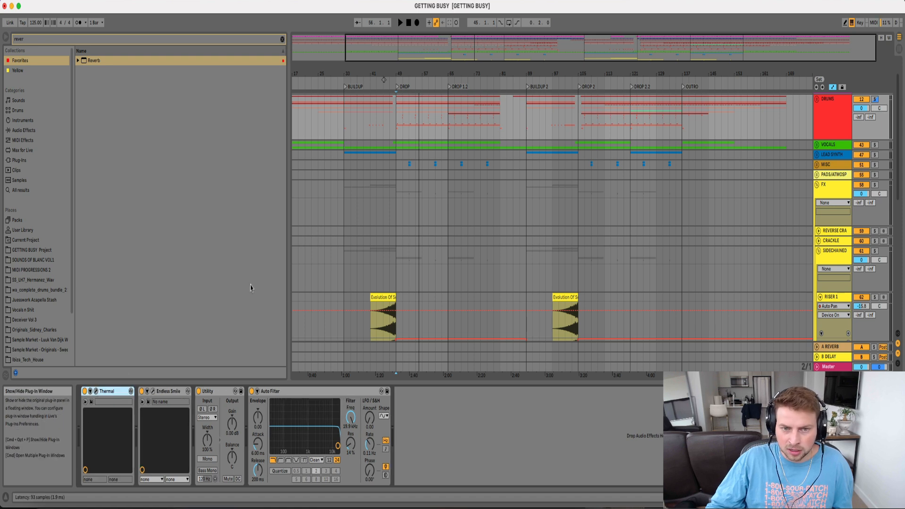
{"action": "left_click_drag", "start_coordinate": [352, 129], "coordinate": [482, 79]}
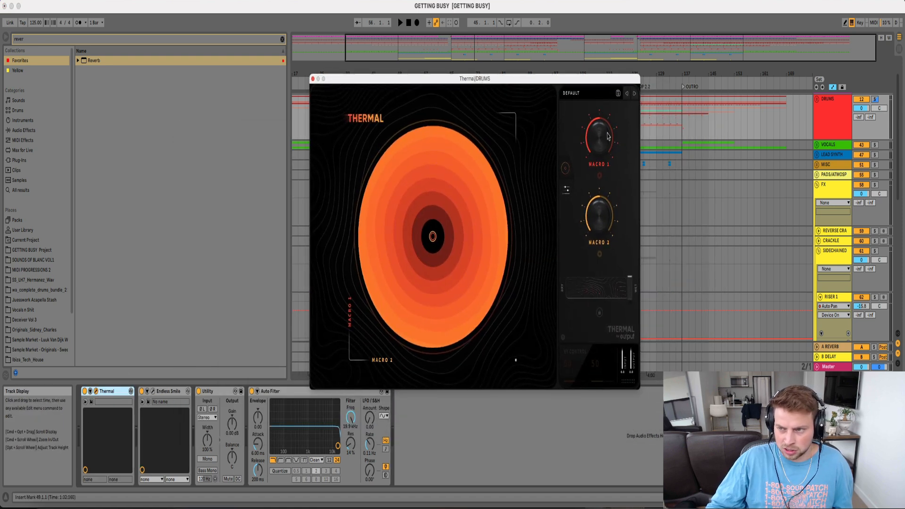
Load the OVERHEAD SLAM preset from Thermal's Drums category on the DRUMS group and close the plug-in window
{"action": "left_click", "coordinate": [578, 96]}
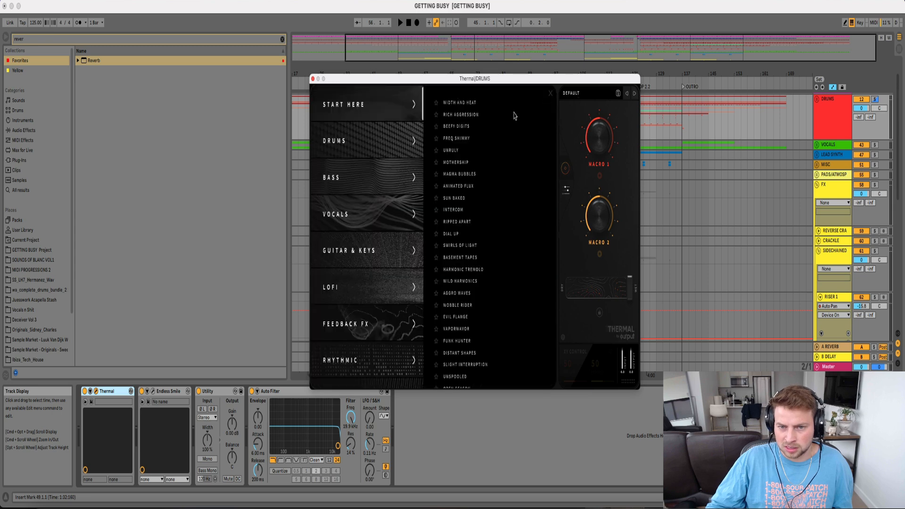
{"action": "left_click", "coordinate": [358, 140]}
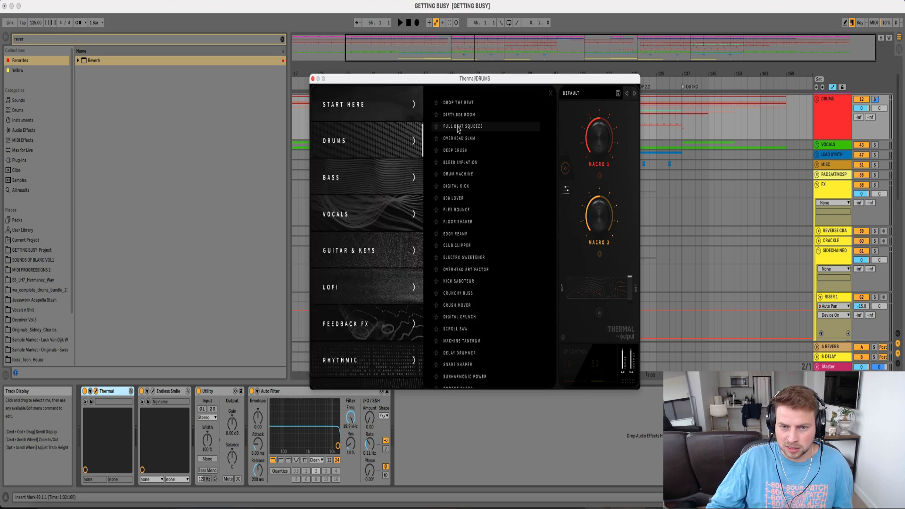
{"action": "left_click", "coordinate": [460, 138]}
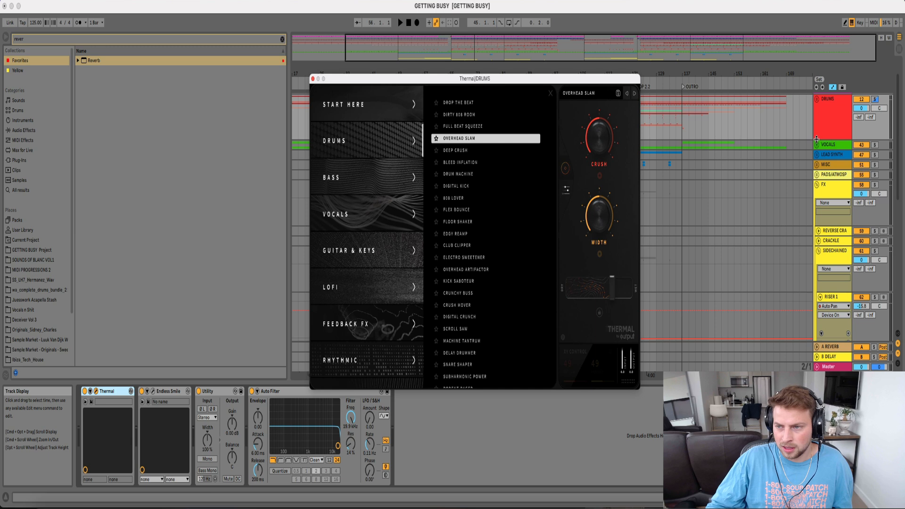
{"action": "left_click", "coordinate": [313, 79]}
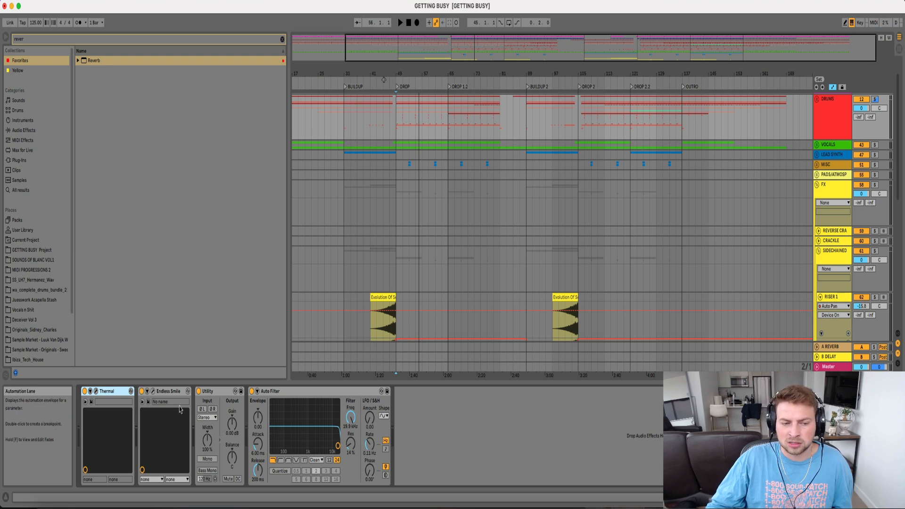
Reopen Thermal on the DRUMS group, set its dry/wet to 0 and play from the start of DROP
{"action": "left_click", "coordinate": [96, 391]}
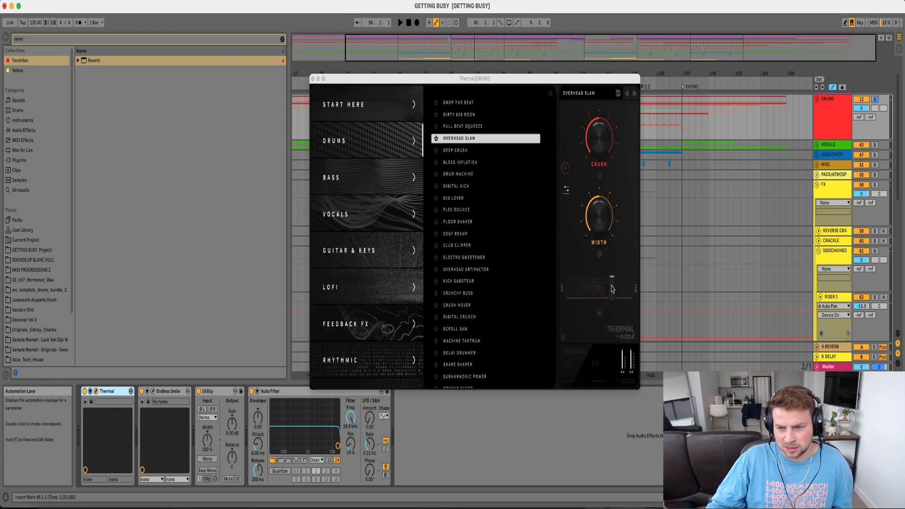
{"action": "left_click_drag", "start_coordinate": [613, 288], "coordinate": [571, 298]}
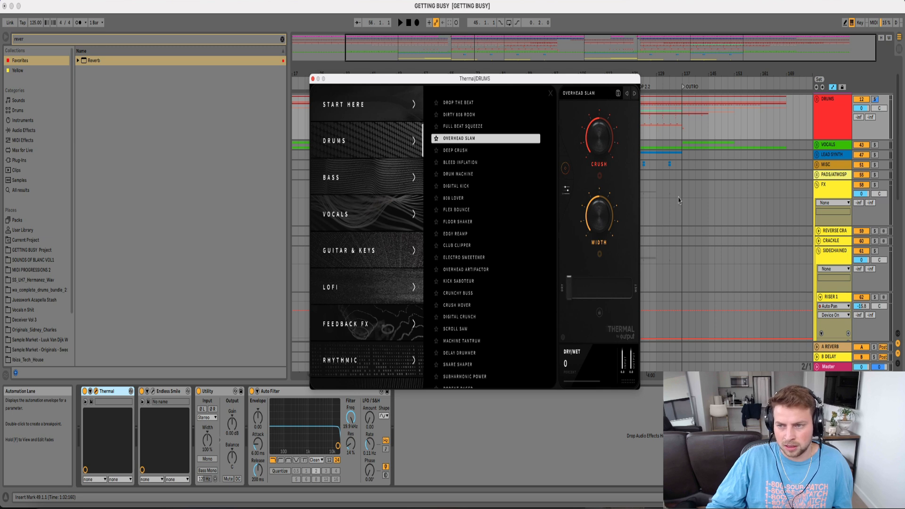
{"action": "key", "text": "space"}
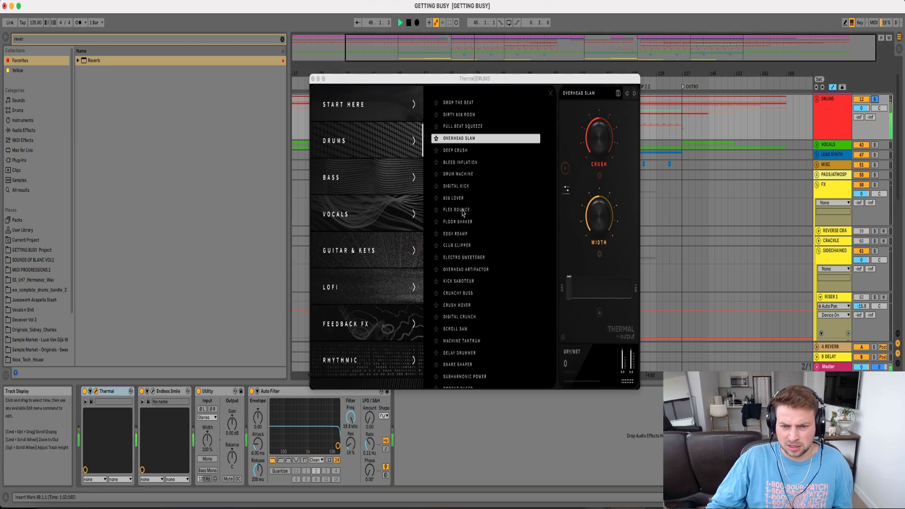
Raise Thermal's dry/wet to 6 on the DRUMS group, toggle the group's solo and restart playback from DROP
{"action": "left_click", "coordinate": [570, 295]}
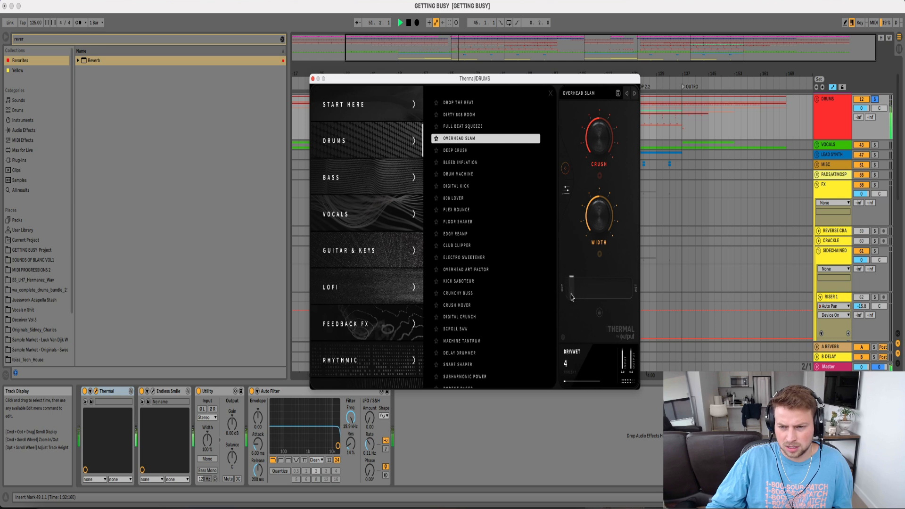
{"action": "key", "text": "space"}
{"action": "left_click", "coordinate": [875, 99]}
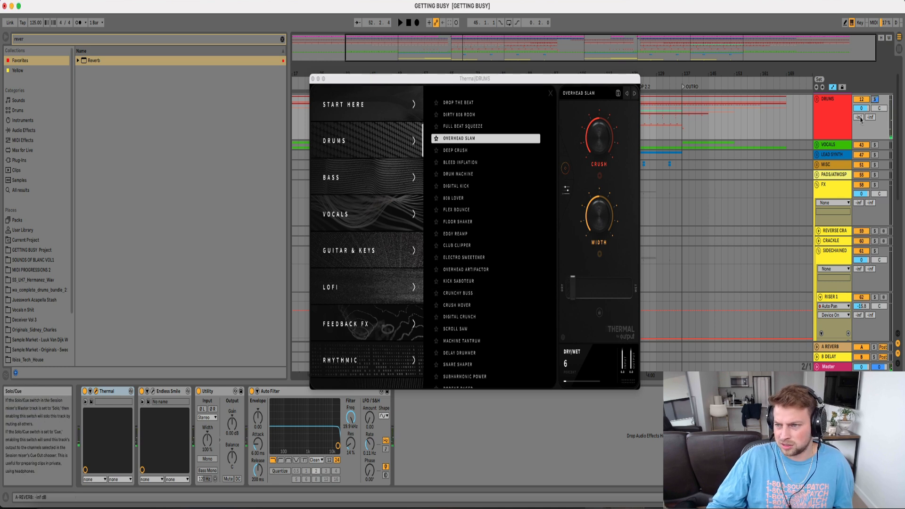
{"action": "key", "text": "space"}
Lower the DRUMS group's volume to -1.3 dB and close the Thermal plug-in window
{"action": "left_click_drag", "start_coordinate": [864, 111], "coordinate": [864, 113]}
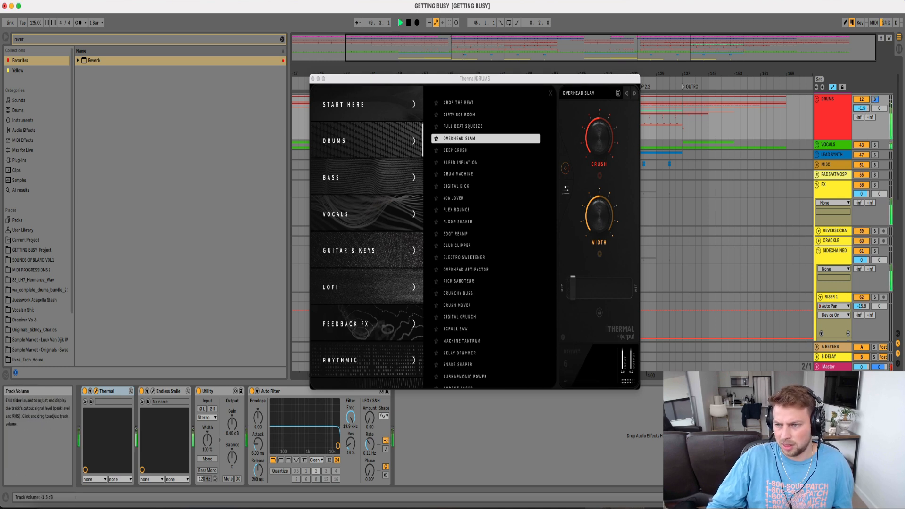
{"action": "left_click", "coordinate": [313, 79]}
{"action": "scroll", "coordinate": [843, 125], "scroll_direction": "up", "scroll_amount": 2}
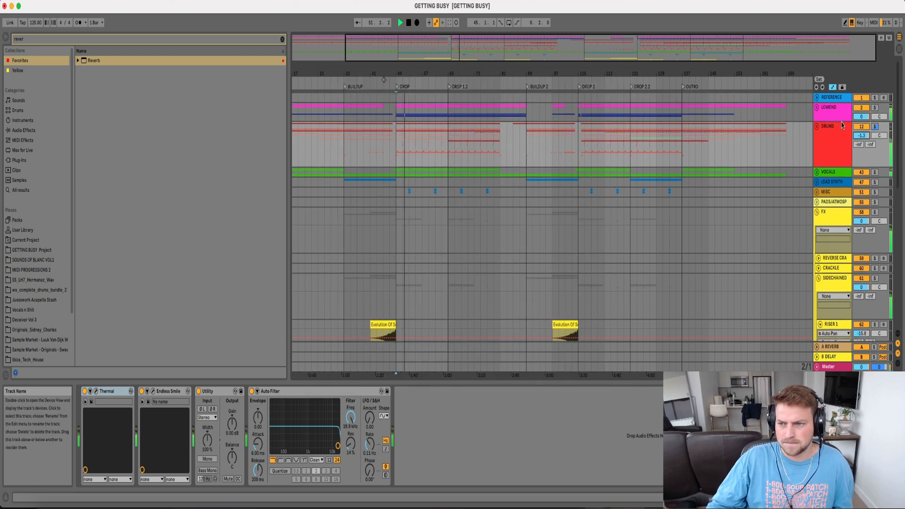
Stop playback, play the arrangement from the start of INTRO and fold the FX group
{"action": "left_click", "coordinate": [715, 7]}
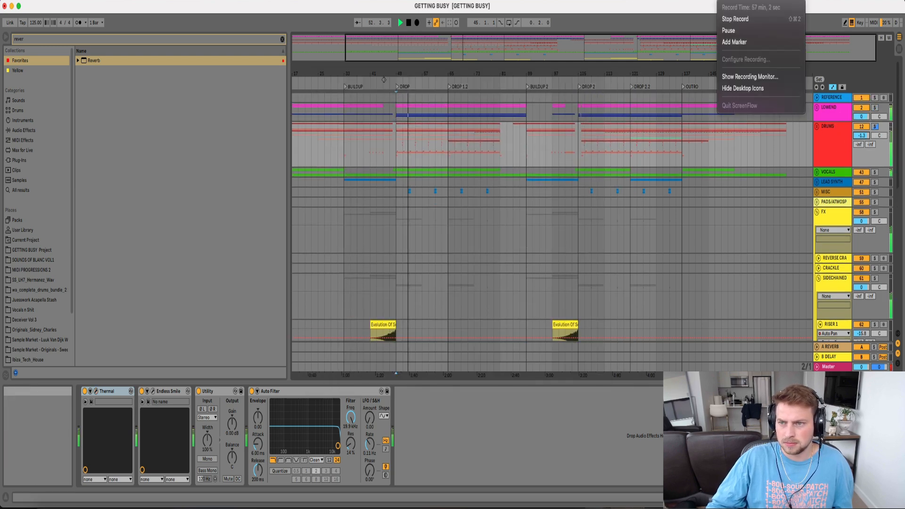
{"action": "key", "text": "space"}
{"action": "left_click_drag", "start_coordinate": [436, 74], "coordinate": [475, 74]}
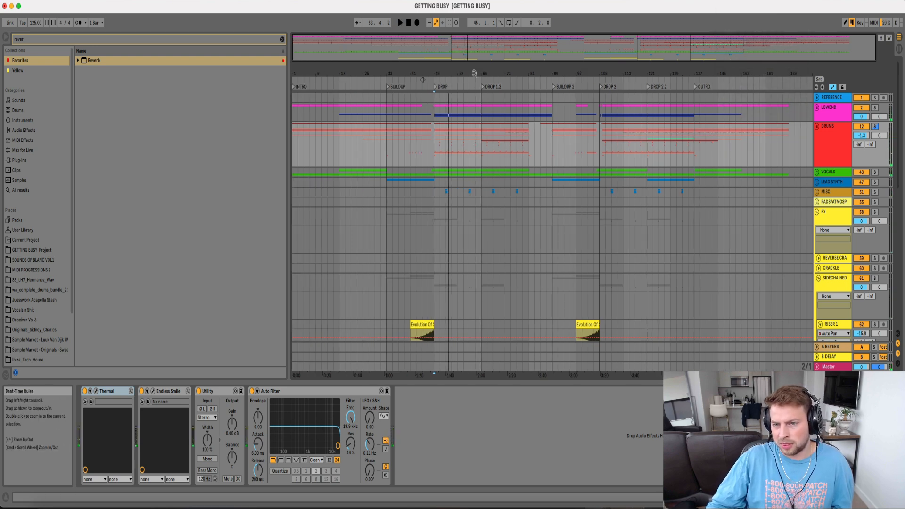
{"action": "left_click", "coordinate": [292, 131]}
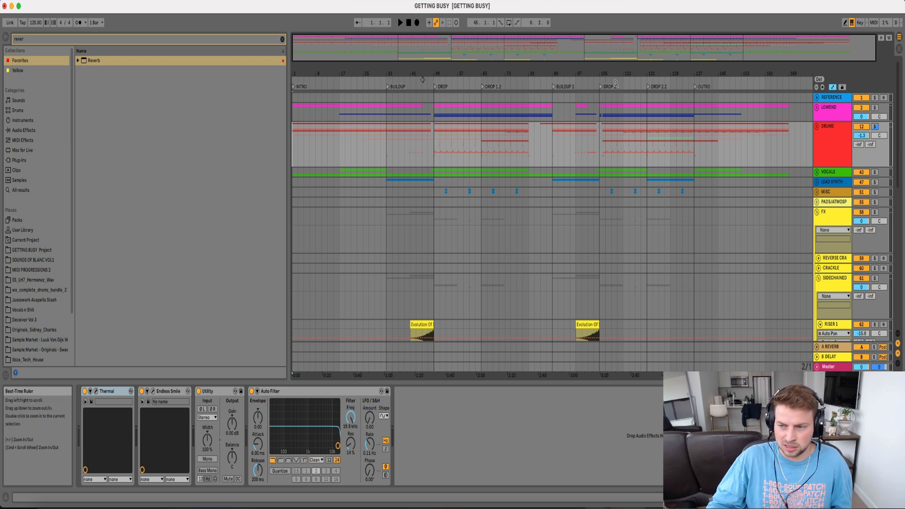
{"action": "left_click", "coordinate": [817, 212]}
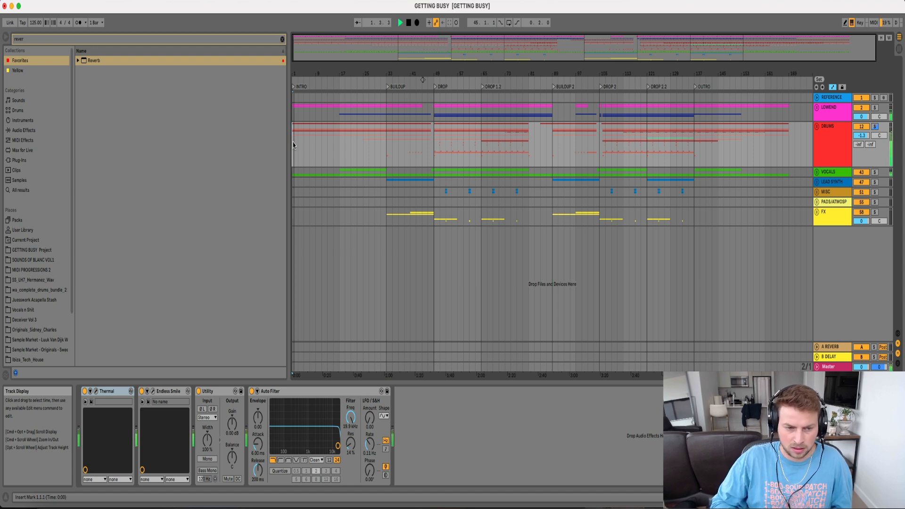
Unfold the DRUMS group, lower the HATS group's volume to about -1.9 dB and fold HATS
{"action": "left_click", "coordinate": [817, 127]}
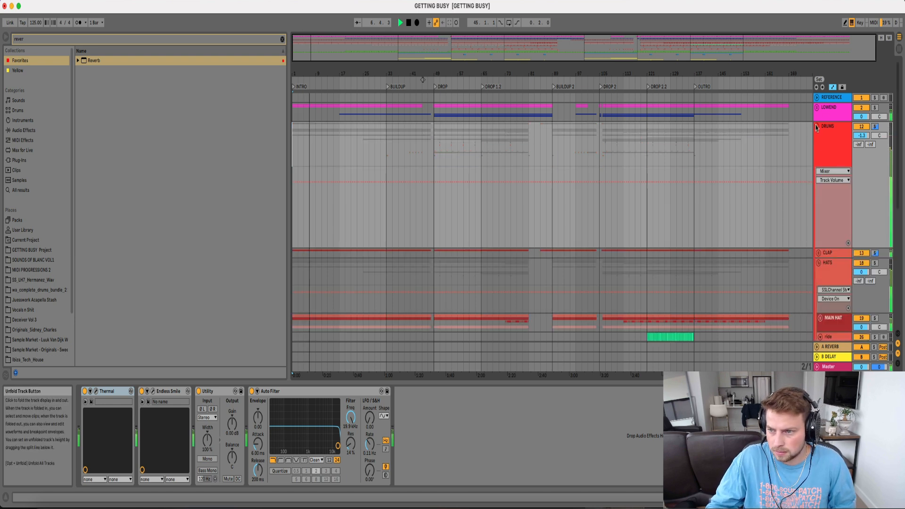
{"action": "scroll", "coordinate": [837, 254], "scroll_direction": "down", "scroll_amount": 2}
{"action": "left_click_drag", "start_coordinate": [861, 248], "coordinate": [862, 249]}
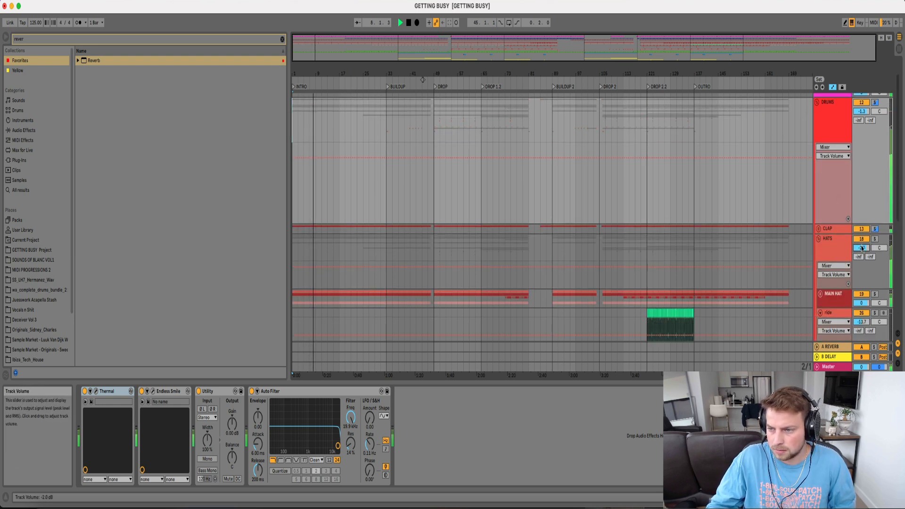
{"action": "left_click", "coordinate": [819, 239]}
Show the LOWEND group's EQ Eight devices and adjust the volume of its MID track
{"action": "scroll", "coordinate": [823, 236], "scroll_direction": "up", "scroll_amount": 10}
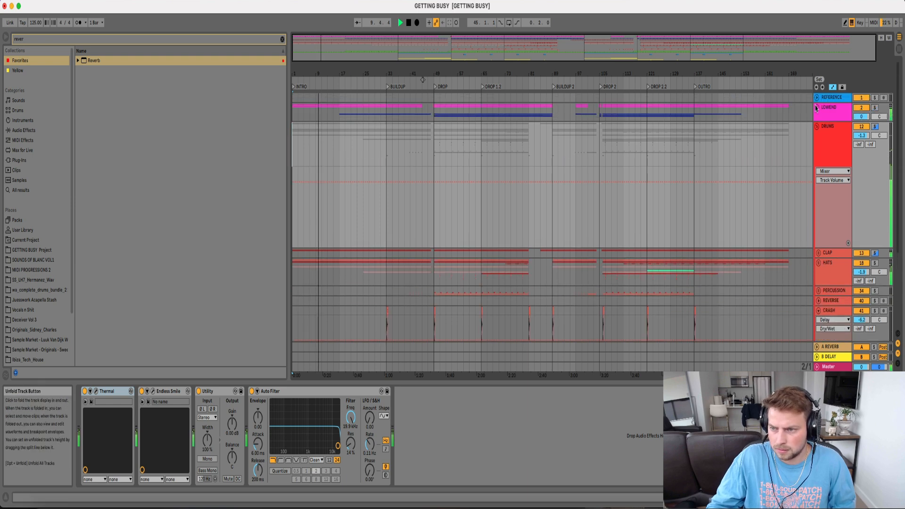
{"action": "scroll", "coordinate": [841, 220], "scroll_direction": "down", "scroll_amount": 2}
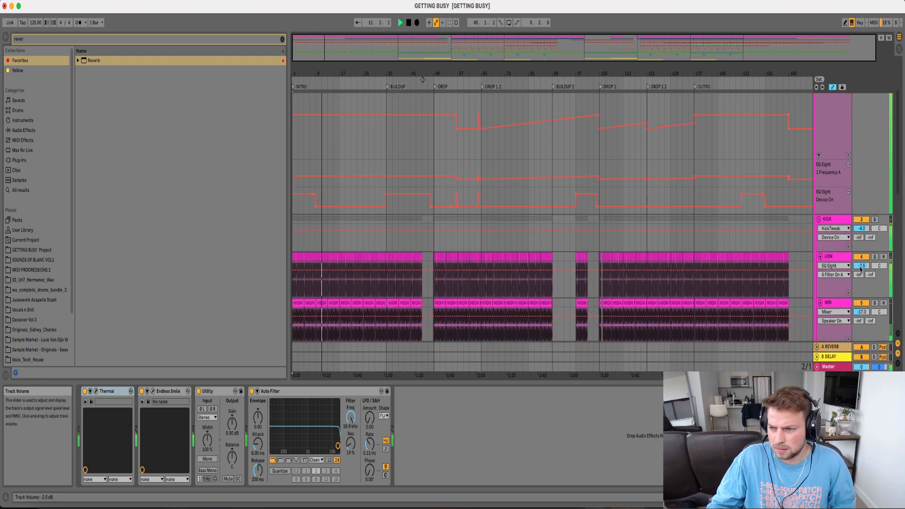
{"action": "scroll", "coordinate": [849, 225], "scroll_direction": "up", "scroll_amount": 5}
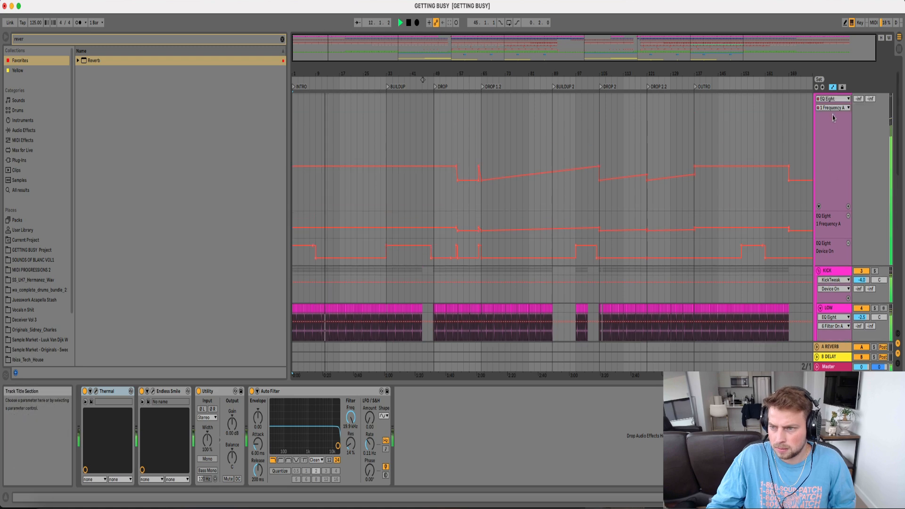
{"action": "left_click", "coordinate": [833, 109]}
{"action": "scroll", "coordinate": [839, 280], "scroll_direction": "down", "scroll_amount": 10}
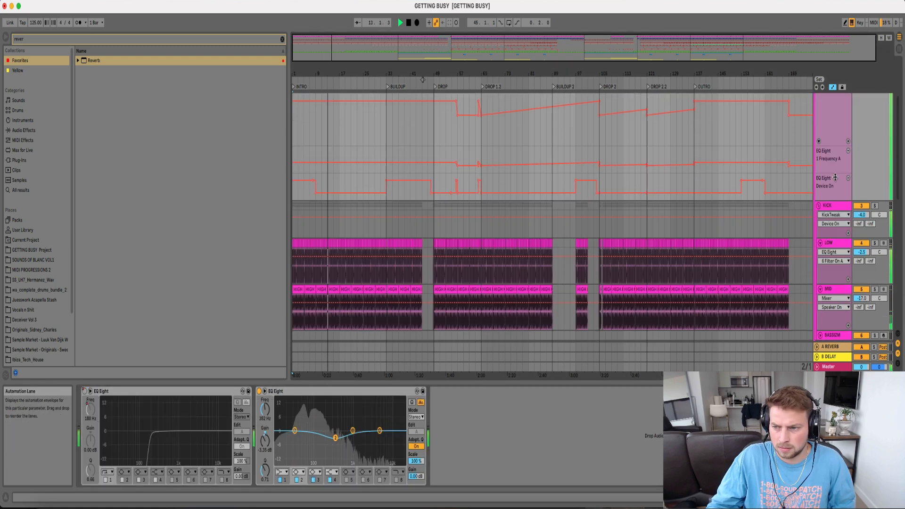
{"action": "left_click_drag", "start_coordinate": [861, 243], "coordinate": [862, 228]}
Unfold the VOCALS group and lower the BACKGROUND track's Auto Filter frequency breakpoint at bar 17
{"action": "scroll", "coordinate": [671, 239], "scroll_direction": "down", "scroll_amount": 12}
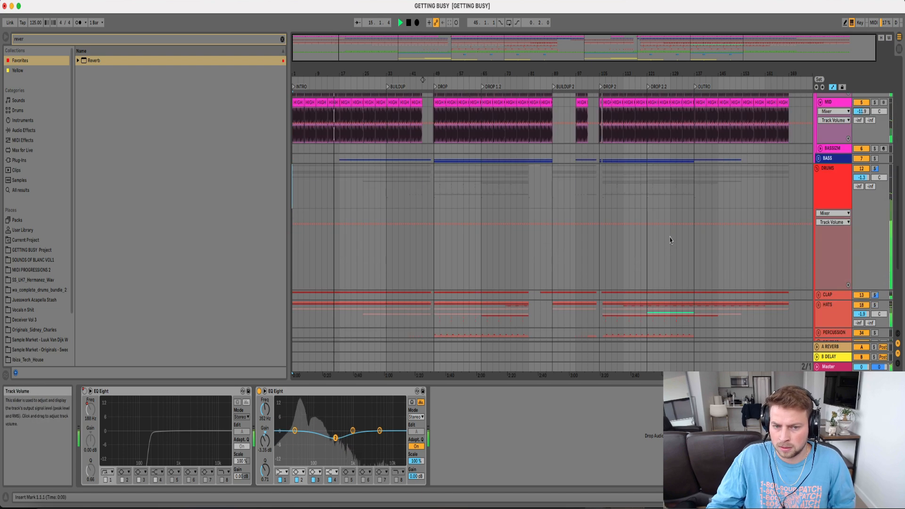
{"action": "left_click", "coordinate": [817, 263]}
{"action": "scroll", "coordinate": [852, 229], "scroll_direction": "down", "scroll_amount": 9}
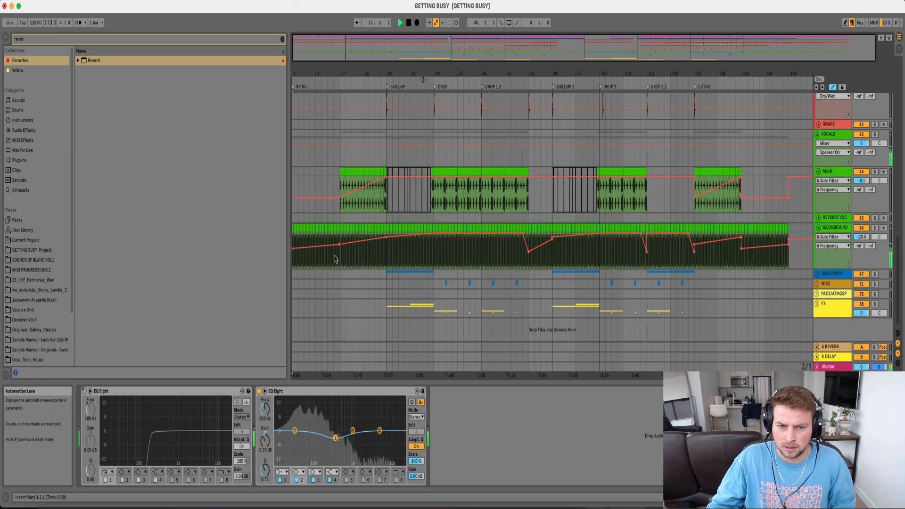
{"action": "left_click_drag", "start_coordinate": [339, 244], "coordinate": [339, 249]}
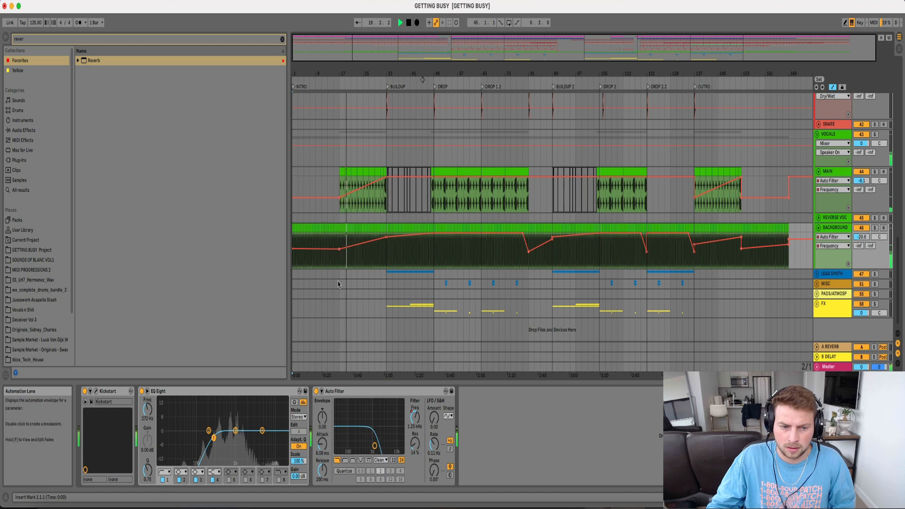
Add Reverb at 29% dry/wet to the BACKGROUND vocal and raise the low-cut frequency of its EQ Eight
{"action": "left_click_drag", "start_coordinate": [91, 61], "coordinate": [509, 426]}
{"action": "left_click_drag", "start_coordinate": [624, 471], "coordinate": [628, 478]}
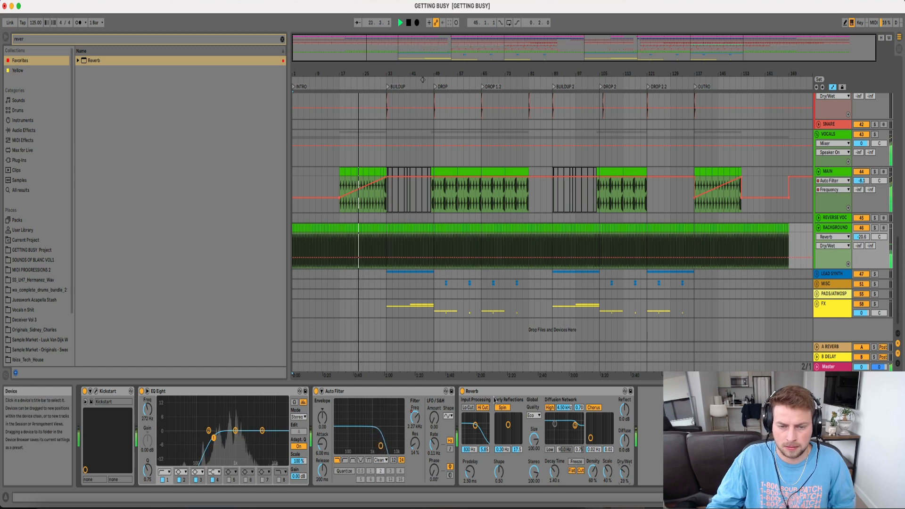
{"action": "left_click", "coordinate": [367, 190]}
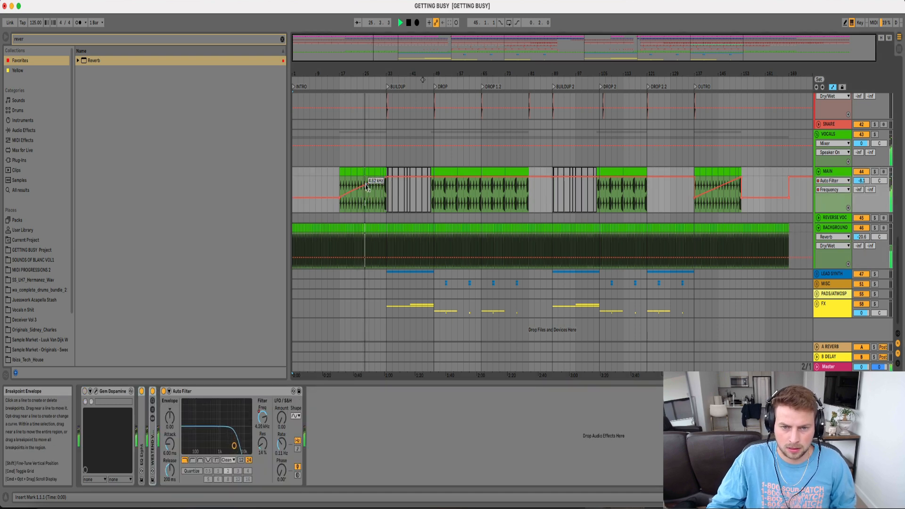
{"action": "left_click", "coordinate": [838, 228]}
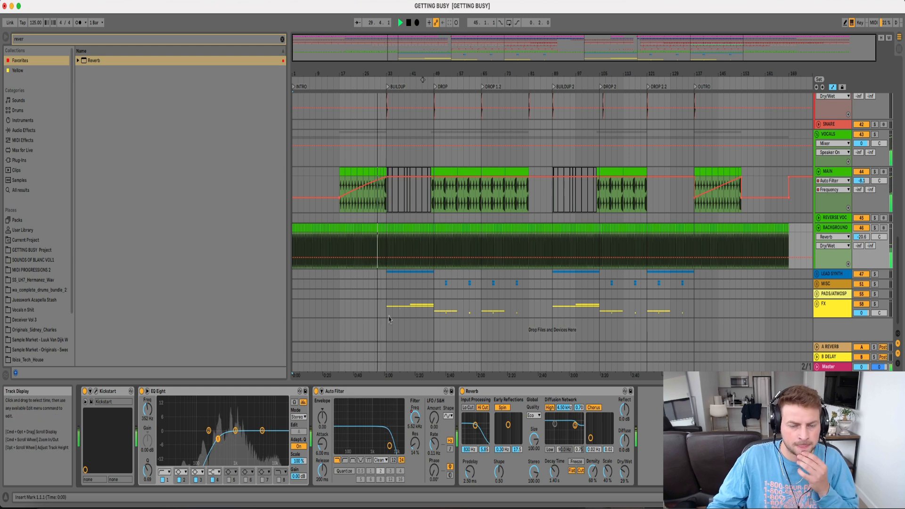
Fold the VOCALS and DRUMS groups
{"action": "scroll", "coordinate": [428, 258], "scroll_direction": "up", "scroll_amount": 4}
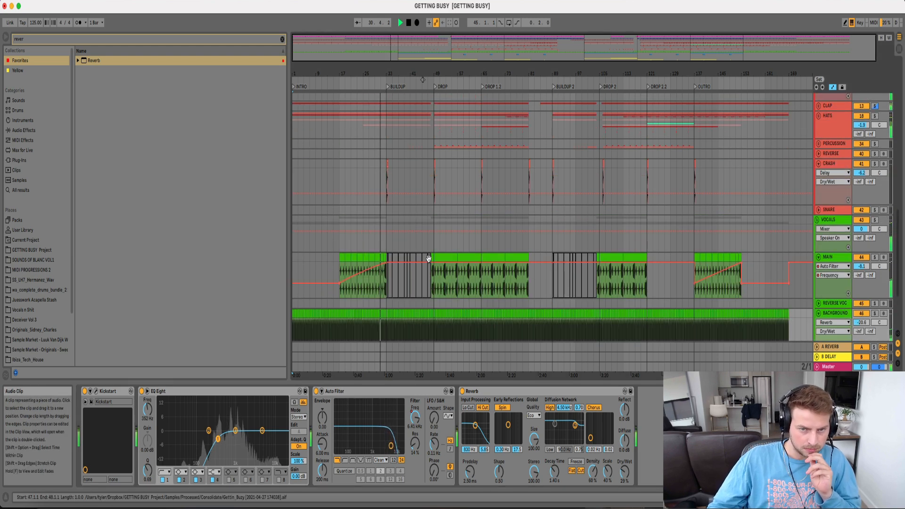
{"action": "left_click", "coordinate": [817, 220]}
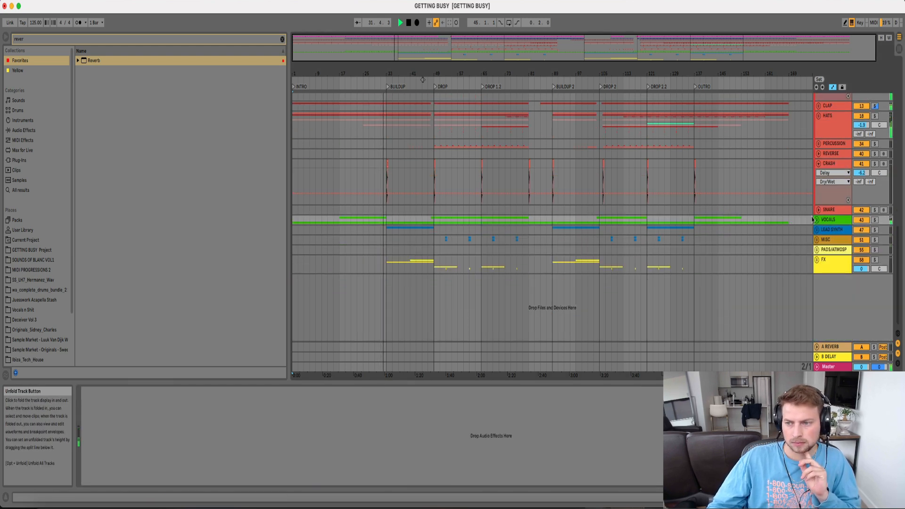
{"action": "scroll", "coordinate": [817, 165], "scroll_direction": "up", "scroll_amount": 3}
{"action": "left_click", "coordinate": [817, 119]}
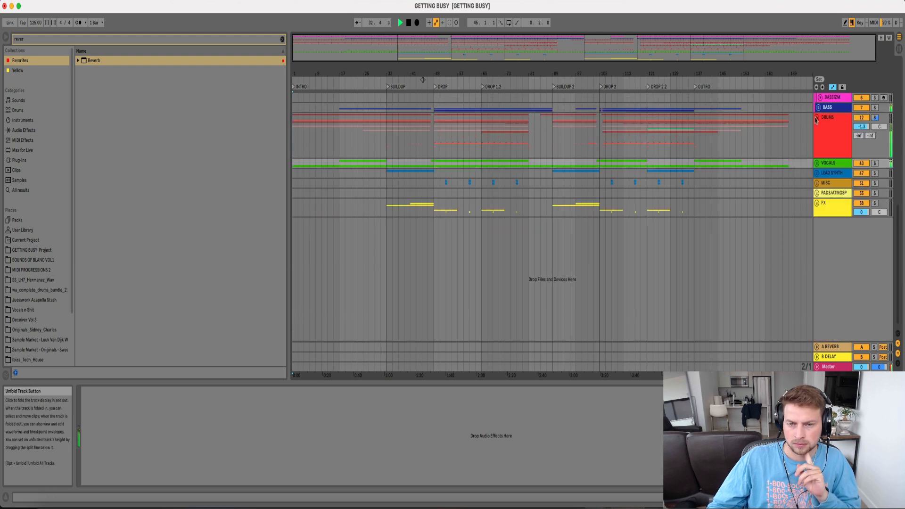
Unfold the LEAD SYNTH, PADS/ATMOSP and FX groups and review the riser tracks through the BUILDUP
{"action": "left_click", "coordinate": [817, 173]}
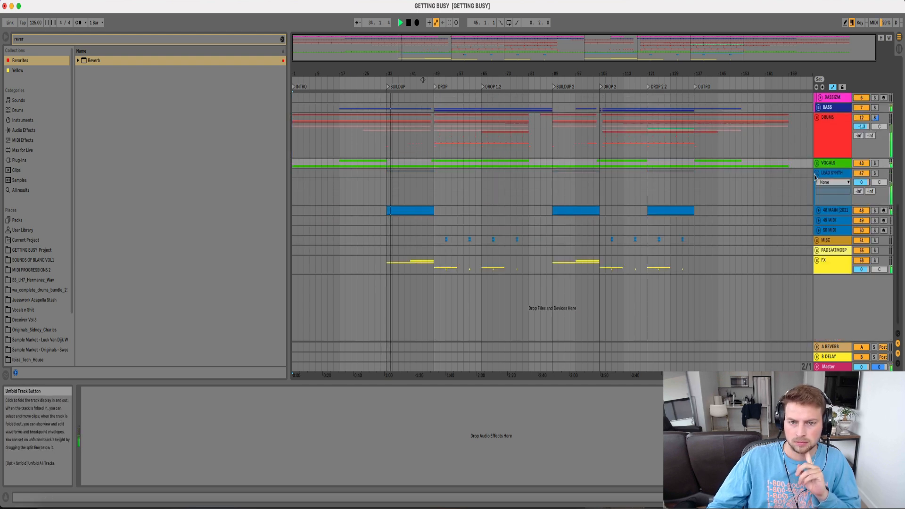
{"action": "left_click", "coordinate": [817, 250]}
{"action": "left_click", "coordinate": [817, 308]}
{"action": "scroll", "coordinate": [818, 309], "scroll_direction": "down", "scroll_amount": 5}
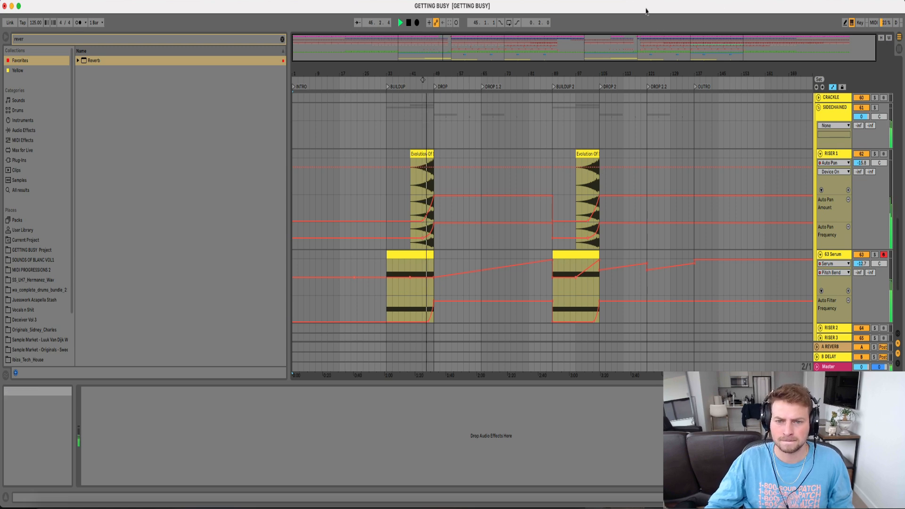
Fold the LOWEND, LEAD SYNTH, PADS/ATMOSP and FX groups
{"action": "scroll", "coordinate": [494, 132], "scroll_direction": "up", "scroll_amount": 15}
{"action": "scroll", "coordinate": [828, 174], "scroll_direction": "up", "scroll_amount": 8}
{"action": "left_click", "coordinate": [817, 108]}
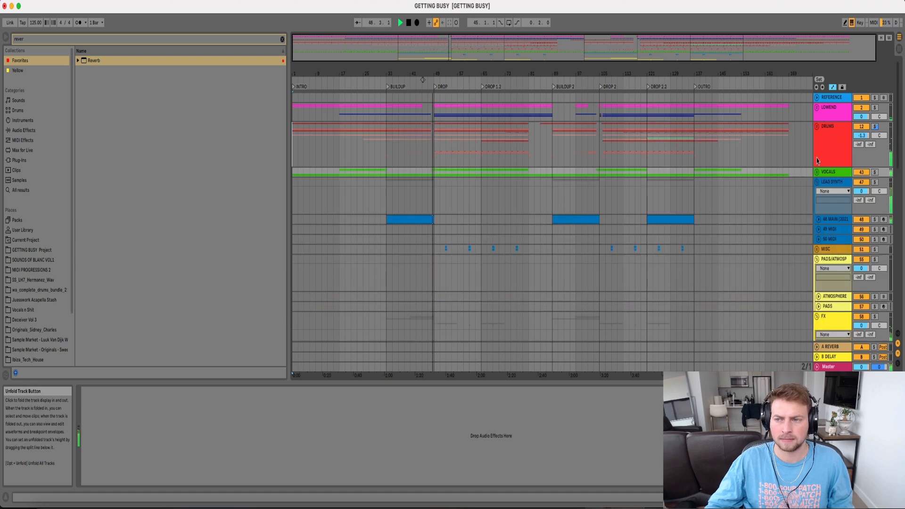
{"action": "left_click", "coordinate": [817, 183]}
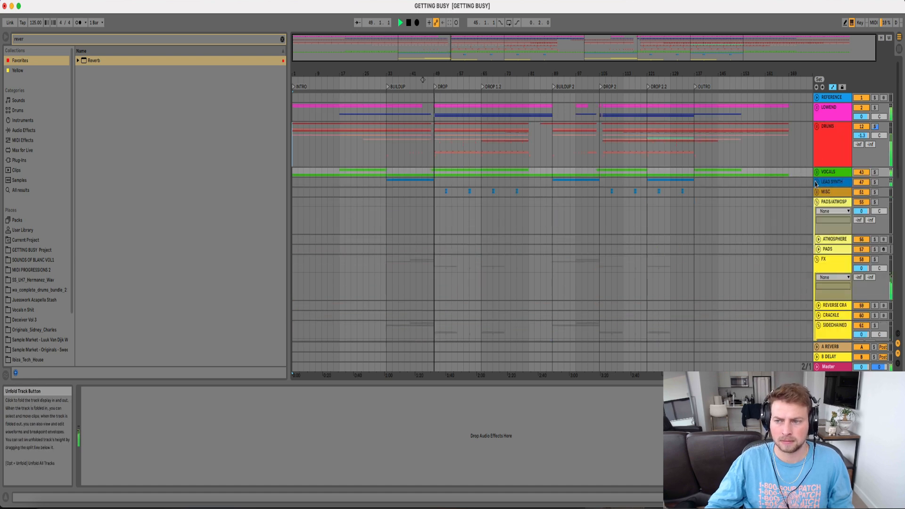
{"action": "left_click", "coordinate": [816, 203]}
{"action": "scroll", "coordinate": [816, 203], "scroll_direction": "down", "scroll_amount": 4}
{"action": "left_click", "coordinate": [817, 158]}
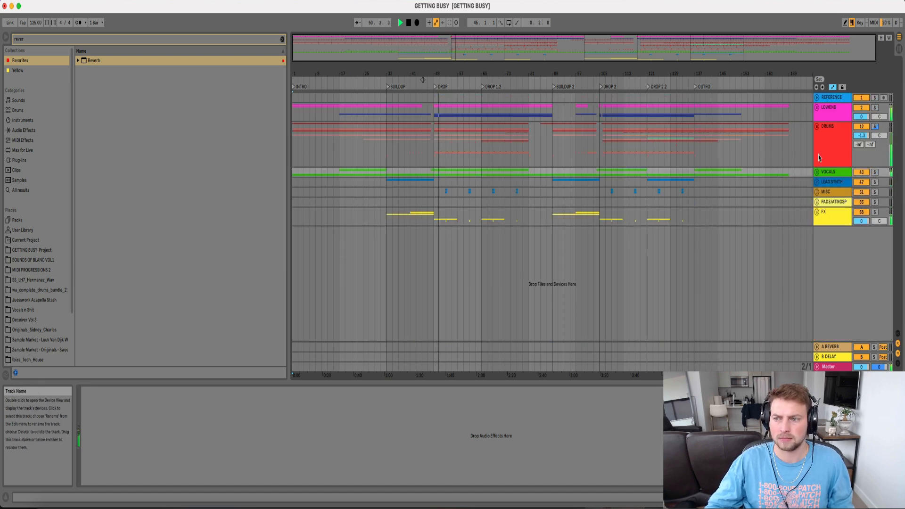
Examine the MAIN and BACKGROUND vocal clips between DROP and DROP 1.2 and fold the VOCALS group again
{"action": "left_click_drag", "start_coordinate": [436, 71], "coordinate": [513, 164]}
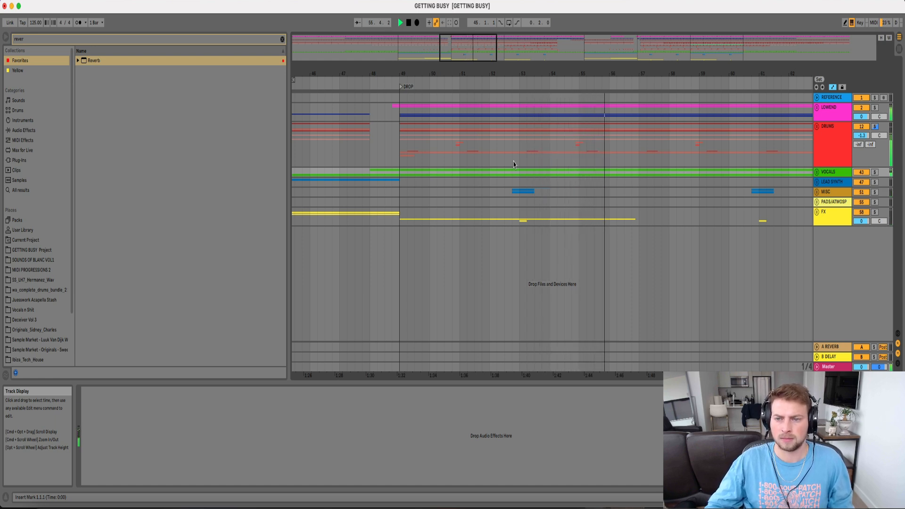
{"action": "left_click_drag", "start_coordinate": [595, 74], "coordinate": [488, 55]}
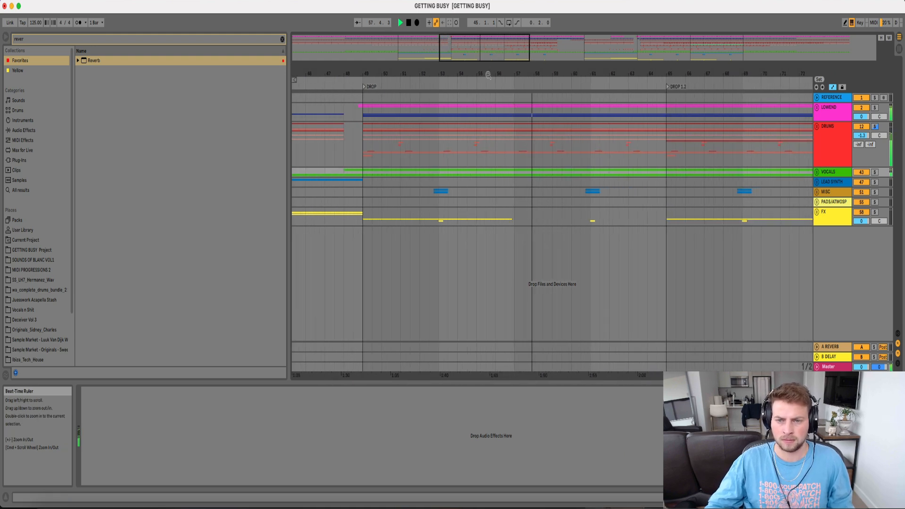
{"action": "left_click", "coordinate": [817, 173]}
{"action": "scroll", "coordinate": [644, 217], "scroll_direction": "down", "scroll_amount": 2}
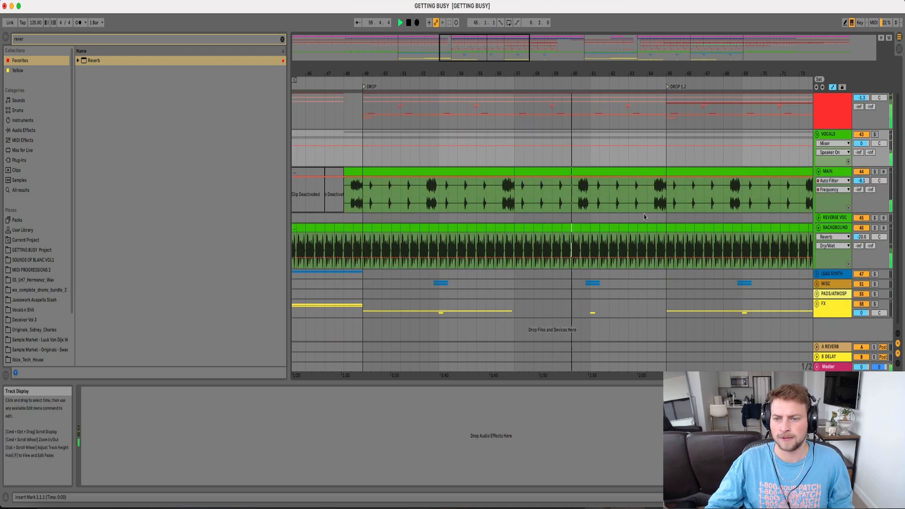
{"action": "left_click_drag", "start_coordinate": [640, 73], "coordinate": [561, 51]}
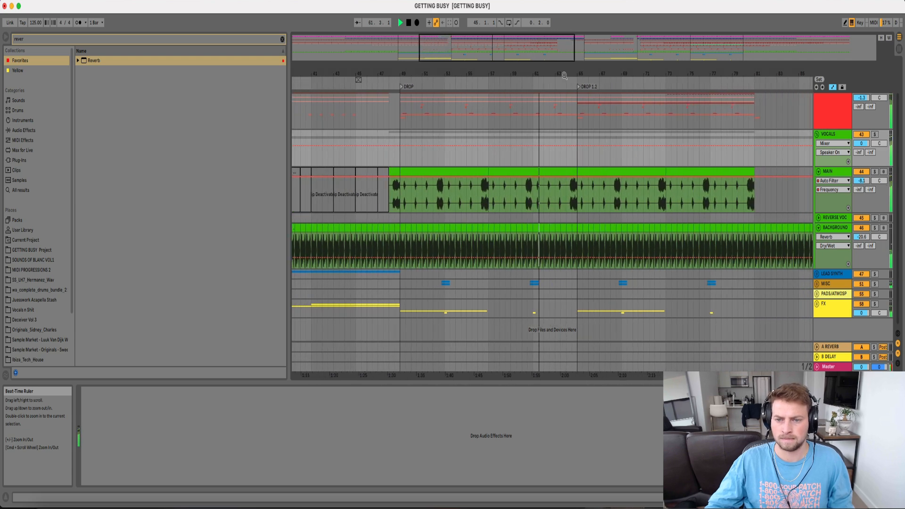
{"action": "left_click", "coordinate": [817, 134]}
Unfold the DRUMS group, show the CLAP devices and toggle the reverb chain's solo in the Audio Effect Rack
{"action": "left_click", "coordinate": [816, 137]}
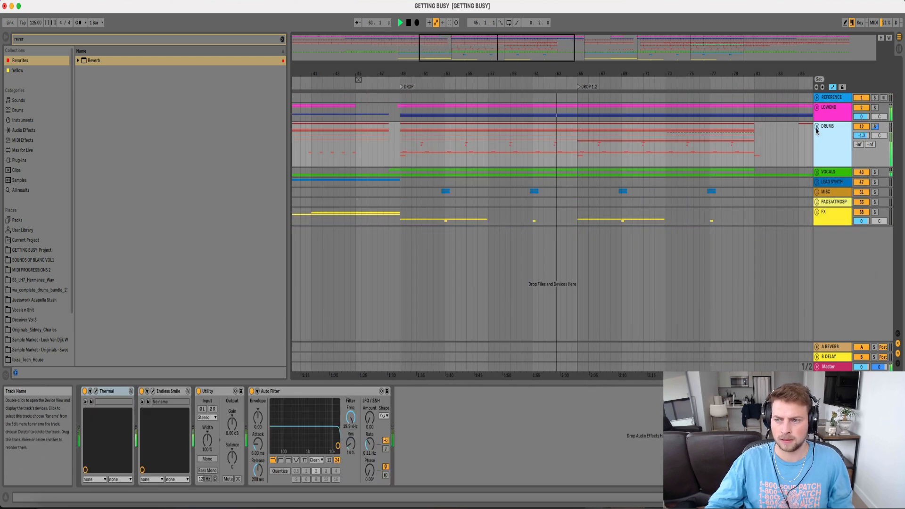
{"action": "left_click", "coordinate": [817, 127]}
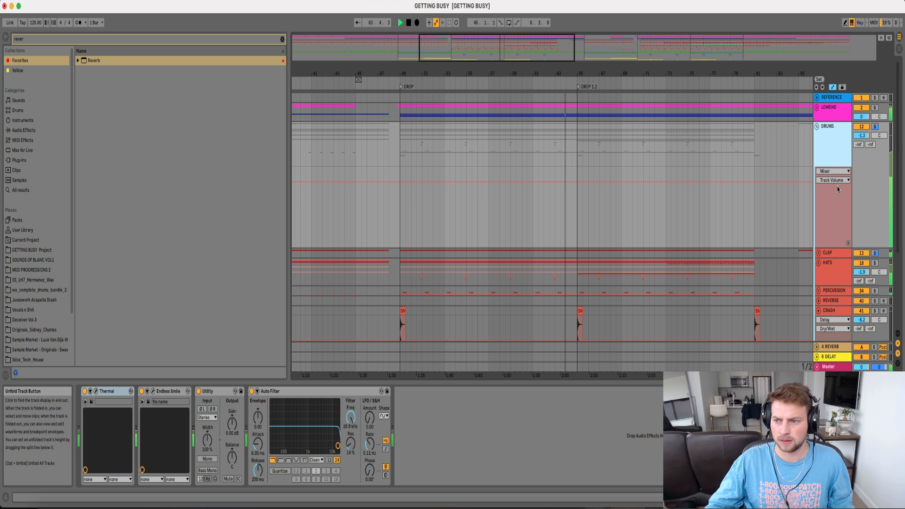
{"action": "left_click", "coordinate": [839, 245]}
{"action": "left_click", "coordinate": [478, 417]}
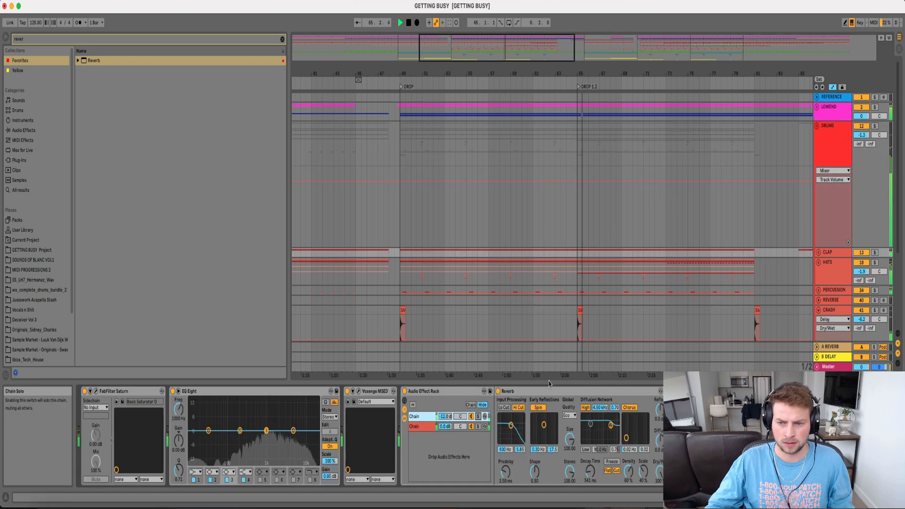
Set the 29 Evolution loop's Auto Pan amount to 27.8% and lower its track volume to about -13.9 dB
{"action": "left_click", "coordinate": [819, 264]}
{"action": "scroll", "coordinate": [820, 226], "scroll_direction": "down", "scroll_amount": 5}
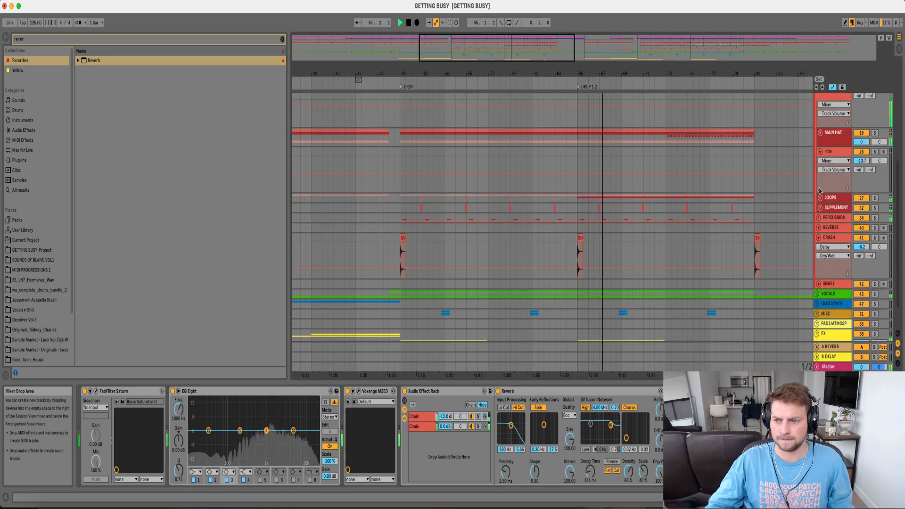
{"action": "left_click", "coordinate": [820, 197]}
{"action": "scroll", "coordinate": [832, 193], "scroll_direction": "down", "scroll_amount": 3}
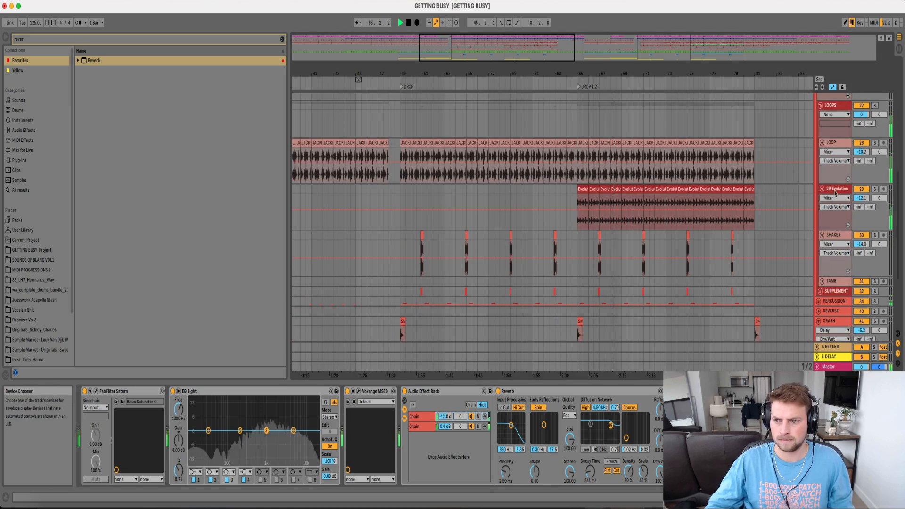
{"action": "left_click", "coordinate": [834, 193]}
{"action": "left_click_drag", "start_coordinate": [88, 446], "coordinate": [87, 450]}
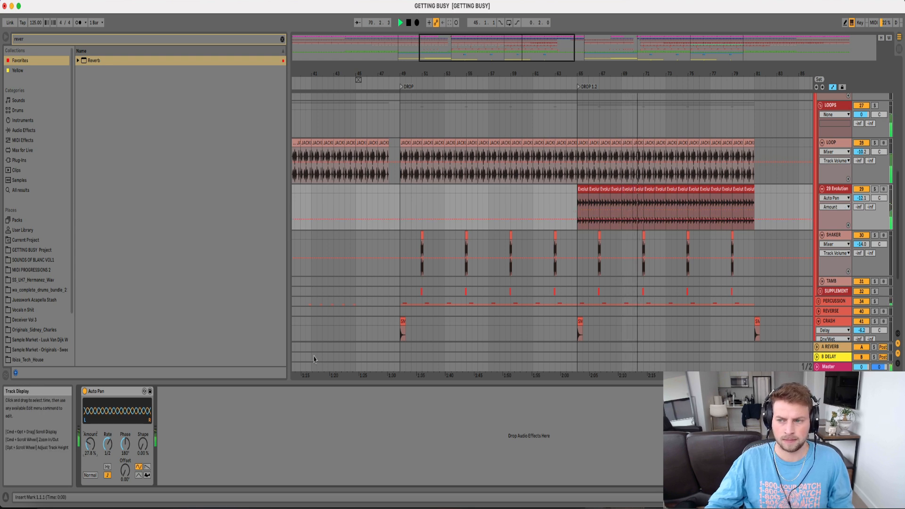
{"action": "left_click_drag", "start_coordinate": [861, 198], "coordinate": [861, 205]}
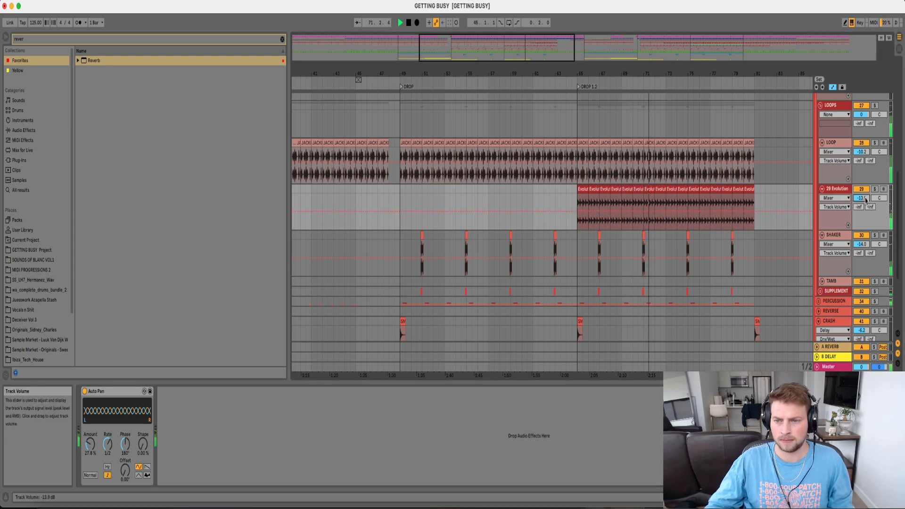
In the LOWEND group, duplicate DROP's EQ Eight frequency and device-on automation from bars 49 to 65 into DROP 1.2
{"action": "left_click_drag", "start_coordinate": [667, 73], "coordinate": [578, 72]}
{"action": "scroll", "coordinate": [806, 155], "scroll_direction": "up", "scroll_amount": 5}
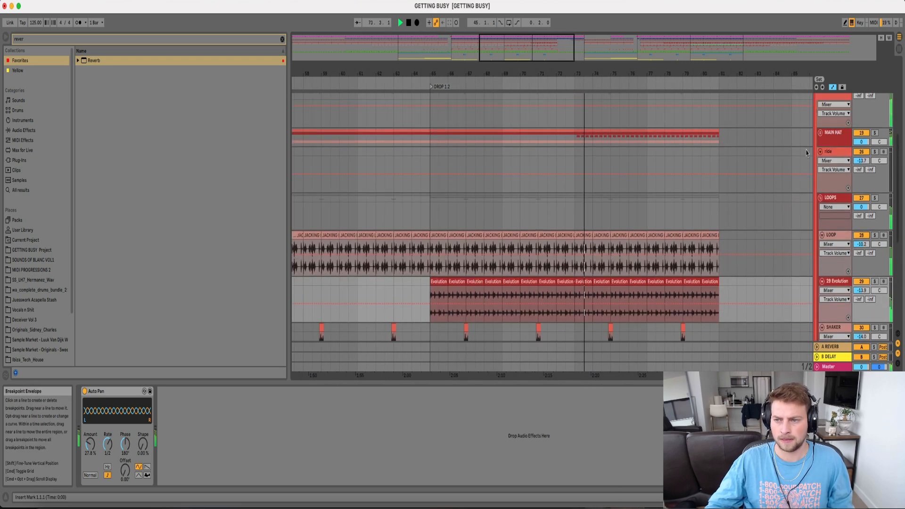
{"action": "scroll", "coordinate": [810, 170], "scroll_direction": "down", "scroll_amount": 2}
{"action": "scroll", "coordinate": [801, 171], "scroll_direction": "up", "scroll_amount": 6}
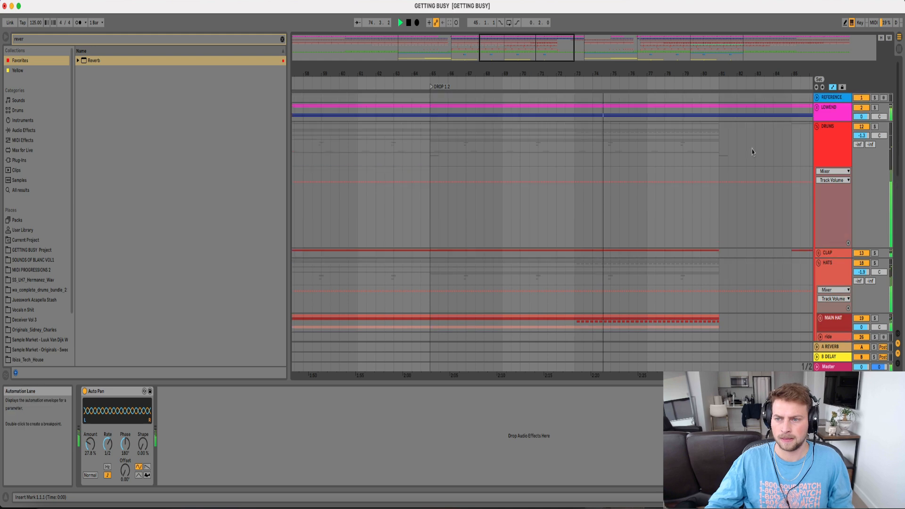
{"action": "left_click_drag", "start_coordinate": [744, 74], "coordinate": [630, 73]}
{"action": "left_click", "coordinate": [817, 107]}
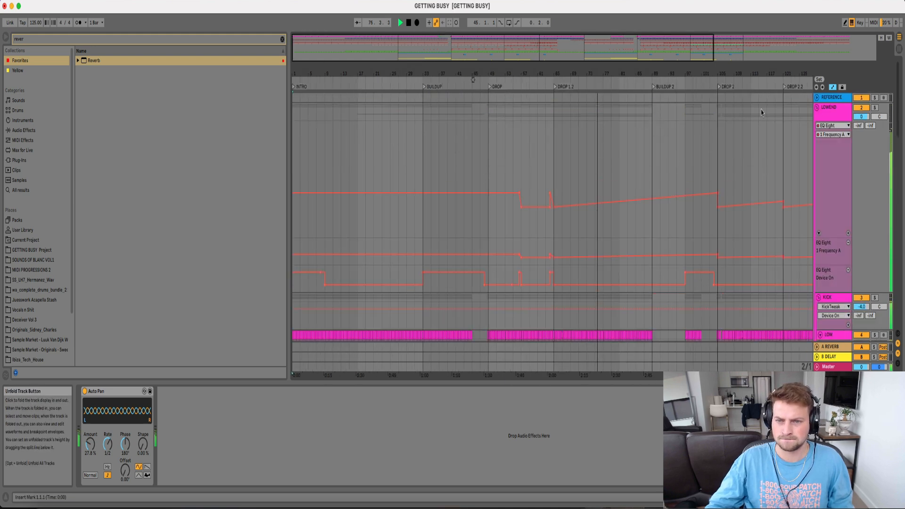
{"action": "left_click_drag", "start_coordinate": [489, 244], "coordinate": [554, 285]}
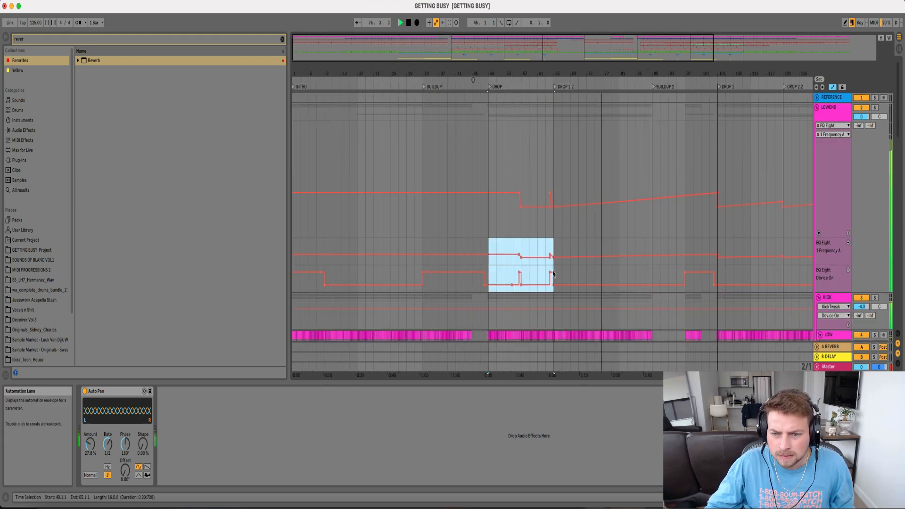
{"action": "key", "text": "super+d"}
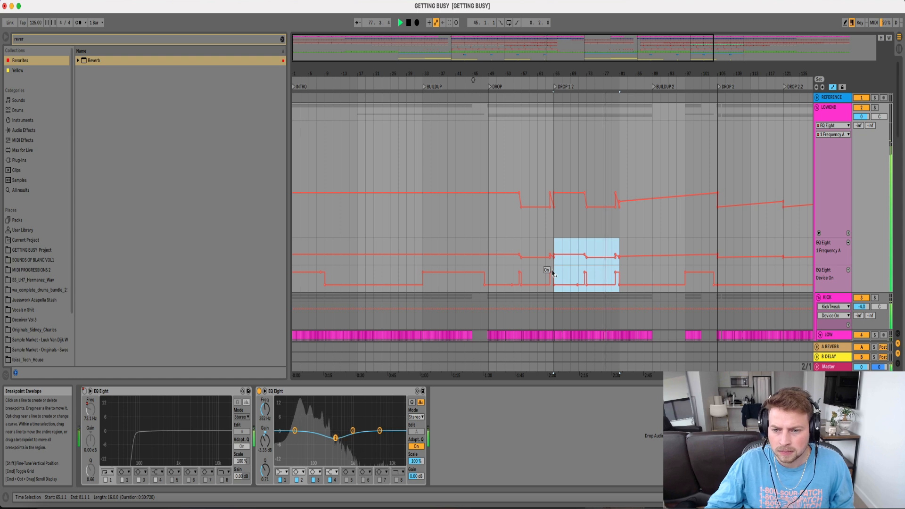
Copy the LOWEND EQ Eight automation spanning DROP and DROP 1.2 to the start of DROP 2, and fold the group
{"action": "scroll", "coordinate": [553, 273], "scroll_direction": "down", "scroll_amount": 4}
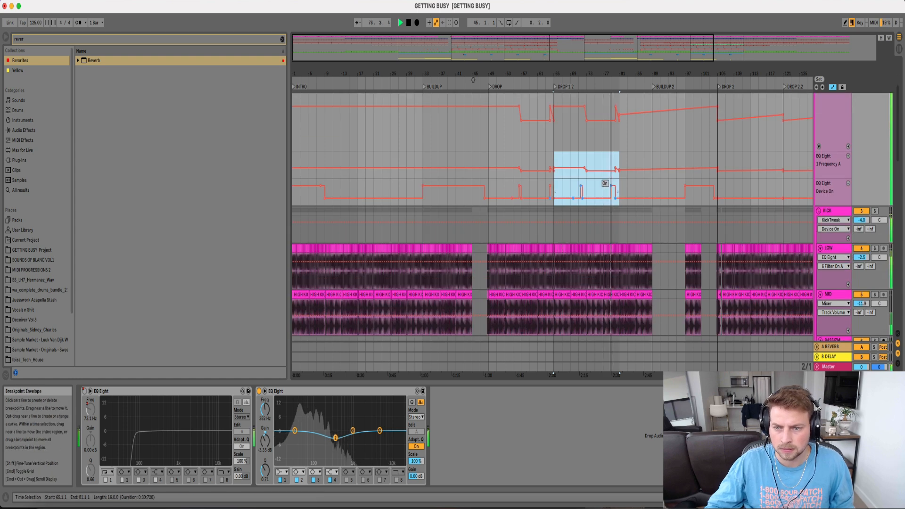
{"action": "left_click_drag", "start_coordinate": [618, 73], "coordinate": [618, 52]}
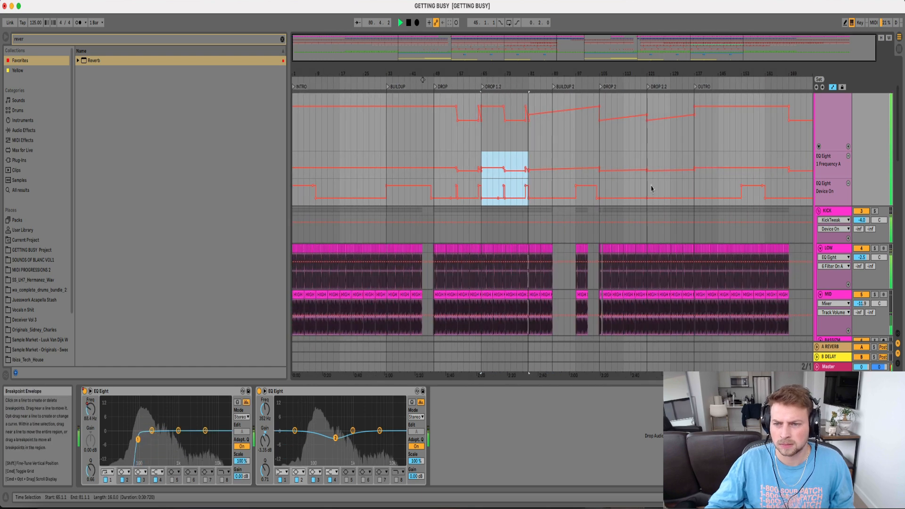
{"action": "left_click", "coordinate": [600, 167]}
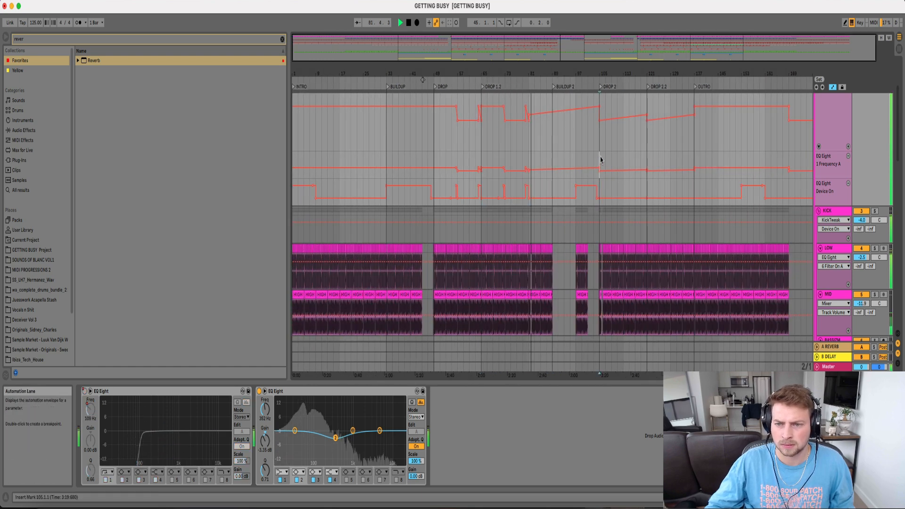
{"action": "left_click_drag", "start_coordinate": [434, 162], "coordinate": [528, 190]}
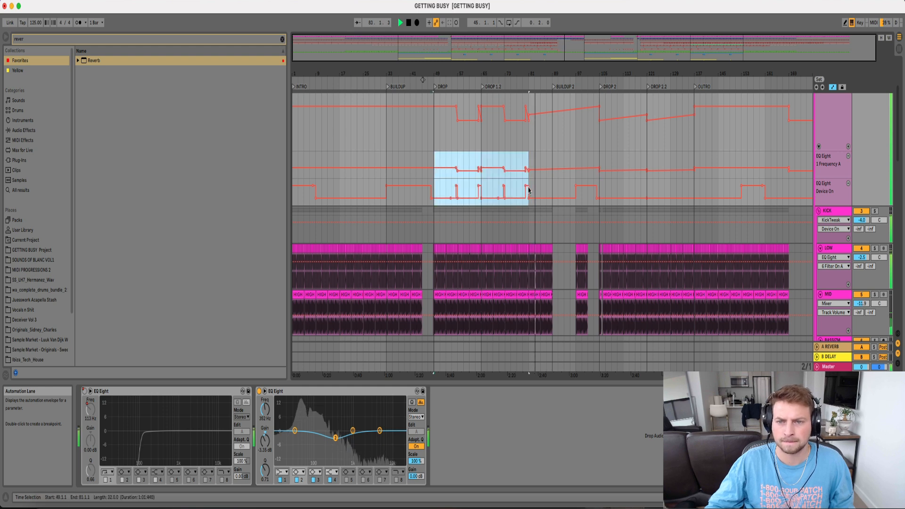
{"action": "left_click", "coordinate": [598, 160]}
{"action": "key", "text": "ctrl+v"}
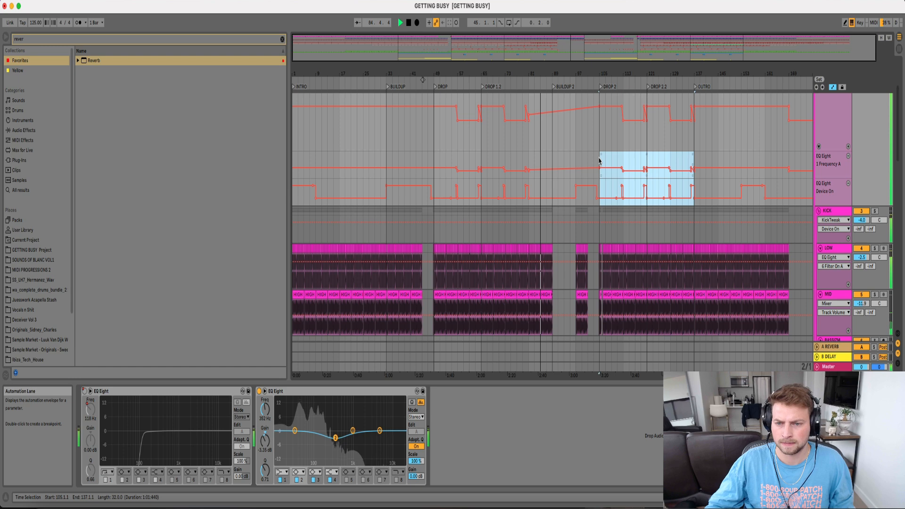
{"action": "scroll", "coordinate": [817, 146], "scroll_direction": "up", "scroll_amount": 4}
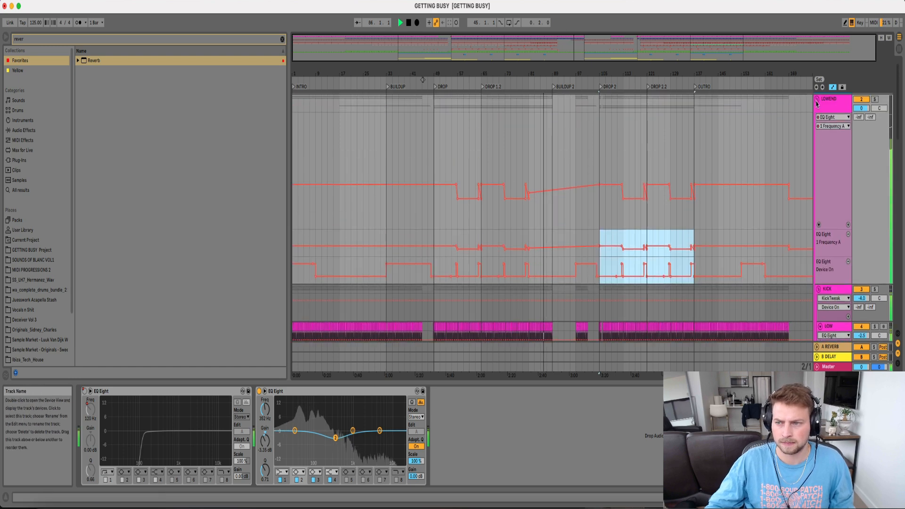
{"action": "left_click", "coordinate": [817, 99]}
Reduce the mid boost in the main lead synth's EQ Eight and cut about 2.6 dB around 3.22 kHz
{"action": "left_click_drag", "start_coordinate": [546, 74], "coordinate": [546, 113]}
{"action": "scroll", "coordinate": [563, 151], "scroll_direction": "down", "scroll_amount": 3}
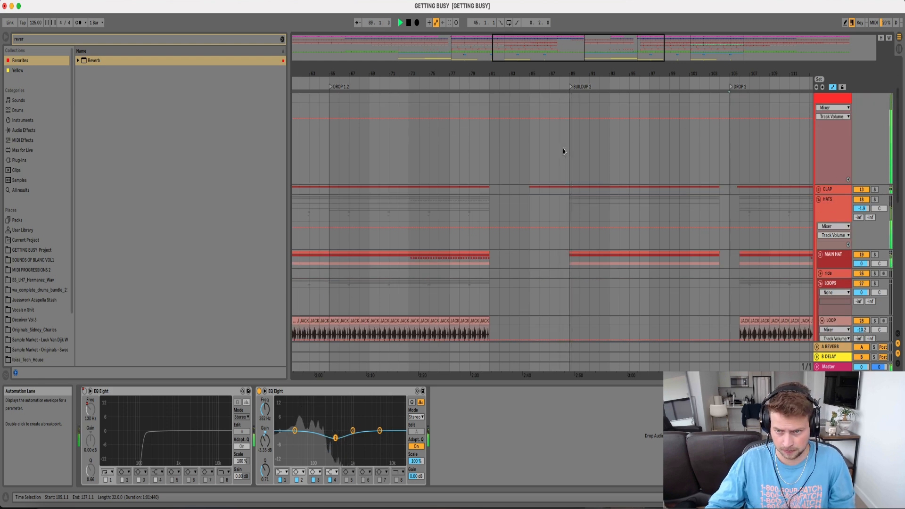
{"action": "scroll", "coordinate": [604, 153], "scroll_direction": "down", "scroll_amount": 12}
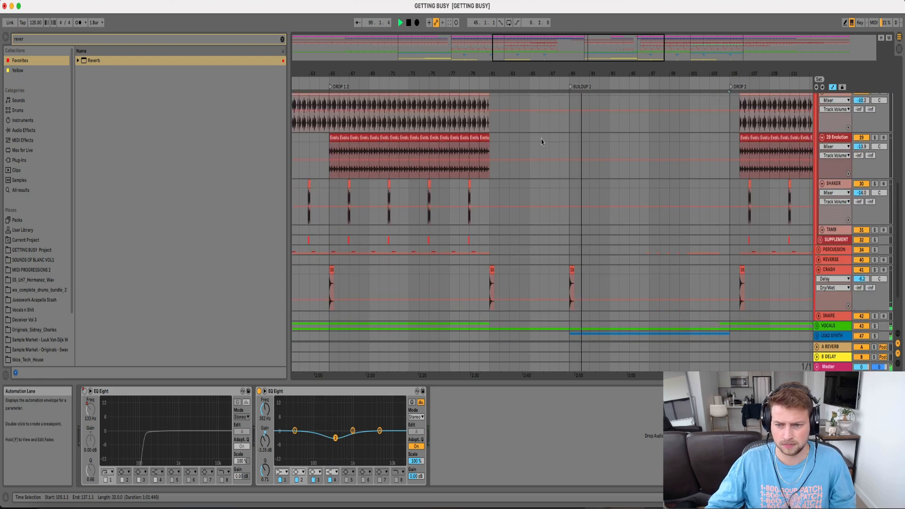
{"action": "scroll", "coordinate": [802, 279], "scroll_direction": "down", "scroll_amount": 1}
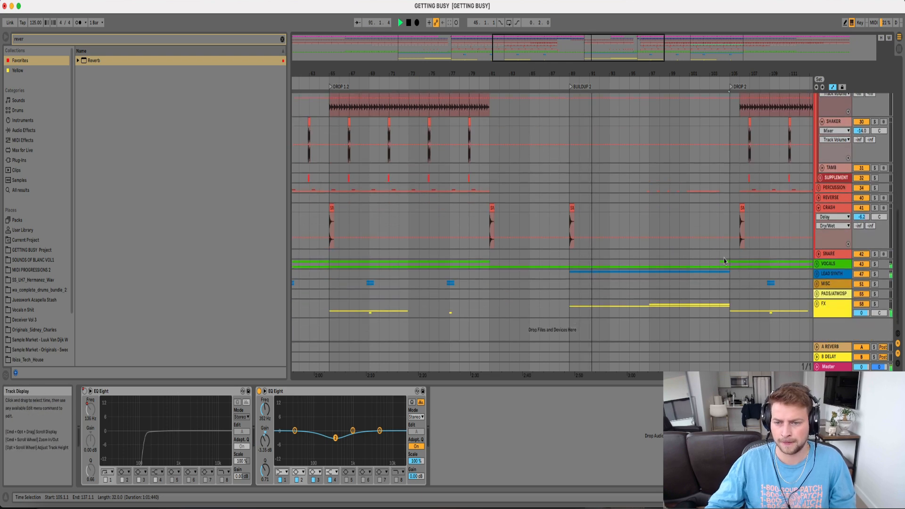
{"action": "left_click", "coordinate": [817, 277]}
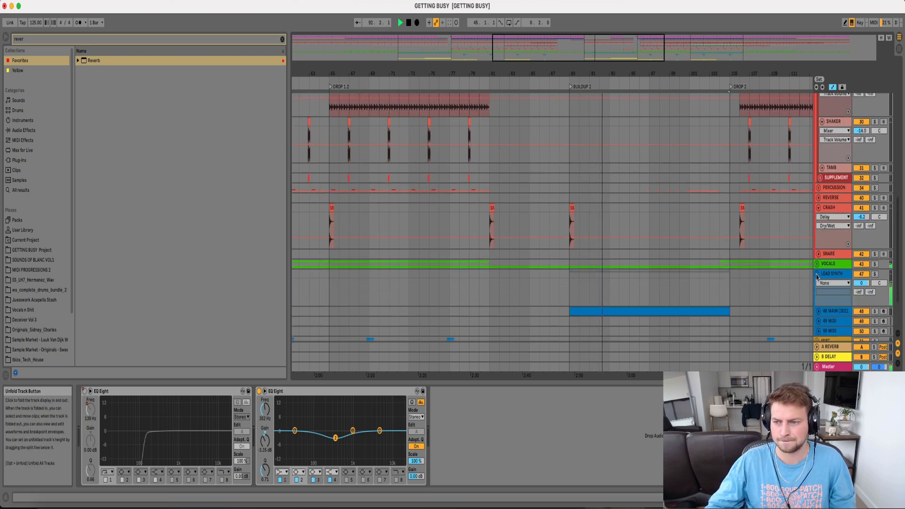
{"action": "scroll", "coordinate": [800, 304], "scroll_direction": "down", "scroll_amount": 10}
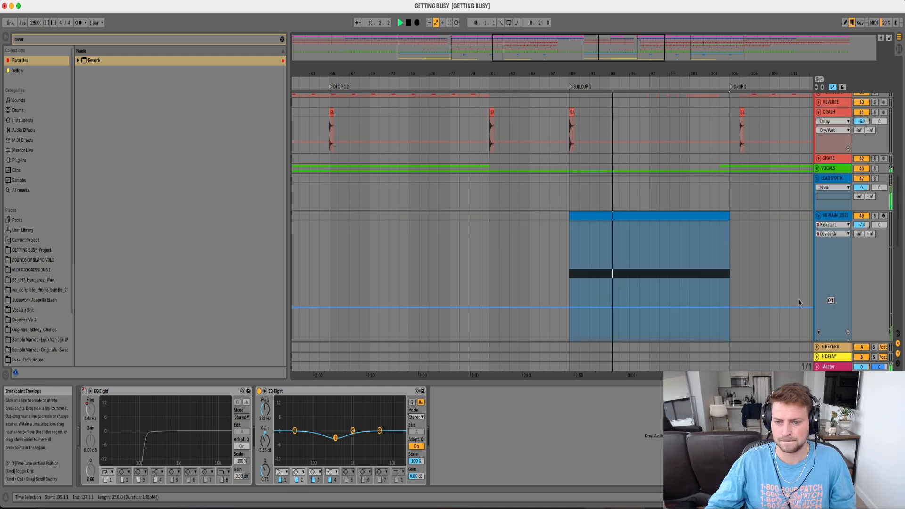
{"action": "left_click", "coordinate": [831, 216]}
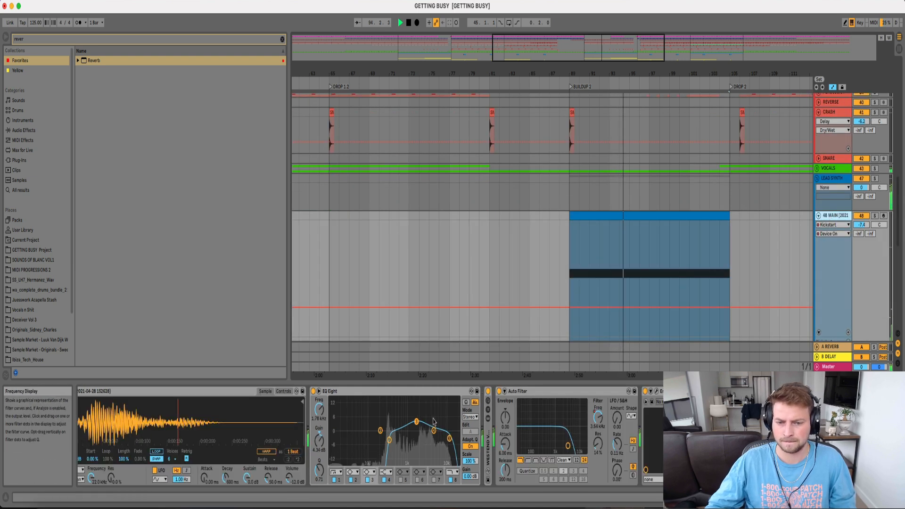
{"action": "left_click_drag", "start_coordinate": [416, 421], "coordinate": [427, 436]}
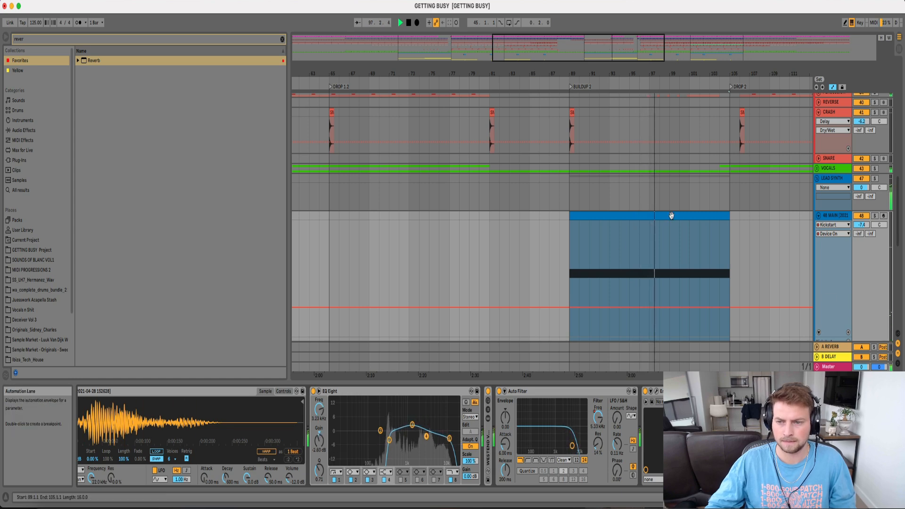
Duplicate the kick's last bar before the gap in BUILDUP 2 (bar 100) three times, extending the kick to bar 104
{"action": "scroll", "coordinate": [679, 211], "scroll_direction": "up", "scroll_amount": 10}
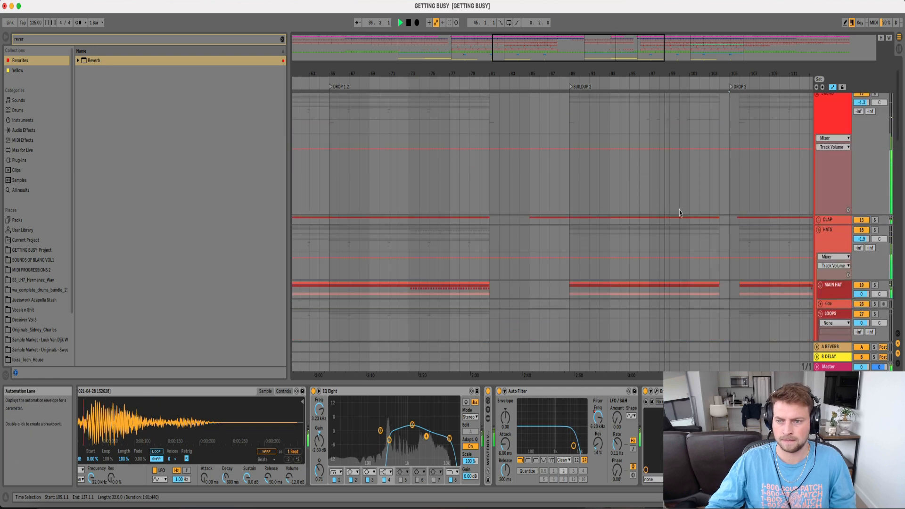
{"action": "scroll", "coordinate": [679, 211], "scroll_direction": "up", "scroll_amount": 2}
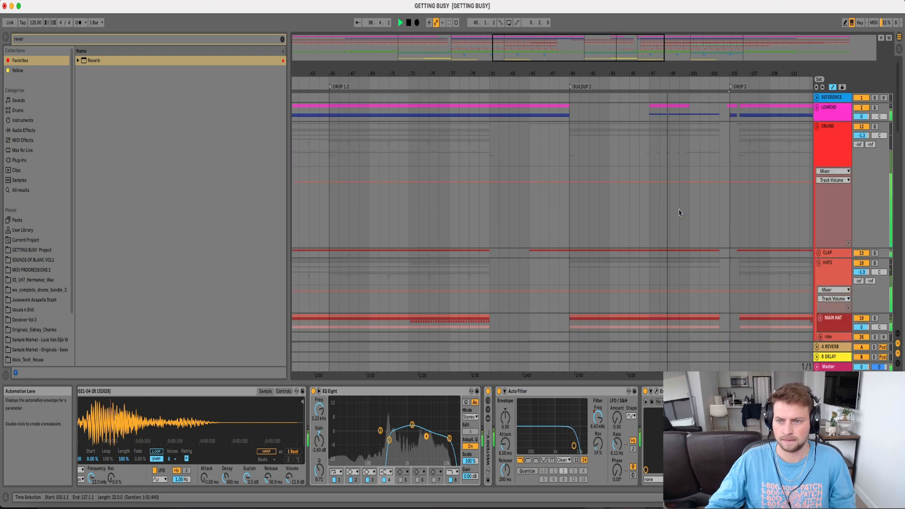
{"action": "left_click", "coordinate": [816, 108]}
{"action": "scroll", "coordinate": [719, 161], "scroll_direction": "down", "scroll_amount": 5}
{"action": "scroll", "coordinate": [807, 178], "scroll_direction": "up", "scroll_amount": 2}
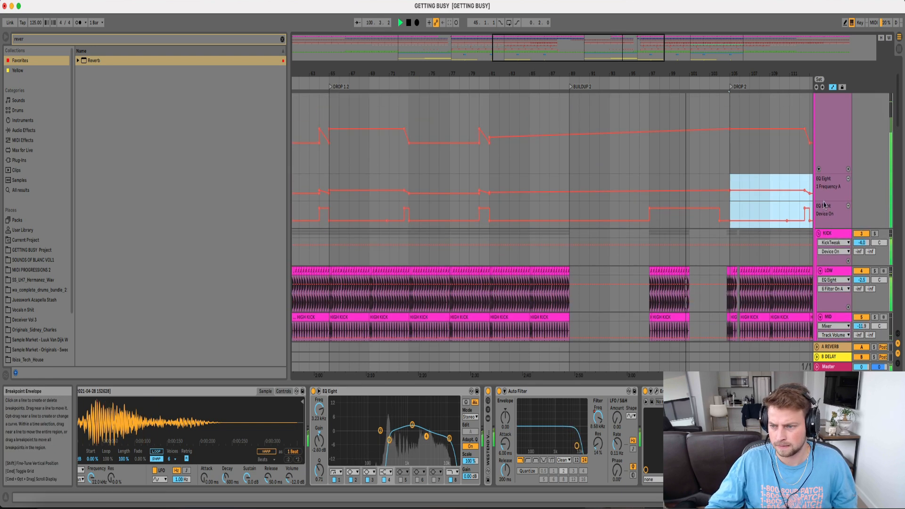
{"action": "left_click", "coordinate": [819, 234]}
{"action": "left_click_drag", "start_coordinate": [690, 234], "coordinate": [680, 233]}
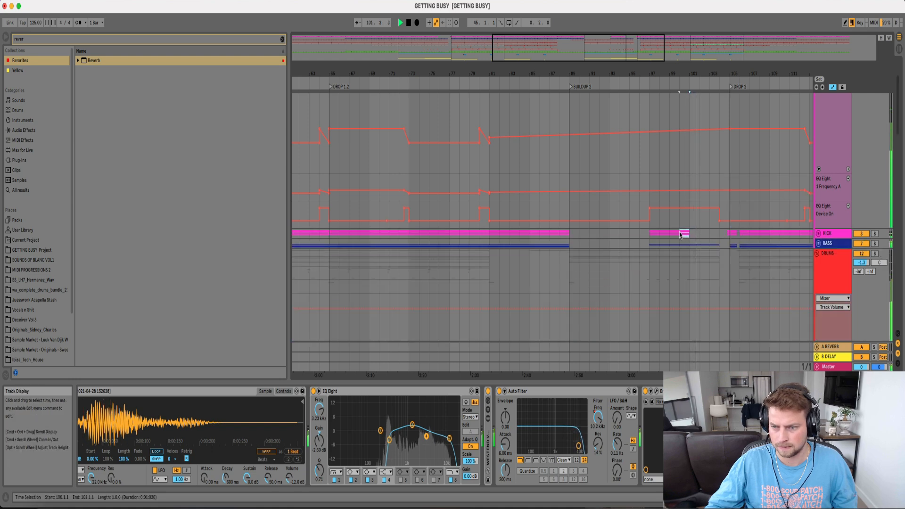
{"action": "key", "text": "Right"}
{"action": "key", "text": "Right"}
{"action": "key", "text": "Right"}
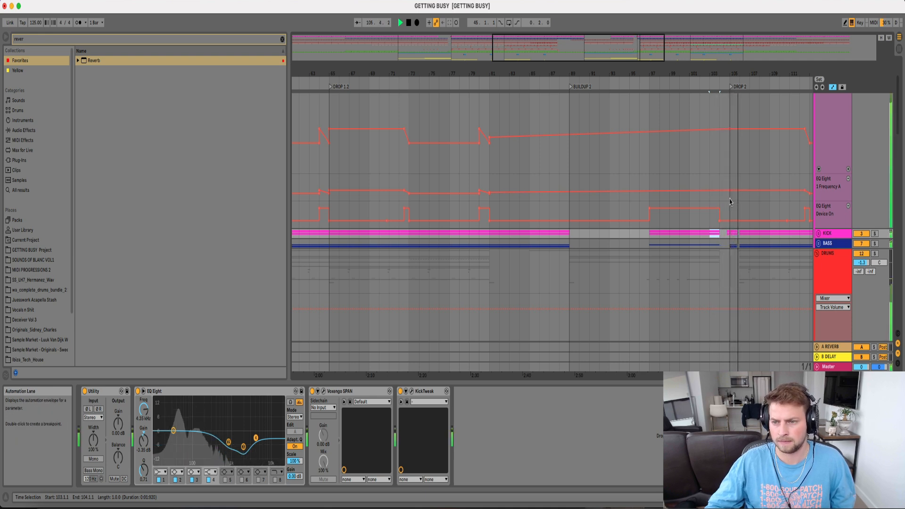
Fold the LOWEND, HATS and LEAD SYNTH groups and review the arrangement from BUILDUP 2 to the OUTRO
{"action": "scroll", "coordinate": [793, 128], "scroll_direction": "up", "scroll_amount": 3}
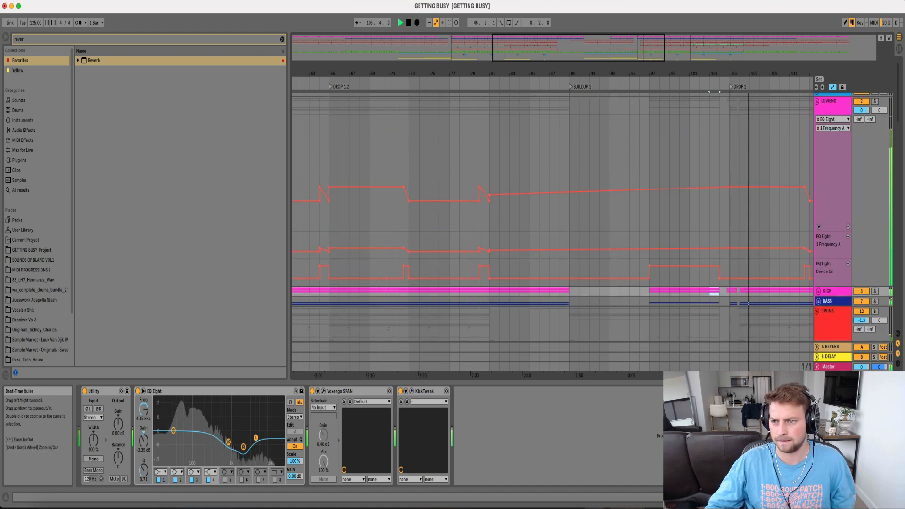
{"action": "left_click_drag", "start_coordinate": [772, 75], "coordinate": [631, 61]}
{"action": "left_click", "coordinate": [817, 101]}
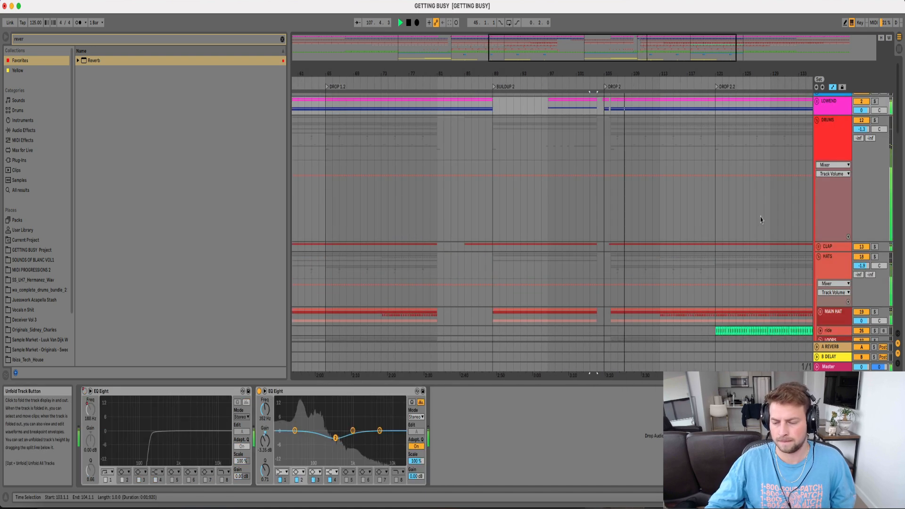
{"action": "scroll", "coordinate": [762, 216], "scroll_direction": "up", "scroll_amount": 1}
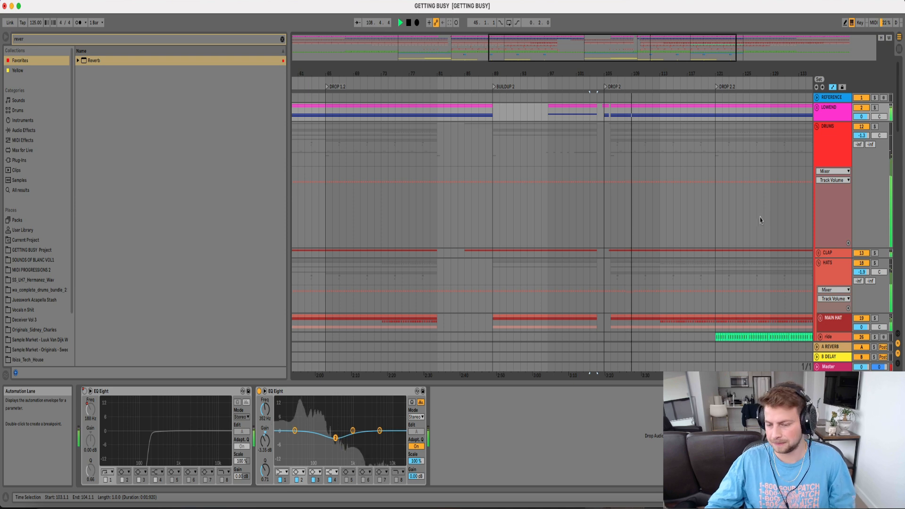
{"action": "left_click", "coordinate": [819, 262]}
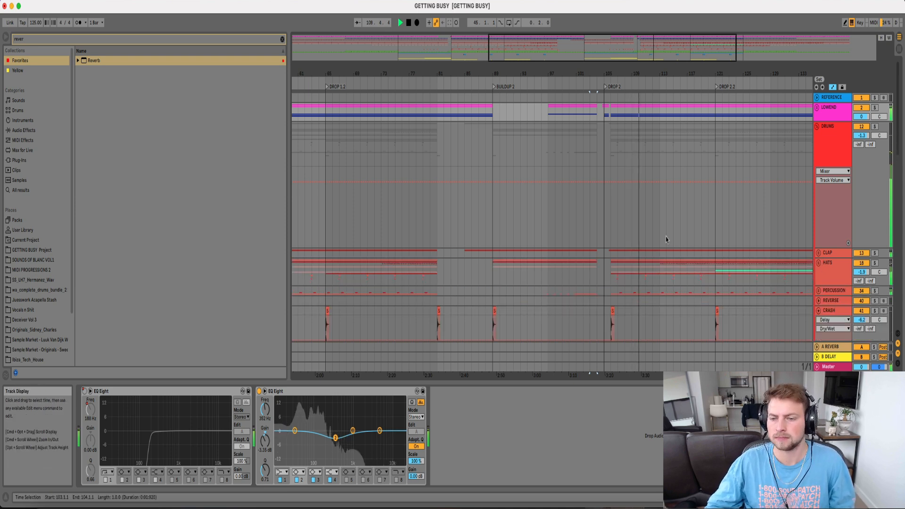
{"action": "scroll", "coordinate": [670, 238], "scroll_direction": "down", "scroll_amount": 5}
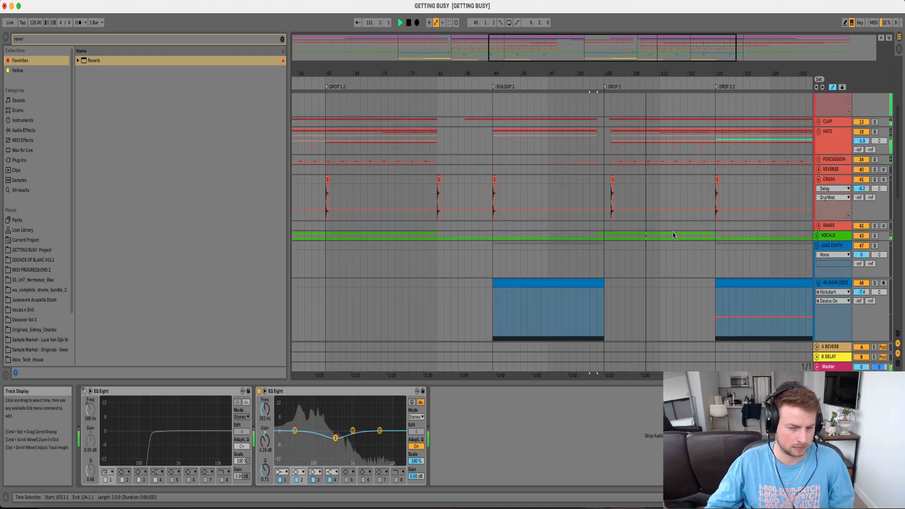
{"action": "scroll", "coordinate": [674, 235], "scroll_direction": "down", "scroll_amount": 2}
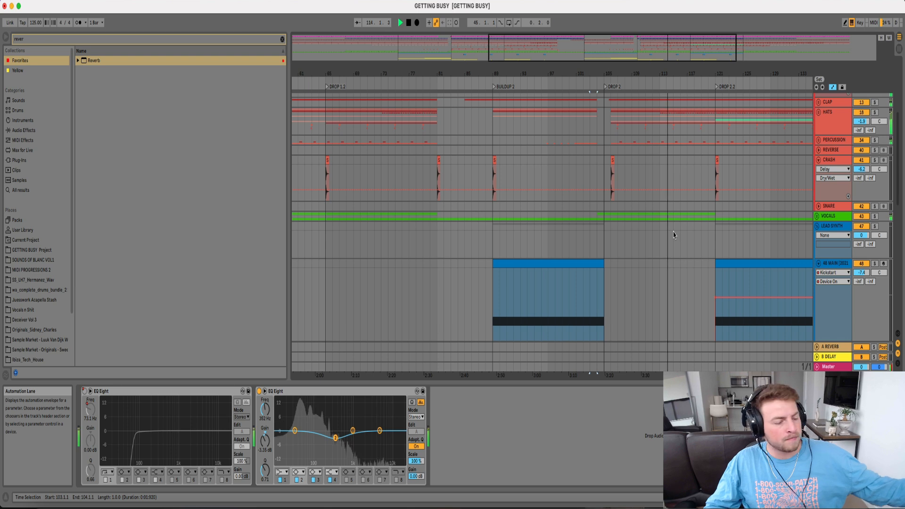
{"action": "left_click_drag", "start_coordinate": [688, 74], "coordinate": [635, 71]}
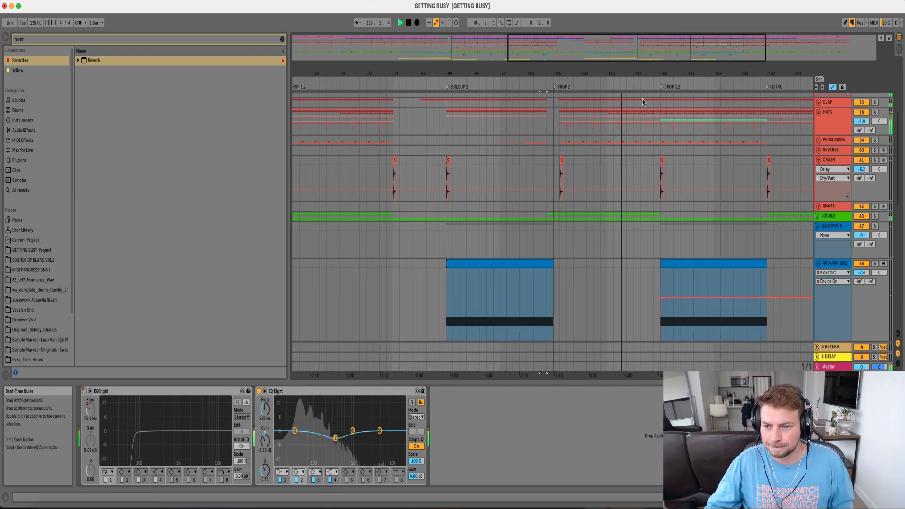
{"action": "left_click", "coordinate": [817, 227]}
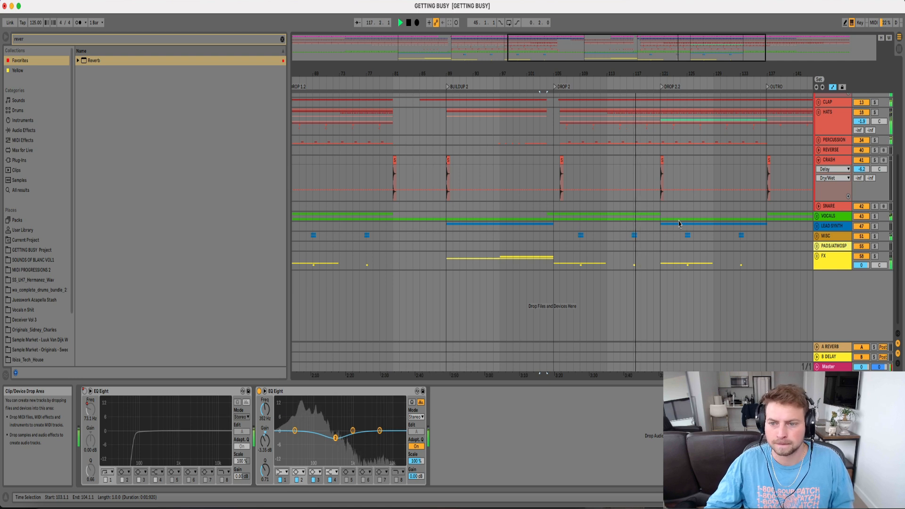
Unfold the LEAD SYNTH group and lower the Kickstart mix on its main synth track to 39%
{"action": "left_click_drag", "start_coordinate": [673, 74], "coordinate": [620, 71]}
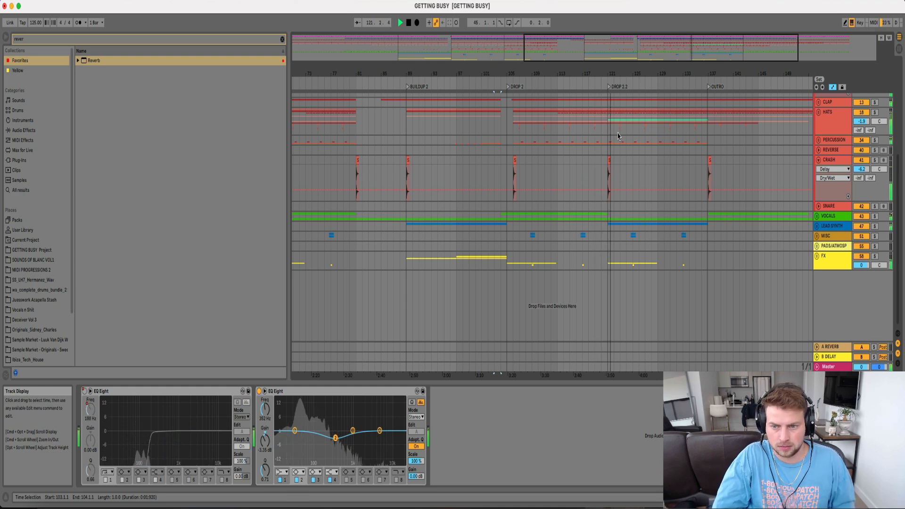
{"action": "left_click", "coordinate": [817, 226]}
{"action": "scroll", "coordinate": [824, 247], "scroll_direction": "down", "scroll_amount": 4}
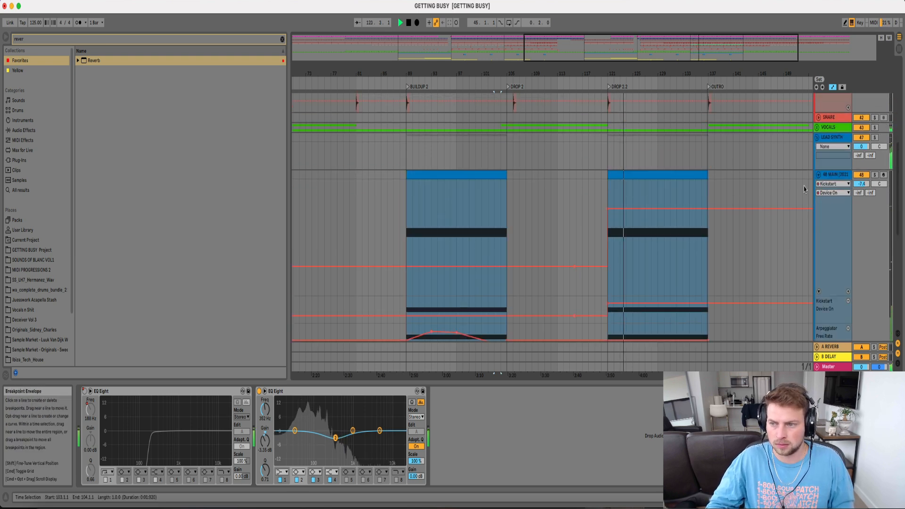
{"action": "left_click", "coordinate": [829, 175]}
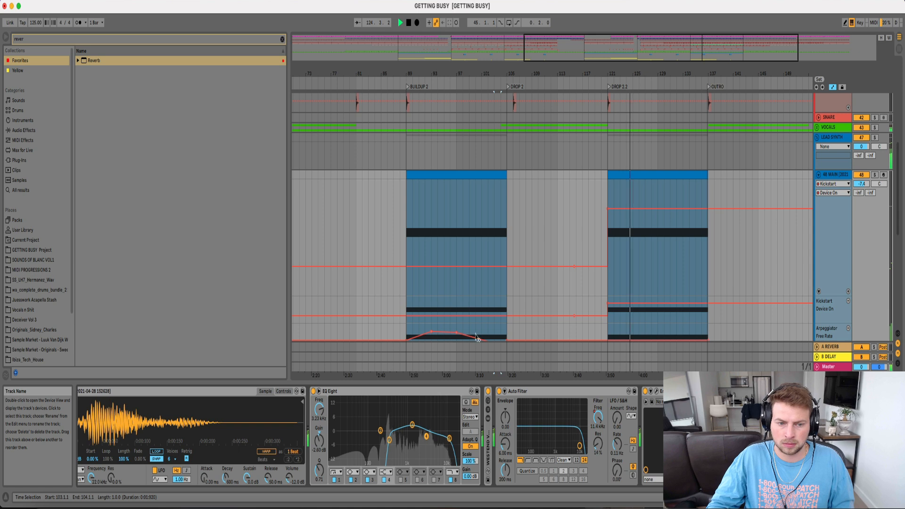
{"action": "left_click", "coordinate": [720, 391]}
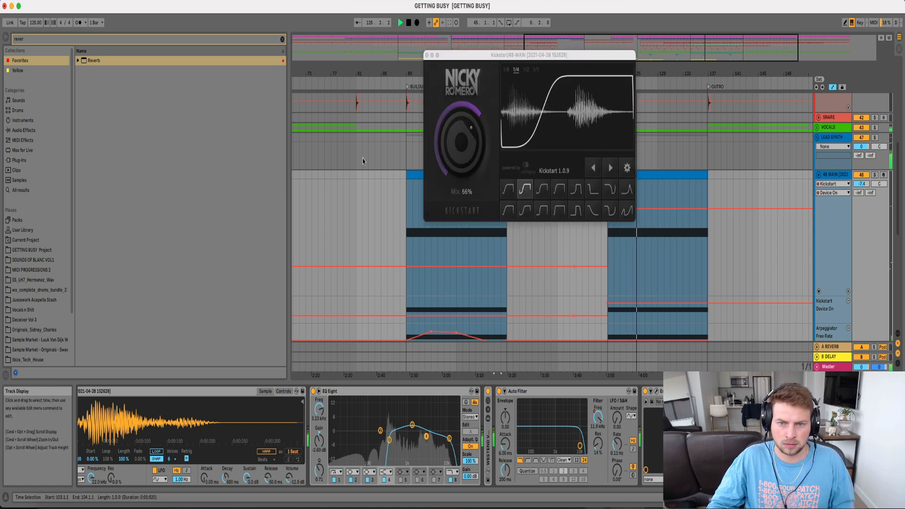
{"action": "left_click_drag", "start_coordinate": [460, 143], "coordinate": [460, 162]}
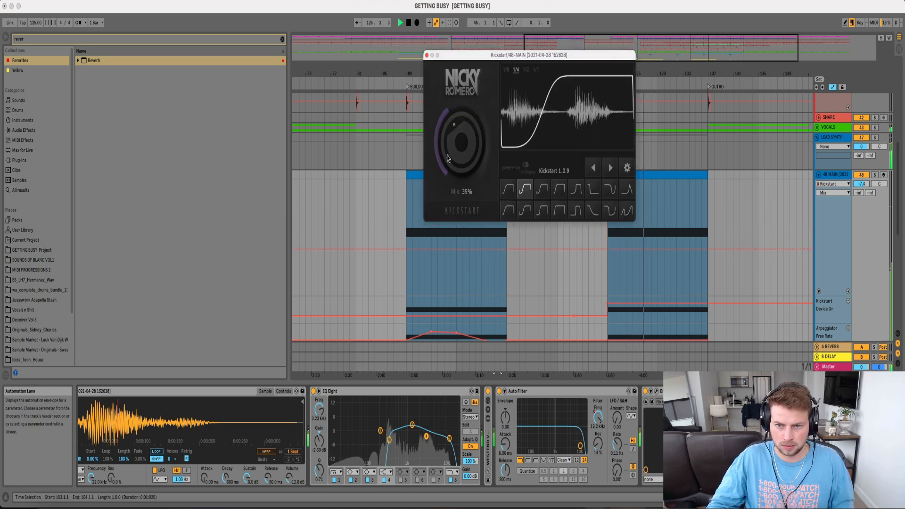
{"action": "left_click", "coordinate": [426, 55]}
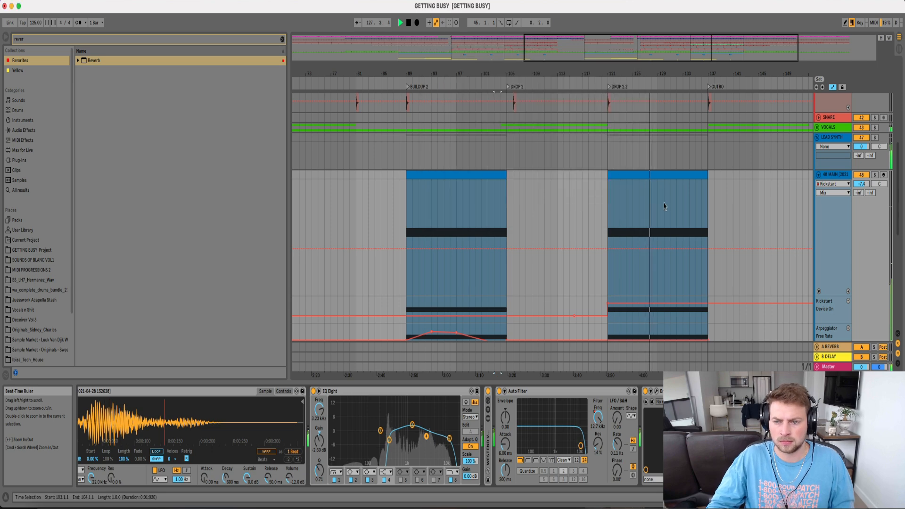
Raise the main lead synth's Auto Filter frequency automation to maximum a few bars before the OUTRO, and fold the track
{"action": "scroll", "coordinate": [691, 258], "scroll_direction": "down", "scroll_amount": 5}
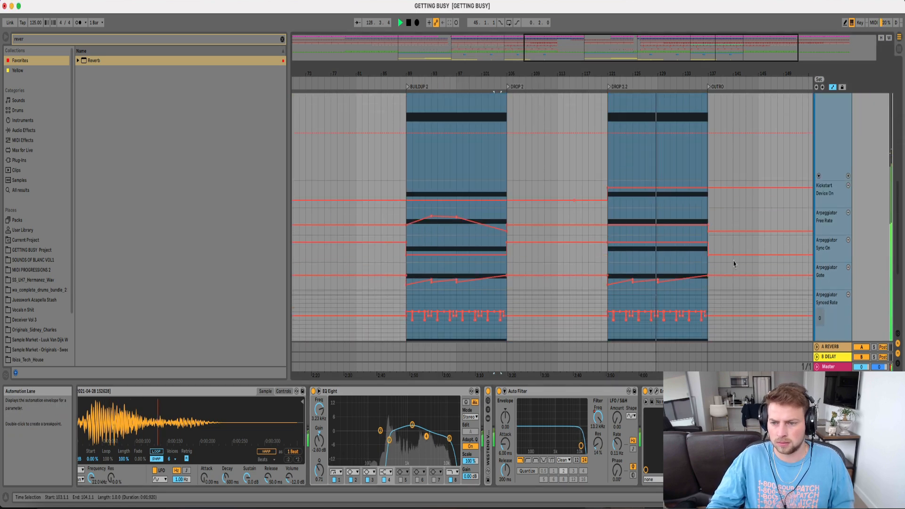
{"action": "scroll", "coordinate": [735, 262], "scroll_direction": "down", "scroll_amount": 3}
{"action": "scroll", "coordinate": [736, 263], "scroll_direction": "down", "scroll_amount": 5}
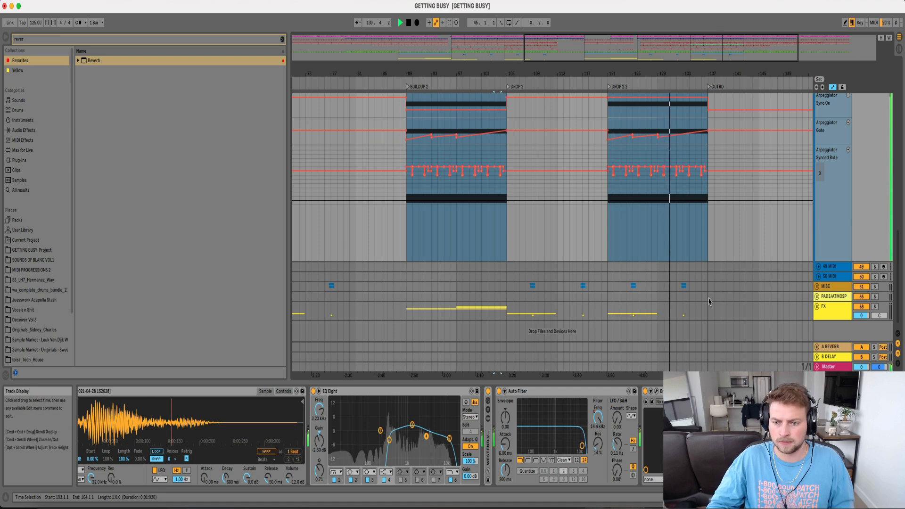
{"action": "scroll", "coordinate": [709, 299], "scroll_direction": "up", "scroll_amount": 7}
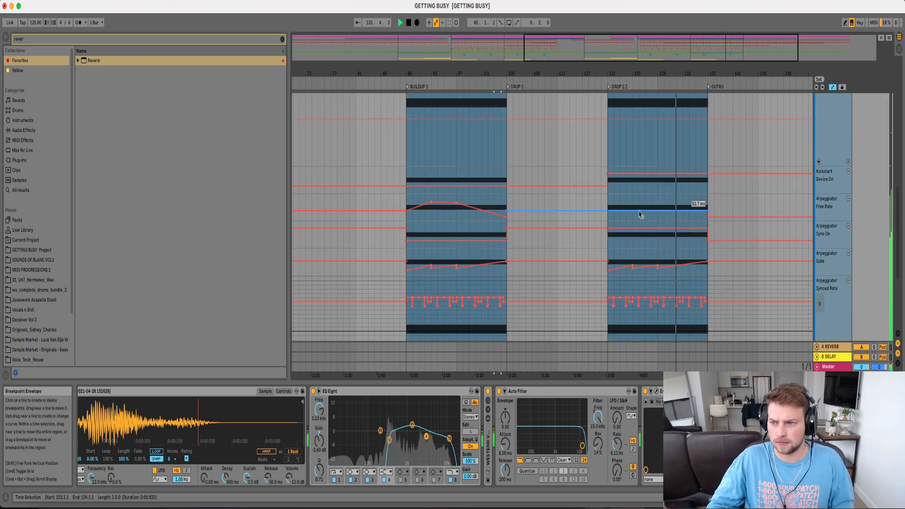
{"action": "scroll", "coordinate": [679, 170], "scroll_direction": "up", "scroll_amount": 3}
{"action": "left_click", "coordinate": [822, 117]}
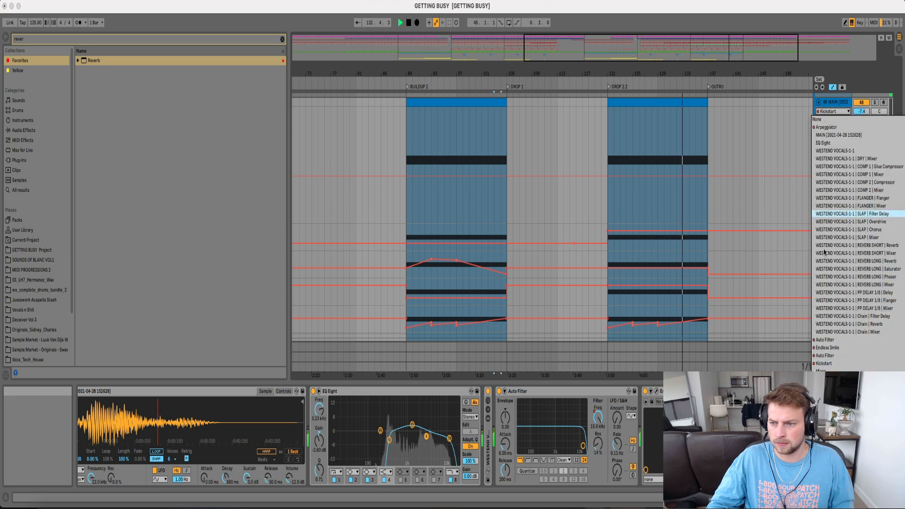
{"action": "left_click", "coordinate": [832, 339]}
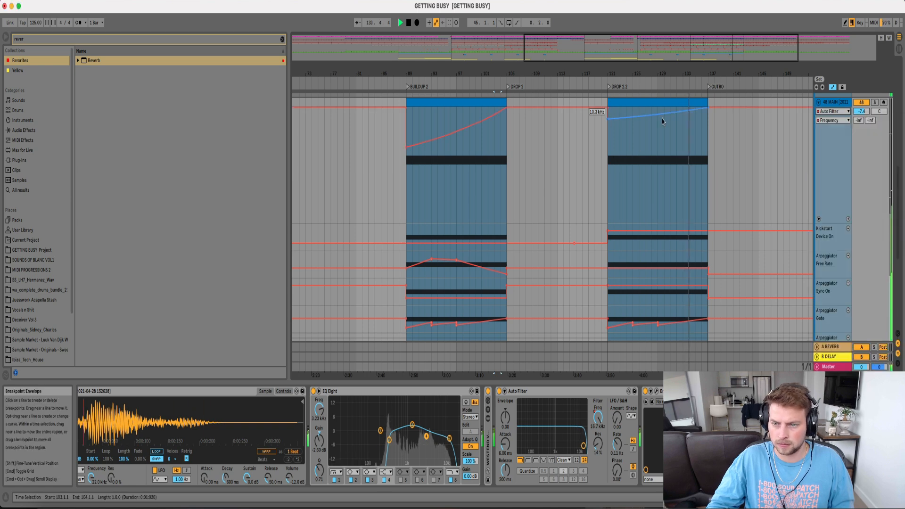
{"action": "left_click_drag", "start_coordinate": [690, 113], "coordinate": [690, 106]}
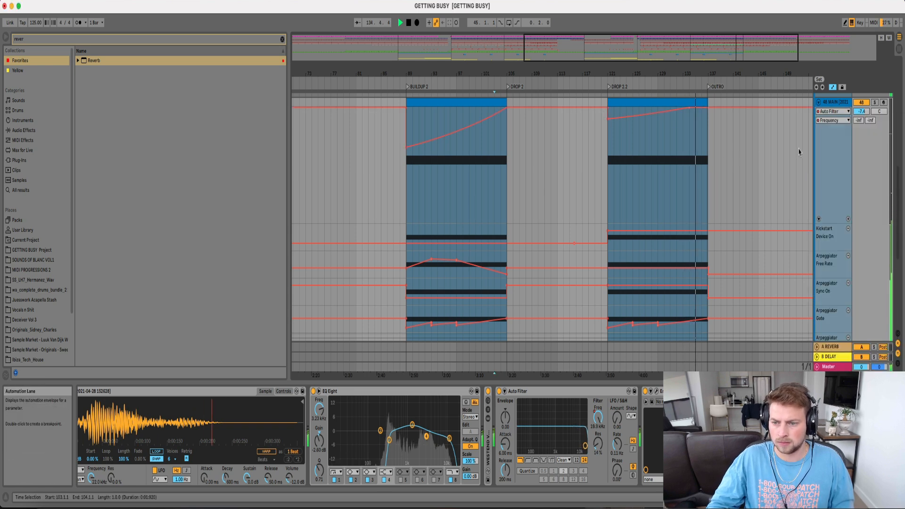
{"action": "left_click", "coordinate": [819, 101]}
{"action": "scroll", "coordinate": [739, 175], "scroll_direction": "up", "scroll_amount": 3}
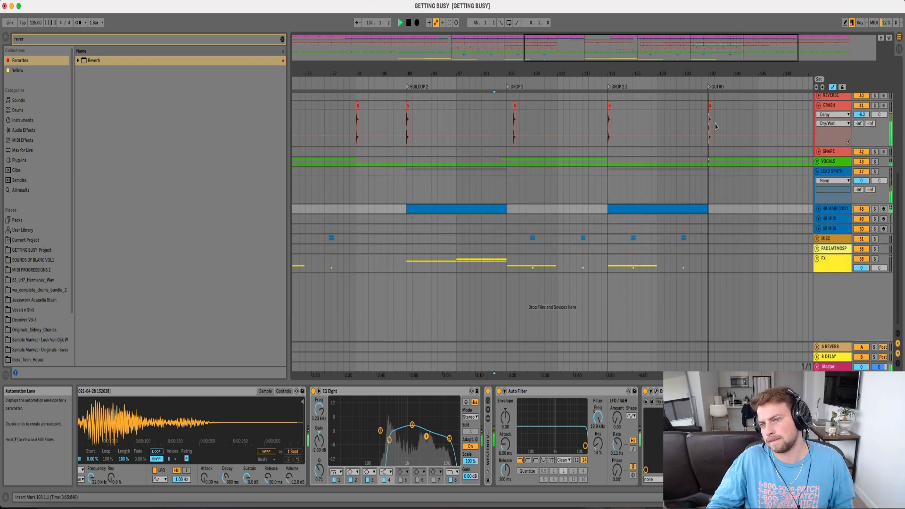
Stop playback at the OUTRO, fold the LEAD SYNTH group and unfold the VOCALS group
{"action": "left_click", "coordinate": [756, 115]}
{"action": "key", "text": "space"}
{"action": "left_click_drag", "start_coordinate": [672, 79], "coordinate": [671, 73]}
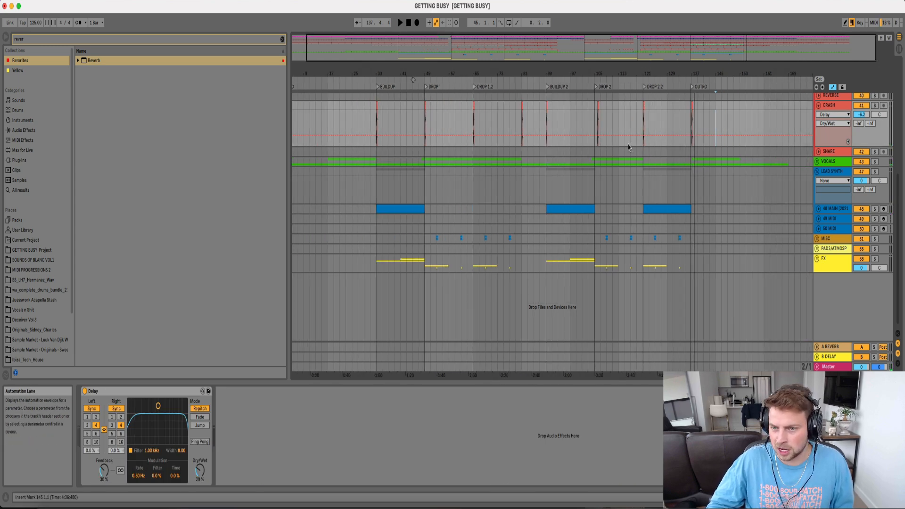
{"action": "left_click", "coordinate": [817, 173]}
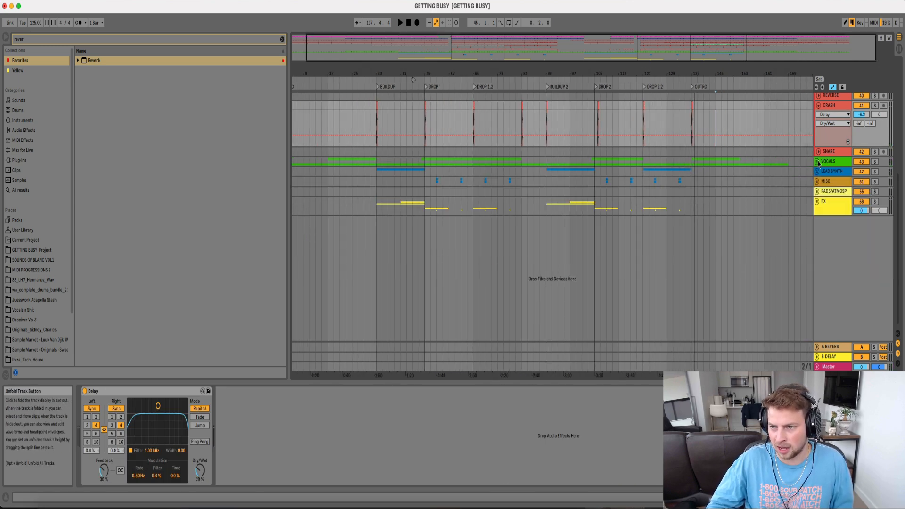
{"action": "left_click", "coordinate": [817, 162]}
{"action": "scroll", "coordinate": [738, 224], "scroll_direction": "down", "scroll_amount": 2}
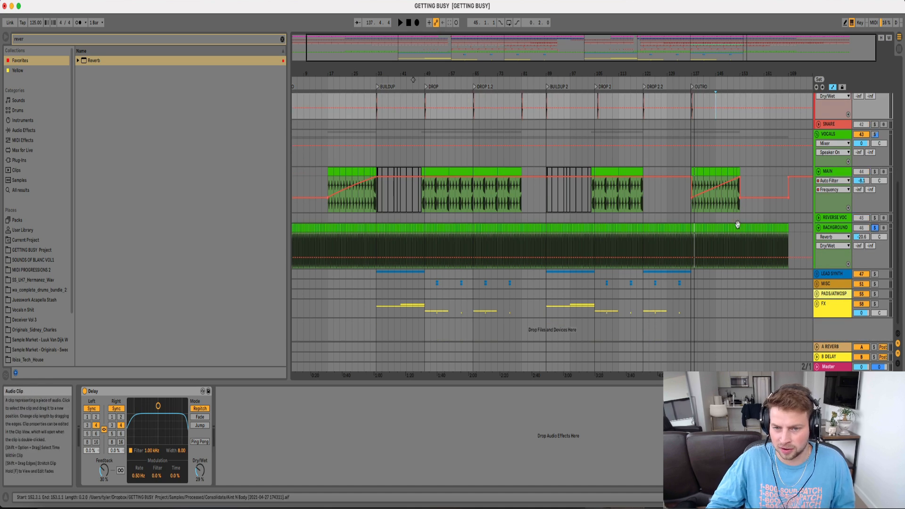
Select the BACKGROUND vocal track and turn off the solo on the VOCALS group
{"action": "left_click", "coordinate": [793, 253]}
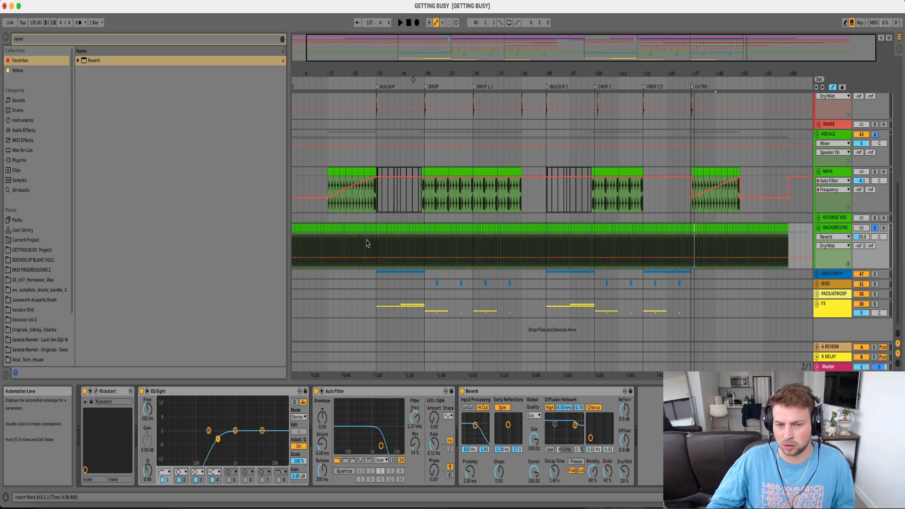
{"action": "scroll", "coordinate": [395, 241], "scroll_direction": "up", "scroll_amount": 6}
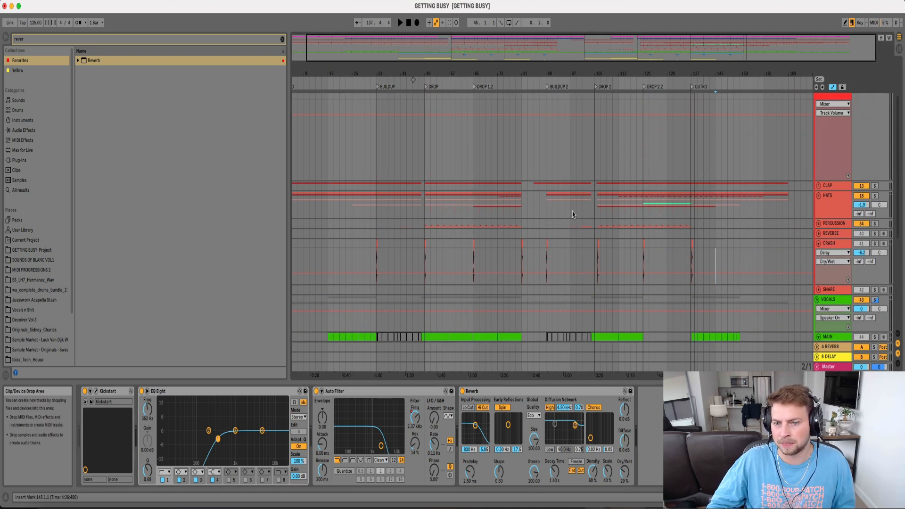
{"action": "scroll", "coordinate": [884, 324], "scroll_direction": "up", "scroll_amount": 1}
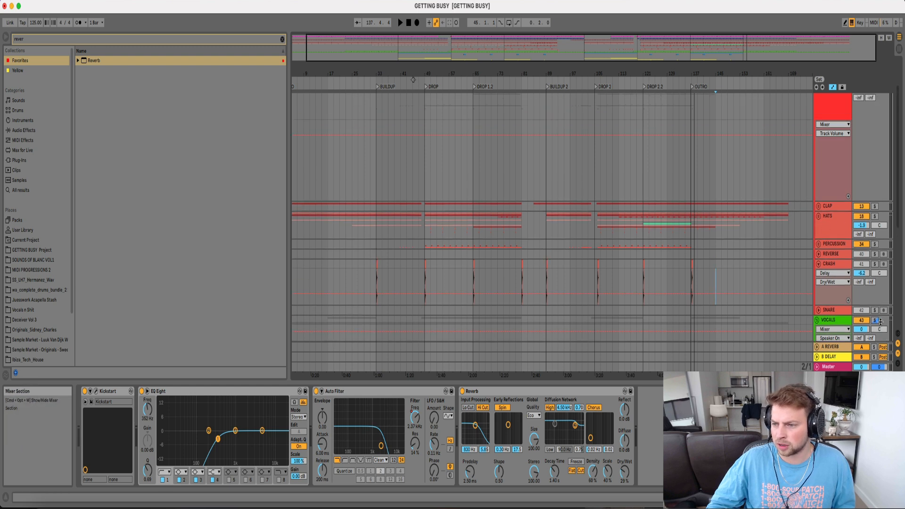
{"action": "left_click", "coordinate": [874, 320]}
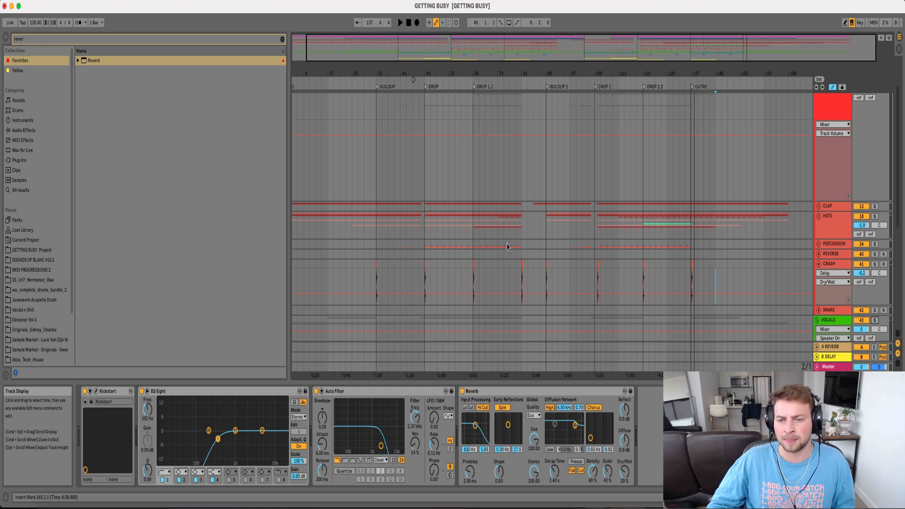
Play the MAIN vocal from bar 64 across the transition into DROP 1.2
{"action": "scroll", "coordinate": [543, 249], "scroll_direction": "down", "scroll_amount": 4}
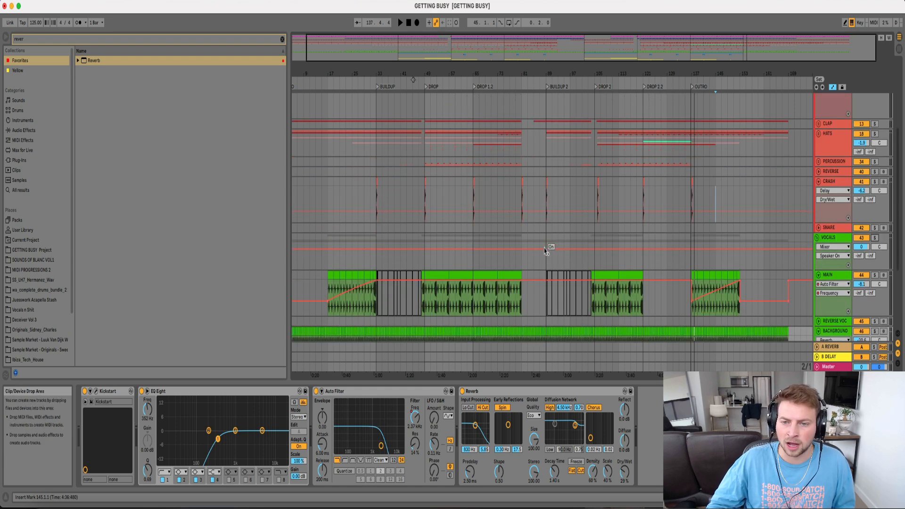
{"action": "scroll", "coordinate": [543, 249], "scroll_direction": "down", "scroll_amount": 1}
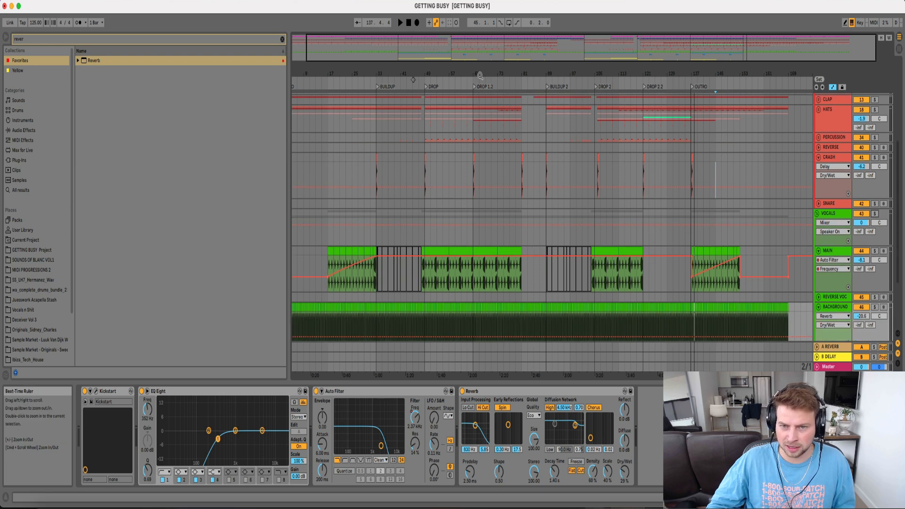
{"action": "scroll", "coordinate": [479, 122], "scroll_direction": "up", "scroll_amount": 5}
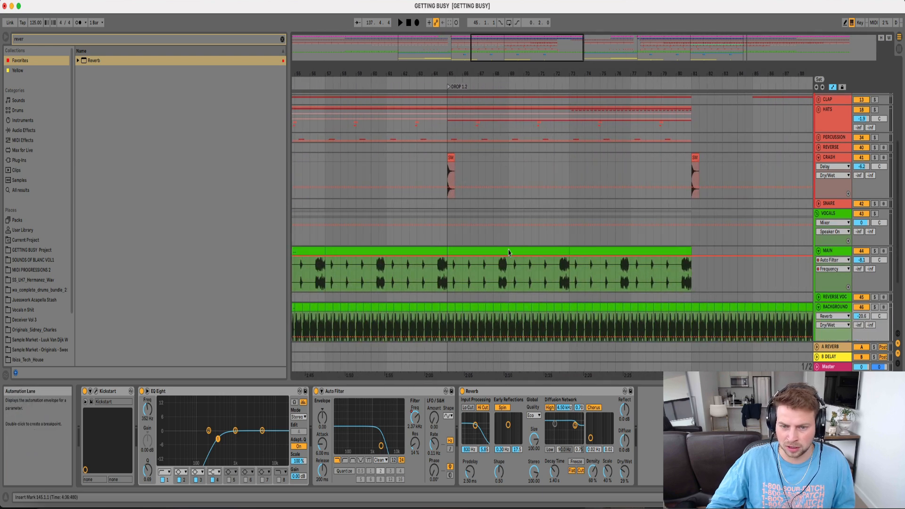
{"action": "left_click", "coordinate": [441, 281]}
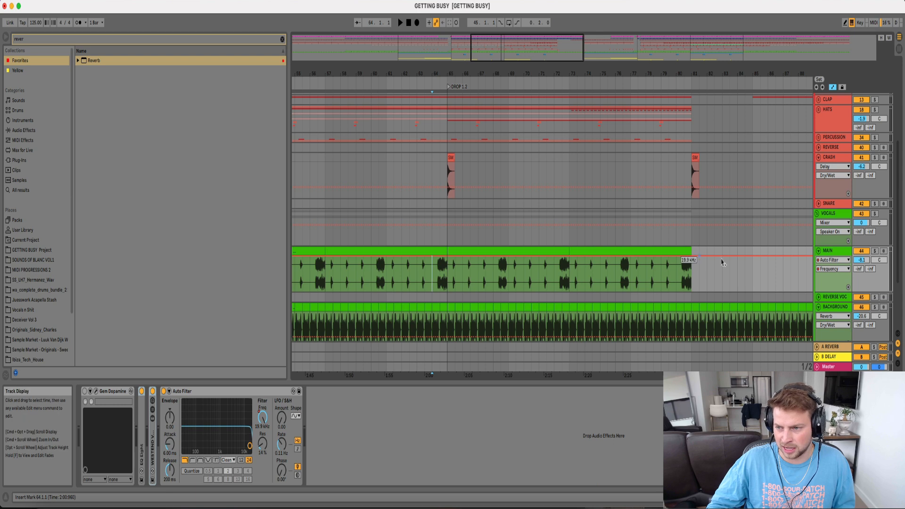
{"action": "key", "text": "space"}
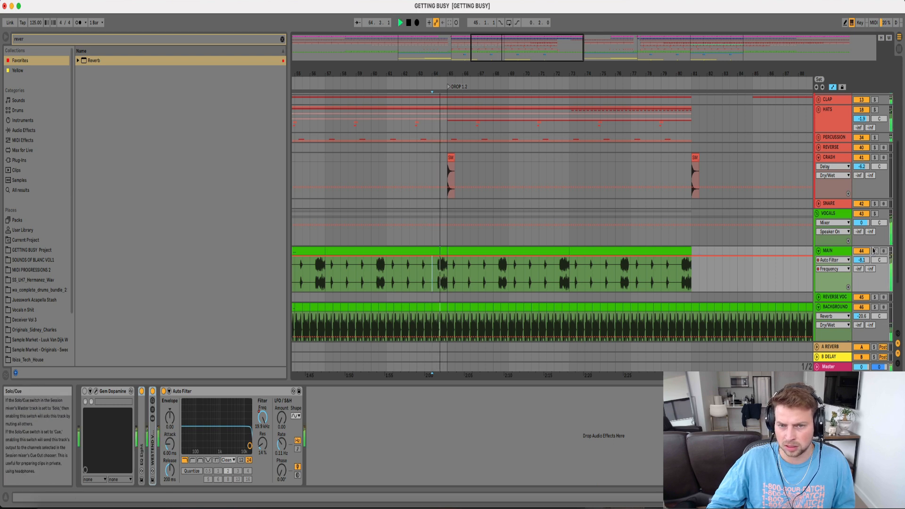
{"action": "key", "text": "space"}
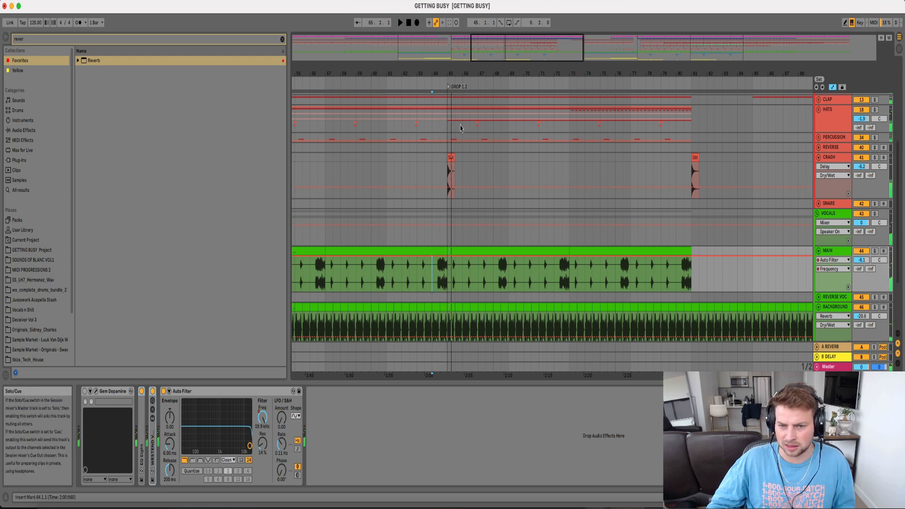
Select the very end of the MAIN vocal phrase just before bar 65 to examine its cut into DROP 1.2
{"action": "left_click_drag", "start_coordinate": [451, 70], "coordinate": [460, 146]}
{"action": "left_click_drag", "start_coordinate": [409, 273], "coordinate": [403, 271]}
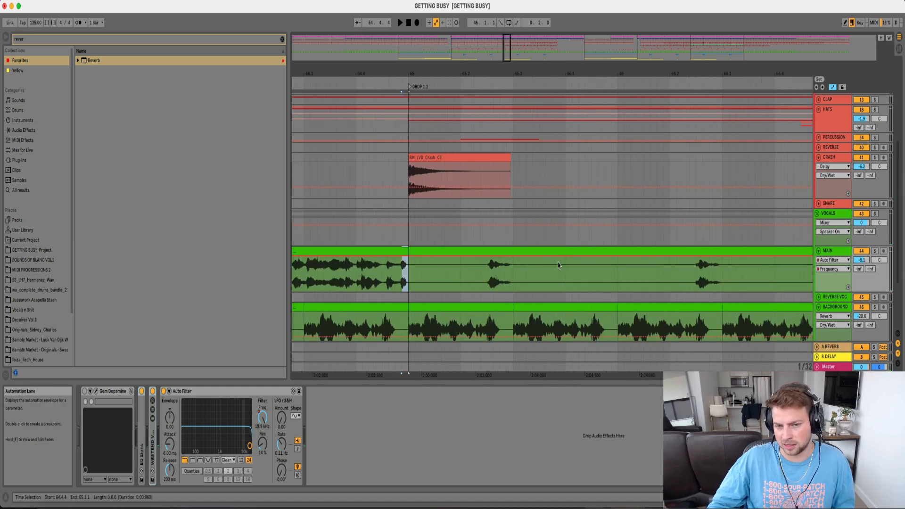
{"action": "left_click_drag", "start_coordinate": [497, 75], "coordinate": [482, 19]}
{"action": "scroll", "coordinate": [566, 191], "scroll_direction": "up", "scroll_amount": 3}
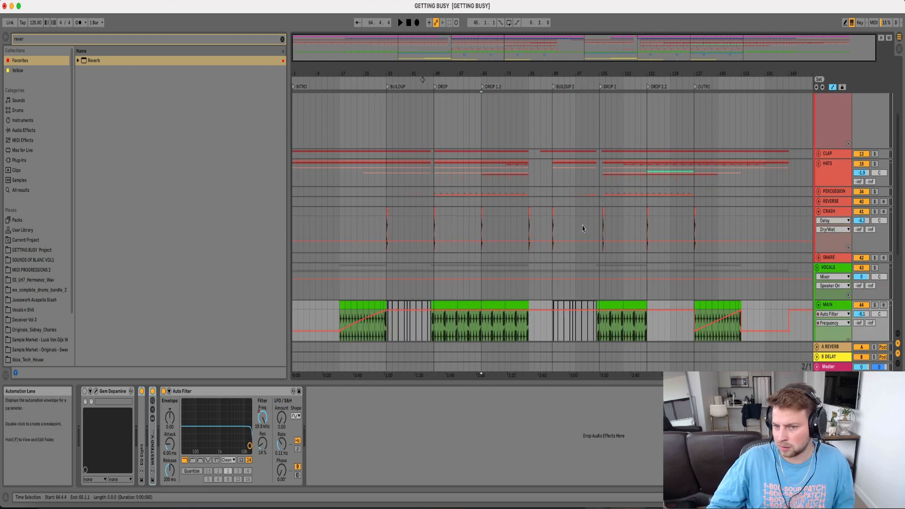
Unfold the LEAD SYNTH group and briefly audition its main track in solo from the start of DROP 2.2
{"action": "scroll", "coordinate": [648, 229], "scroll_direction": "down", "scroll_amount": 2}
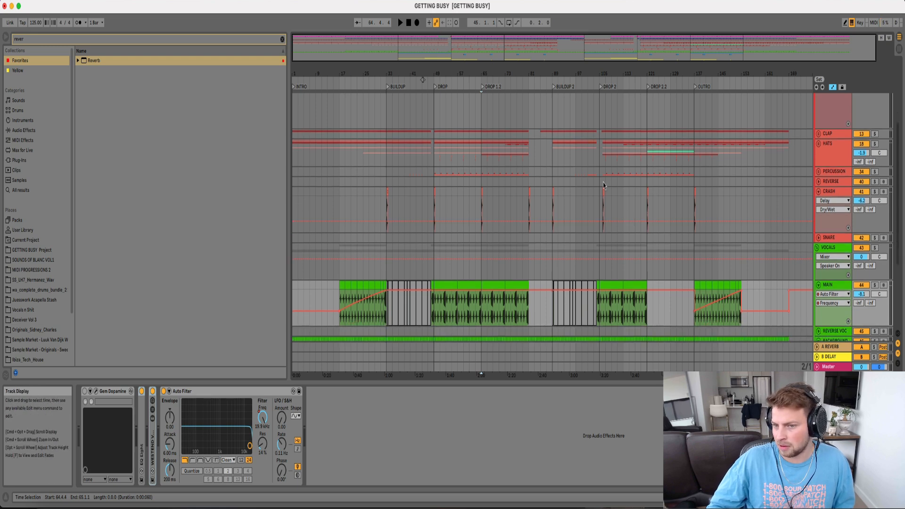
{"action": "scroll", "coordinate": [655, 226], "scroll_direction": "down", "scroll_amount": 10}
{"action": "left_click", "coordinate": [656, 228]}
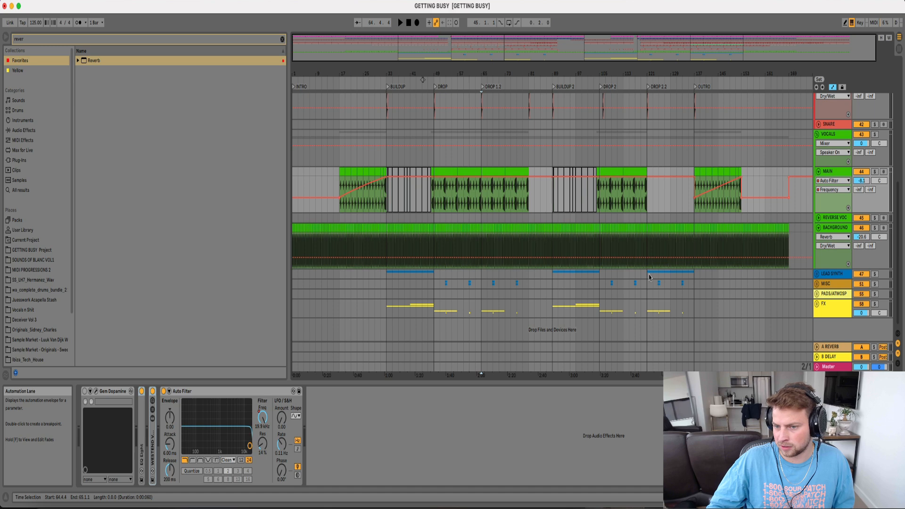
{"action": "left_click", "coordinate": [854, 276]}
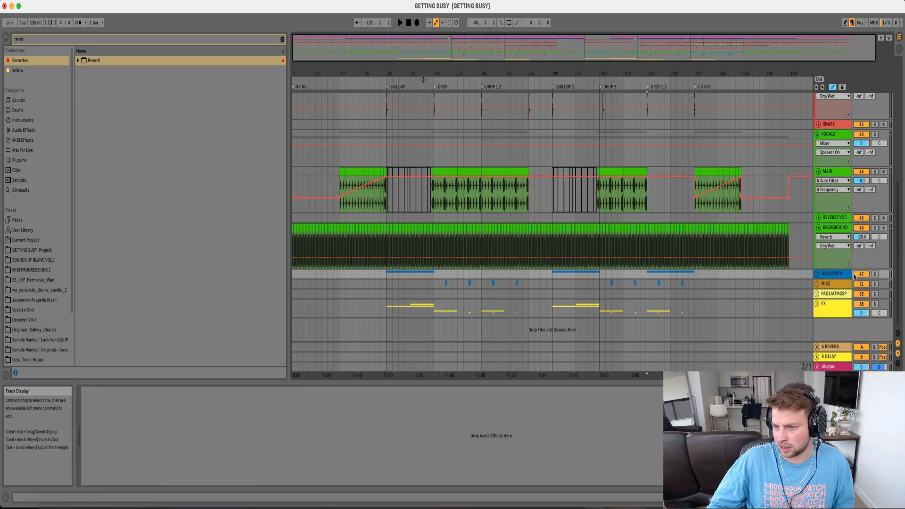
{"action": "left_click", "coordinate": [818, 275]}
{"action": "left_click", "coordinate": [875, 255]}
{"action": "key", "text": "space"}
{"action": "key", "text": "space"}
{"action": "left_click", "coordinate": [875, 255]}
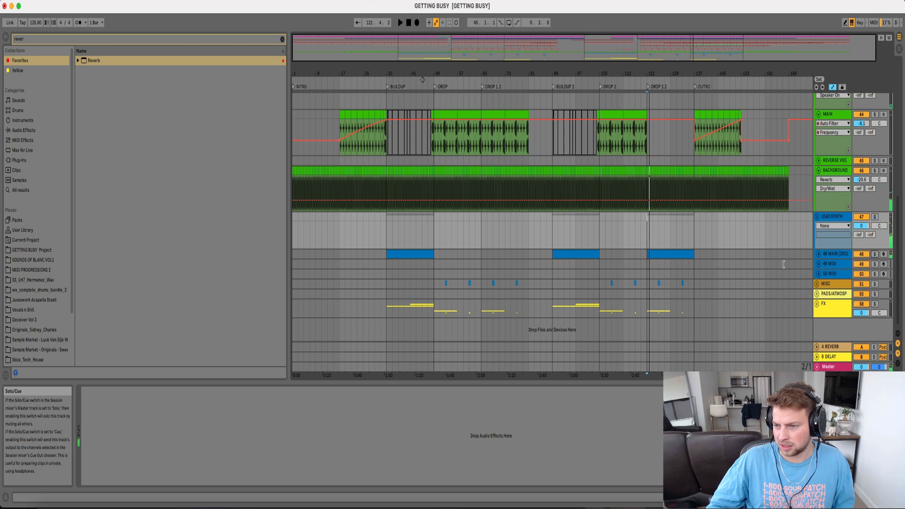
Inspect the main lead synth's Auto Filter and Kickstart automation around DROP 2.2, and fold the LEAD SYNTH group
{"action": "left_click", "coordinate": [818, 254]}
{"action": "scroll", "coordinate": [590, 276], "scroll_direction": "down", "scroll_amount": 2}
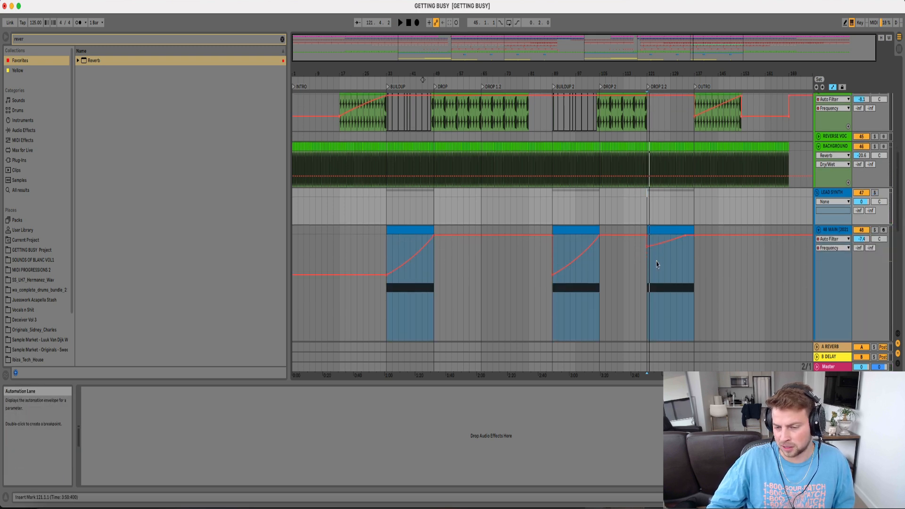
{"action": "scroll", "coordinate": [658, 243], "scroll_direction": "down", "scroll_amount": 4}
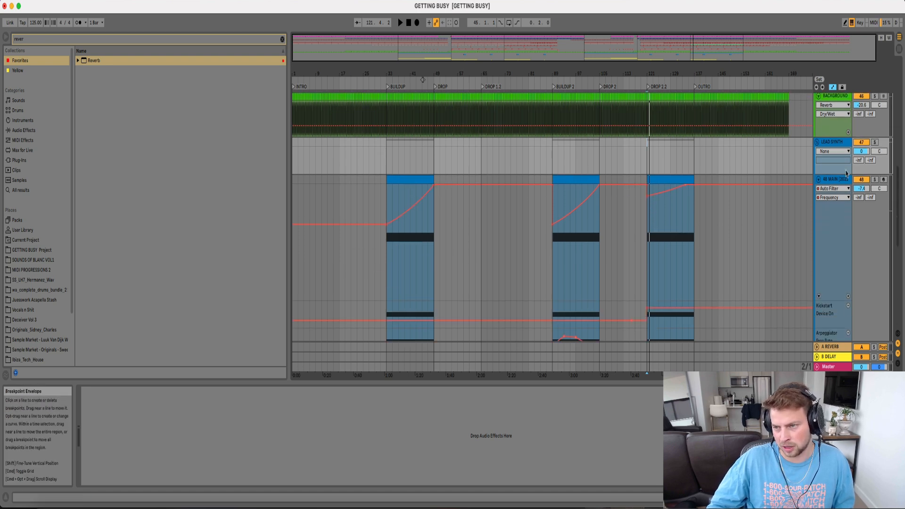
{"action": "left_click", "coordinate": [817, 142]}
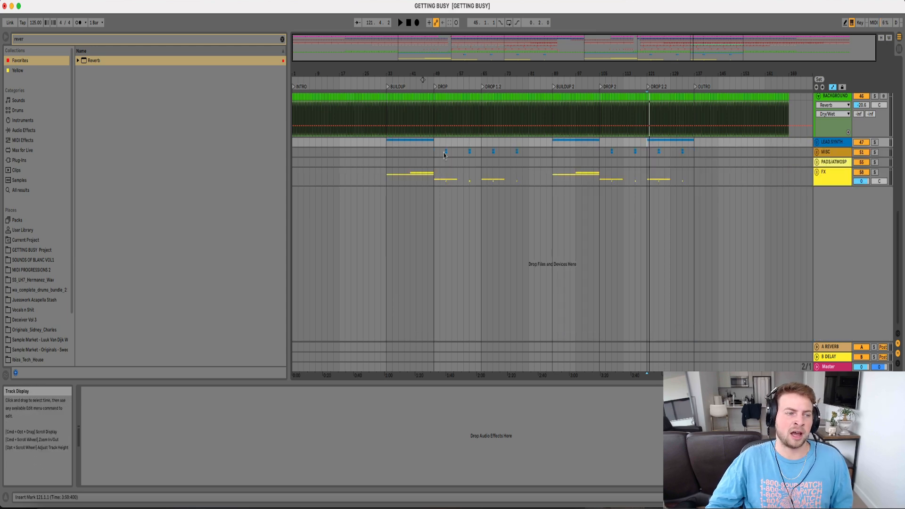
Fold the DRUMS and VOCALS groups and select the first eight bars of DROP, from bar 49, across all groups from LOWEND to FX
{"action": "scroll", "coordinate": [445, 155], "scroll_direction": "up", "scroll_amount": 10}
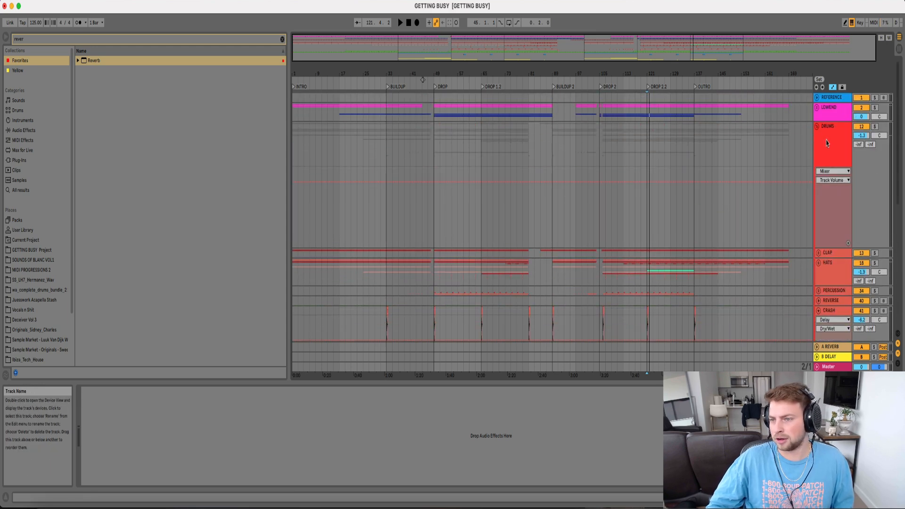
{"action": "left_click", "coordinate": [817, 130]}
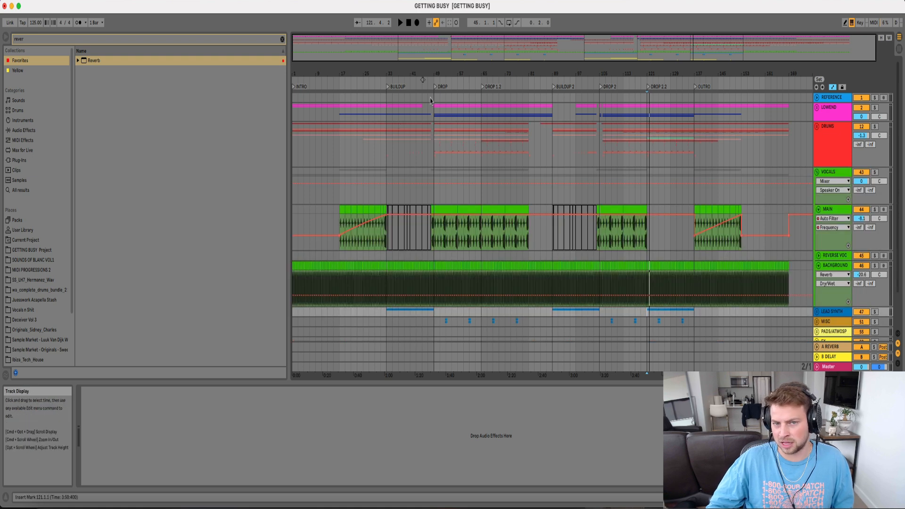
{"action": "left_click_drag", "start_coordinate": [436, 117], "coordinate": [457, 118]}
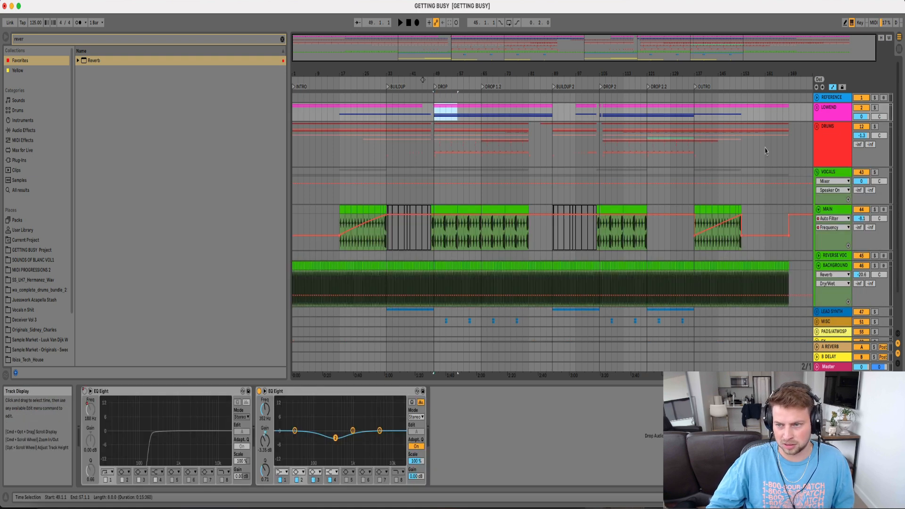
{"action": "left_click", "coordinate": [817, 172]}
{"action": "left_click_drag", "start_coordinate": [433, 109], "coordinate": [457, 218]}
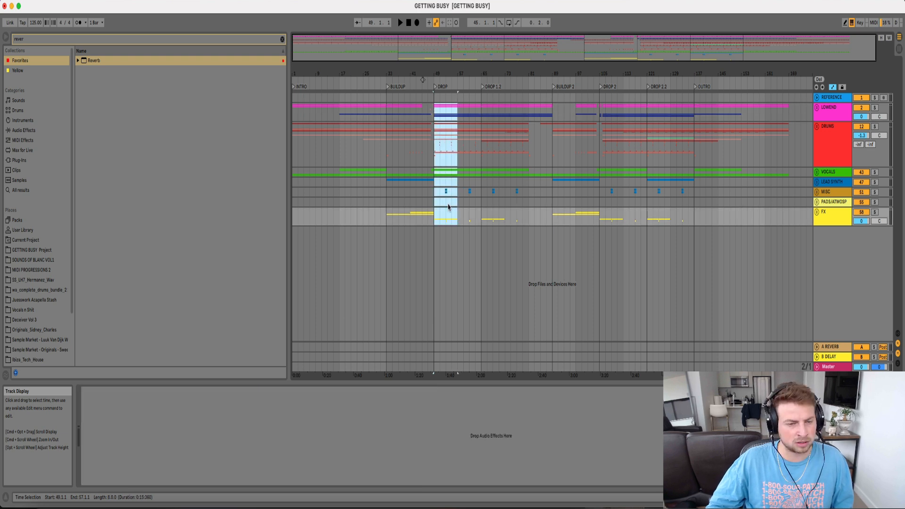
{"action": "mouse_move", "coordinate": [435, 110]}
{"action": "left_mouse_down"}
{"action": "mouse_move", "coordinate": [464, 226]}
{"action": "mouse_move", "coordinate": [451, 223]}
{"action": "mouse_move", "coordinate": [431, 110]}
{"action": "left_mouse_up"}
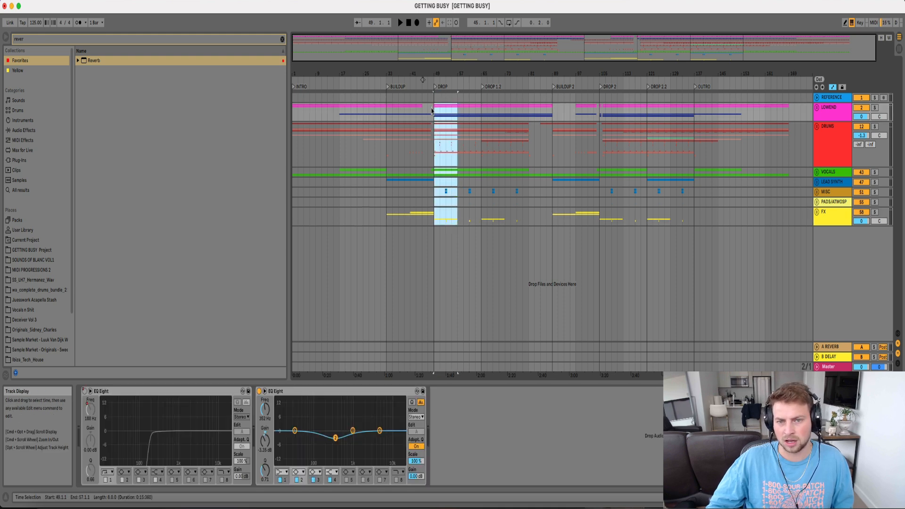